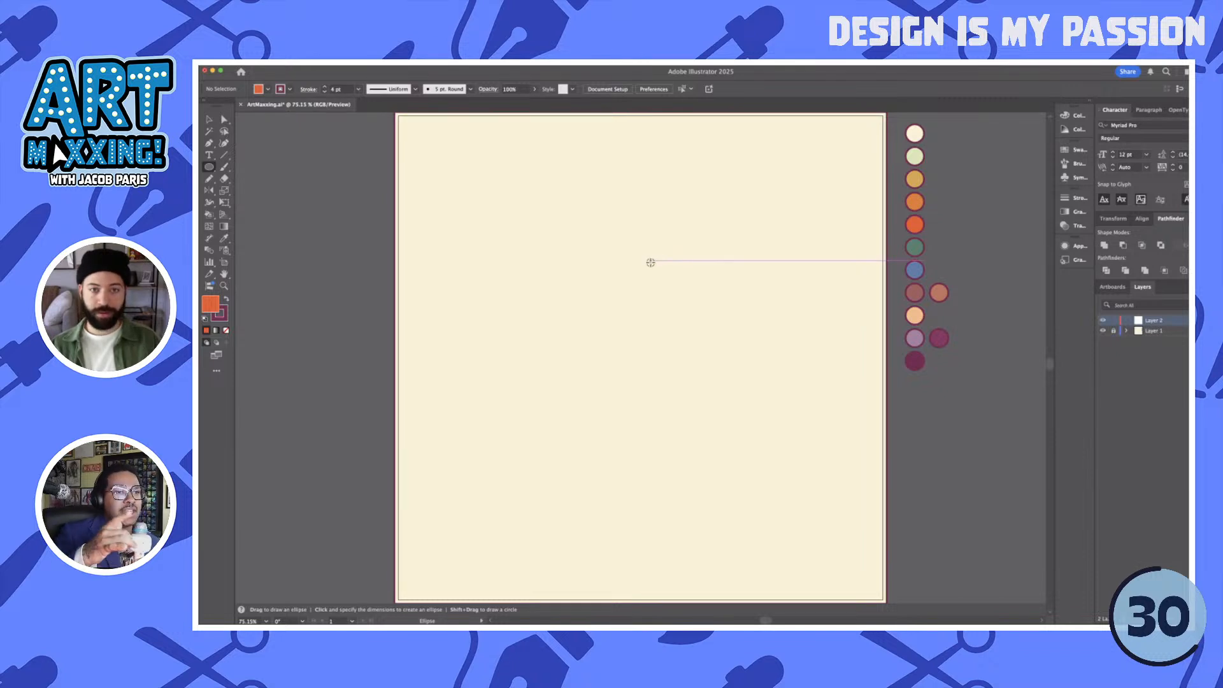
- Draw an orange circle in the artboard's upper middle and enlarge it to about 281 px in diameter
left_click_drag(652, 272, 687, 302)
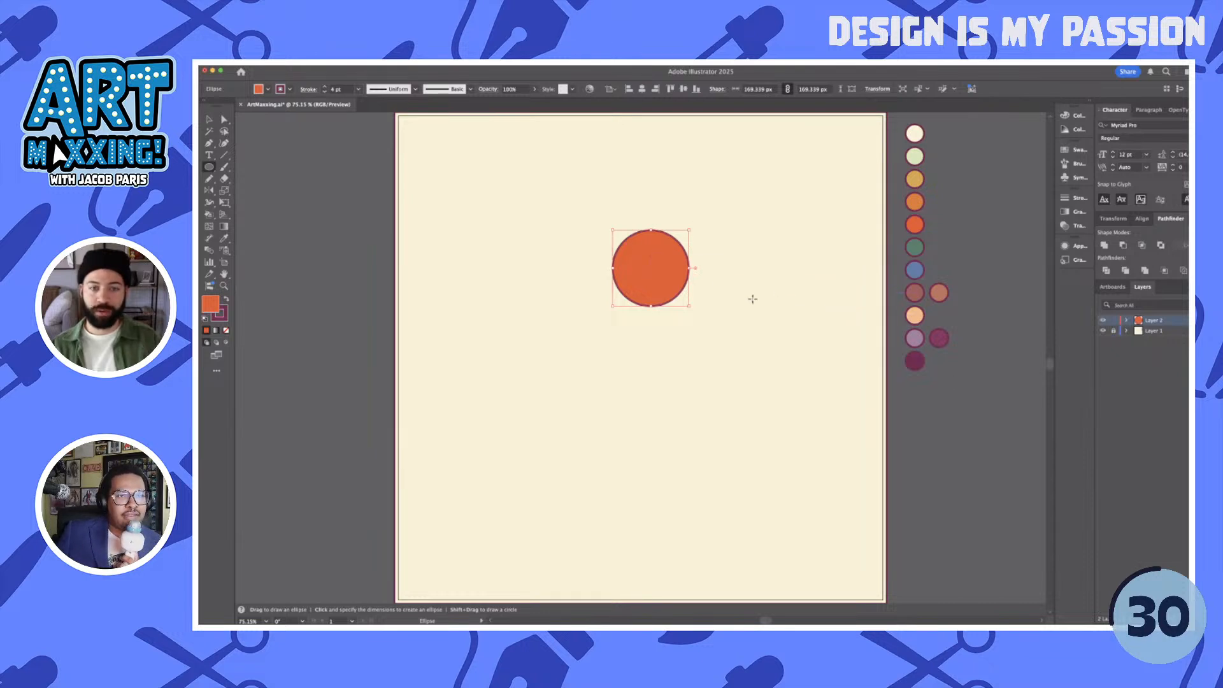
key("v")
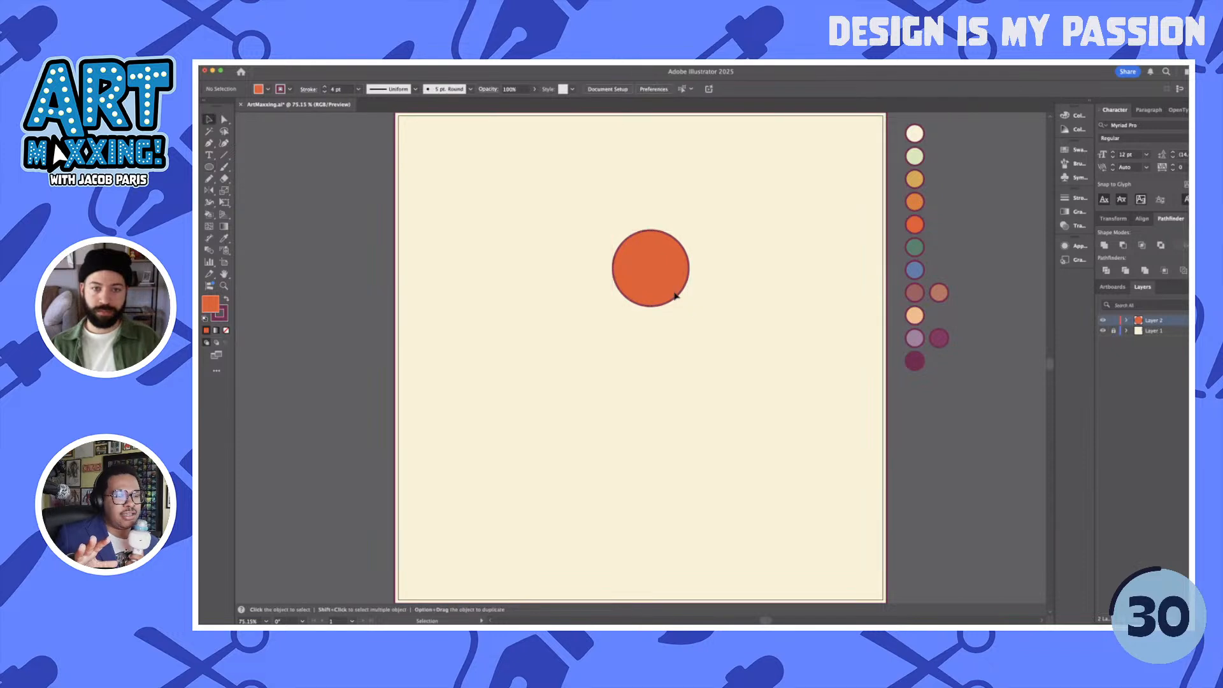
mouse_move(687, 308)
left_mouse_down()
mouse_move(745, 358)
mouse_move(689, 299)
left_mouse_up()
left_click(759, 318)
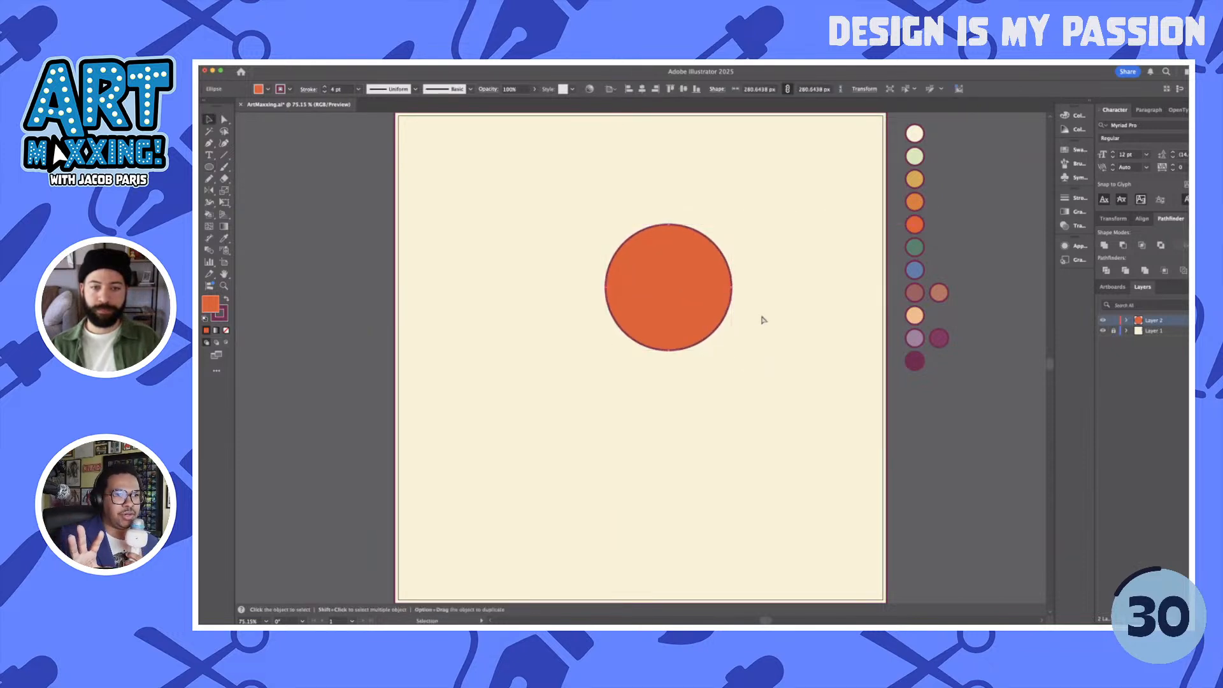
- Reshape the circle into a rounded, tapered head by moving its bottom anchor well down and its top anchor slightly down
key("a")
left_click_drag(668, 350, 663, 410)
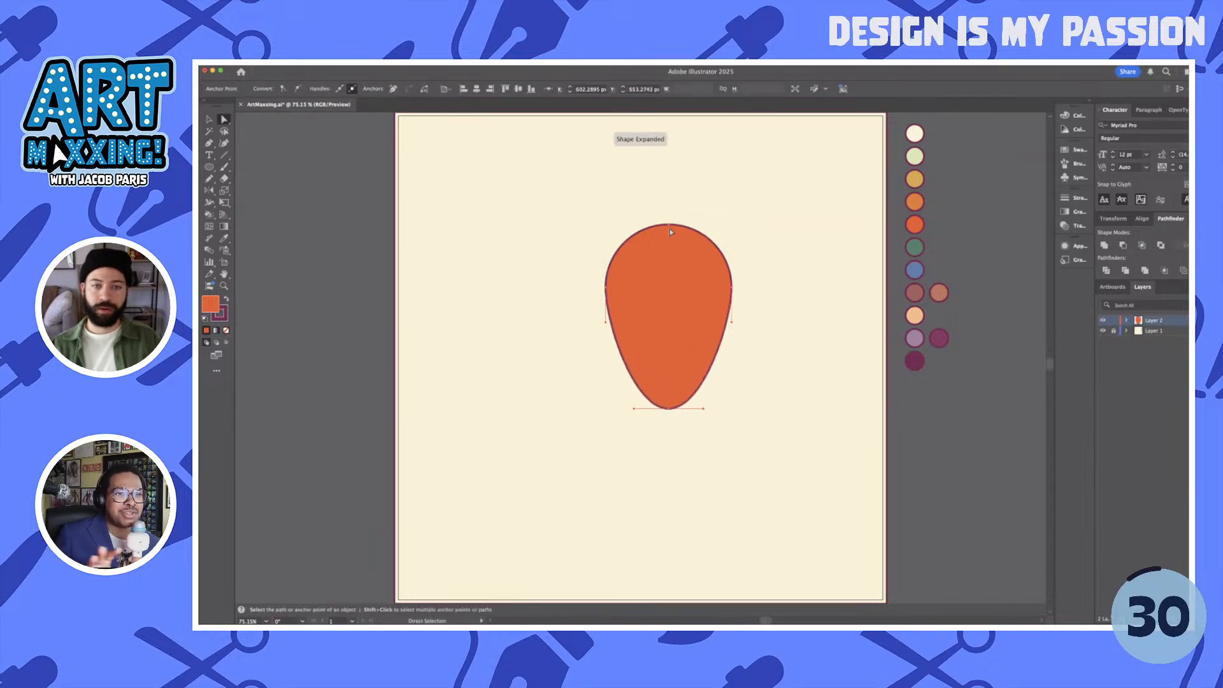
left_click_drag(670, 229, 670, 252)
left_click(785, 263)
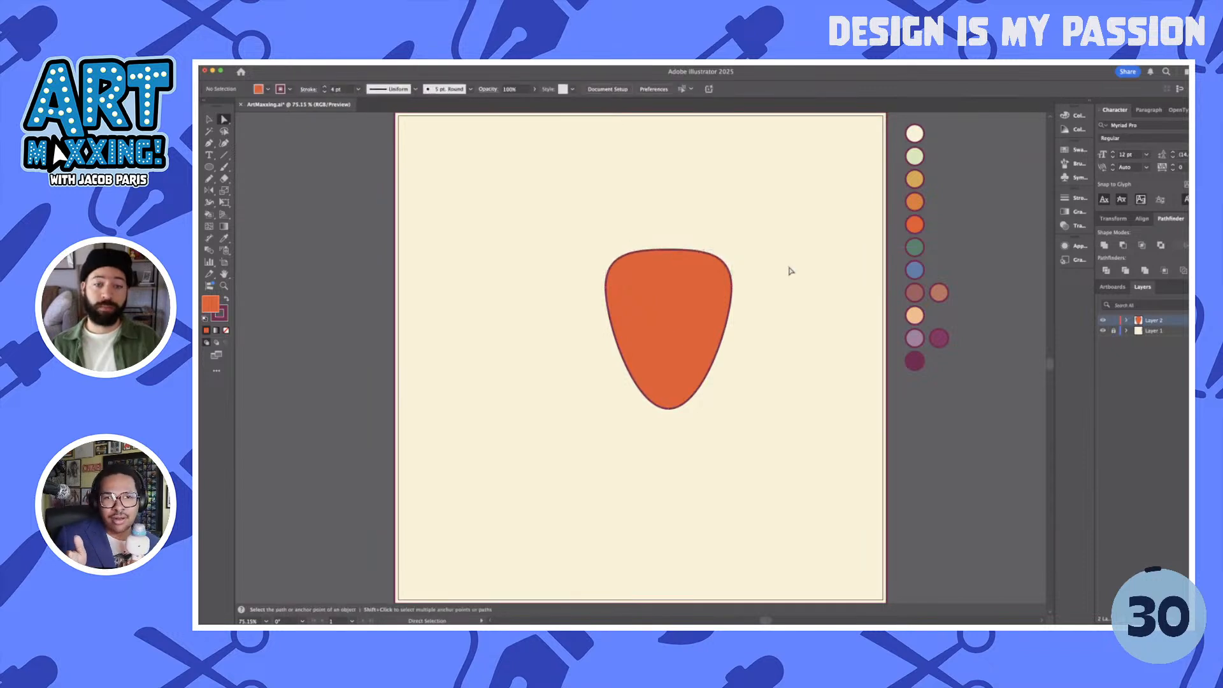
key("v")
left_click(693, 316)
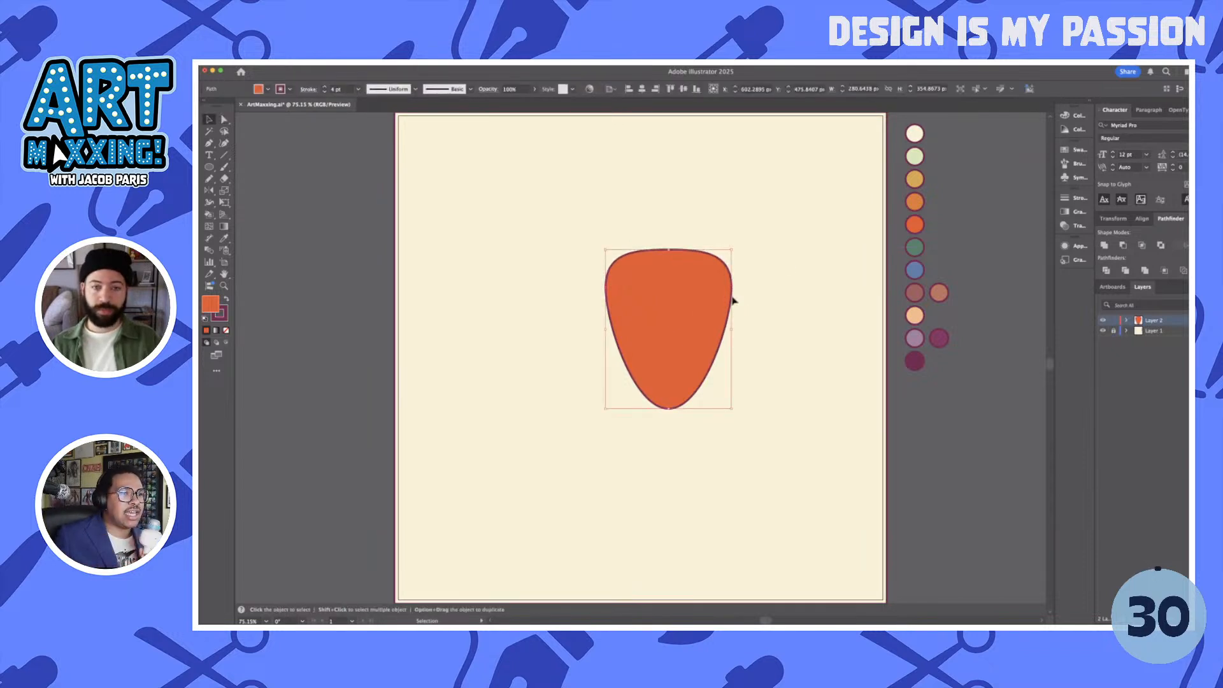
left_click(765, 293)
- Draw an eye circle about 90 px in diameter on the head and fill it with the palette's cream color
key("l")
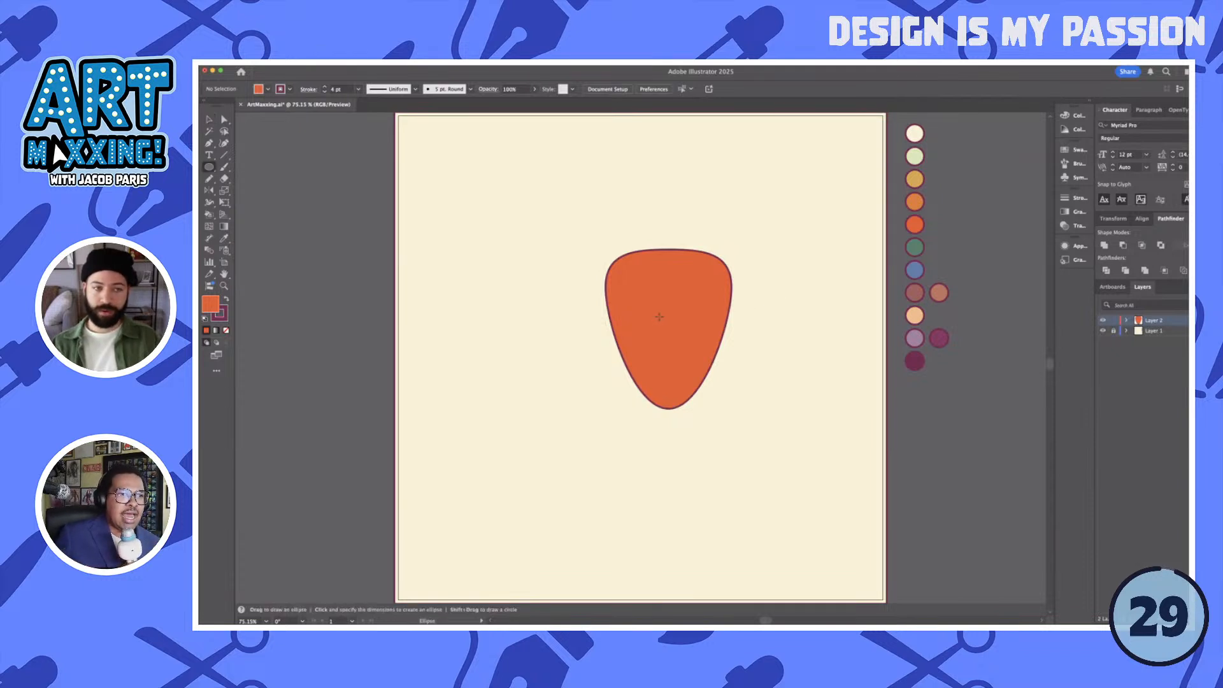
left_click_drag(660, 316, 682, 335)
key("i")
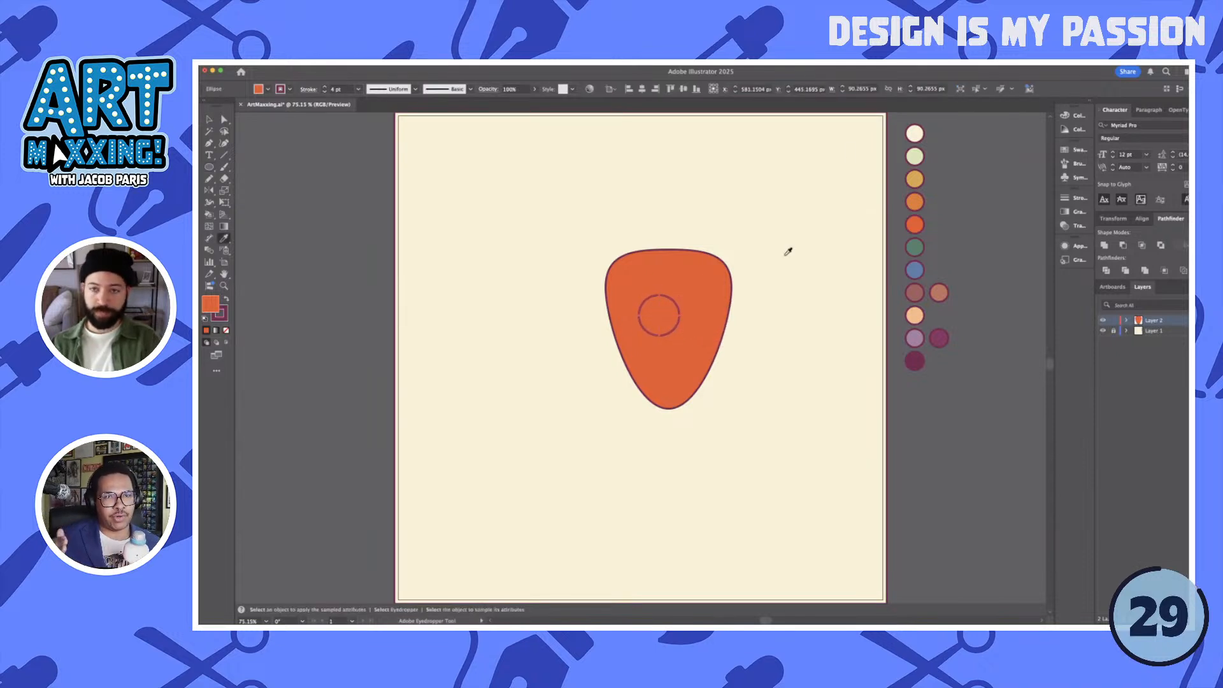
left_click(915, 133)
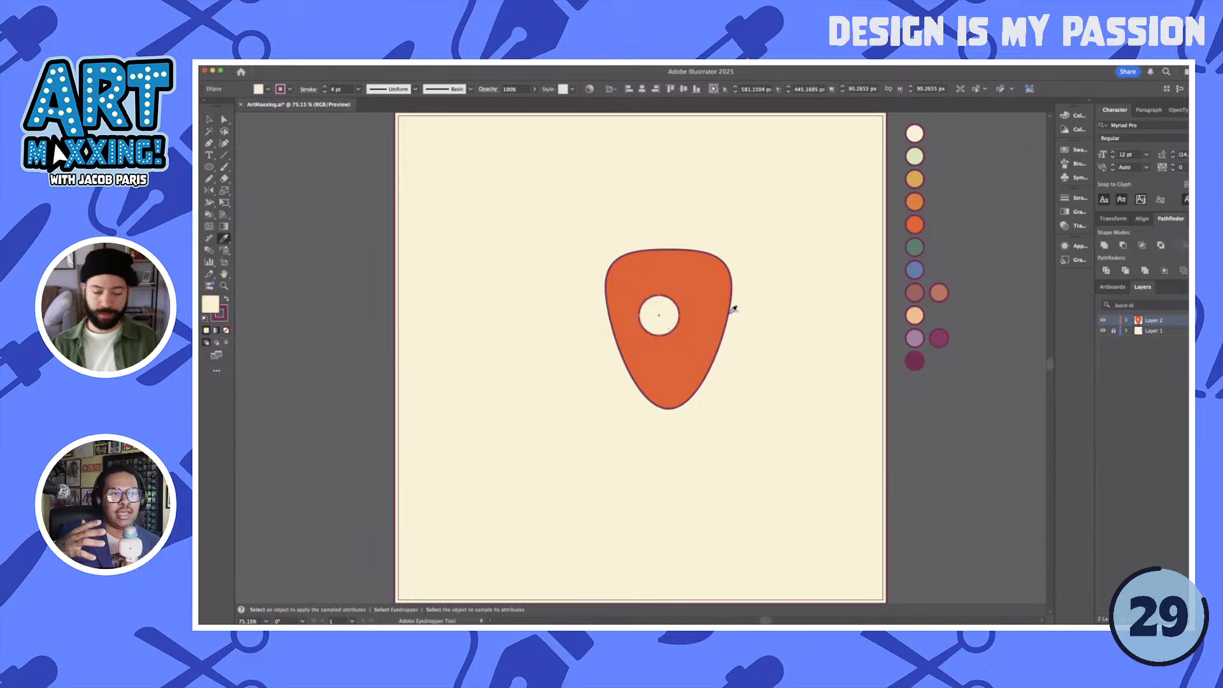
- Duplicate the cream eye horizontally to the right so the two circles slightly overlap
key("v")
left_click_drag(665, 321, 696, 323)
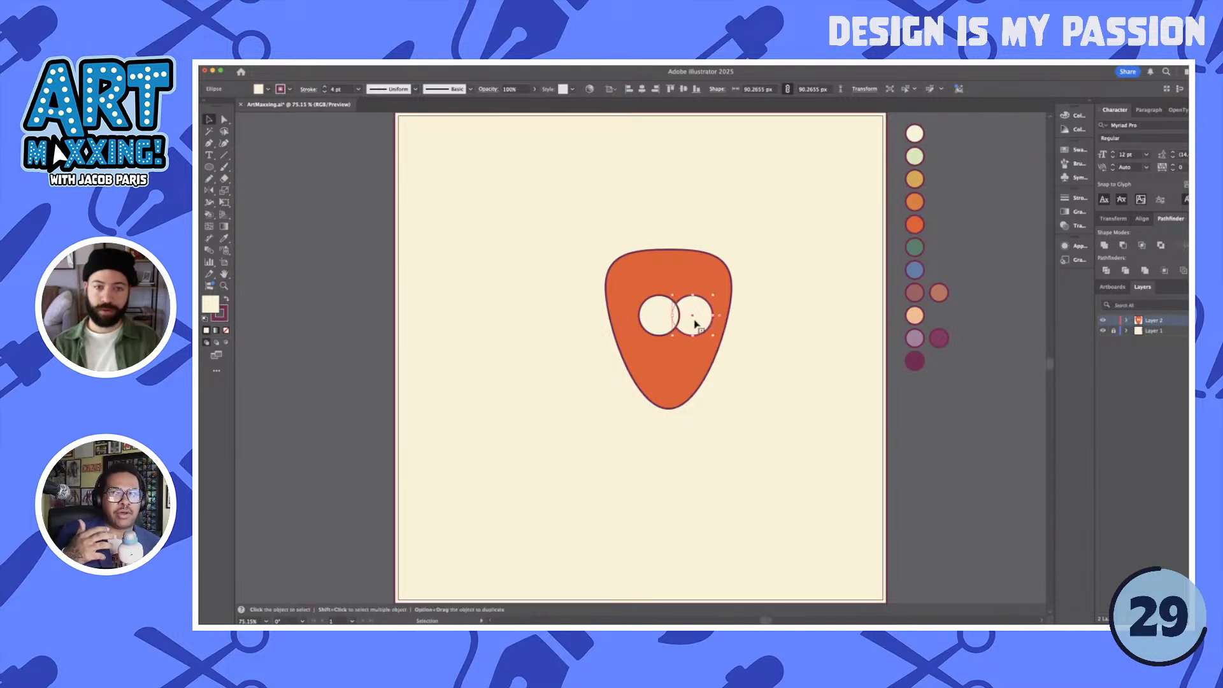
left_click(749, 341)
left_click(650, 323)
left_click(759, 340)
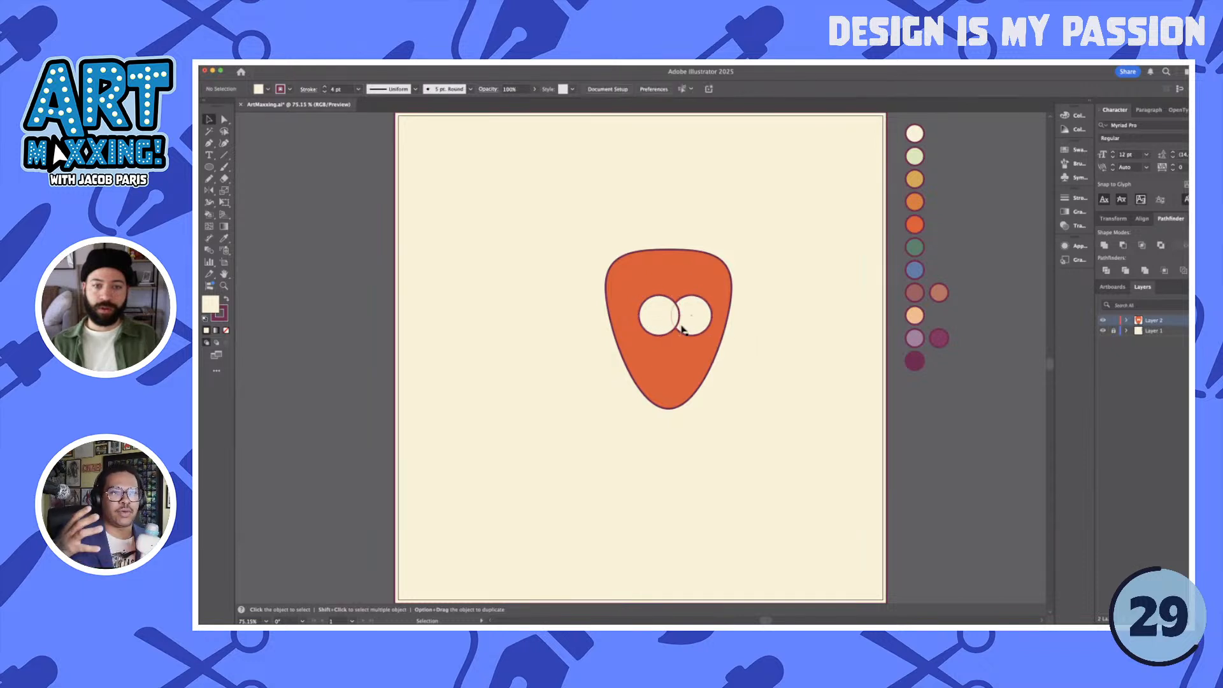
- Nudge the left eye slightly to the left to adjust the pair's spacing
left_click_drag(660, 320, 661, 320)
key("Left")
key("Left")
key("Left")
key("Left")
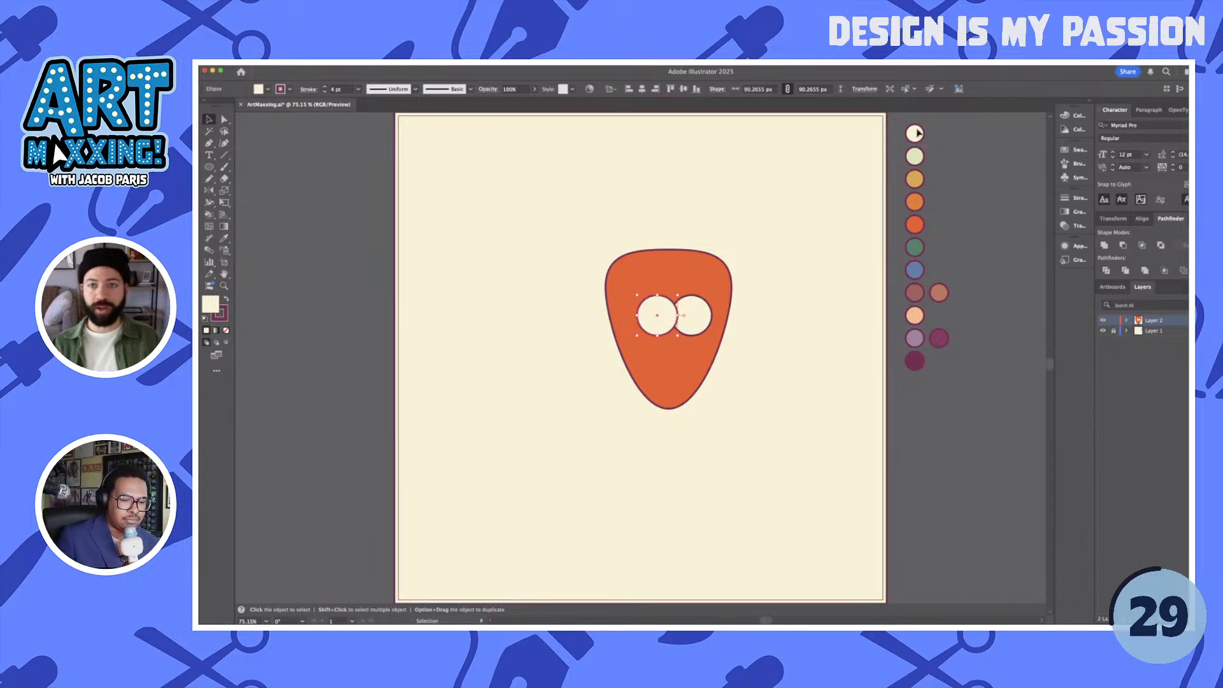
left_click(797, 273)
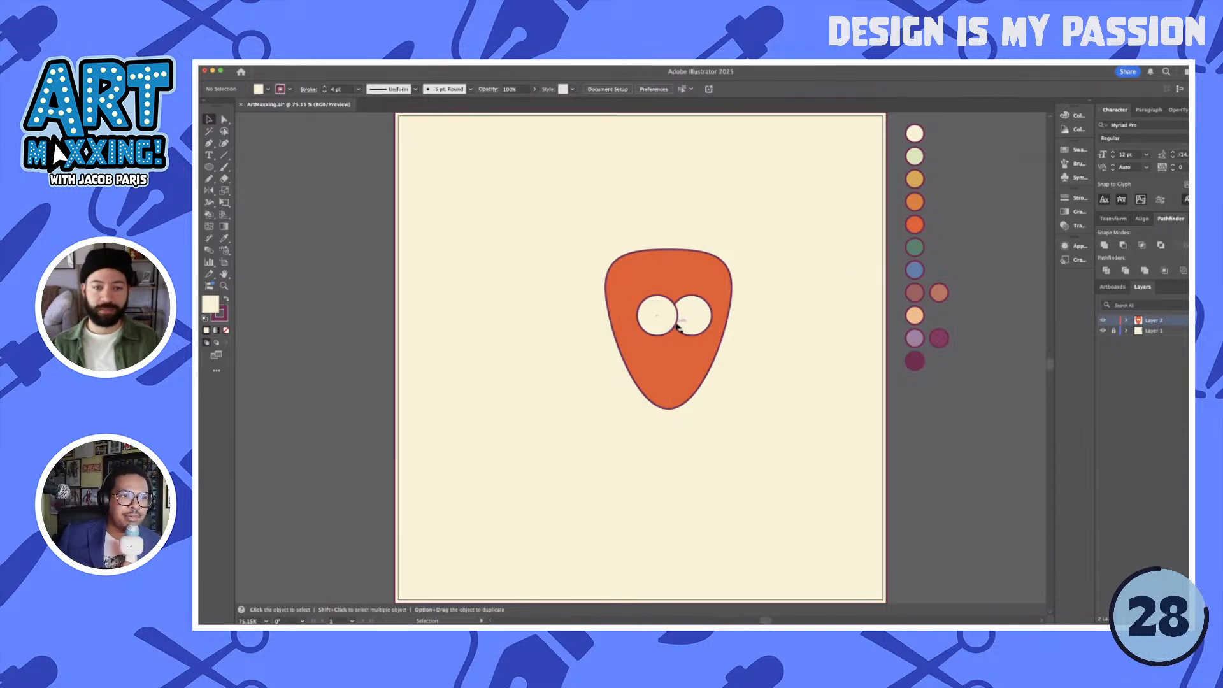
- Draw an upward-arched open path about 76 px wide across the lower part of the left eye with the Pen tool
key("n")
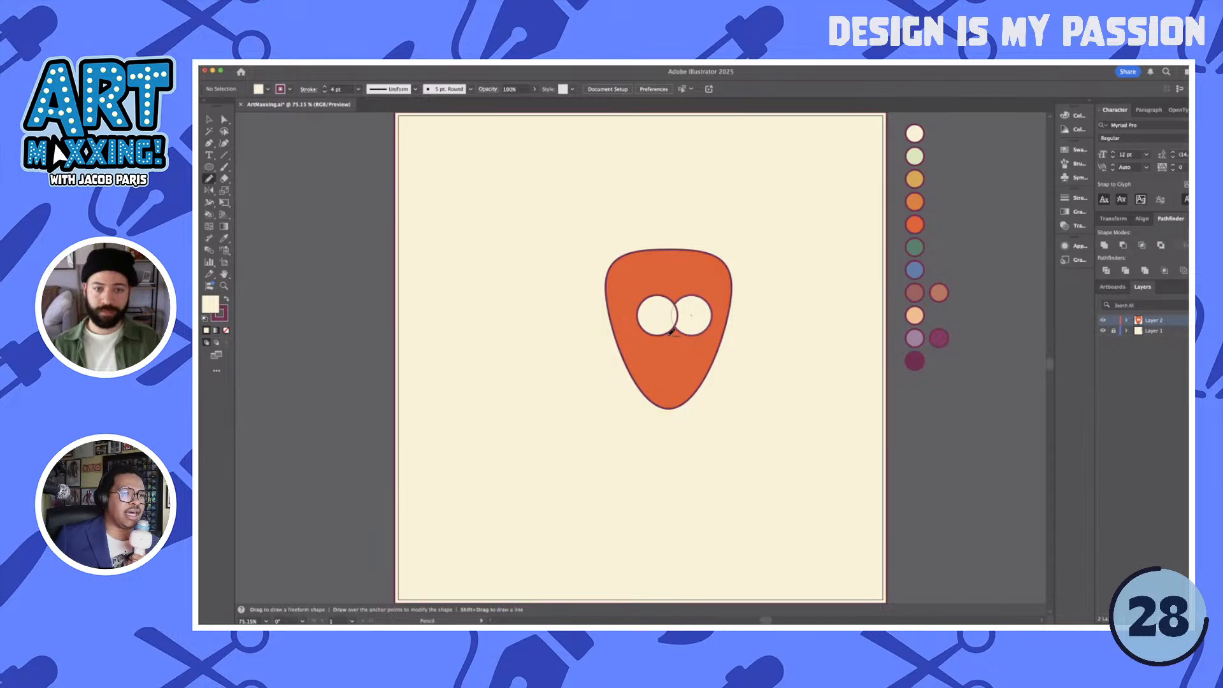
scroll(671, 327, "up", 5)
key("p")
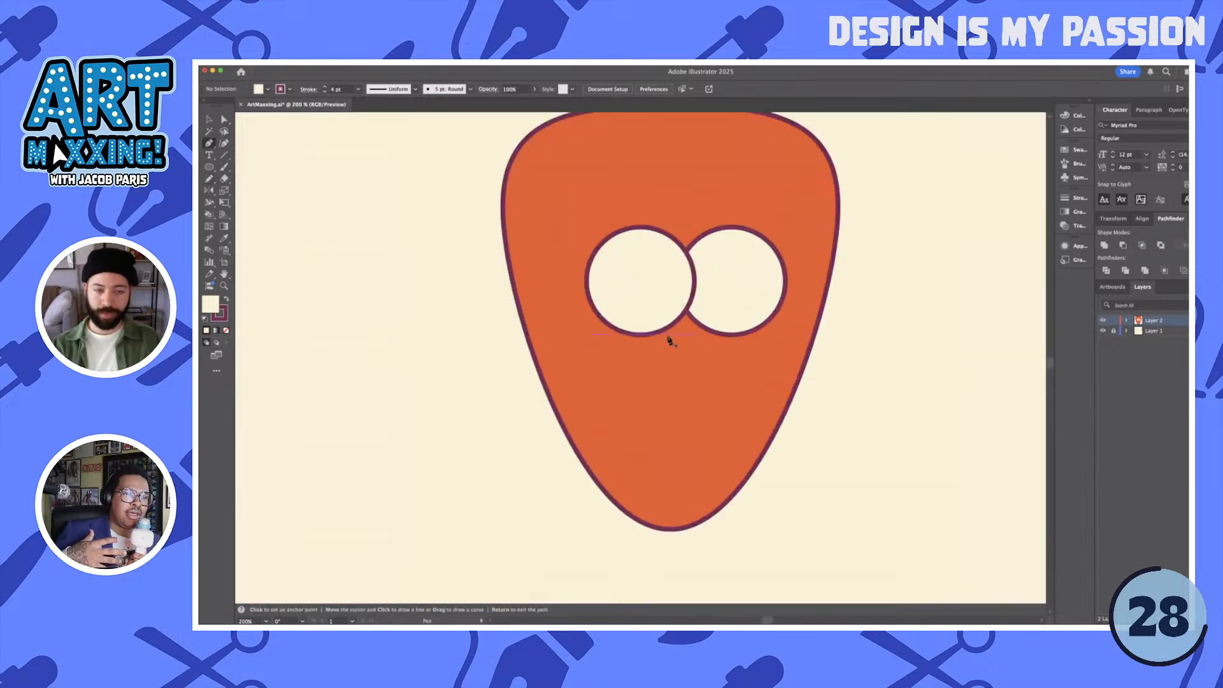
left_click(585, 307)
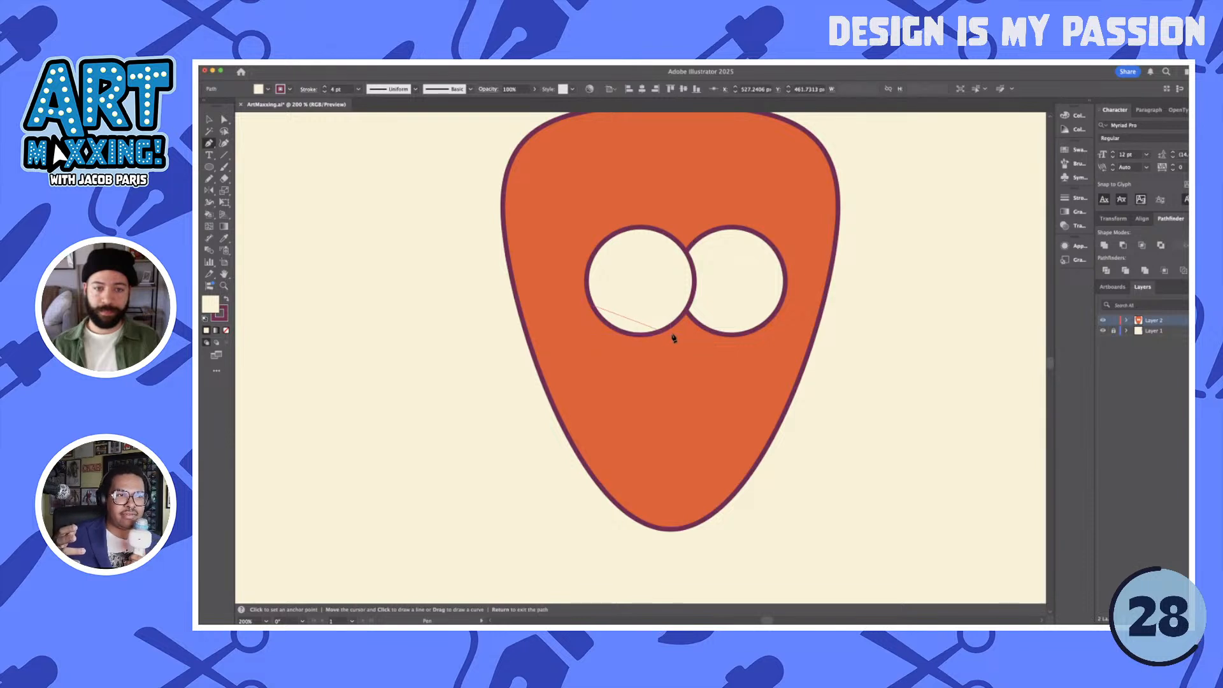
left_click_drag(673, 338, 637, 308)
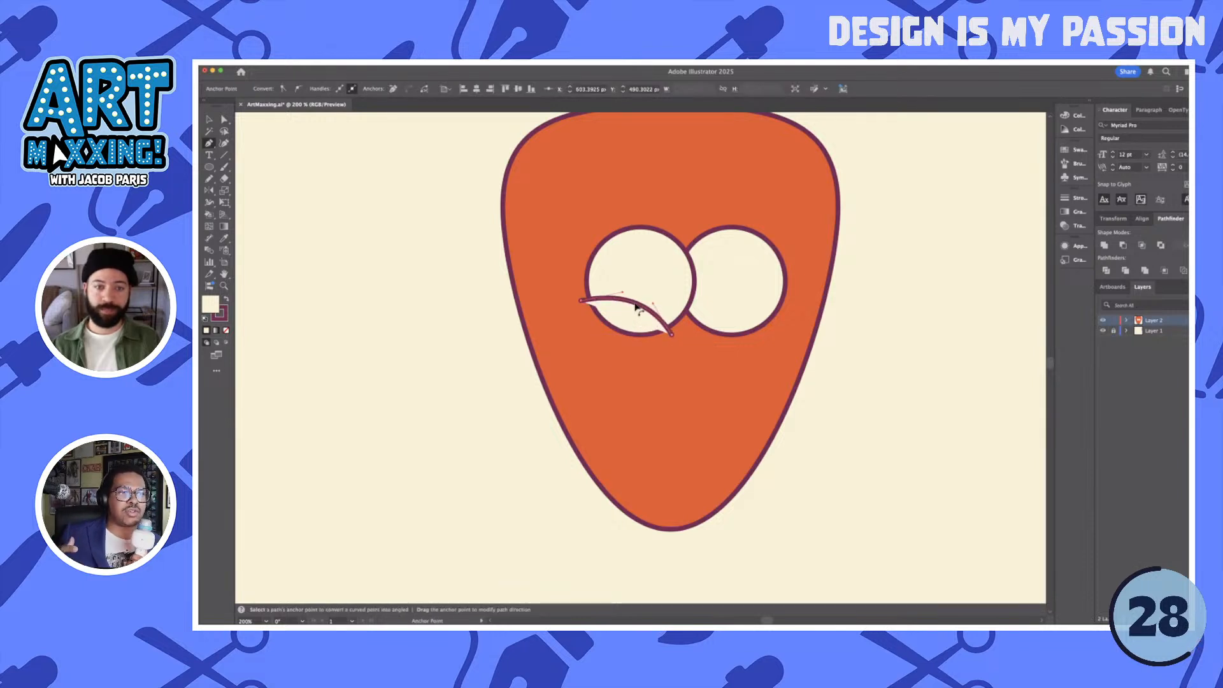
- Give the arched path the head's orange fill and outline, and shift it slightly down over the left eye
key("i")
left_click(752, 357)
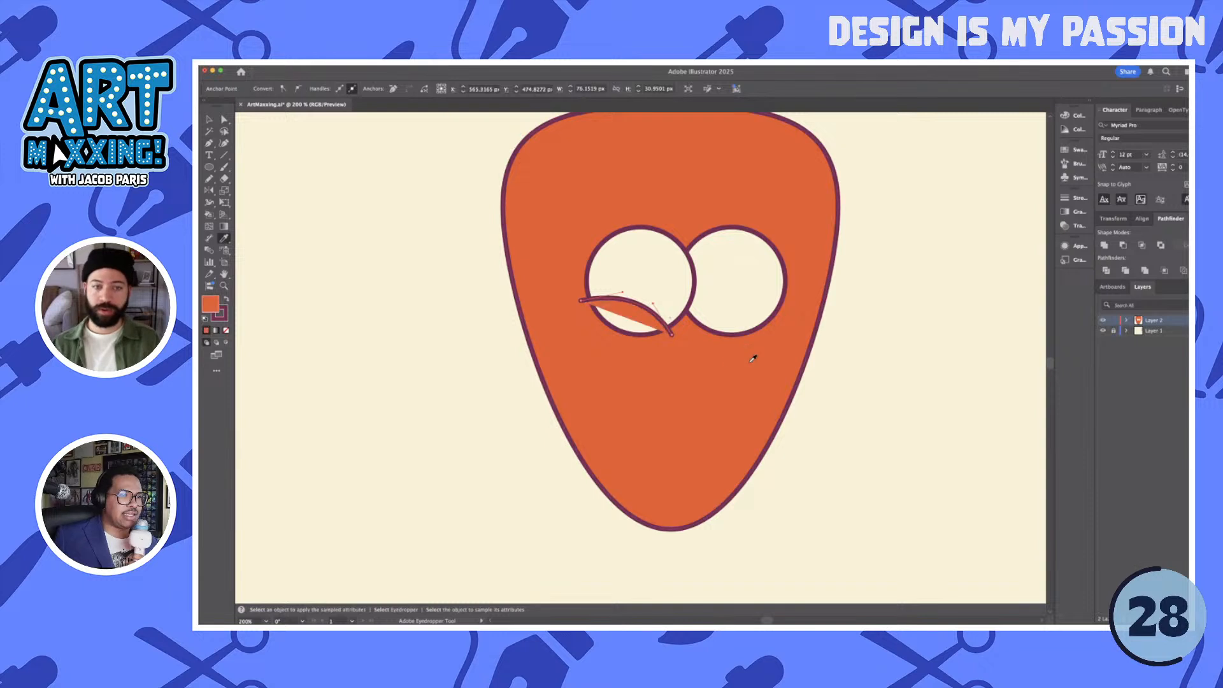
key("v")
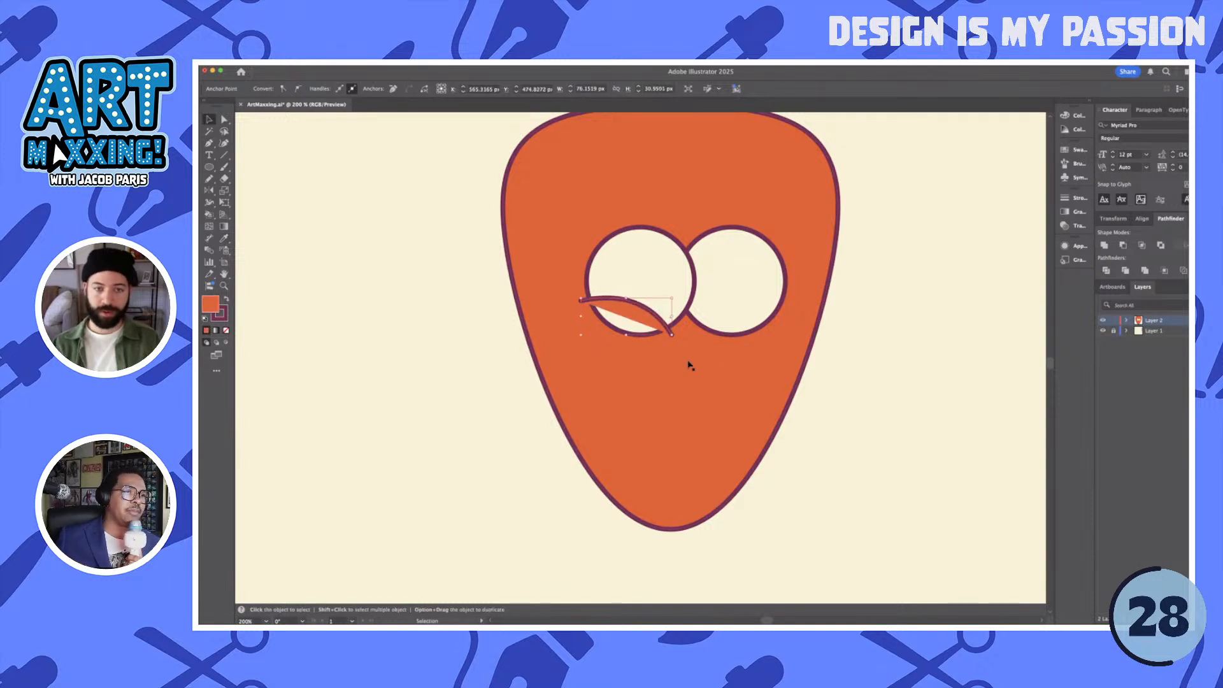
left_click(707, 369)
left_click_drag(642, 311, 642, 313)
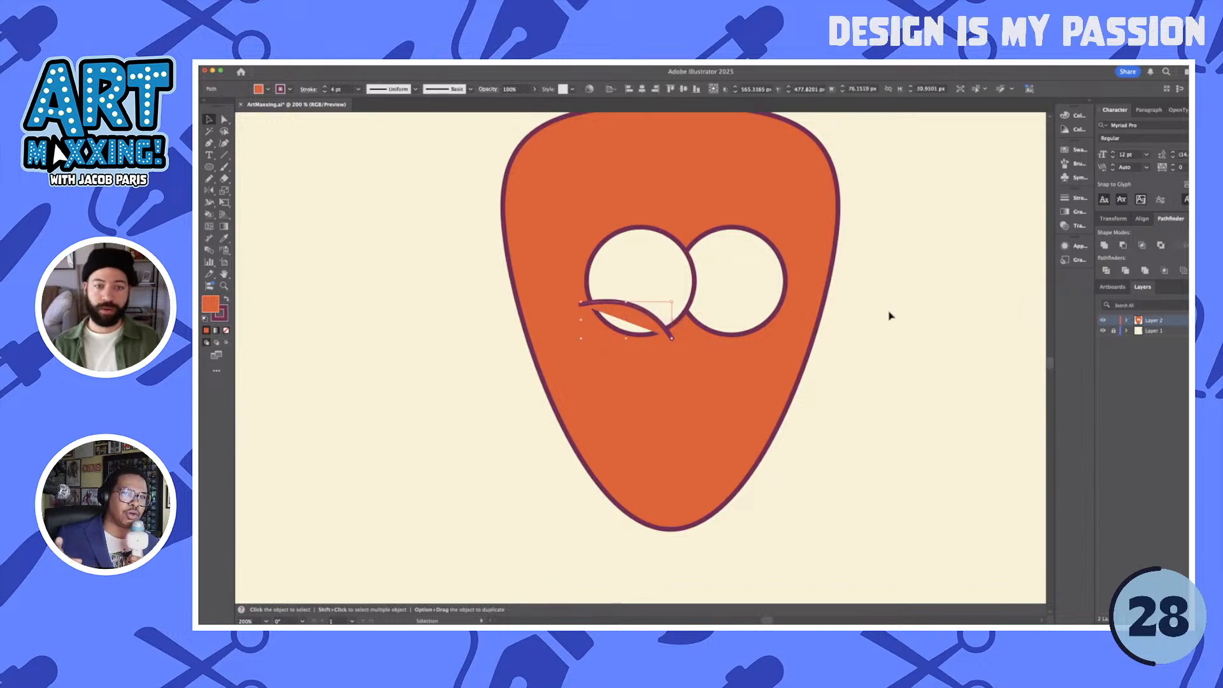
- Isolate the arched path, paste a copy in front, and extend the copy with the Pencil into a closed lower-lid shape
double_click(634, 313)
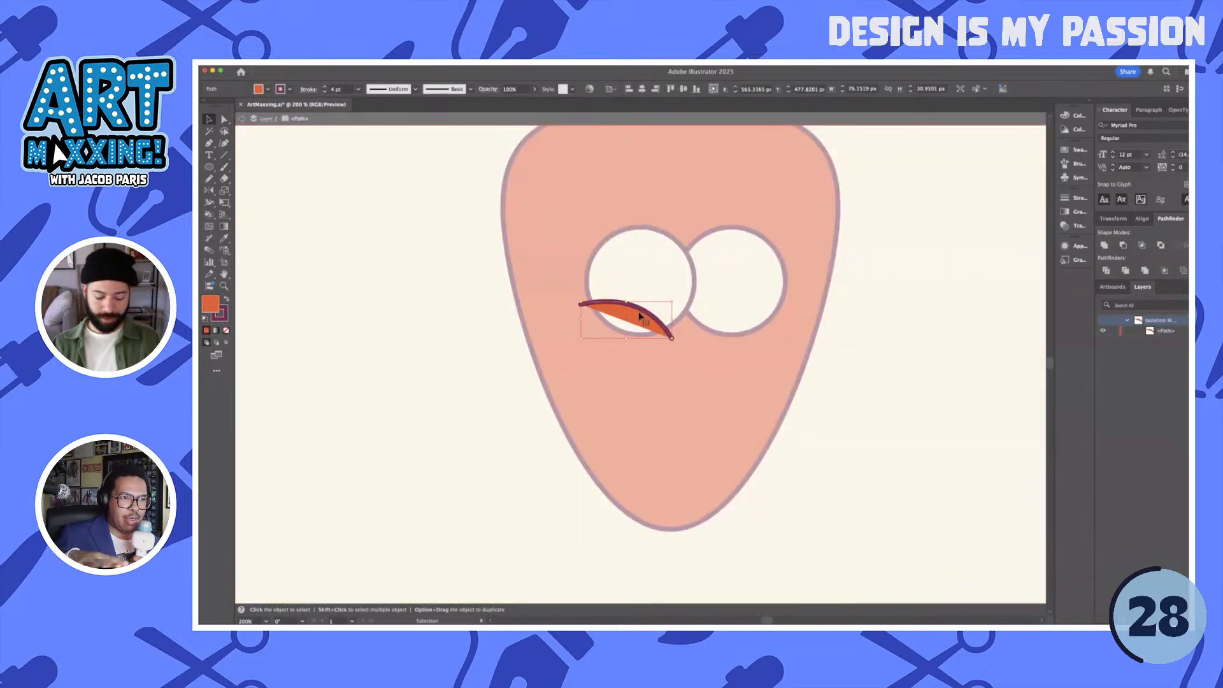
key("super+c")
key("super+f")
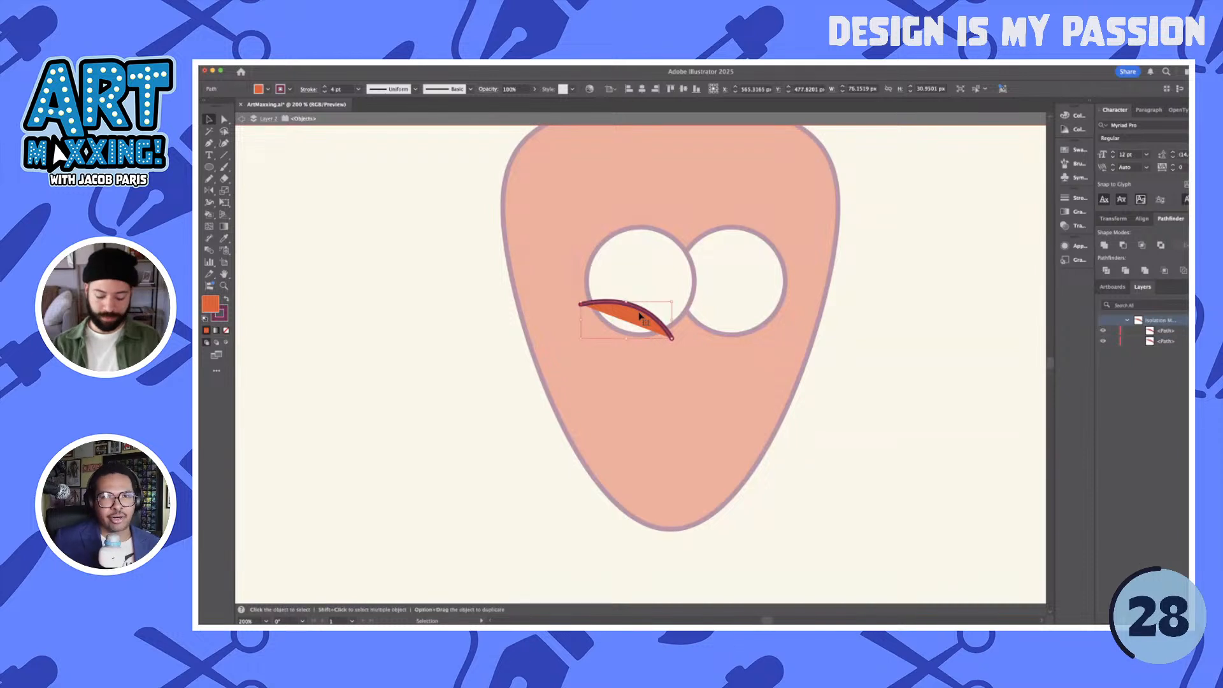
key("n")
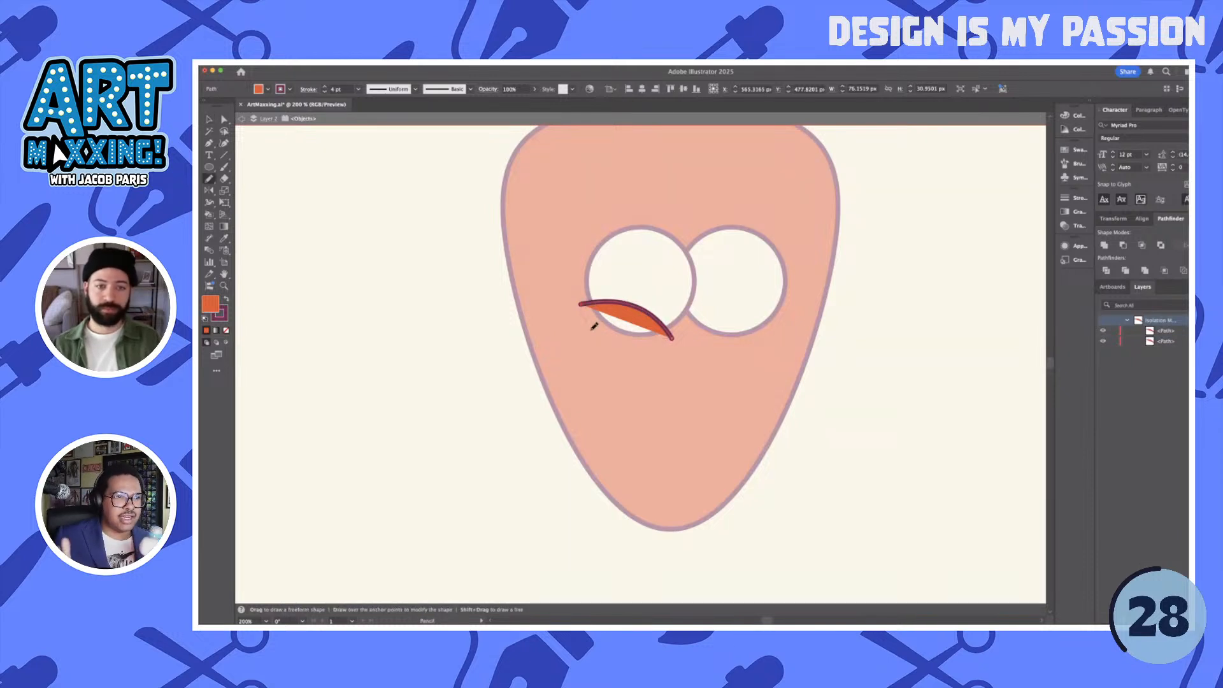
left_click_drag(593, 326, 673, 338)
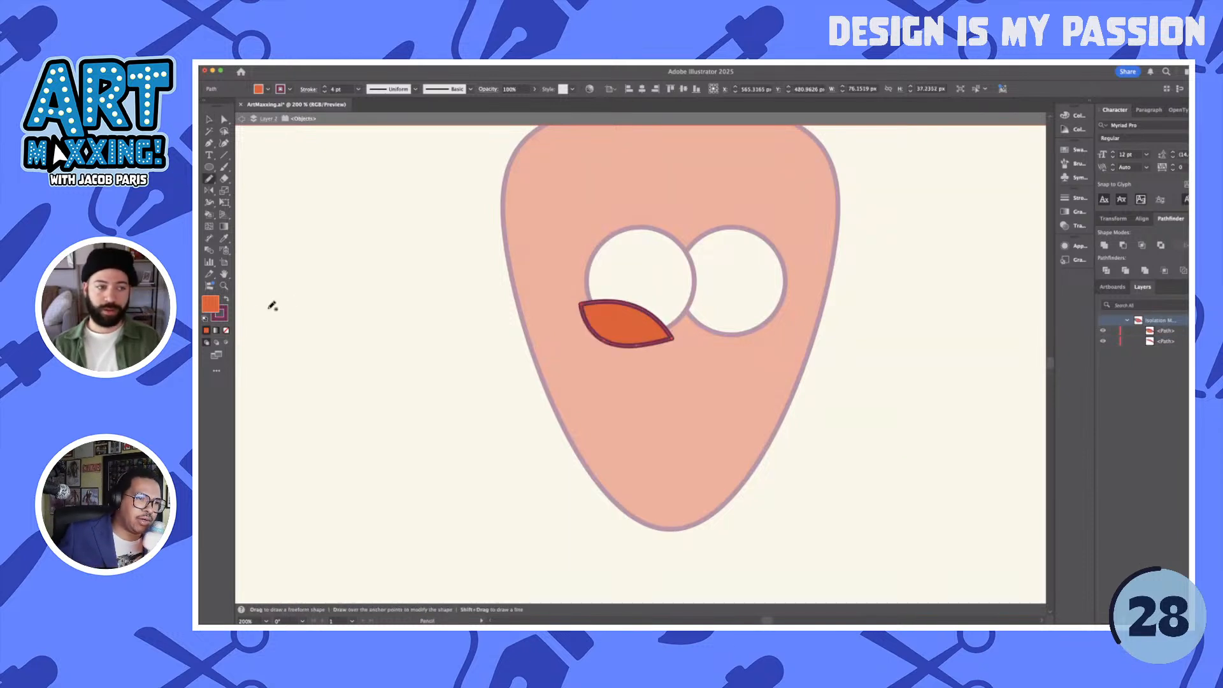
- Remove the closed lid shape's stroke, send it behind the arched line, and group the two pieces
left_click(222, 317)
left_click(226, 330)
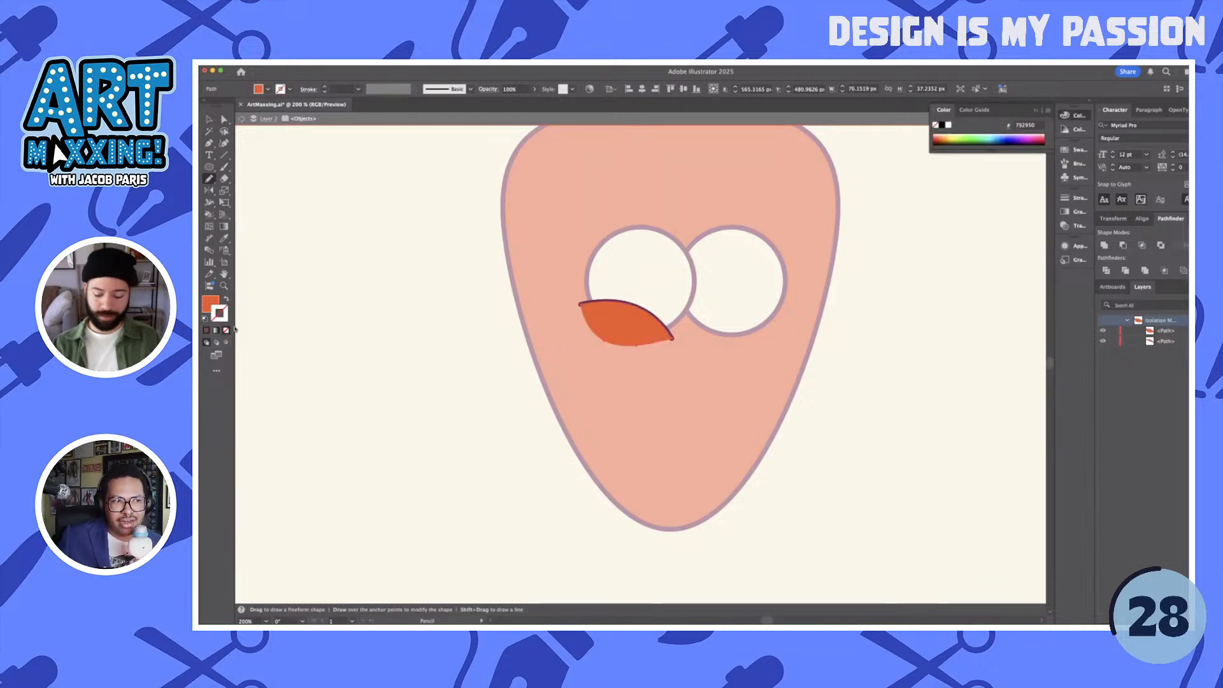
key("super+[")
key("v")
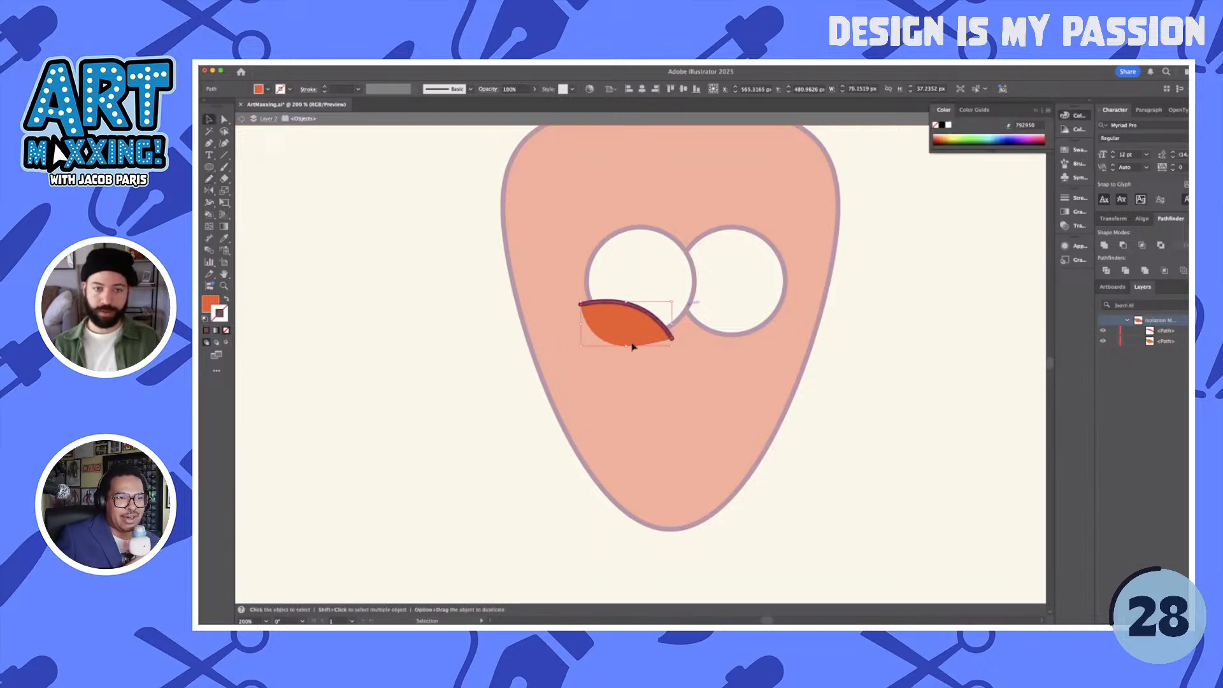
key("super+g")
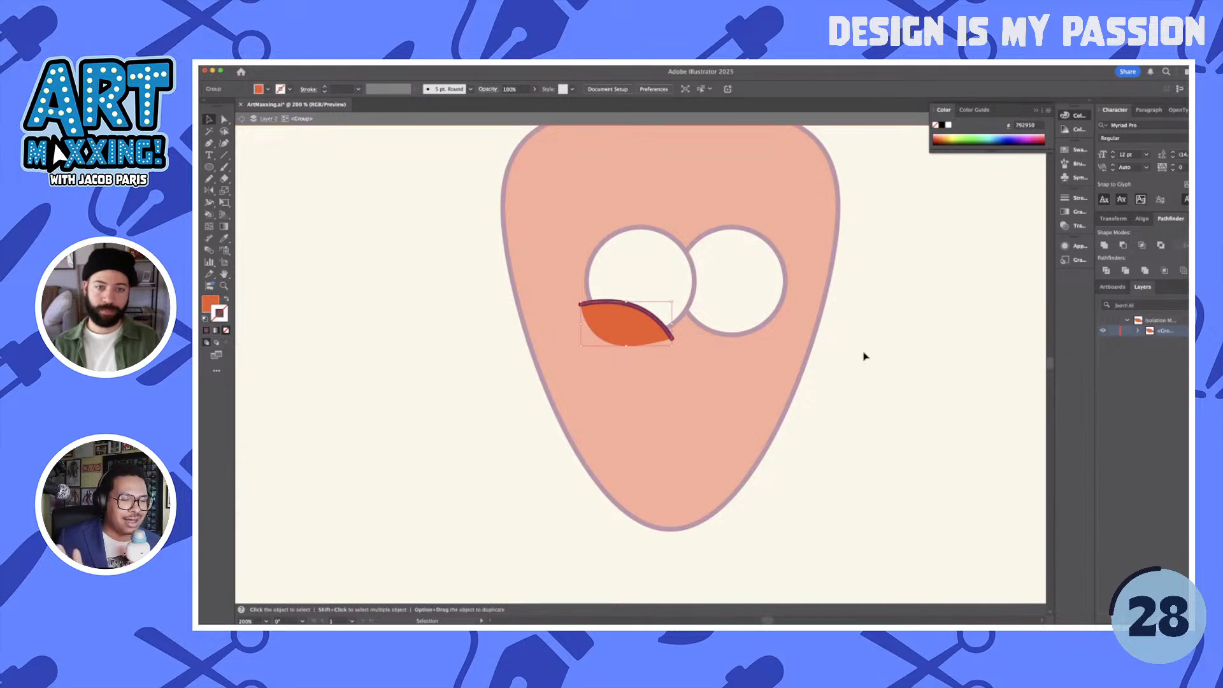
left_click(864, 356)
double_click(851, 352)
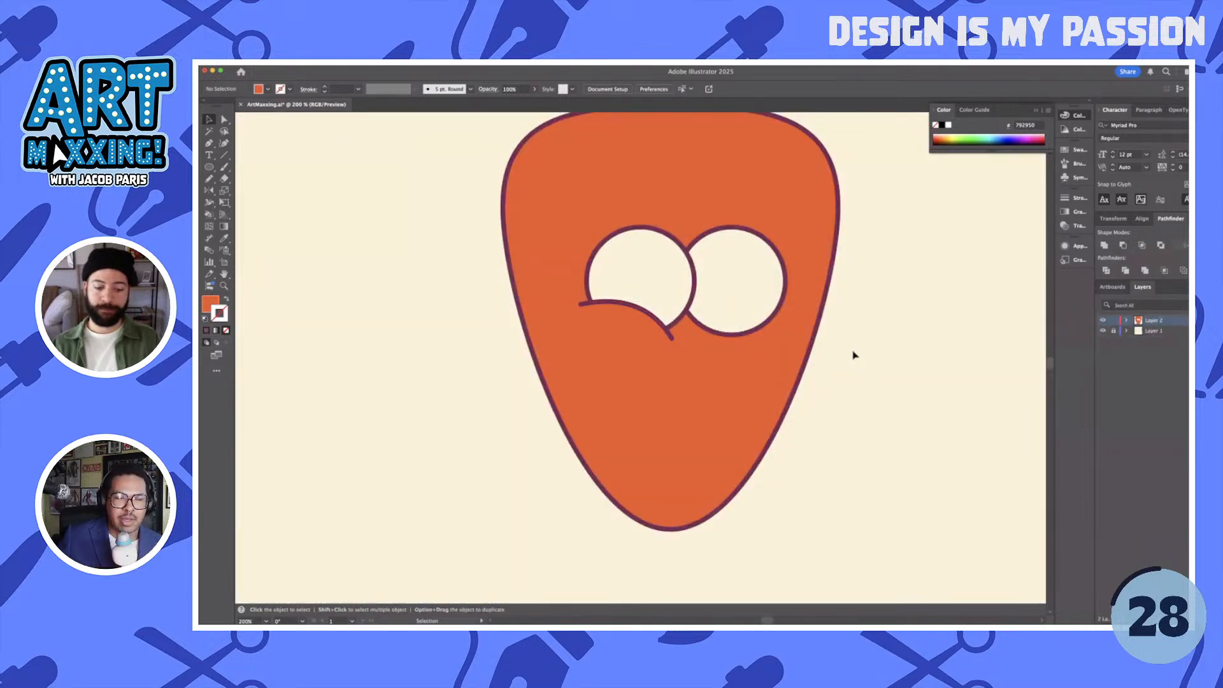
- Duplicate the lower-lid group onto the right eye, reflect it across the vertical axis, and align it over that eye's lower edge
left_click_drag(639, 329, 729, 334)
key("o")
key("Return")
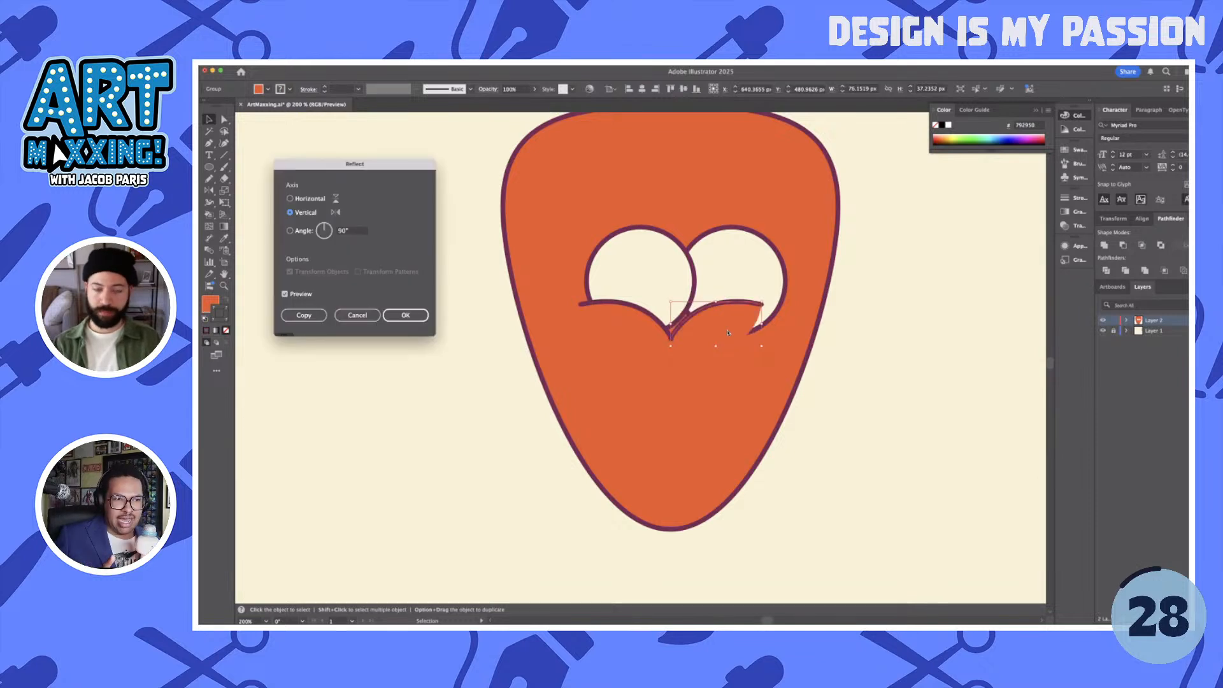
key("Return")
left_click_drag(724, 329, 761, 327)
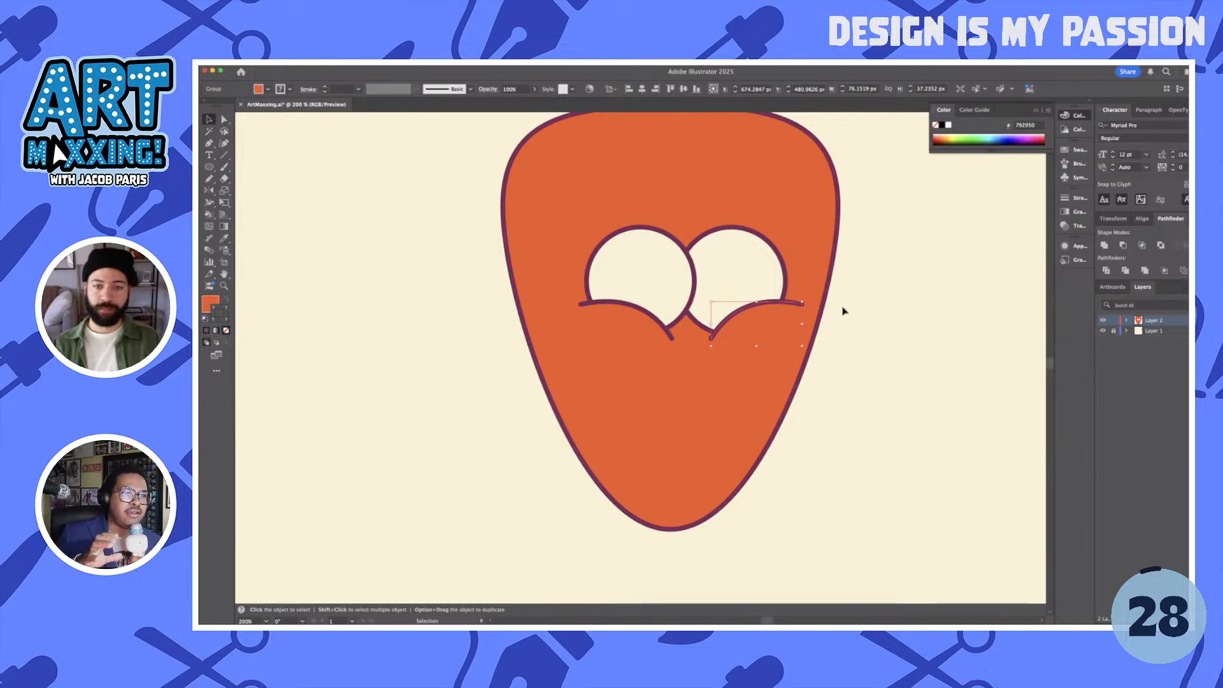
- Shorten the outer end of the right lid's outline by adding an anchor point near it and deleting the end anchor
double_click(796, 312)
key("super+equal")
scroll(791, 308, "up", 3)
key("p")
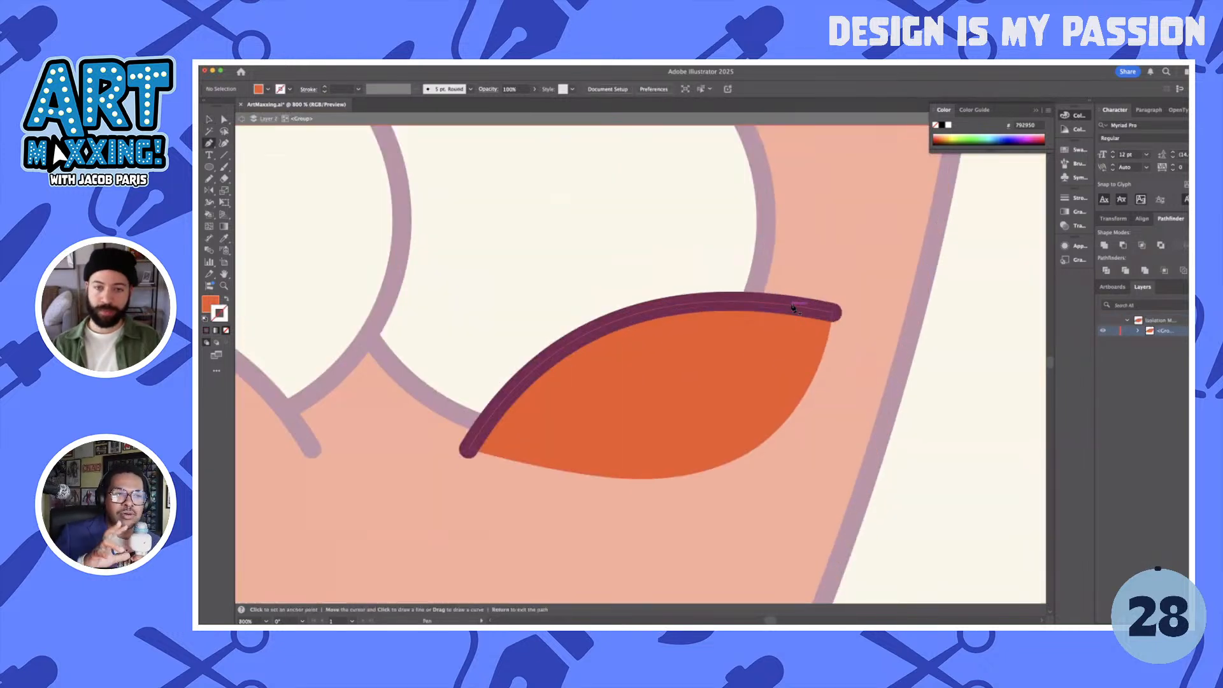
key("a")
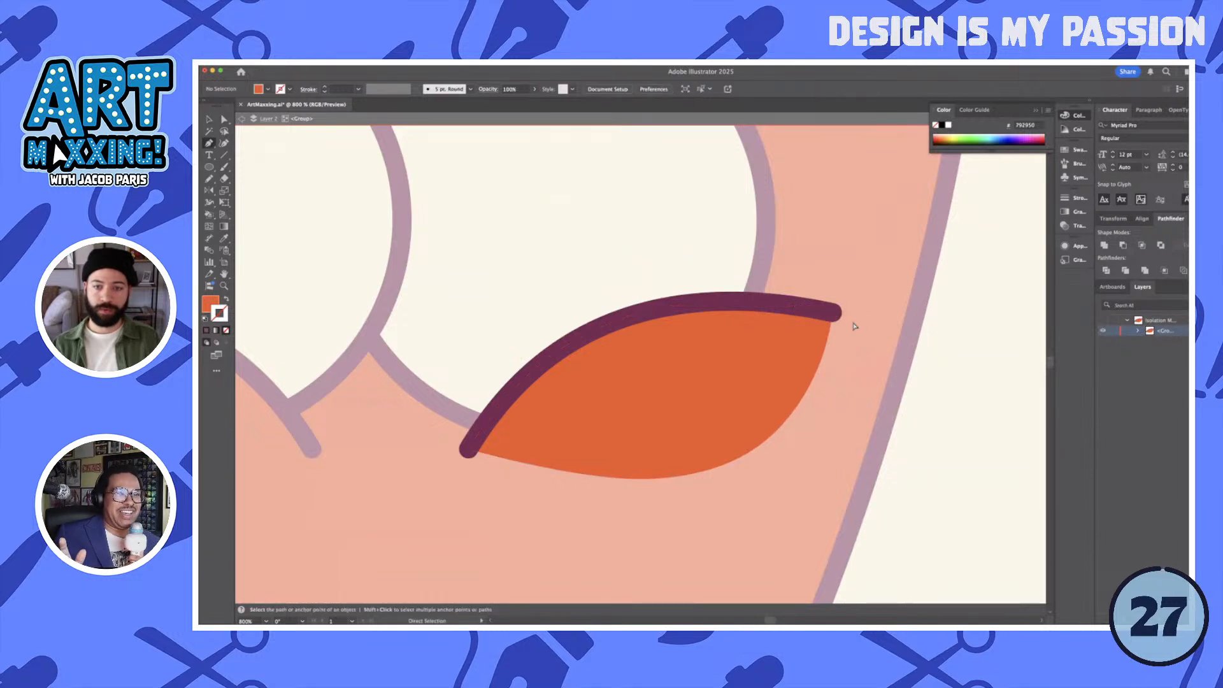
left_click(728, 304)
left_click(835, 314)
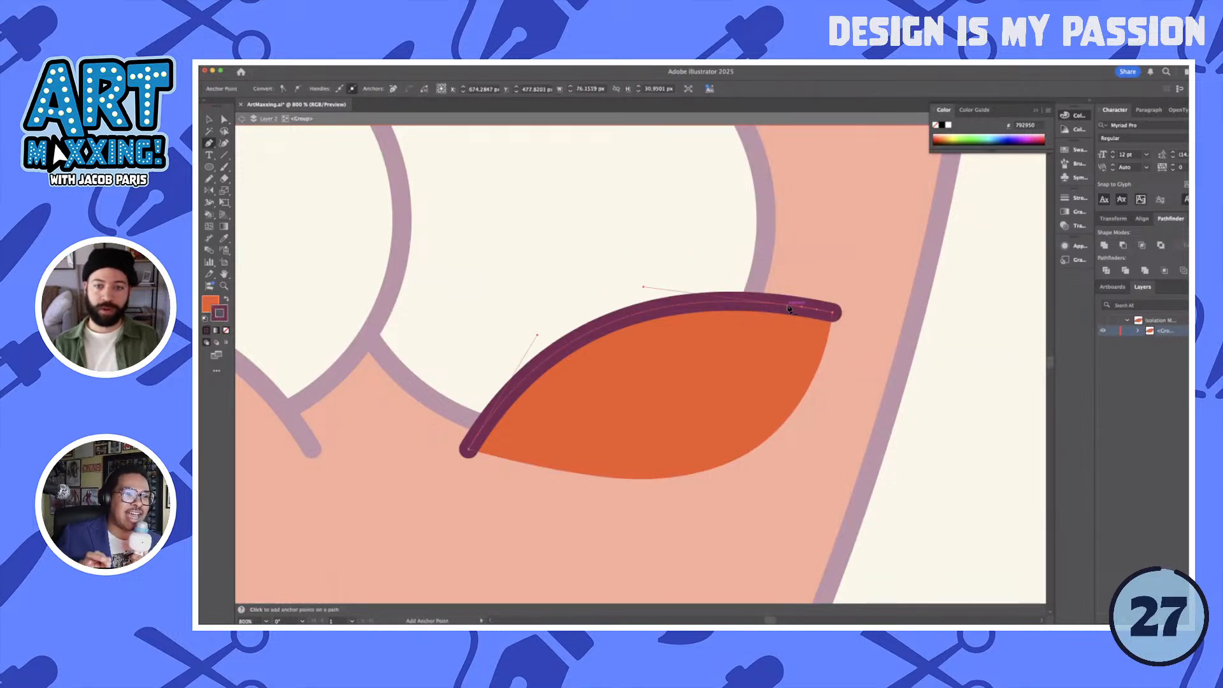
key("Delete")
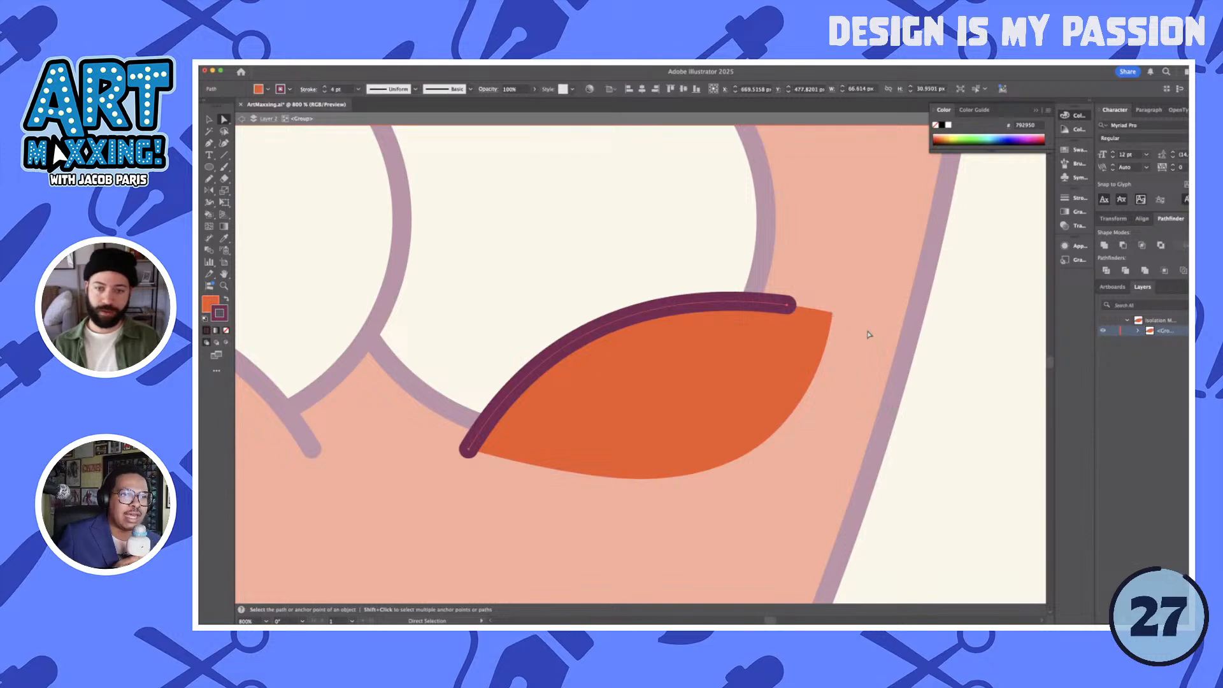
key("v")
double_click(977, 355)
scroll(977, 355, "down", 2)
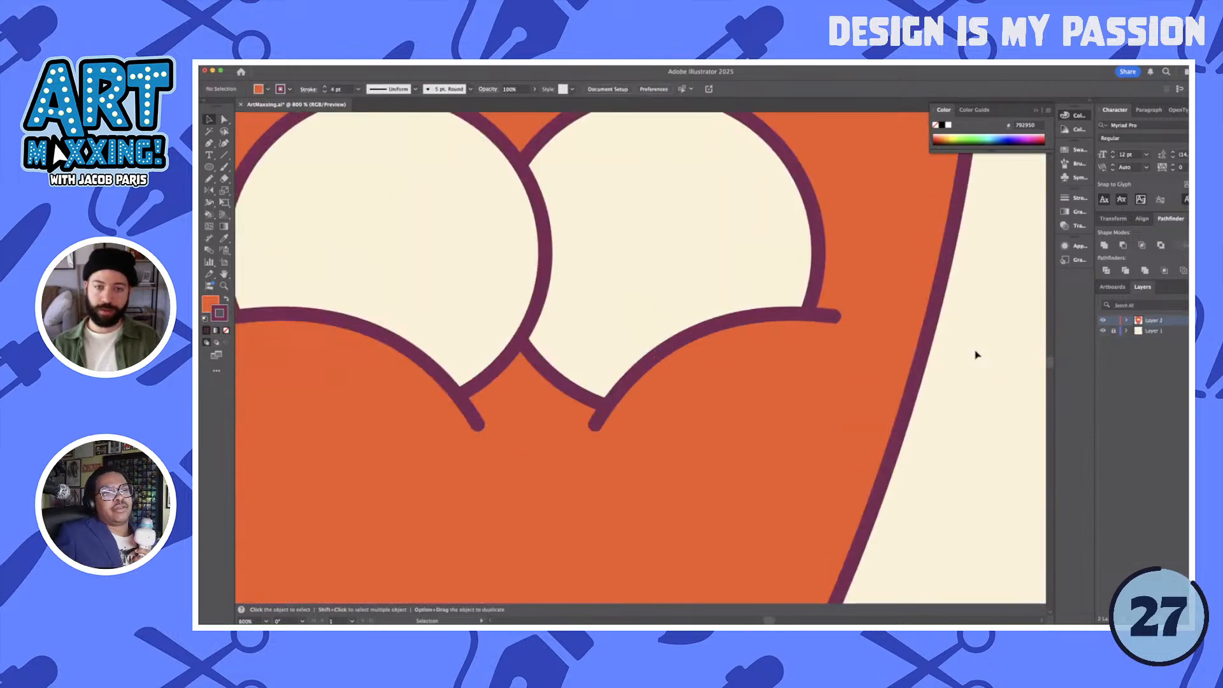
- Draw a circular pupil about 35 px wide at the left eye's upper-left edge and fill it with the outline's maroon
scroll(977, 355, "down", 3)
left_click_drag(977, 355, 890, 356)
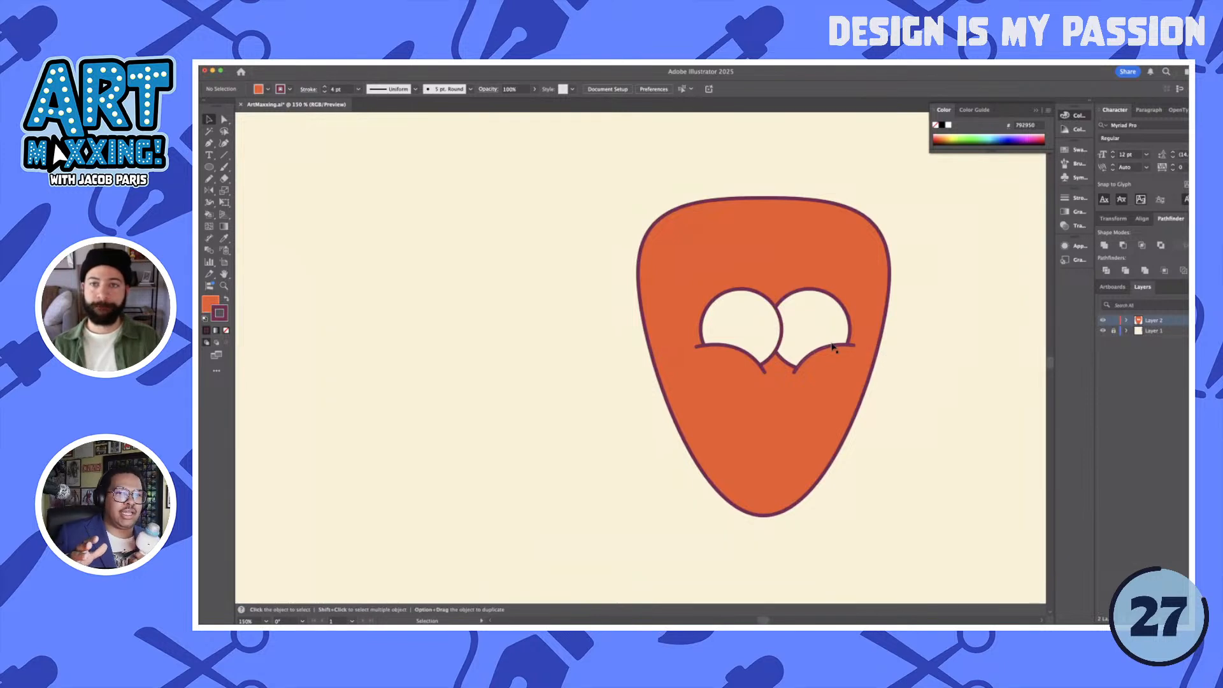
key("l")
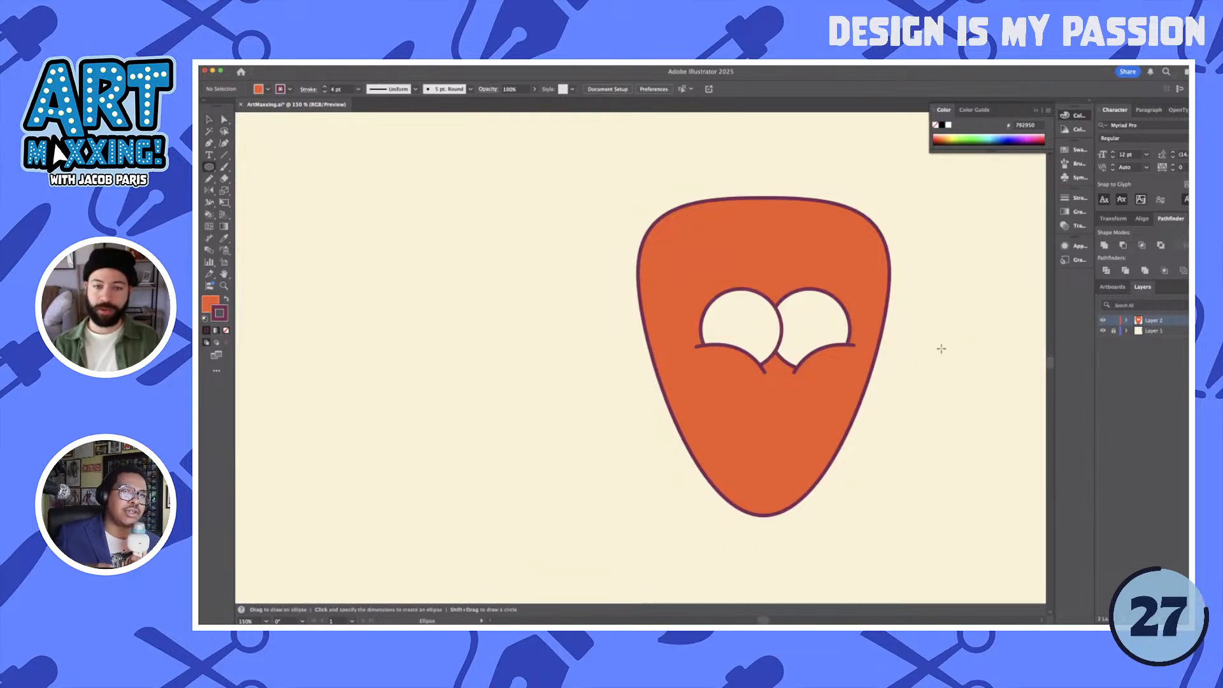
left_click_drag(721, 313, 737, 327)
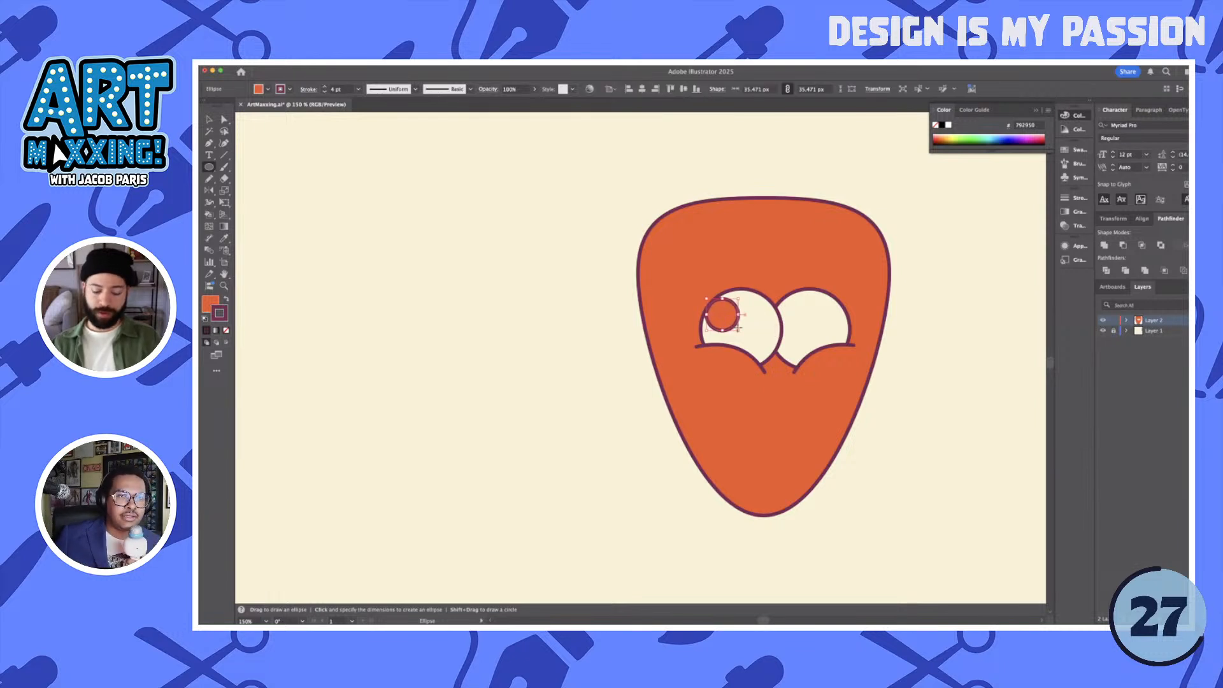
key("i")
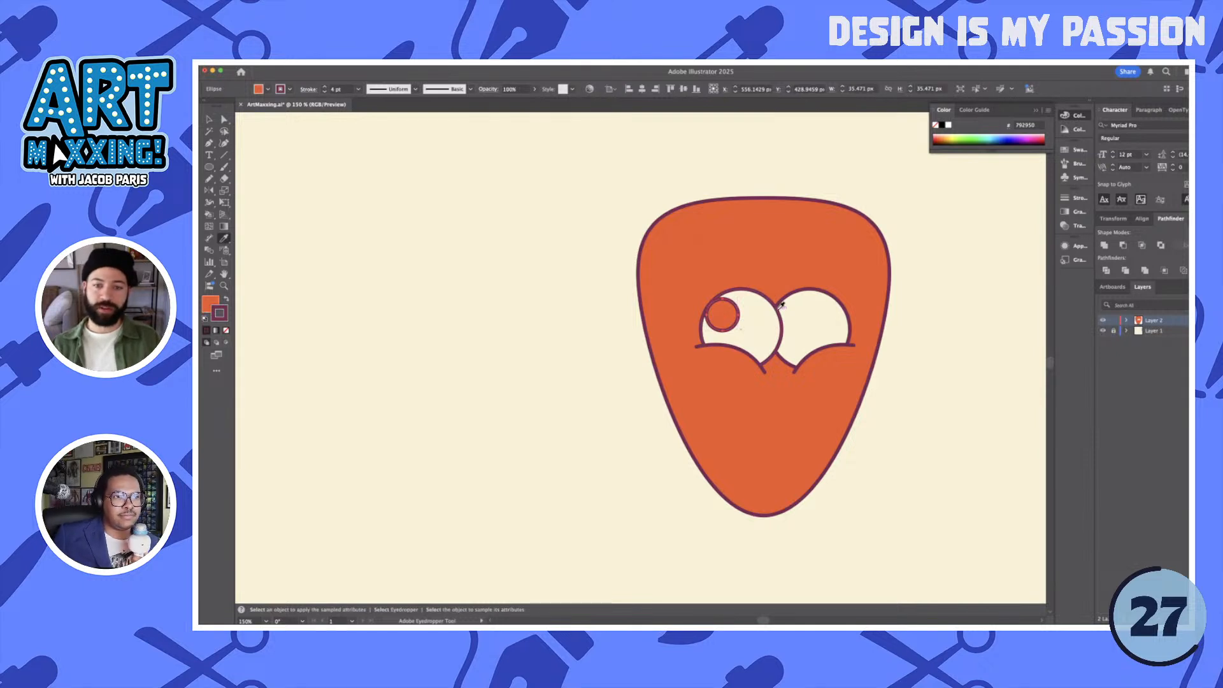
left_click(211, 303)
left_click(760, 290, "shift")
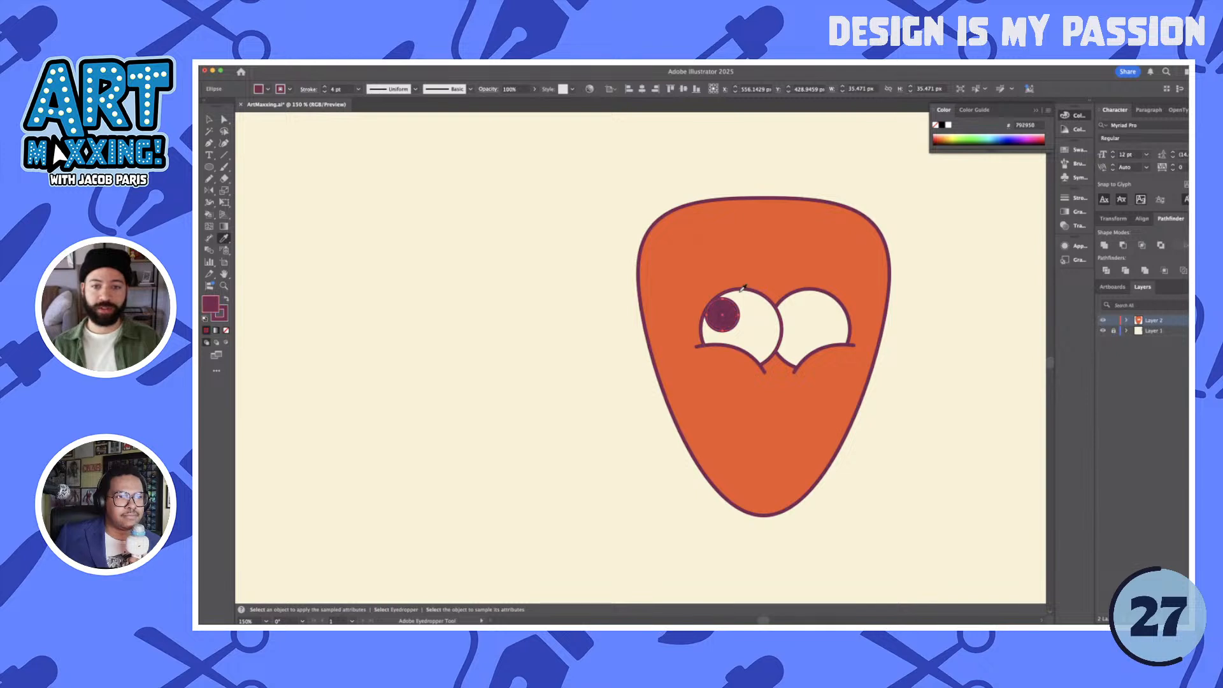
key("v")
left_click(901, 322)
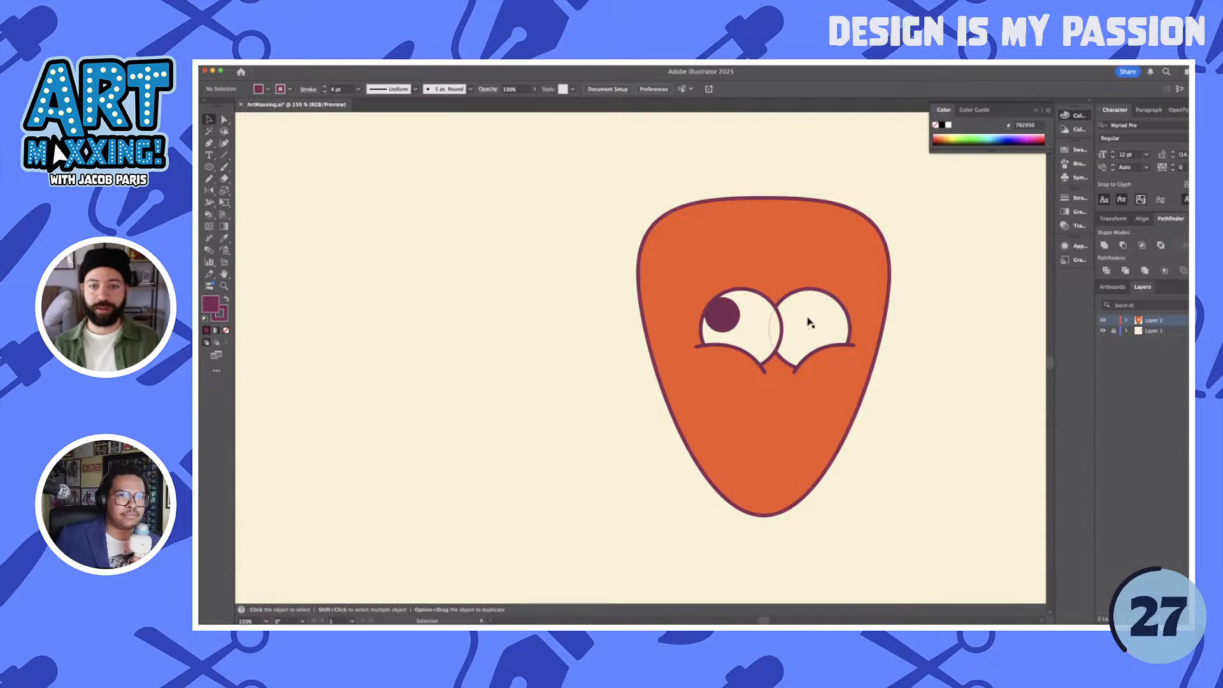
- Nudge the pupil inward, duplicate it onto the right eye, and fit the copy against that eye's upper-left edge
left_click_drag(811, 323, 925, 280)
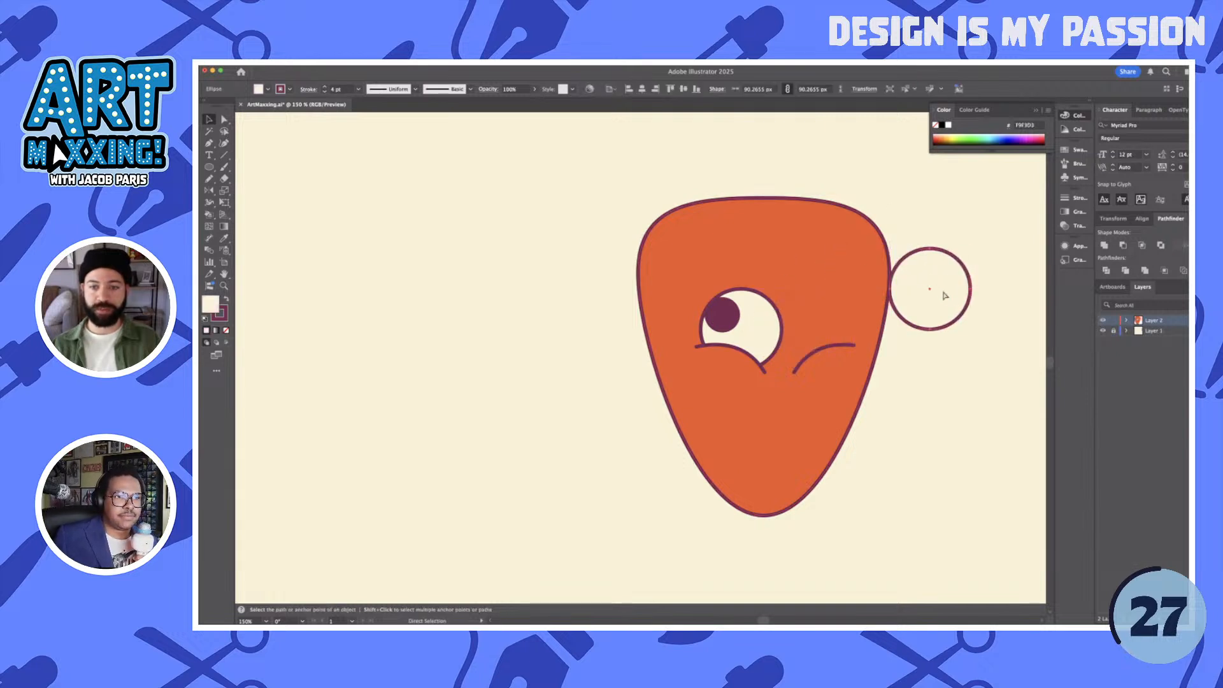
key("super+z")
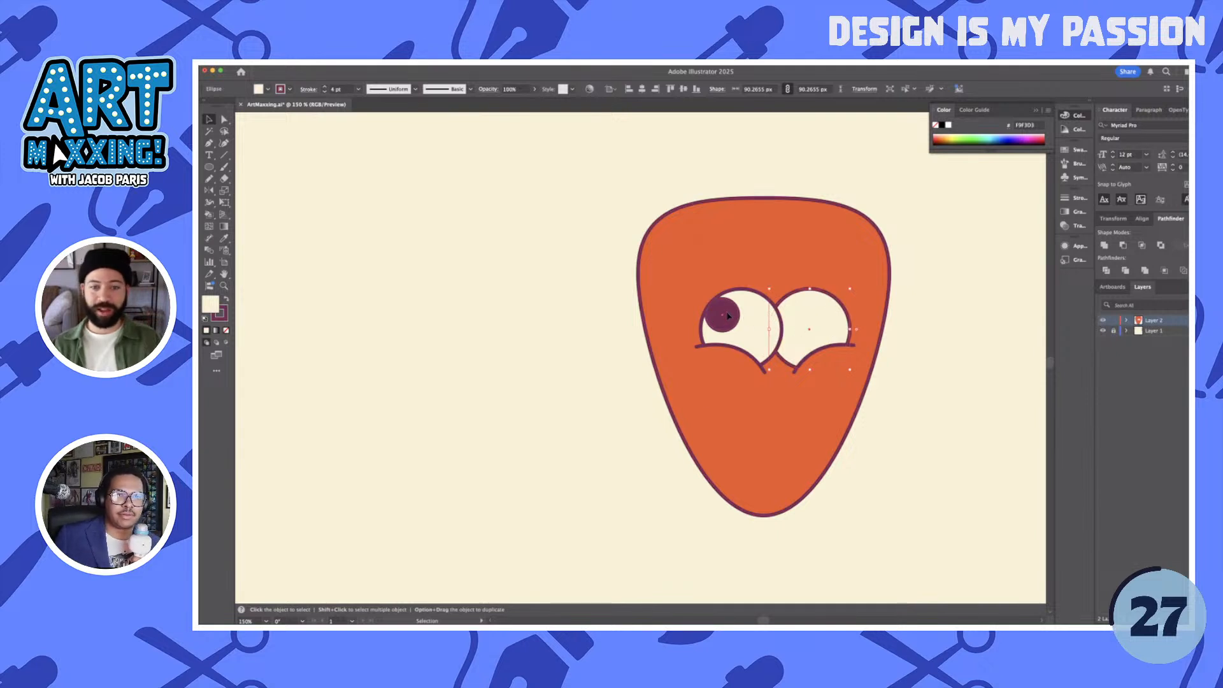
left_click_drag(727, 317, 728, 314)
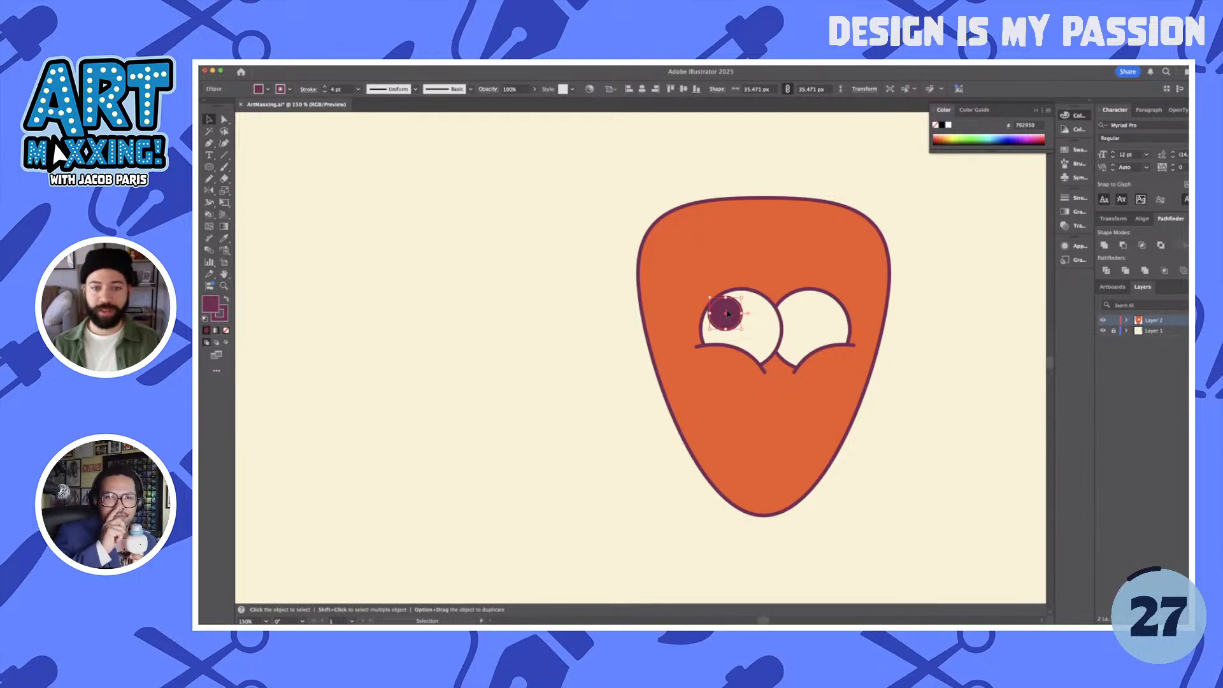
left_click_drag(737, 314, 799, 314)
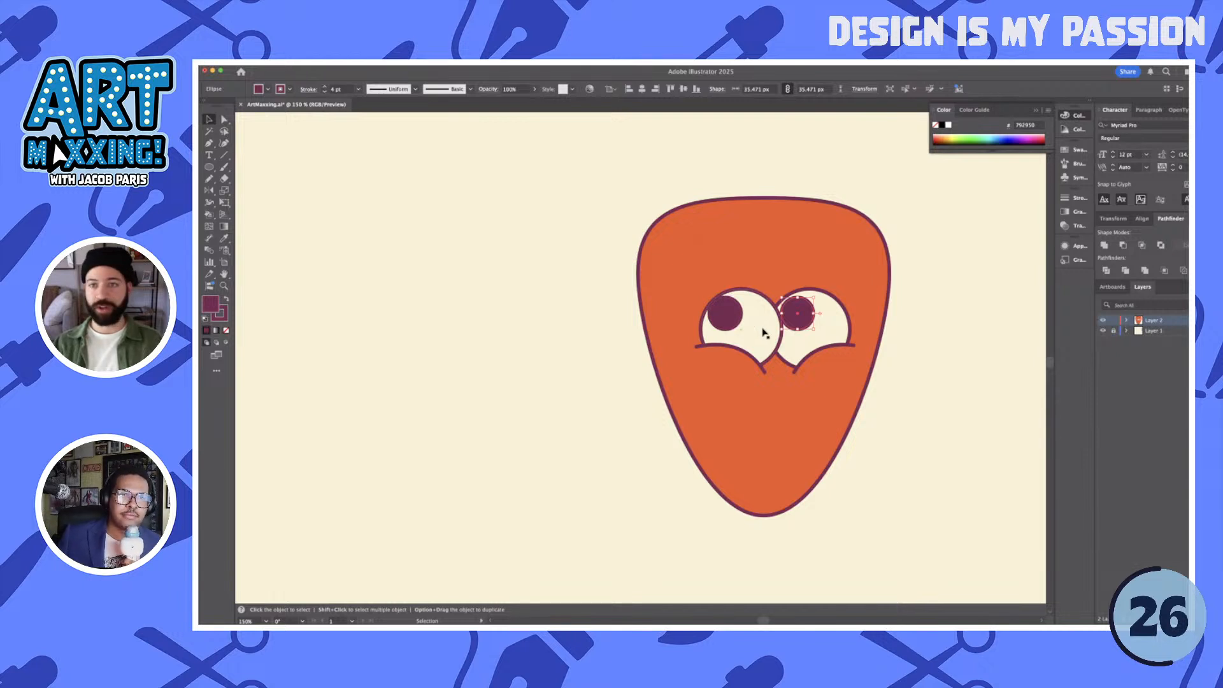
mouse_move(732, 327)
left_mouse_down()
mouse_move(659, 328)
mouse_move(731, 329)
left_mouse_up()
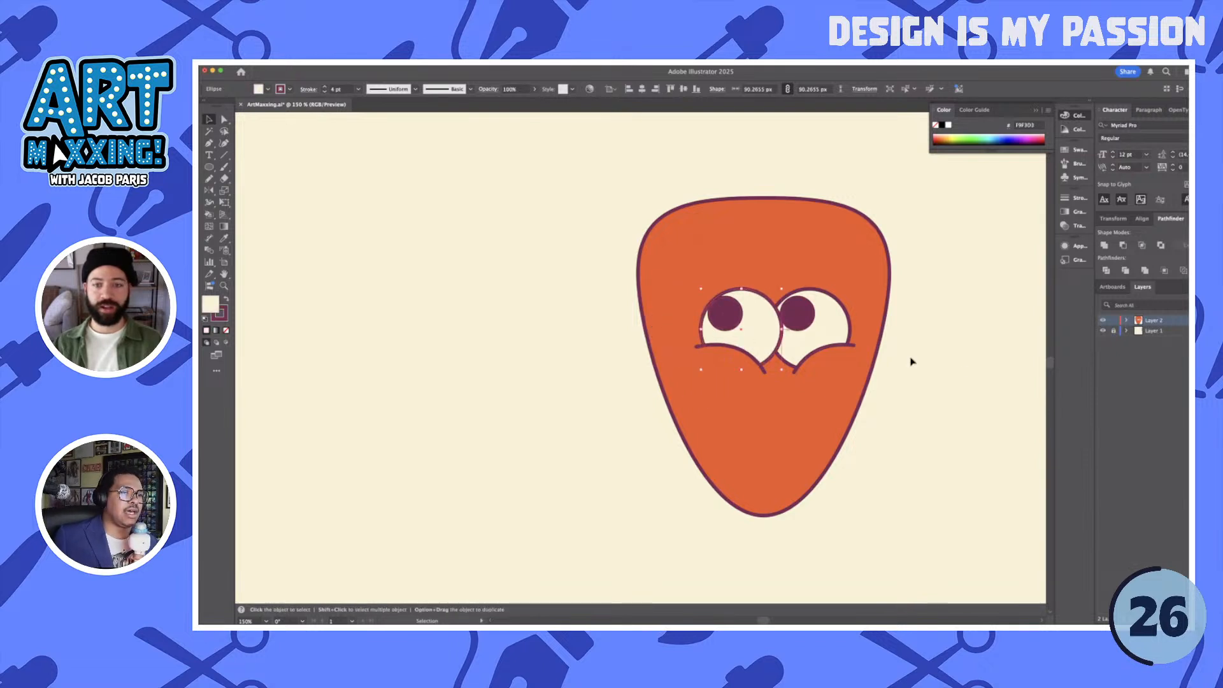
left_click(962, 370)
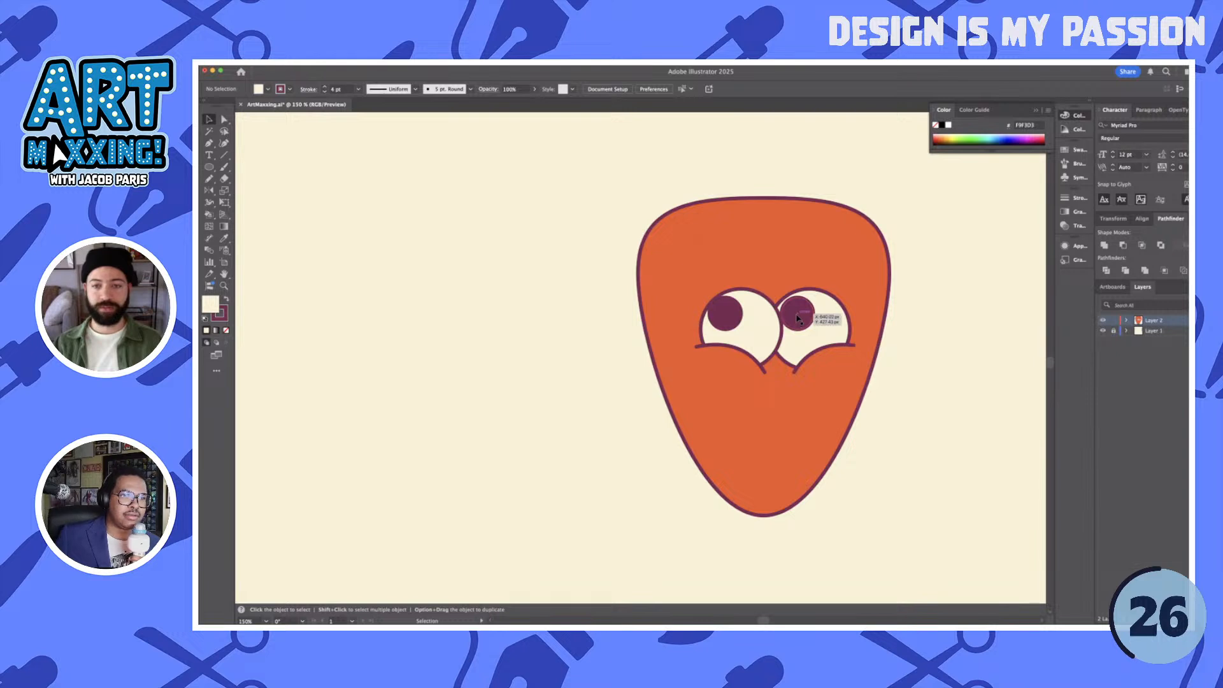
left_click_drag(799, 315, 795, 311)
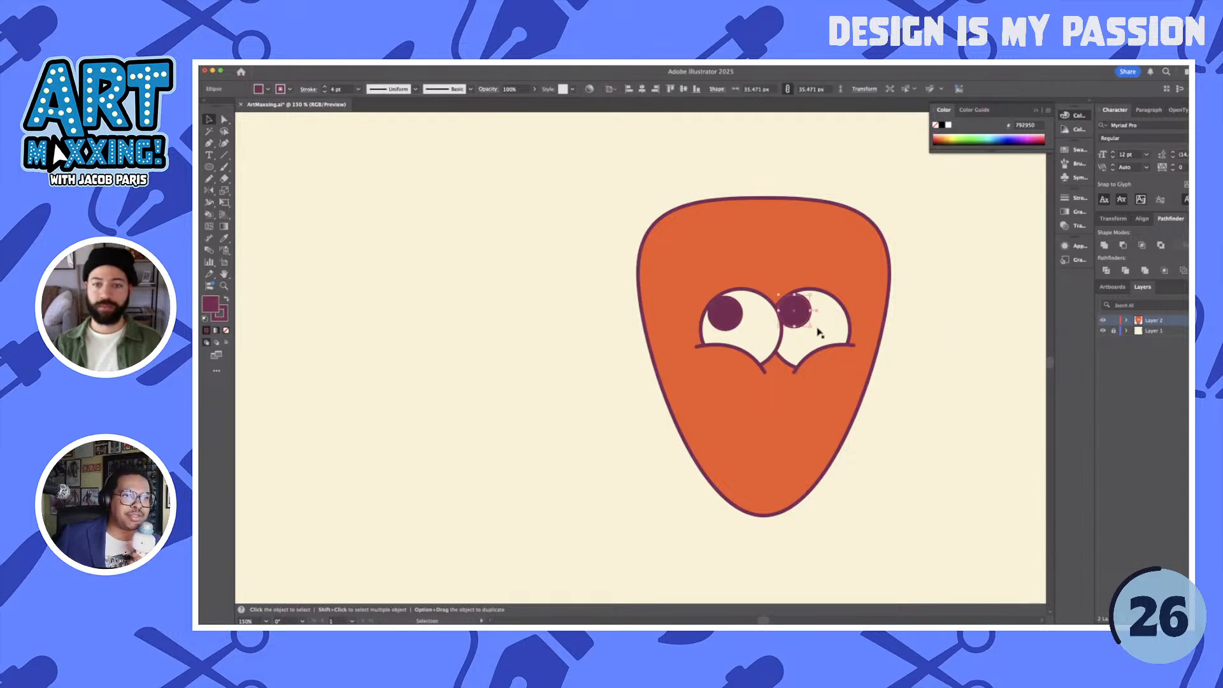
left_click(937, 353)
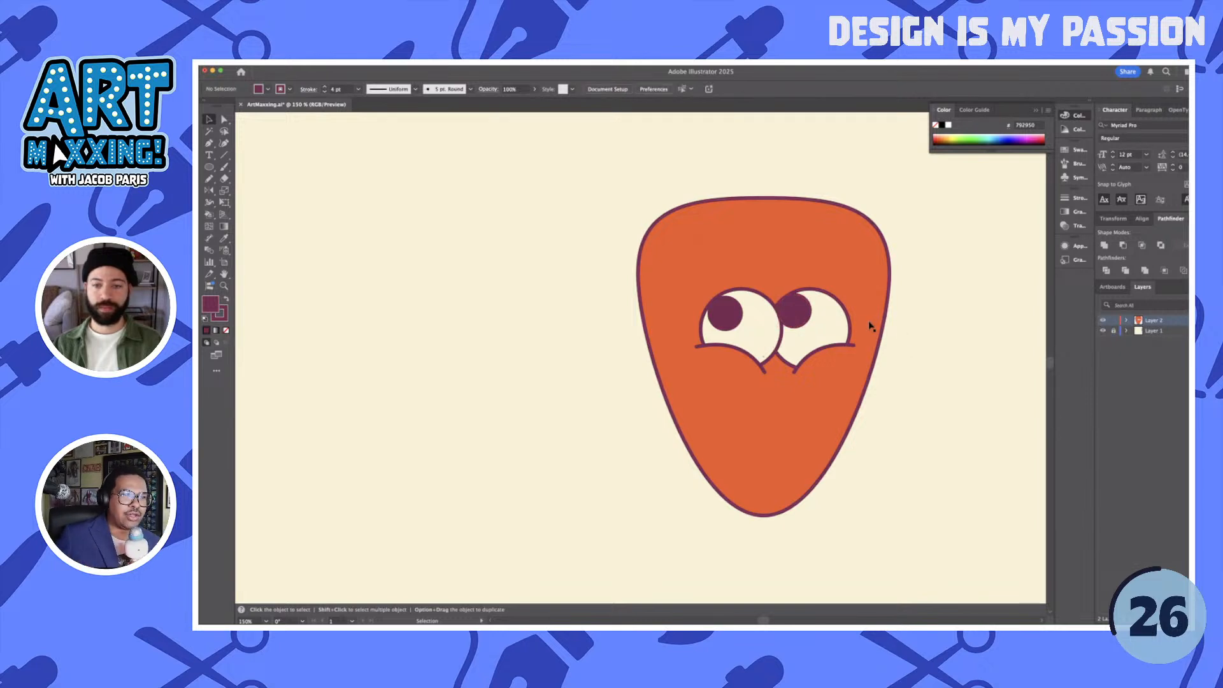
- Draw a highlight circle about 17 px wide over the right pupil's upper-right edge, with fill and stroke in the eye's cream
scroll(866, 325, "up", 3)
key("l")
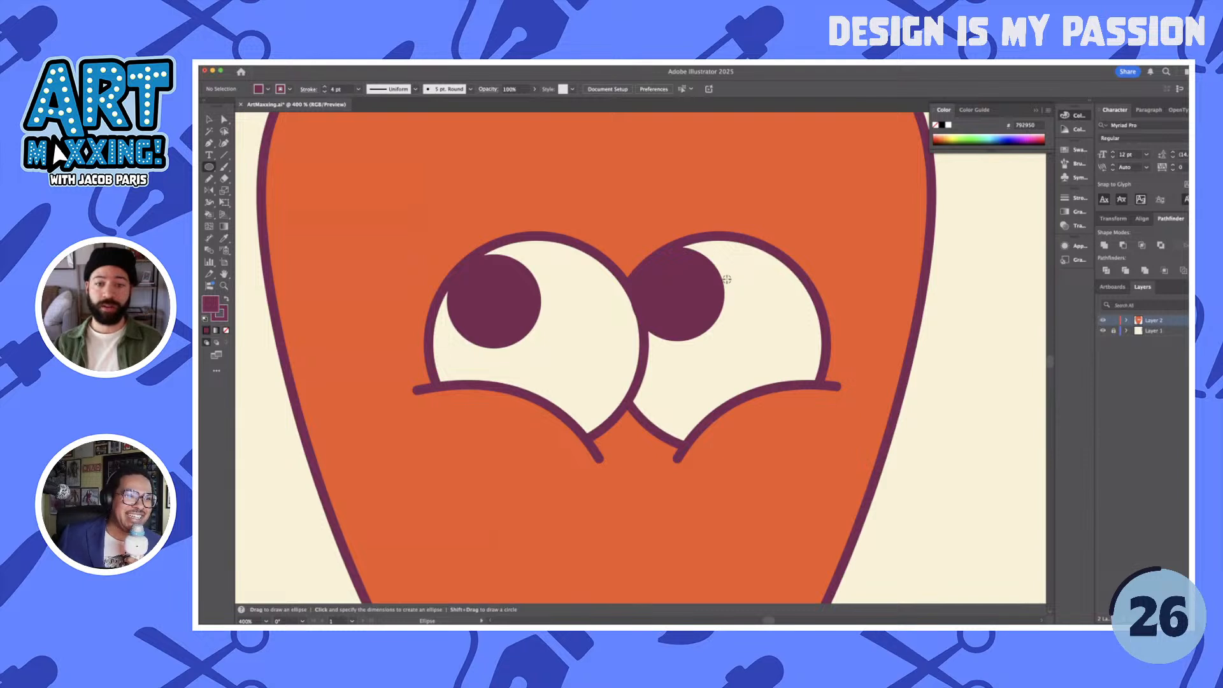
left_click_drag(727, 279, 749, 293)
key("i")
left_click(777, 305)
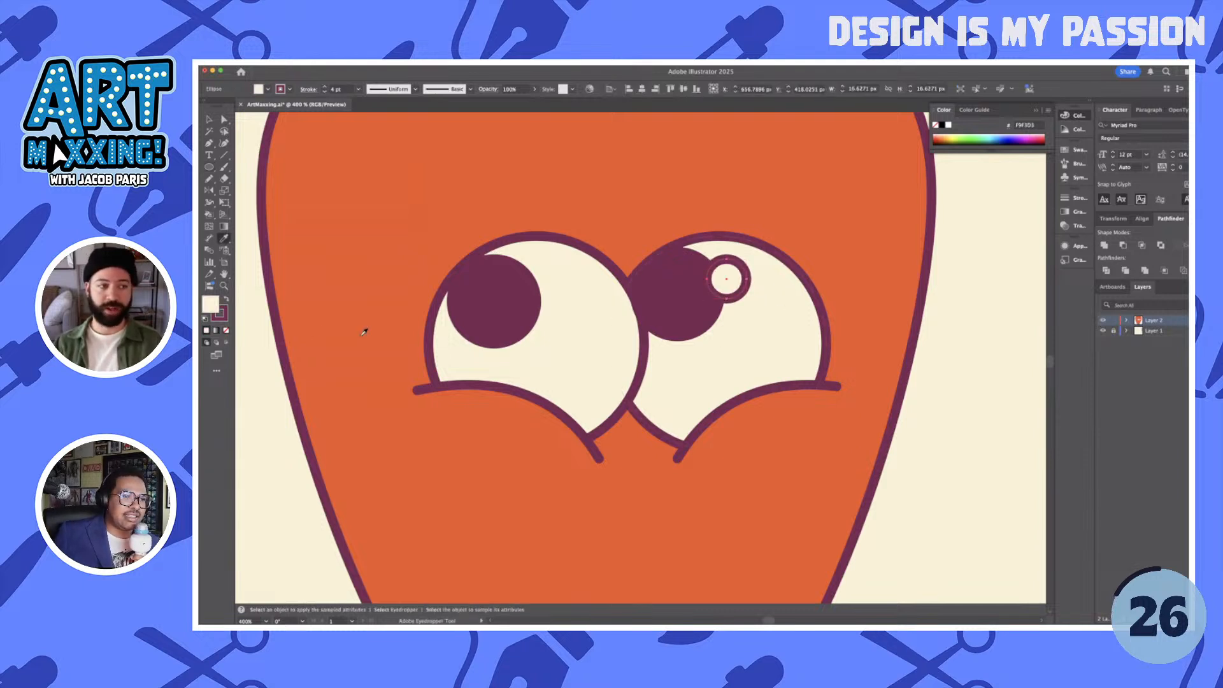
left_click(776, 325)
key("Left")
key("Left")
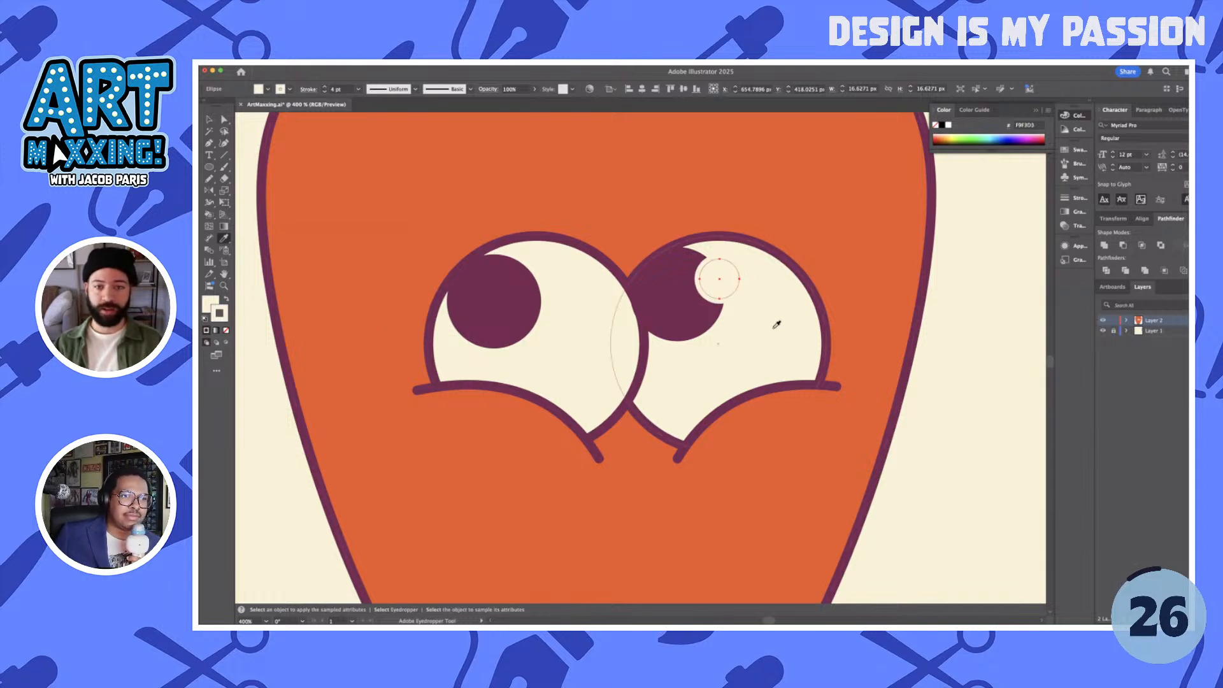
key("v")
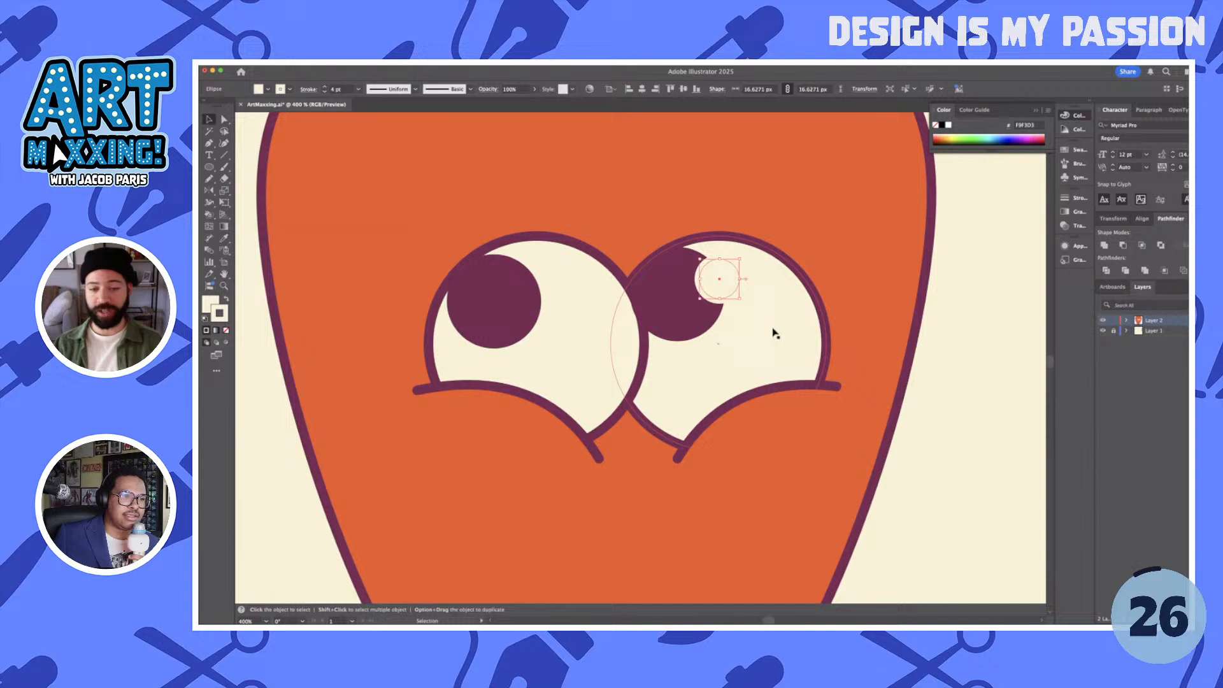
left_click(981, 325)
- Add a smaller highlight about 5 px wide low inside the right pupil, and copy both highlights onto the left pupil
left_click_drag(716, 280, 681, 309)
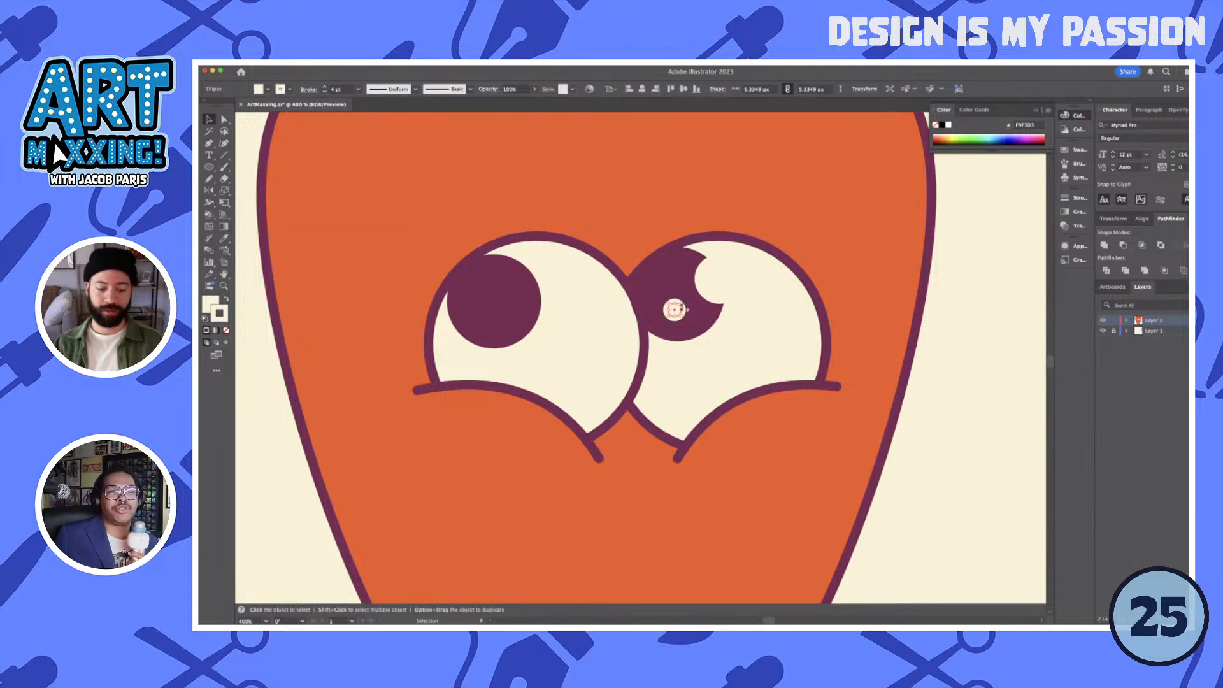
left_click(716, 281)
left_click_drag(740, 259, 711, 271)
left_click_drag(679, 309, 538, 289)
left_click(958, 326)
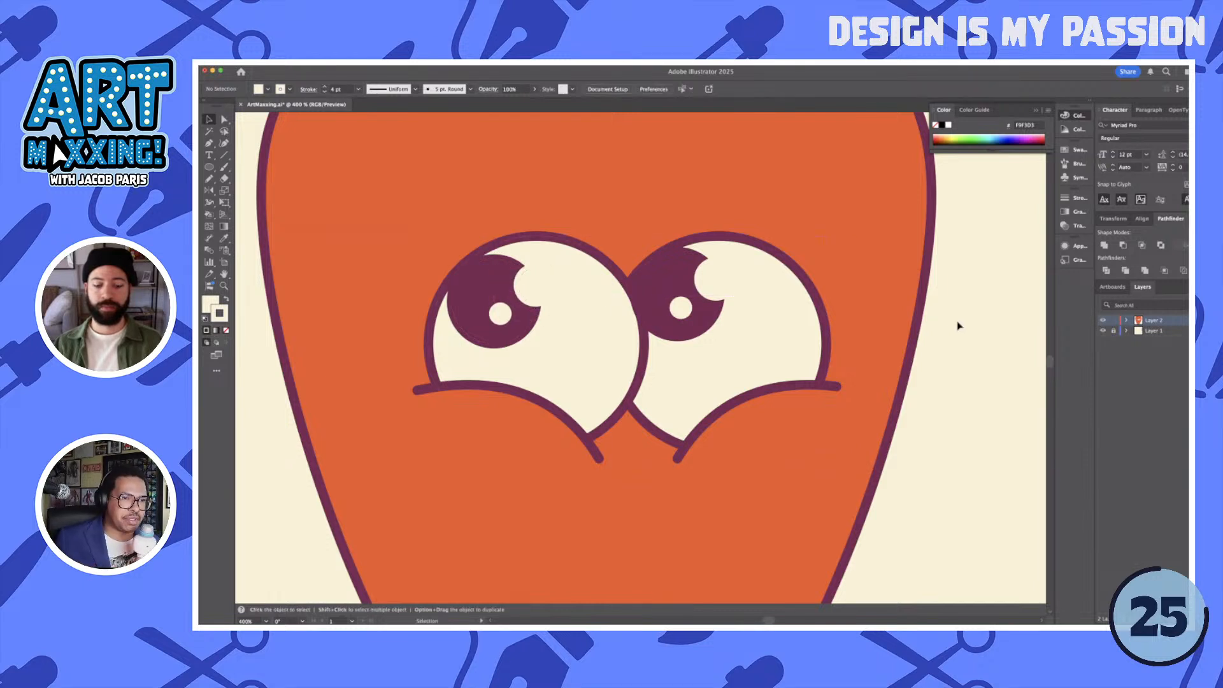
scroll(945, 334, "down", 5)
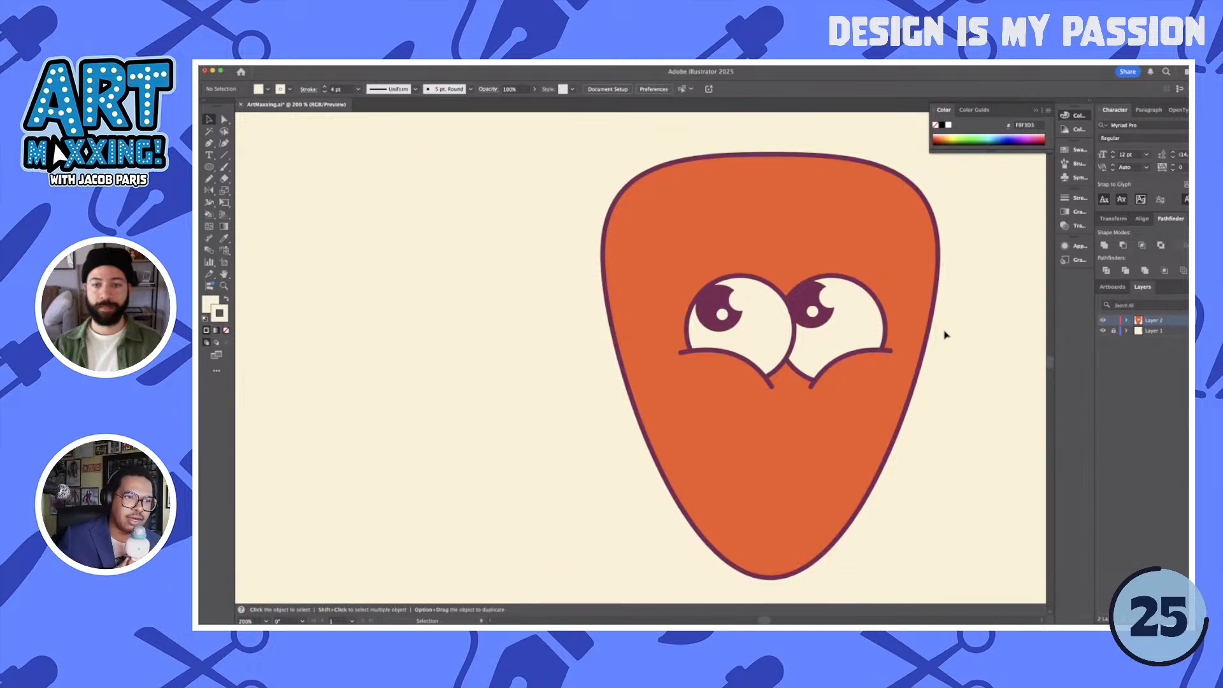
scroll(944, 335, "down", 1)
scroll(945, 334, "right", 1)
scroll(944, 335, "right", 2)
scroll(945, 334, "up", 1)
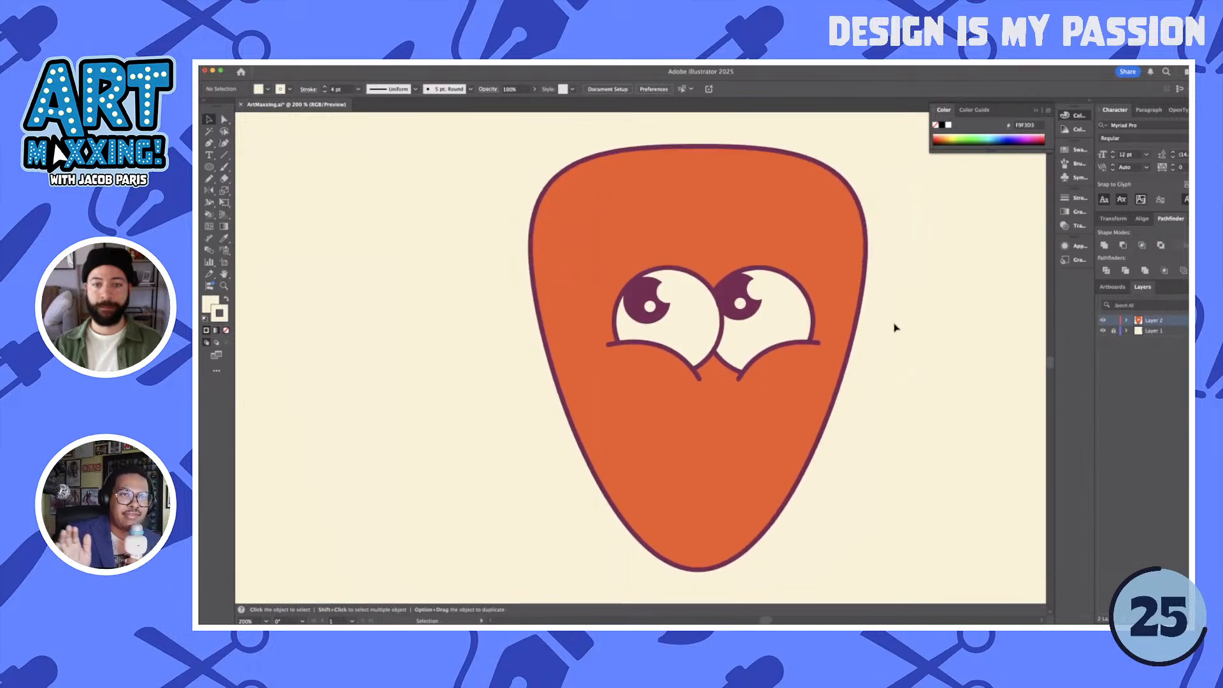
scroll(895, 326, "down", 1)
scroll(894, 325, "down", 2)
scroll(885, 328, "right", 1)
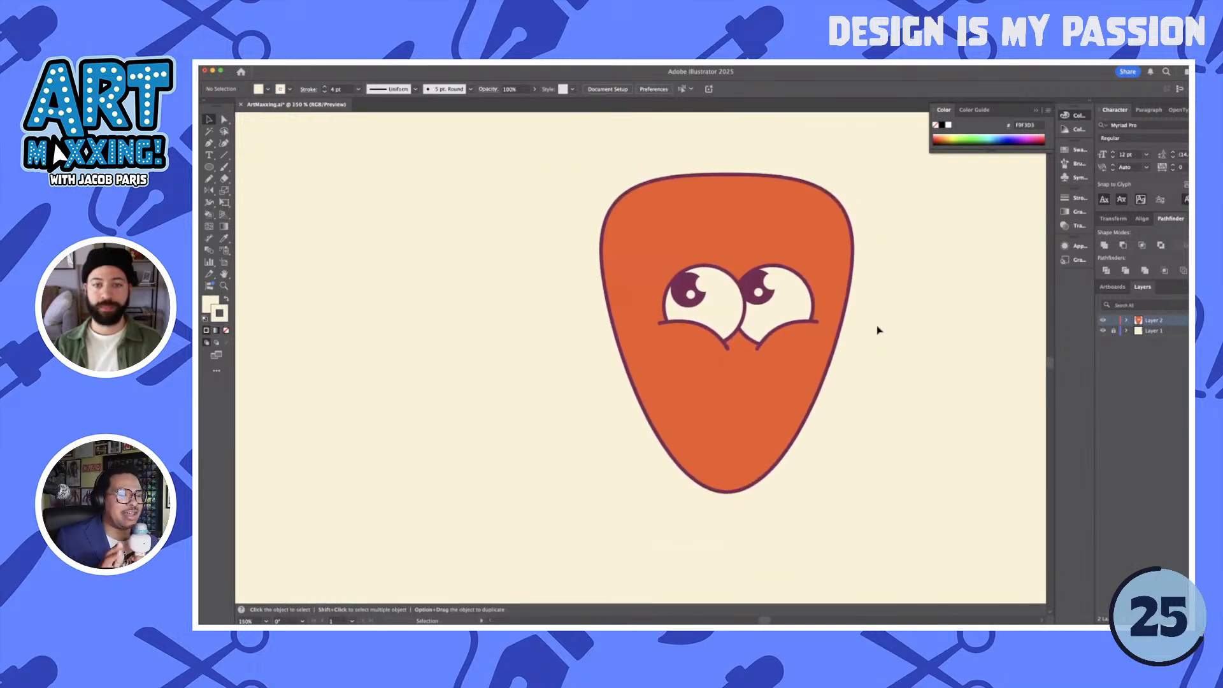
scroll(877, 330, "right", 1)
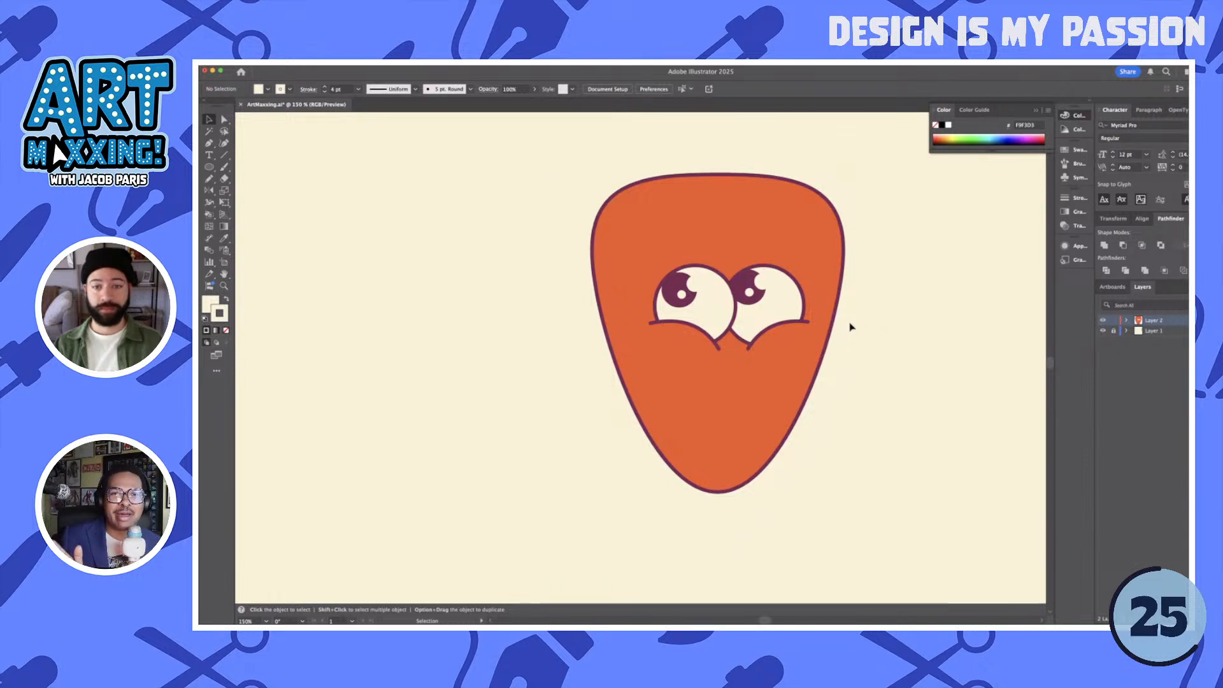
- Draw a closed, downward-pointing cream triangle with the Pen tool below the eyes as the mouth
scroll(851, 327, "up", 1)
key("p")
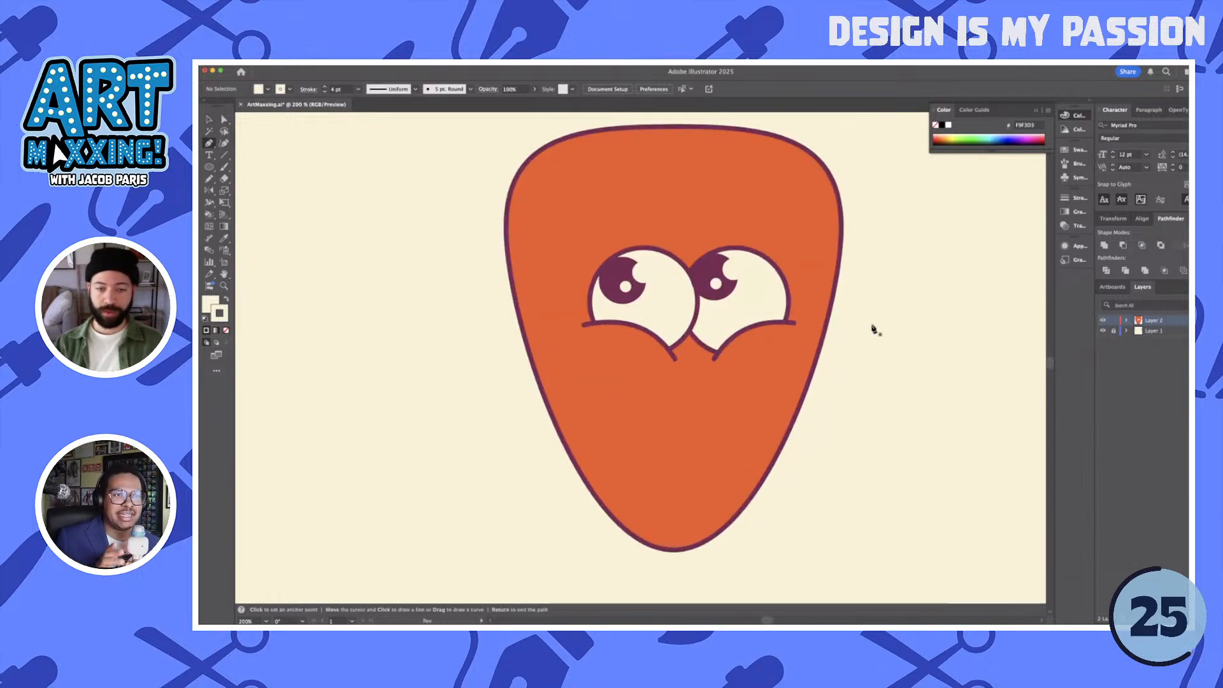
left_click(633, 415)
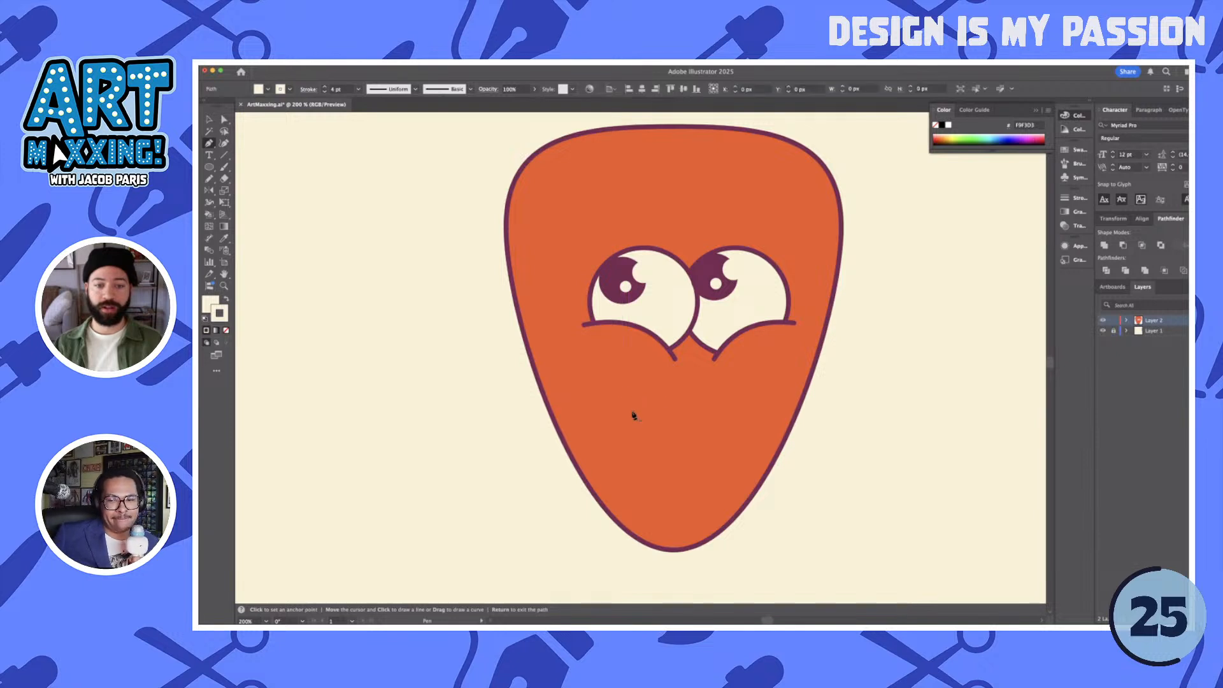
left_click(680, 516)
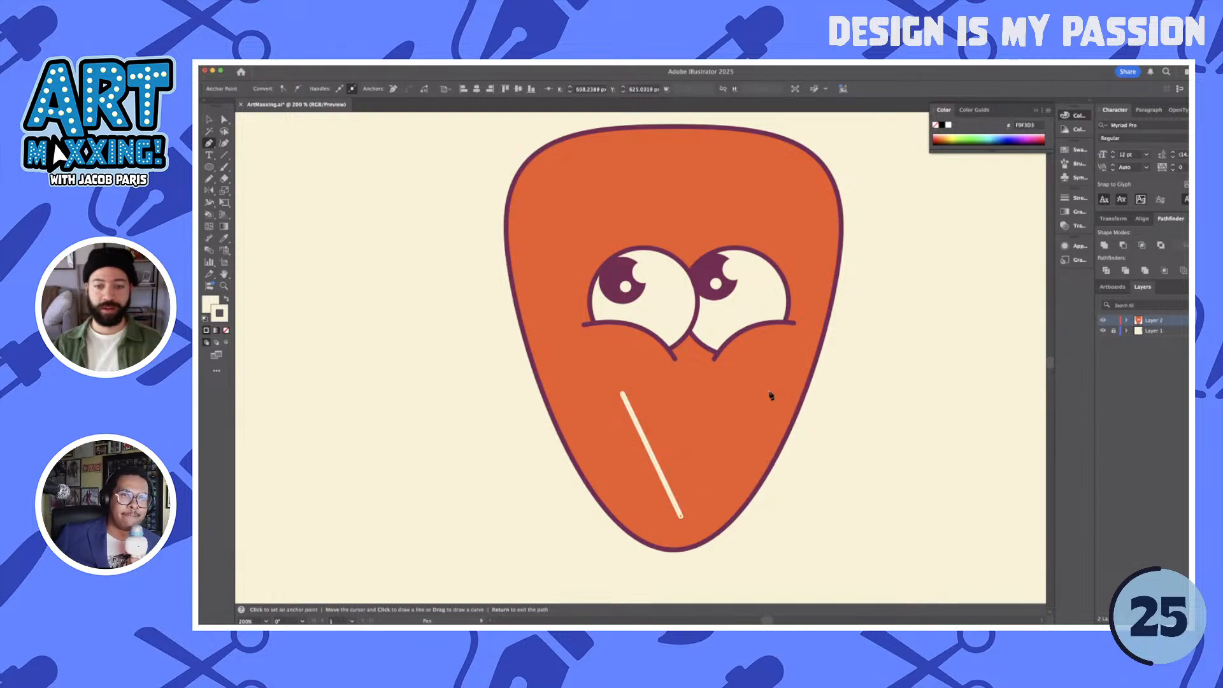
left_click(770, 392)
left_click(623, 396)
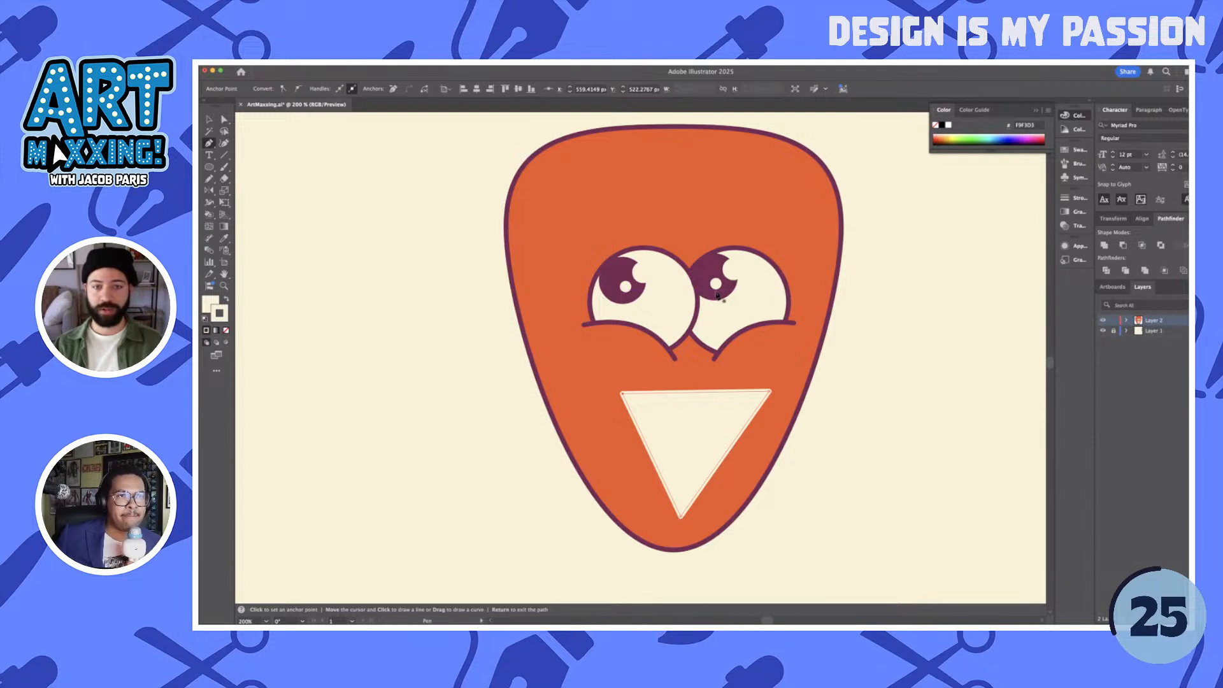
key("v")
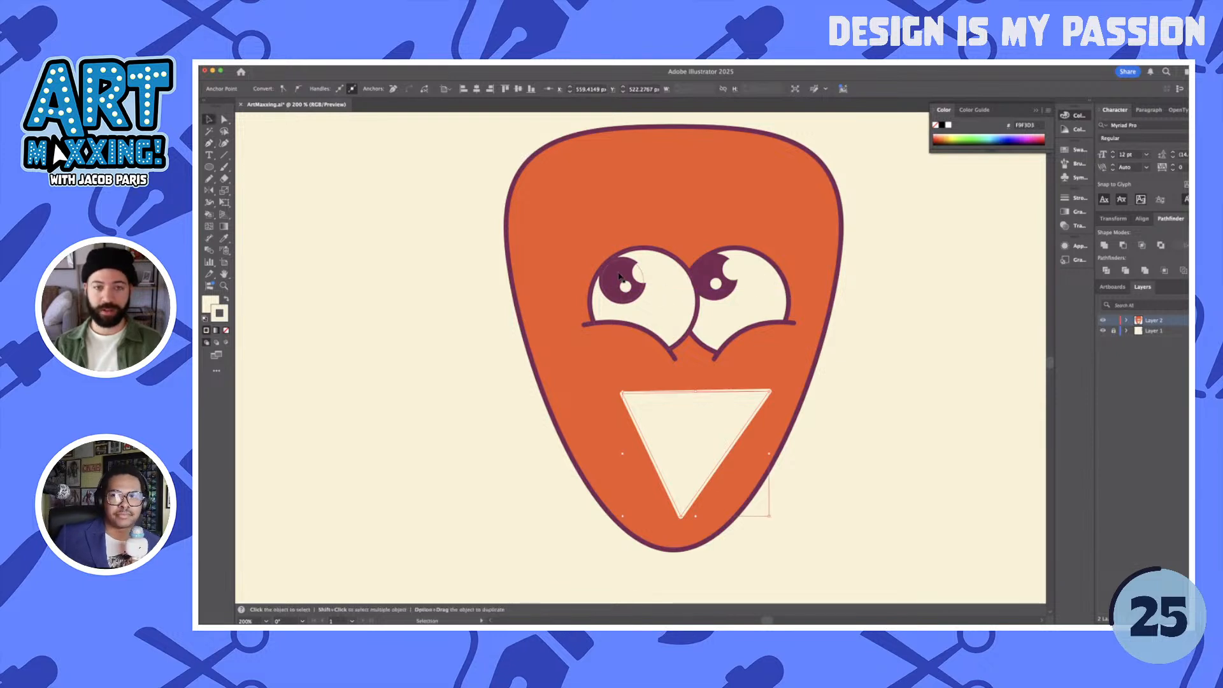
left_click(765, 308)
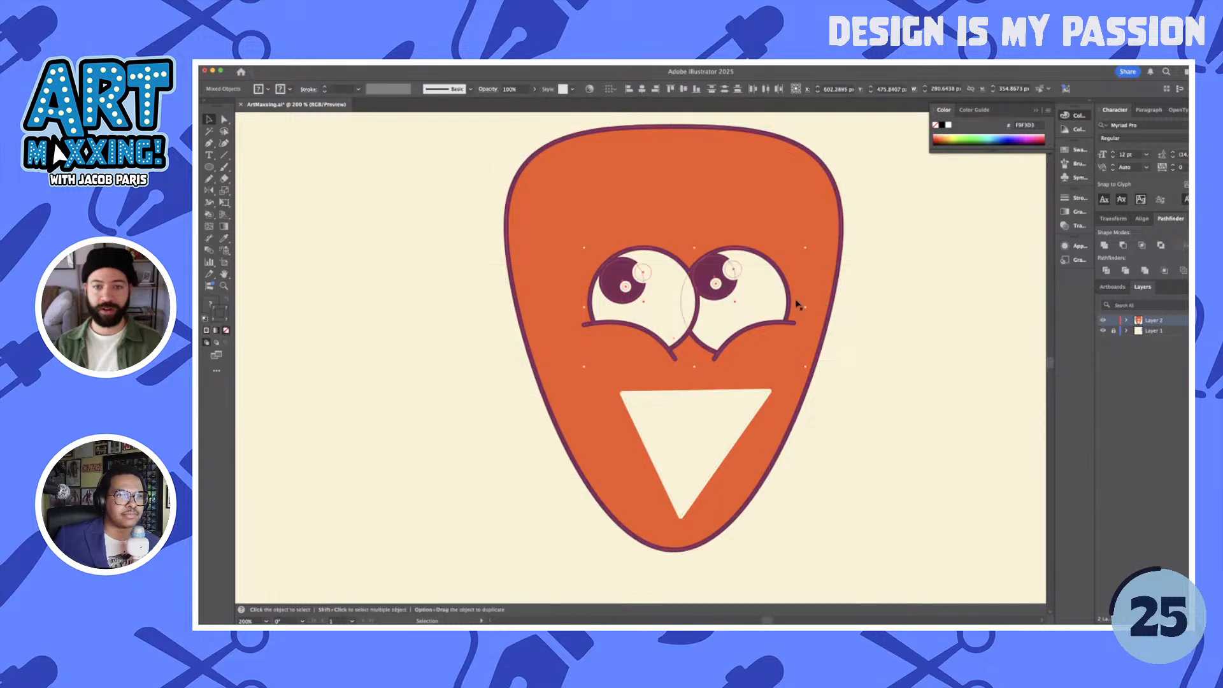
left_click_drag(743, 305, 779, 291)
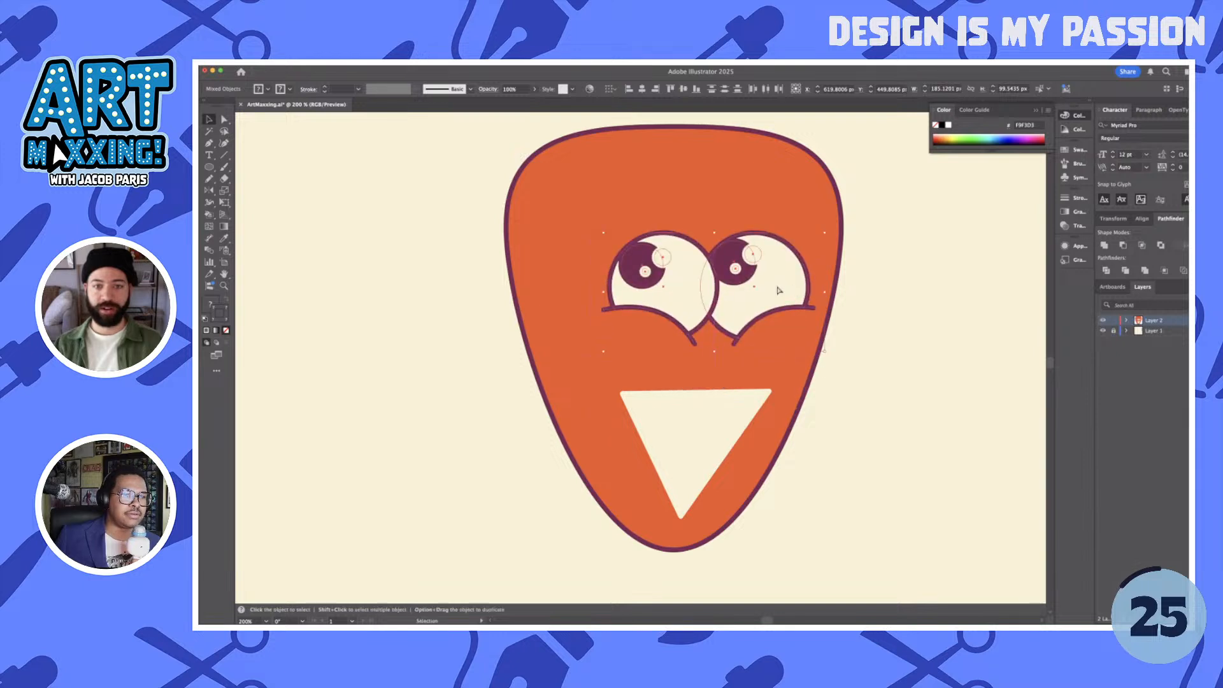
key("super+z")
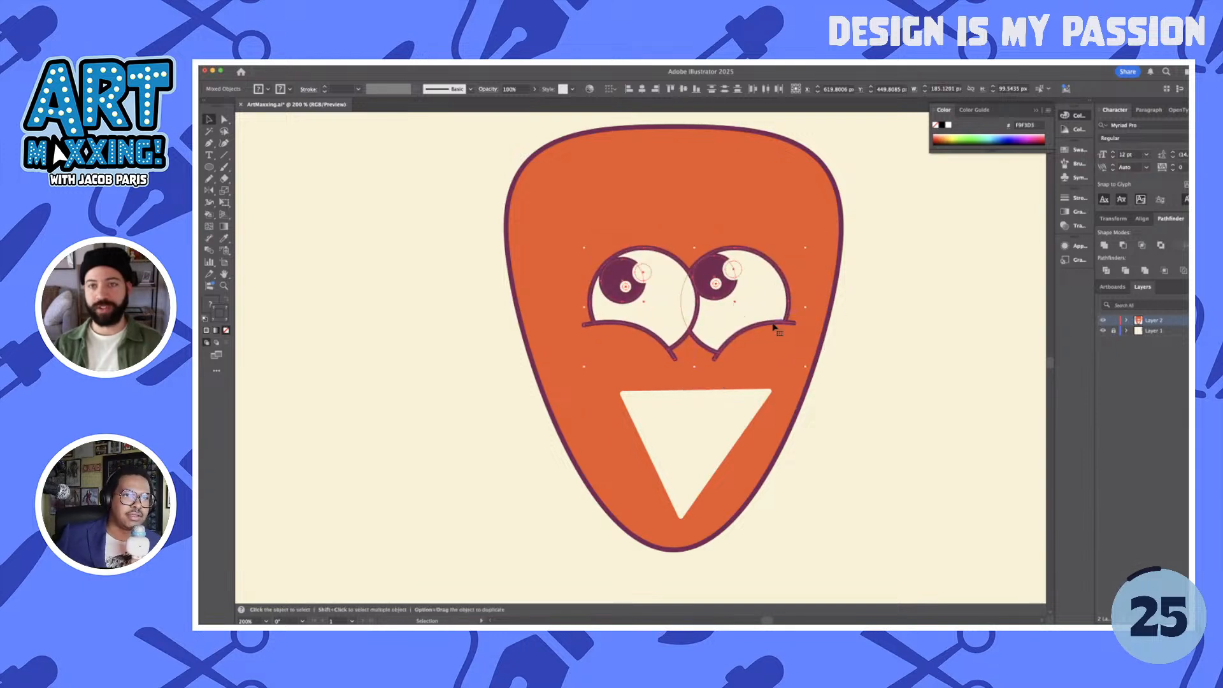
- Bend the mouth triangle's top edge into a slight upward arc with the Anchor Point tool
left_click(709, 411)
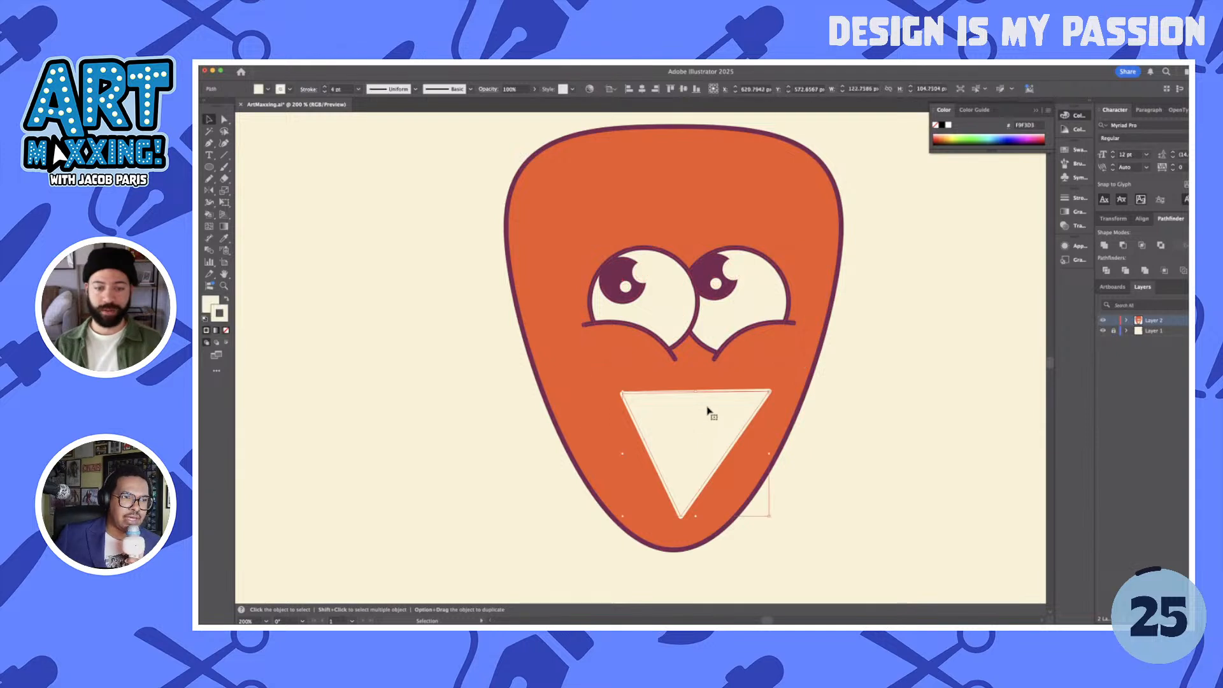
key("shift+c")
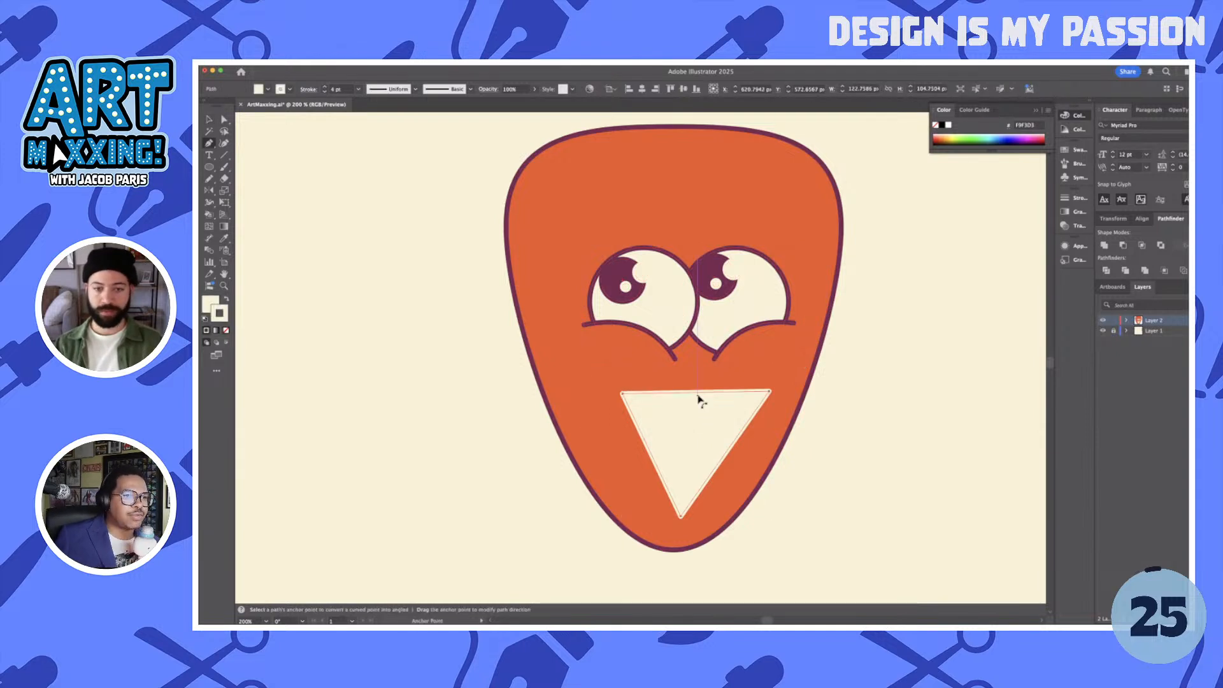
left_click_drag(699, 399, 688, 386)
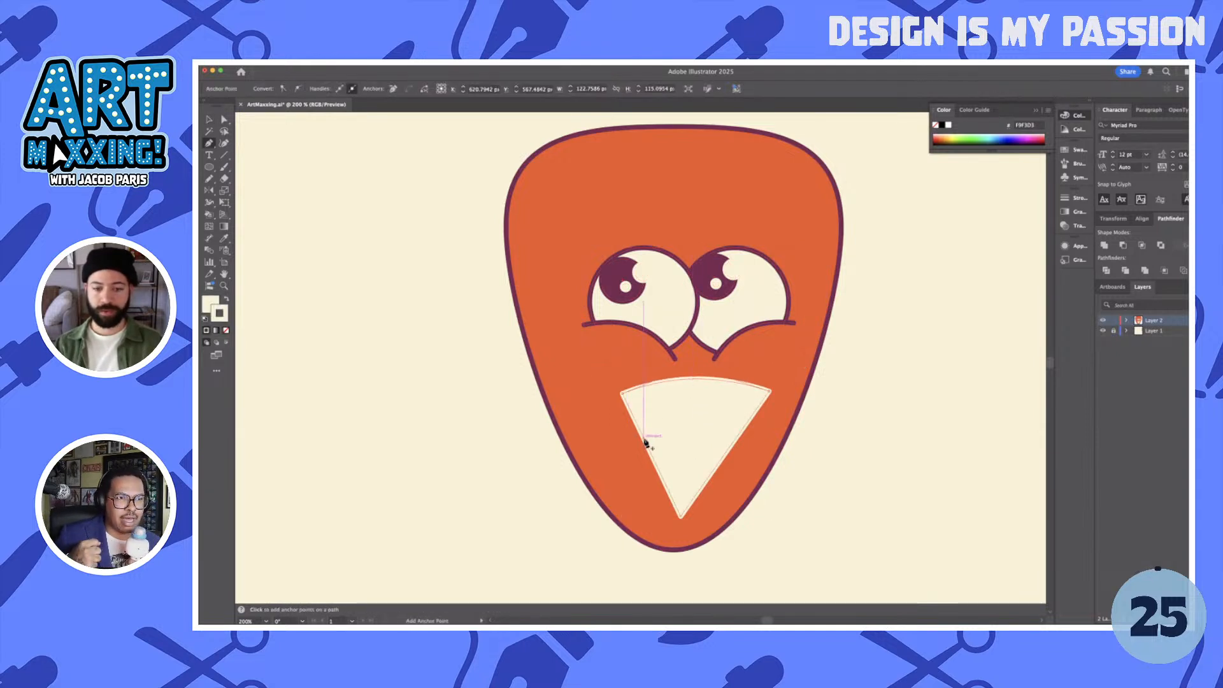
- Bend the mouth triangle's left and right edges outward into gentle curves with the Anchor Point tool
left_click_drag(644, 442, 637, 415)
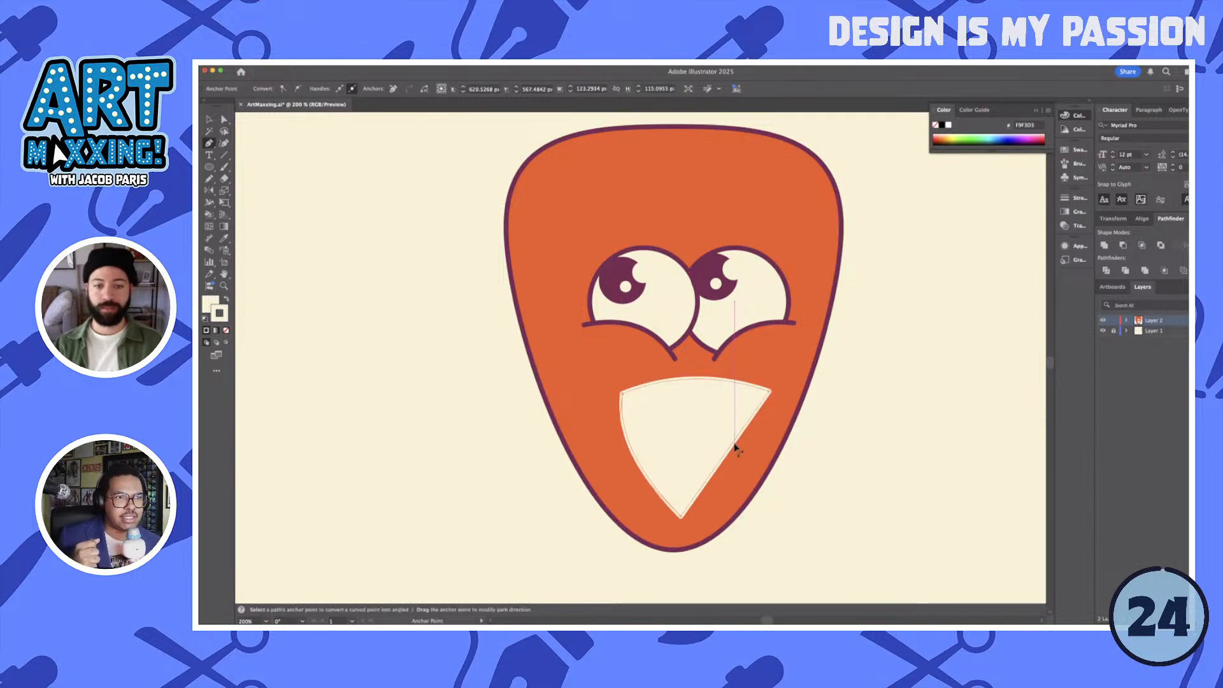
left_click_drag(735, 449, 745, 452)
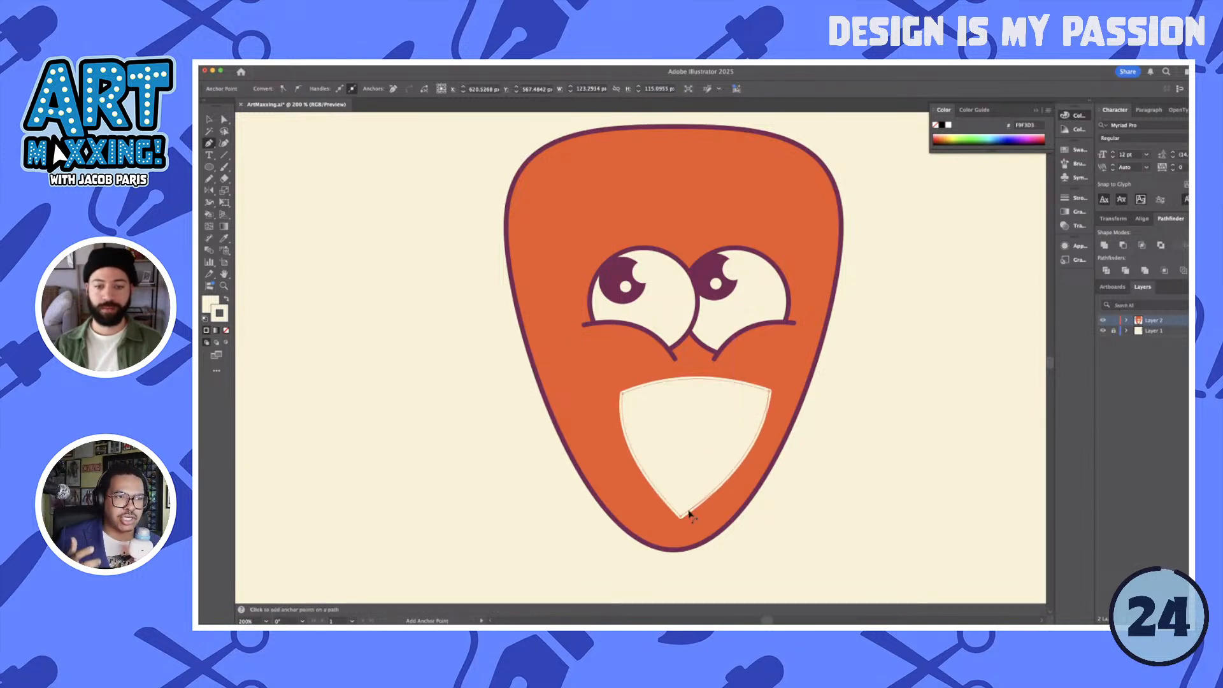
key("a")
left_click_drag(680, 505, 689, 464)
key("super+z")
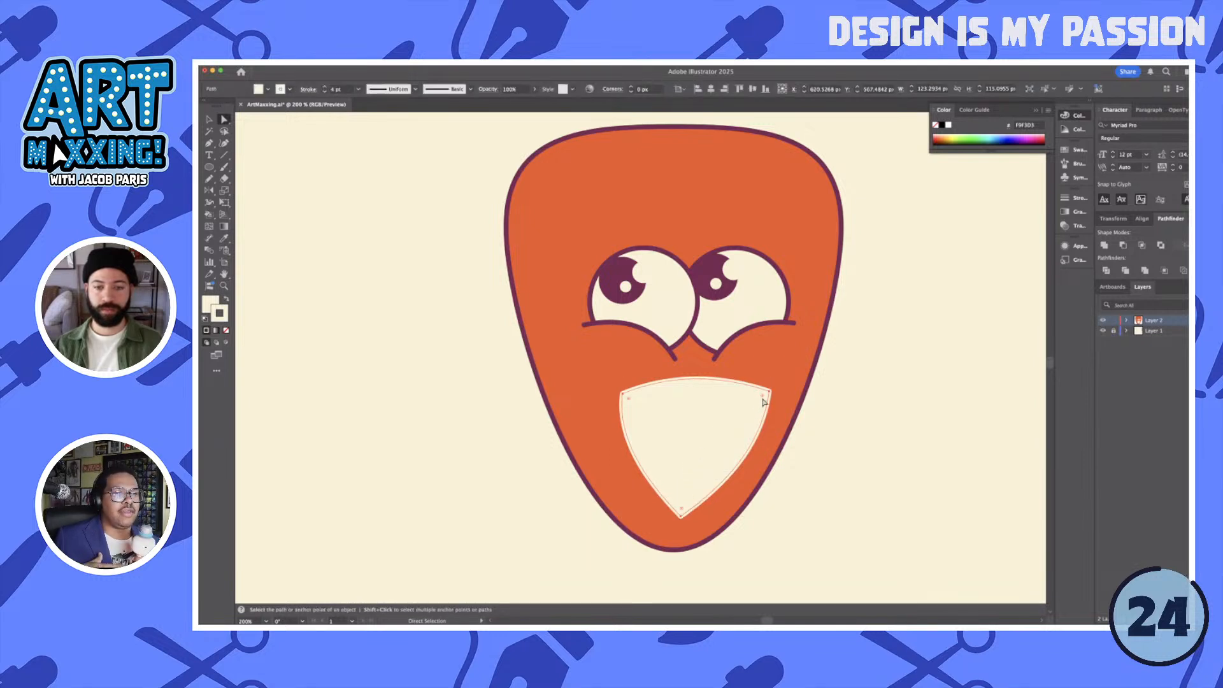
left_click_drag(764, 399, 741, 413)
key("super+z")
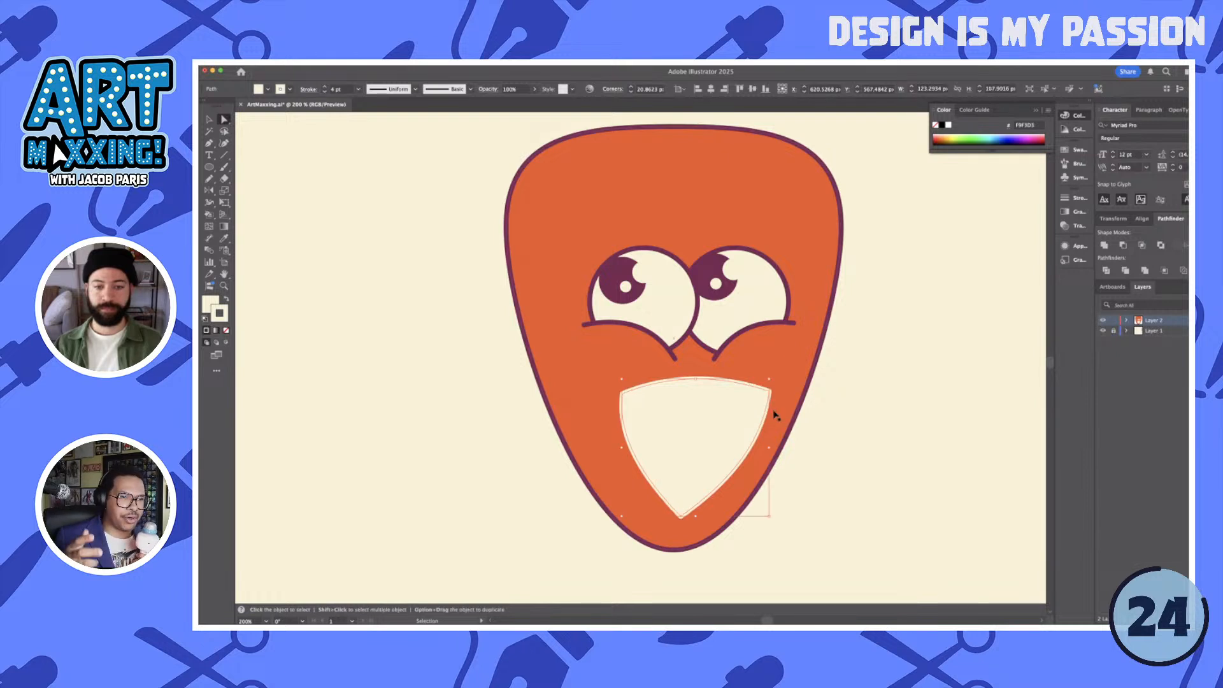
- Give the mouth the eye outline's maroon for fill and stroke, and move its upper-left corner slightly outward
key("i")
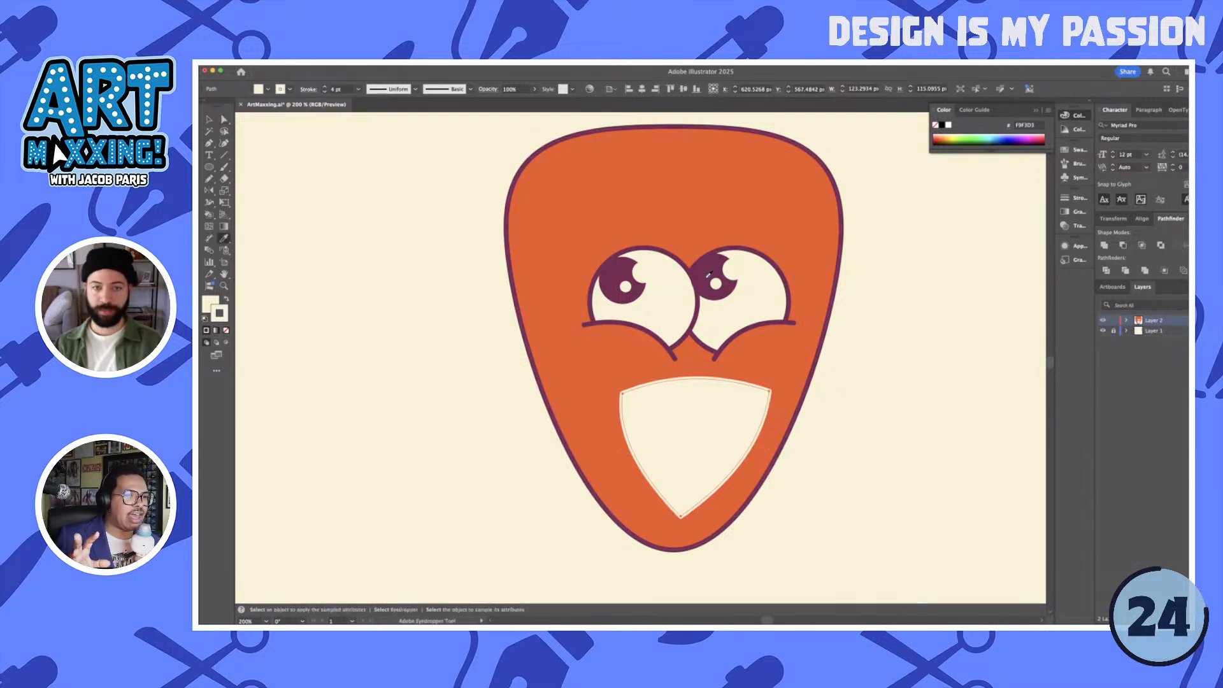
left_click(723, 325)
key("a")
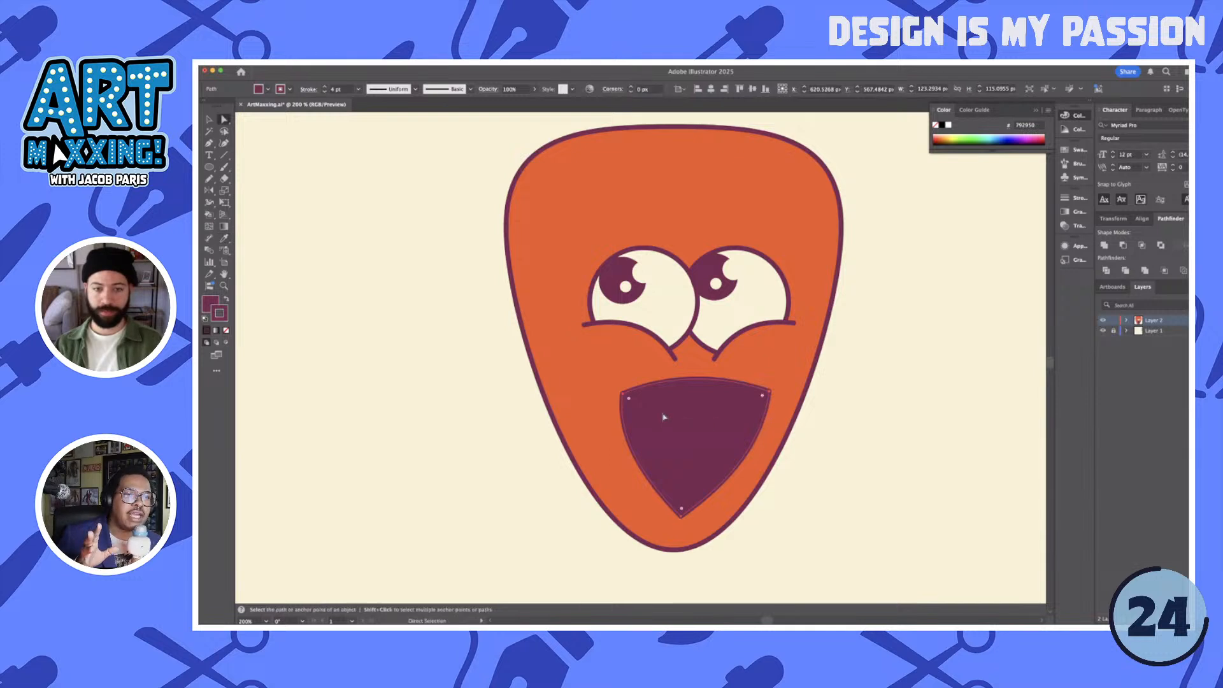
left_click_drag(621, 395, 609, 398)
left_click(771, 394)
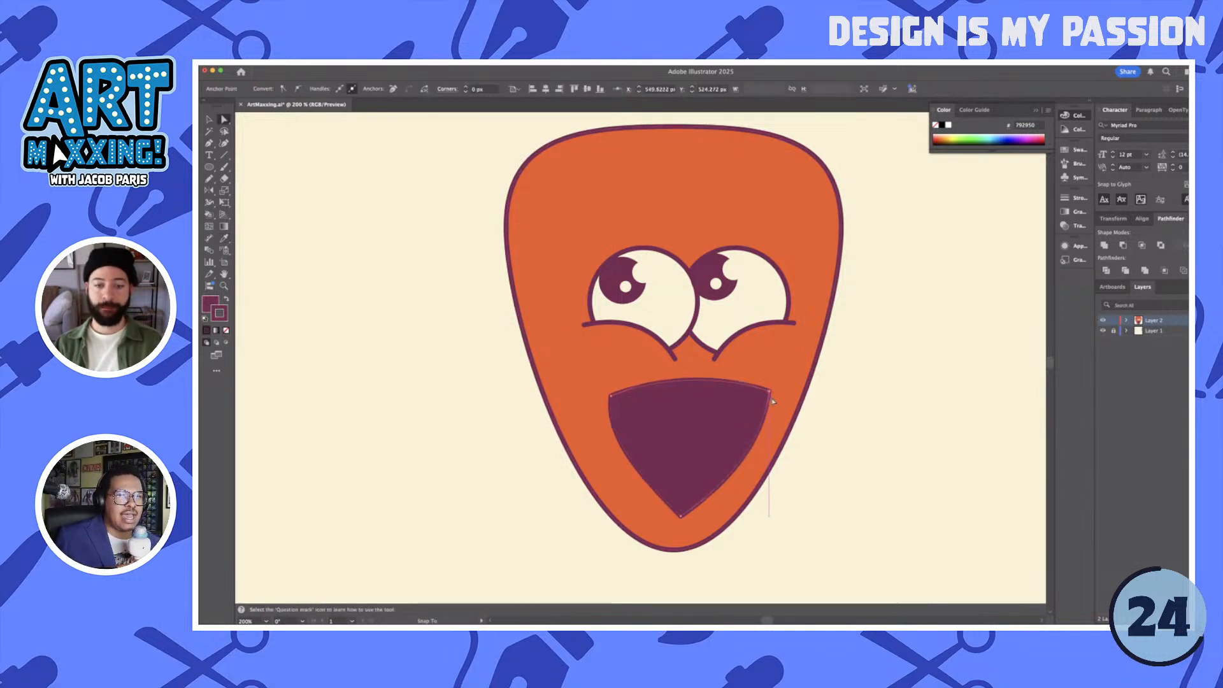
- Round all three corners of the maroon mouth generously with the live corner controls
left_click(705, 446)
left_click_drag(759, 402, 729, 417)
left_click(861, 438)
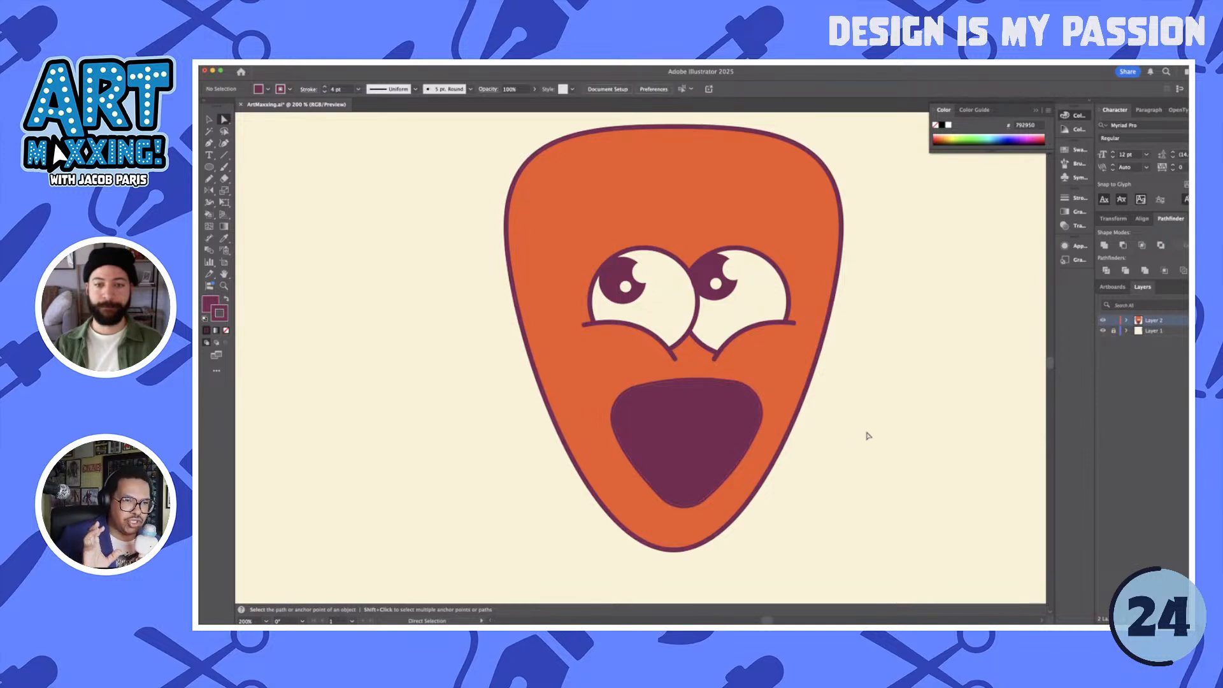
- Start a tongue outline with the Pen tool from the mouth's base, rising on the left and arching over to a central notch
key("v")
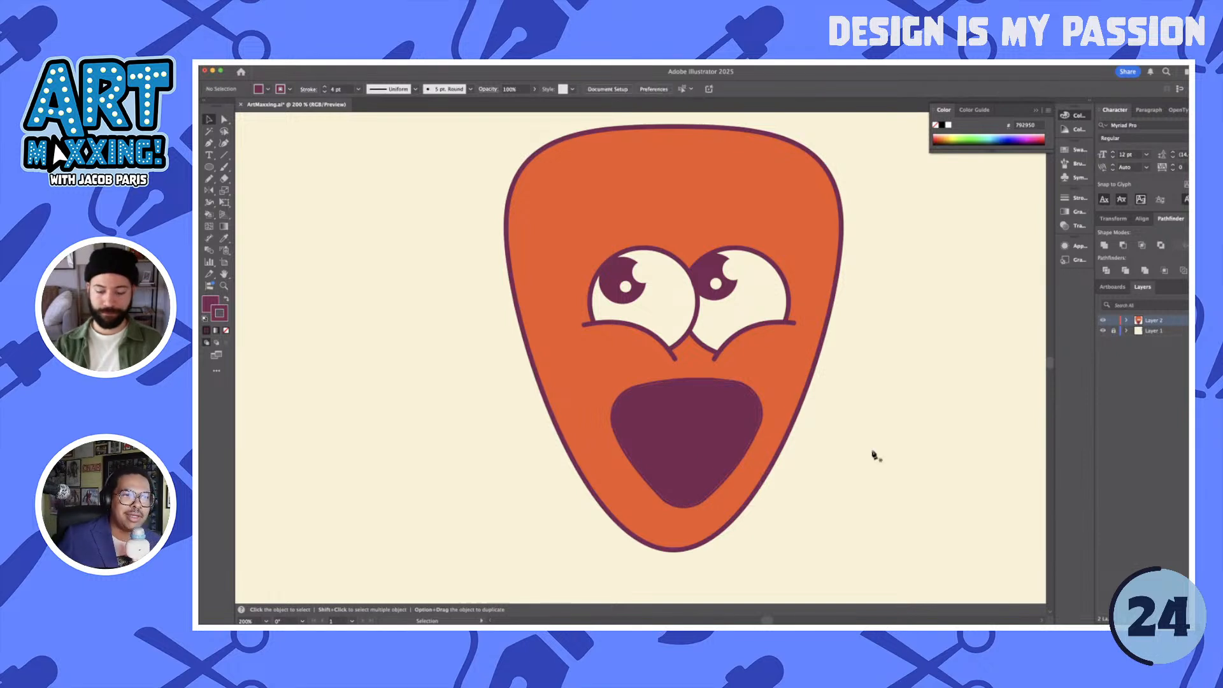
key("p")
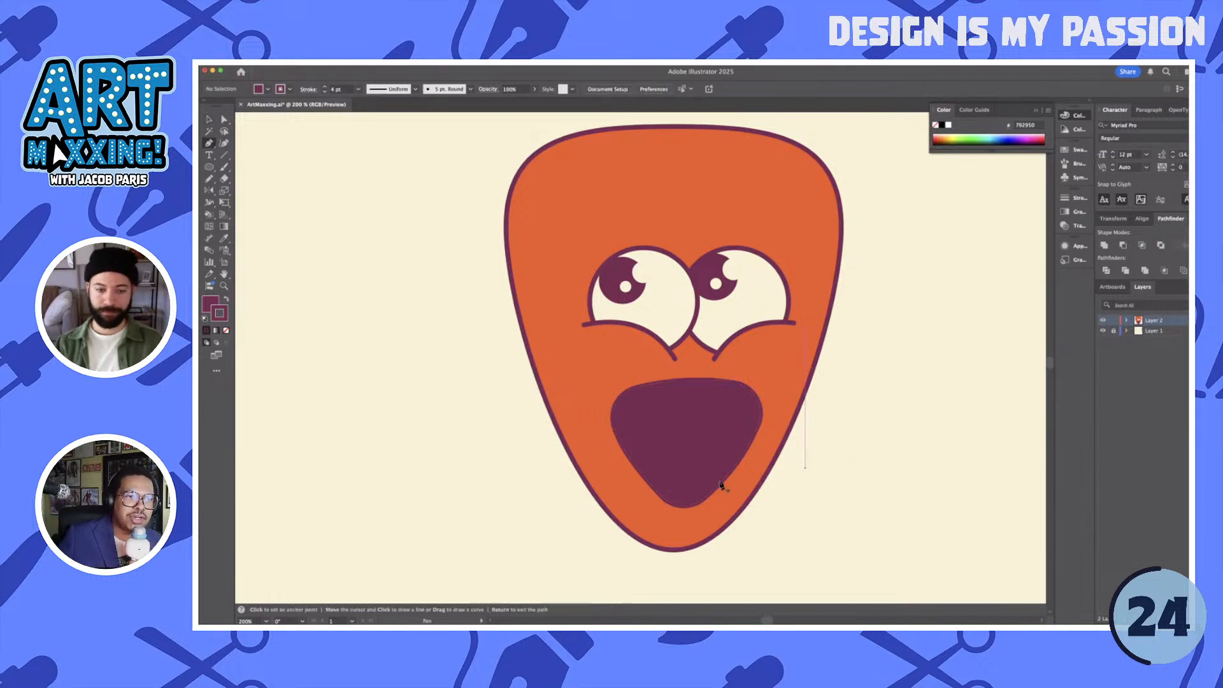
left_click(670, 504)
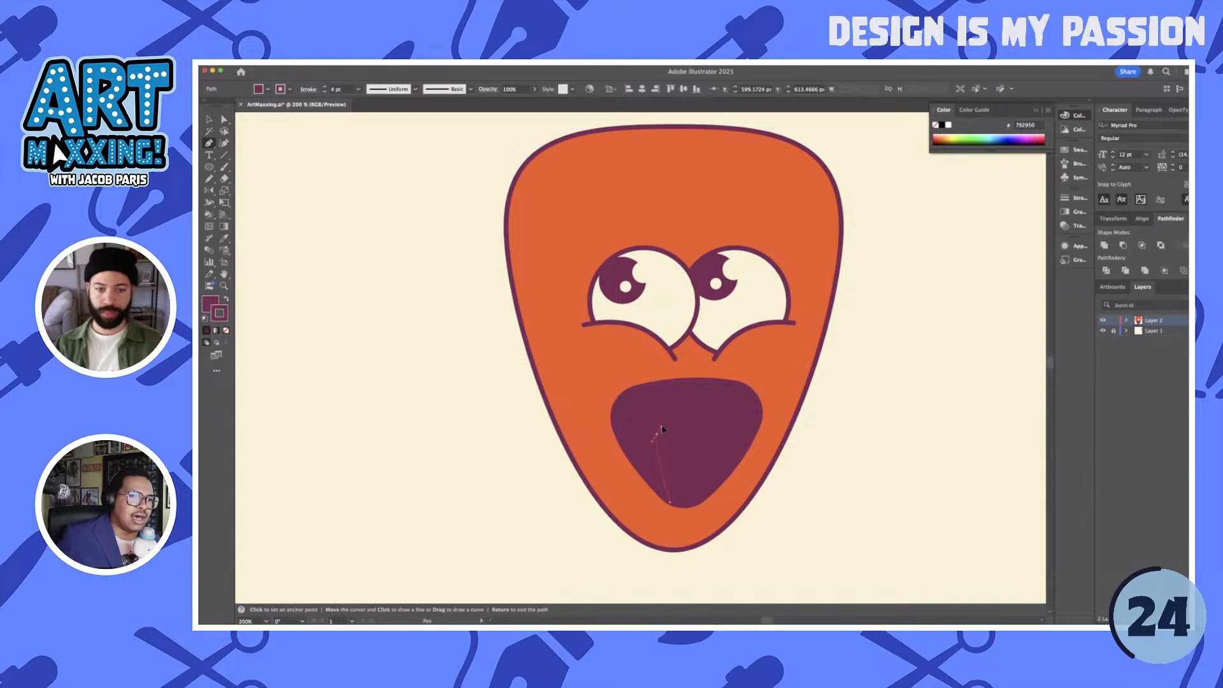
left_click_drag(700, 435, 715, 452)
left_click(700, 434)
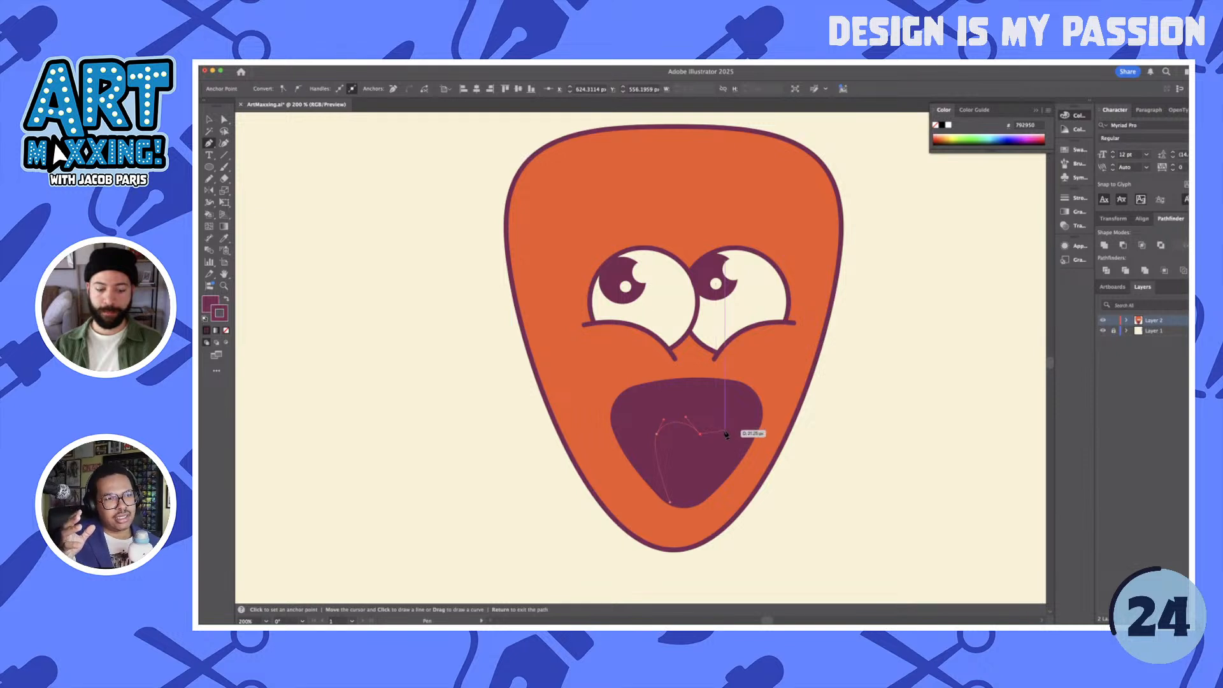
- Continue the tongue outline with the Pencil tool, looping a rounded tip from the notch back towards the middle
key("n")
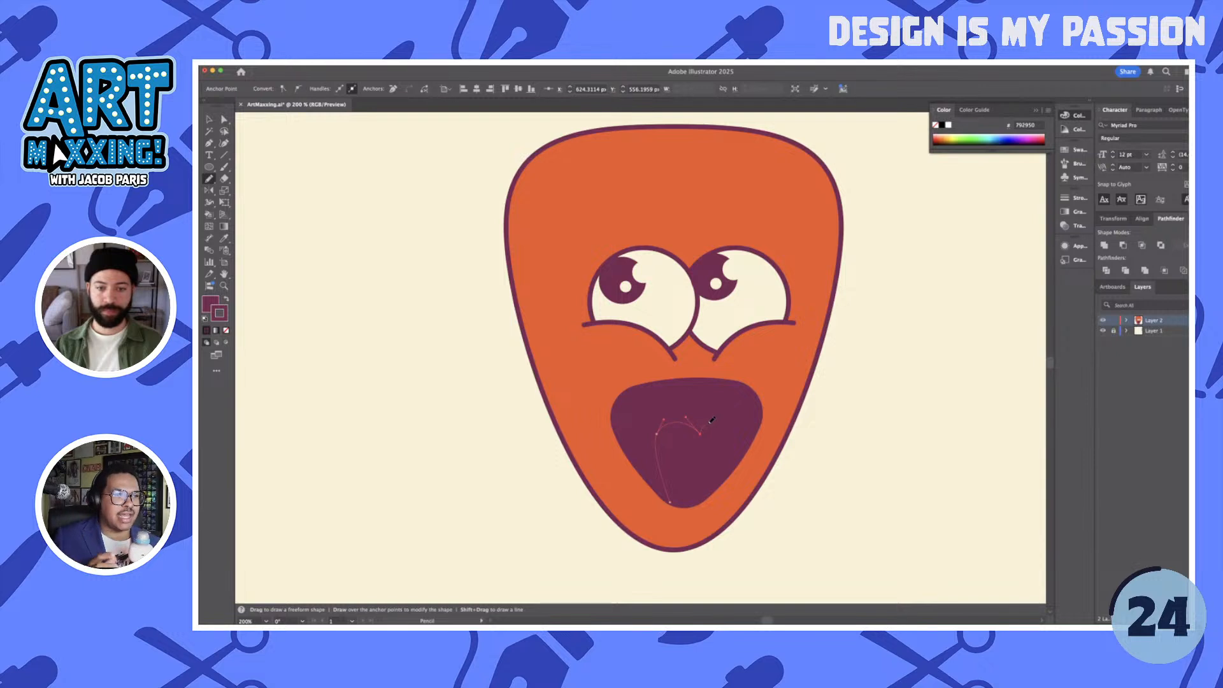
left_click_drag(712, 420, 727, 418)
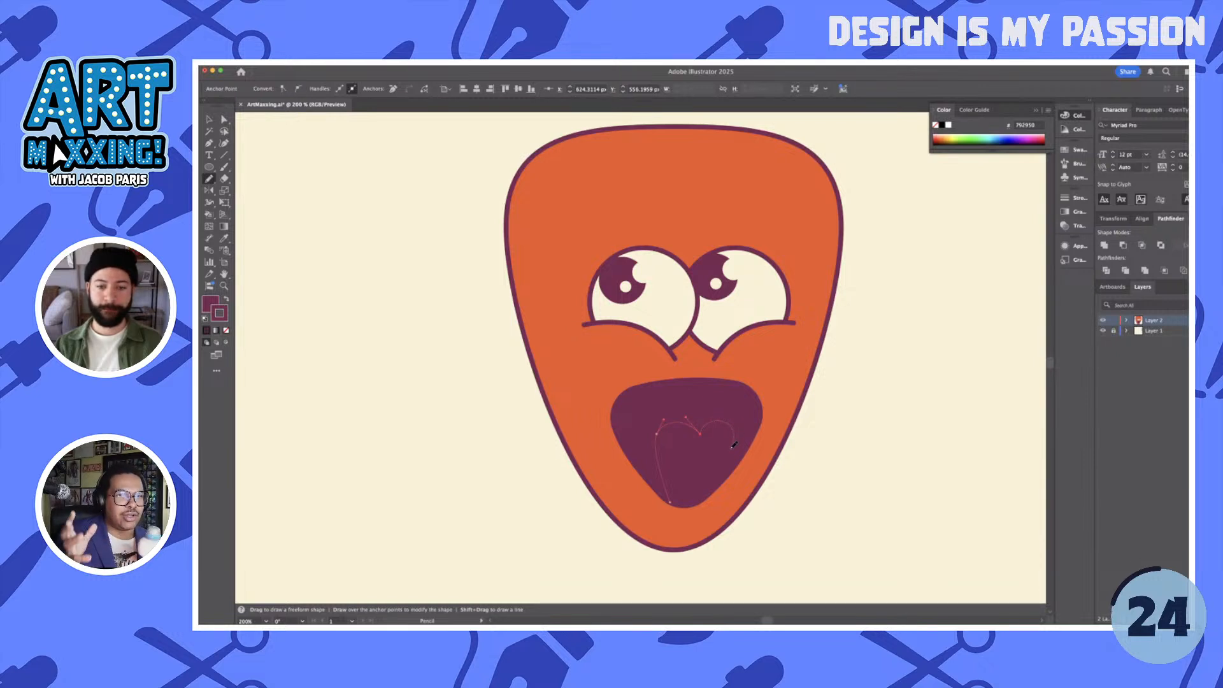
left_click_drag(692, 454, 691, 456)
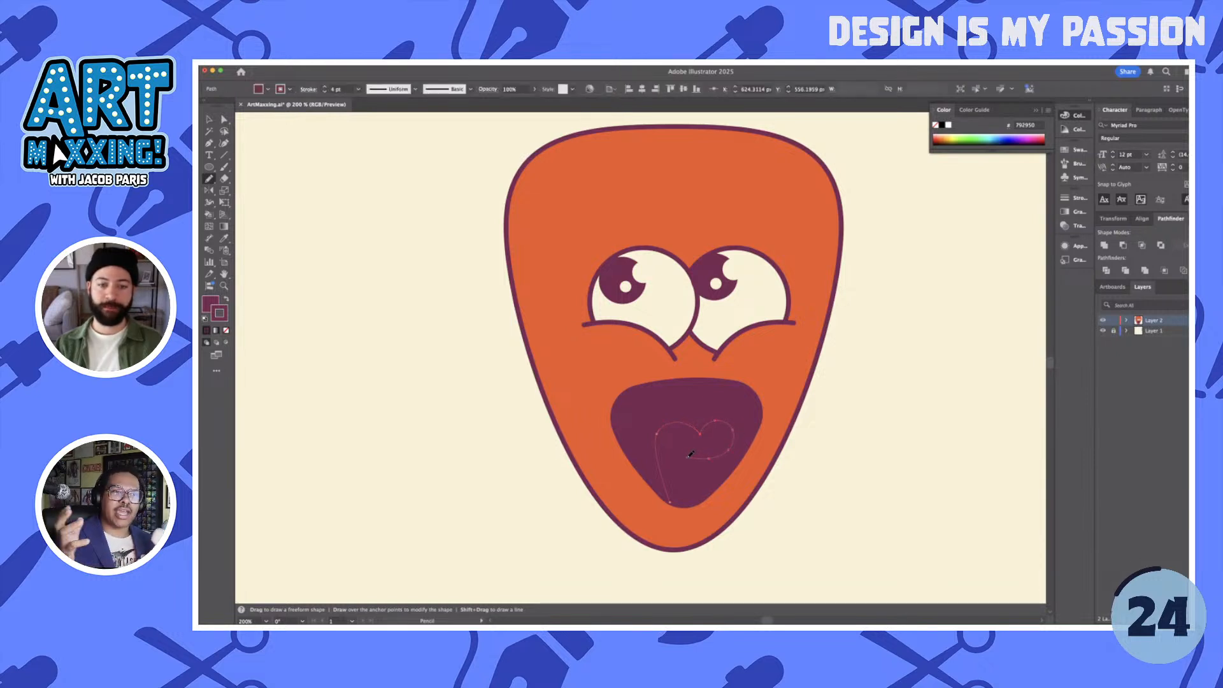
- Close the tongue outline with the Pen tool down to the mouth's base, and curve its bottom edge along the mouth
key("p")
left_click(688, 458)
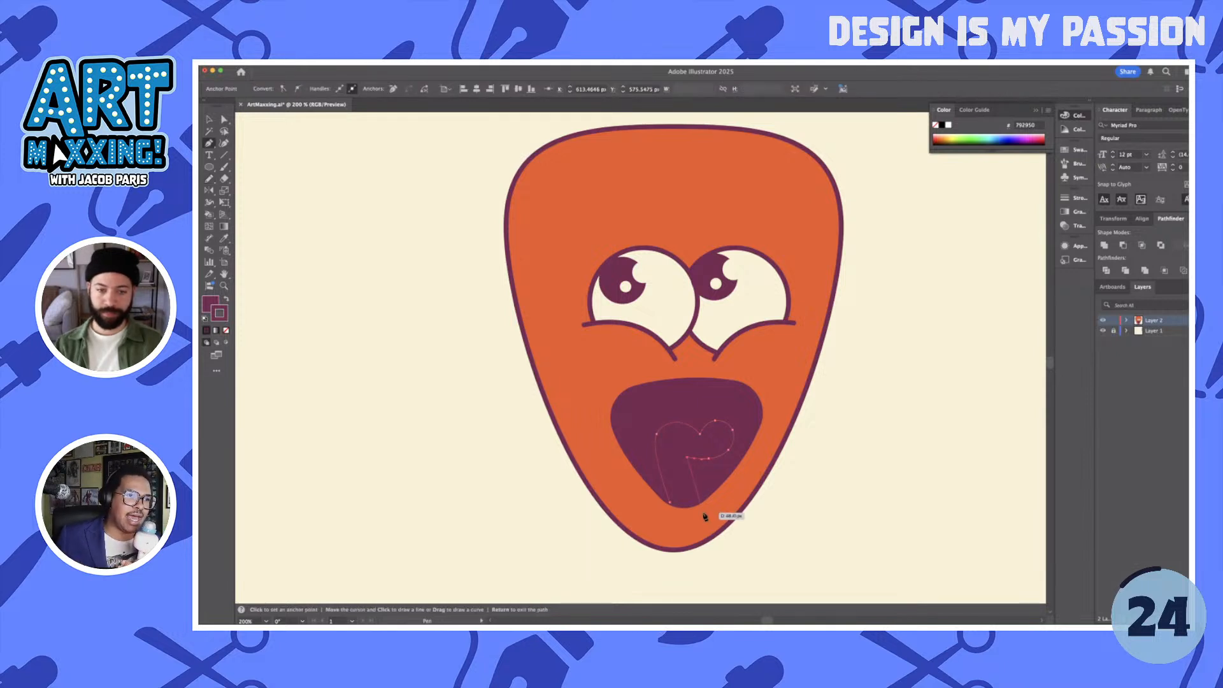
left_click(703, 498)
left_click(670, 503)
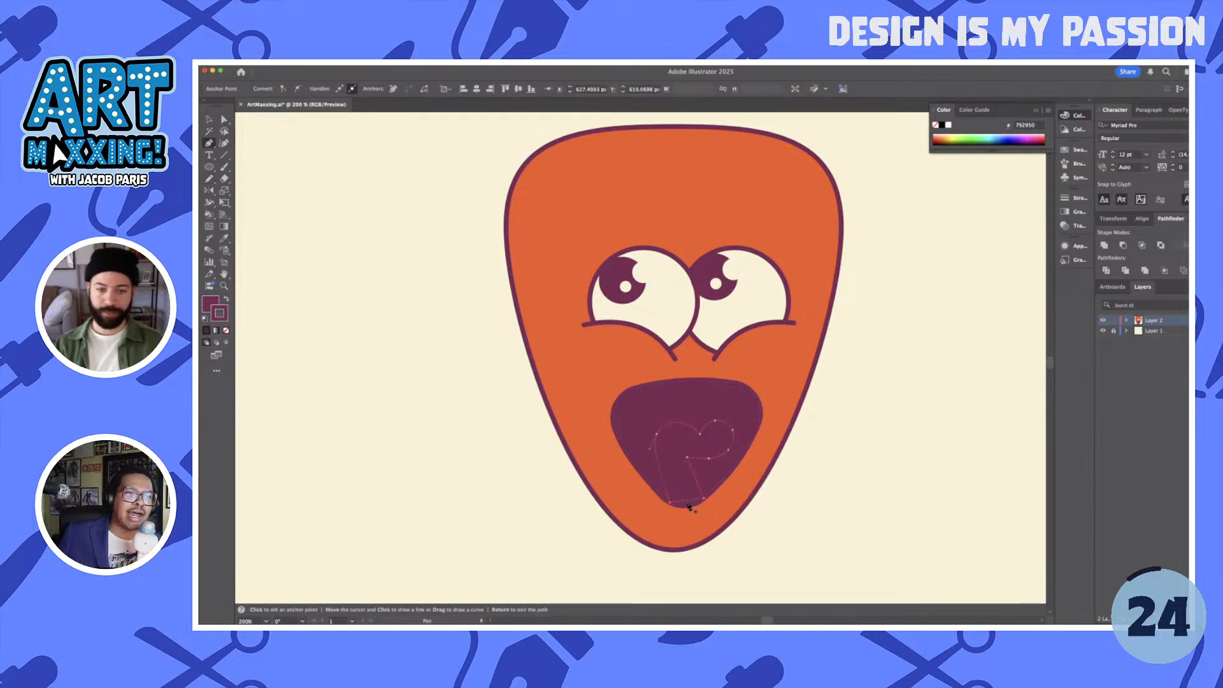
key("shift+c")
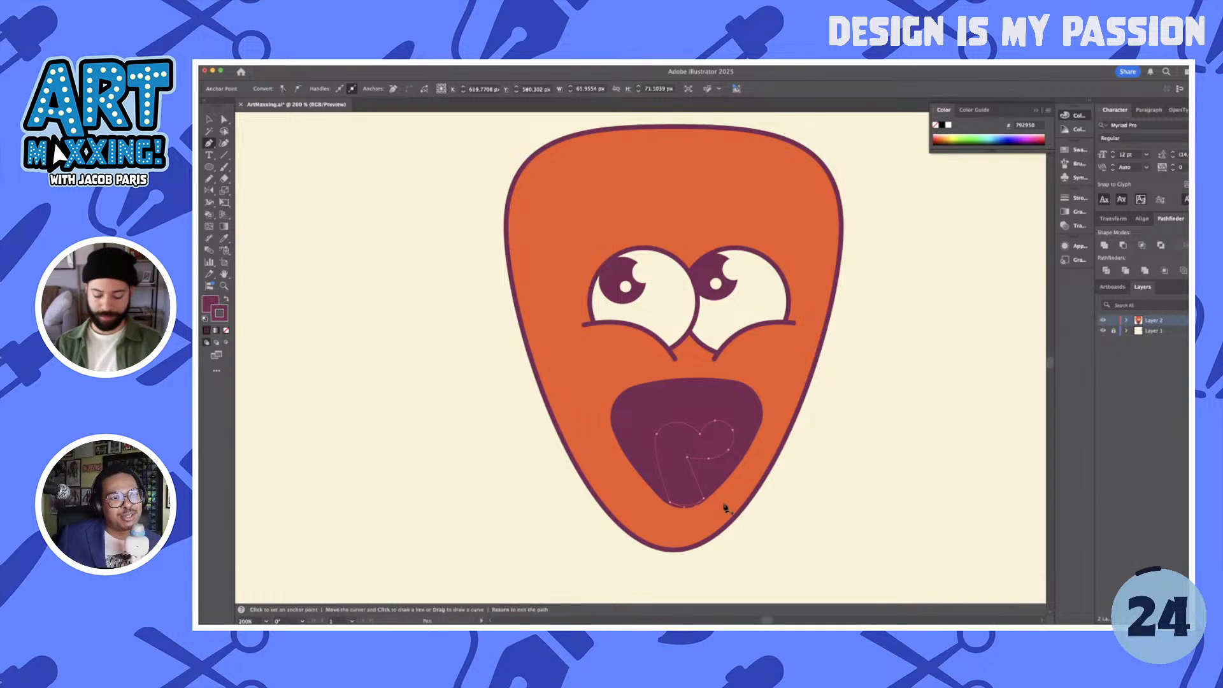
- Apply the head's orange fill and maroon outline to the tongue, and deselect it
key("i")
left_click(733, 489)
key("a")
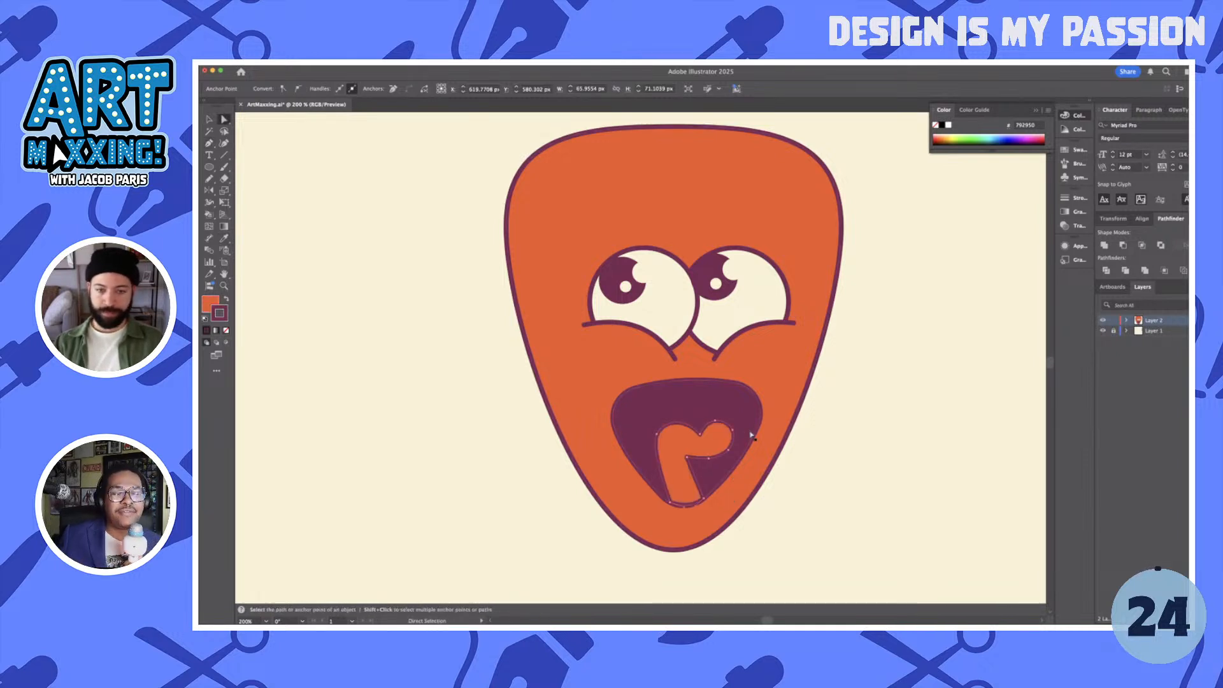
key("shift+super+a")
- Draw two short maroon crease lines extending into the tongue from its upper notch and its inner lower corner
key("p")
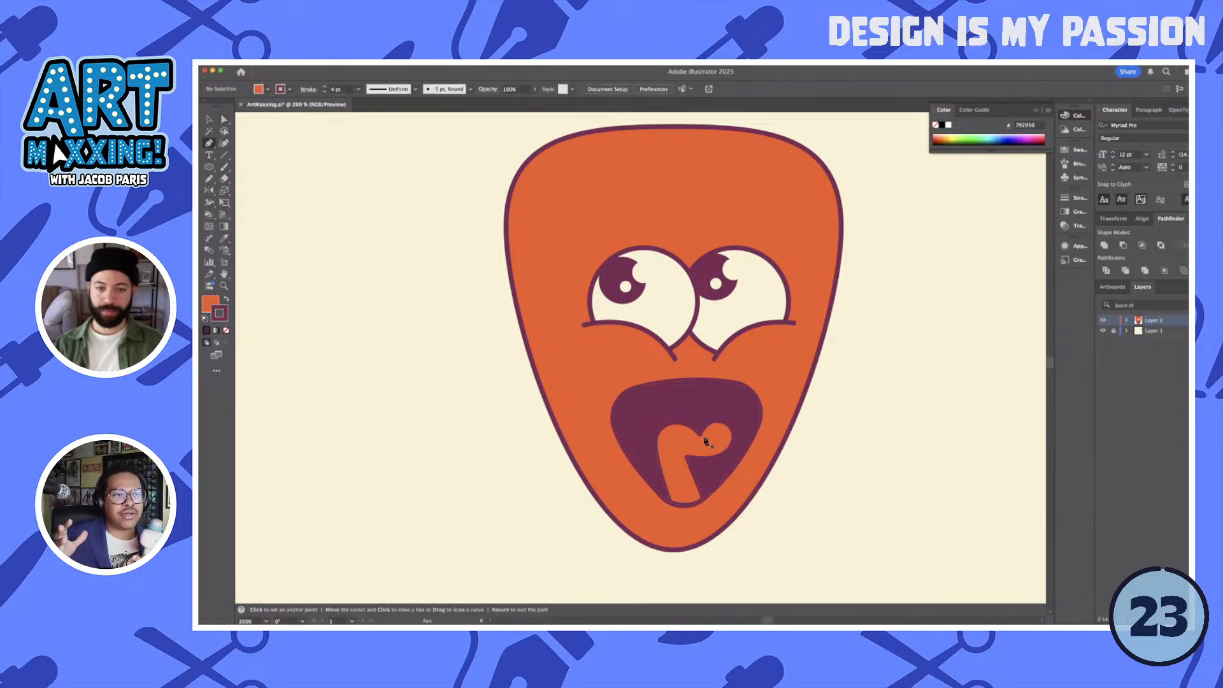
left_click(701, 436)
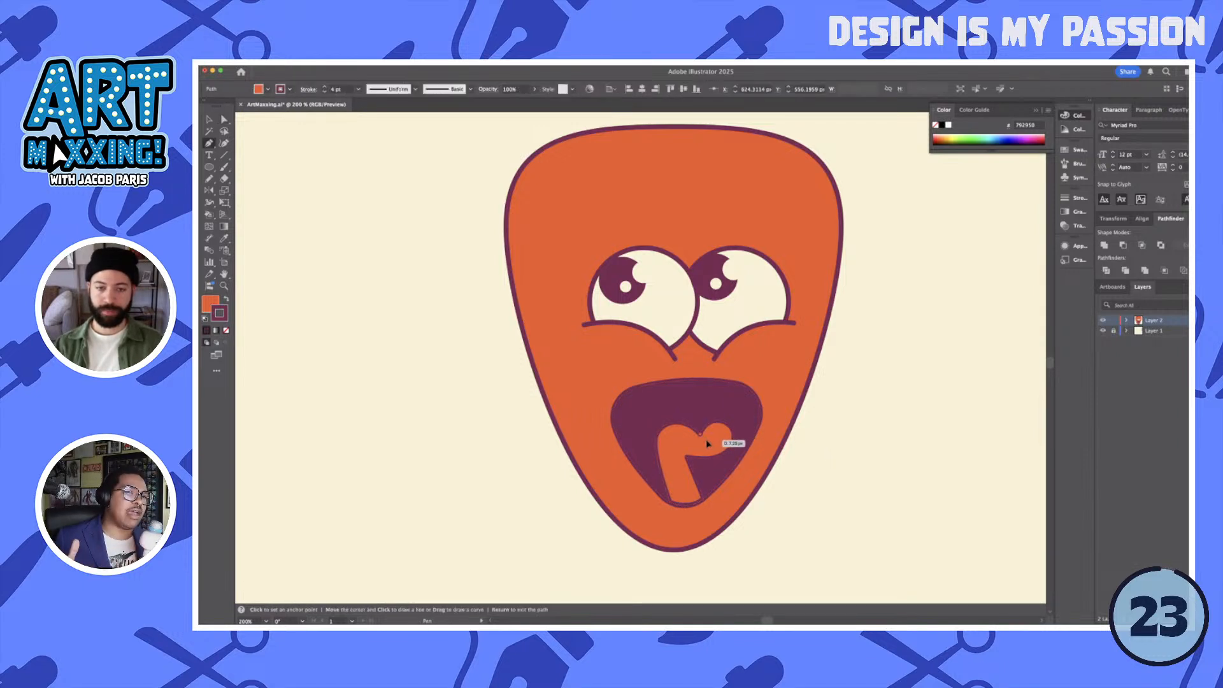
left_click(707, 441)
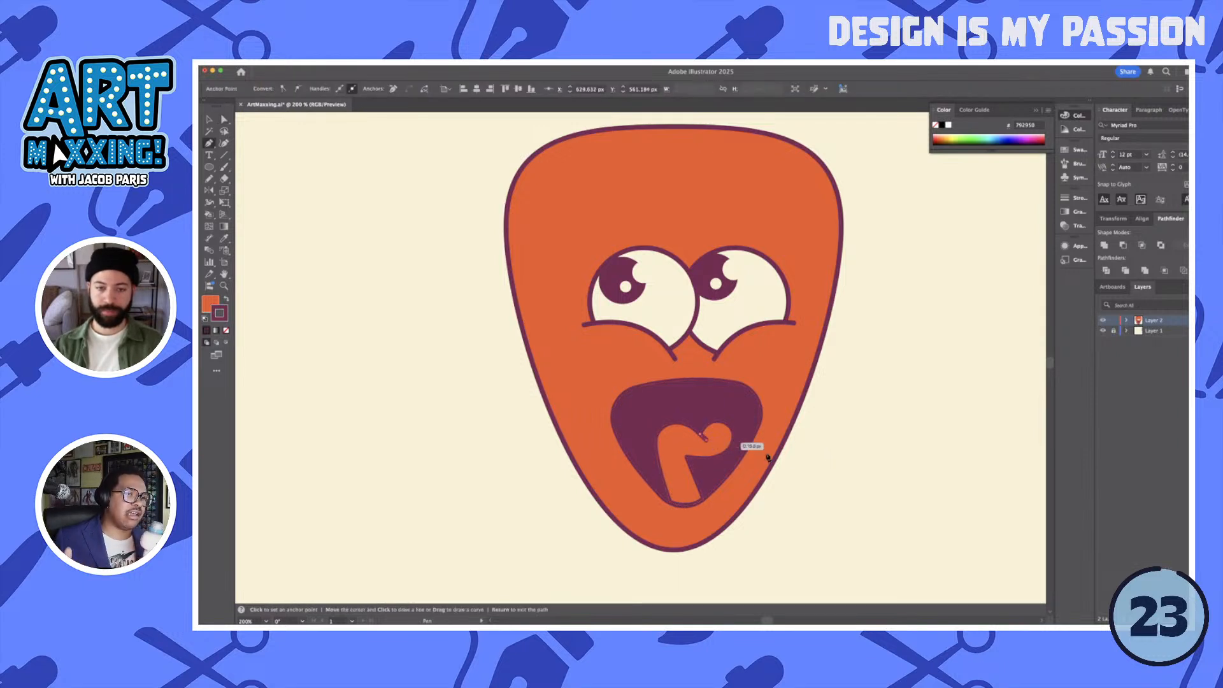
left_click(837, 476, "super")
left_click(688, 459)
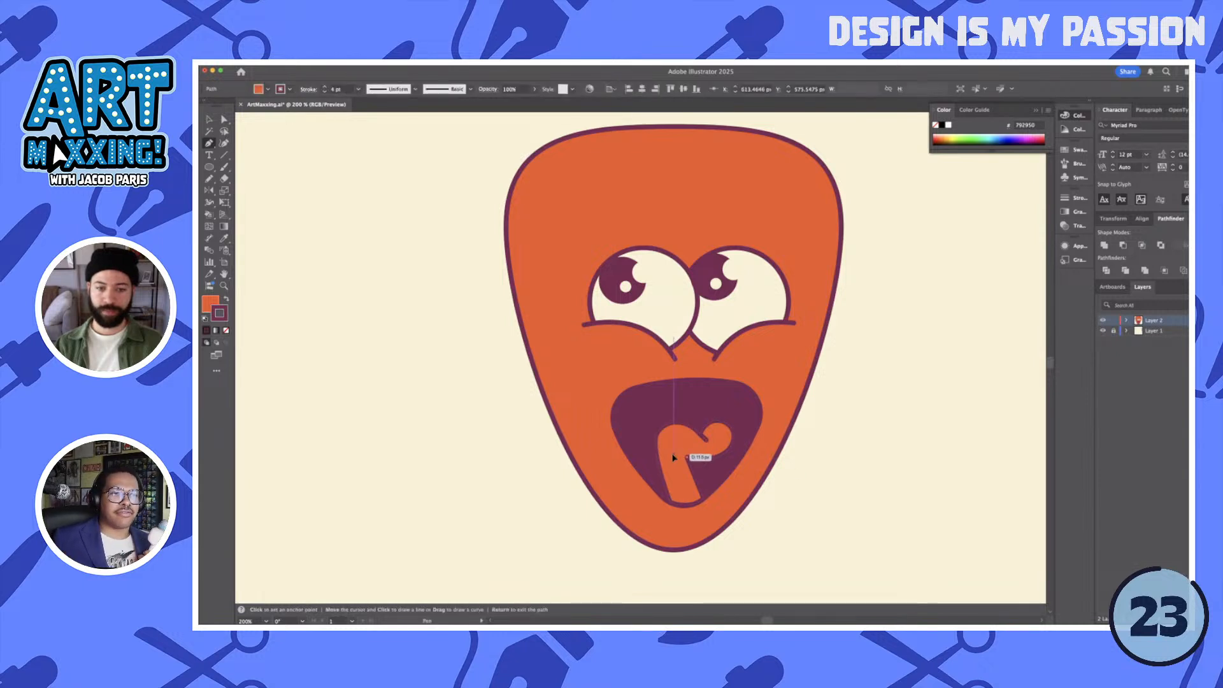
left_click(674, 457)
left_click(828, 491, "super")
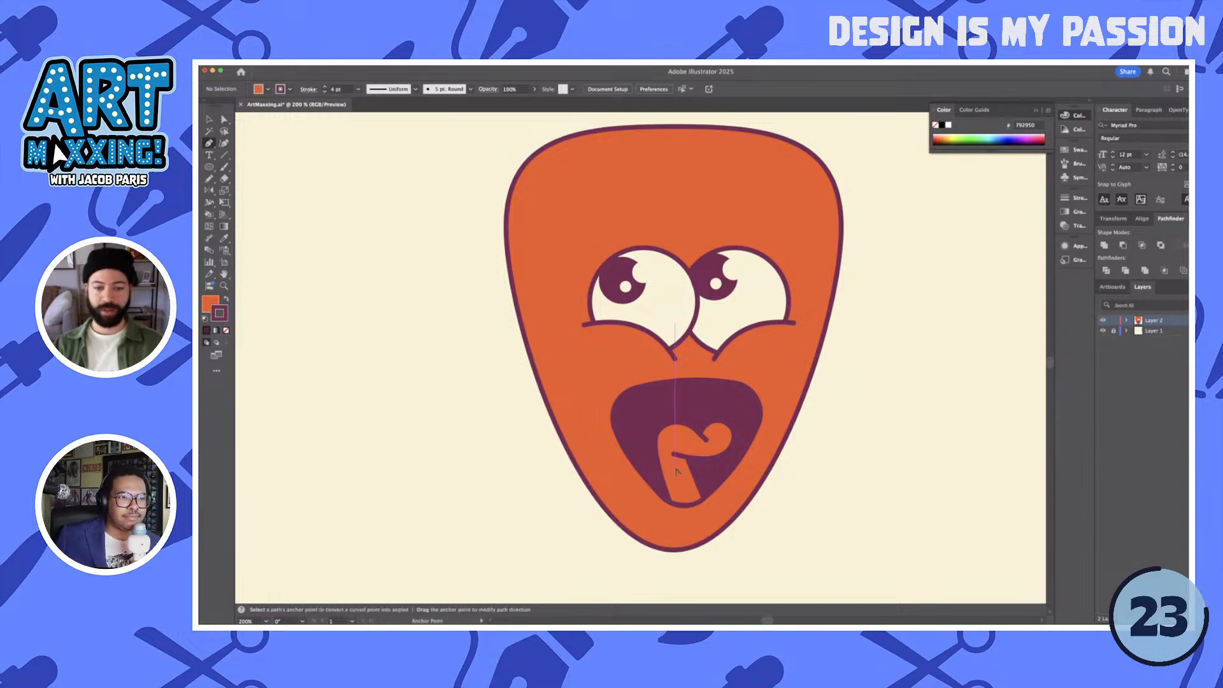
- Draw a short centre crease down the tongue, starting on the lower crease line
scroll(677, 472, "up", 5)
left_click(678, 437)
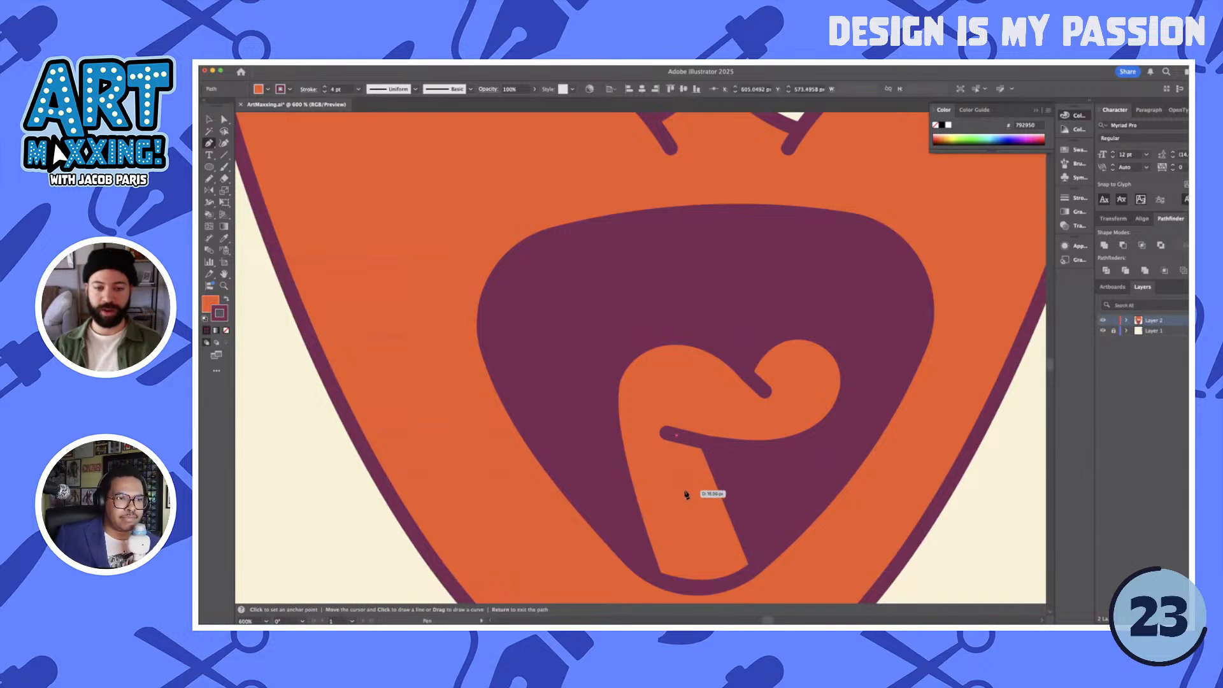
left_click(690, 501)
scroll(776, 507, "down", 1)
scroll(776, 507, "down", 1)
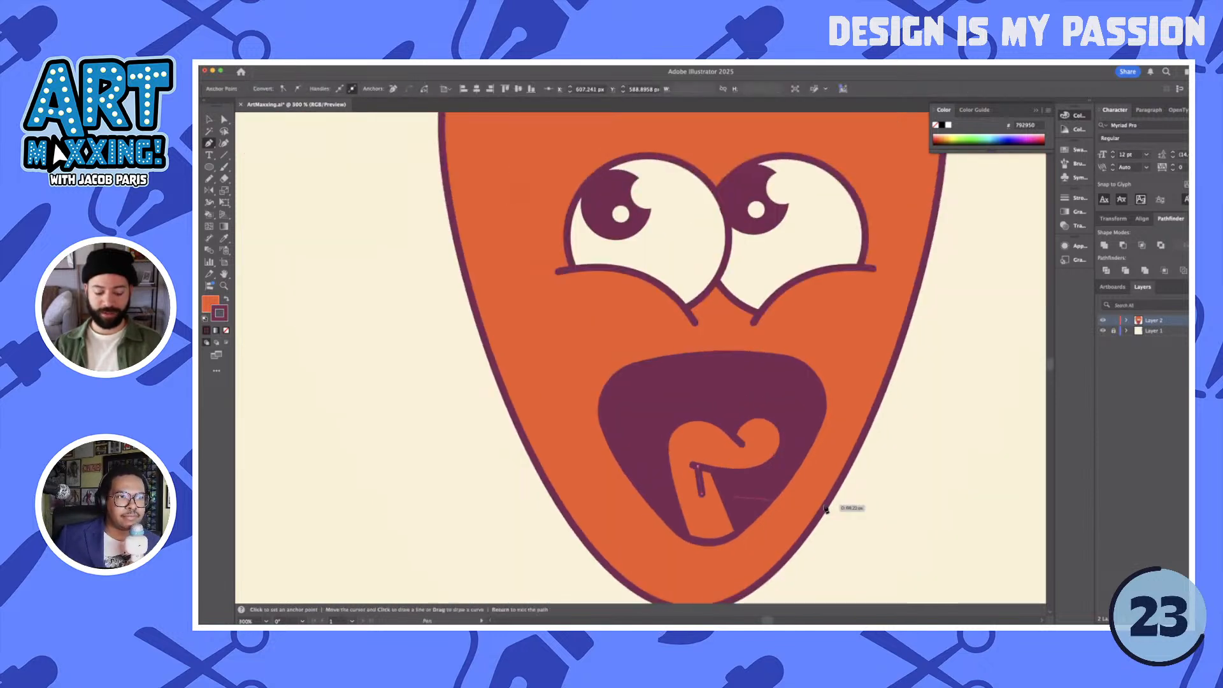
key("v")
left_click(860, 507)
- Enlarge the maroon mouth shape to about 131 px wide and 112 px high
scroll(864, 510, "down", 2)
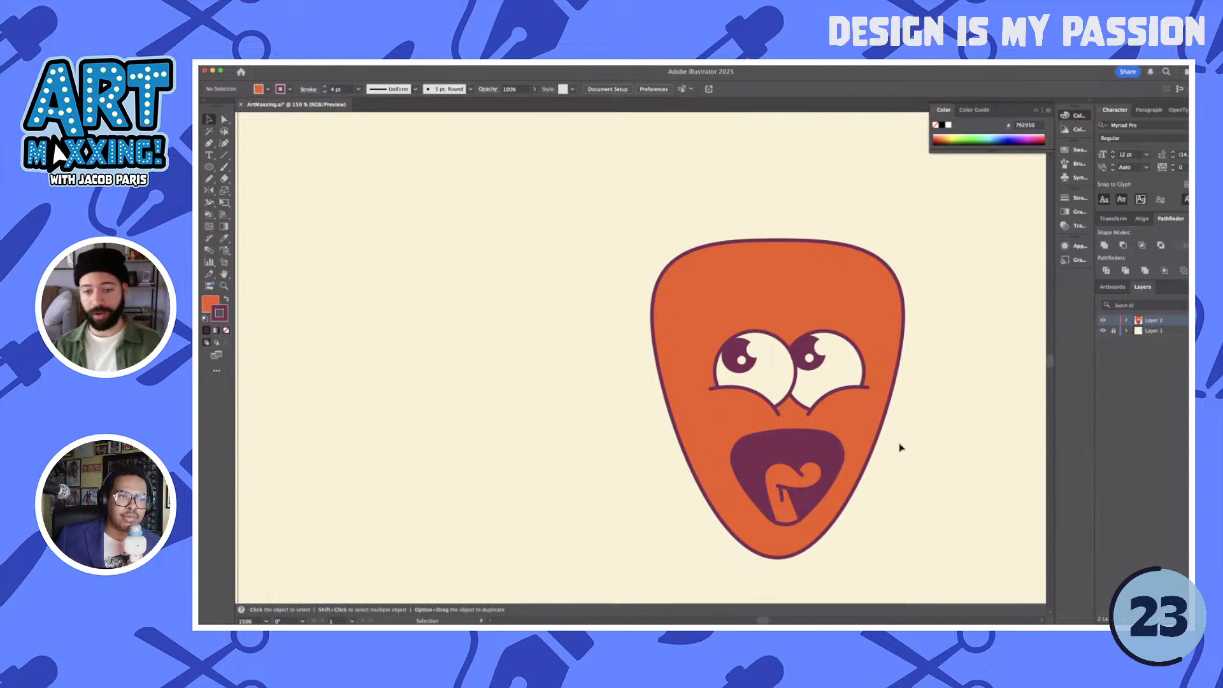
left_click_drag(695, 549, 712, 543)
left_click(850, 485, "shift")
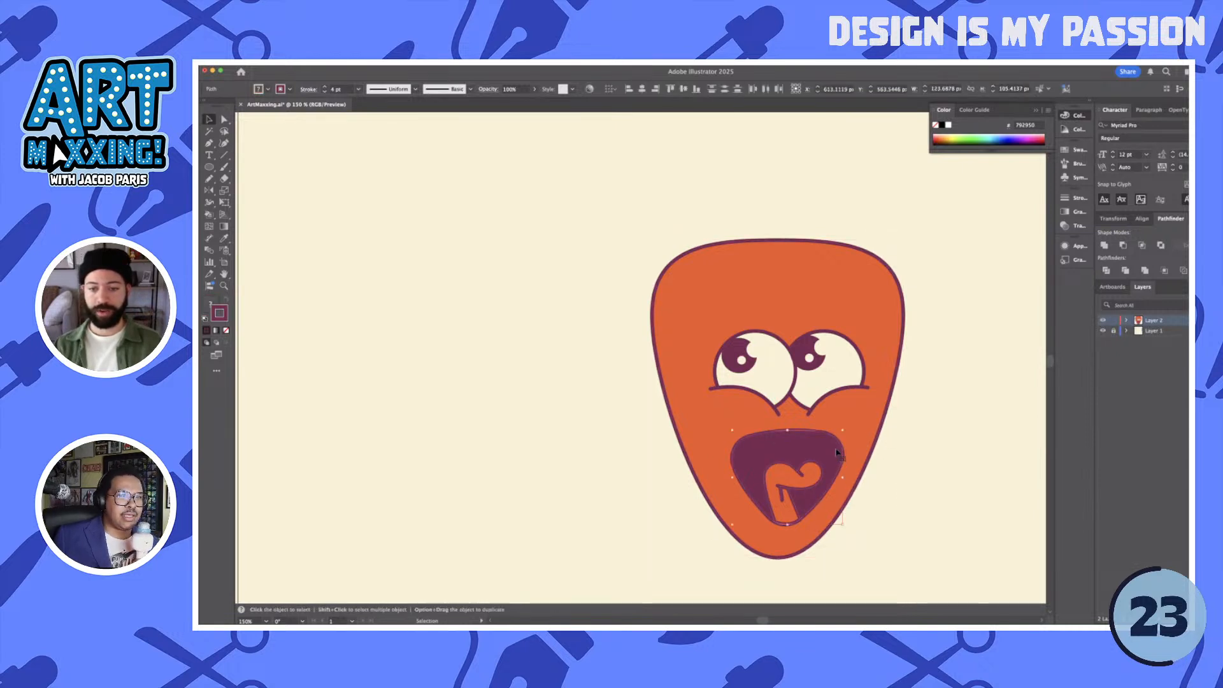
left_click_drag(846, 431, 825, 446)
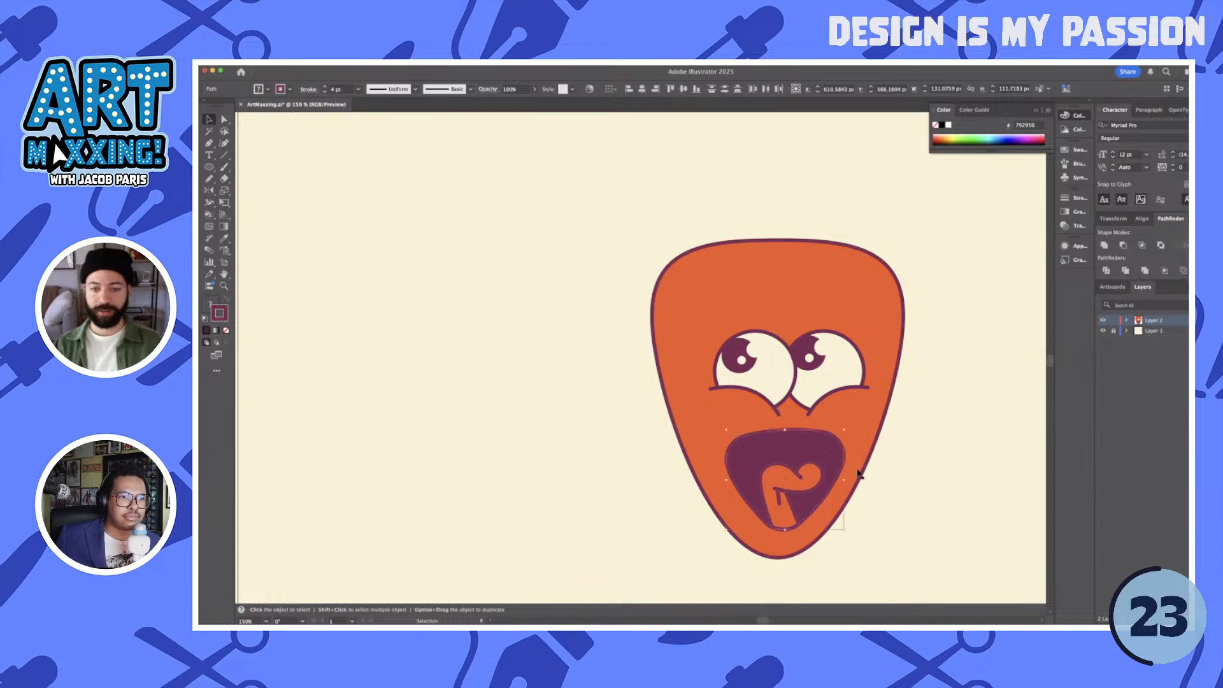
- Push the mouth's upper-left corner slightly further outward with the Direct Selection tool
key("a")
left_click(745, 438)
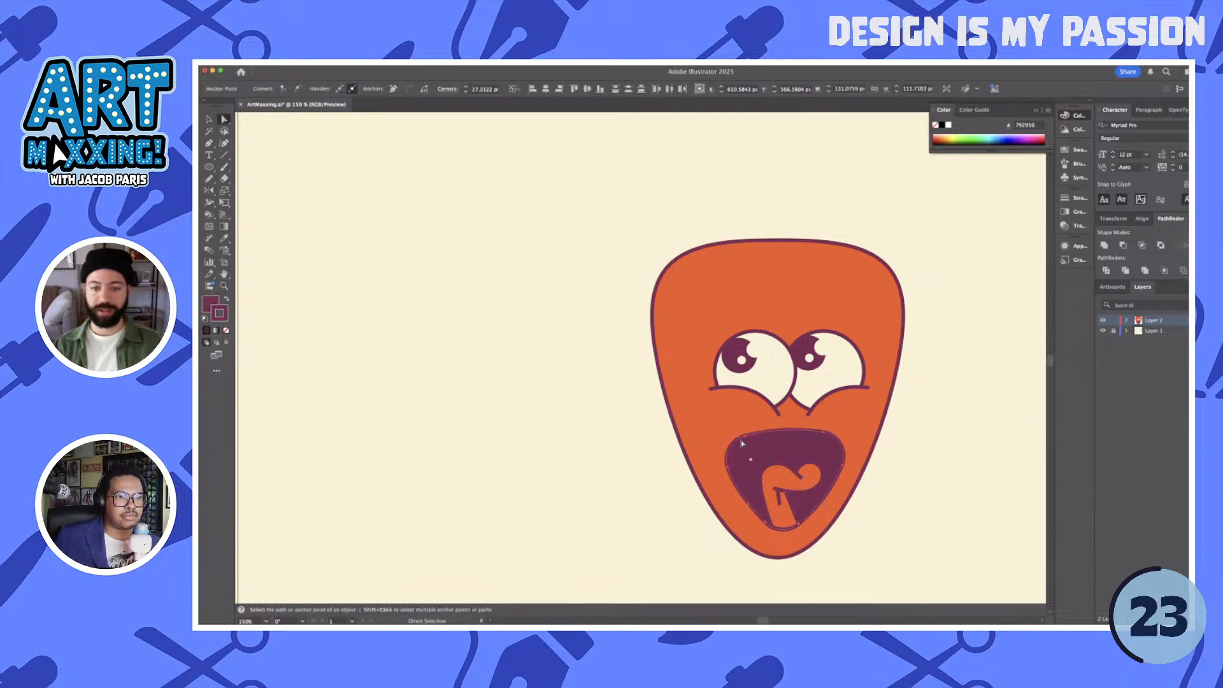
left_click_drag(746, 438, 749, 440)
left_click(911, 482)
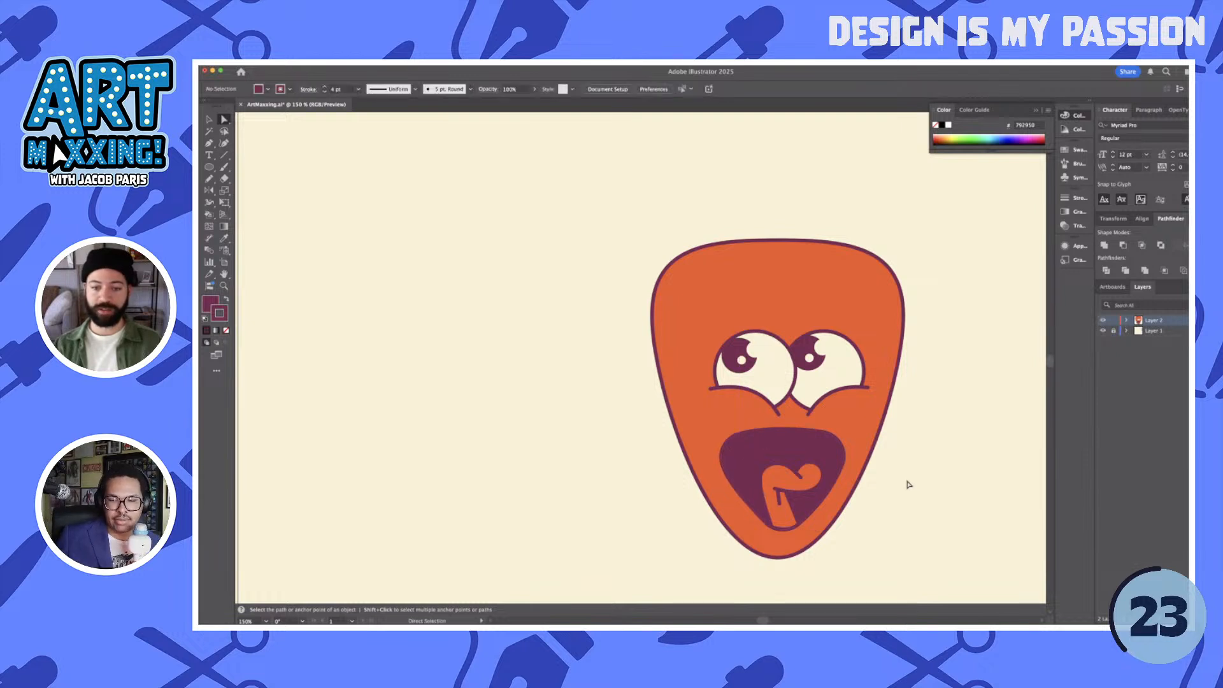
- Enlarge the tongue with its crease lines to about 76 px wide and 81 px high, and nudge it 3 px right
key("v")
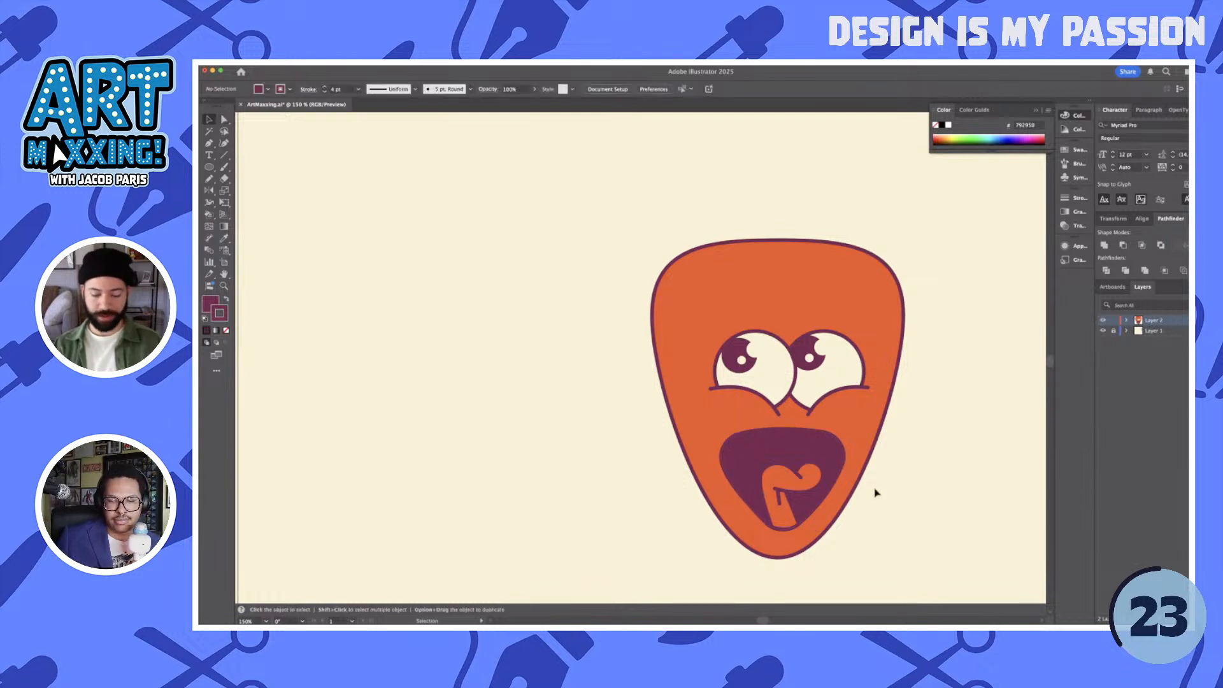
left_click(792, 484)
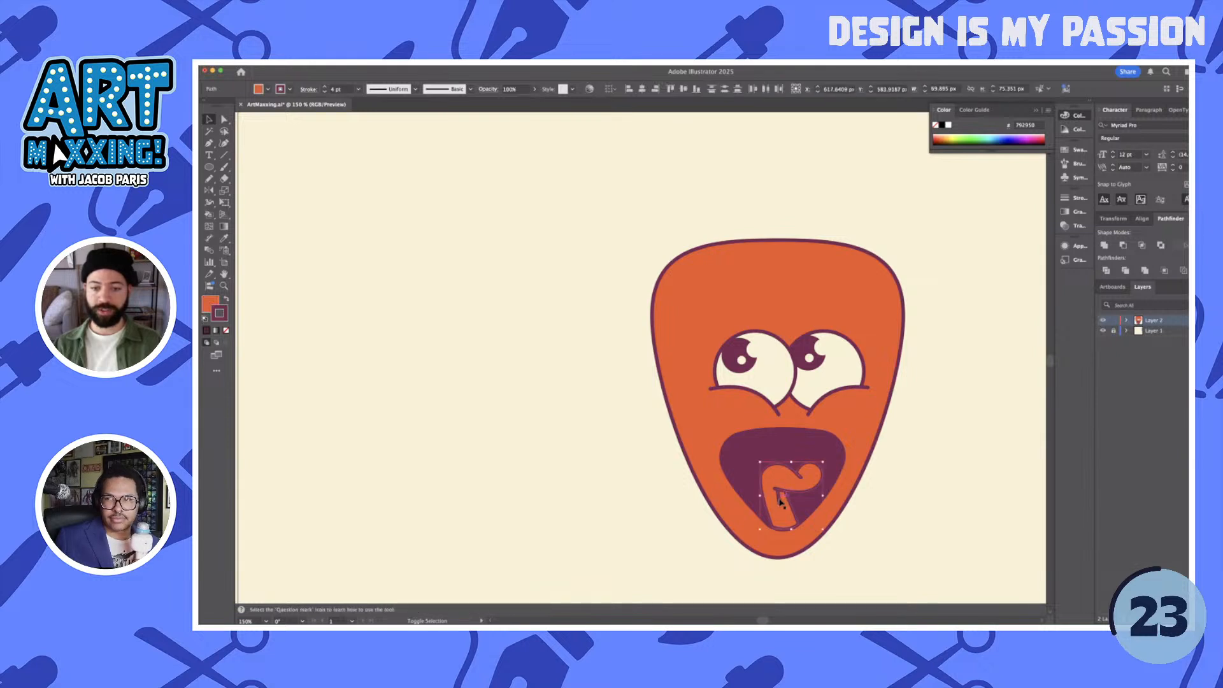
left_click_drag(760, 463, 756, 456)
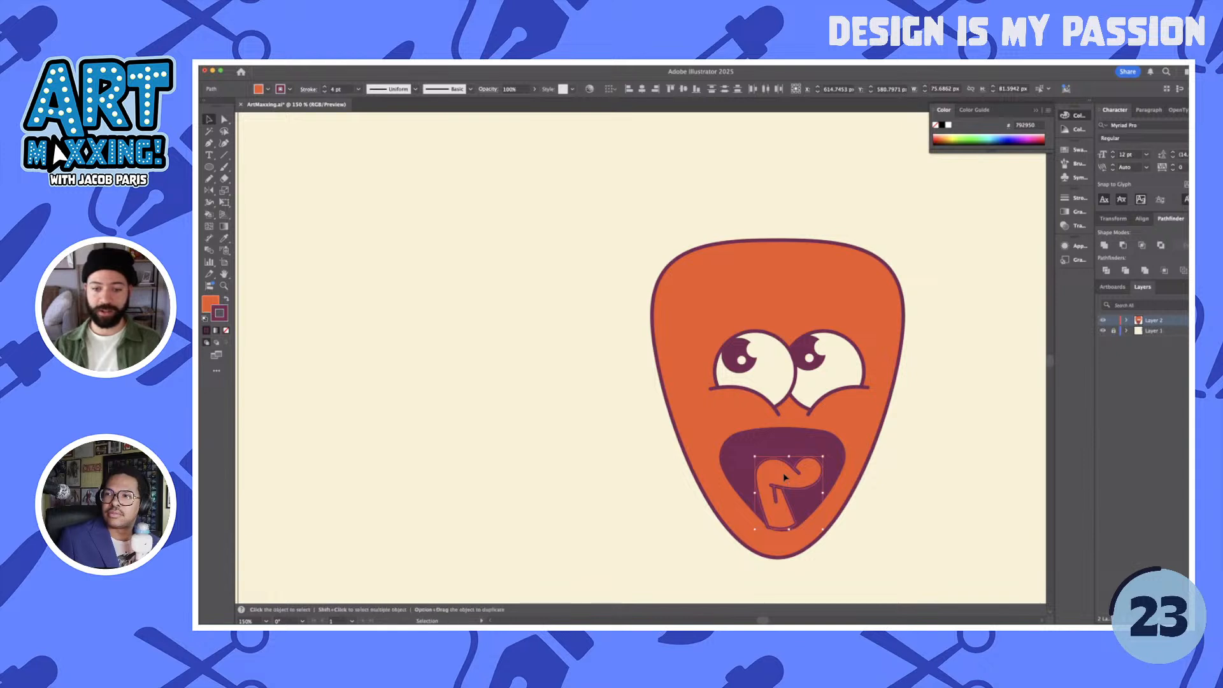
key("Right")
key("Right")
key("Right")
key("Right")
key("Up")
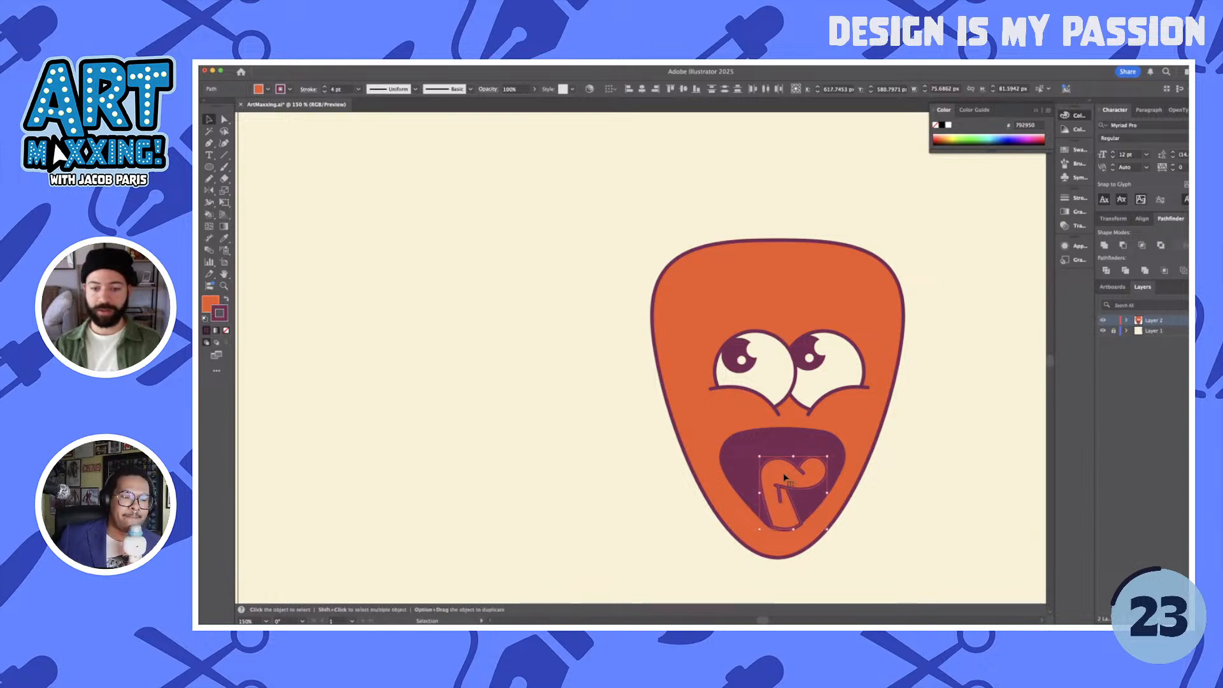
- Nudge the tongue slightly left and down, and move its lower-left anchor a little up and left onto the mouth's outline
key("Left")
key("Down")
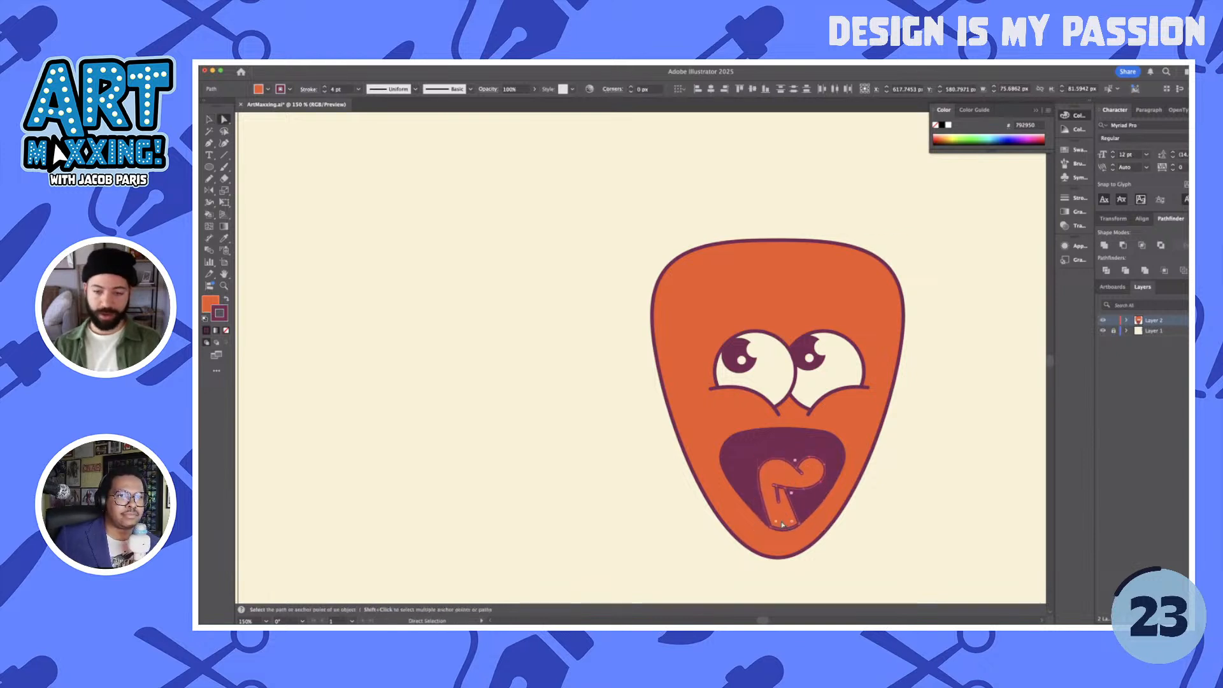
key("a")
key("super+equal")
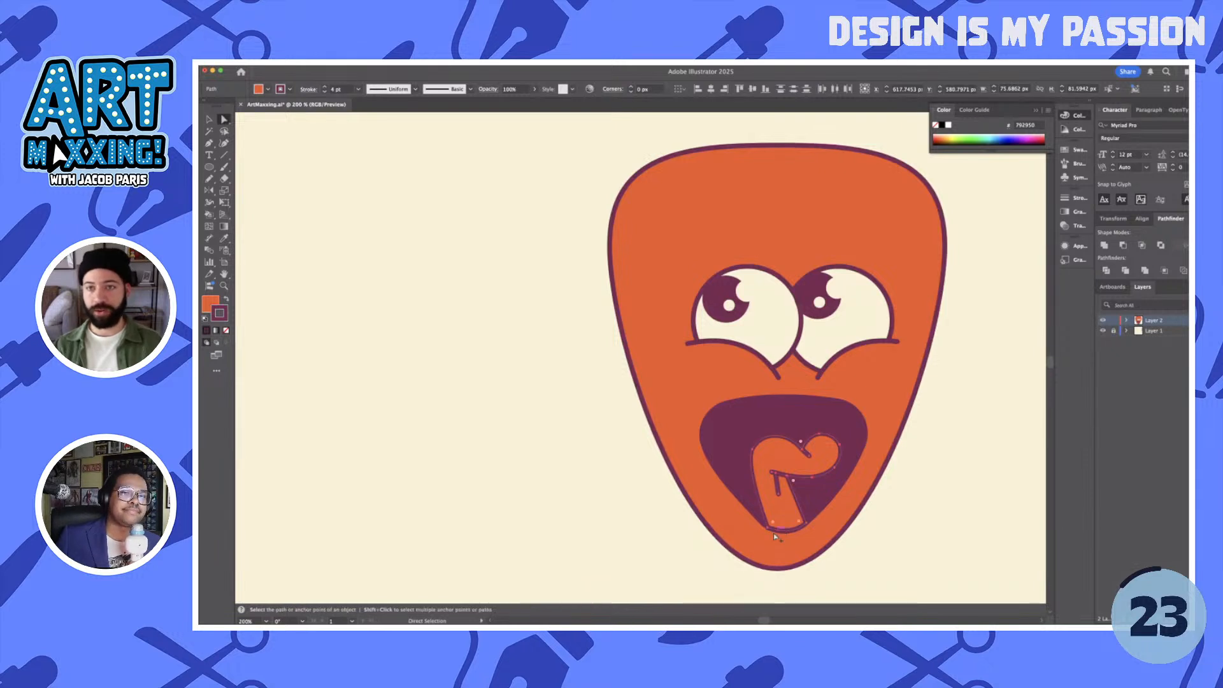
key("super+equal")
left_click(766, 528)
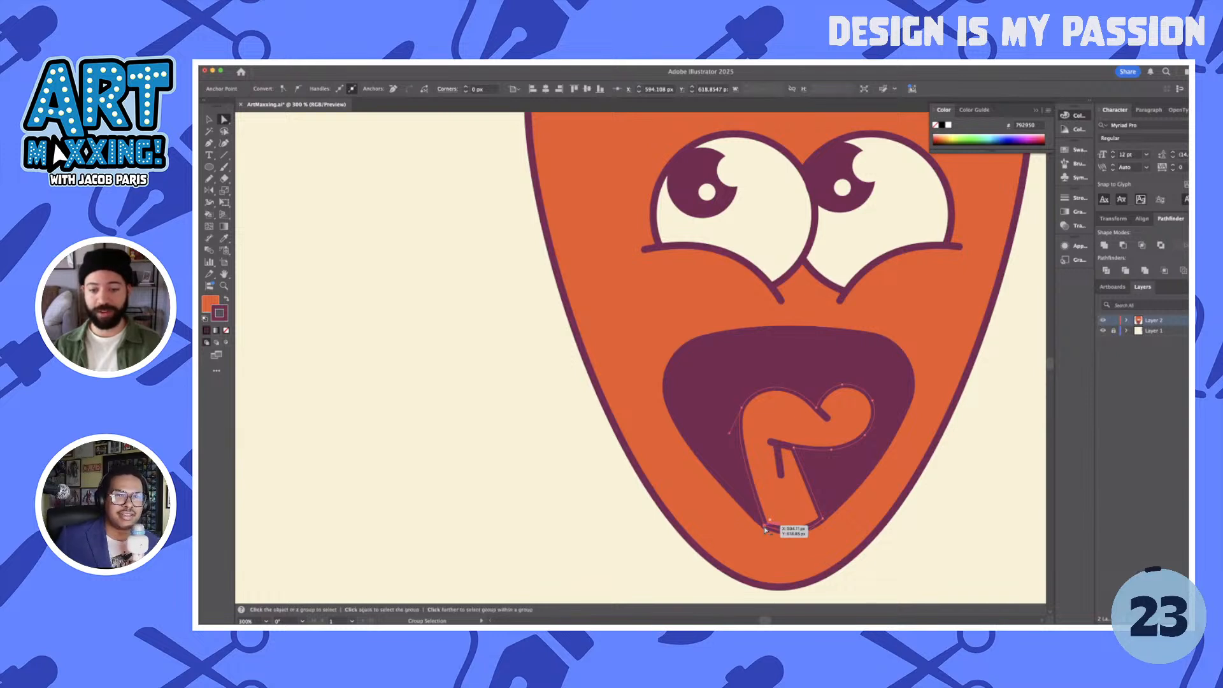
key("super+equal")
key("super+equal")
key("super+equal")
left_click_drag(765, 522, 764, 517)
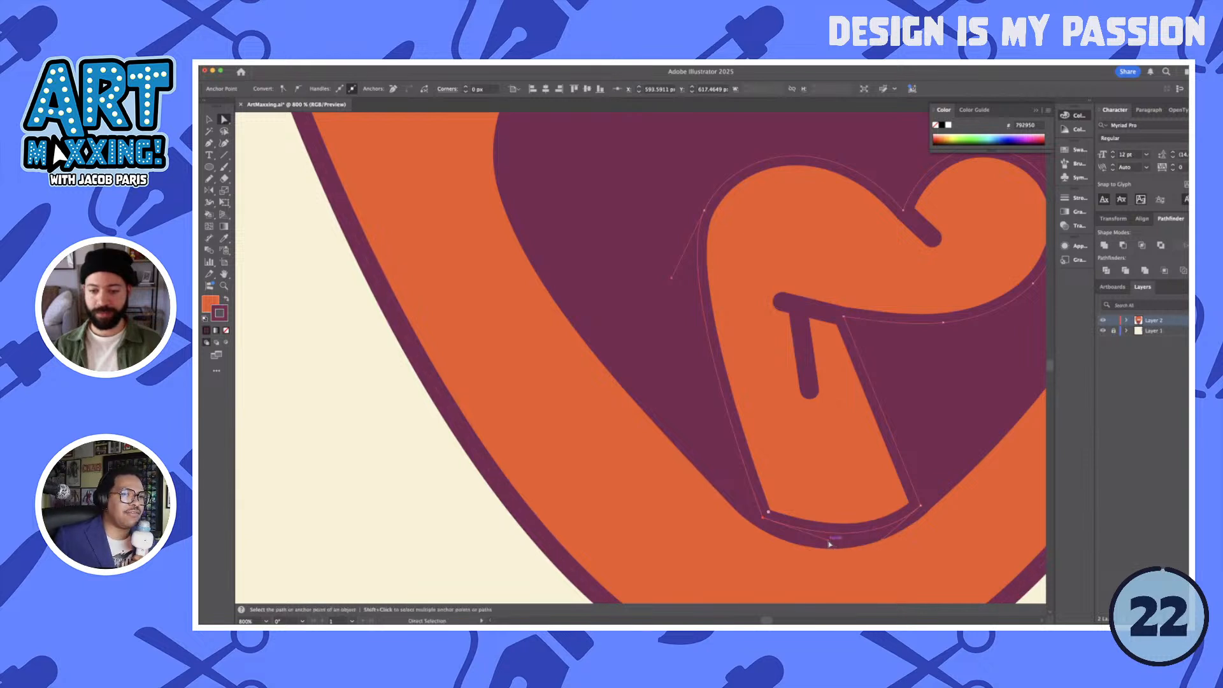
- Pull the tongue's bottom curve down slightly so it follows the rounded base of the mouth
left_click_drag(829, 544, 828, 552)
key("super+minus")
key("super+minus")
key("super+minus")
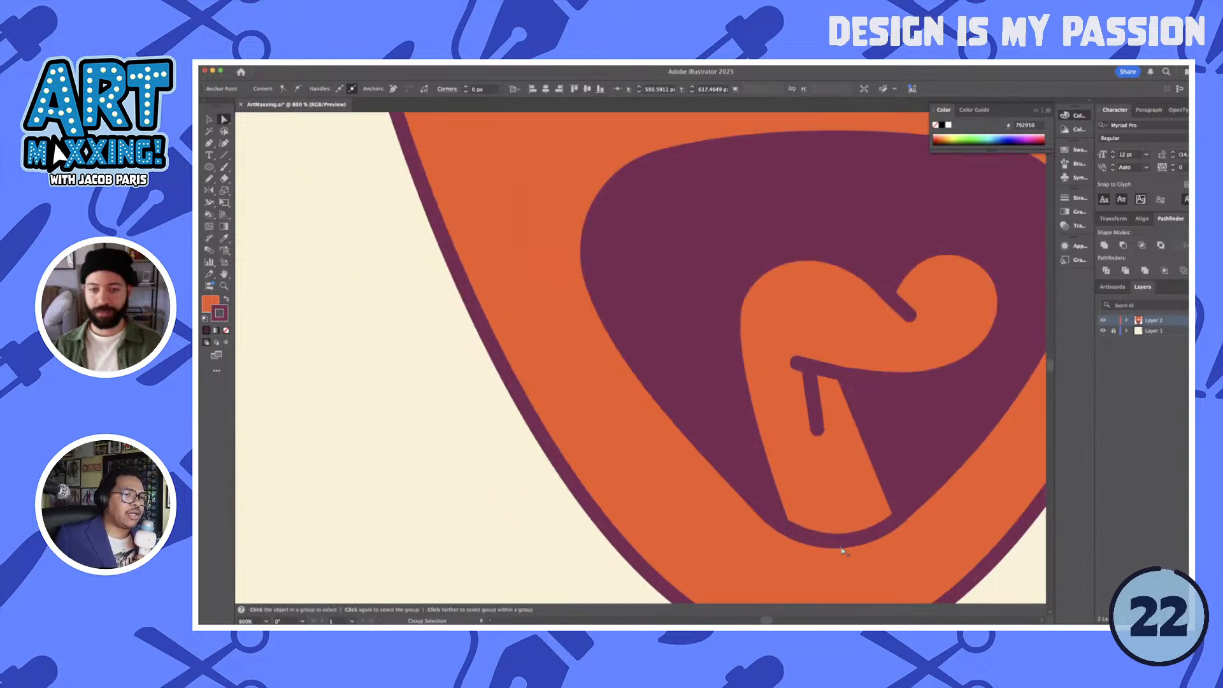
- Try to group the tongue shape with its crease lines
key("v")
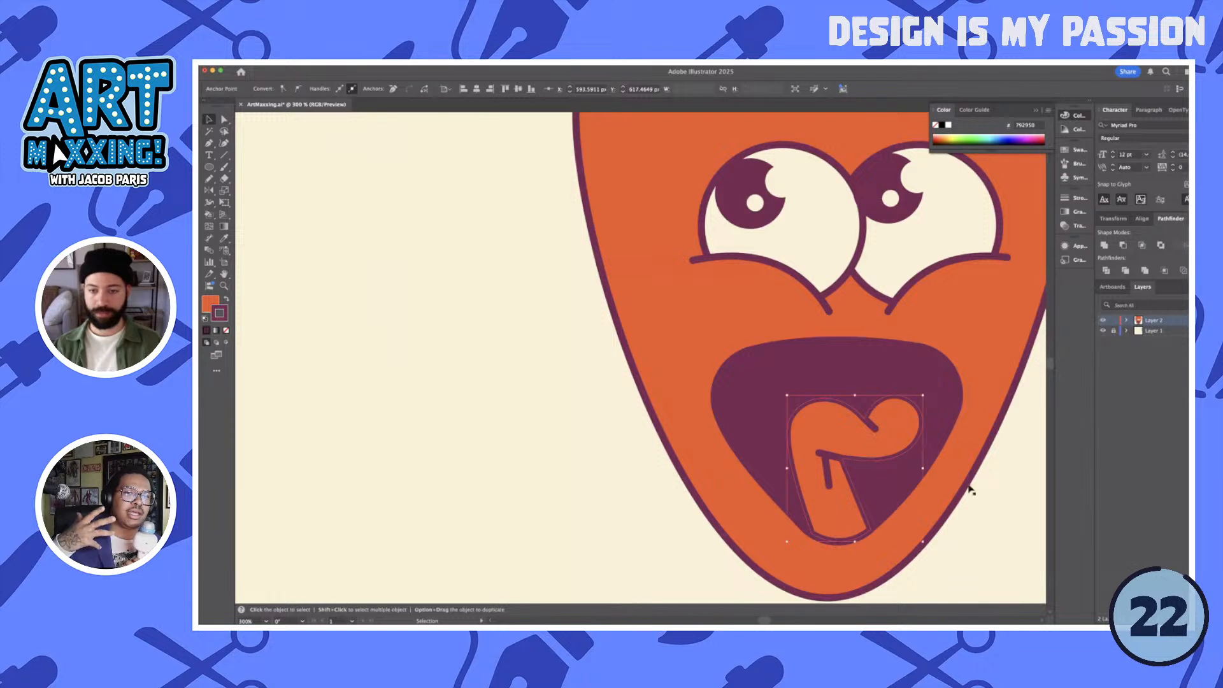
left_click(878, 430, "shift")
left_click(829, 480, "shift")
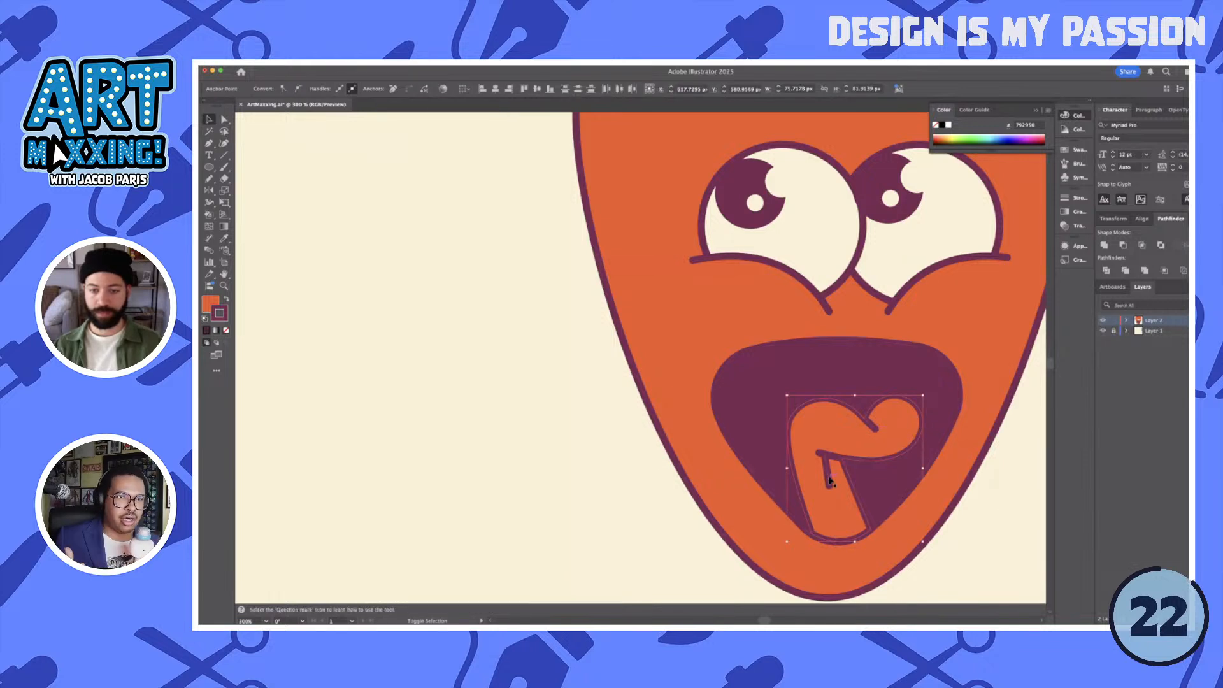
key("super+g")
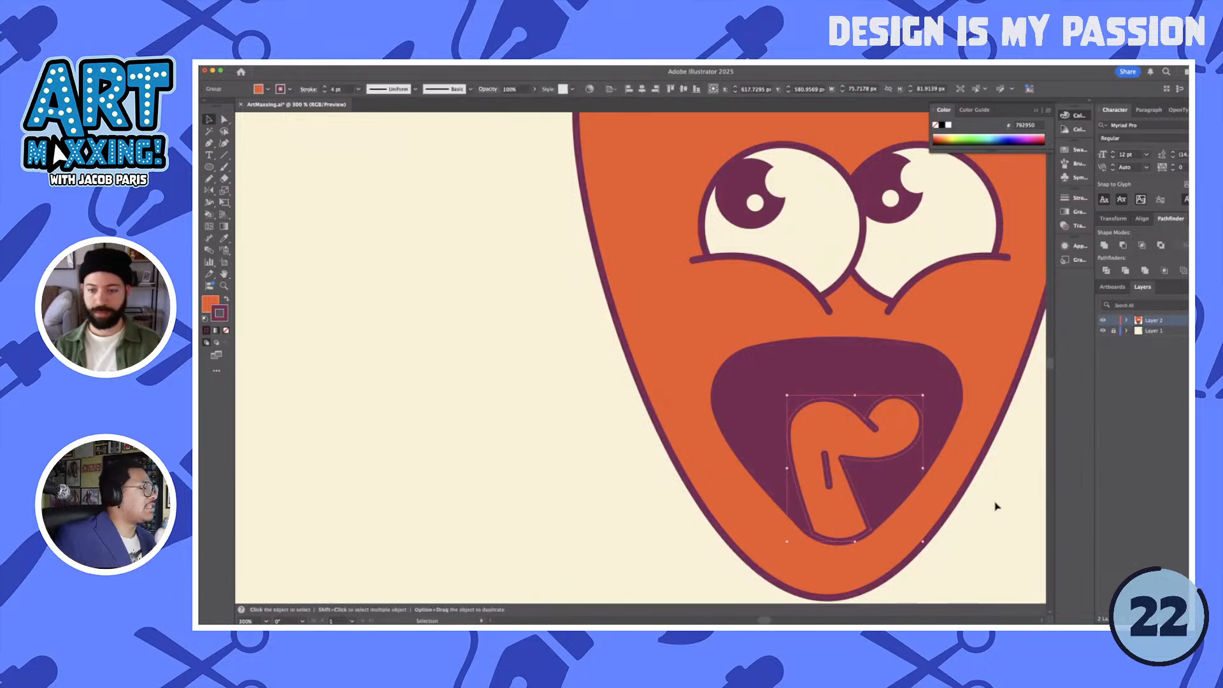
key("a")
left_click(881, 481)
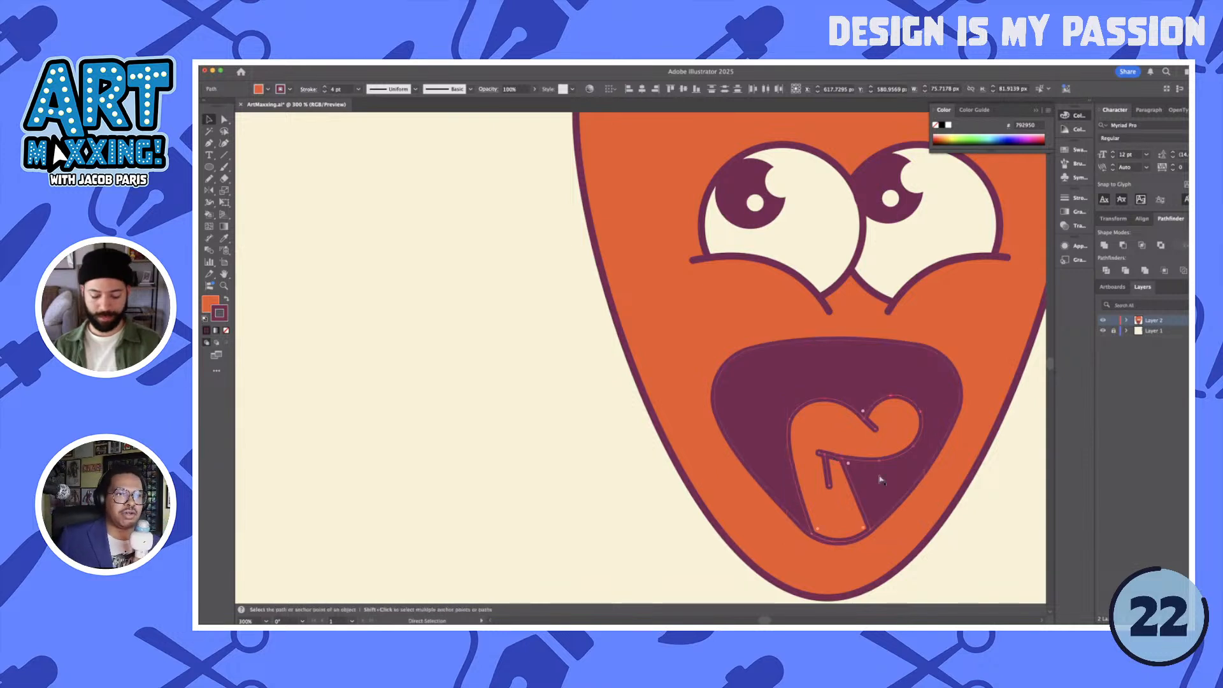
key("v")
left_click(973, 517)
- Reshape the free end of the tongue's upper crease line slightly with the Direct Selection tool
scroll(882, 435, "up", 2)
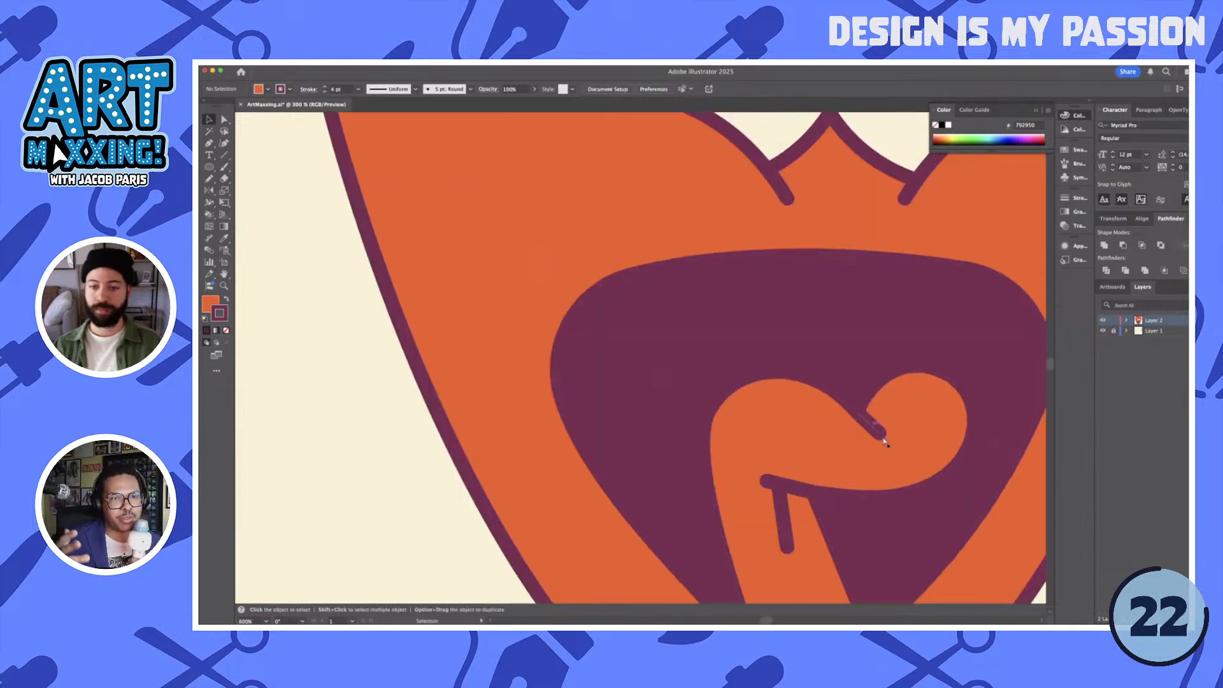
key("a")
left_click_drag(877, 431, 734, 453)
scroll(915, 465, "down", 1)
left_click(941, 503)
scroll(917, 494, "down", 1)
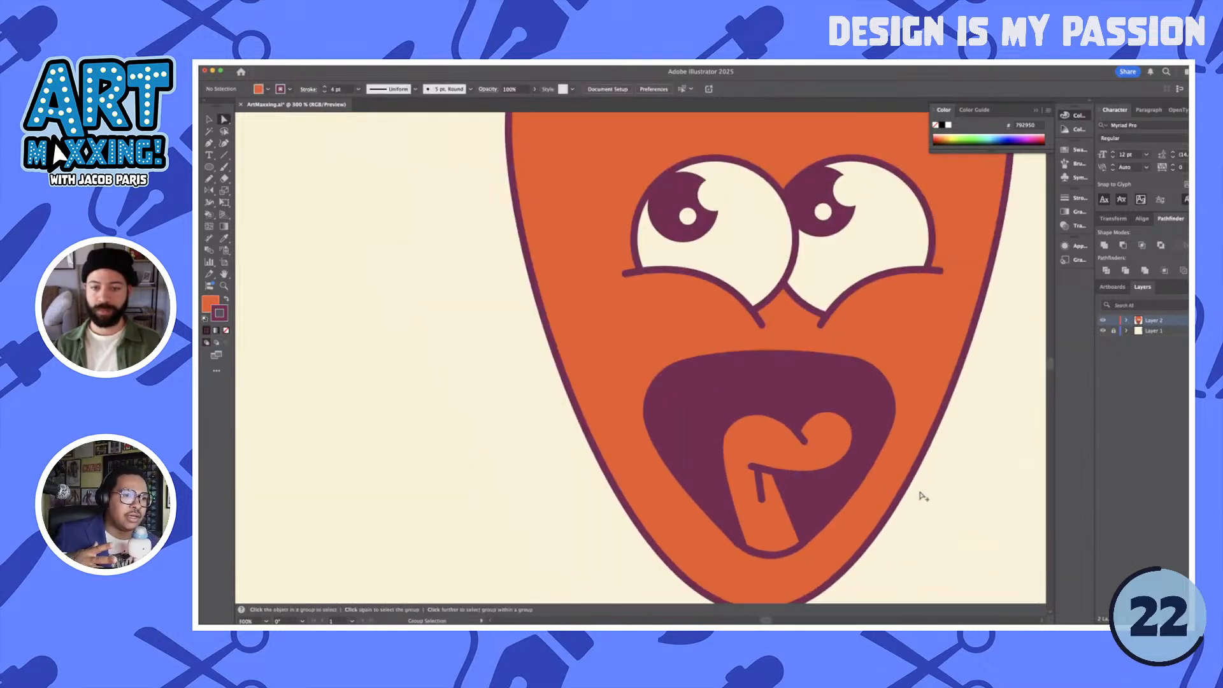
scroll(923, 500, "down", 2)
key("v")
left_click_drag(944, 492, 861, 508)
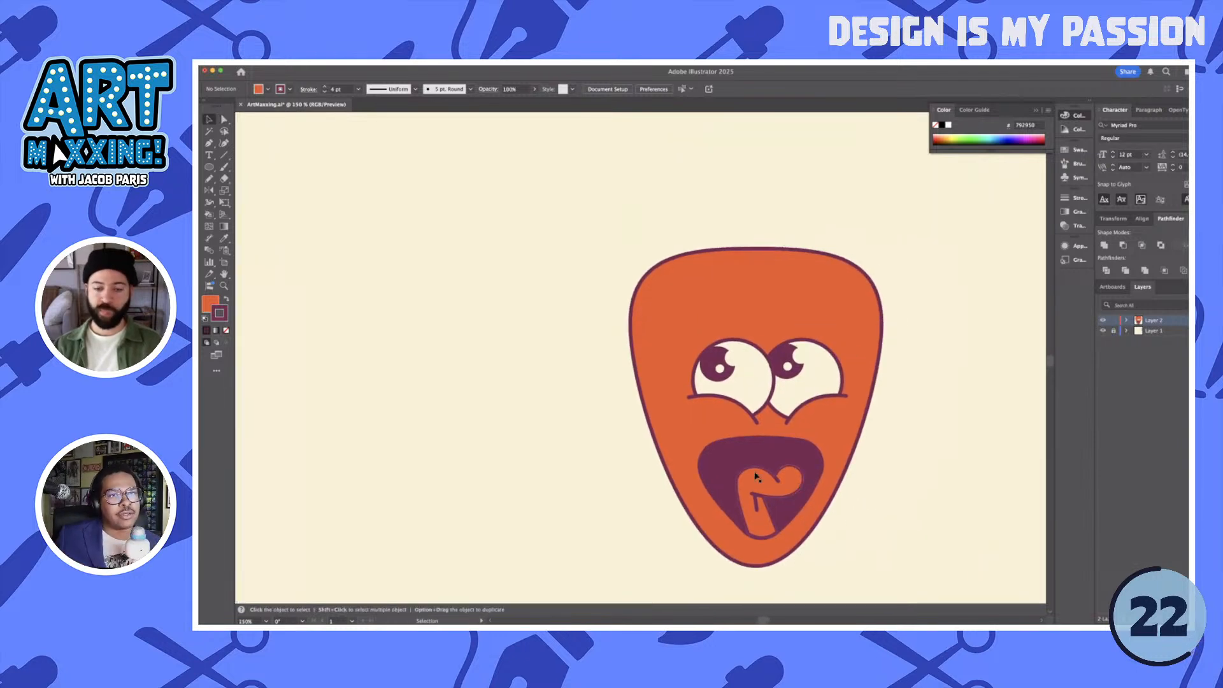
- Draw a closed half-round tooth about 34 px wide and 19 px high along the mouth's upper edge with the Pen tool
scroll(754, 473, "up", 3)
key("p")
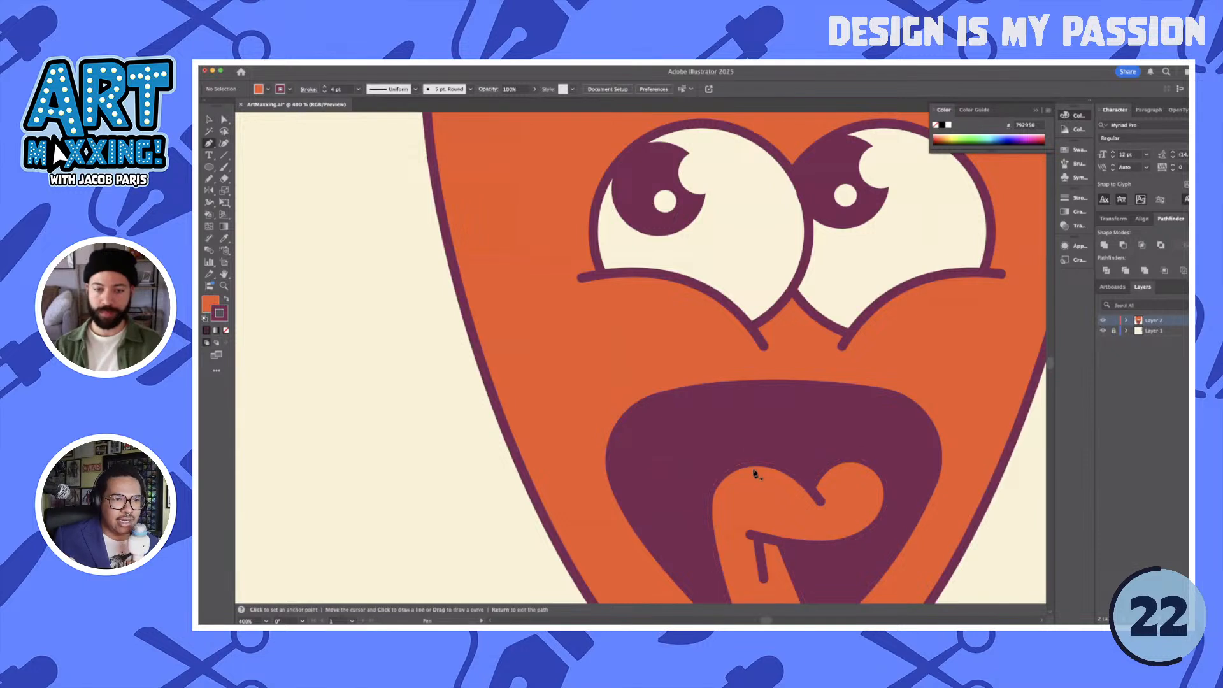
left_click(700, 389)
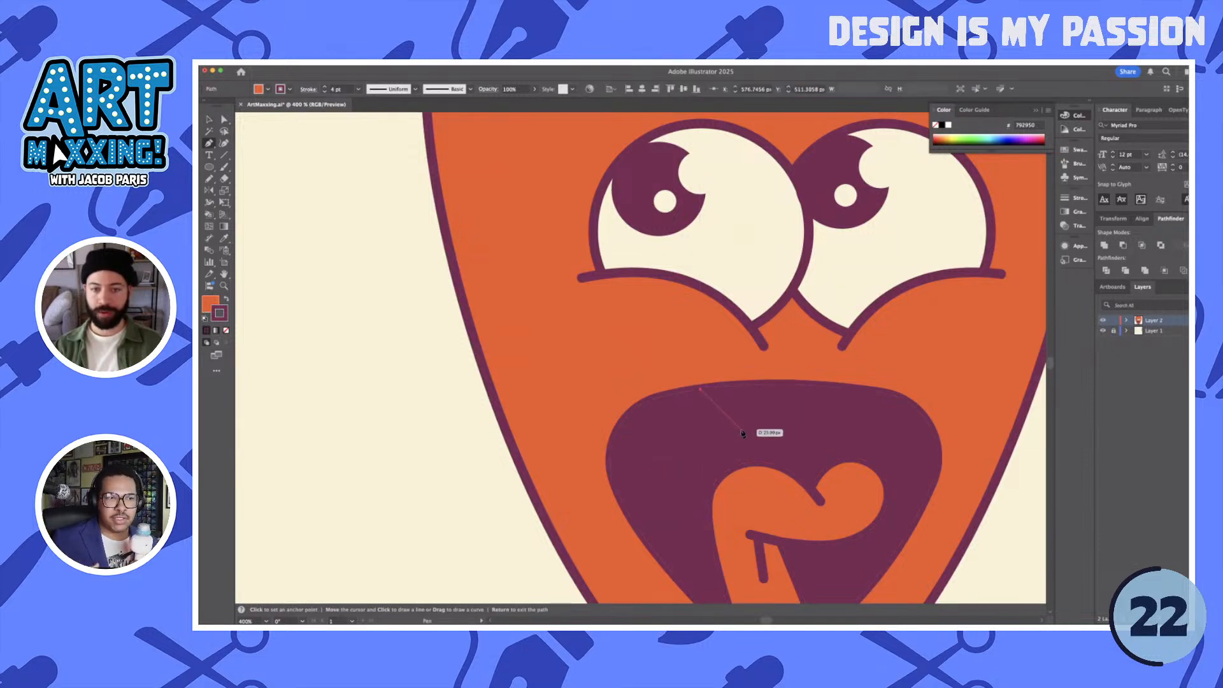
left_click_drag(741, 429, 776, 432)
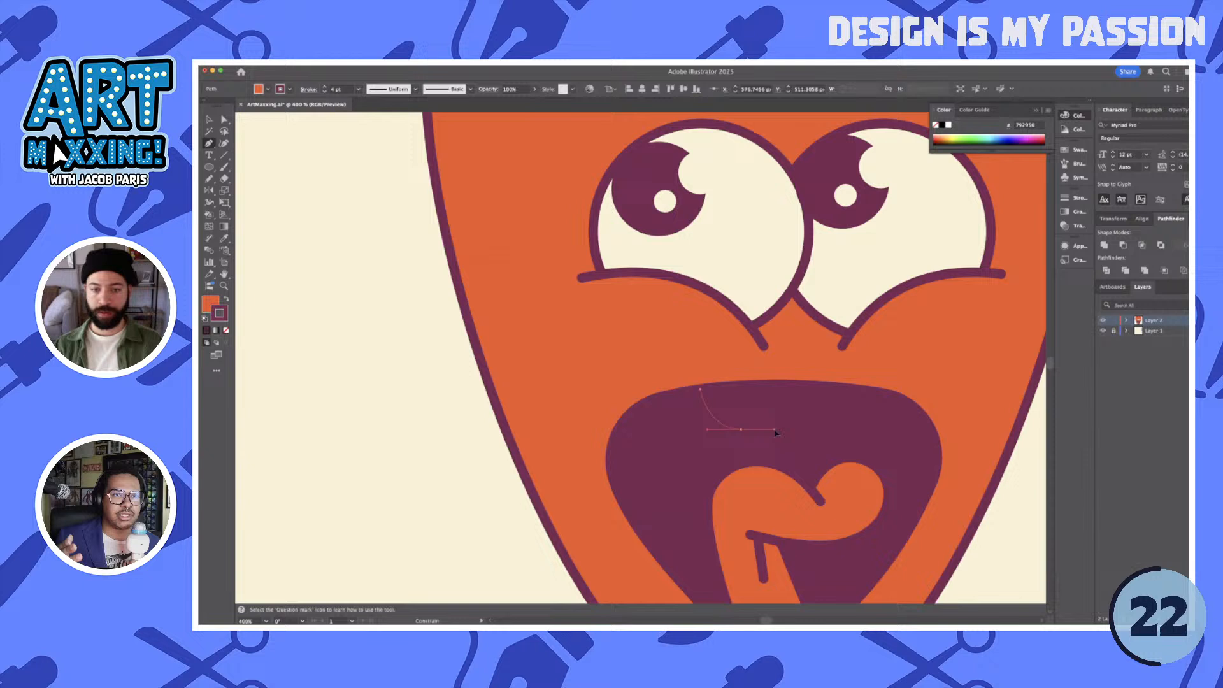
left_click(782, 386)
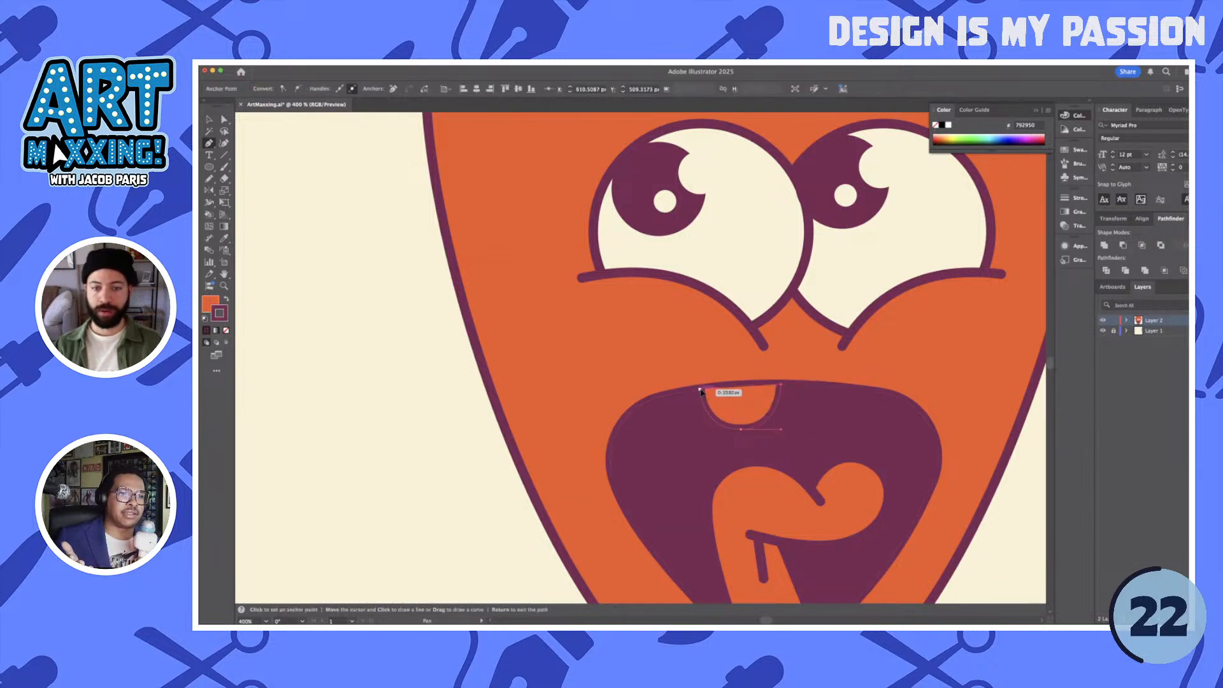
left_click(700, 388)
- Curve the tooth's top edge to follow the mouth and lower its bottom anchor to make it about 21 px high
scroll(742, 393, "up", 2)
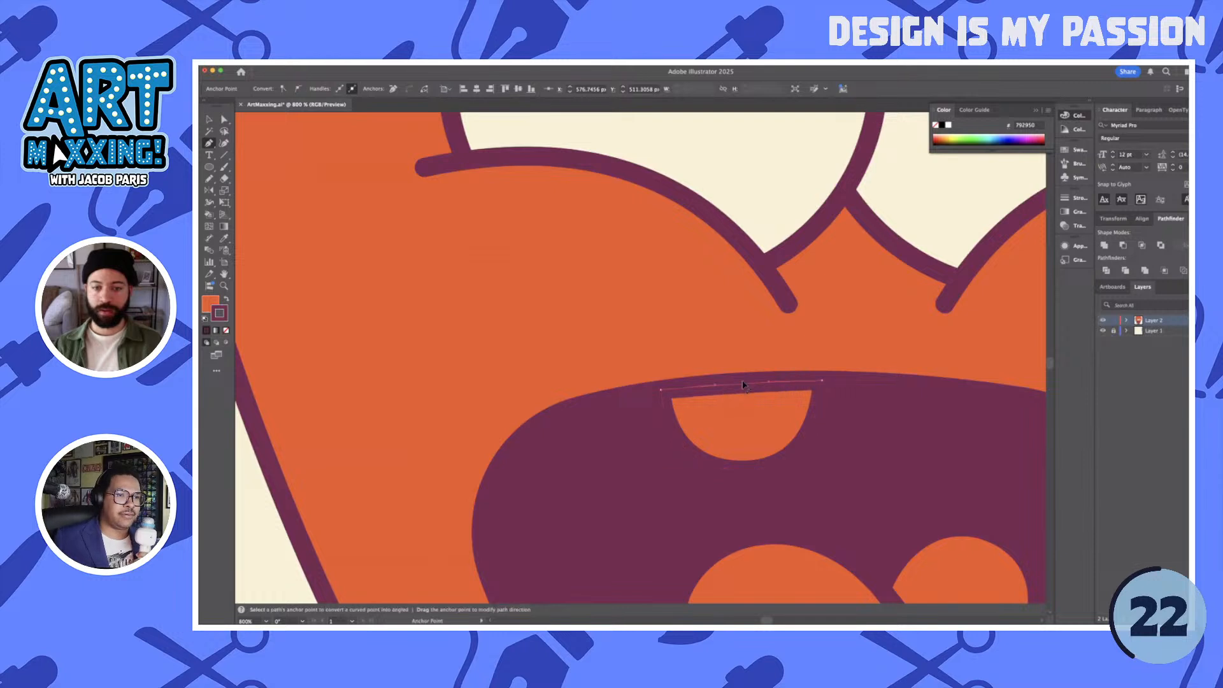
key("a")
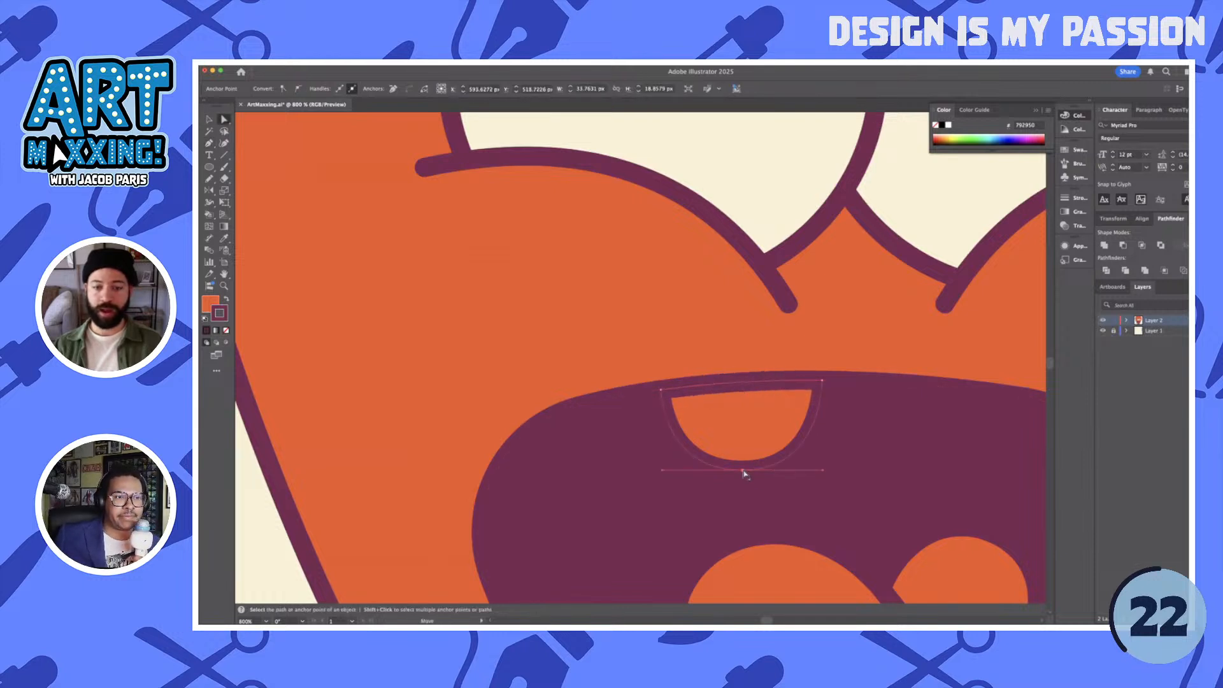
left_click_drag(743, 469, 743, 481)
key("v")
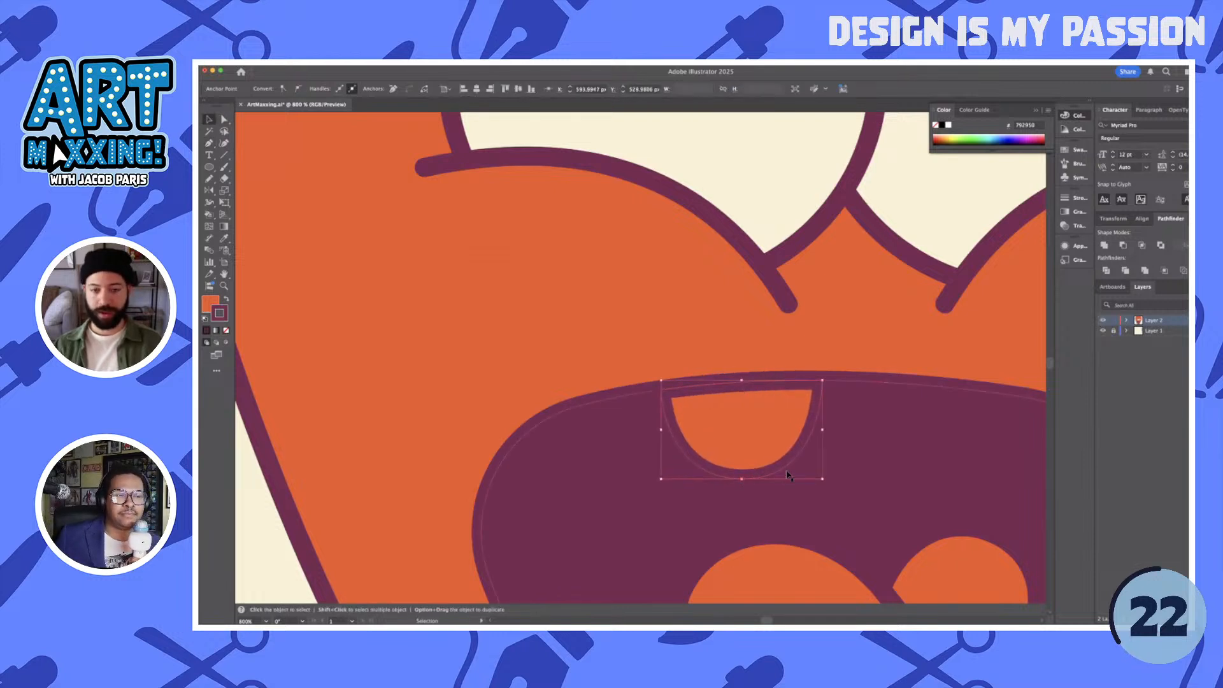
scroll(789, 469, "down", 2)
- Fill the tooth with the cream colour sampled from the eye
left_click(779, 455)
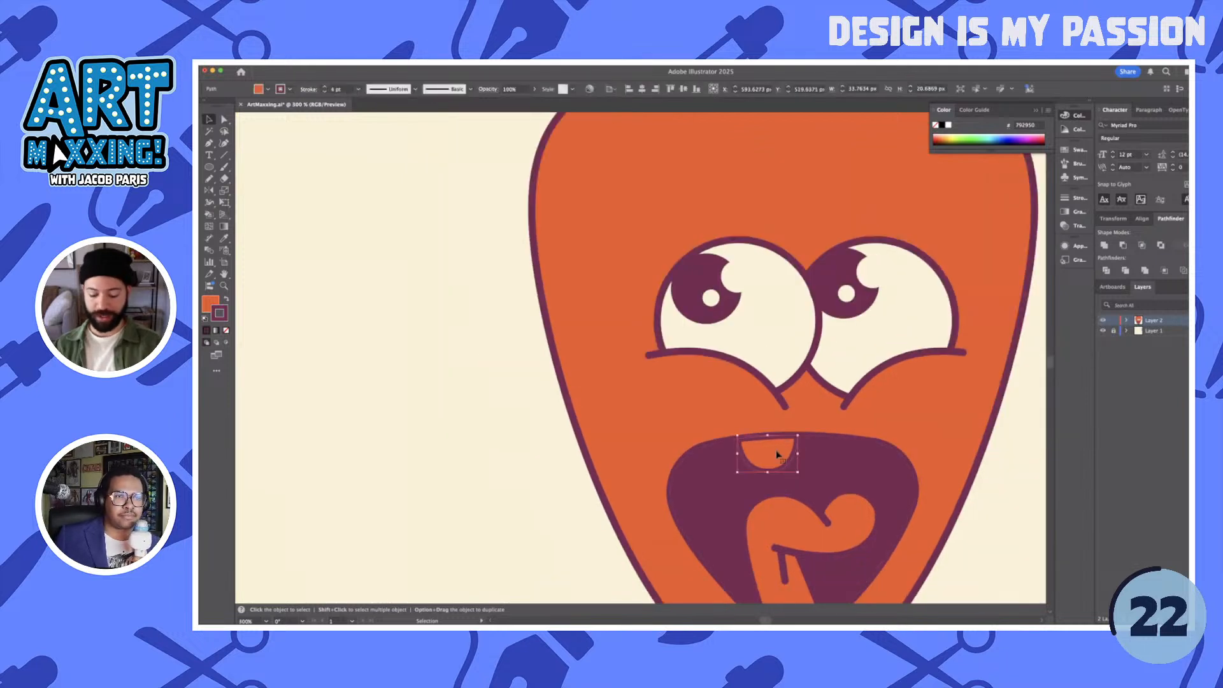
key("i")
left_click(854, 331)
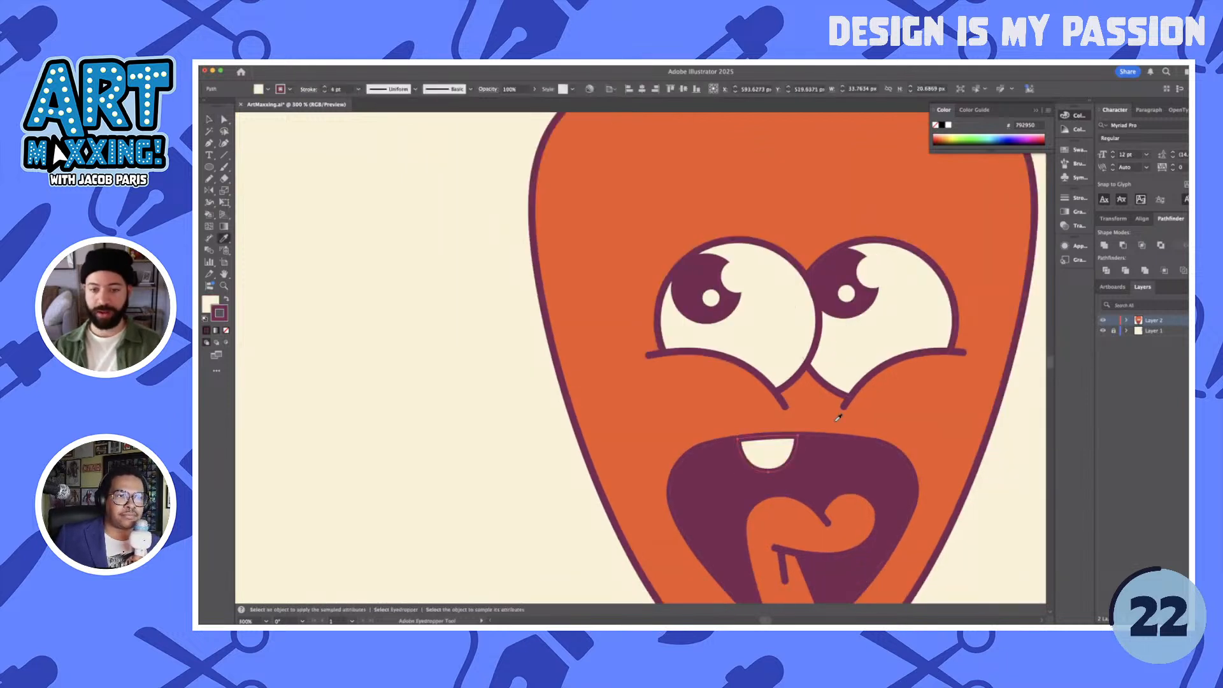
key("v")
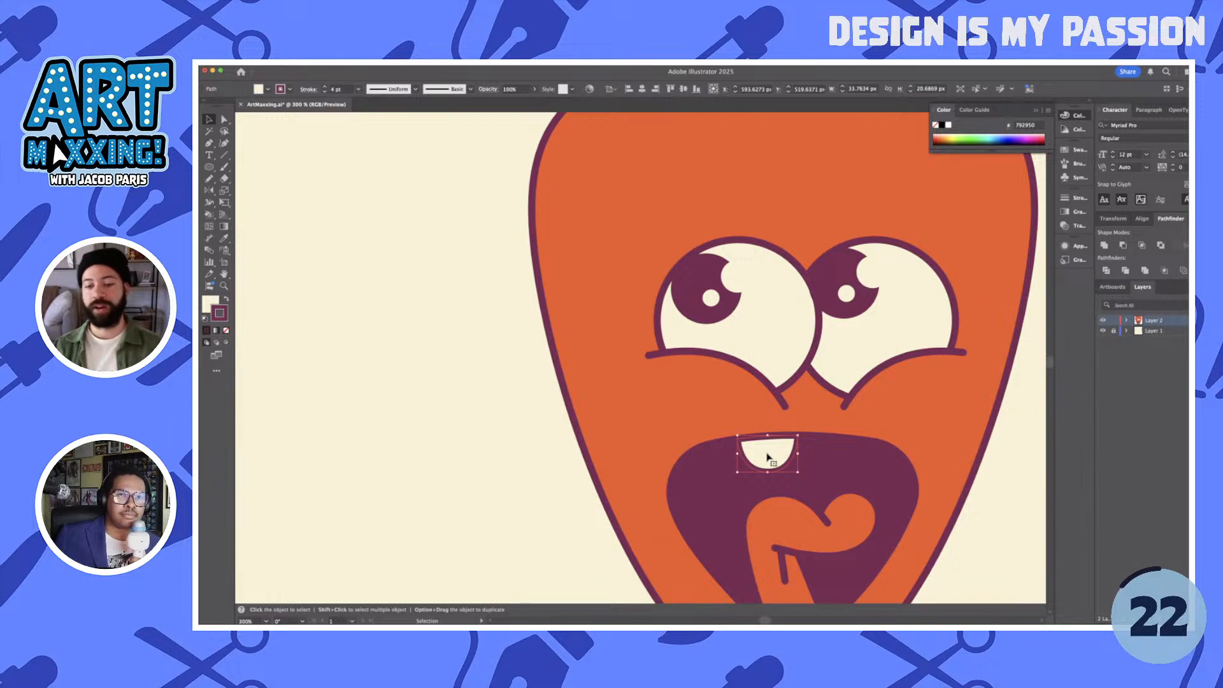
- Move the tooth slightly left and down, and raise its upper-right anchor to meet the mouth's upper edge
left_click_drag(767, 456, 753, 459)
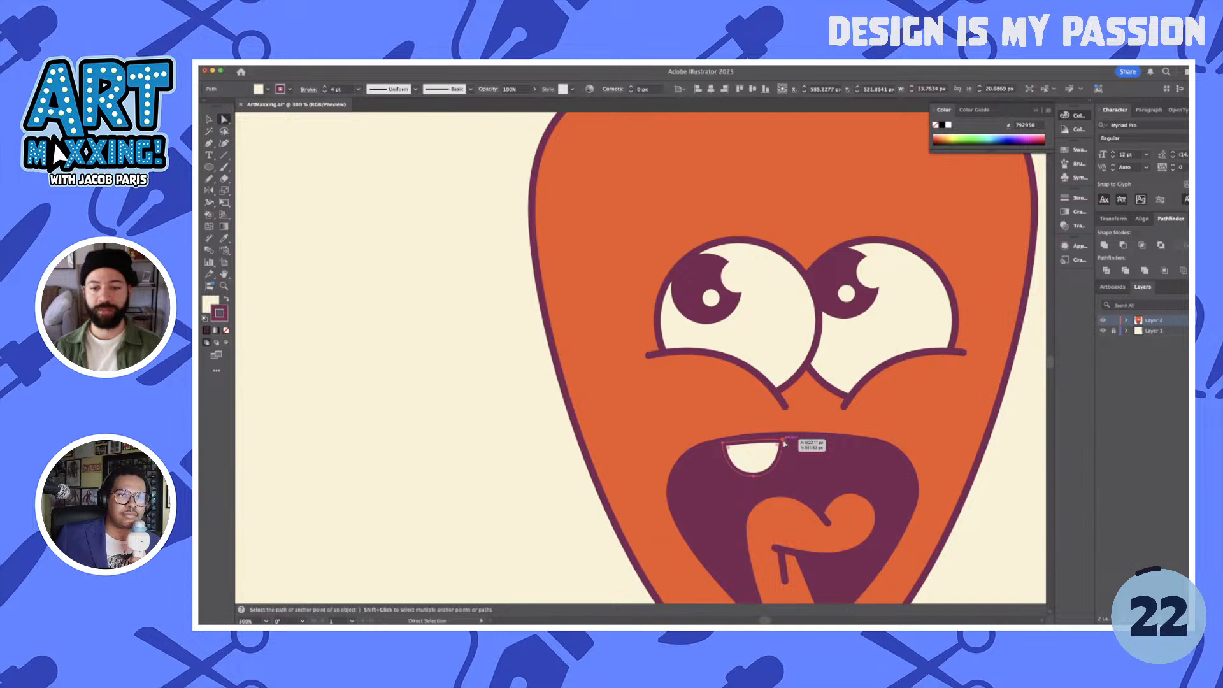
key("a")
scroll(784, 444, "up", 1)
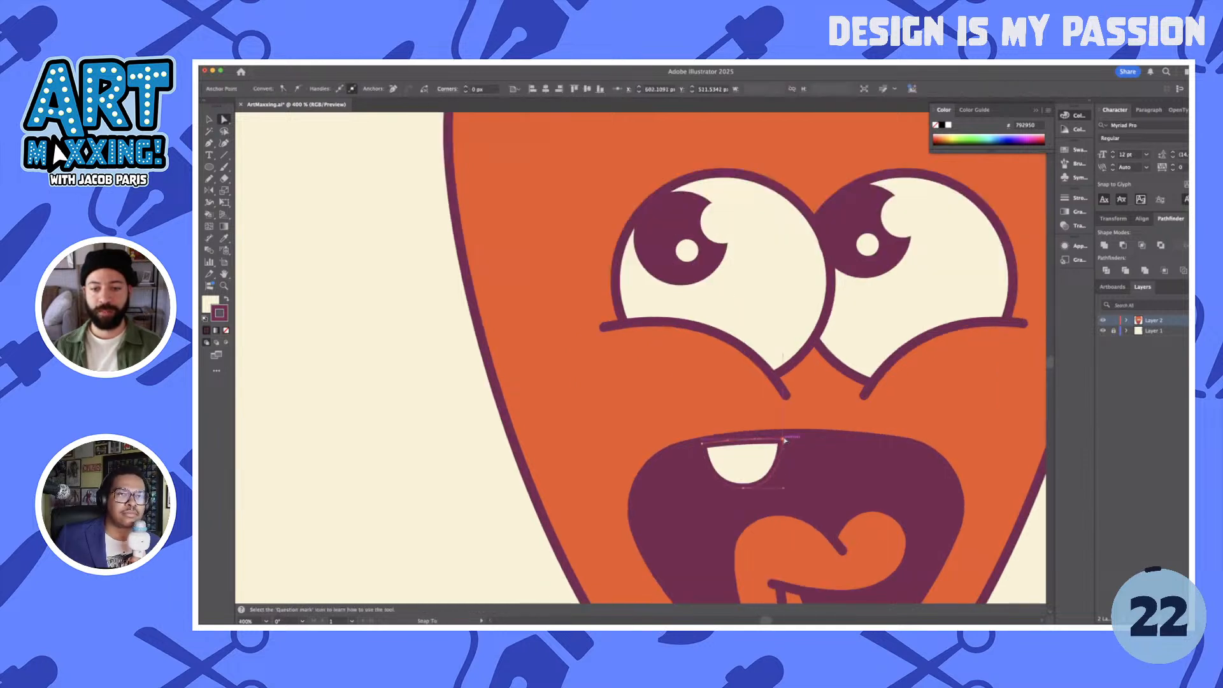
left_click_drag(785, 440, 784, 440)
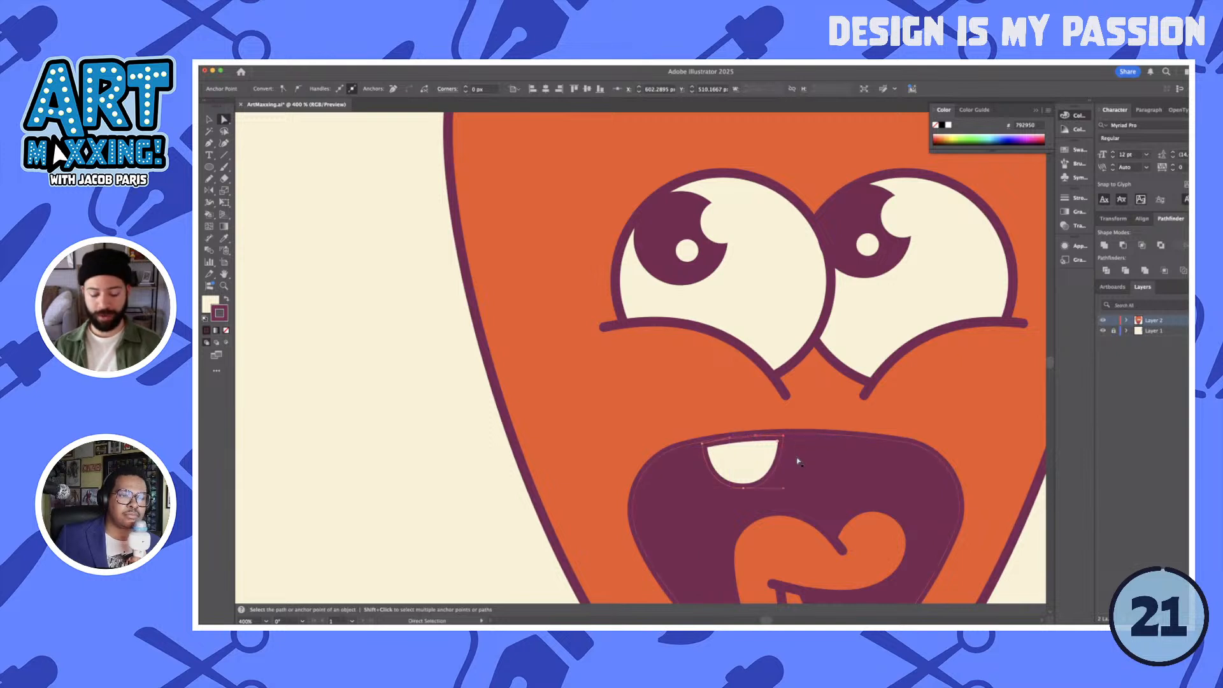
- Duplicate the tooth to its right at the same height and reflect the copy horizontally
key("v")
left_click(764, 466)
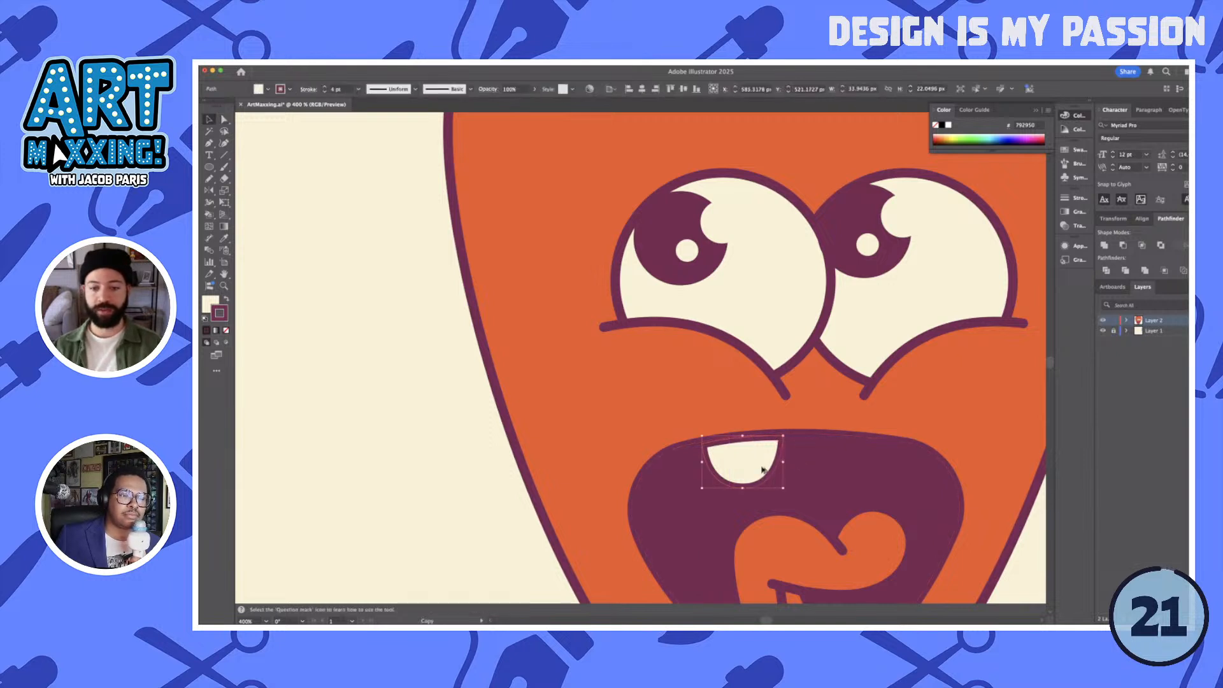
left_click_drag(763, 470, 832, 471, "alt")
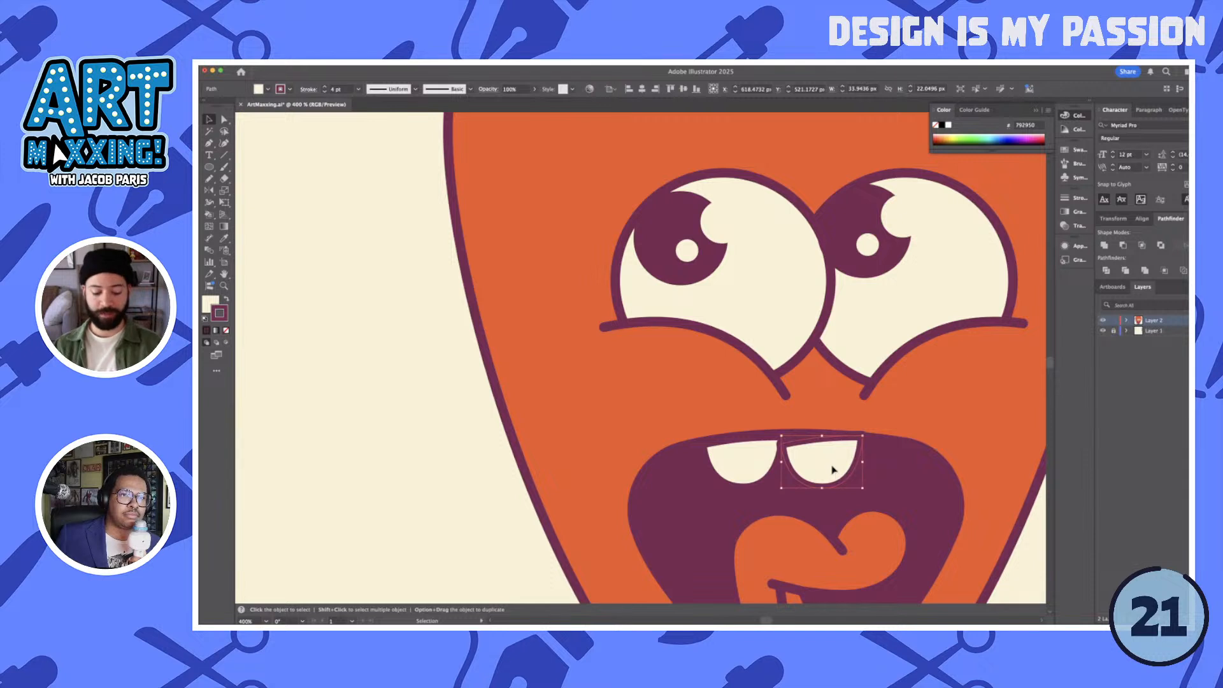
key("o")
left_click(416, 316)
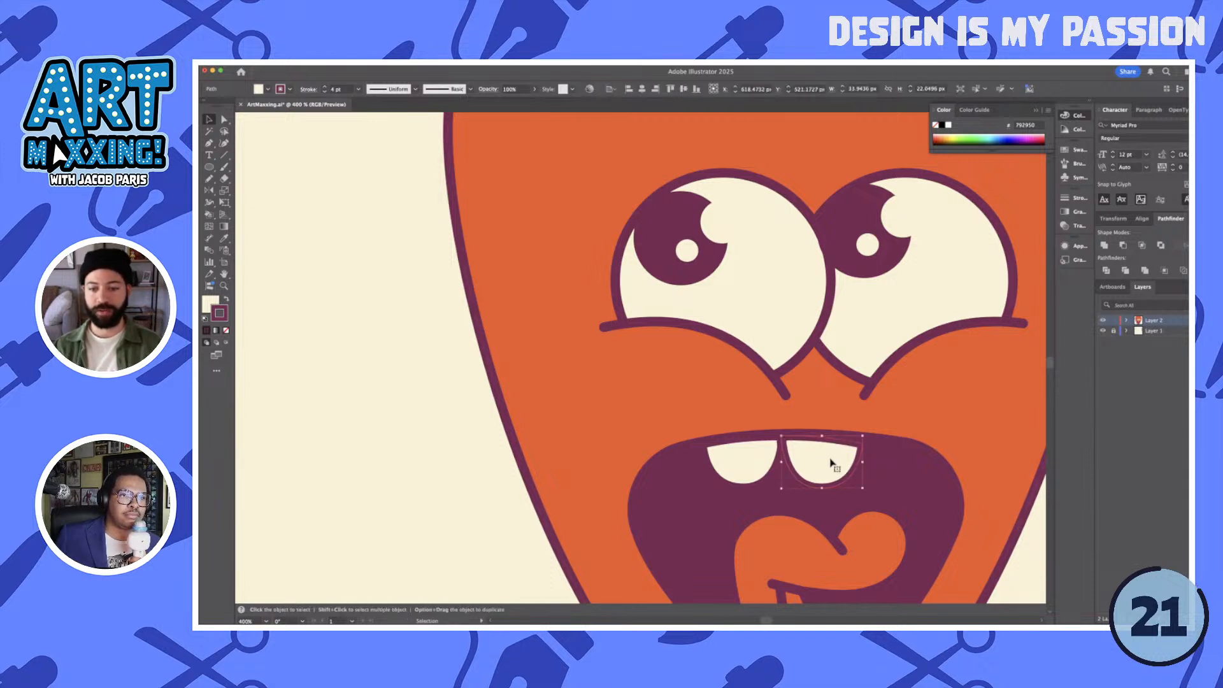
- Place the mirrored tooth a little further right and adjust its top anchors to follow the mouth's upper edge
left_click_drag(823, 459, 883, 438)
key("a")
left_click(878, 446)
scroll(879, 449, "up", 1)
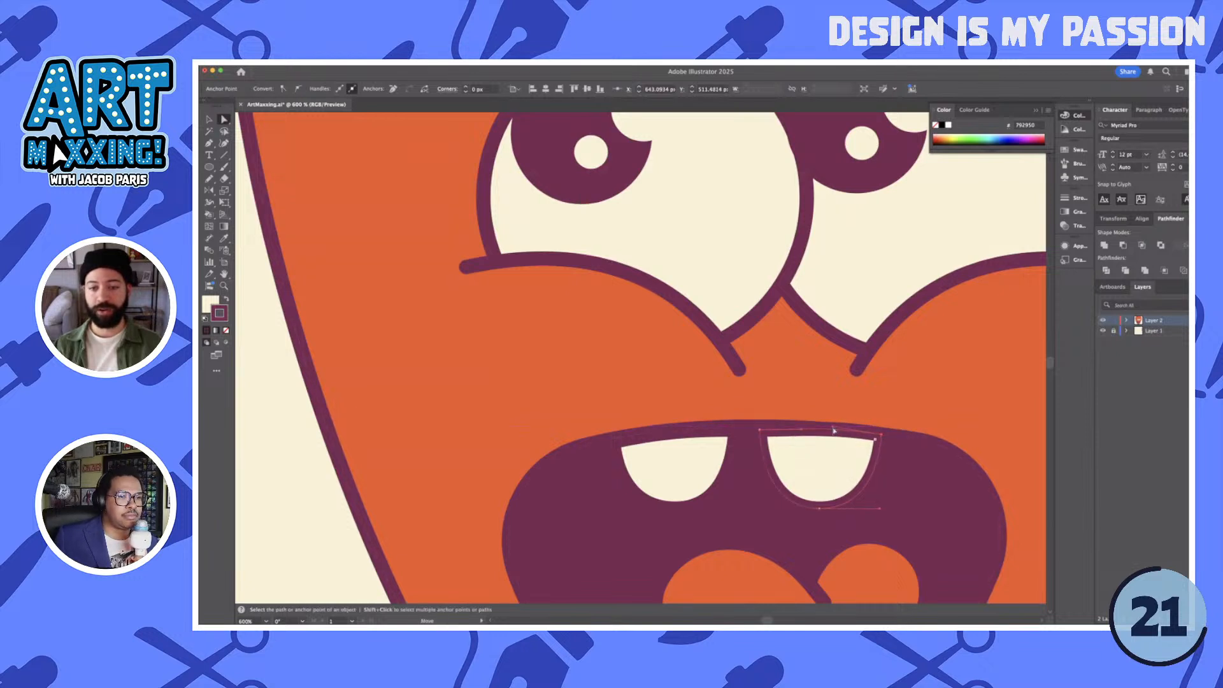
scroll(759, 433, "up", 1)
left_click_drag(761, 426, 762, 428)
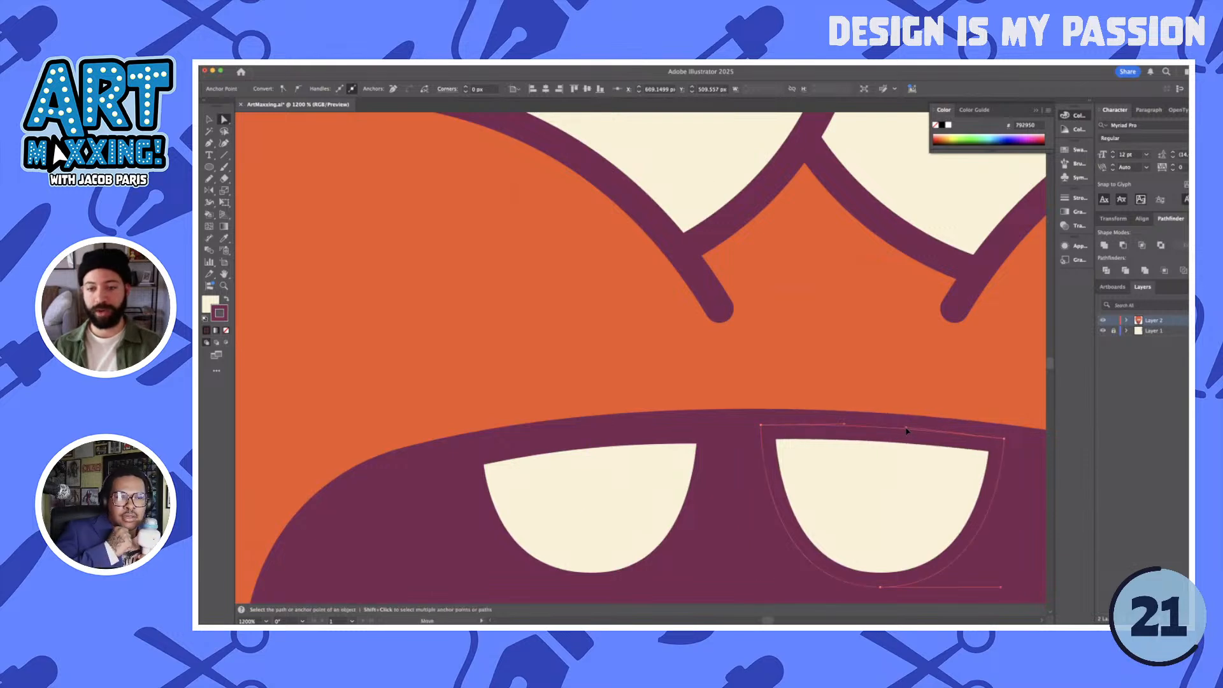
scroll(906, 432, "down", 5)
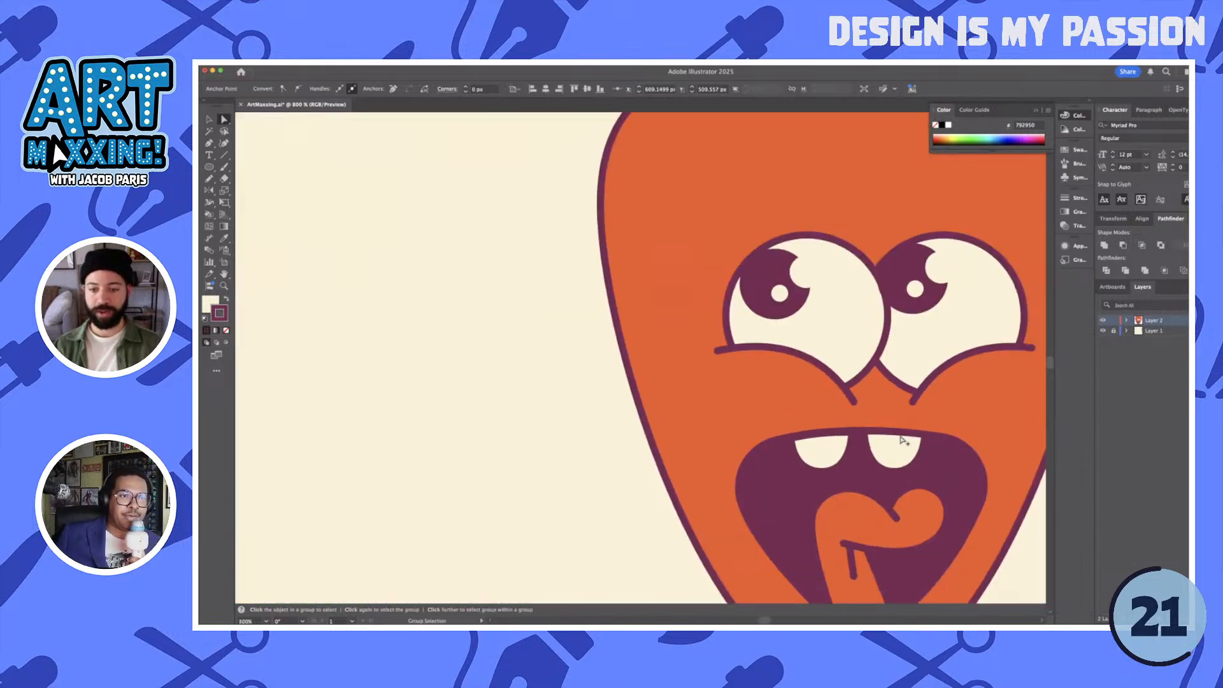
left_click_drag(948, 447, 857, 438)
left_click(915, 450)
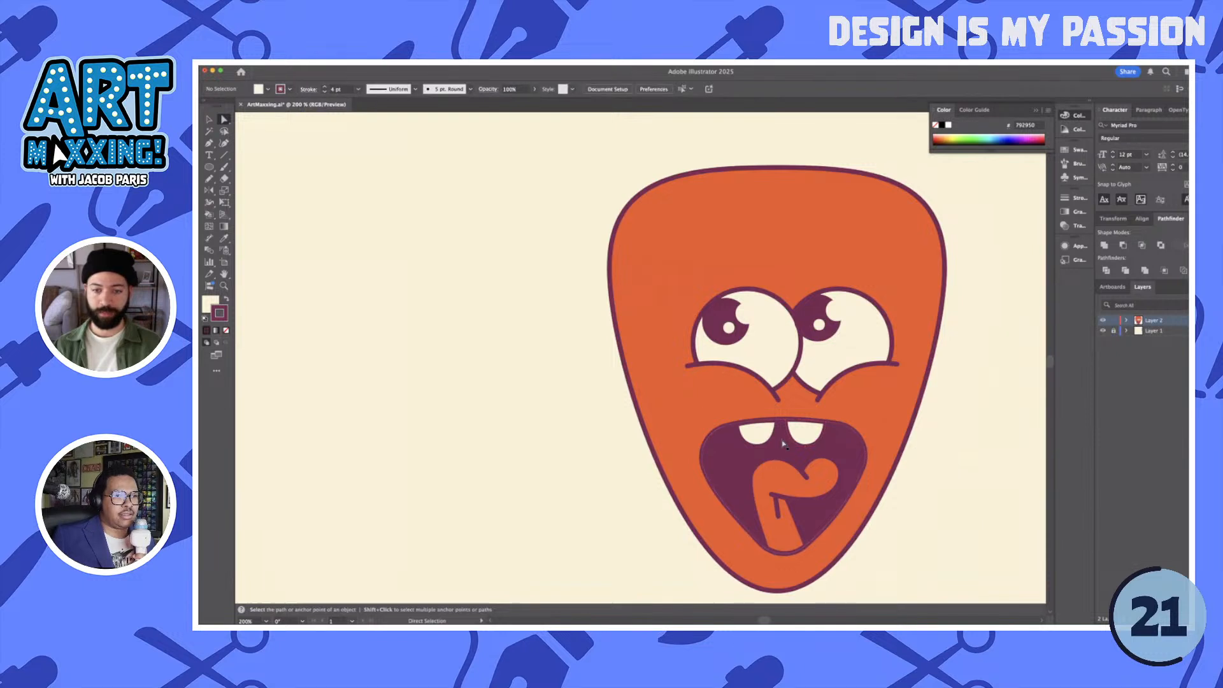
- Try to shrink the right tooth to about 30 px wide and 19 px high
key("v")
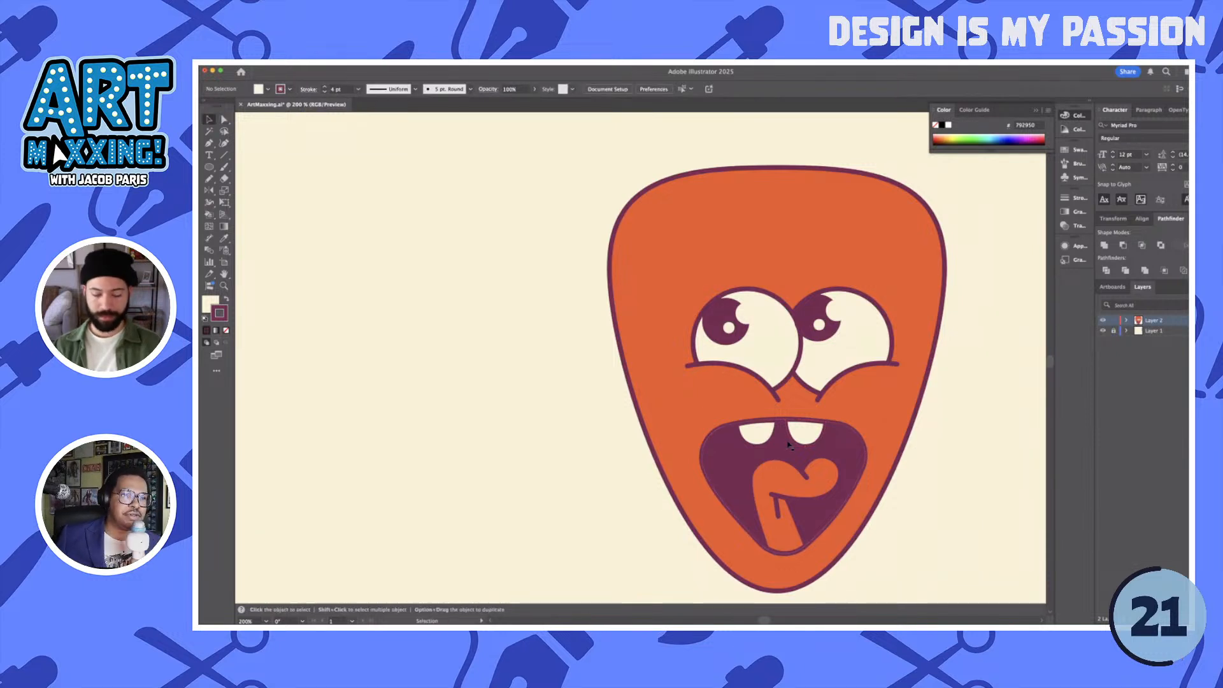
scroll(818, 446, "up", 3)
left_click(783, 437)
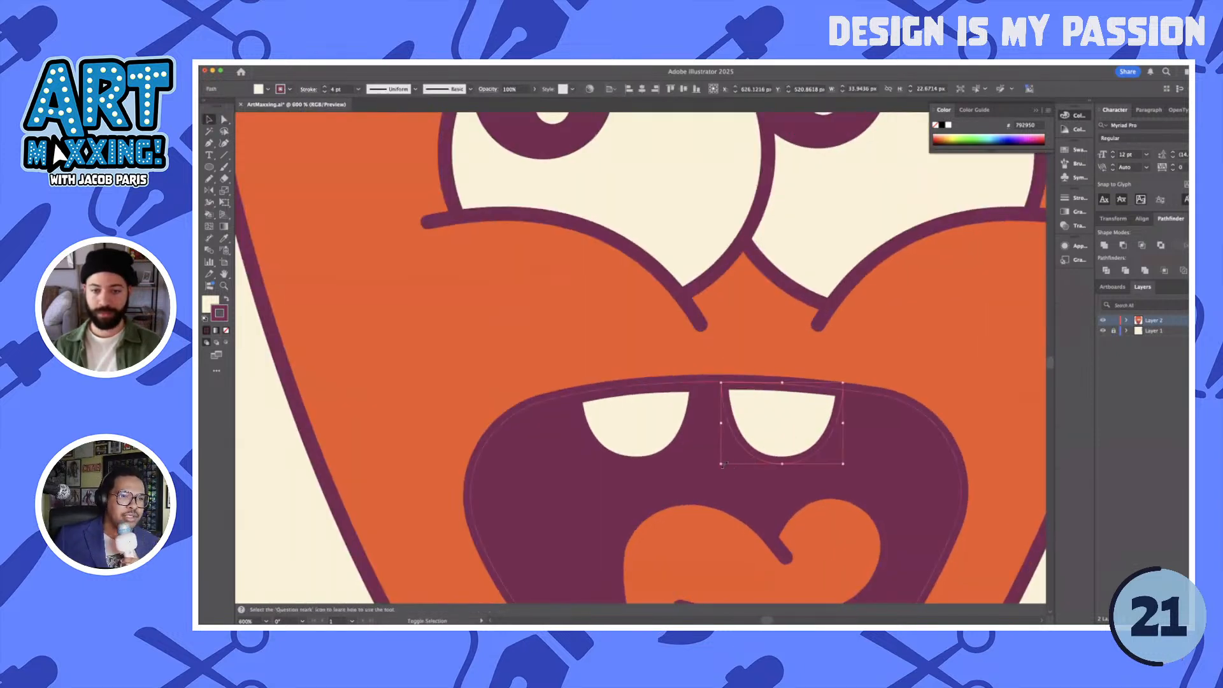
left_click_drag(723, 458, 739, 456)
key("super+z")
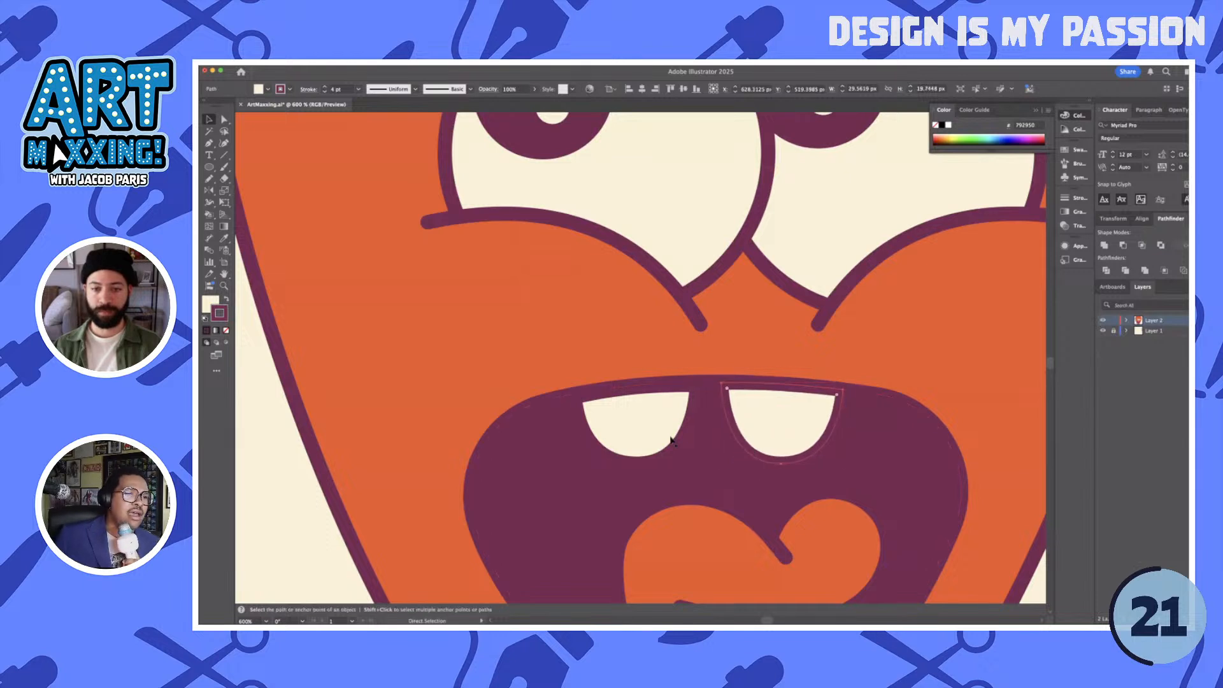
- Shrink both teeth to about 30 px wide and space them evenly apart below the mouth's upper edge
left_click_drag(665, 433, 664, 434)
left_click_drag(841, 466, 828, 458)
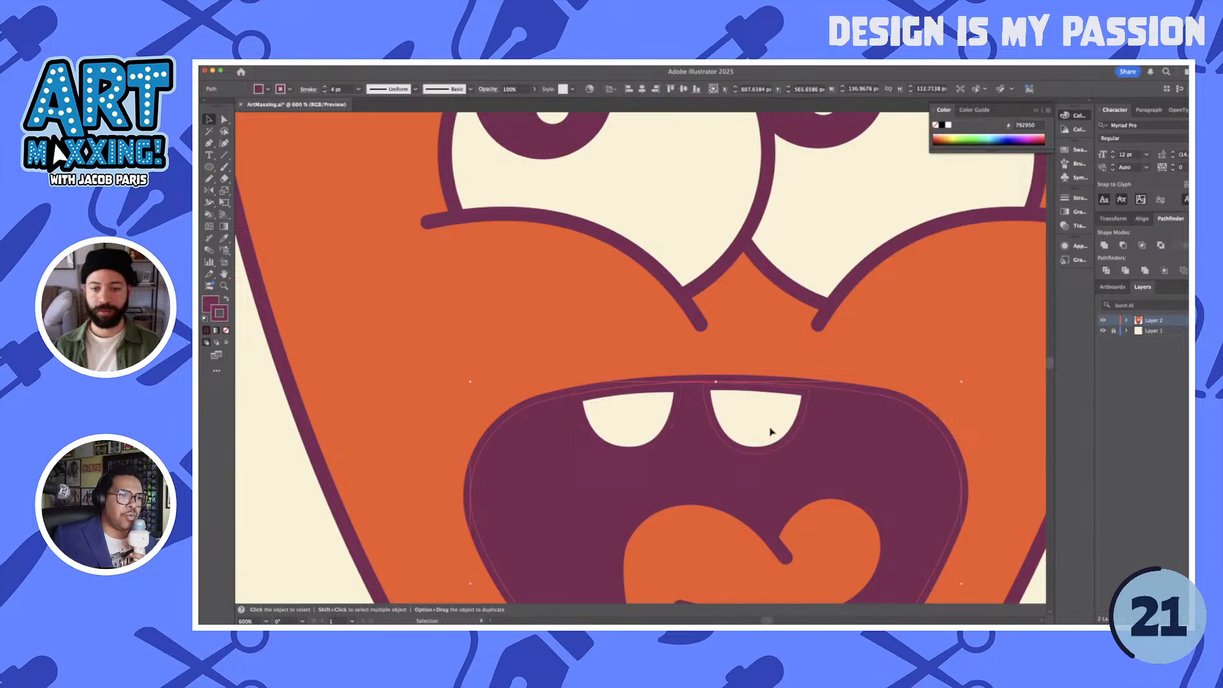
left_click_drag(770, 428, 799, 432)
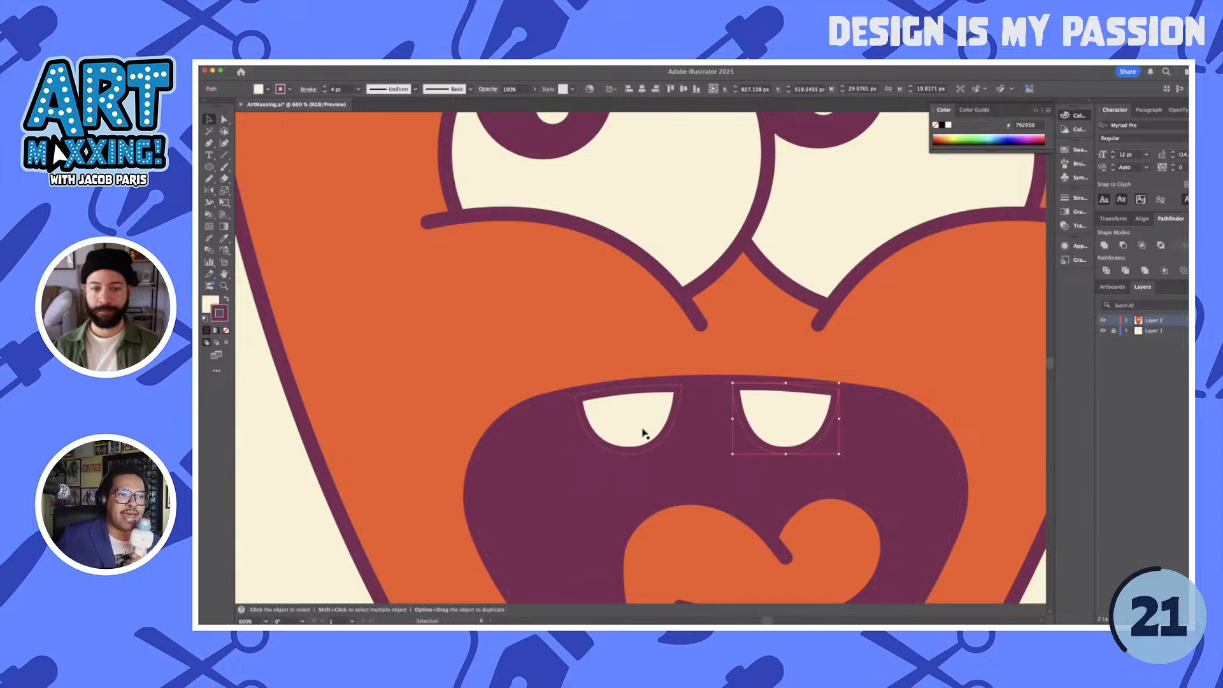
left_click_drag(643, 431, 647, 431)
scroll(695, 430, "down", 1)
scroll(695, 434, "down", 1)
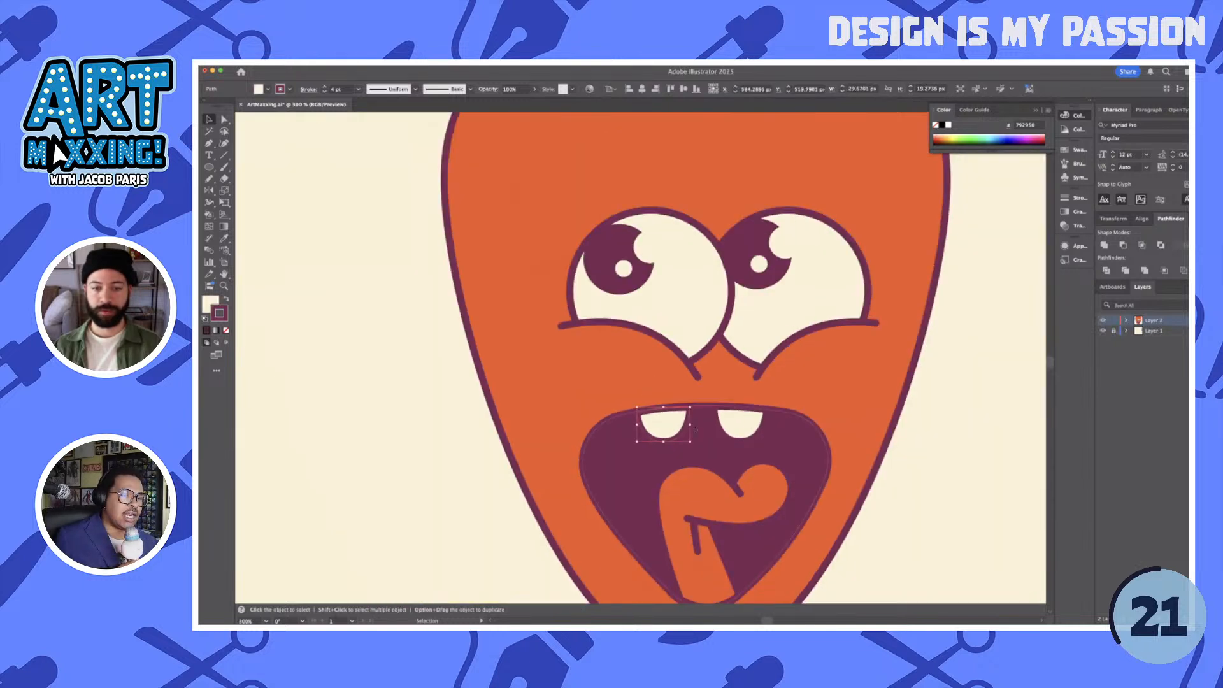
left_click(908, 472)
scroll(905, 472, "down", 1)
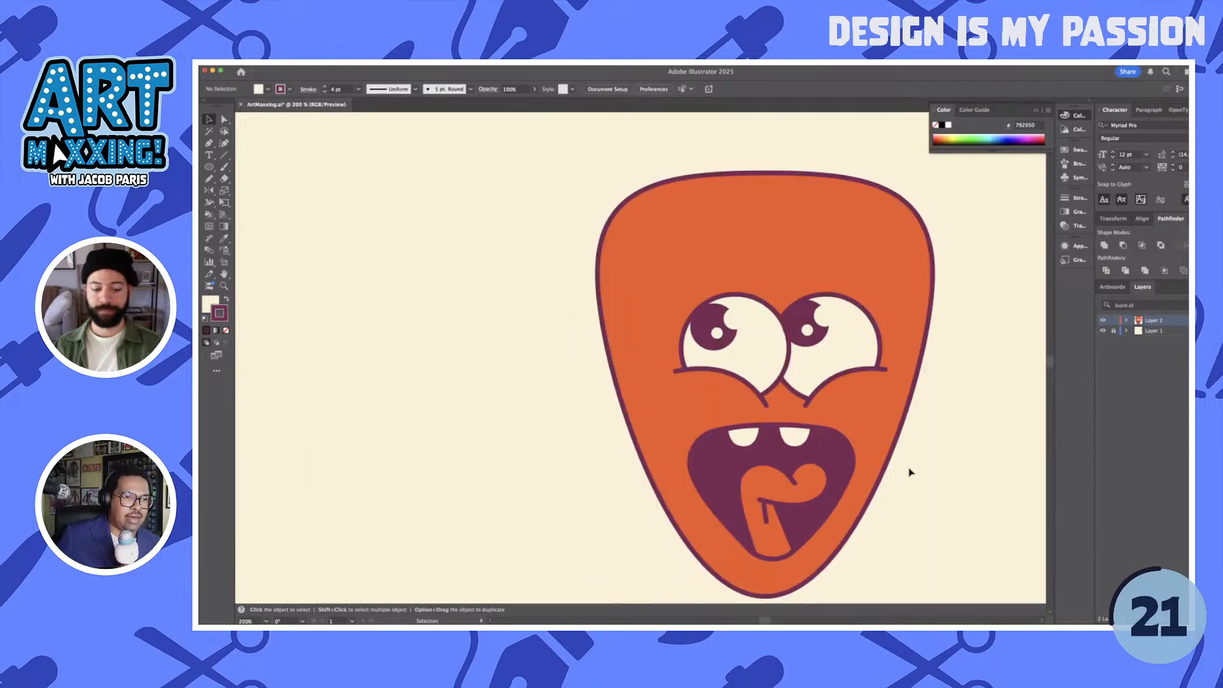
- Draw an upright ellipse about 13 px wide and 25 px high right of the right eye, filled with the palette's golden yellow
key("l")
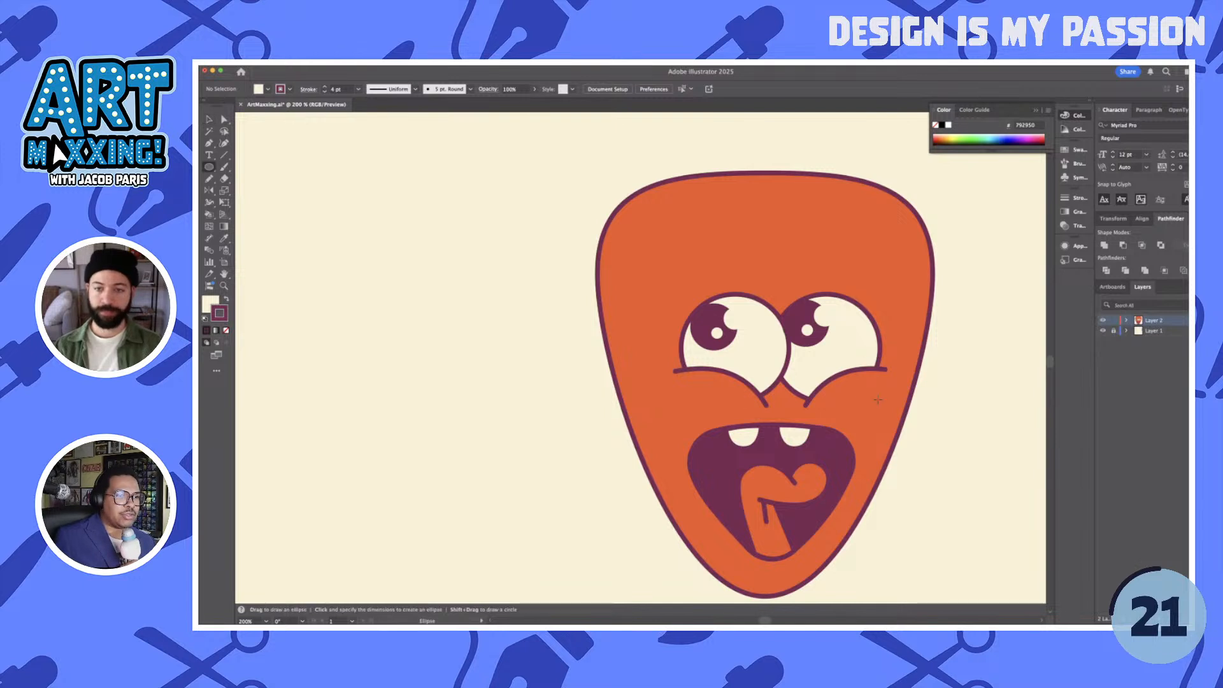
left_click_drag(892, 283, 909, 313)
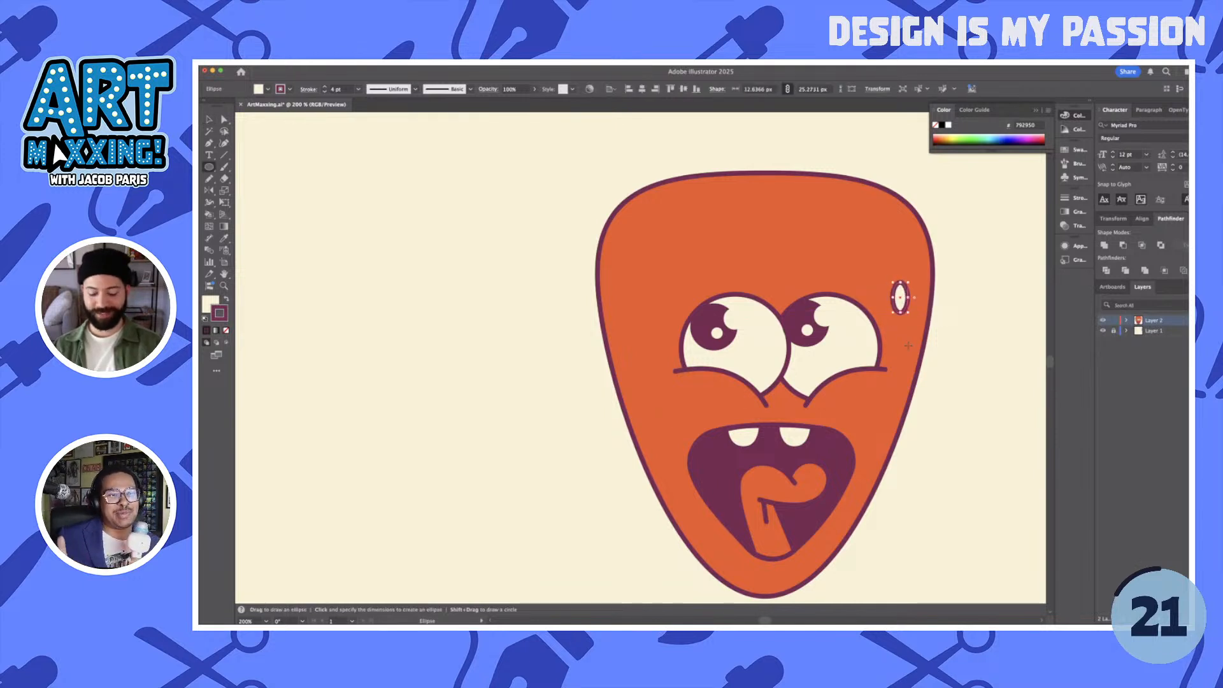
key("i")
scroll(915, 375, "down", 2)
key("super+0")
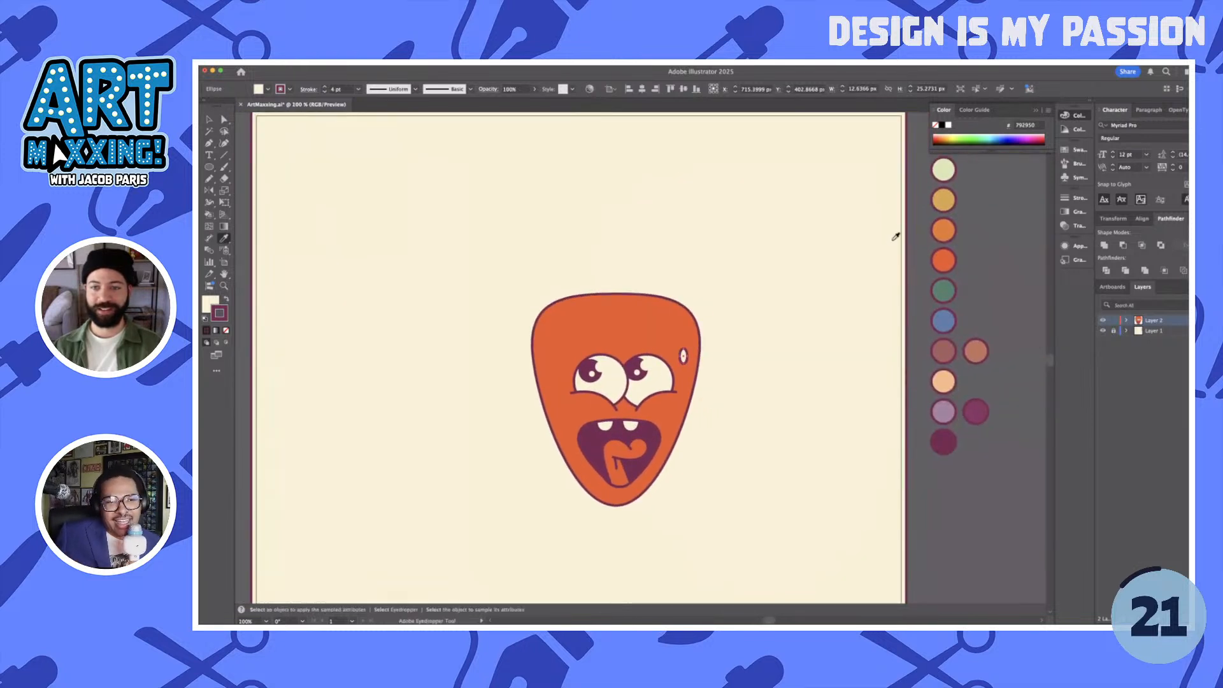
left_click(943, 200)
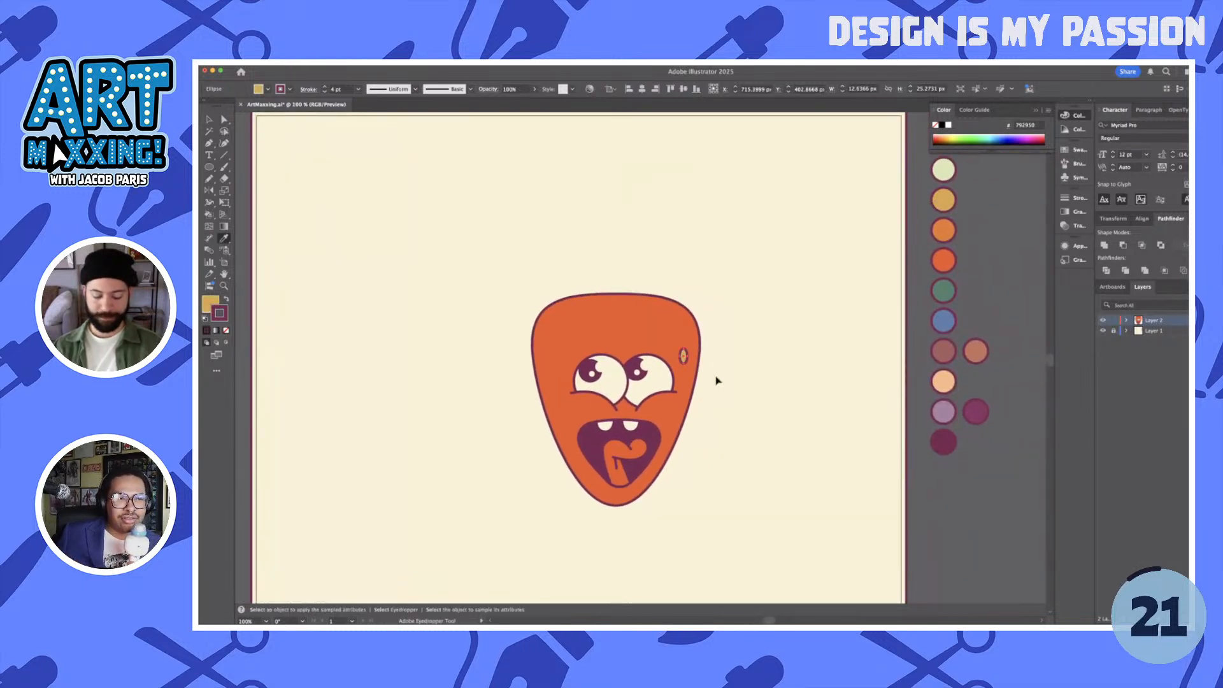
key("v")
key("super+equal")
key("super+equal")
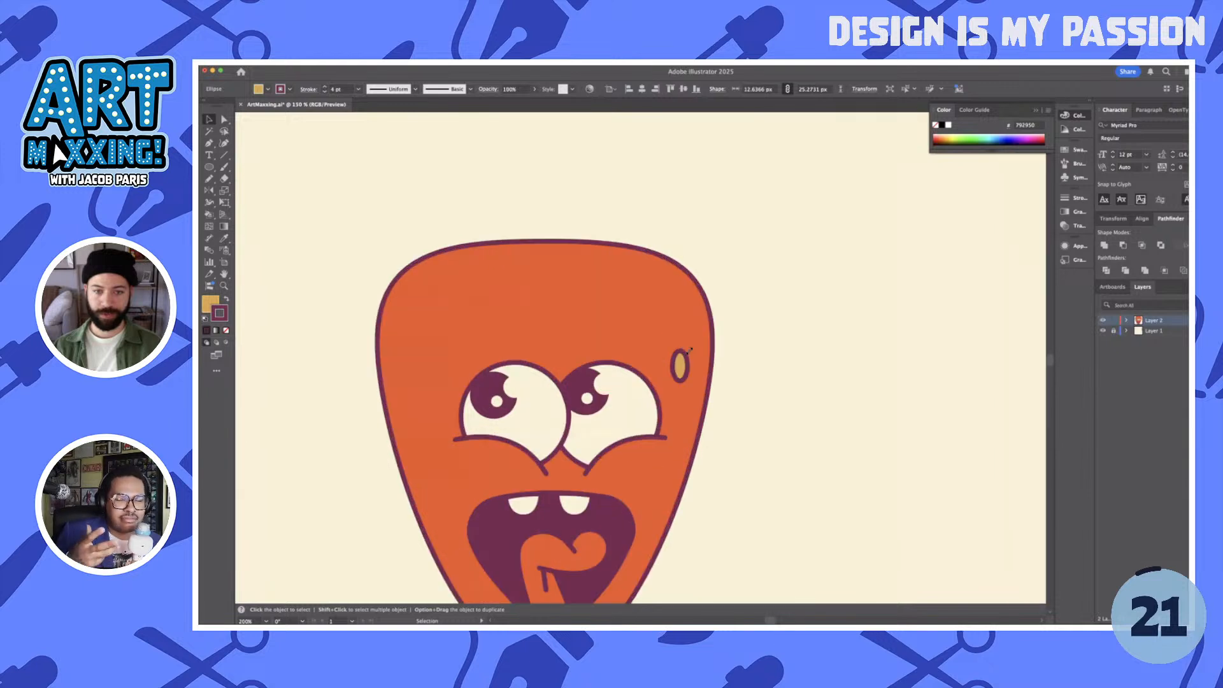
- Enlarge the yellow seed to about 14 by 29 px and place rotated copies on the right cheek, right head edge and upper forehead
left_click_drag(690, 348, 679, 476)
left_click(735, 402)
left_click_drag(691, 467, 695, 471)
left_click_drag(680, 362, 612, 309)
left_click_drag(794, 373, 869, 336)
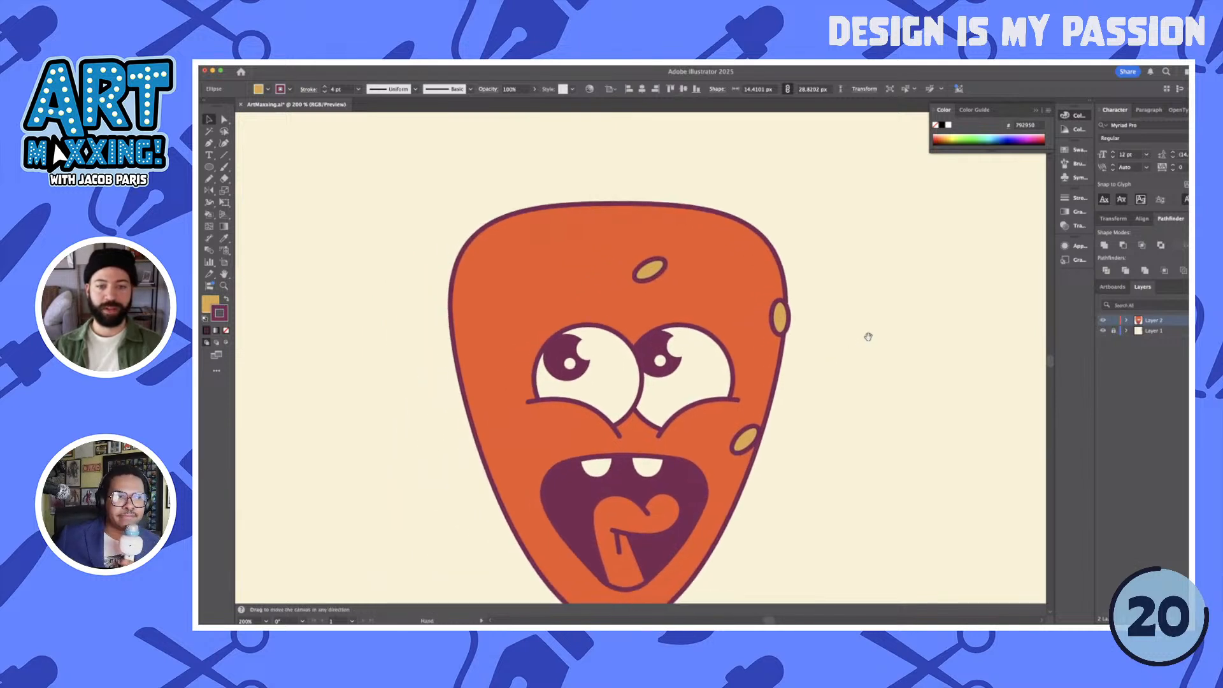
left_click_drag(652, 276, 522, 274)
key("o")
key("super+z")
key("v")
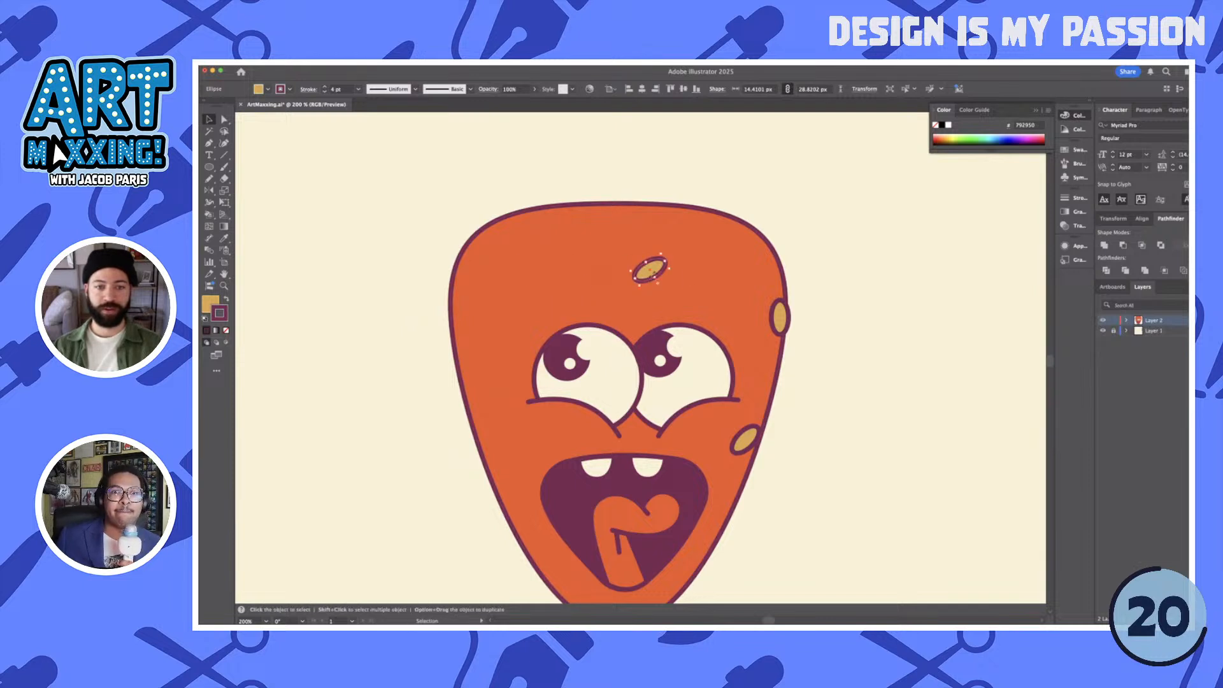
- Place rotated seed copies on the upper-left forehead, beside and below the left eye, and across the head's lower-left outline
left_click(833, 292)
left_click_drag(657, 275, 544, 432)
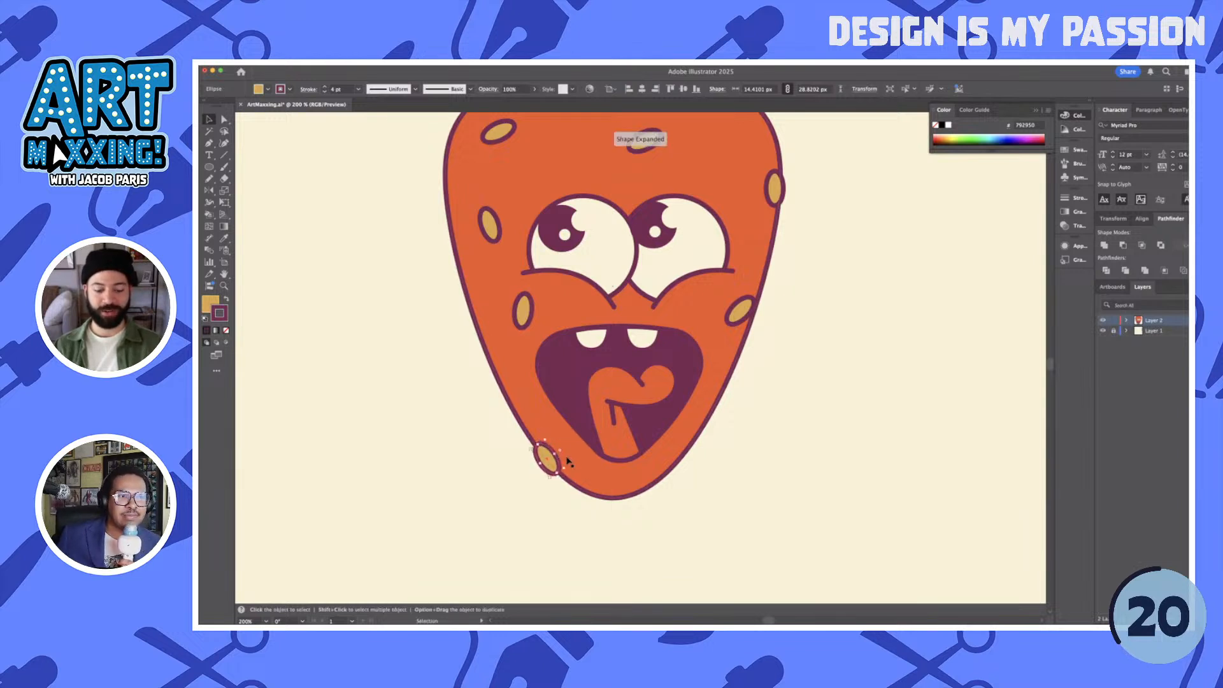
left_click_drag(552, 465, 554, 464)
left_click(778, 488)
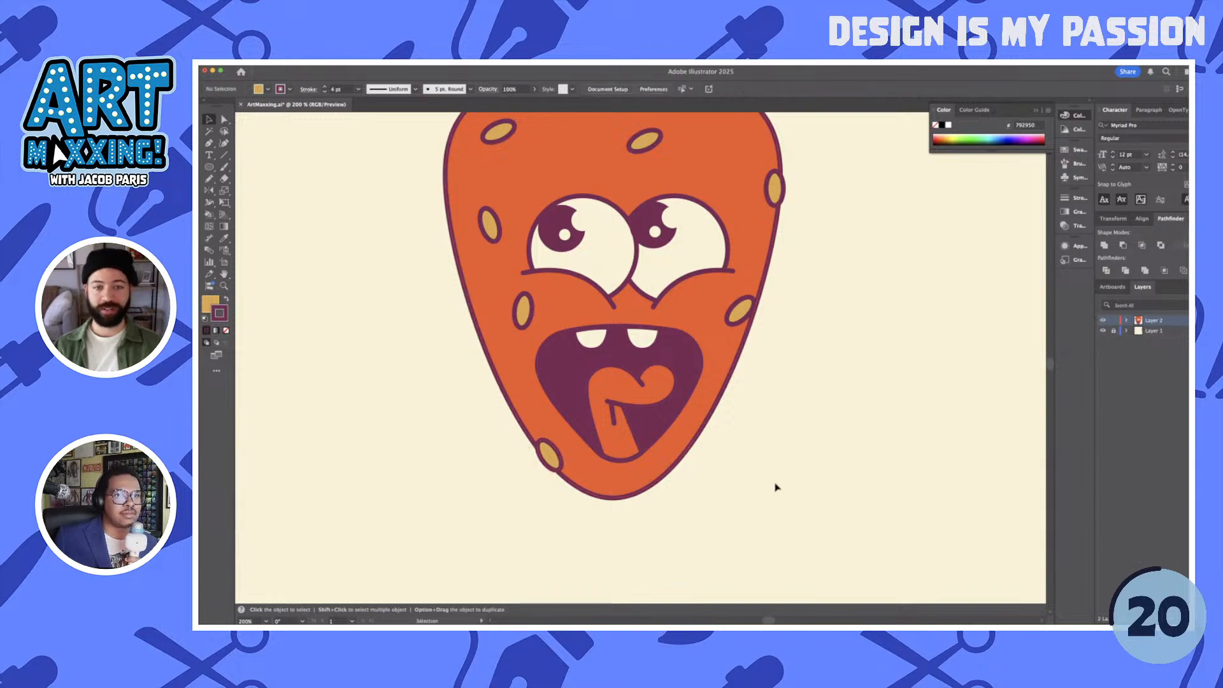
- Nudge the right cheek seed slightly outward so it overlaps the head's outline
scroll(776, 487, "down", 1)
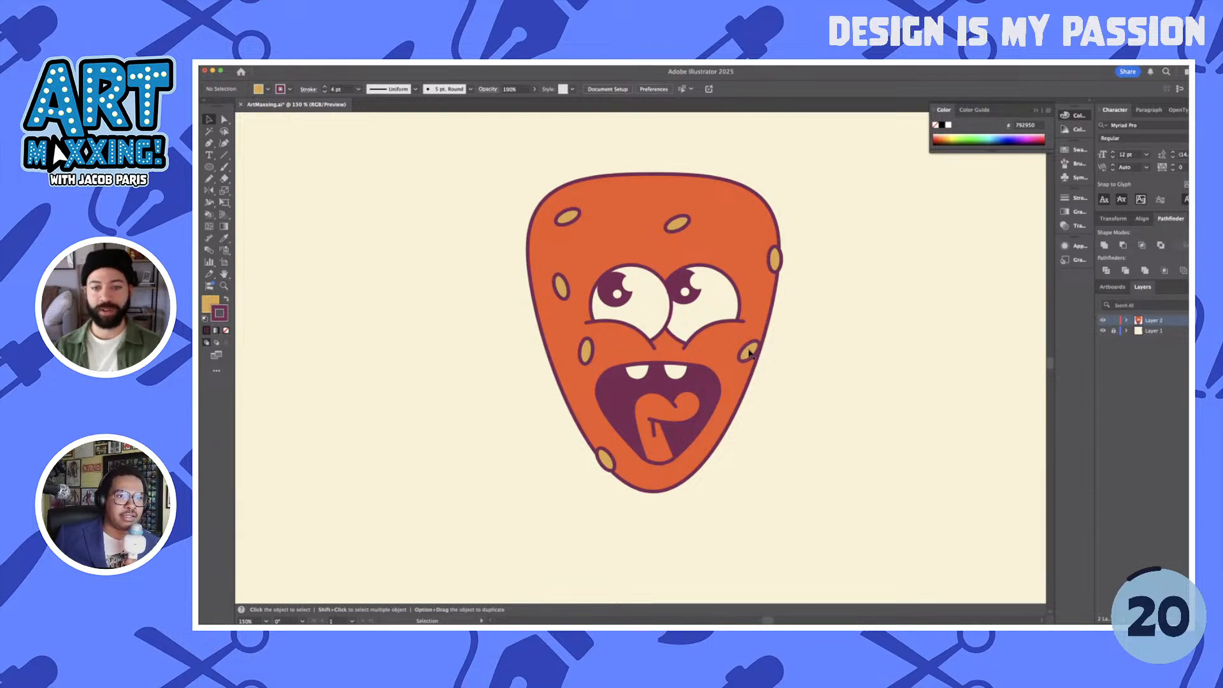
scroll(769, 367, "up", 2)
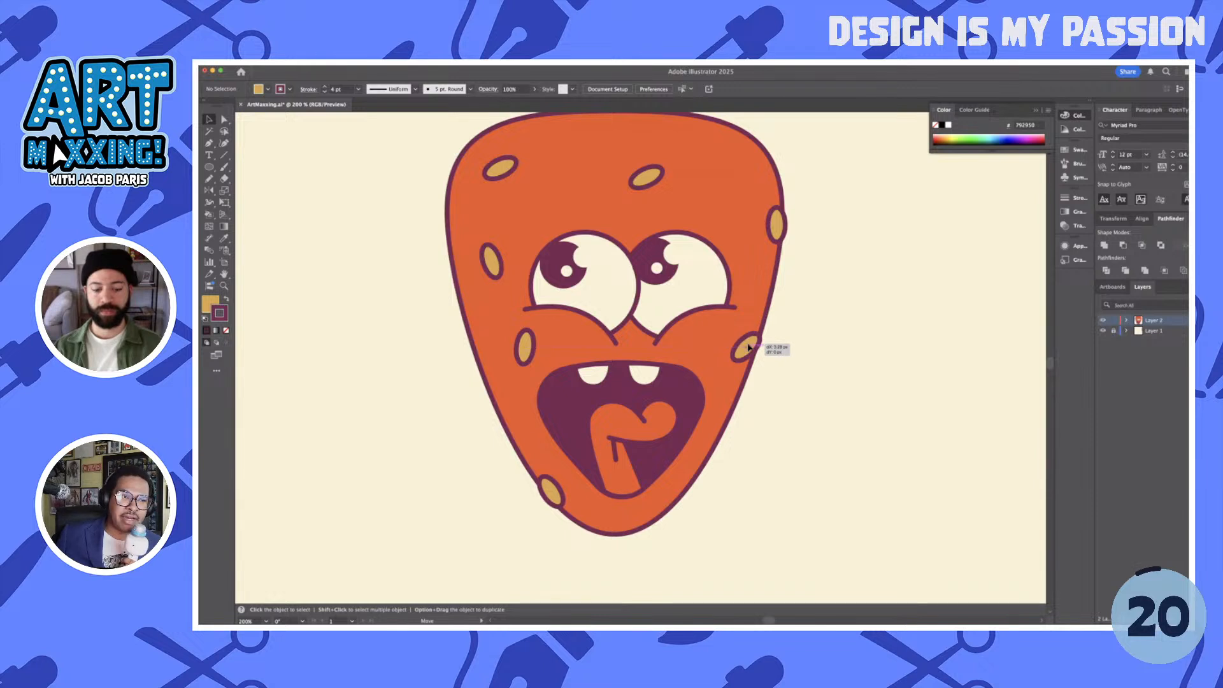
left_click(747, 348)
left_click(832, 387)
scroll(831, 388, "down", 2)
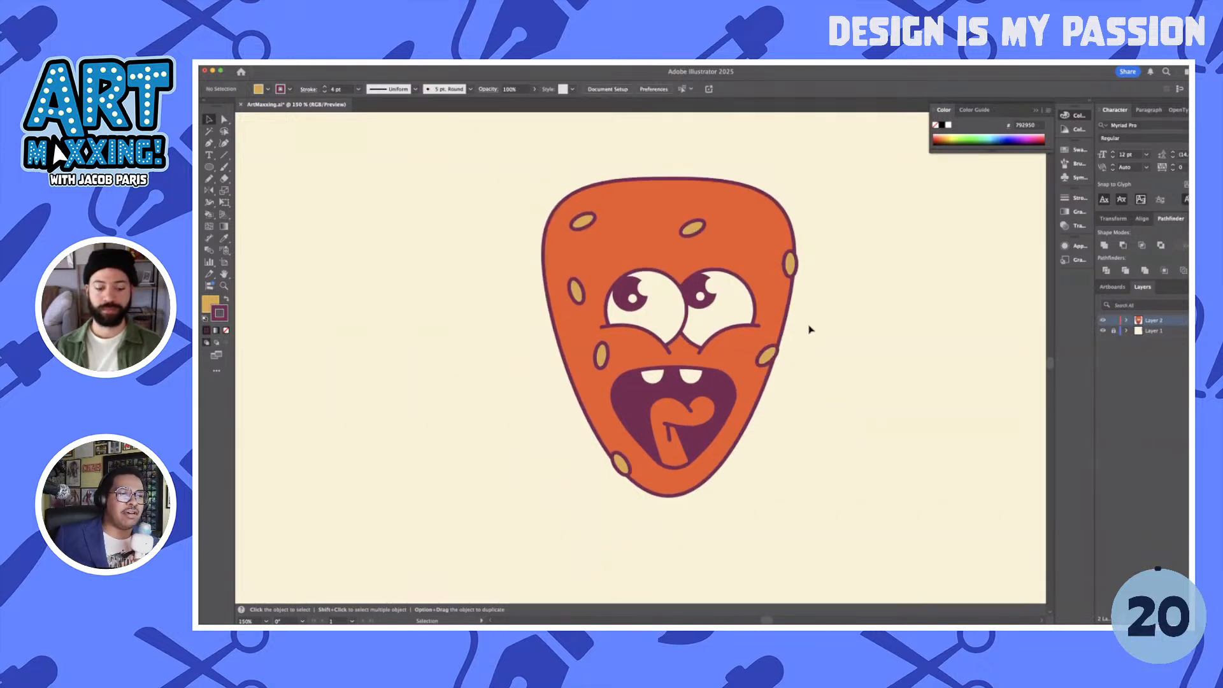
key("p")
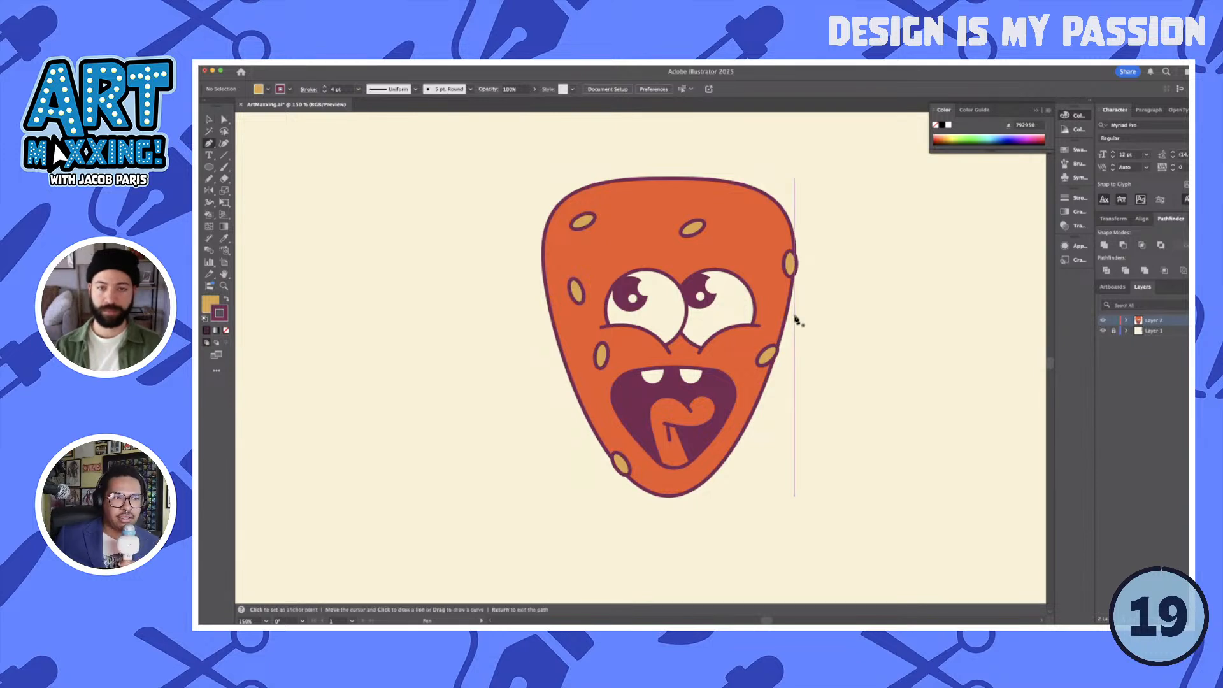
left_click(716, 237)
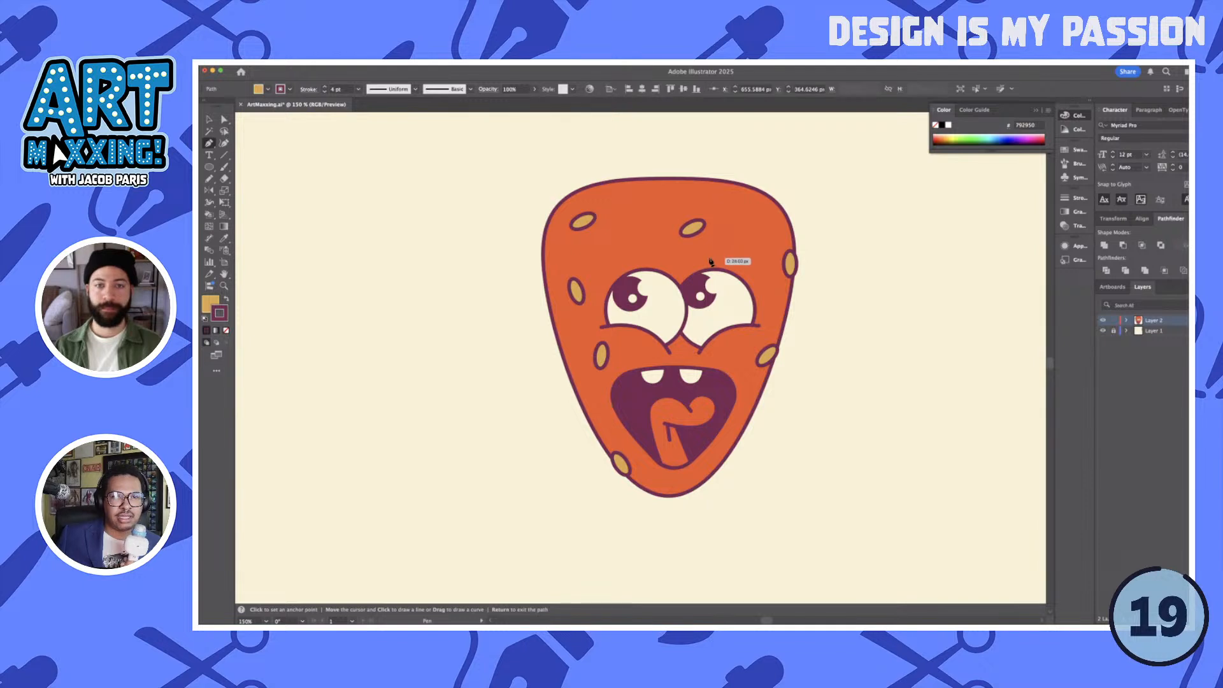
left_click(709, 258)
key("super+z")
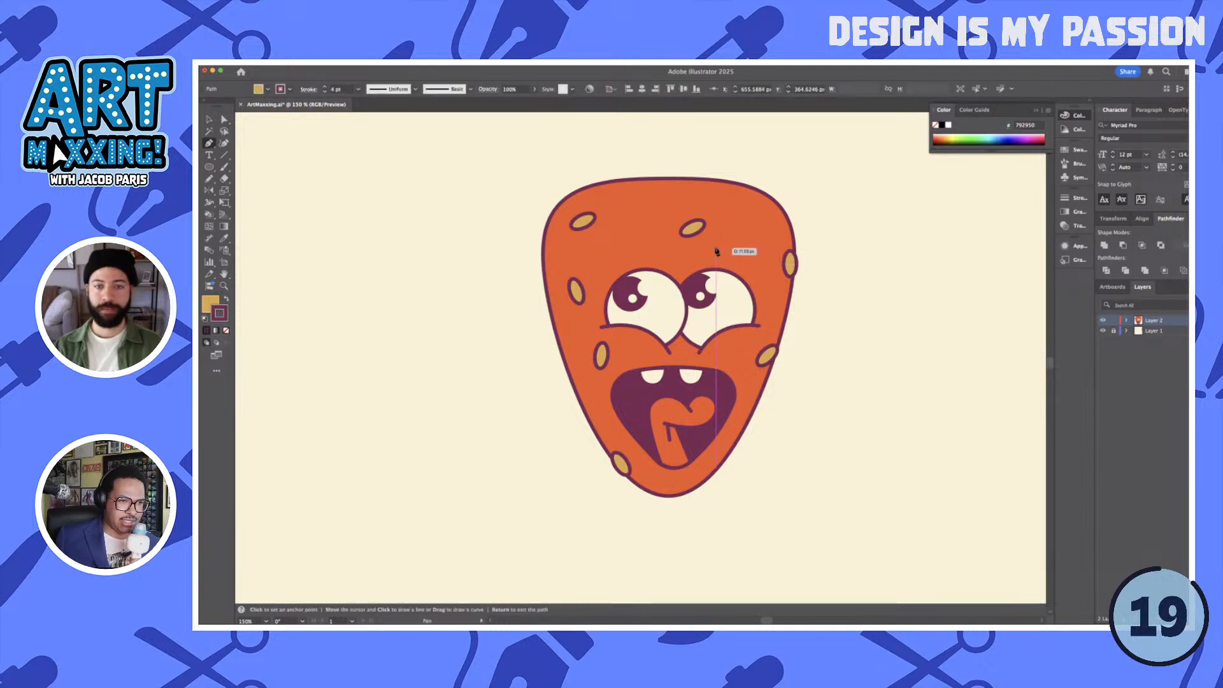
left_click(754, 258)
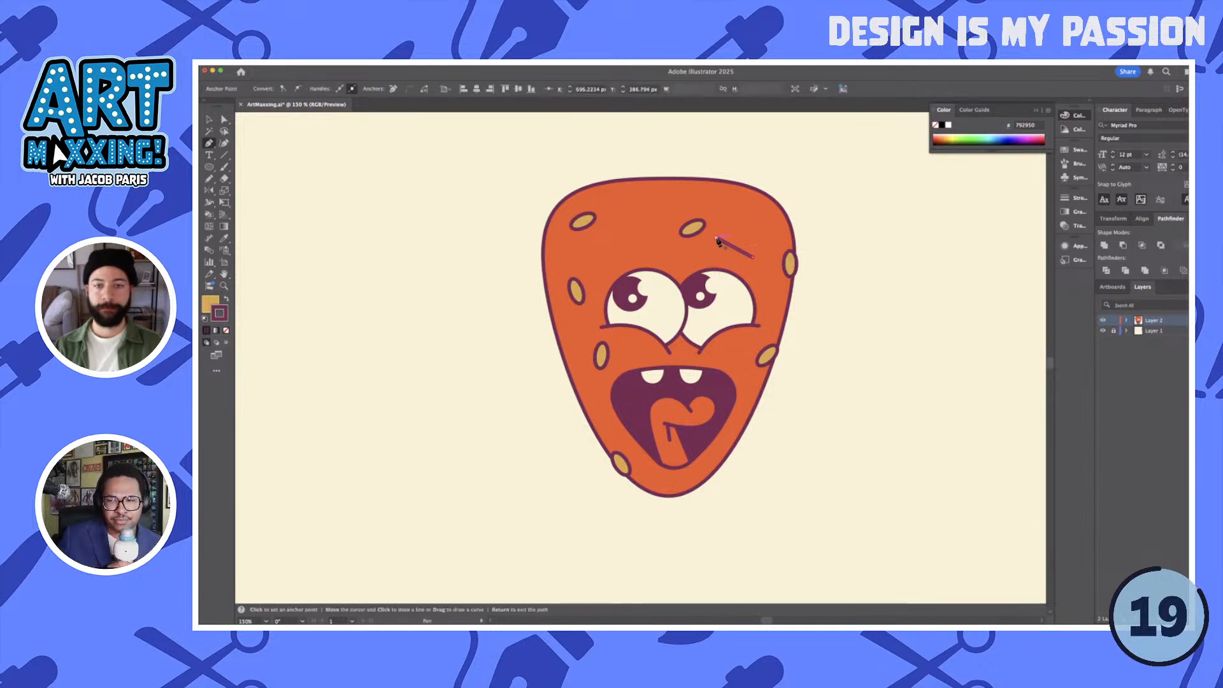
mouse_move(737, 249)
left_mouse_down()
mouse_move(742, 238)
mouse_move(729, 254)
mouse_move(737, 247)
left_mouse_up()
key("a")
key("super+z")
key("super+z")
key("super+z")
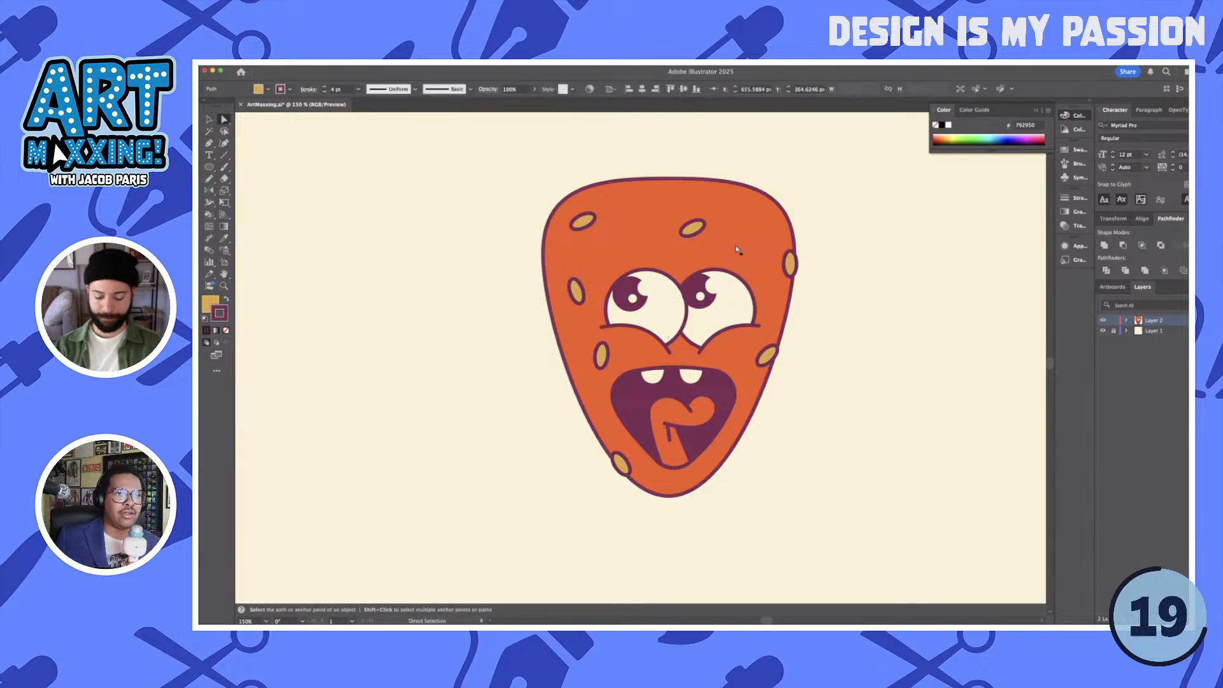
key("super+z")
- Draw a slanted closed triangle above the right eye with the Pen tool and fill it with the mouth's maroon
key("p")
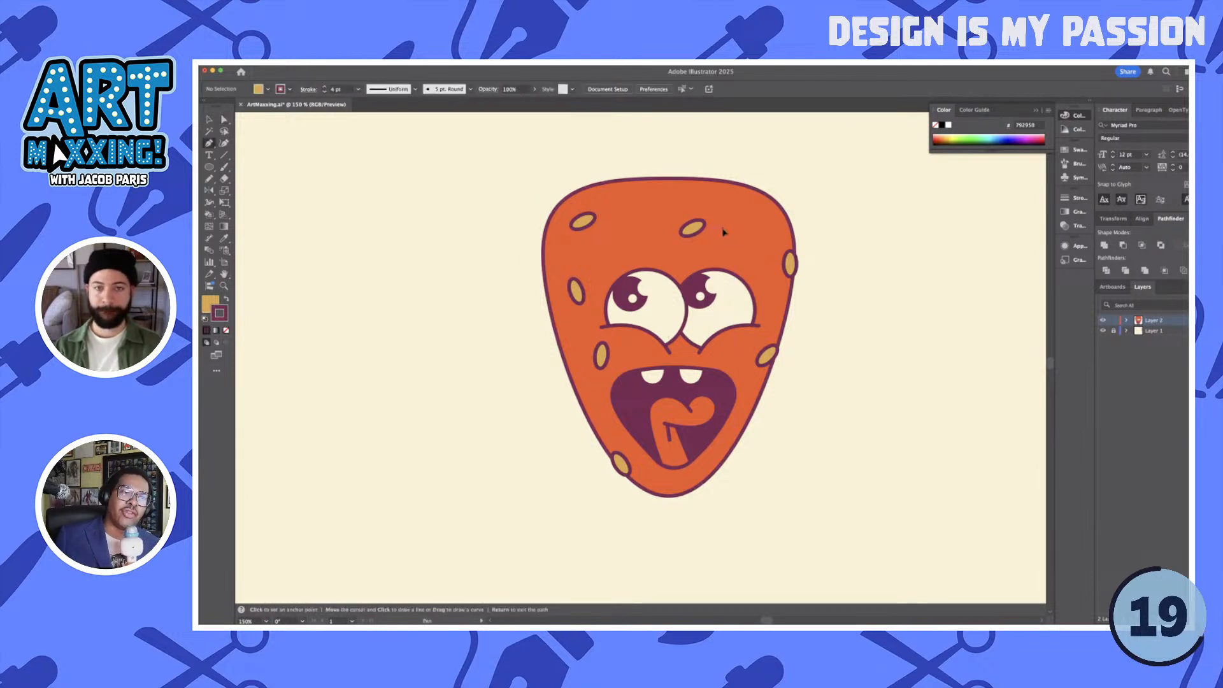
left_click(729, 251)
left_click(714, 251)
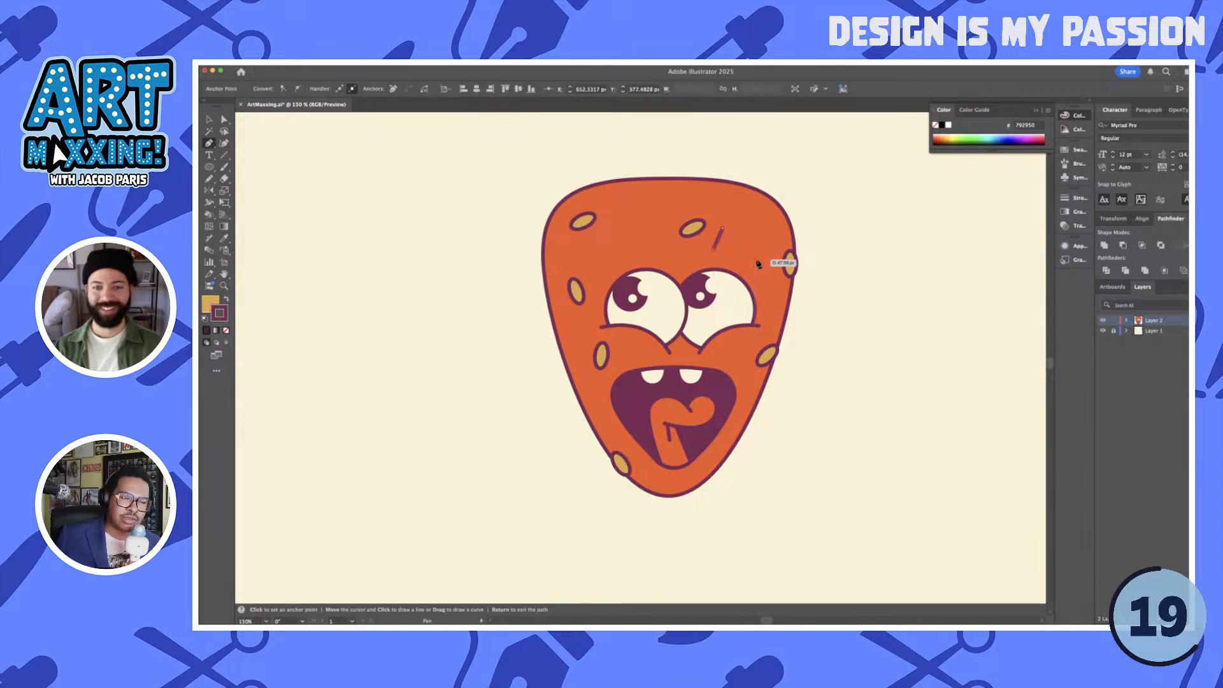
left_click(758, 261)
left_click(721, 228)
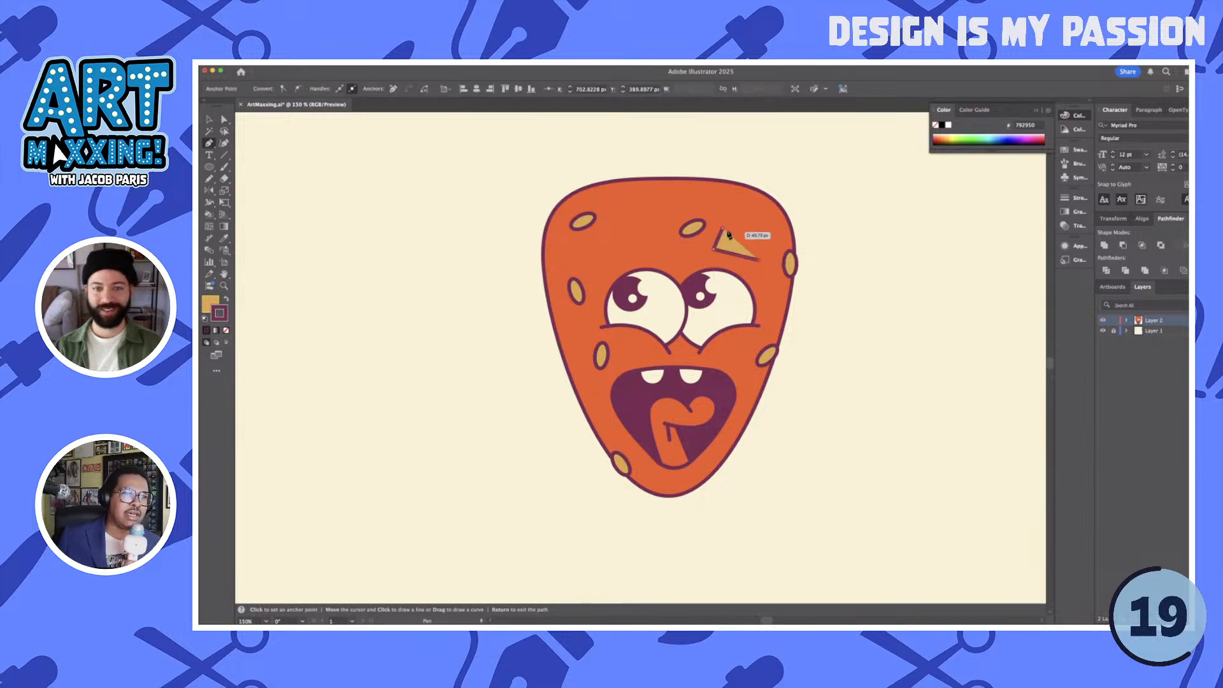
key("i")
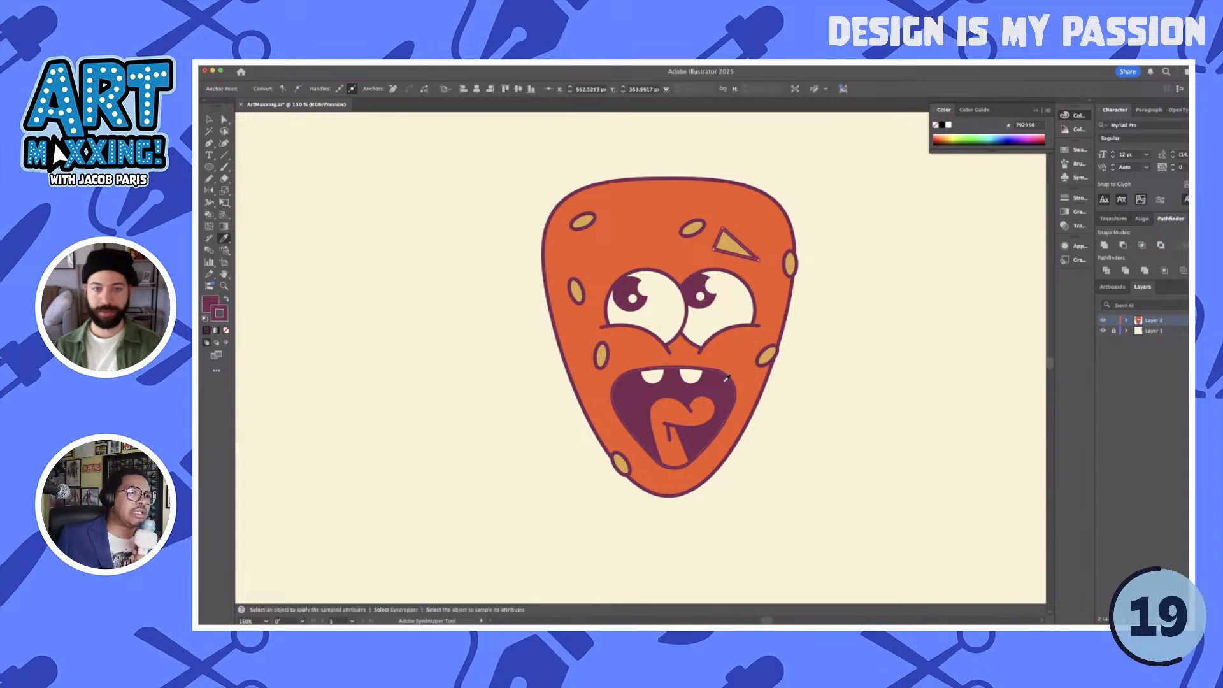
left_click(725, 385)
- Round the corners of the maroon triangle to form a soft, tapered eyebrow
key("a")
left_click(731, 247)
left_click_drag(725, 235, 746, 255)
key("v")
key("a")
left_click(852, 300)
key("v")
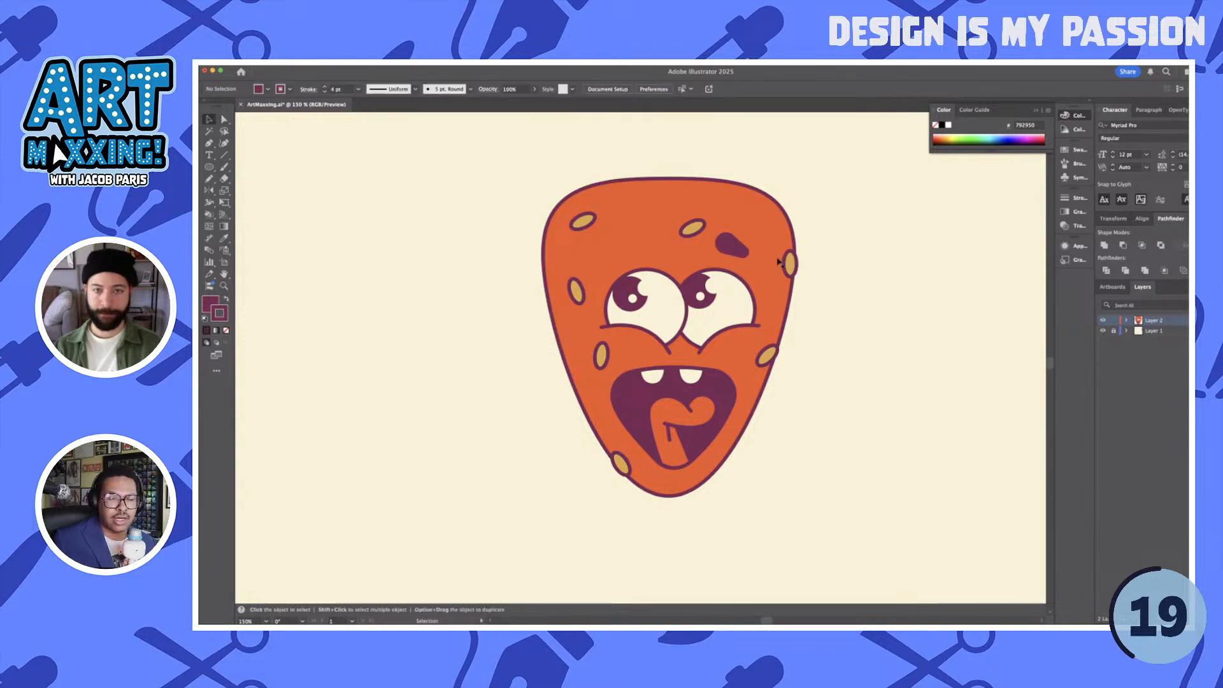
- Copy the eyebrow to above the left eye, reflect the copy horizontally and adjust its placement and tilt
left_click(735, 253)
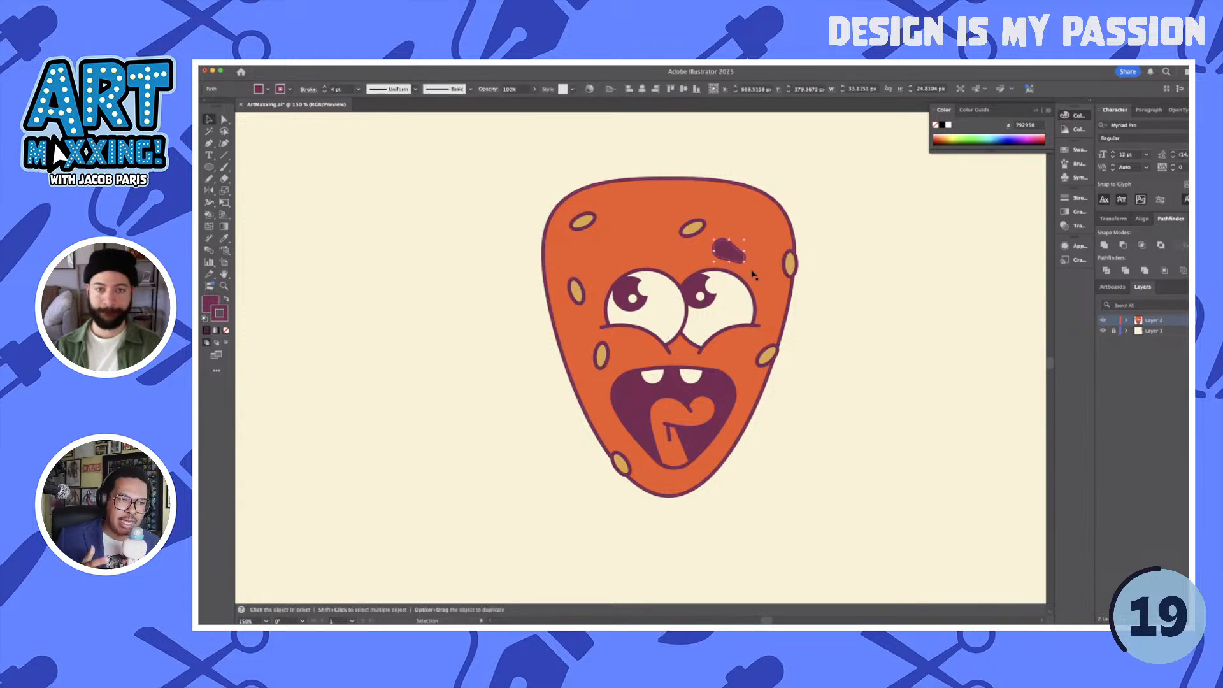
scroll(752, 276, "up", 1)
left_click_drag(744, 232, 606, 218)
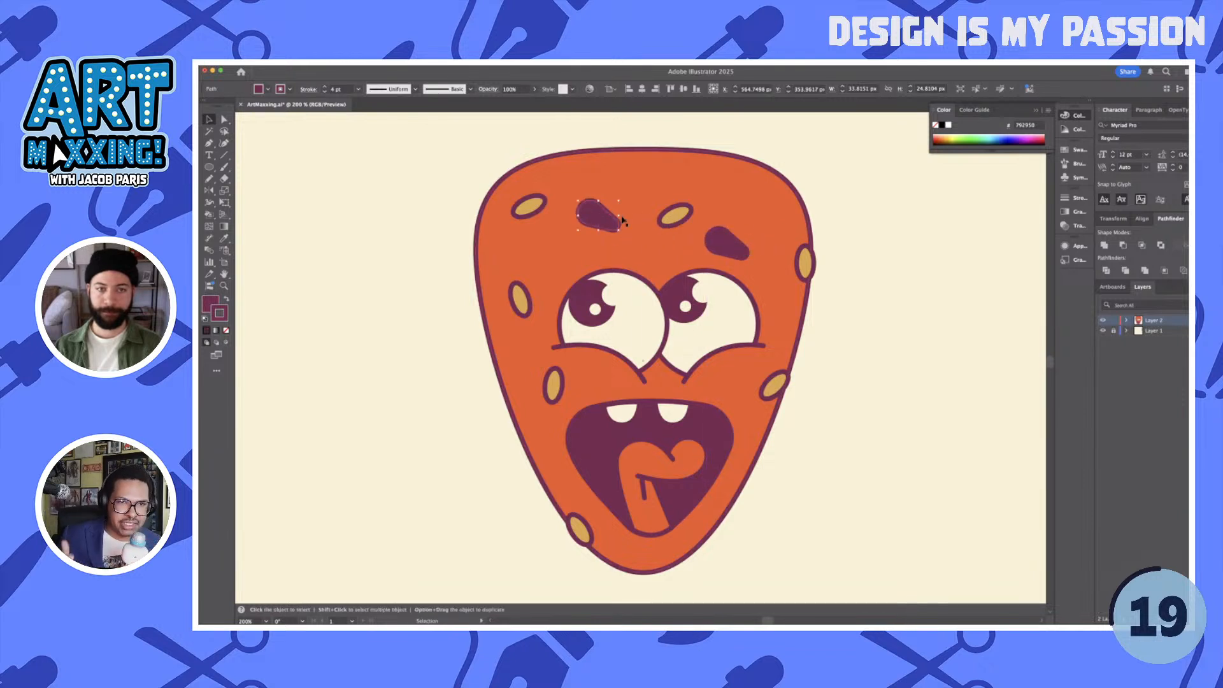
key("o")
key("Return")
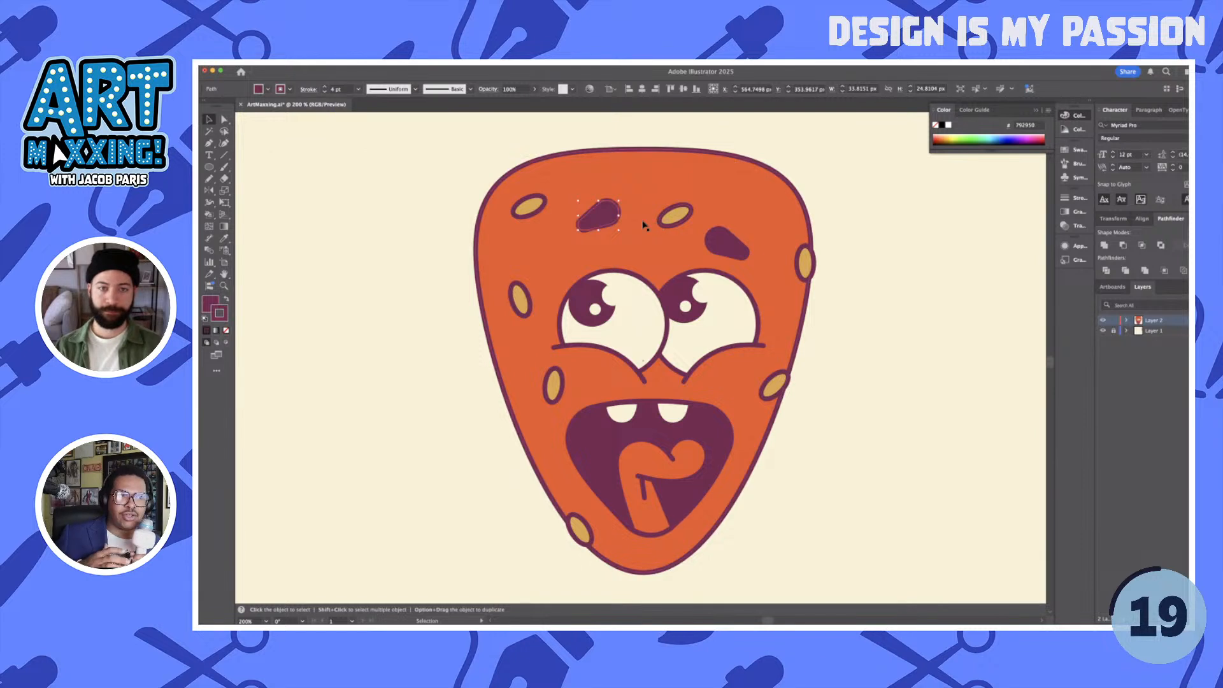
mouse_move(577, 230)
left_mouse_down()
mouse_move(571, 237)
mouse_move(590, 225)
mouse_move(580, 224)
left_mouse_up()
left_click(872, 295)
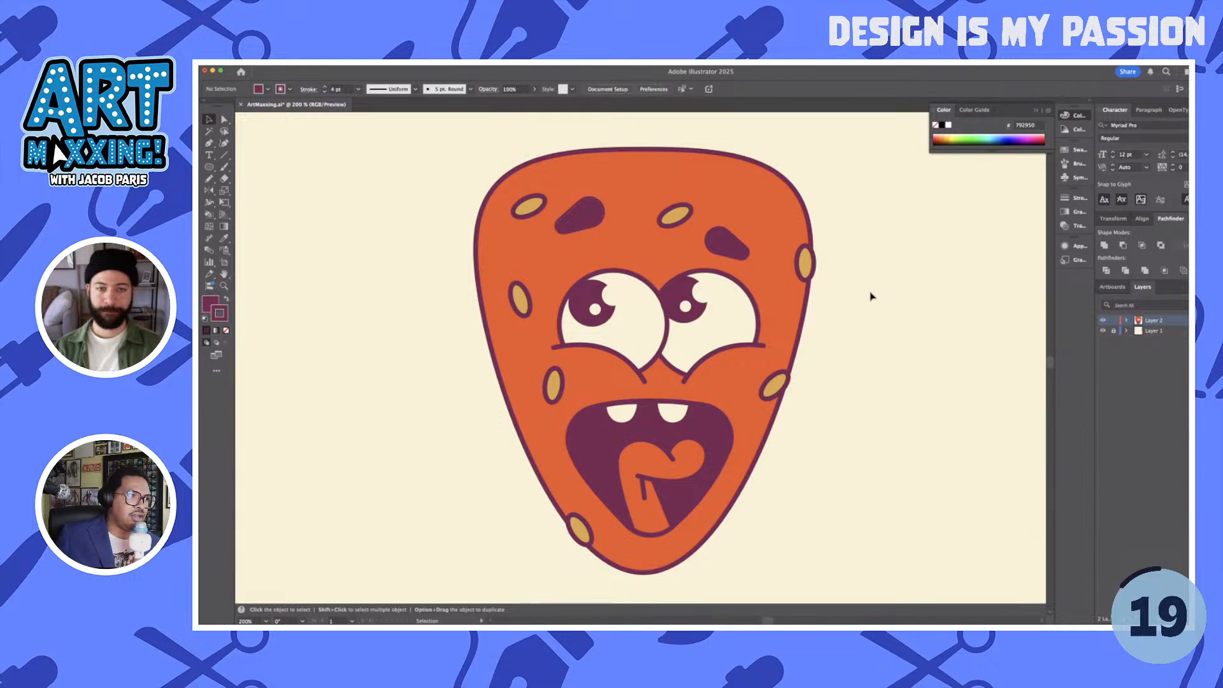
- Activate the Pencil tool and review its fidelity, fill and path-closing options, keeping them as set
scroll(871, 295, "down", 2)
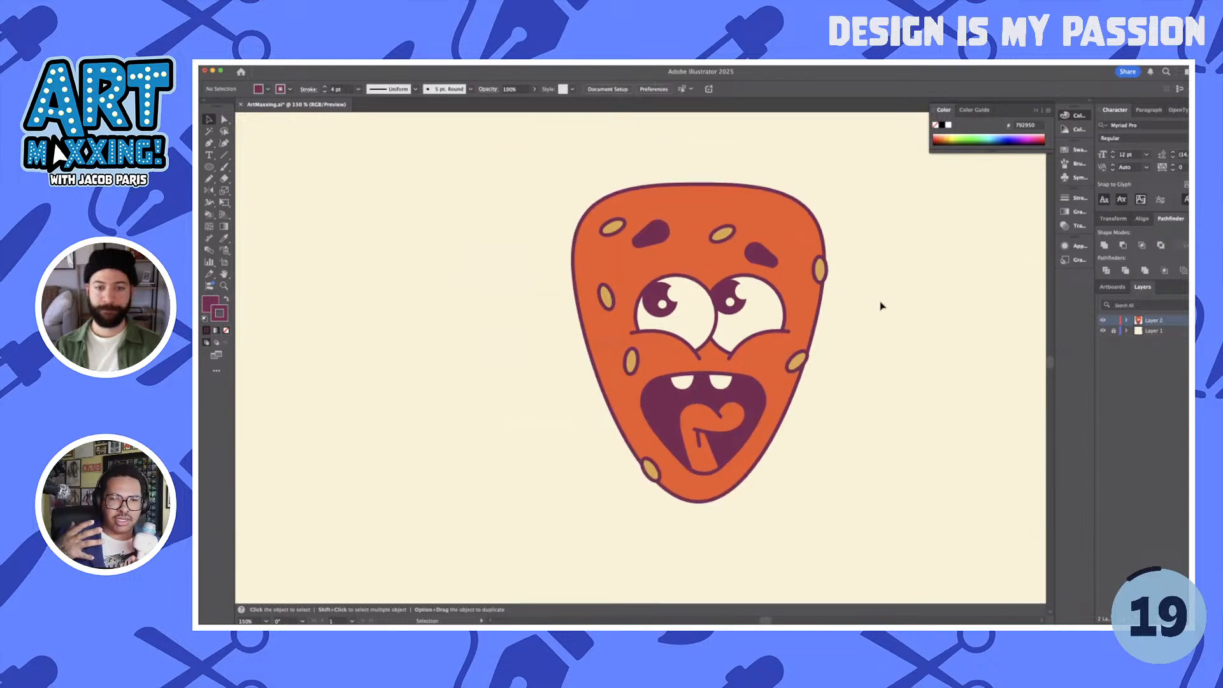
scroll(867, 318, "up", 3)
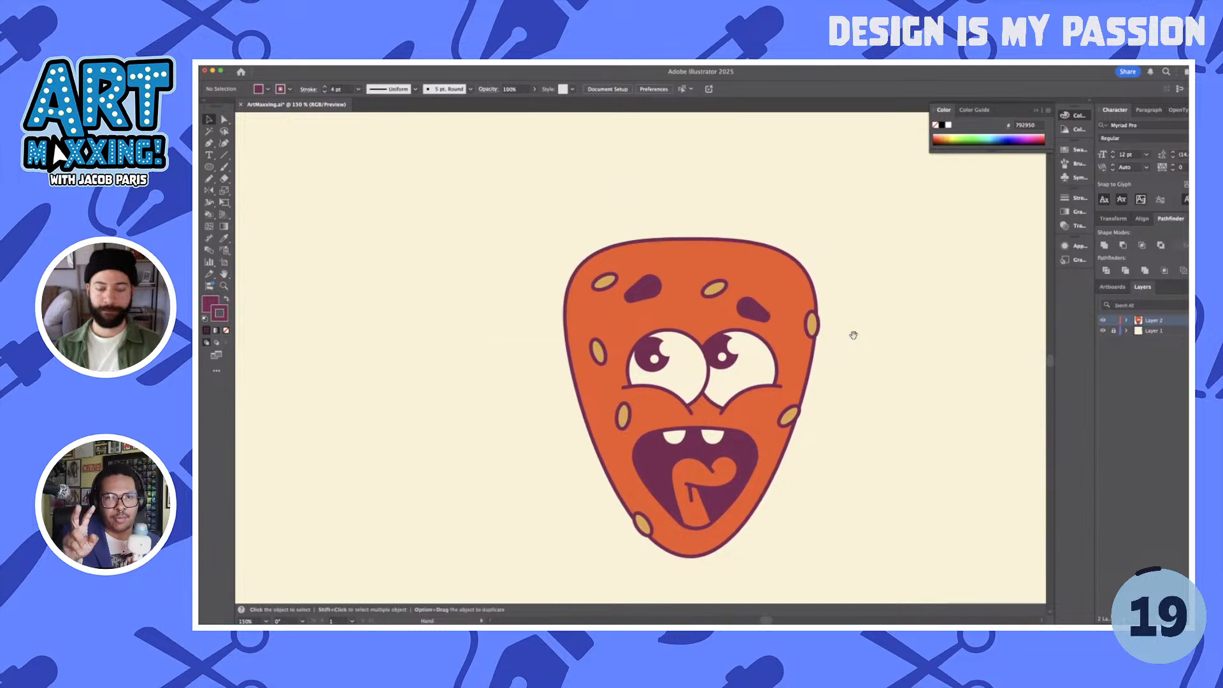
key("n")
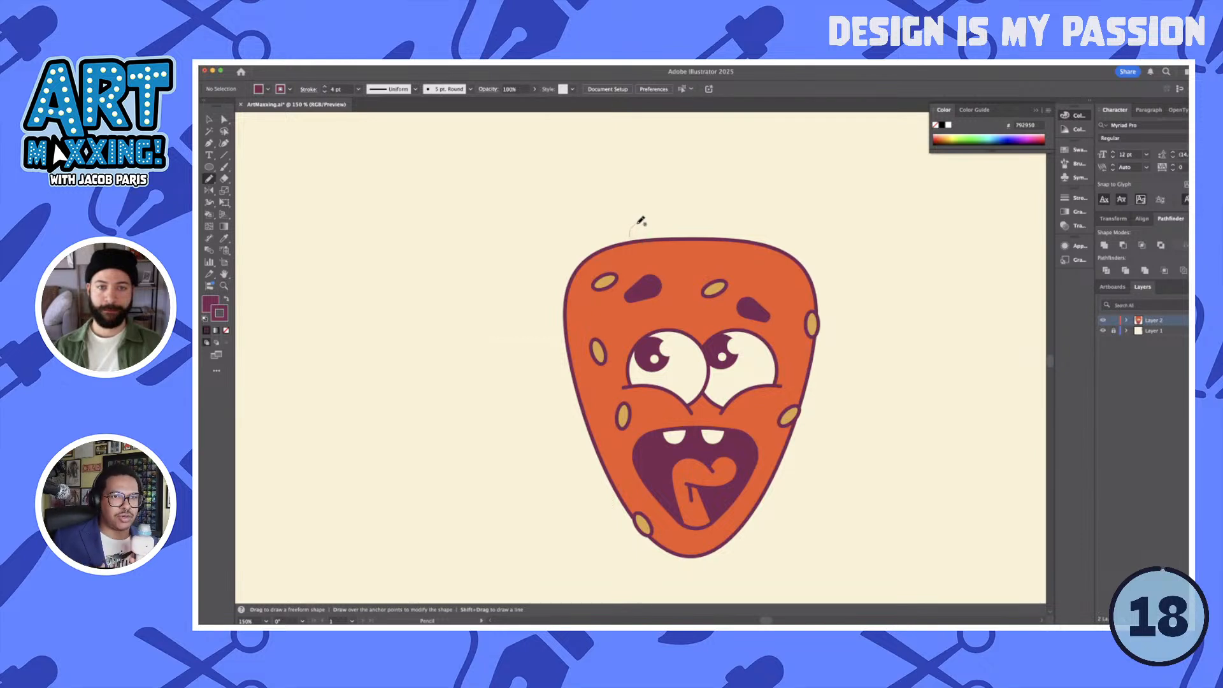
double_click(209, 178)
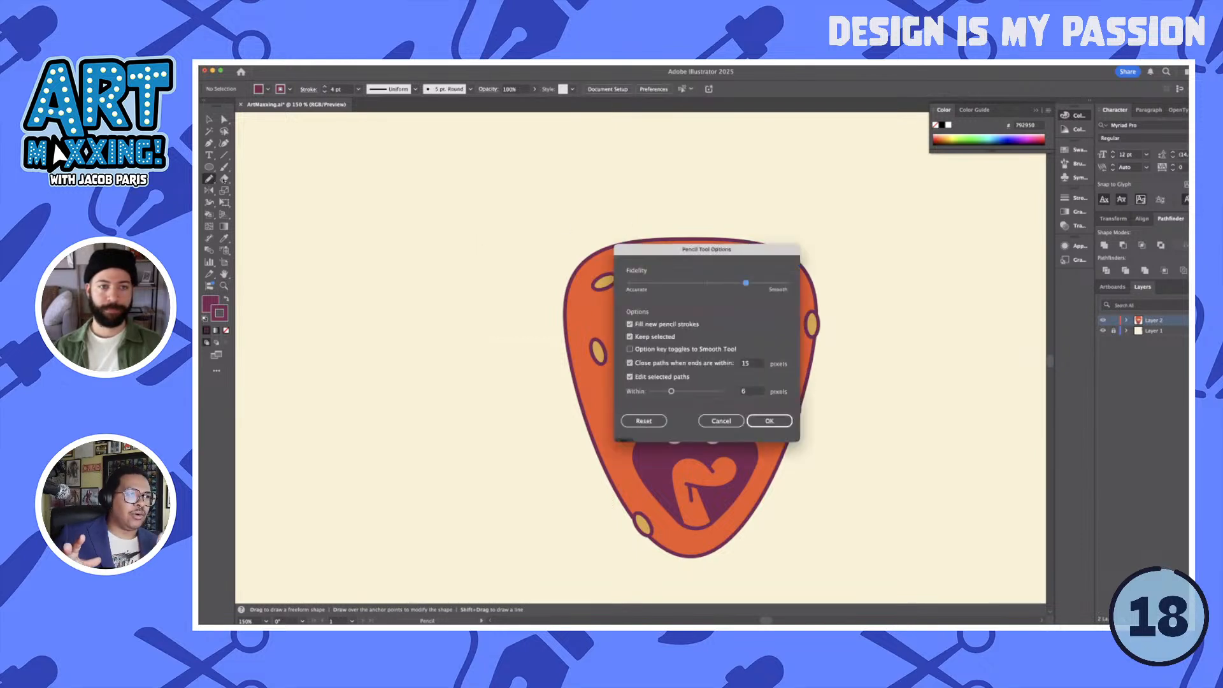
left_click(770, 421)
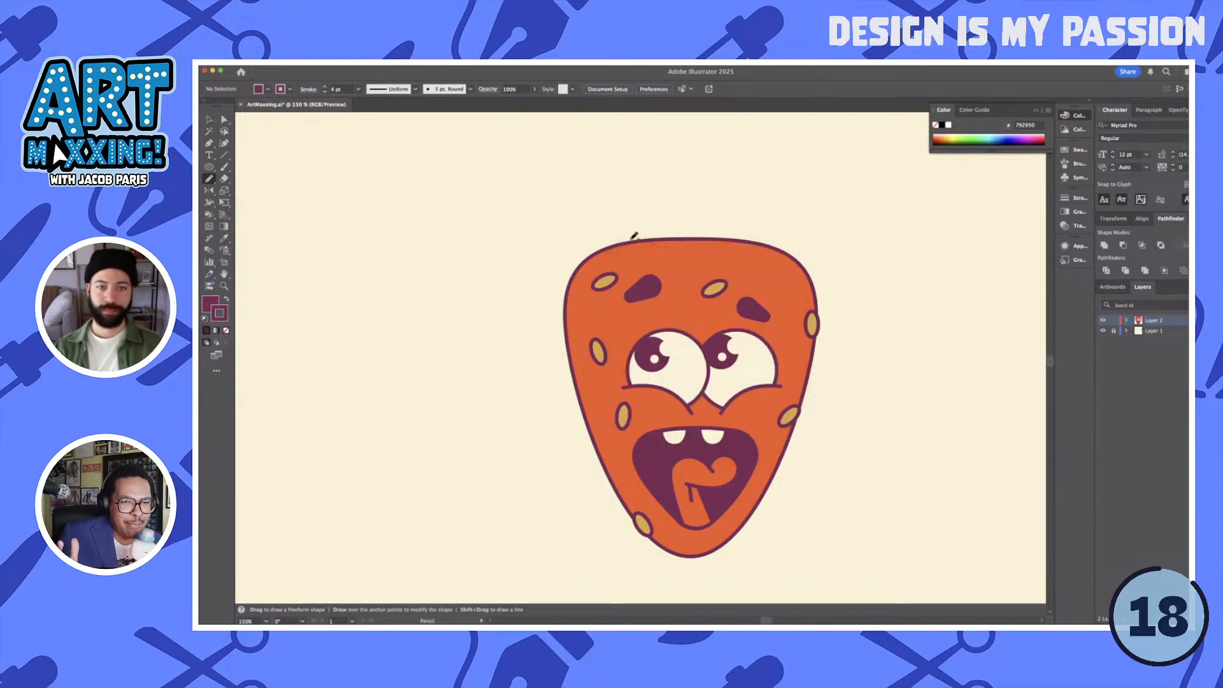
- Draw a two-tiered stem about 125 px wide on top of the head with the Pencil tool and send it behind the head
left_click_drag(634, 235, 636, 213)
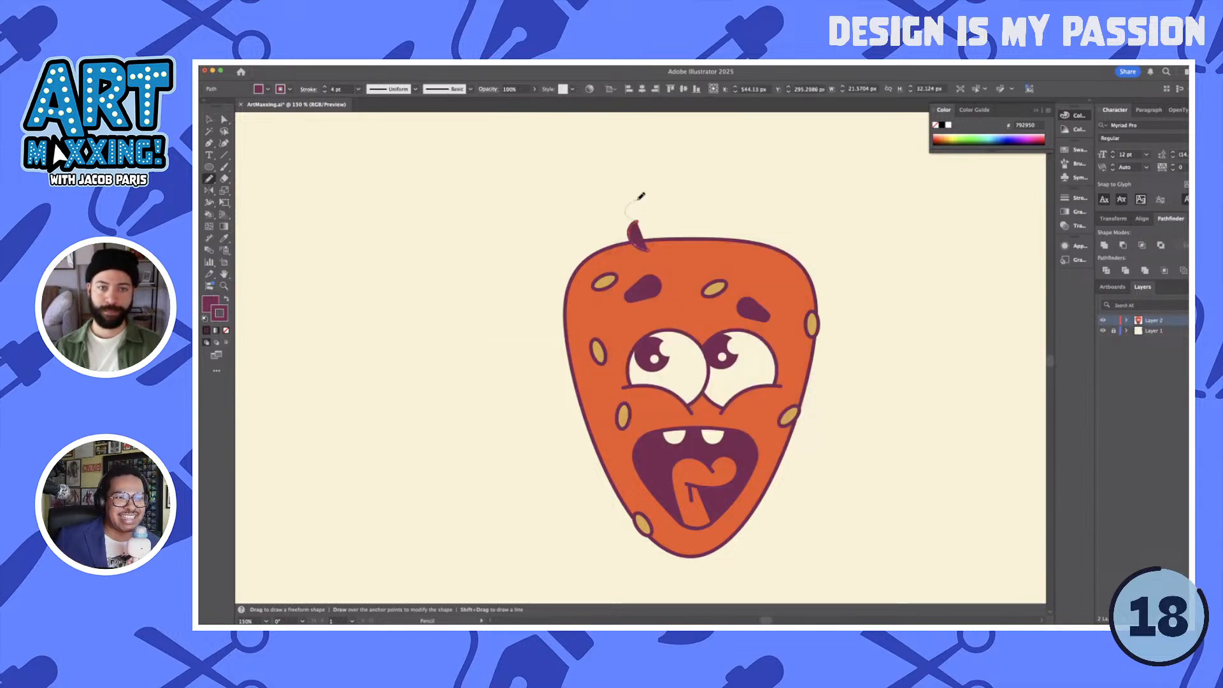
left_click_drag(727, 218, 725, 220)
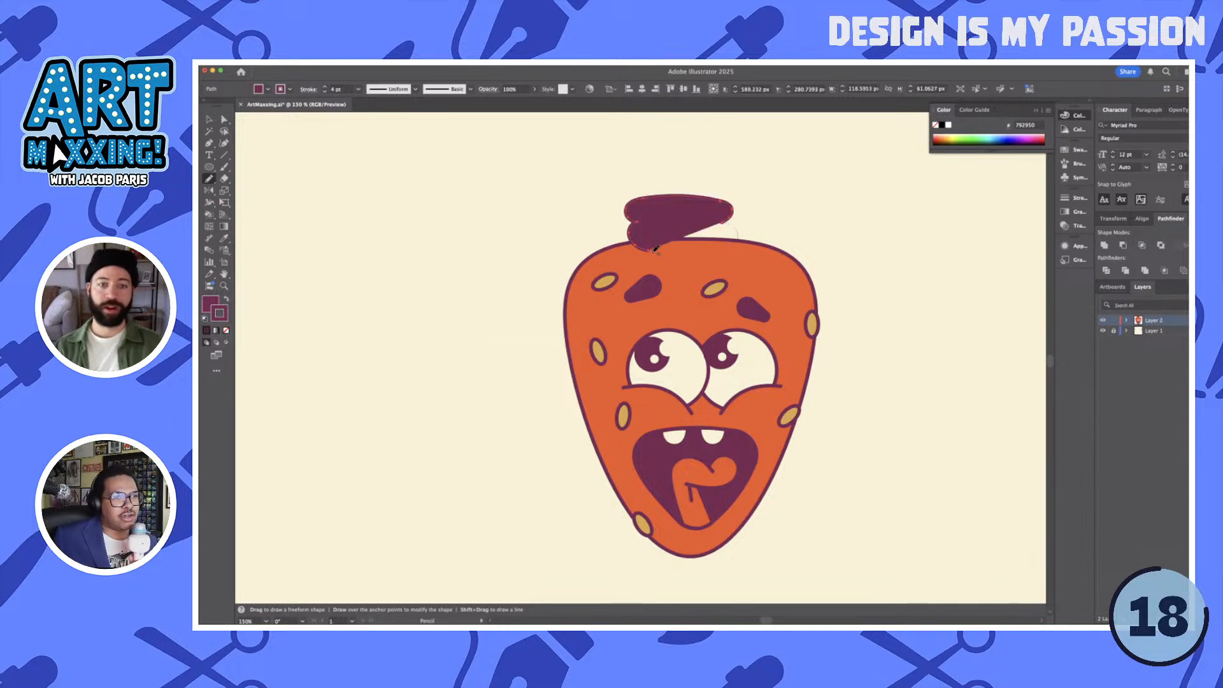
left_click_drag(656, 249, 655, 249)
key("super+shift+bracketleft")
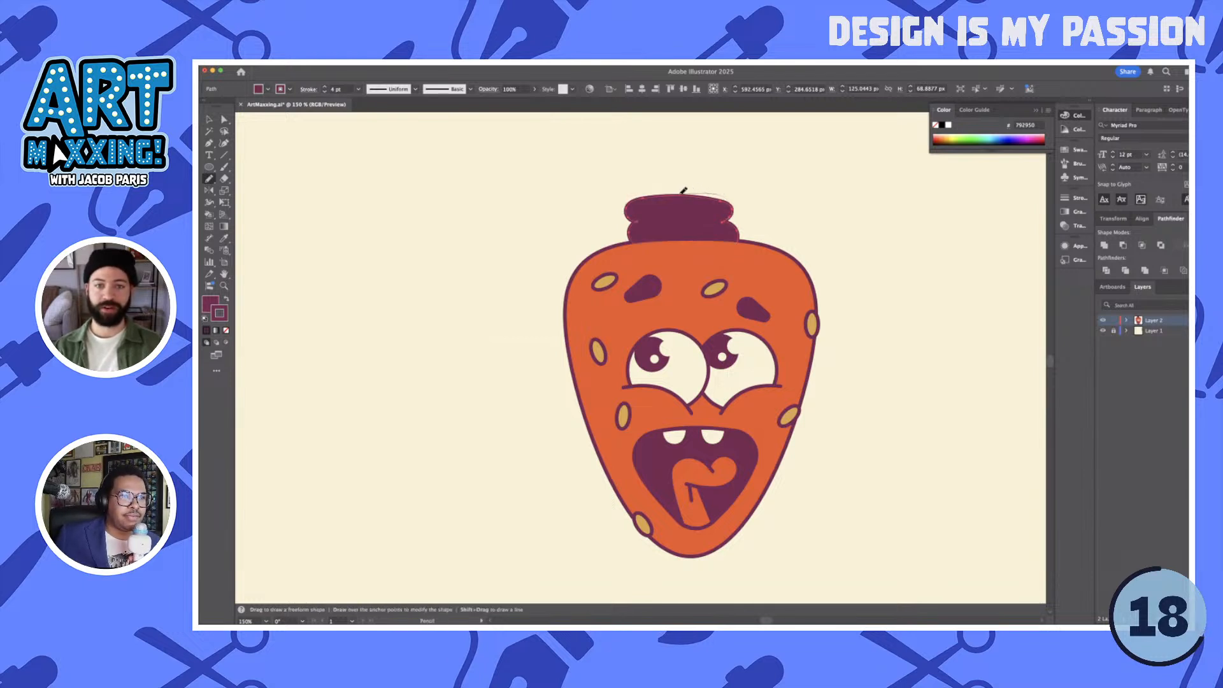
left_click_drag(647, 193, 650, 195)
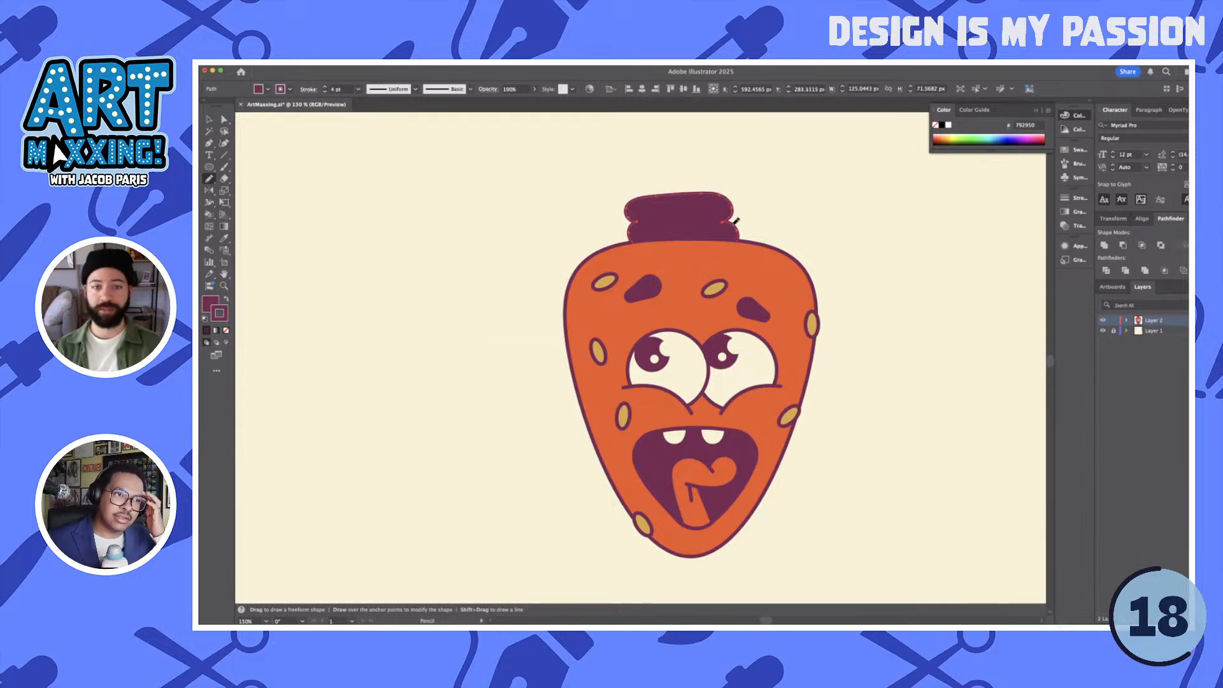
- Fill the stem with the seeds' yellow, then shift it slightly left and scale it down to about 112 px wide
key("v")
left_click_drag(684, 219, 674, 219)
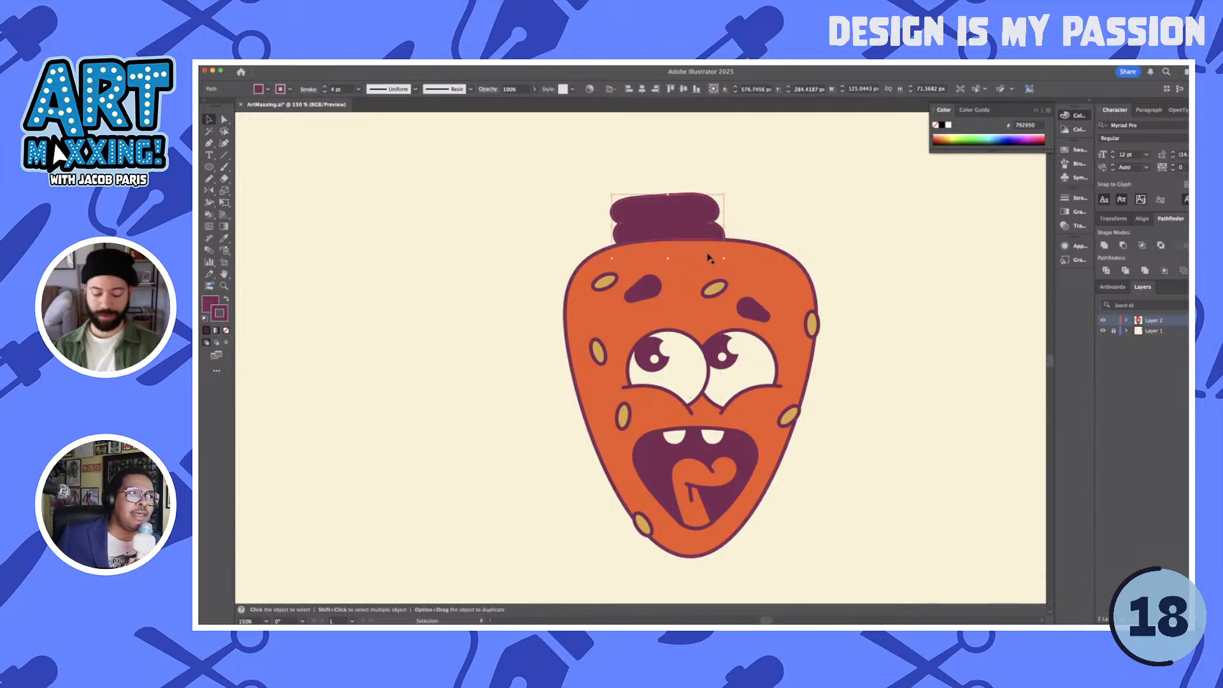
key("i")
left_click(719, 290)
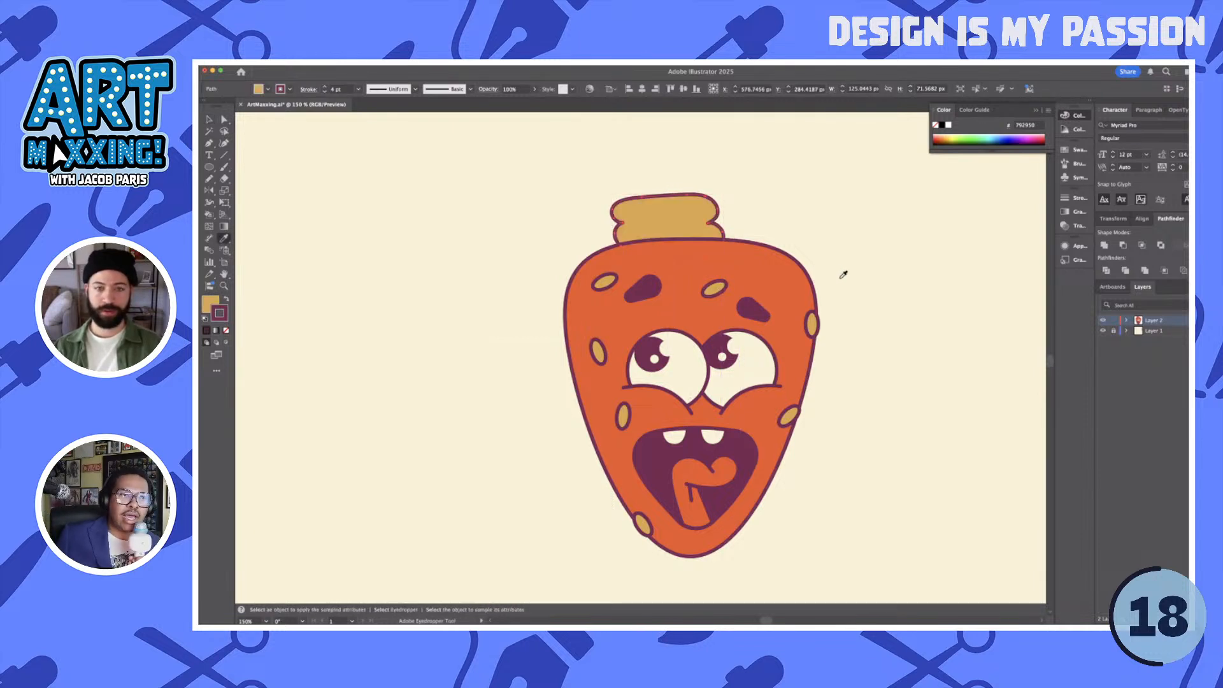
key("v")
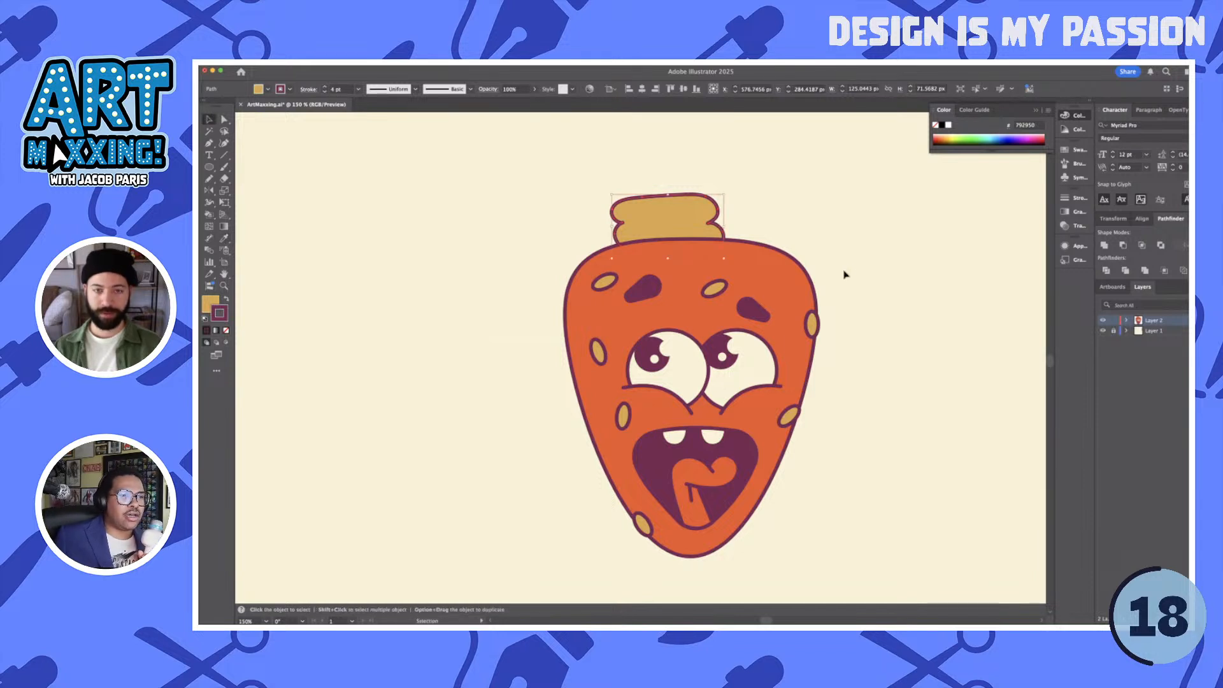
mouse_move(630, 212)
left_mouse_down()
mouse_move(585, 174)
mouse_move(628, 196)
left_mouse_up()
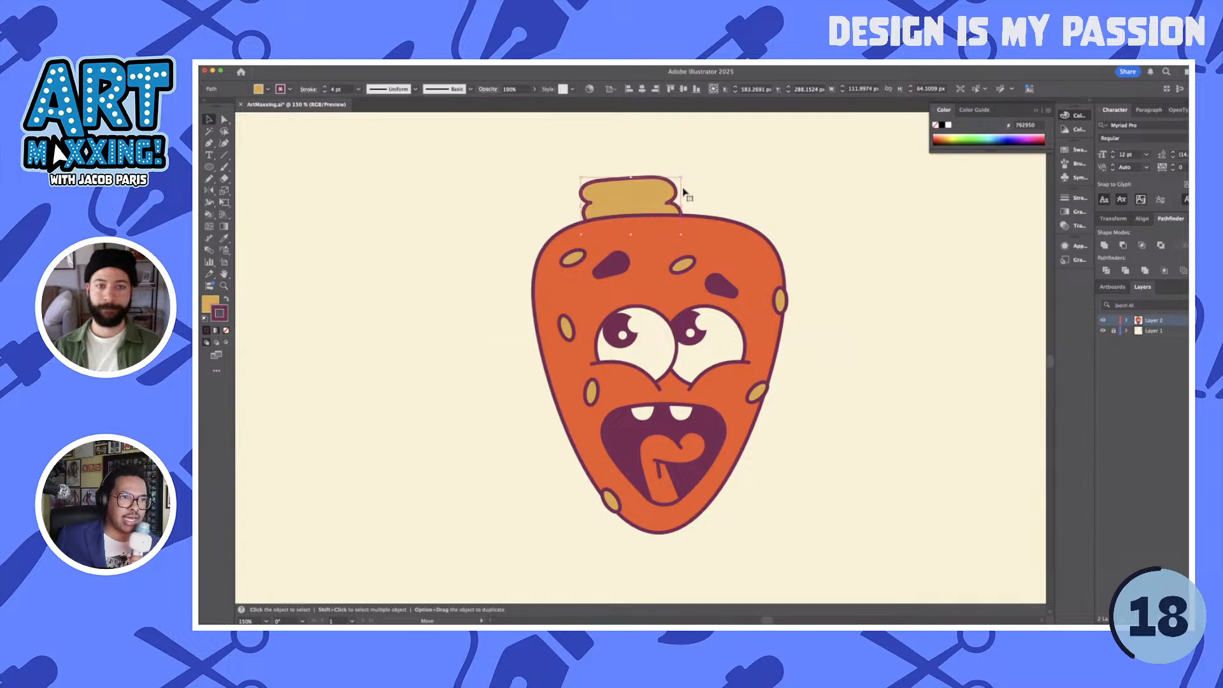
left_click(684, 191)
- Adjust the anchor at the stem's right notch and draw a short crease line inward from it with the Pen tool
scroll(657, 189, "up", 4)
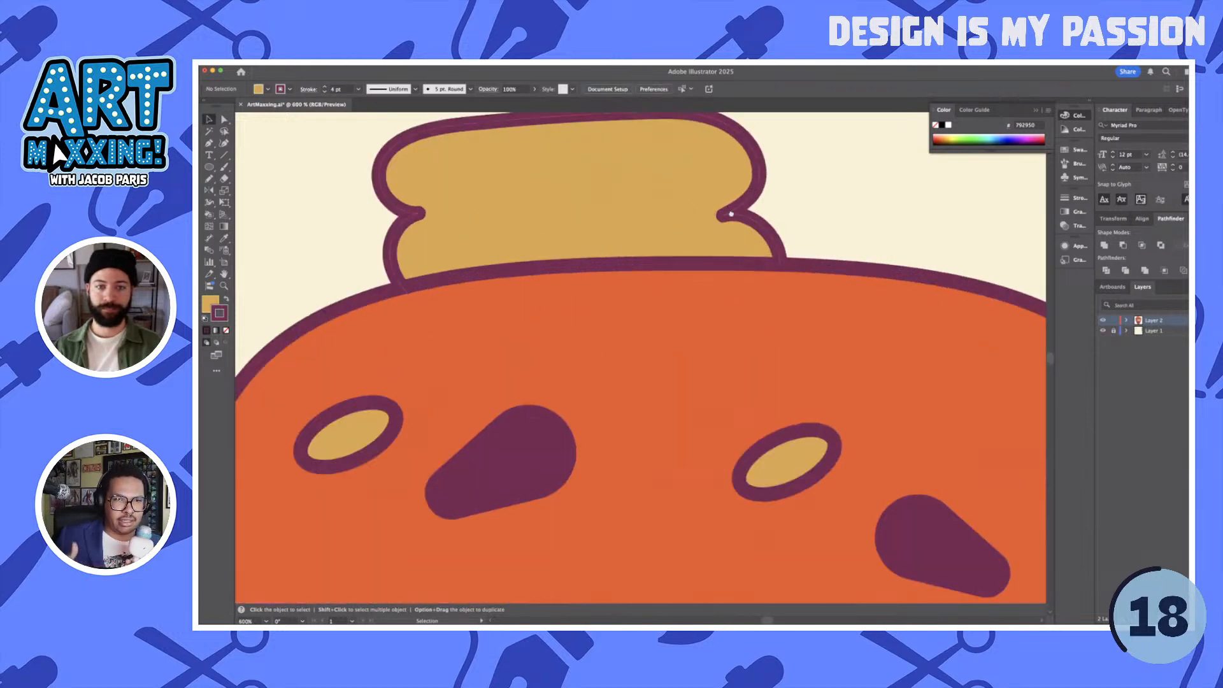
scroll(731, 214, "left", 3)
key("a")
left_click(795, 214)
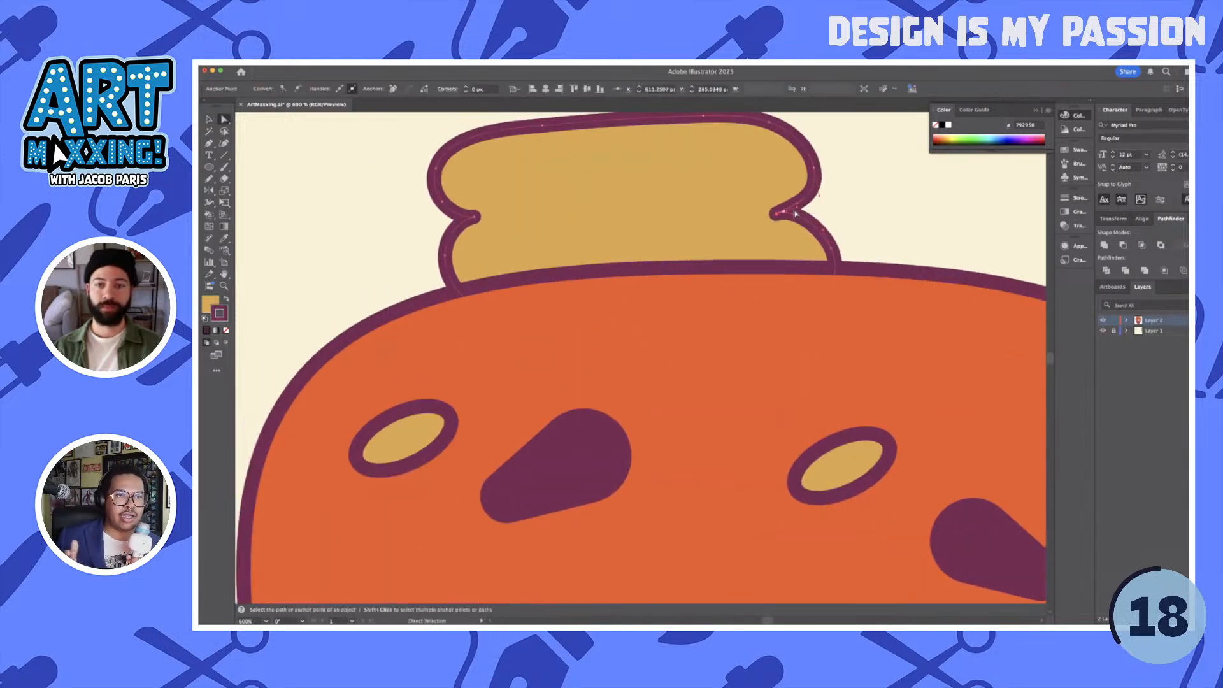
left_click_drag(798, 211, 801, 211)
key("p")
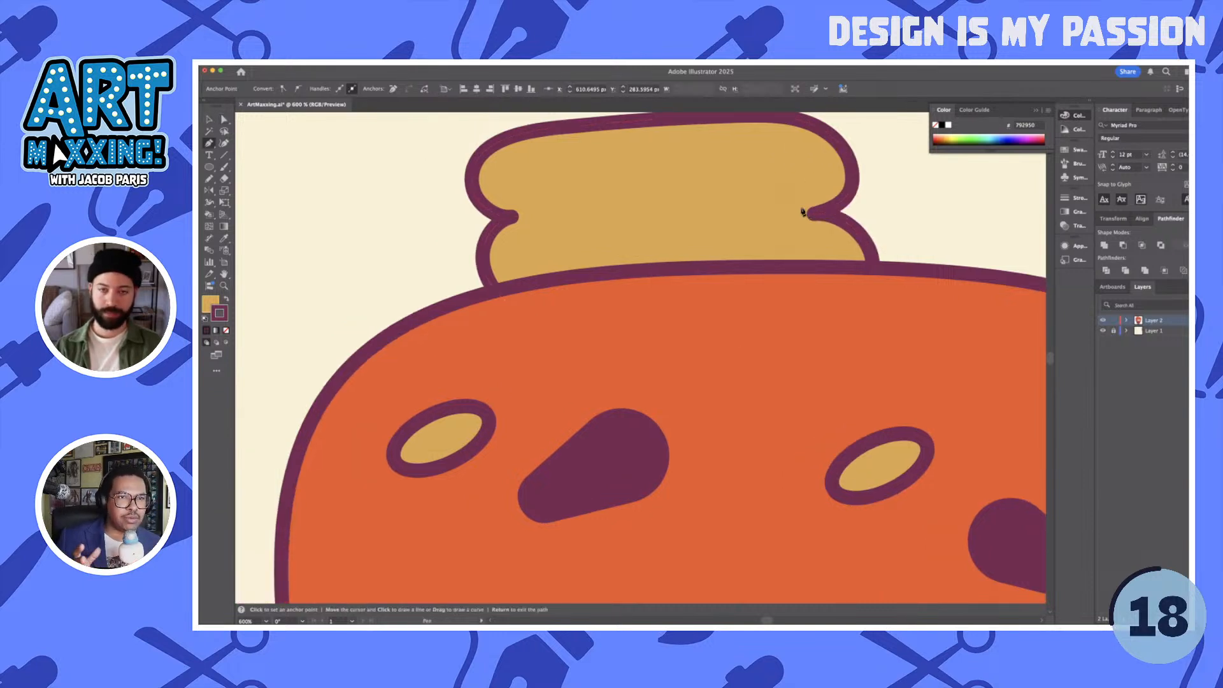
scroll(828, 220, "left", 8)
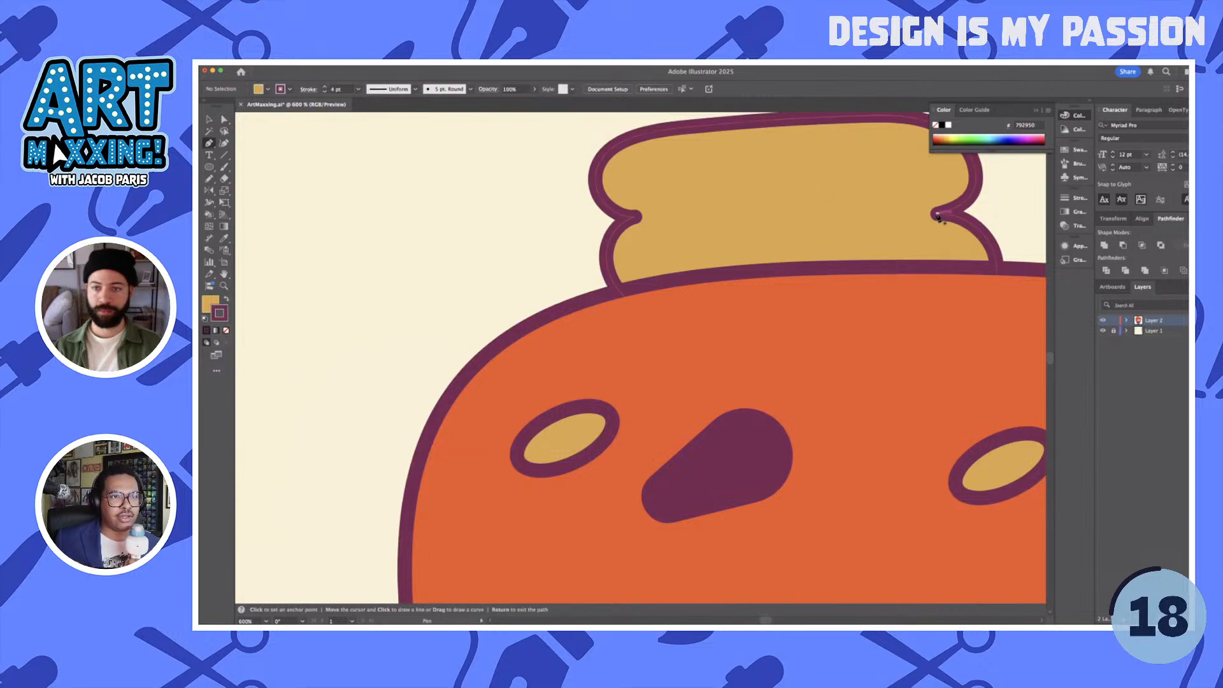
left_click(937, 214)
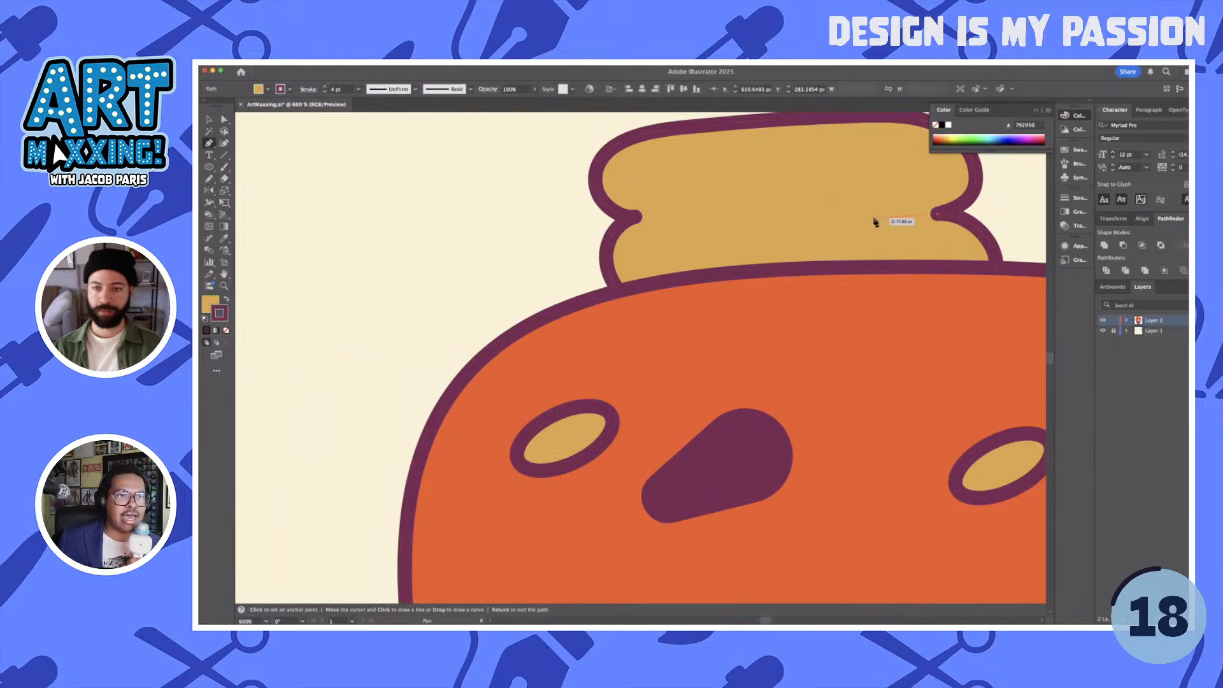
left_click(870, 218)
key("Return")
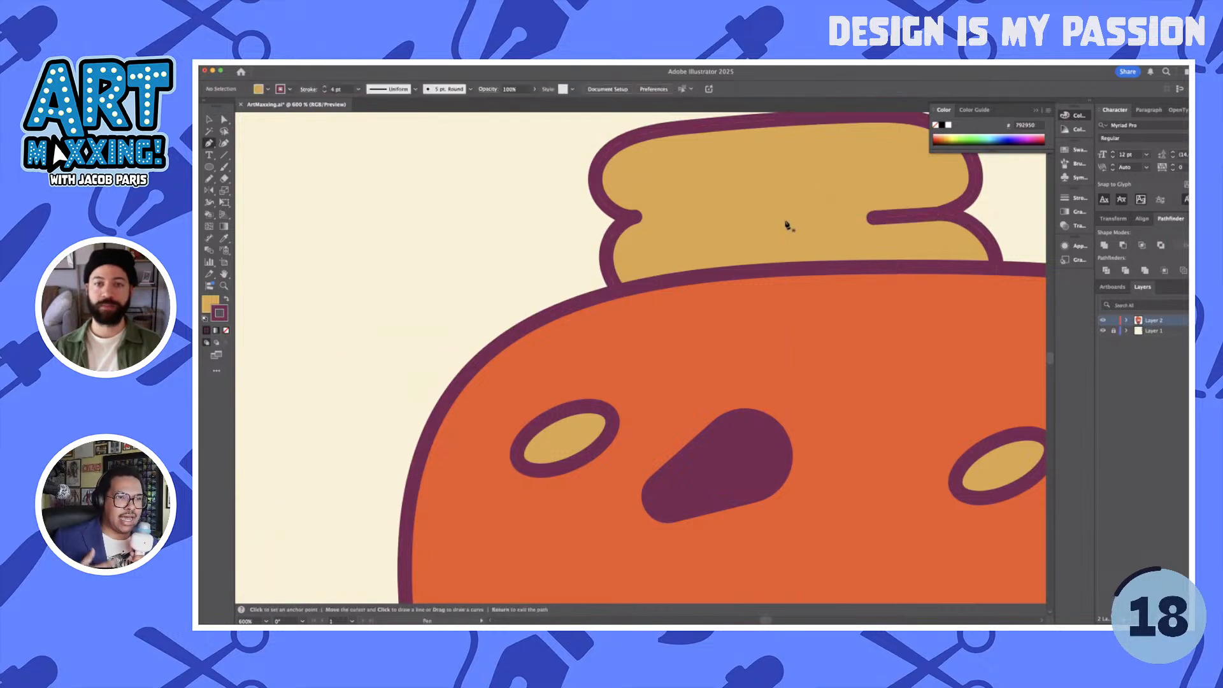
- Draw a short separate crease line in the middle of the stem and bend it slightly downward
left_click(789, 221)
left_click(695, 223)
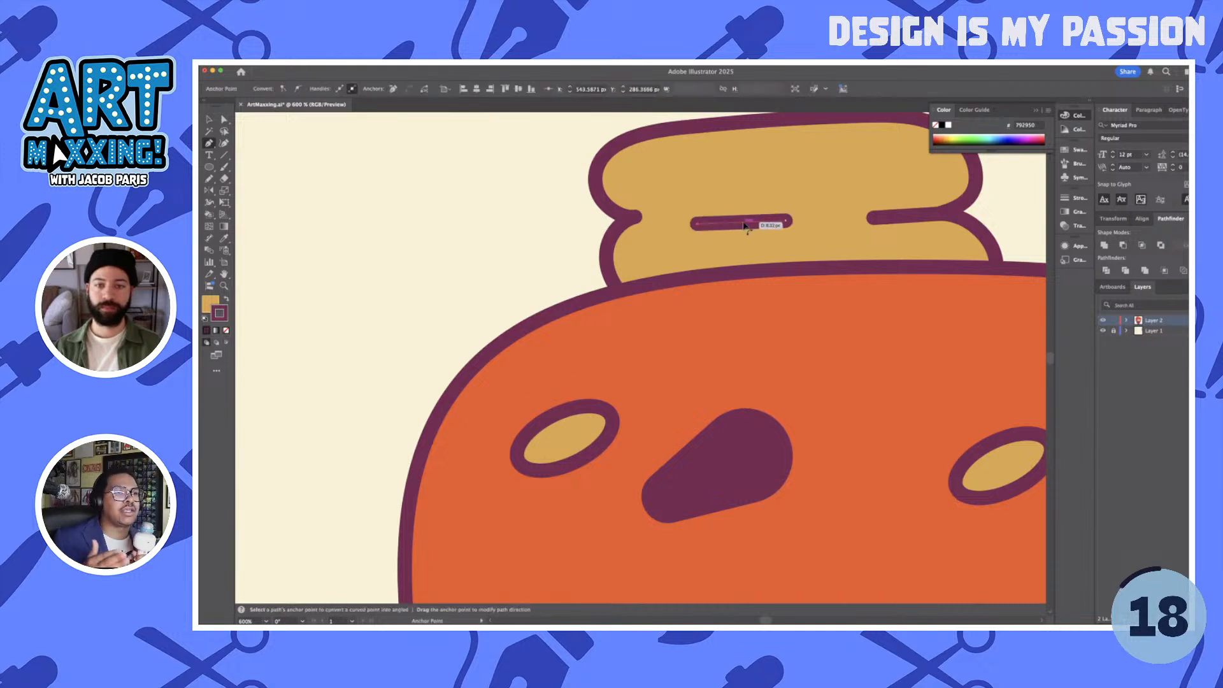
left_click_drag(746, 223, 743, 227)
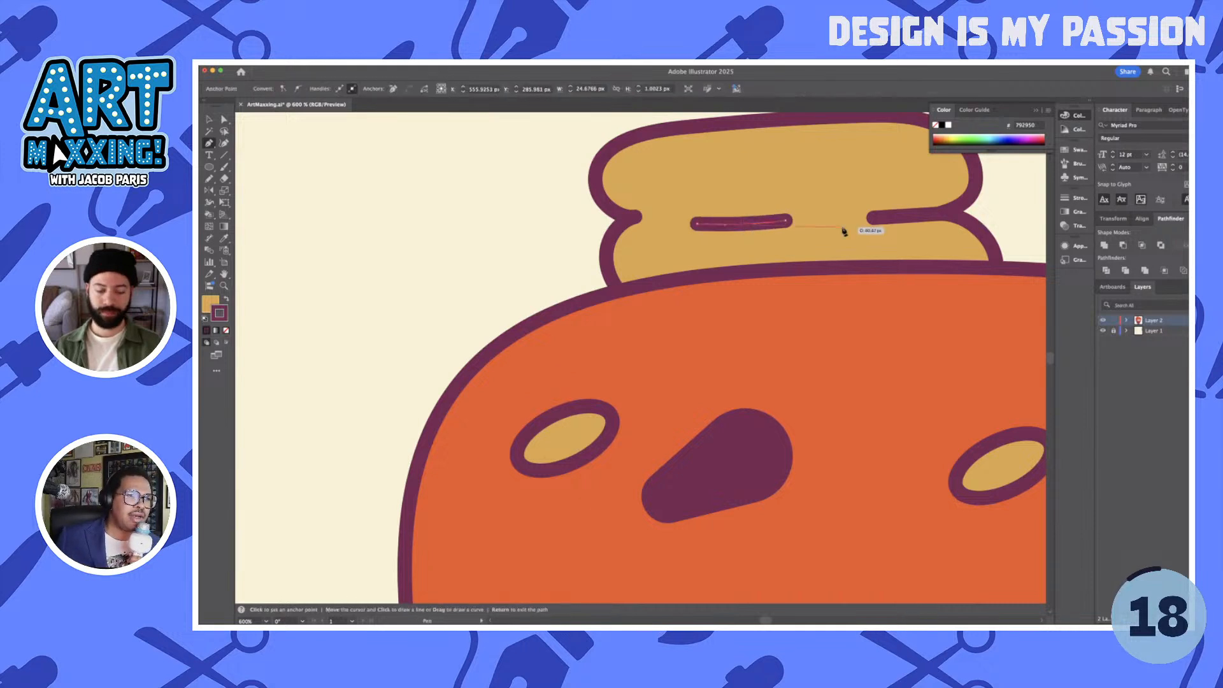
- Group the stem with its two crease lines and send the group behind the head
key("v")
left_click(913, 217, "shift")
left_click(892, 187, "shift")
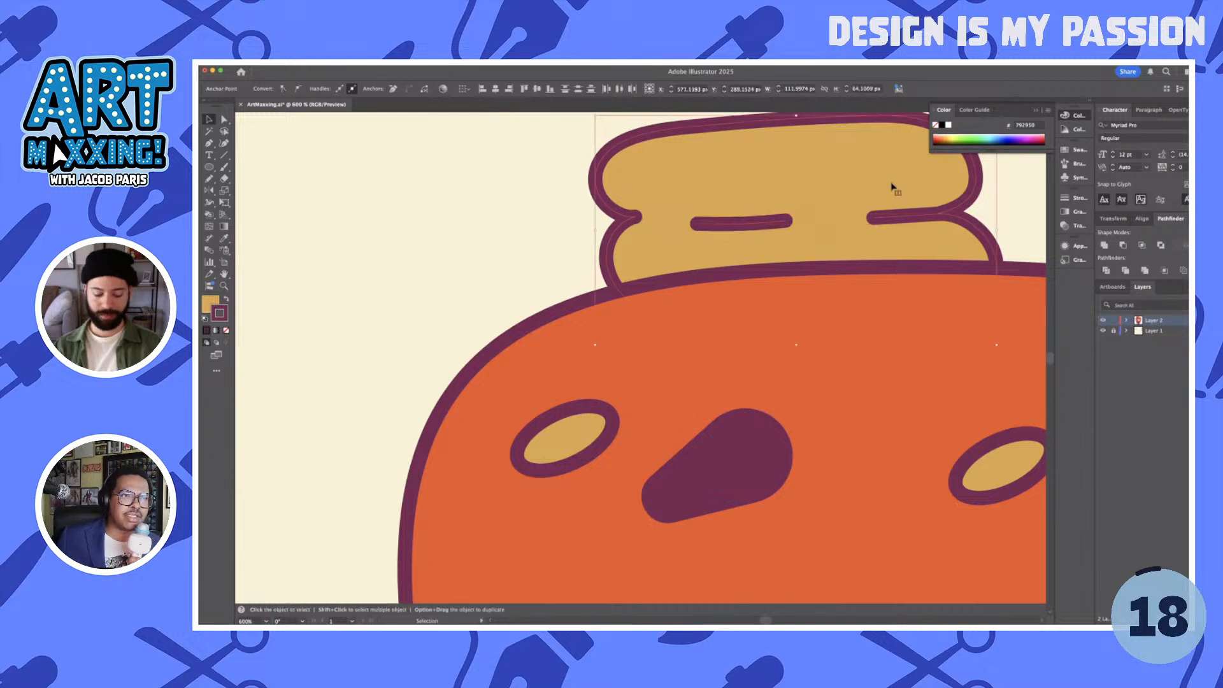
key("super+g")
key("shift+super+[")
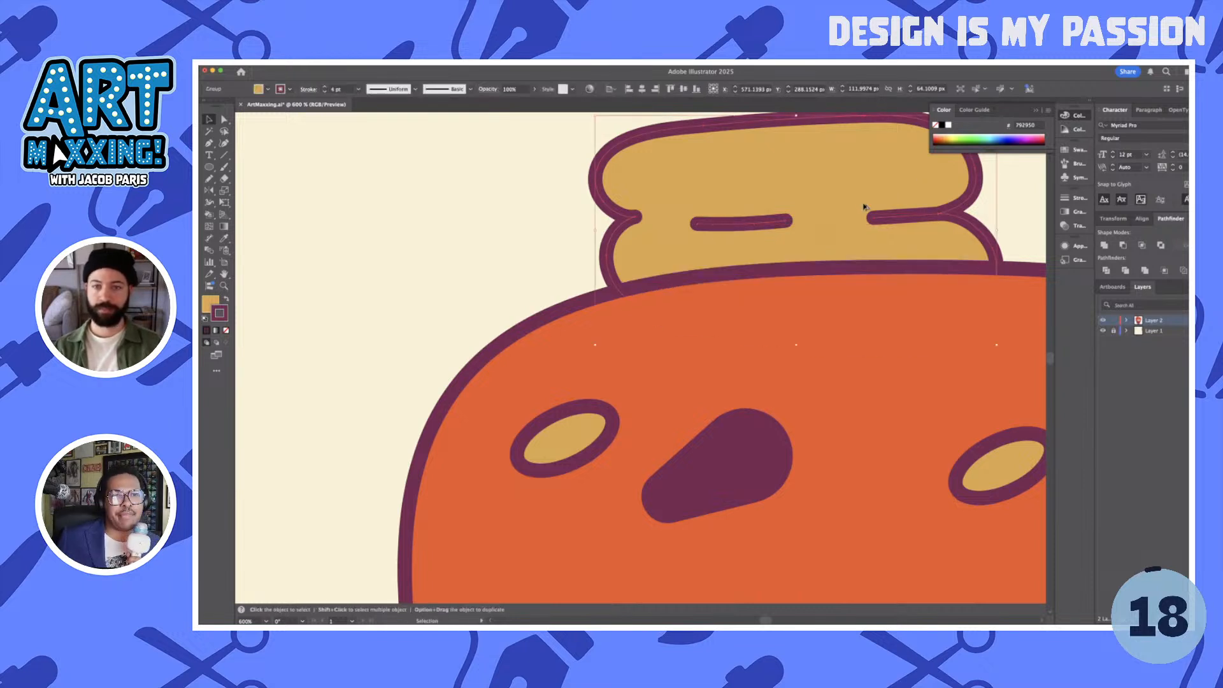
- Draw a wavy leaf drooping left from the stem with the Pencil tool and fill it with the palette's green
scroll(861, 207, "down", 4)
mouse_move(935, 196)
left_mouse_down()
mouse_move(850, 211)
mouse_move(789, 202)
mouse_move(820, 214)
mouse_move(805, 221)
left_mouse_up()
left_click(845, 212)
key("n")
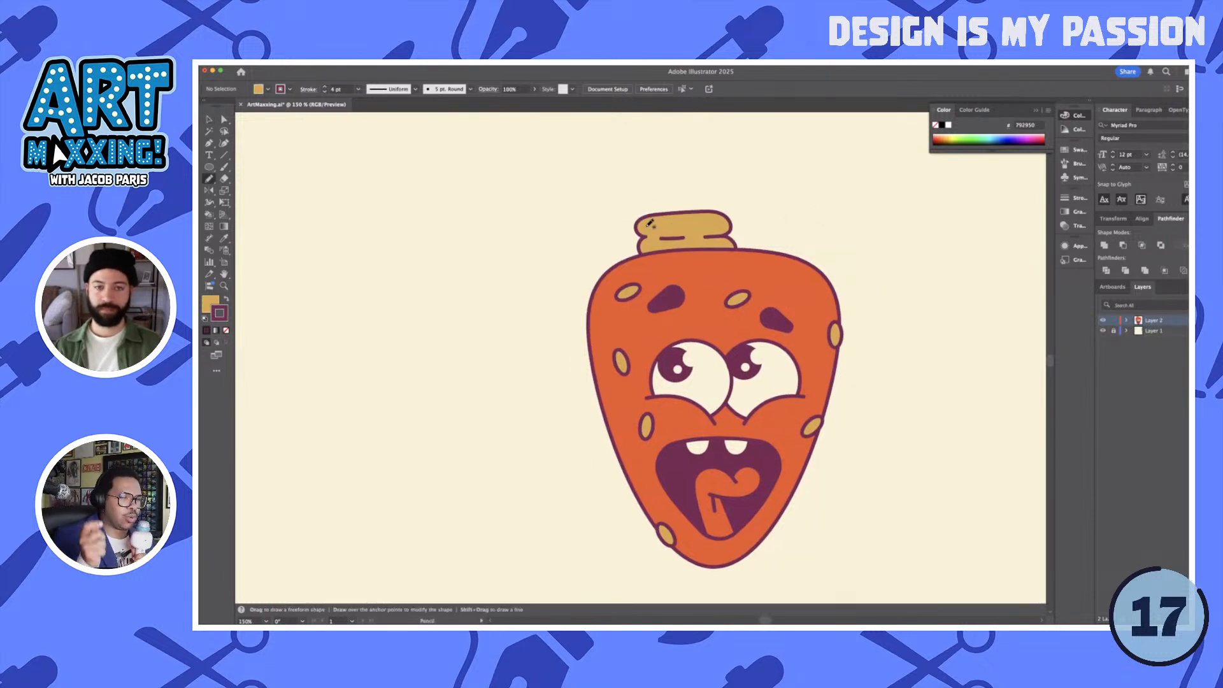
mouse_move(641, 208)
left_mouse_down()
mouse_move(625, 212)
mouse_move(561, 315)
mouse_move(553, 306)
mouse_move(575, 206)
mouse_move(595, 194)
mouse_move(667, 199)
mouse_move(656, 228)
left_mouse_up()
key("i")
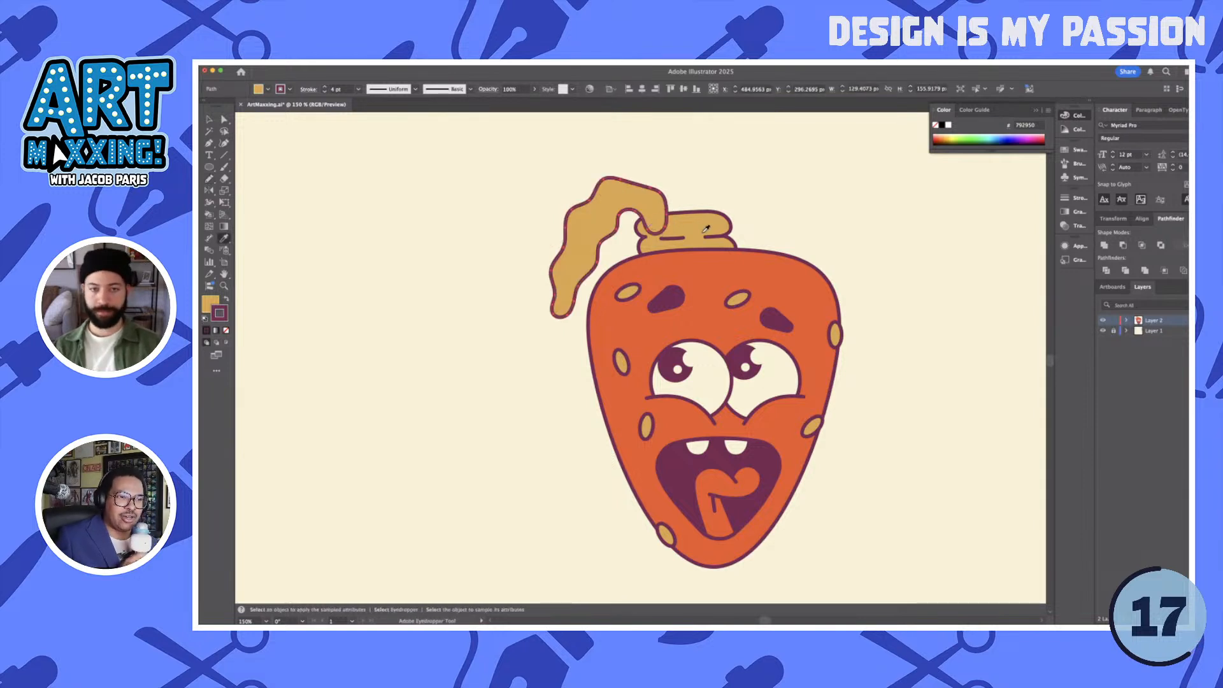
left_click(928, 241)
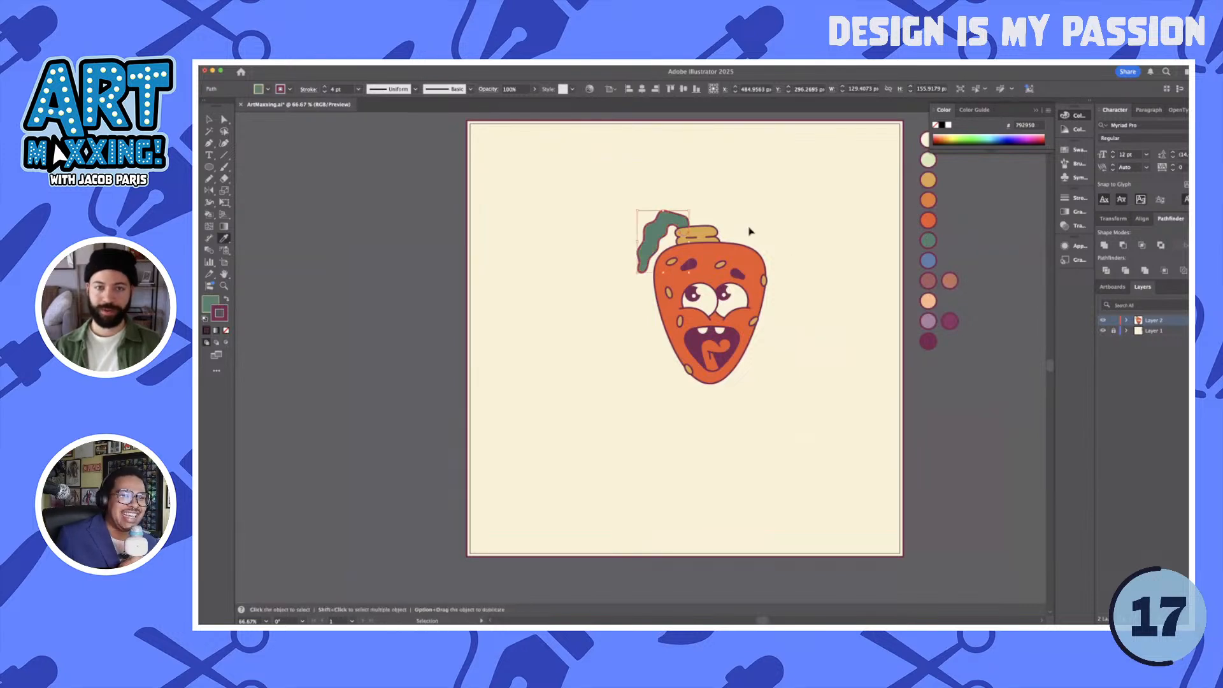
key("super+shift+a")
- Draw a second wavy green leaf, about 132 px wide, above the first leaf and place it behind the first leaf and stem
scroll(746, 222, "up", 2)
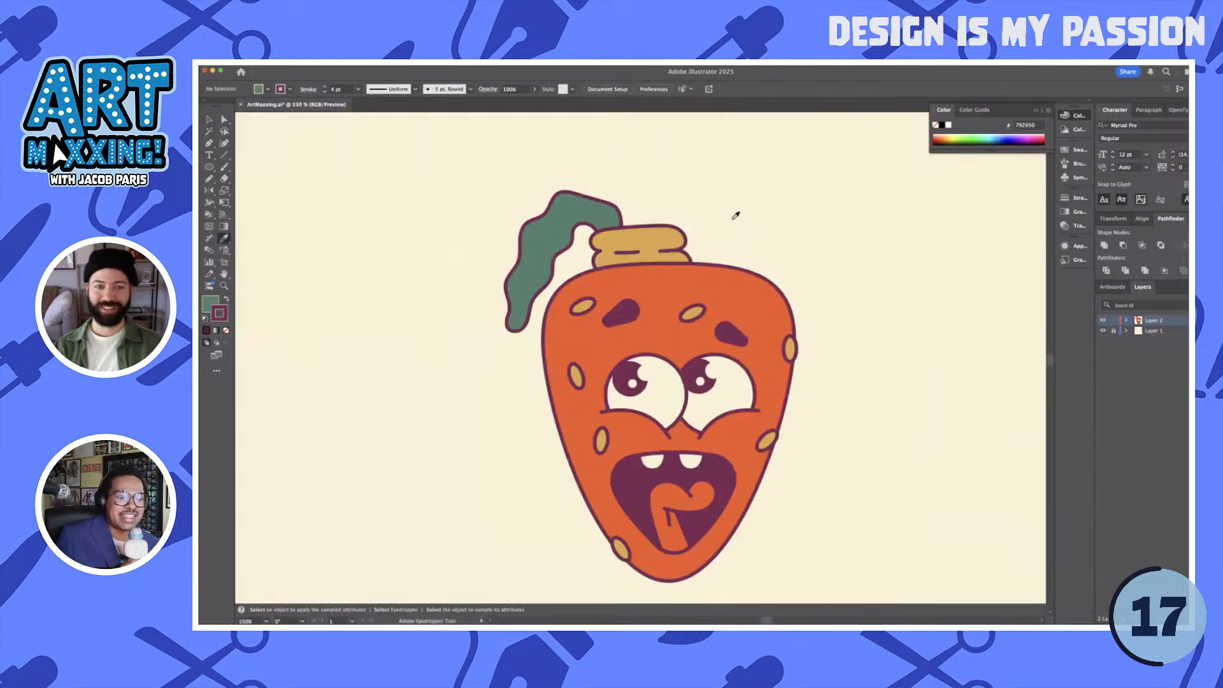
mouse_move(732, 210)
left_mouse_down()
mouse_move(704, 230)
mouse_move(720, 249)
mouse_move(731, 240)
mouse_move(715, 238)
left_mouse_up()
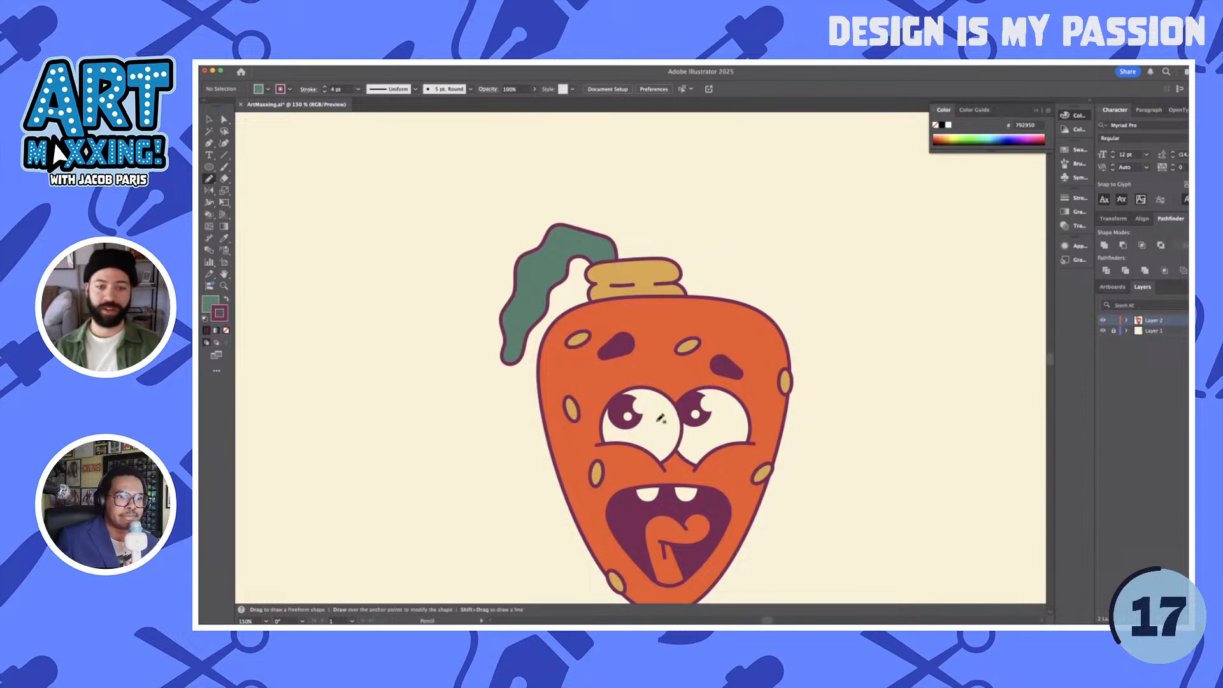
left_click_drag(689, 396, 702, 345)
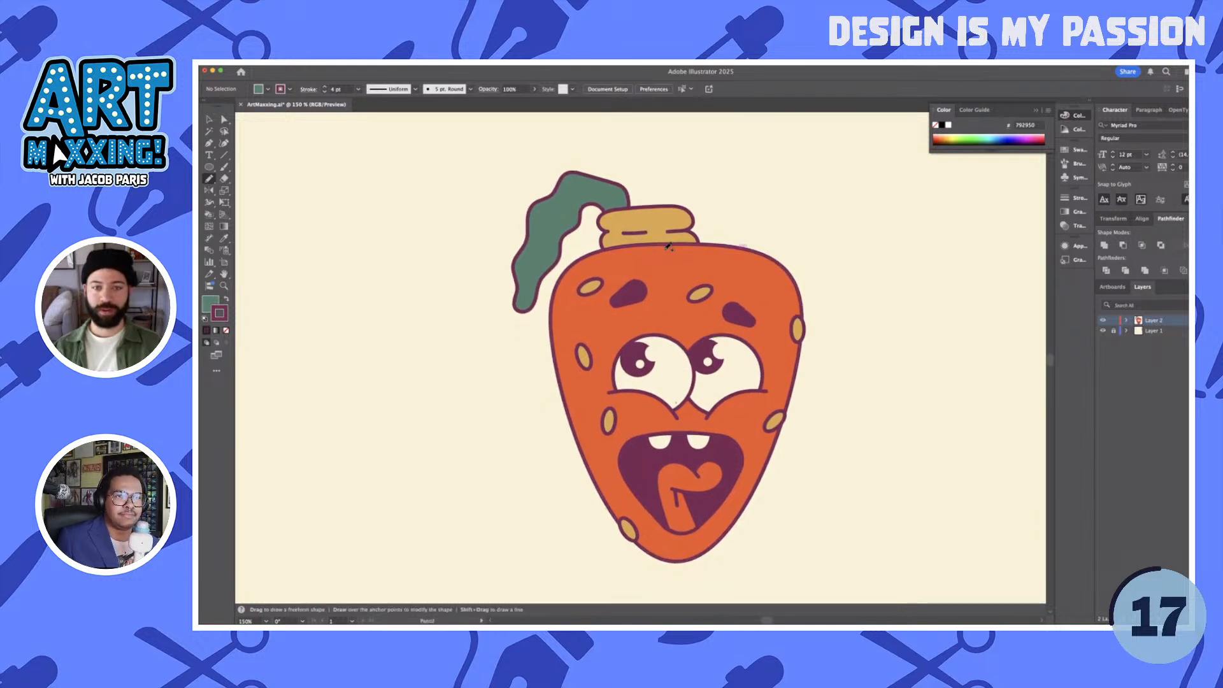
scroll(668, 247, "up", 3)
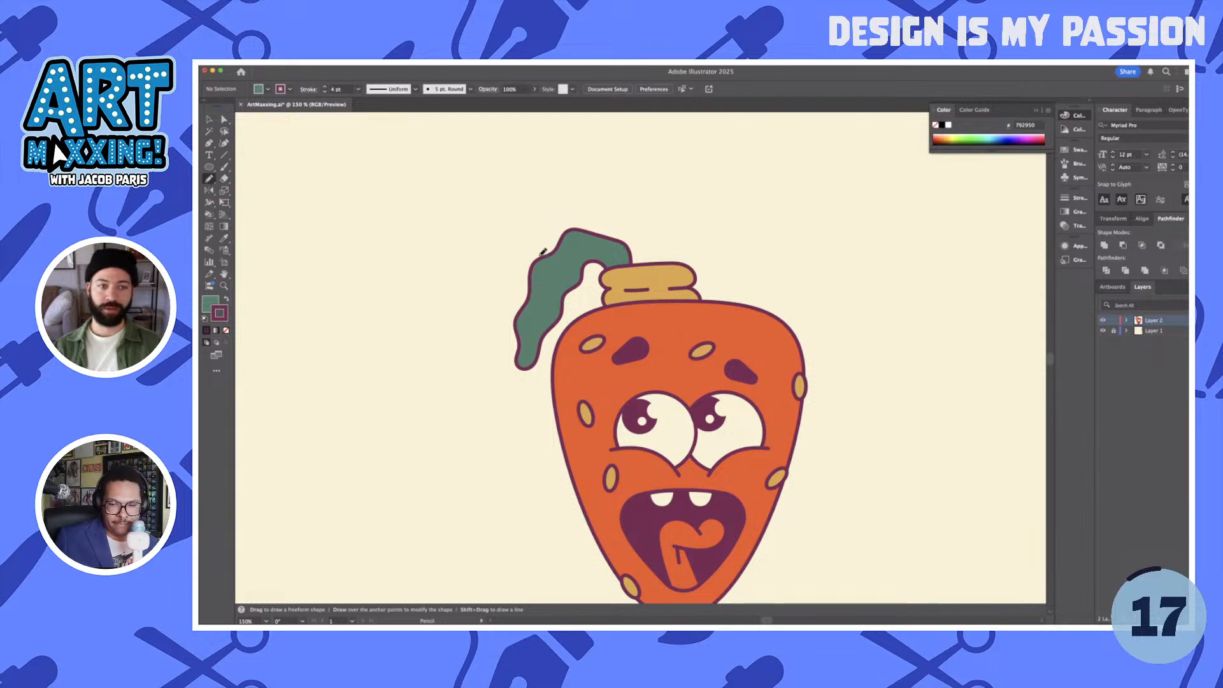
mouse_move(543, 252)
left_mouse_down()
mouse_move(560, 206)
mouse_move(611, 212)
mouse_move(647, 237)
mouse_move(653, 279)
mouse_move(630, 267)
left_mouse_up()
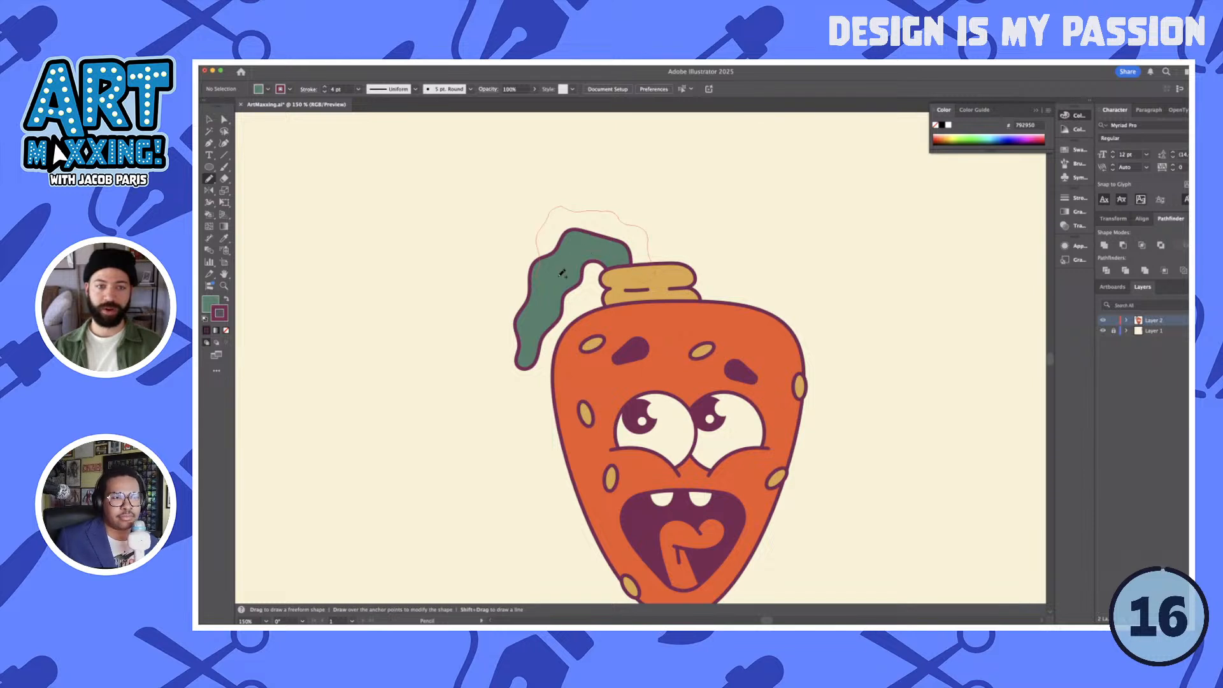
left_click_drag(539, 277, 540, 279)
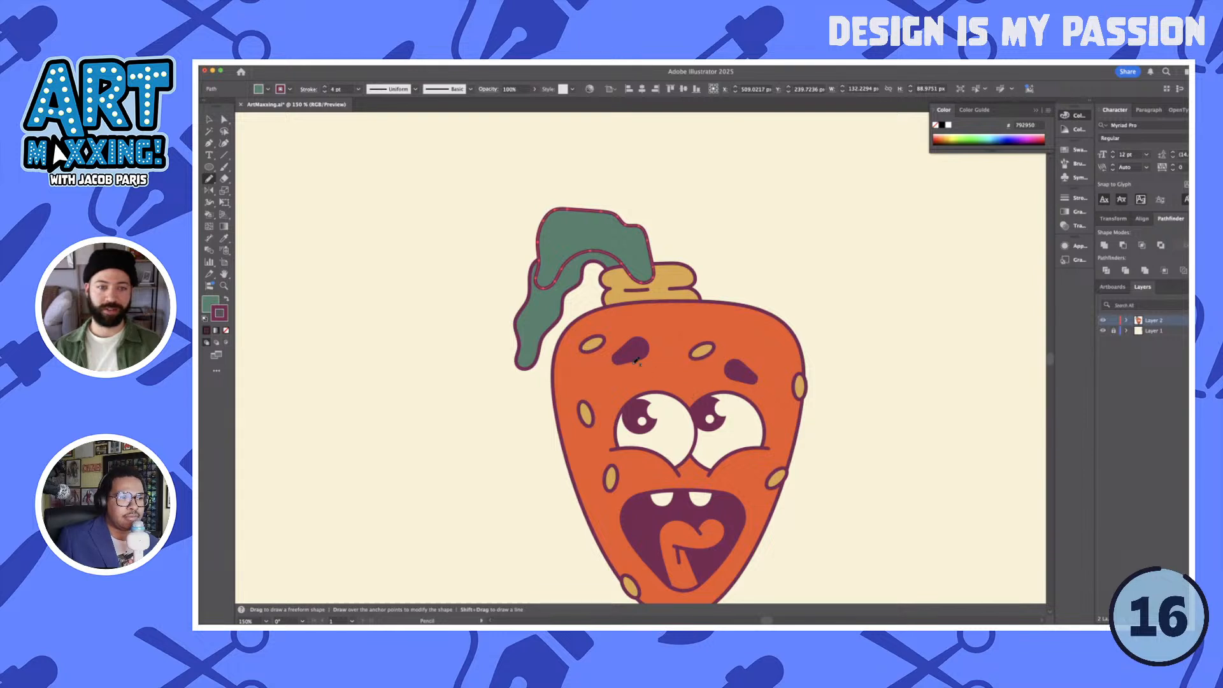
key("super+z")
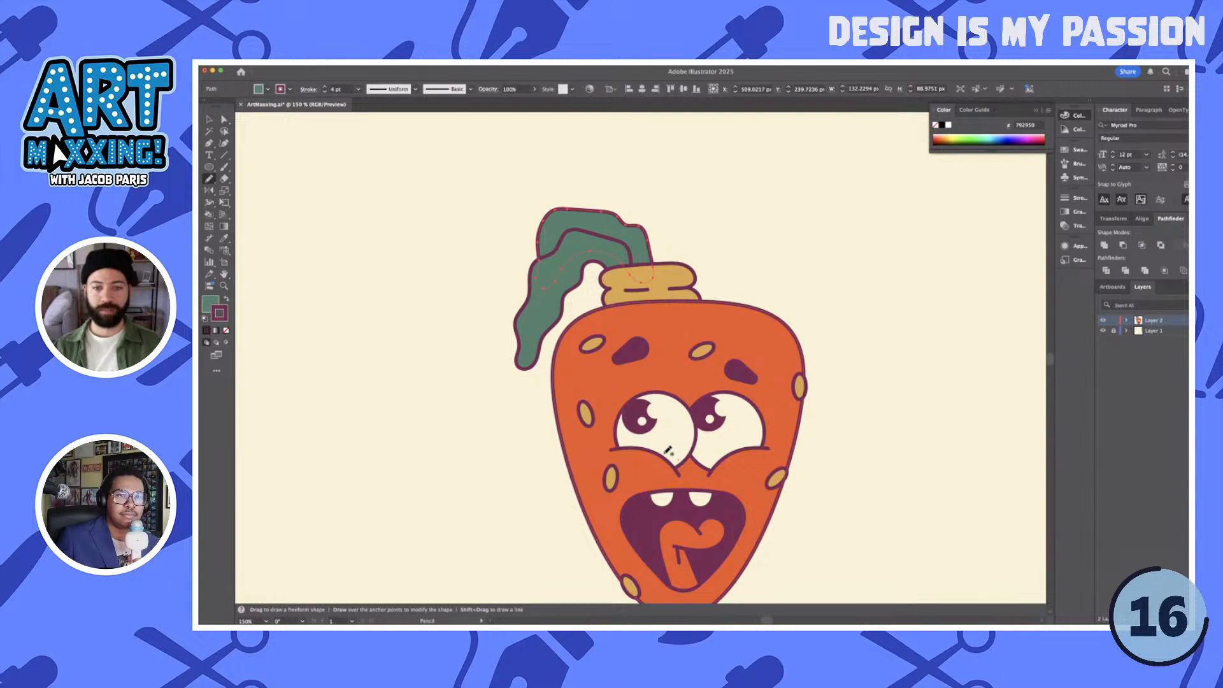
- Move the yellow seed between the eyebrows slightly upward
key("v")
left_click(849, 370)
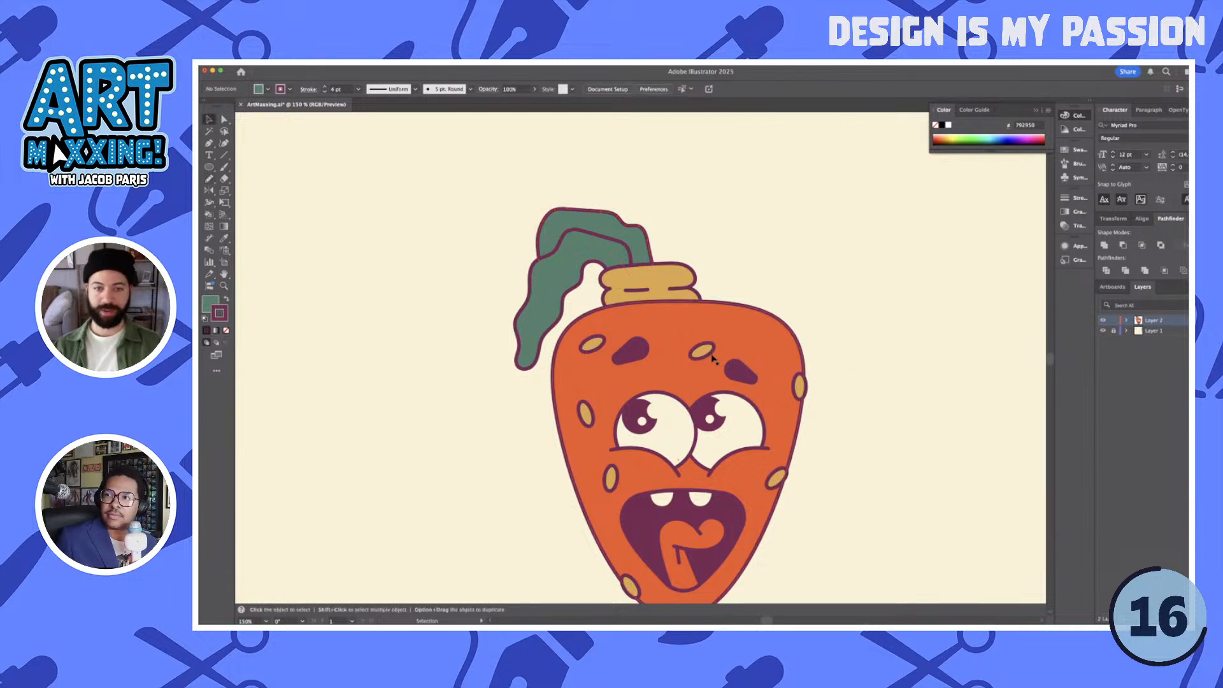
mouse_move(706, 354)
left_mouse_down()
mouse_move(718, 339)
mouse_move(708, 347)
left_mouse_up()
left_click(857, 366)
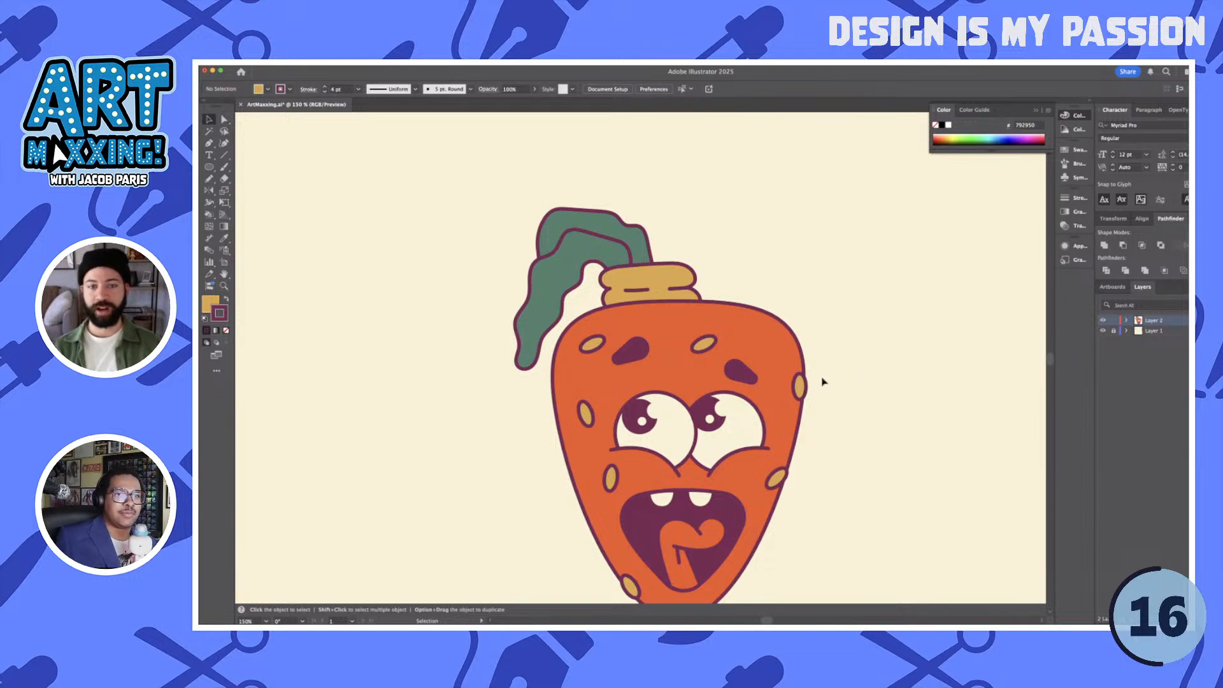
- Draw a leaf curving right from the stem's top, about 109 px wide, and fill it with the other leaves' green
key("n")
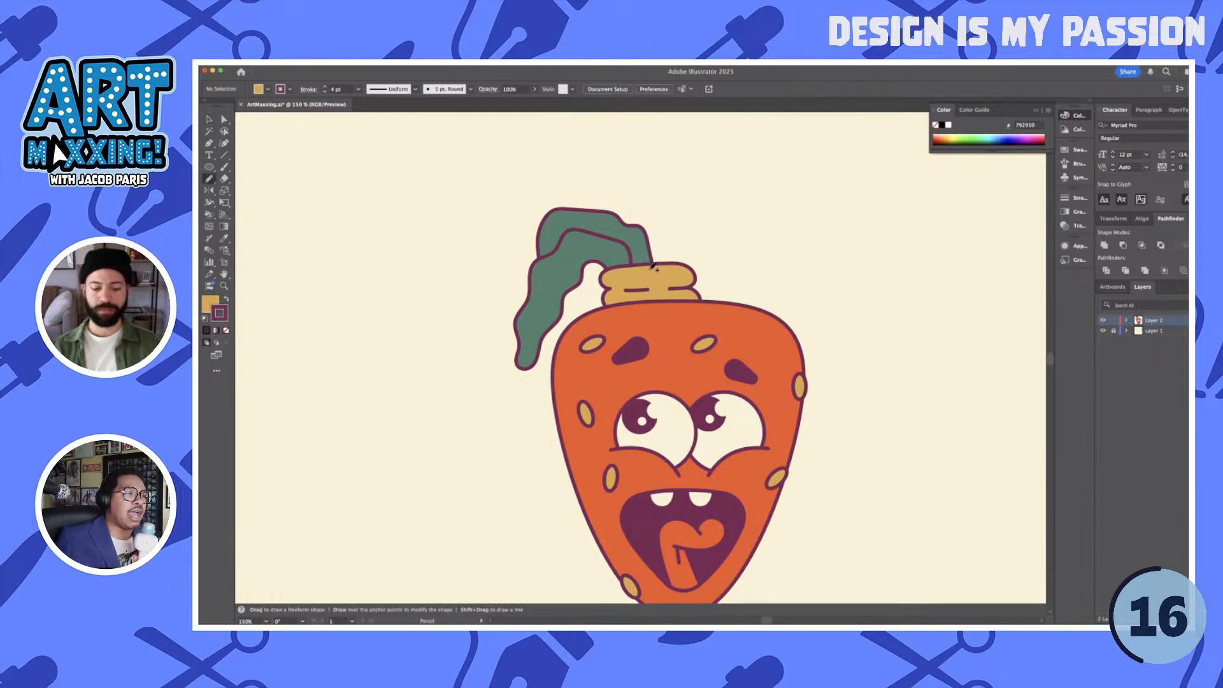
mouse_move(657, 250)
left_mouse_down()
mouse_move(691, 205)
mouse_move(745, 223)
mouse_move(679, 242)
mouse_move(660, 286)
mouse_move(659, 268)
left_mouse_up()
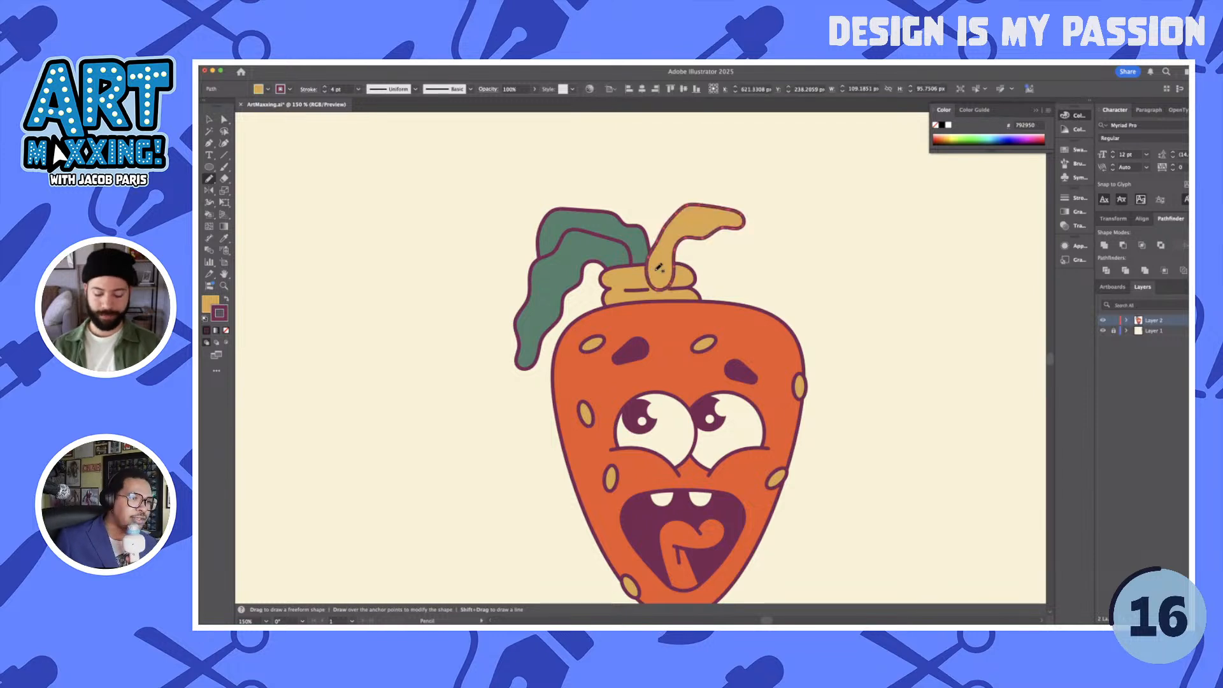
key("i")
left_click(629, 242)
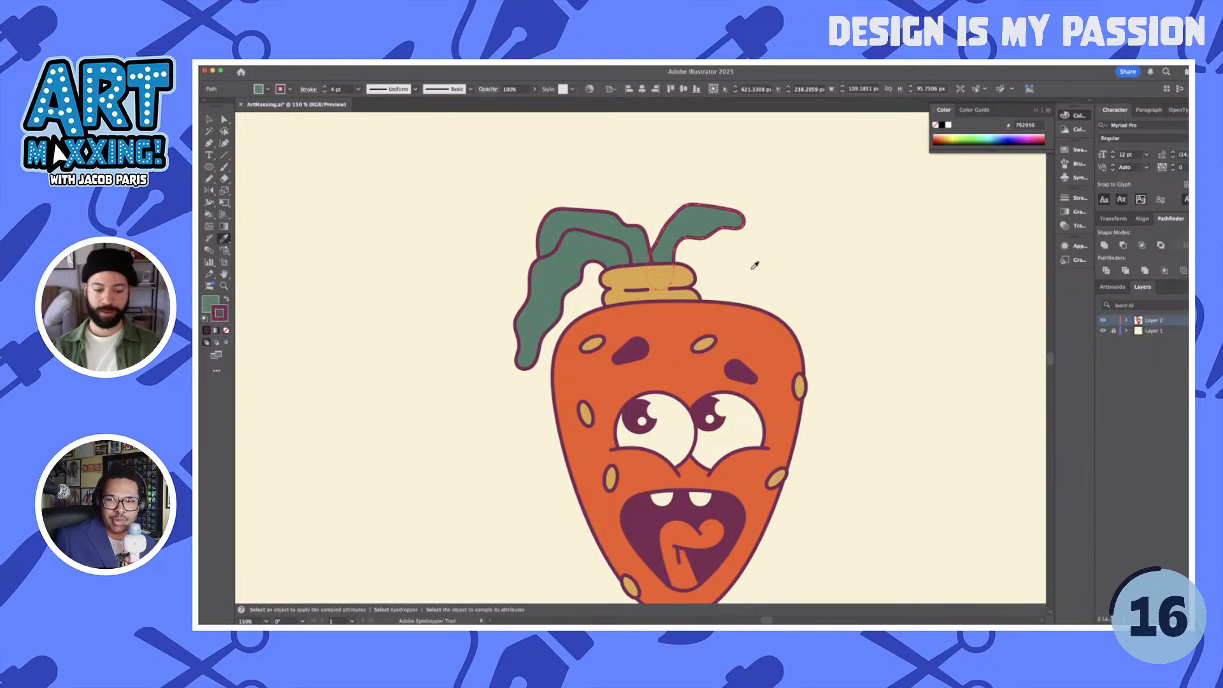
- Enlarge the leaf curving right from the stem slightly, extending it up and to the left
key("v")
left_click(786, 270)
left_click(706, 218)
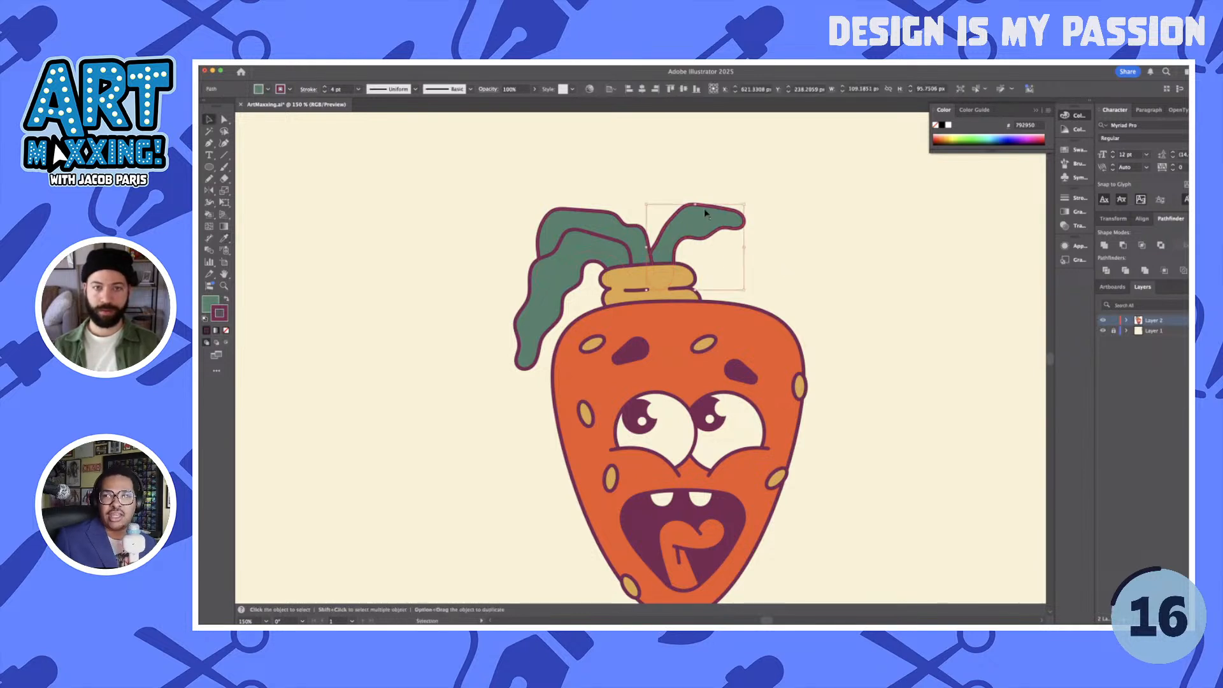
left_click_drag(647, 206, 639, 199)
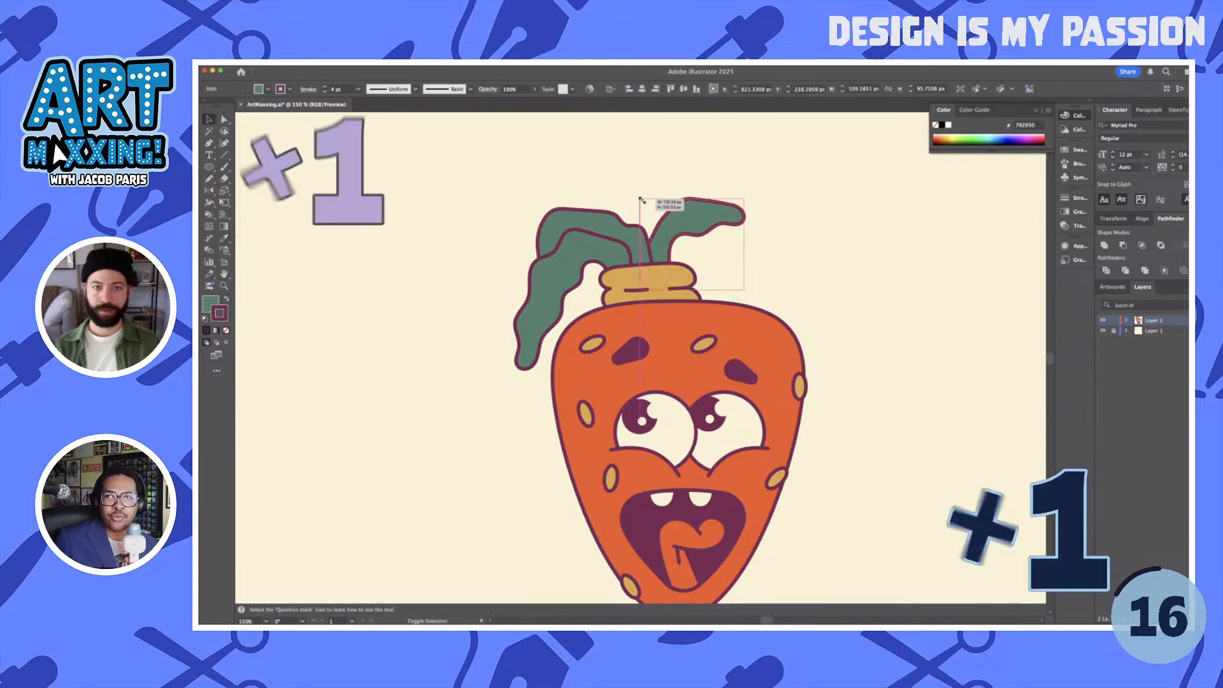
left_click(816, 246)
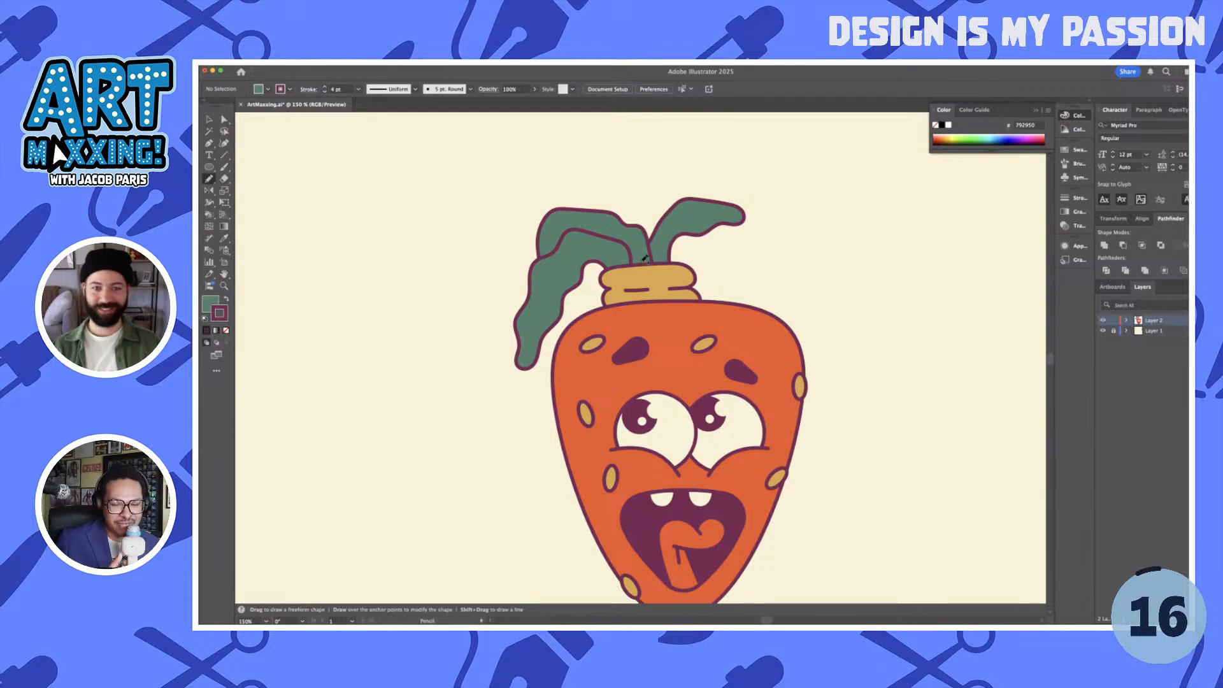
- Draw a green leaf rising up-left from the stem, about 143 px tall, send it behind the others and nudge it left and up
mouse_move(635, 231)
left_mouse_down()
mouse_move(609, 182)
mouse_move(614, 153)
mouse_move(675, 221)
mouse_move(662, 278)
mouse_move(648, 279)
left_mouse_up()
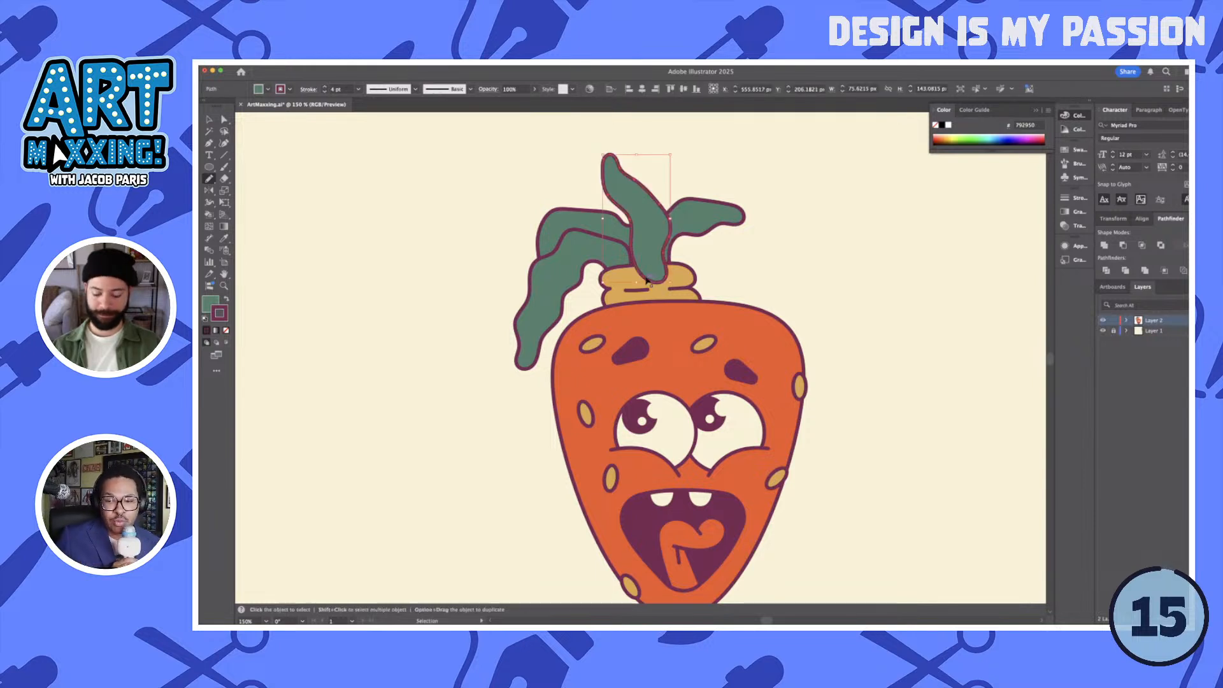
key("shift+super+[")
key("Left")
key("Left")
key("Left")
key("Up")
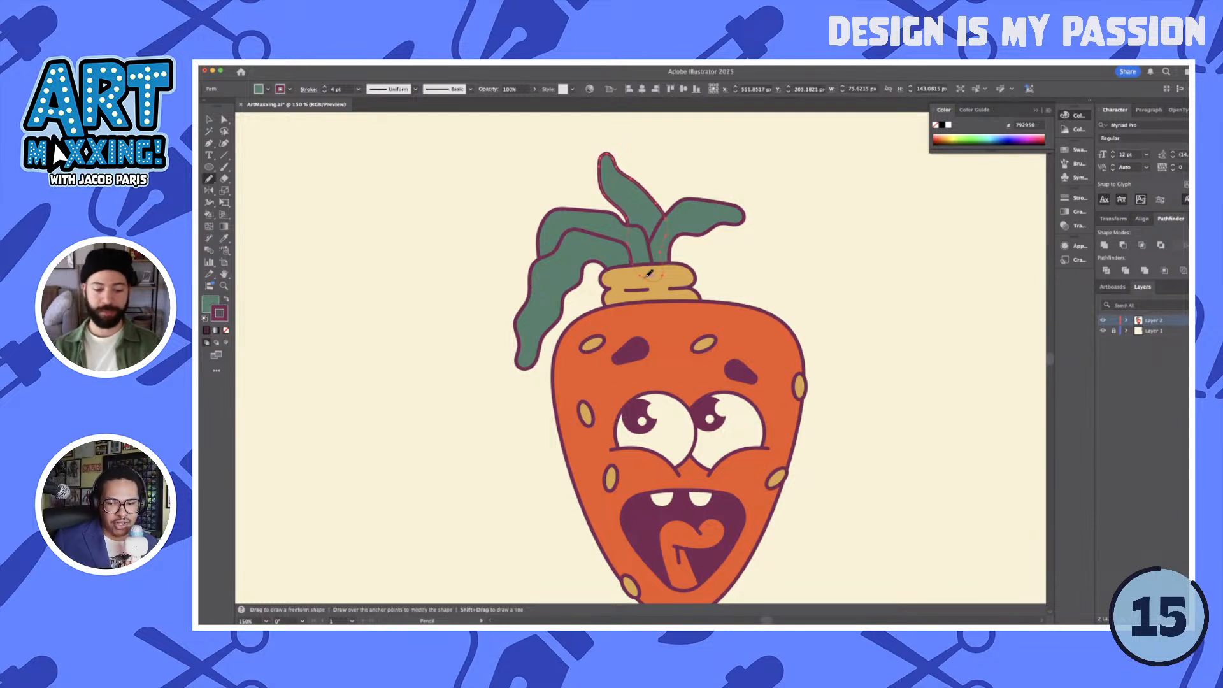
key("shift+super+a")
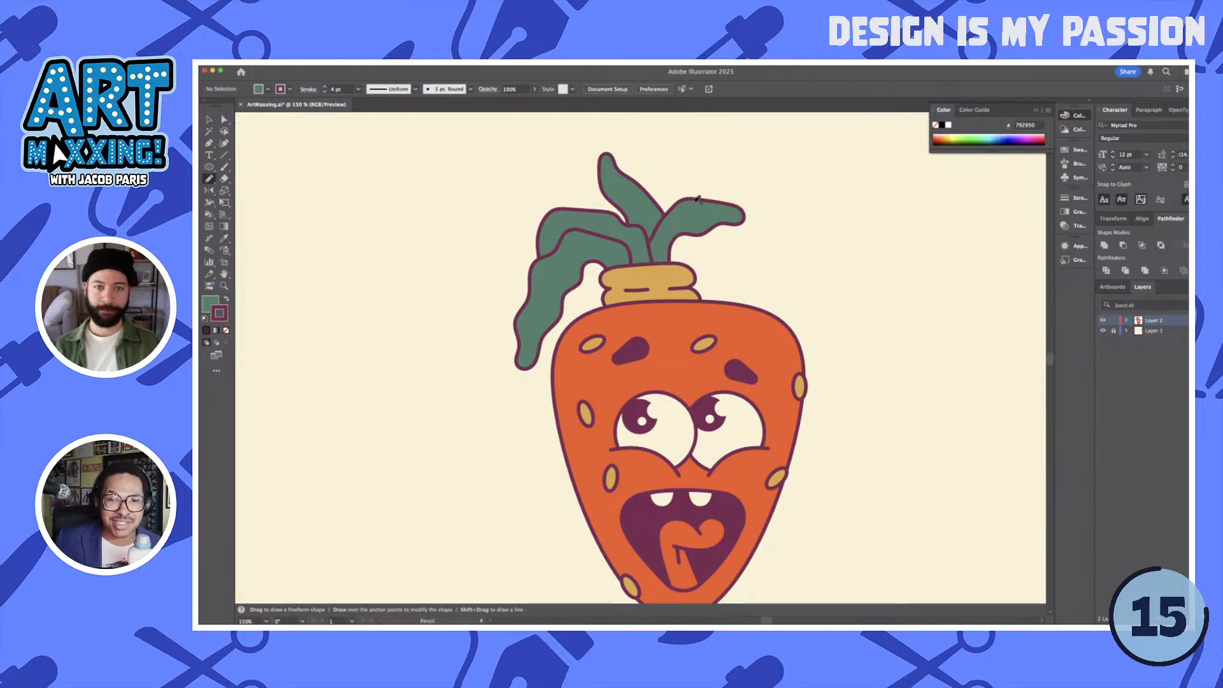
mouse_move(698, 199)
left_mouse_down()
mouse_move(712, 174)
mouse_move(723, 190)
mouse_move(695, 261)
mouse_move(687, 280)
mouse_move(669, 274)
left_mouse_up()
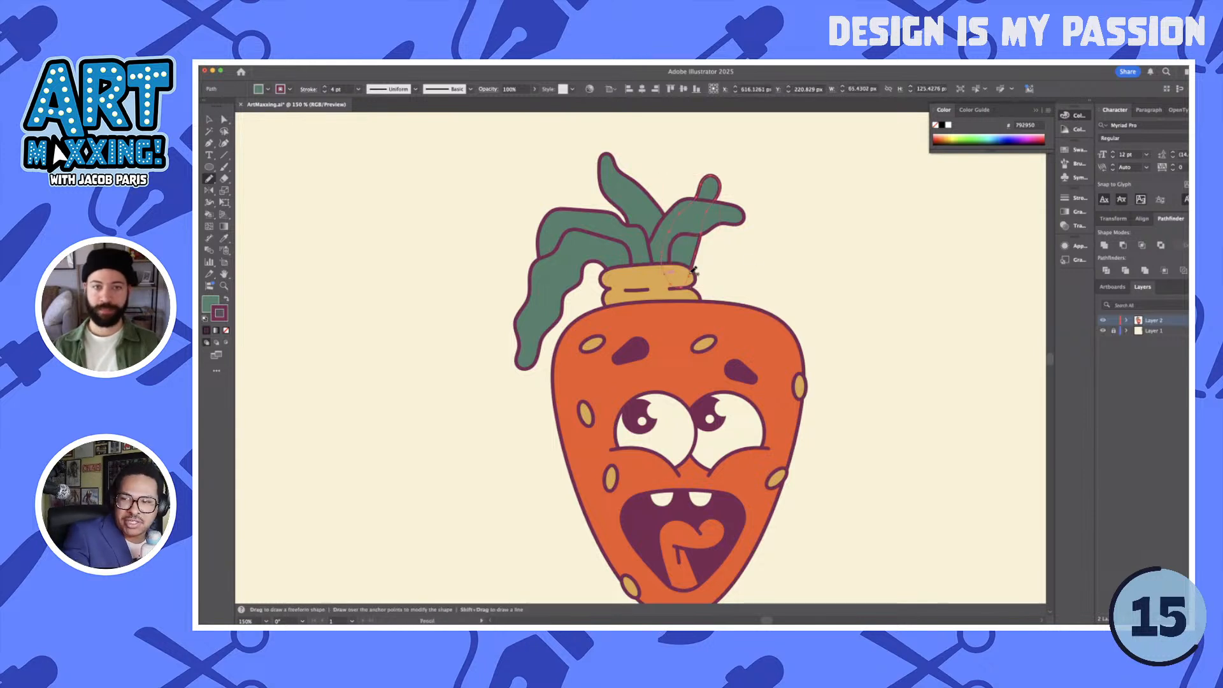
left_click(756, 259, "super")
key("super+z")
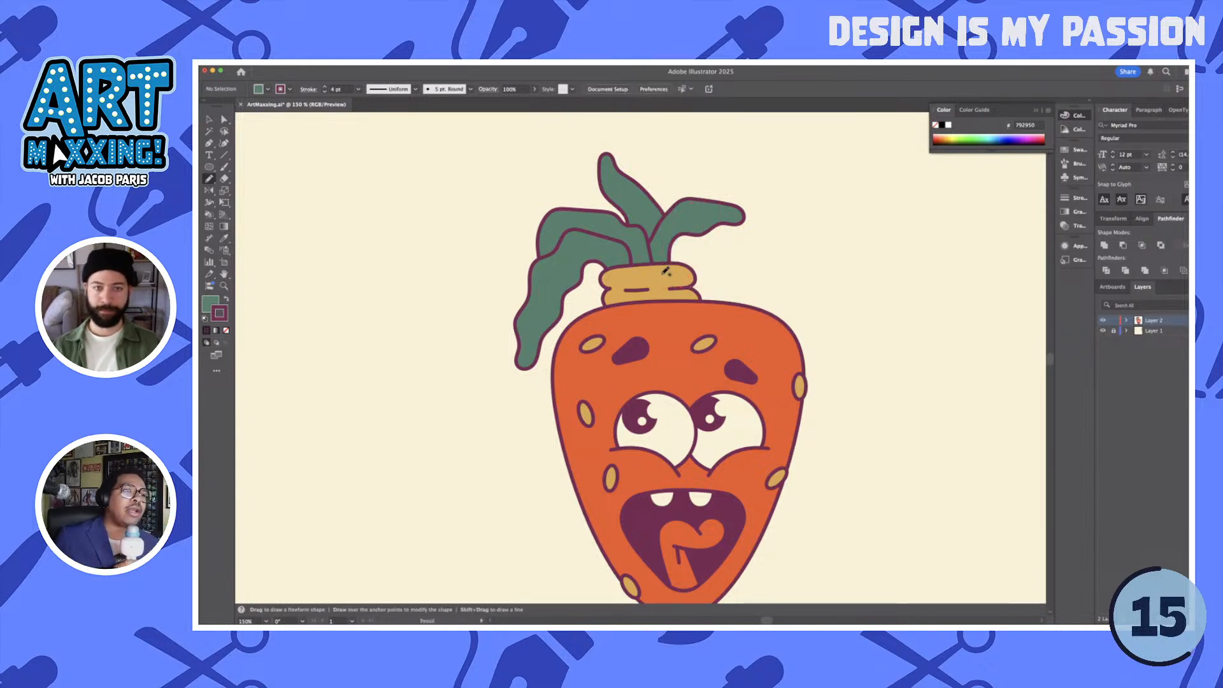
mouse_move(692, 195)
left_mouse_down()
mouse_move(720, 159)
mouse_move(739, 169)
mouse_move(729, 188)
left_mouse_up()
key("super+z")
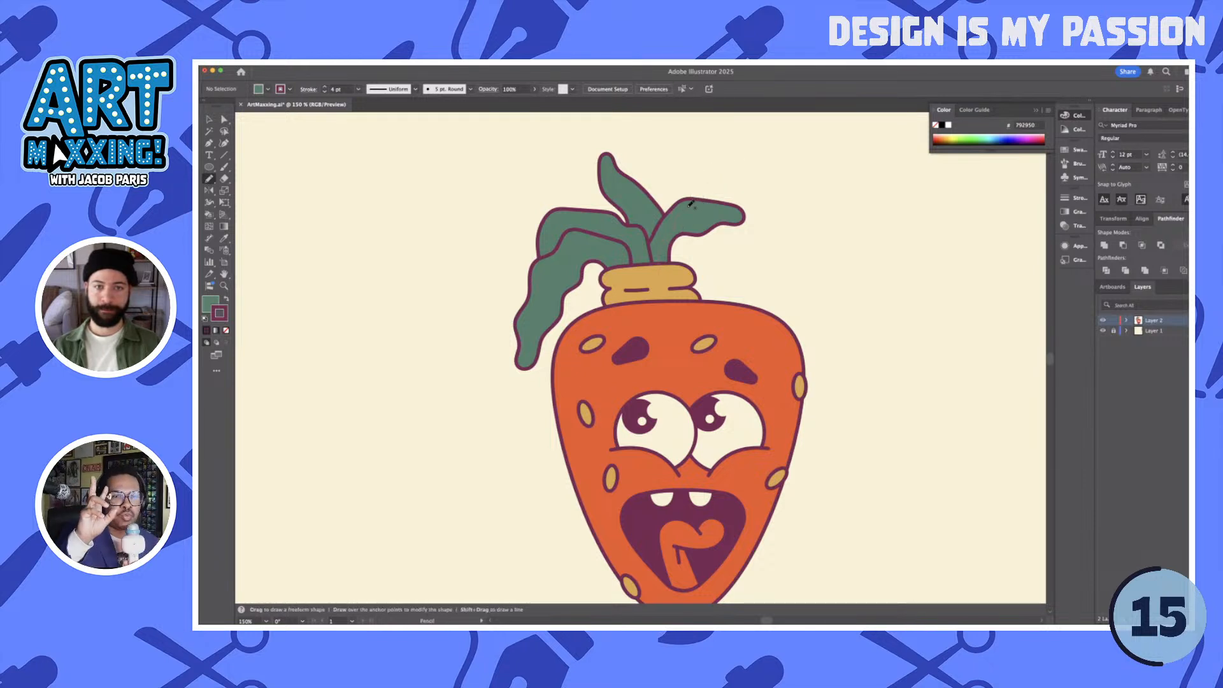
- Draw a green leaf leaning up-right from the stem, about 145 px tall, place it behind the others and shift it slightly up-left
mouse_move(692, 195)
left_mouse_down()
mouse_move(729, 164)
mouse_move(683, 285)
mouse_move(662, 274)
left_mouse_up()
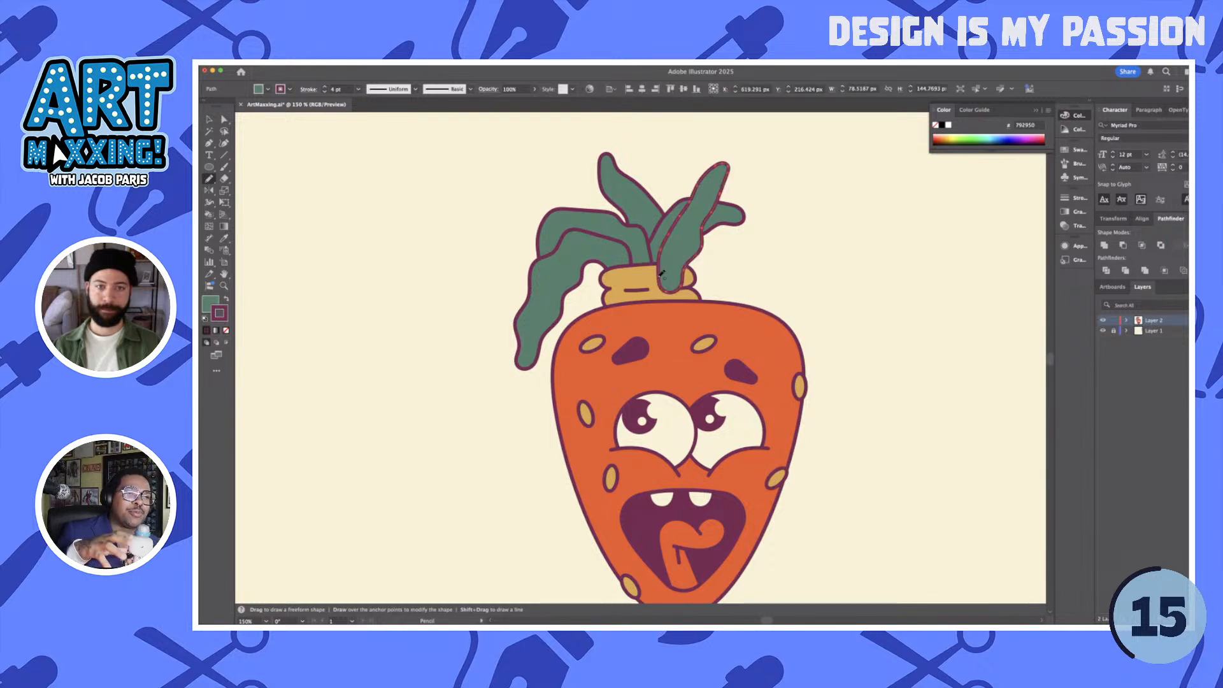
left_click(760, 282, "super")
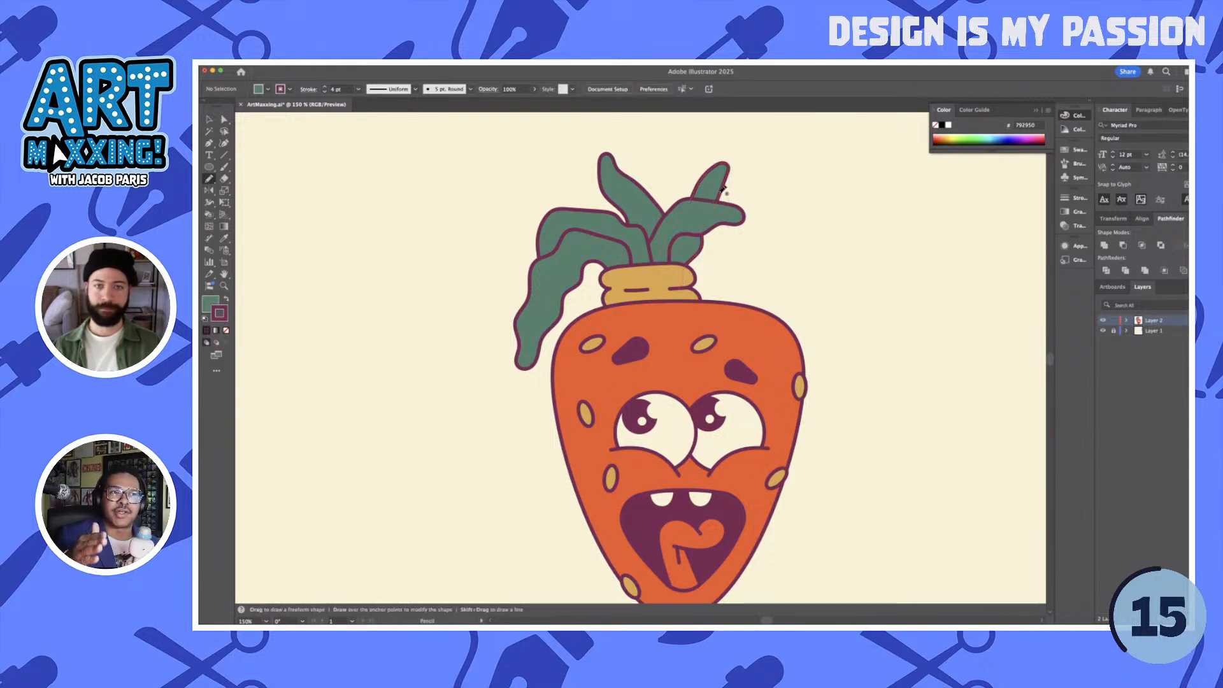
left_click_drag(713, 191, 708, 186)
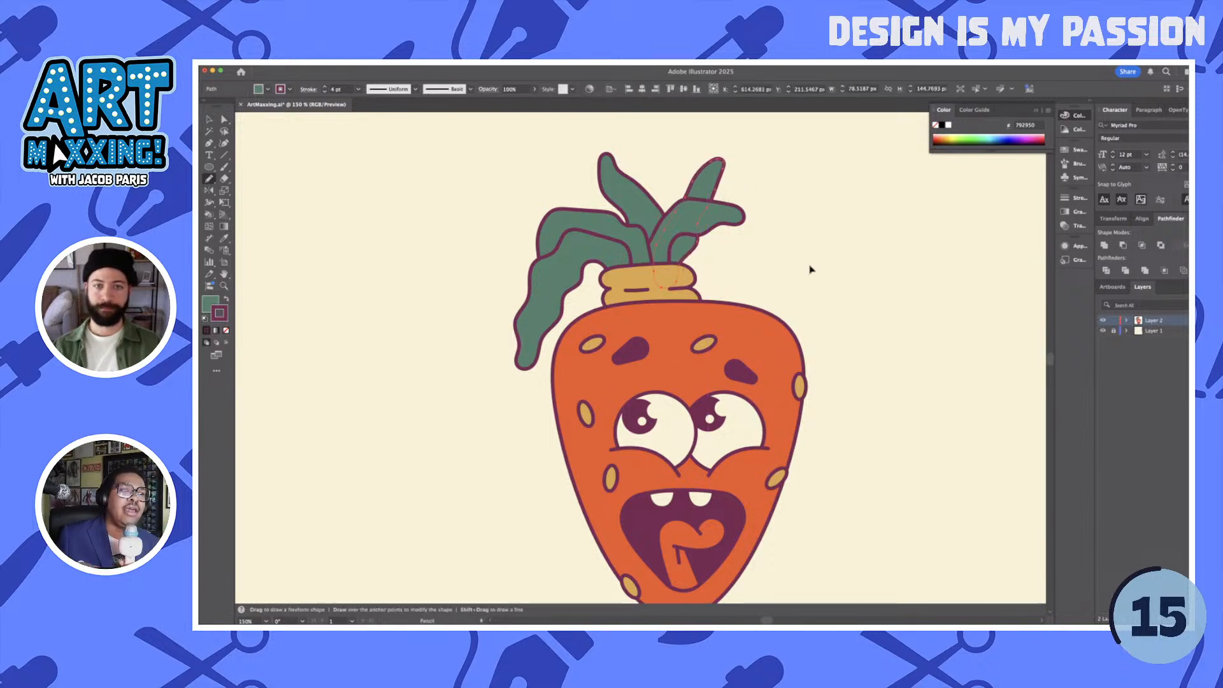
left_click(810, 267, "super")
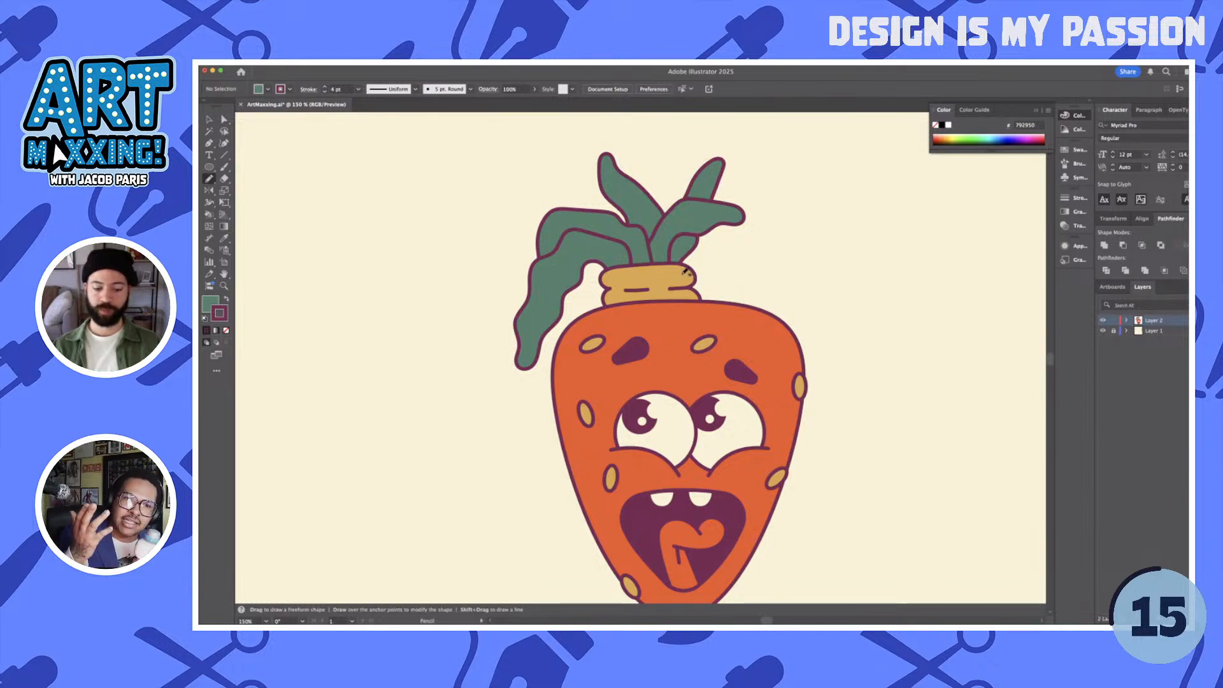
- Draw a wavy green leaf drooping right from the stem over the head, about 112 px wide and 131 px tall
mouse_move(688, 270)
left_mouse_down()
mouse_move(731, 276)
mouse_move(685, 270)
mouse_move(737, 264)
left_mouse_up()
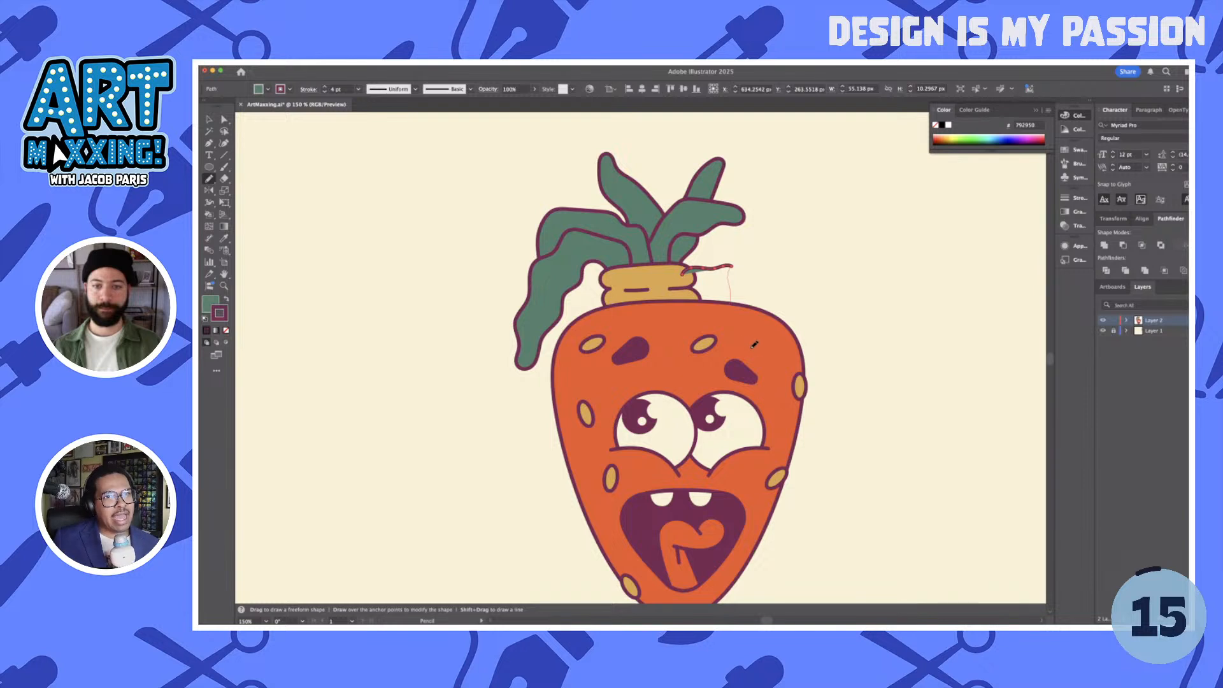
mouse_move(763, 304)
left_mouse_down()
mouse_move(765, 250)
mouse_move(714, 231)
left_mouse_up()
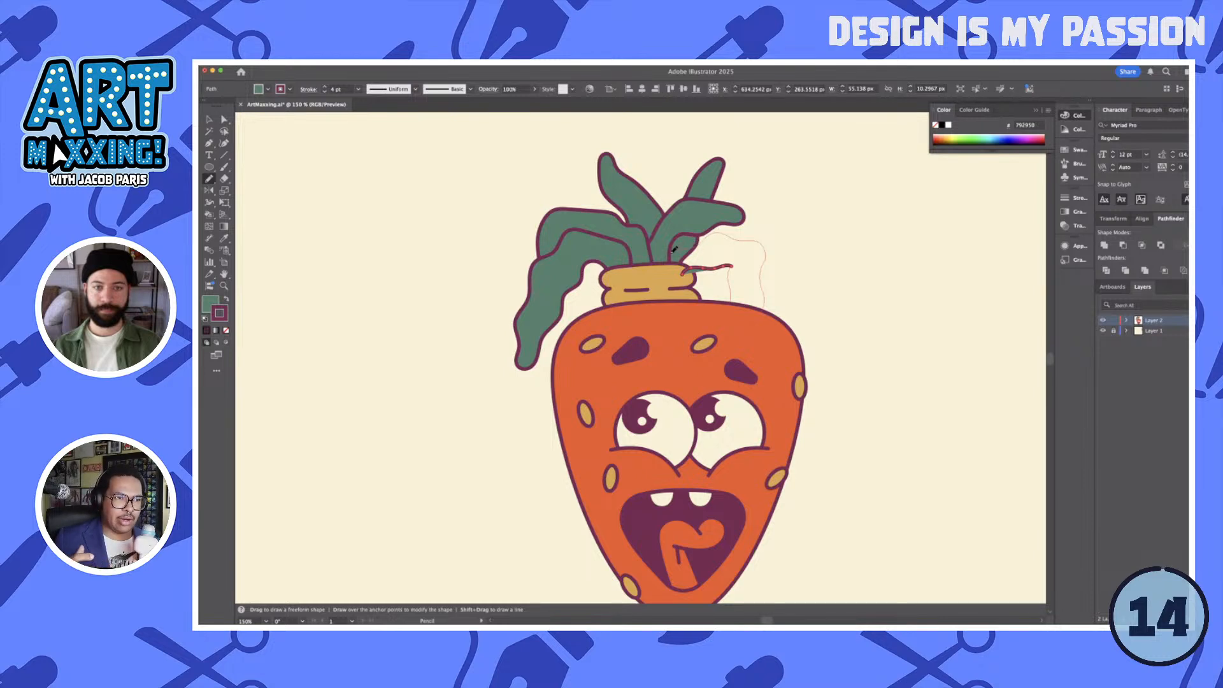
left_click_drag(668, 258, 685, 271)
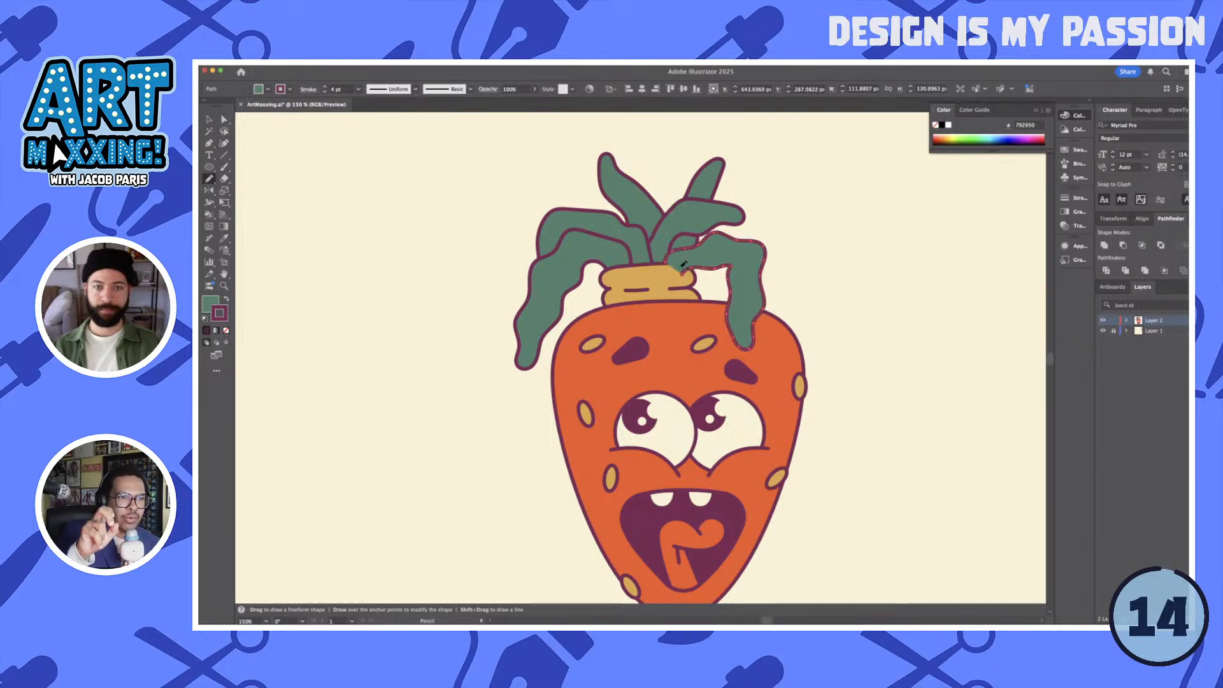
- Move the drooping right leaf's open end onto the stem's edge and close its outline with the Pen tool
scroll(679, 254, "up", 5)
key("a")
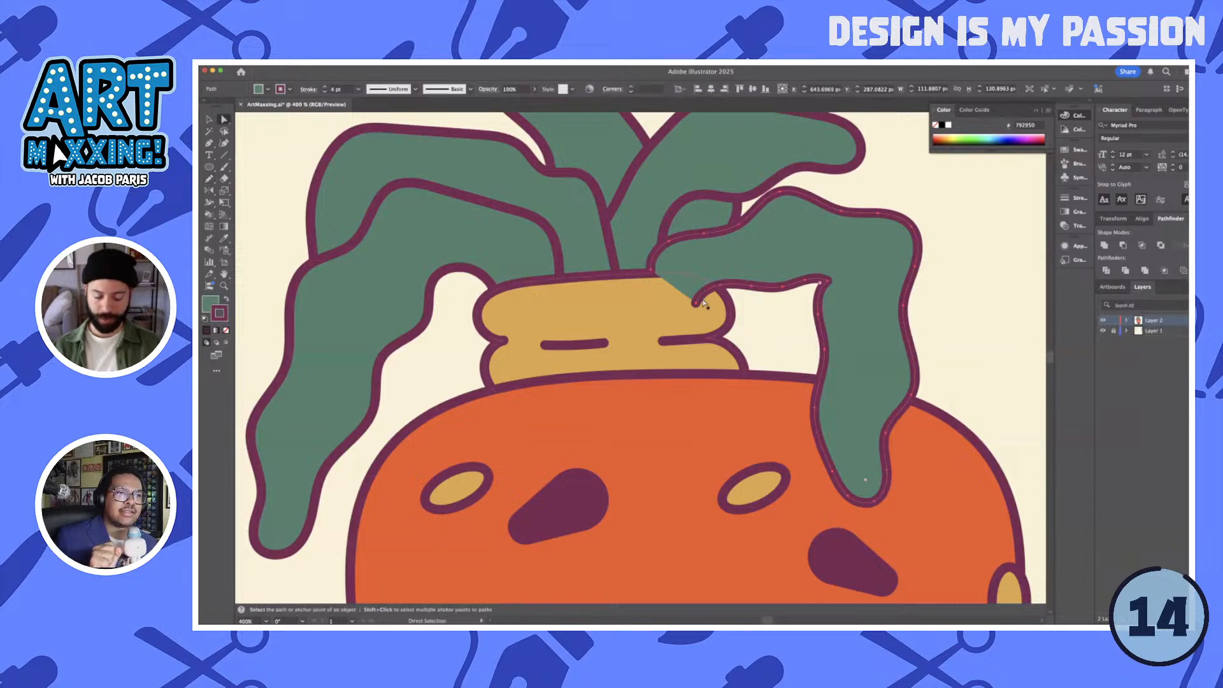
left_click_drag(701, 313, 716, 290)
scroll(720, 287, "up", 2)
left_click(718, 283)
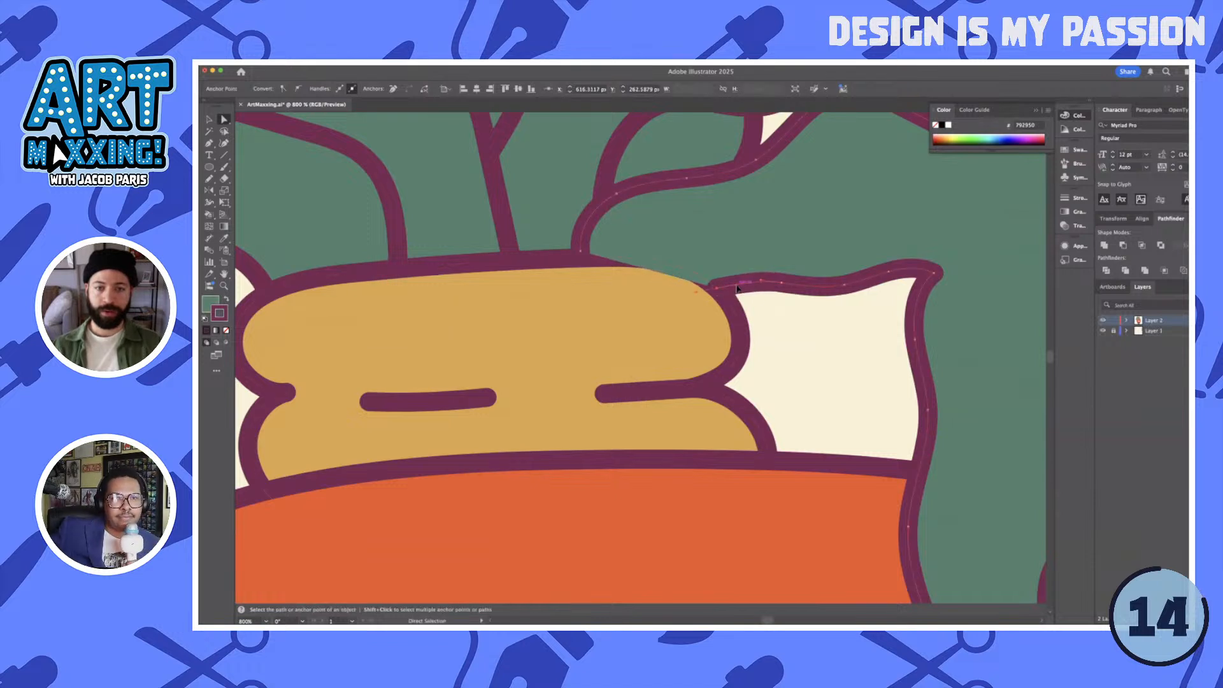
key("p")
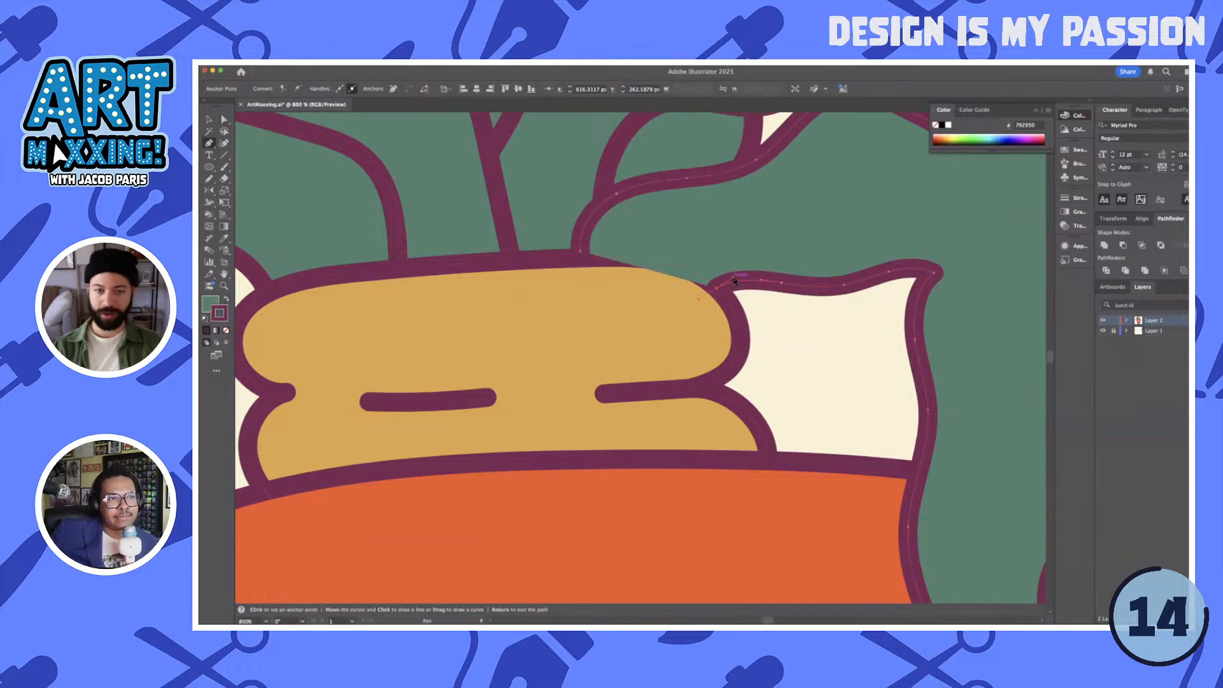
left_click(718, 288)
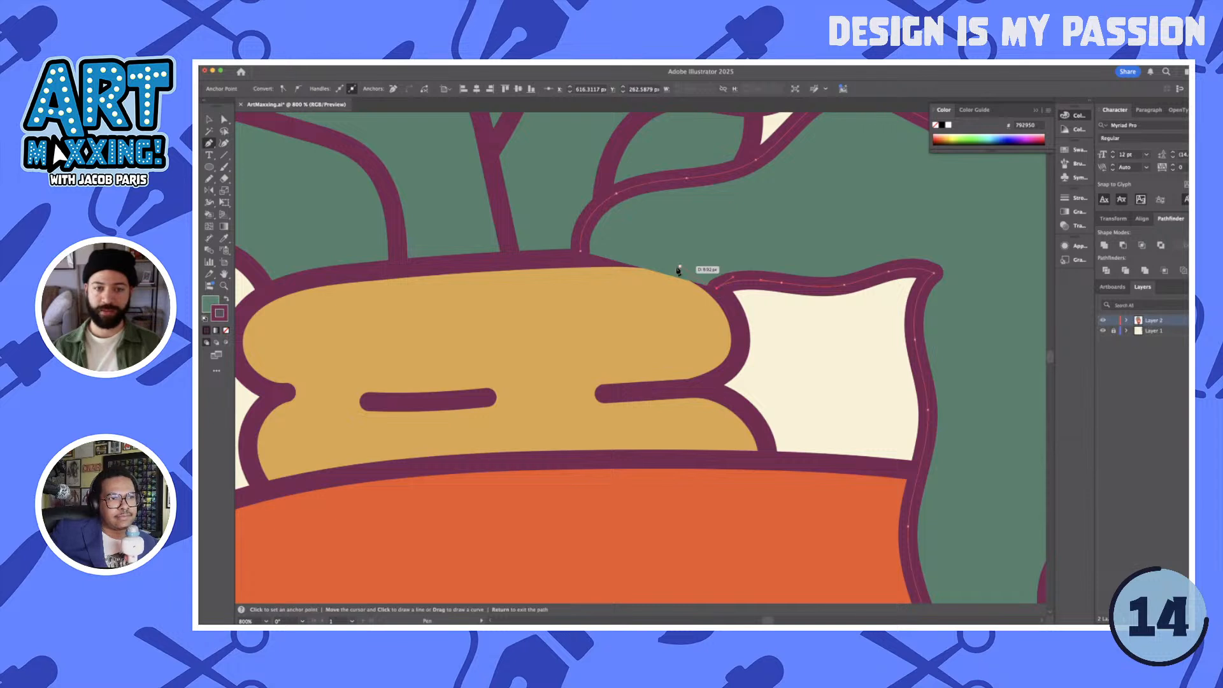
left_click(580, 251)
- Curve the drooping leaf's closing segment along the stem's top edge and lower its corner anchor slightly to match
key("shift+c")
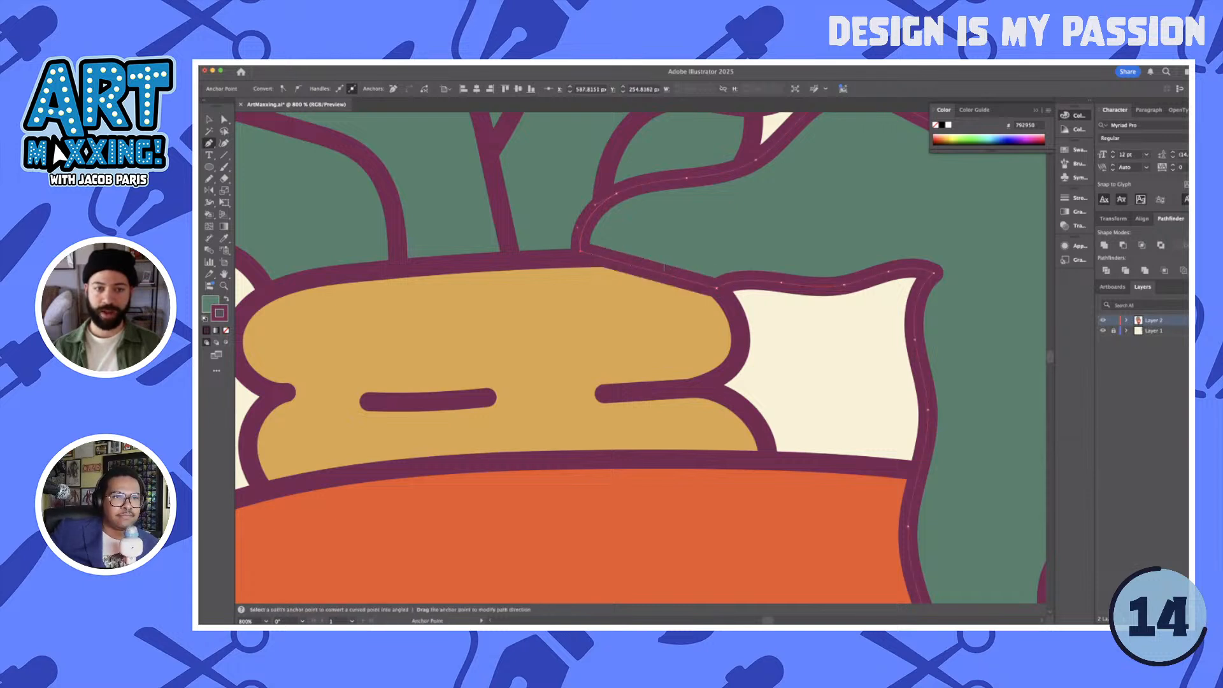
left_click_drag(668, 276, 678, 266)
key("a")
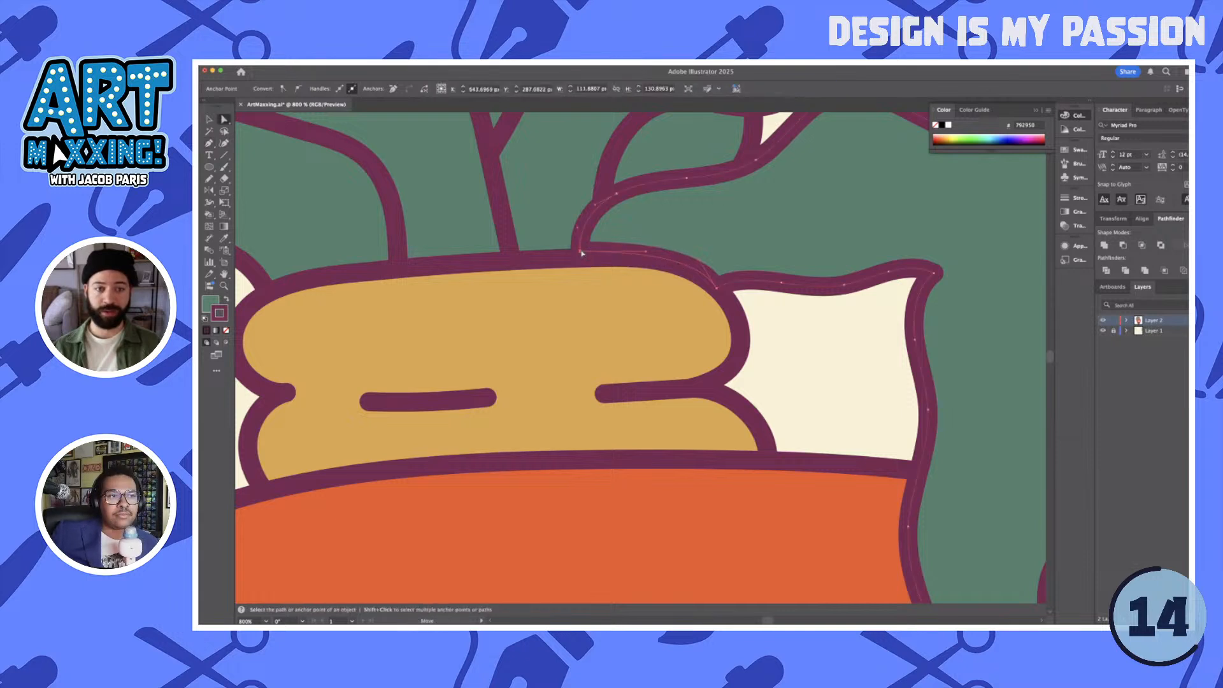
left_click_drag(581, 252, 581, 260)
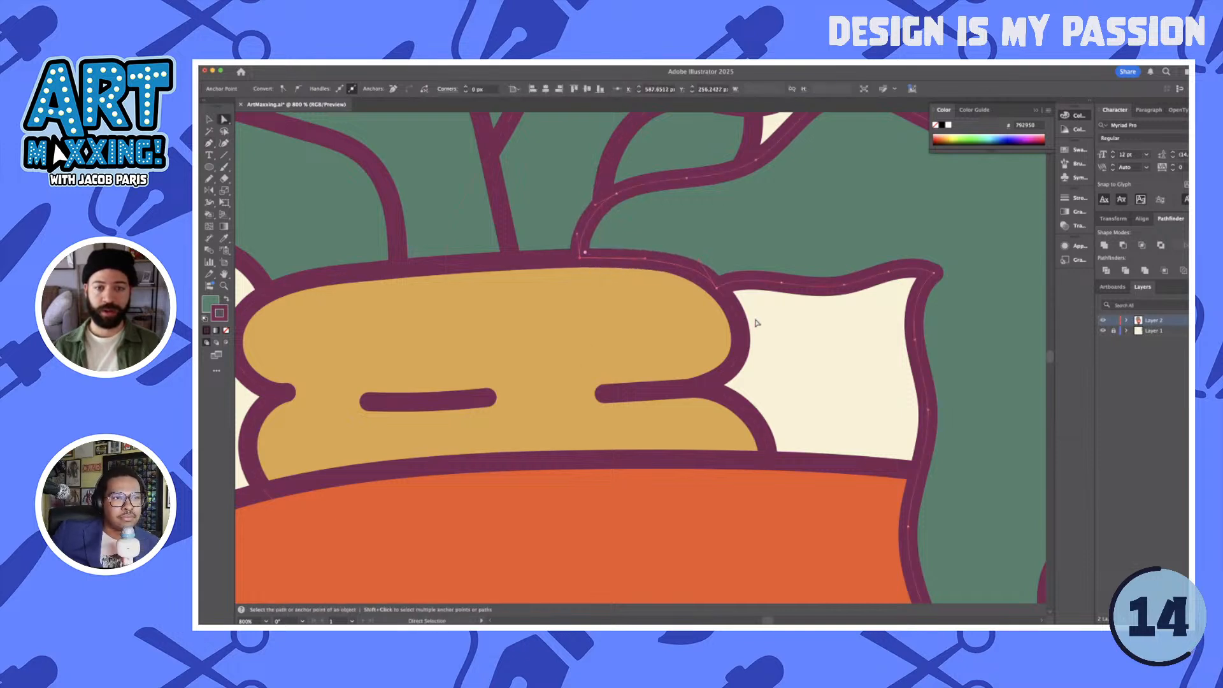
left_click(783, 328)
scroll(785, 330, "down", 1)
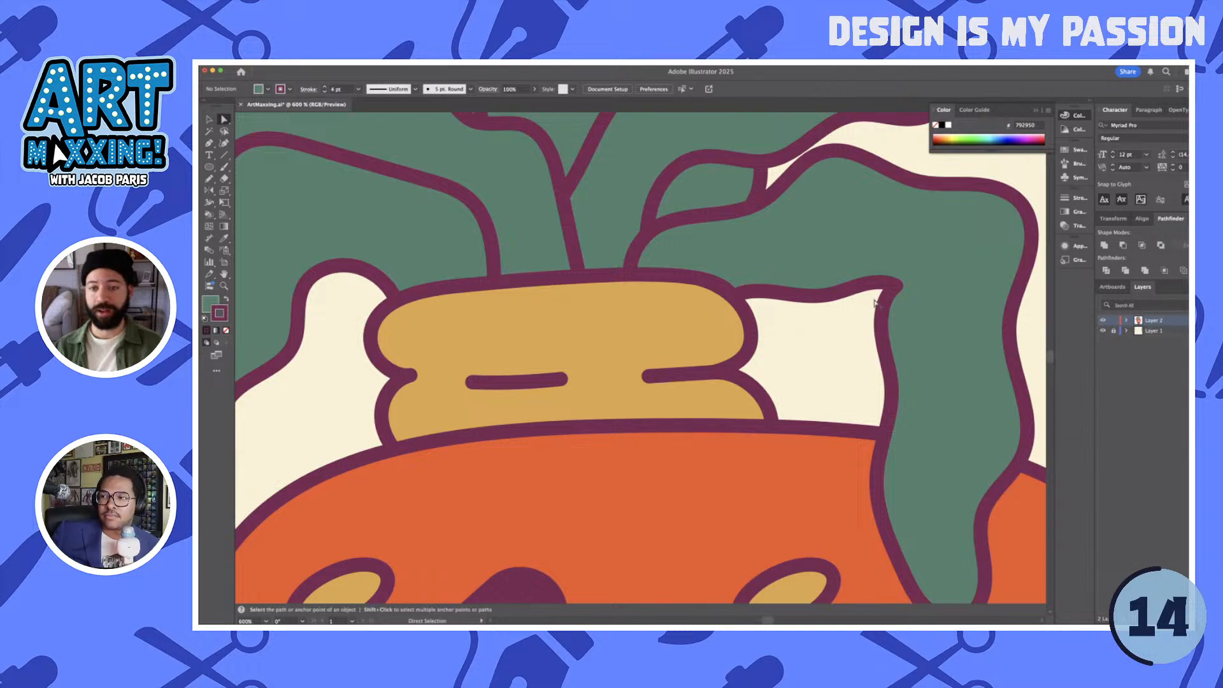
- Draw a short curved crease about 11 px tall at the drooping right leaf's inner bend and group it with the leaf
left_click(896, 289)
left_click(895, 289)
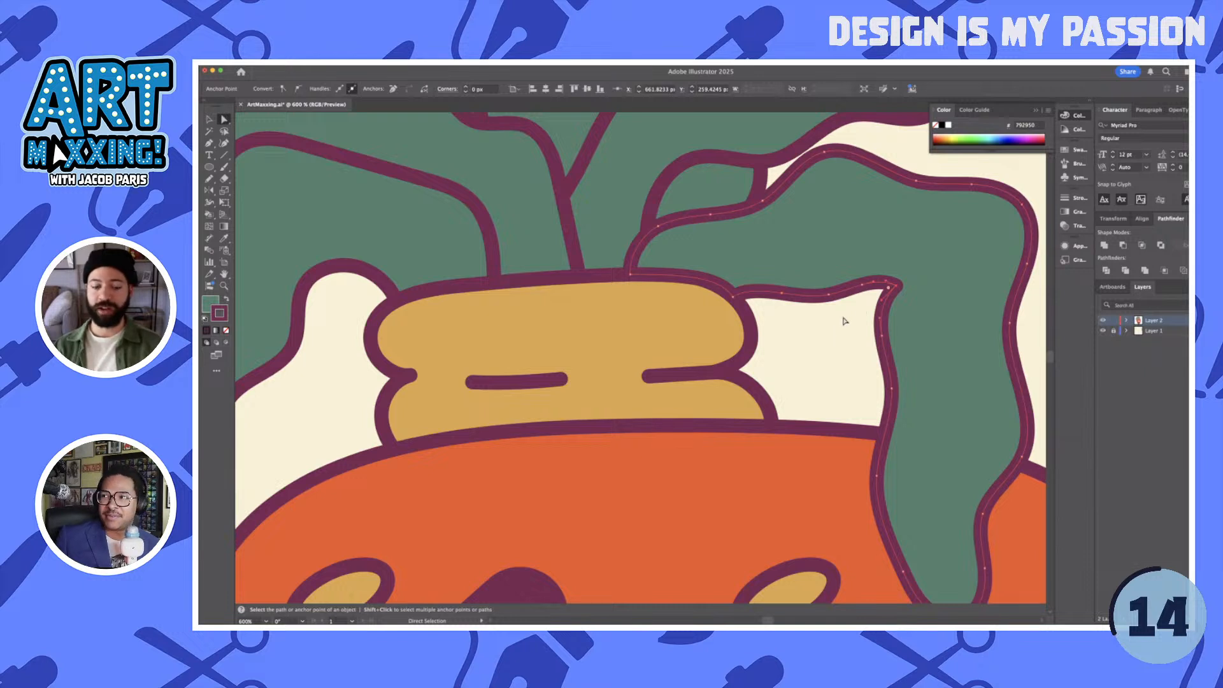
key("p")
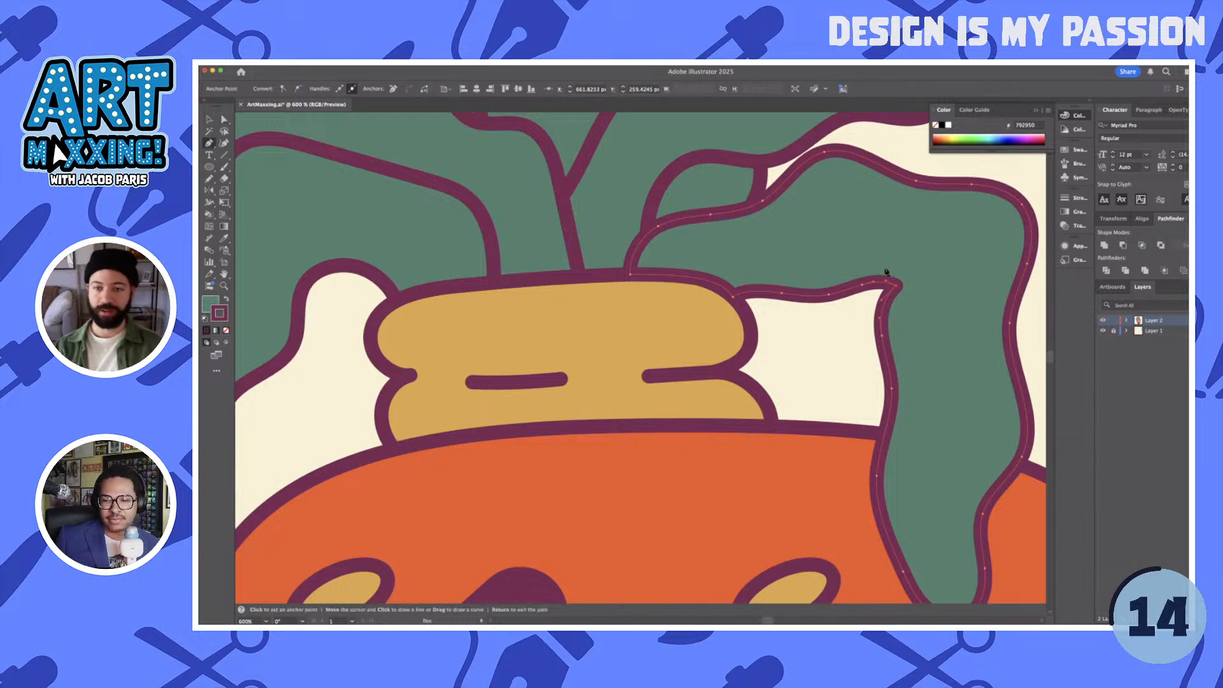
left_click(896, 247)
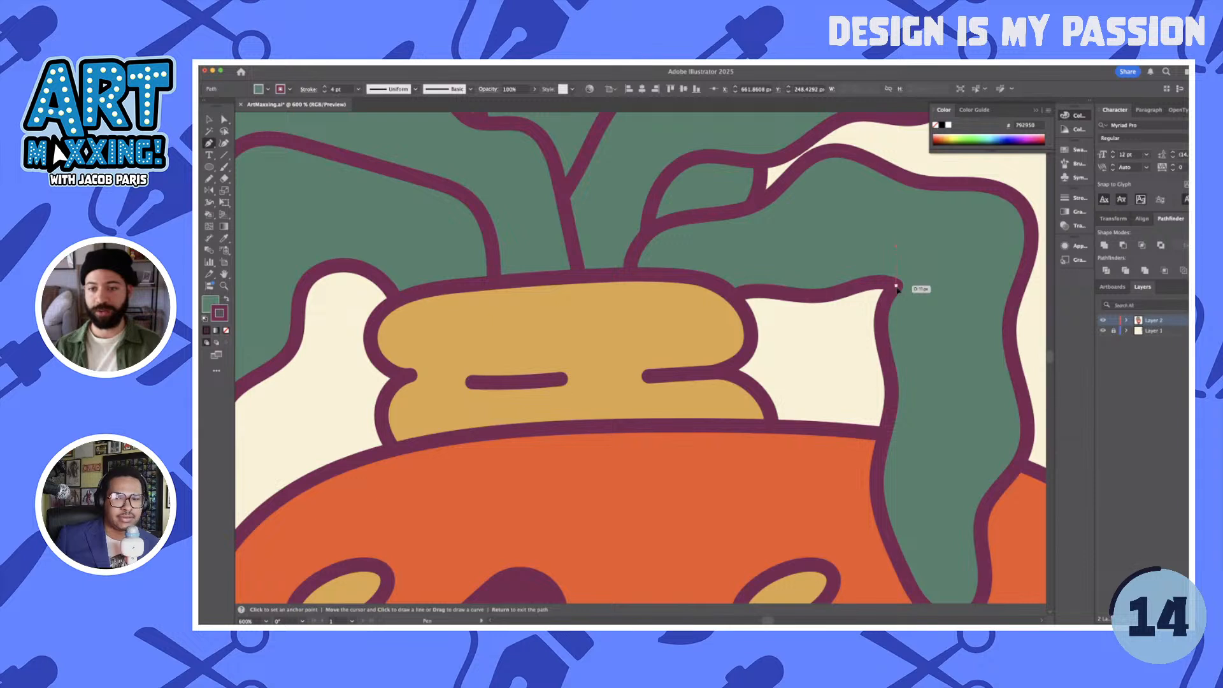
left_click(896, 286)
left_click_drag(897, 269, 903, 271)
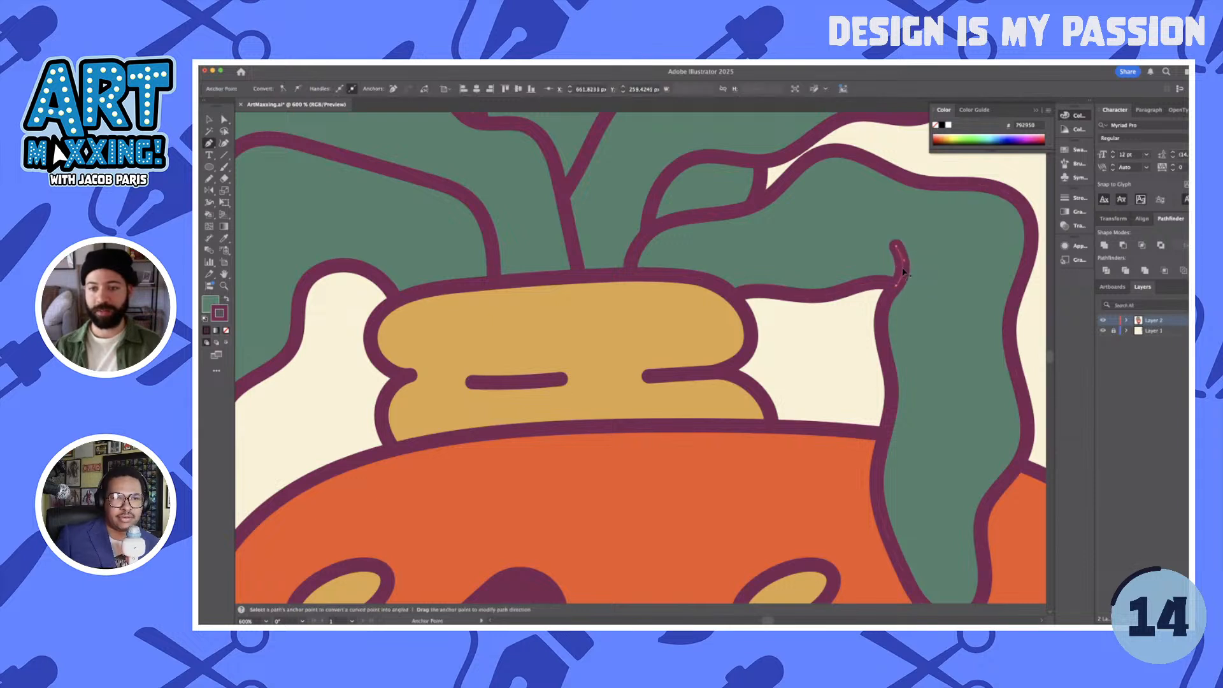
key("v")
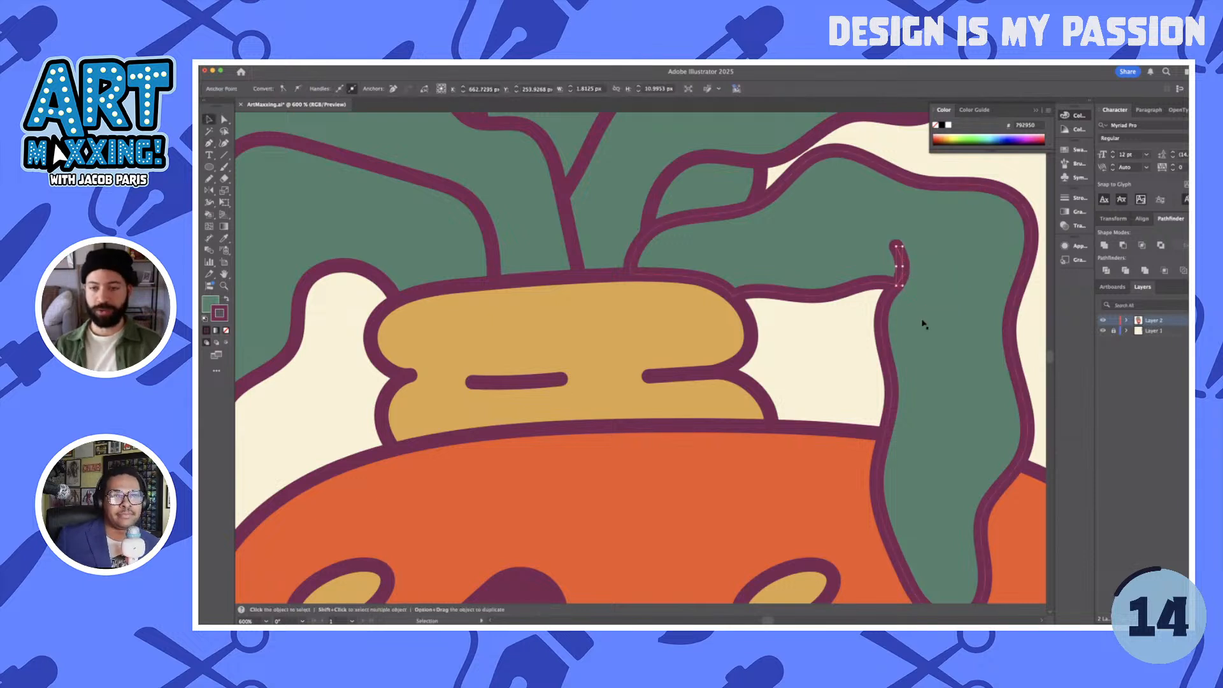
left_click(842, 336)
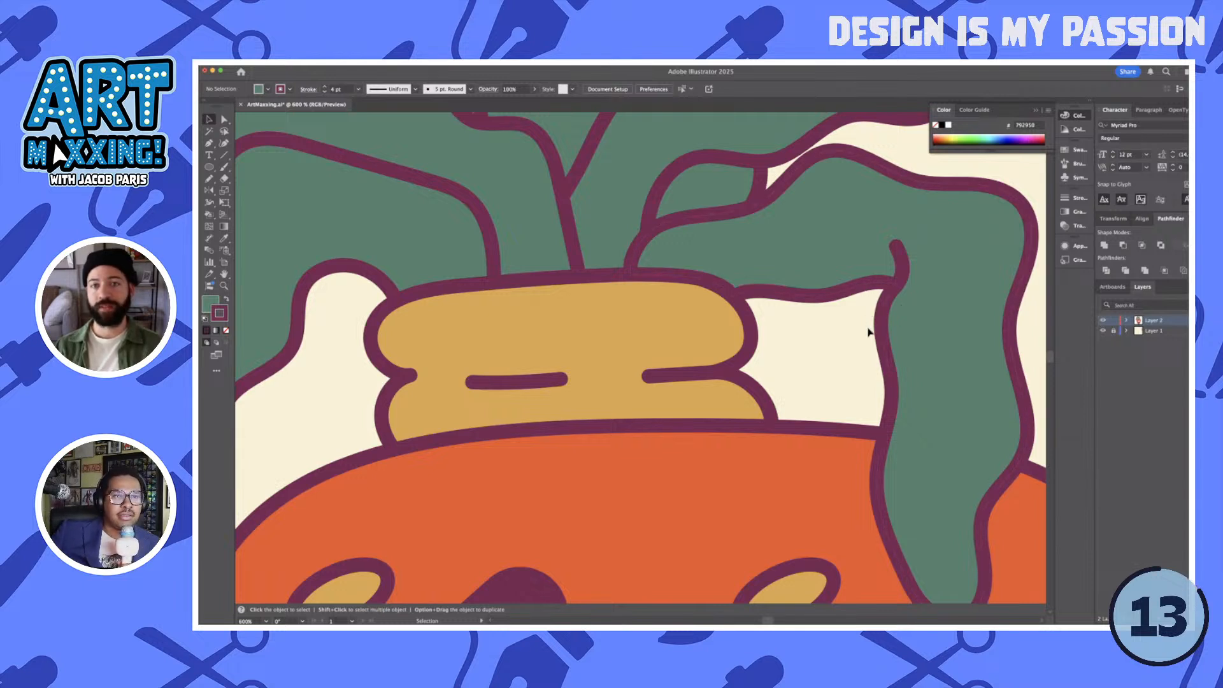
left_click(931, 264)
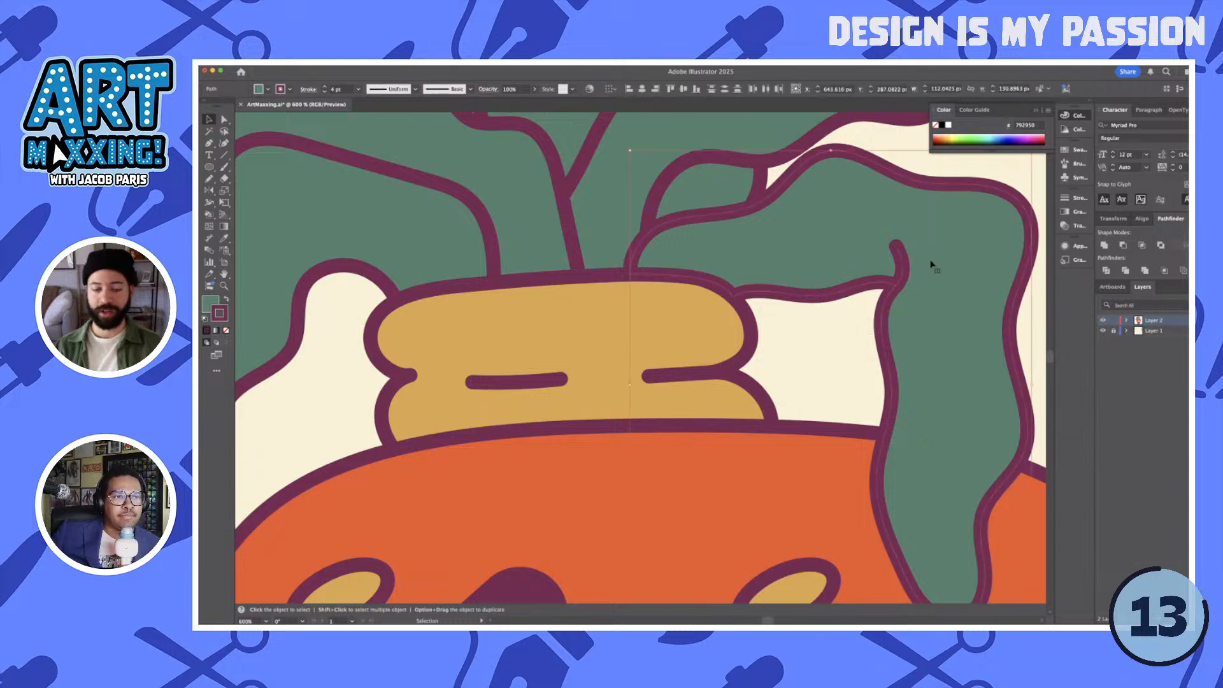
left_click(837, 344)
scroll(835, 347, "down", 1)
scroll(837, 348, "down", 2)
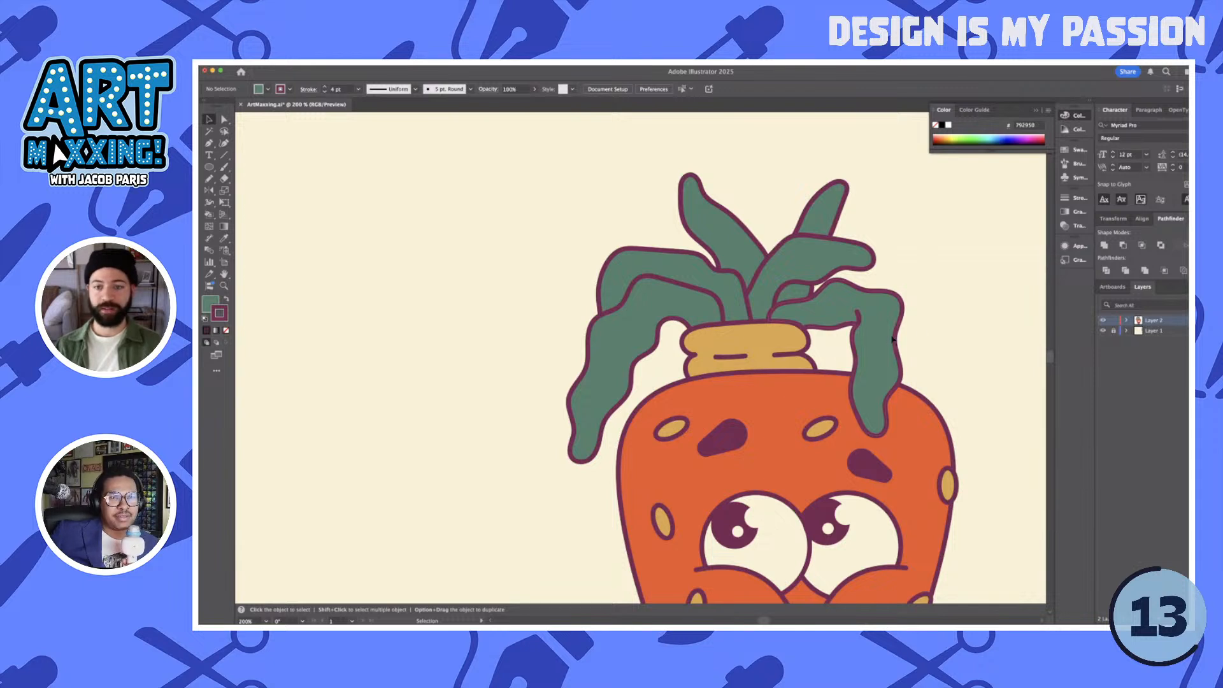
scroll(931, 337, "down", 3)
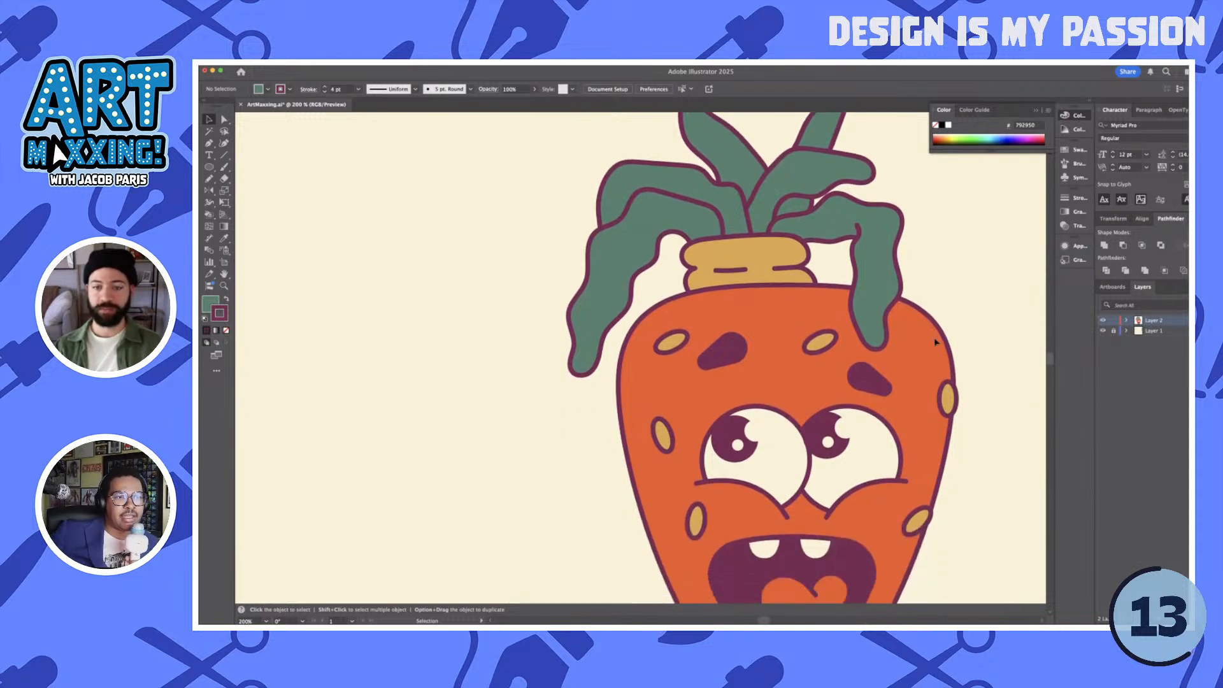
key("super+minus")
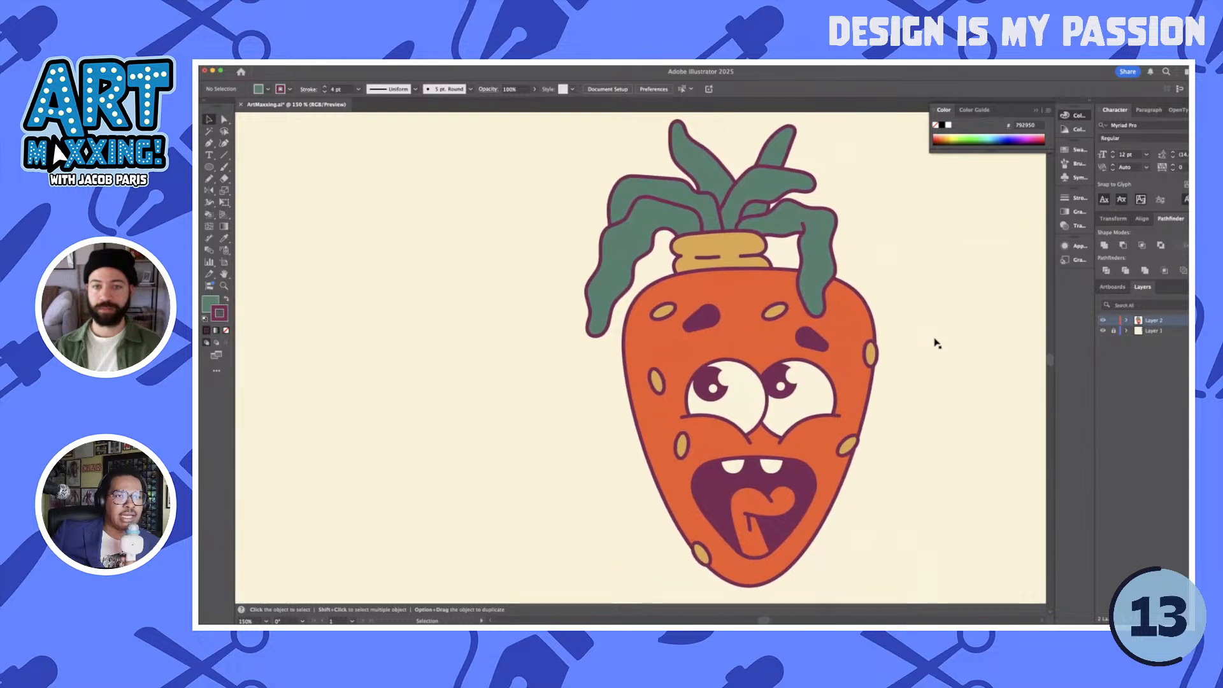
scroll(936, 343, "right", 1)
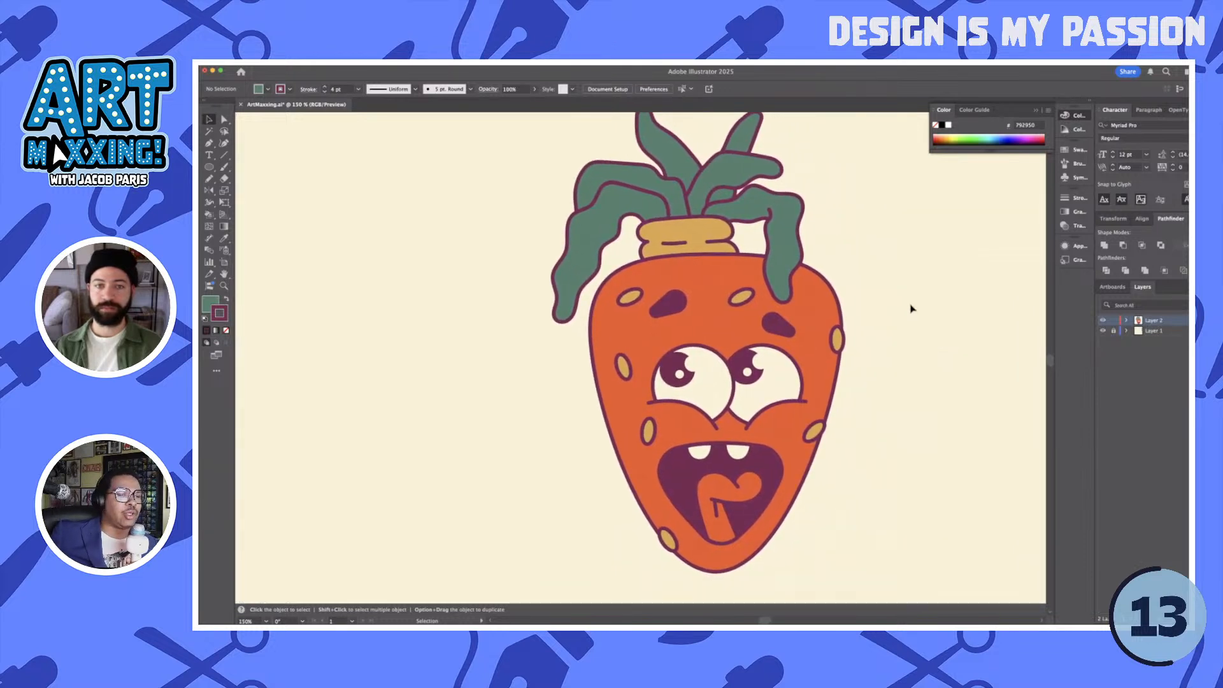
- Tilt the short upper right leaf slightly upward and shift it a little closer to the stem
left_click(771, 171)
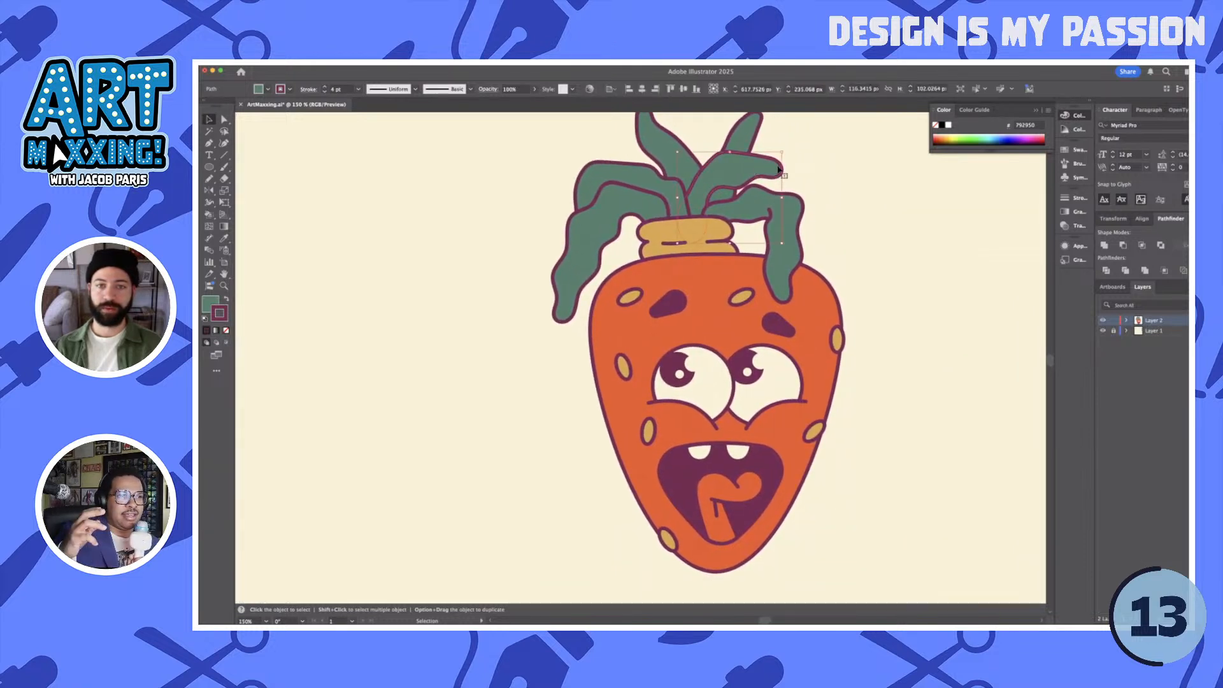
left_click_drag(770, 157, 760, 160)
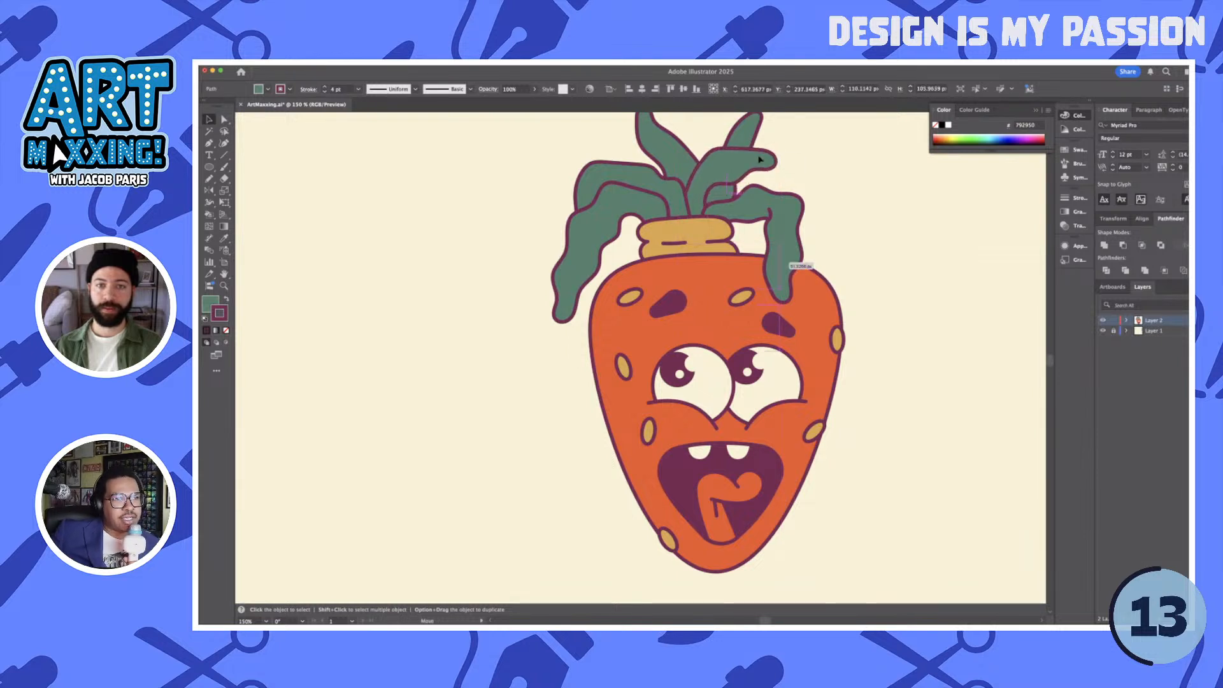
left_click(853, 202)
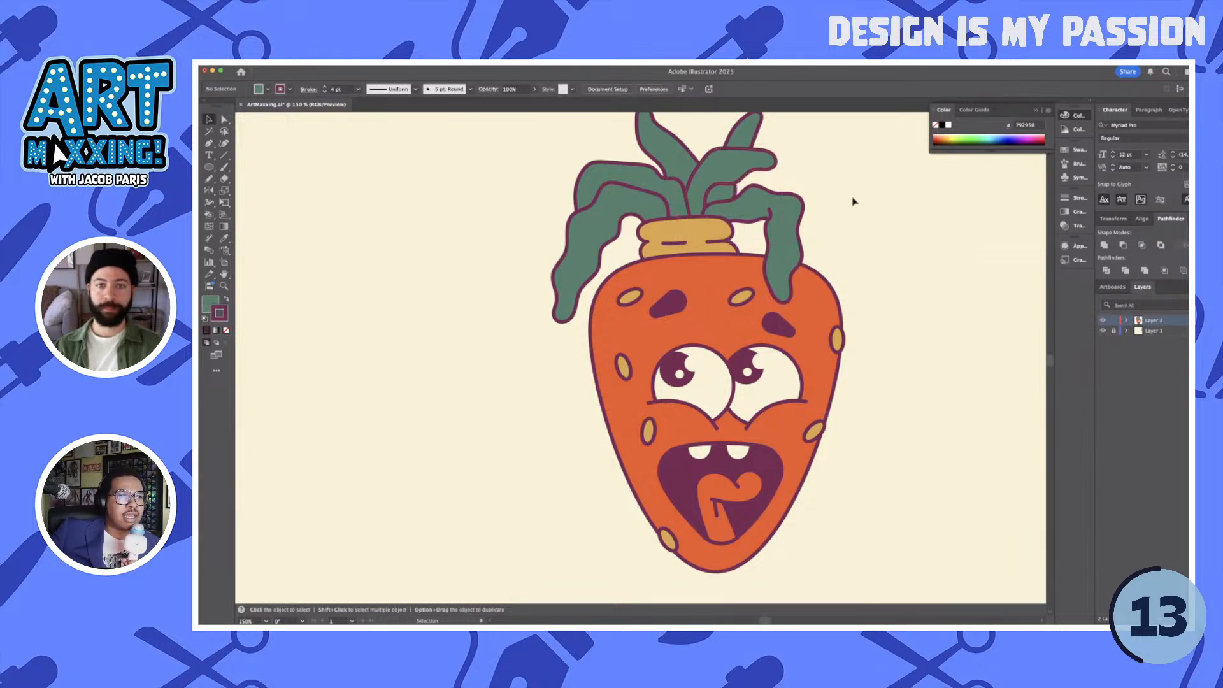
- Nudge the two forehead seeds slightly up and left, and the lower left cheek seed slightly outward and down
scroll(854, 202, "down", 2)
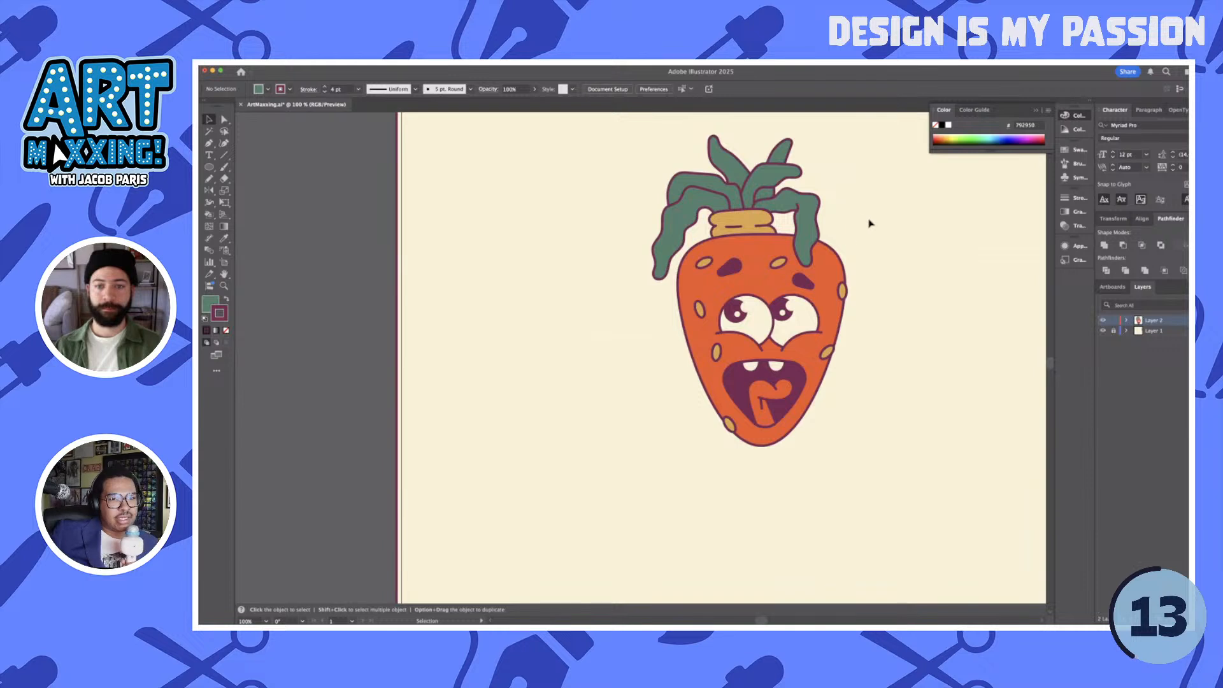
left_click(776, 262)
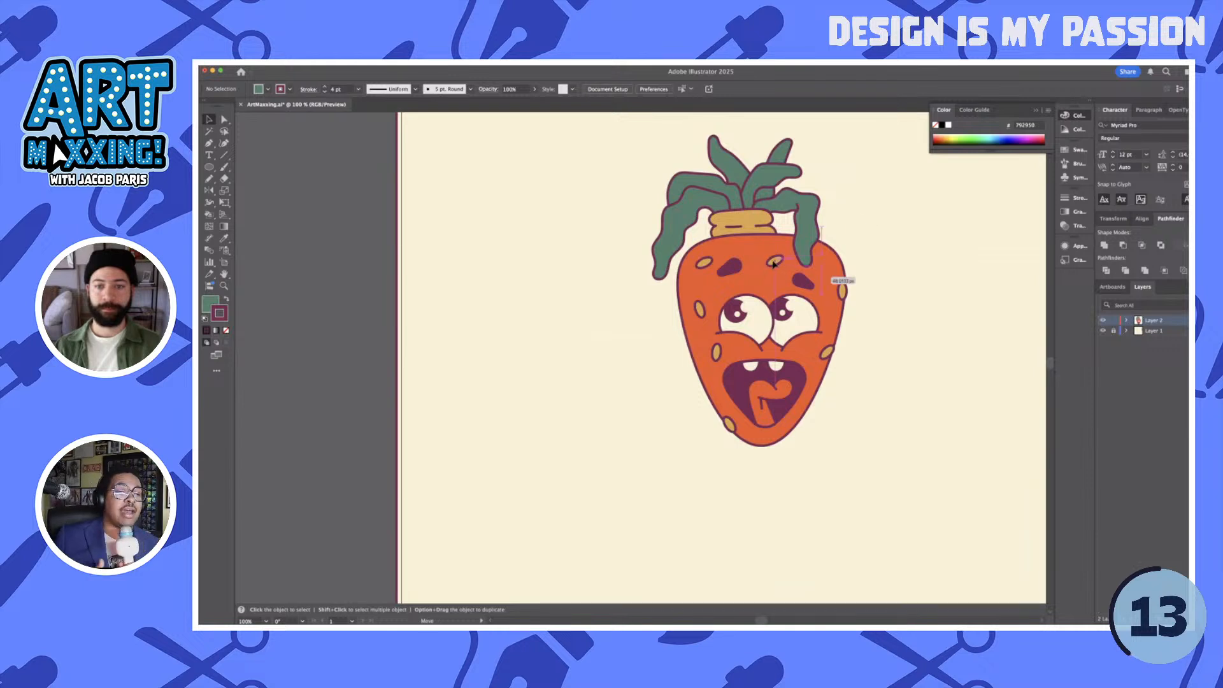
left_click(893, 259)
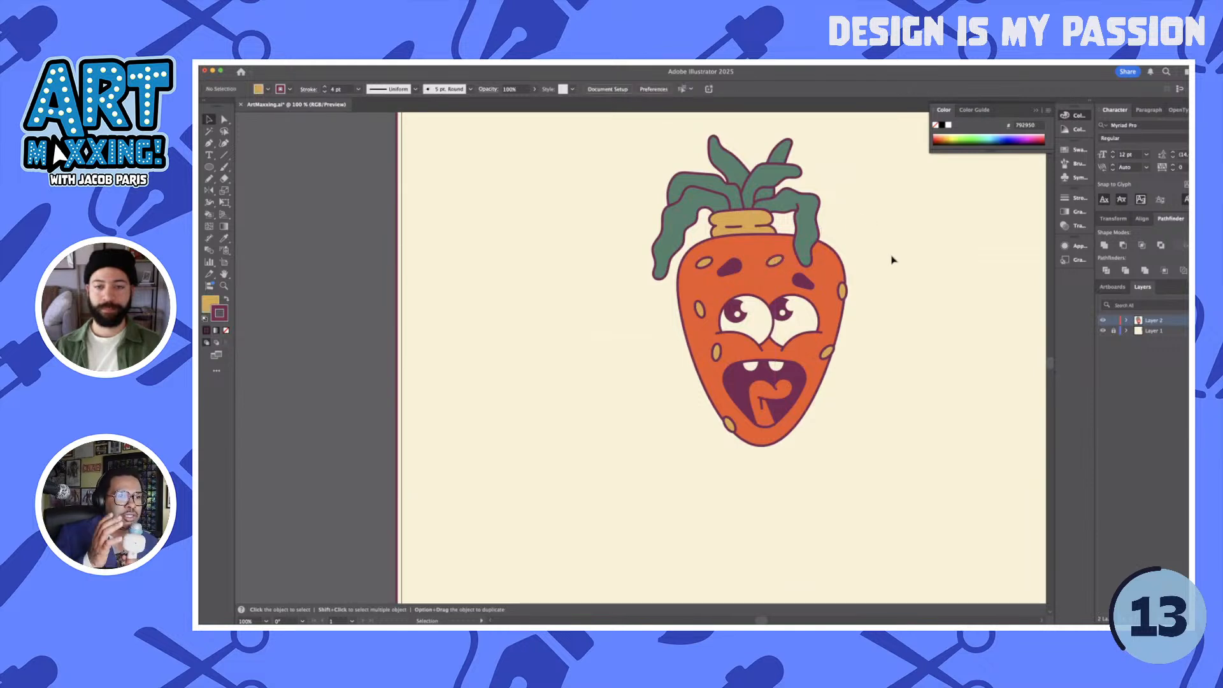
left_click(701, 265)
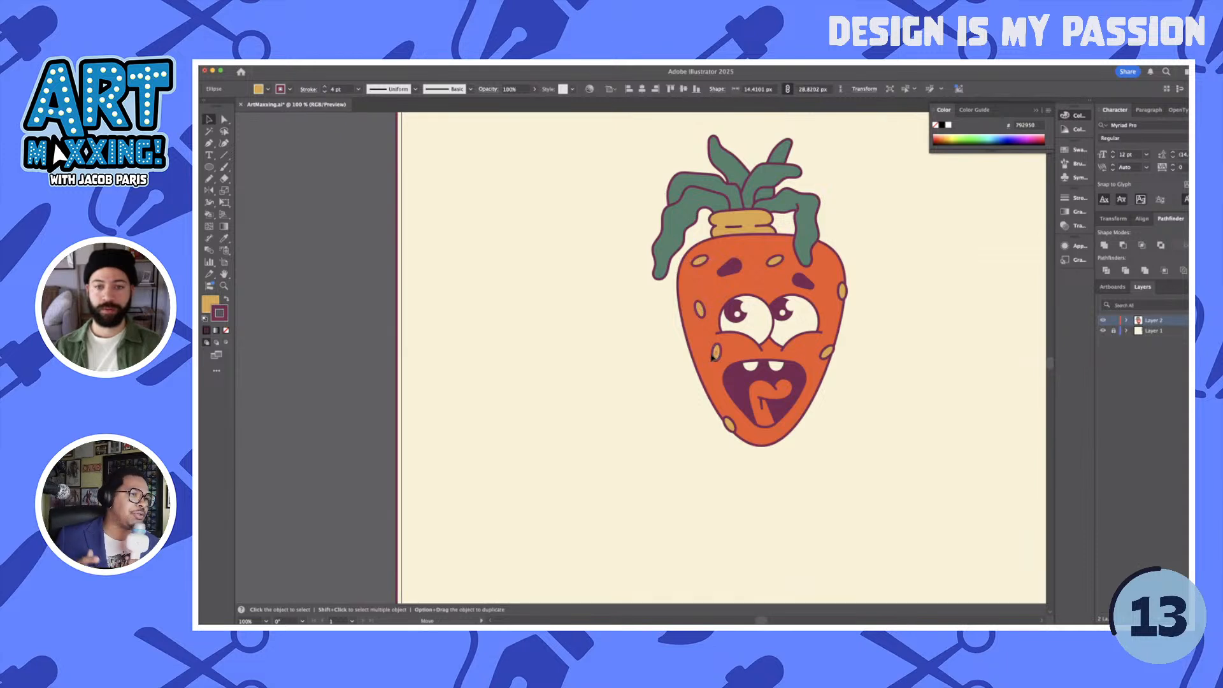
left_click_drag(719, 355, 710, 361)
left_click(876, 319)
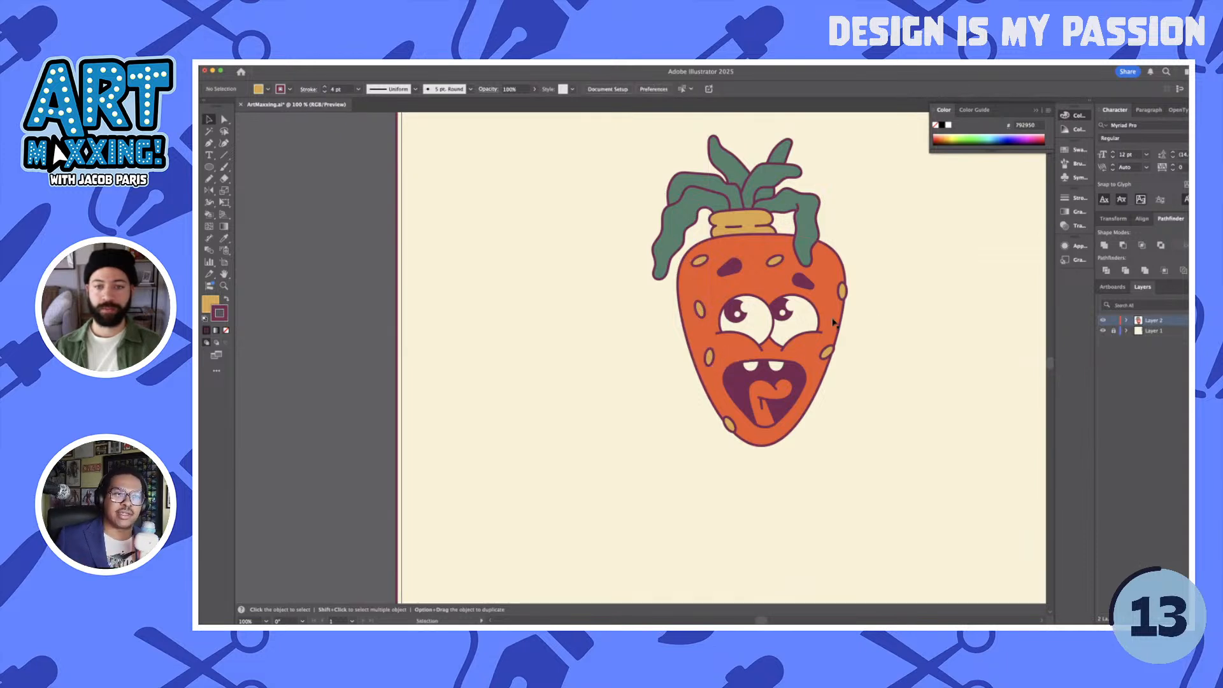
- Try a copy of the upper left cheek seed on the head's lower right edge and delete it
left_click_drag(698, 312, 820, 400)
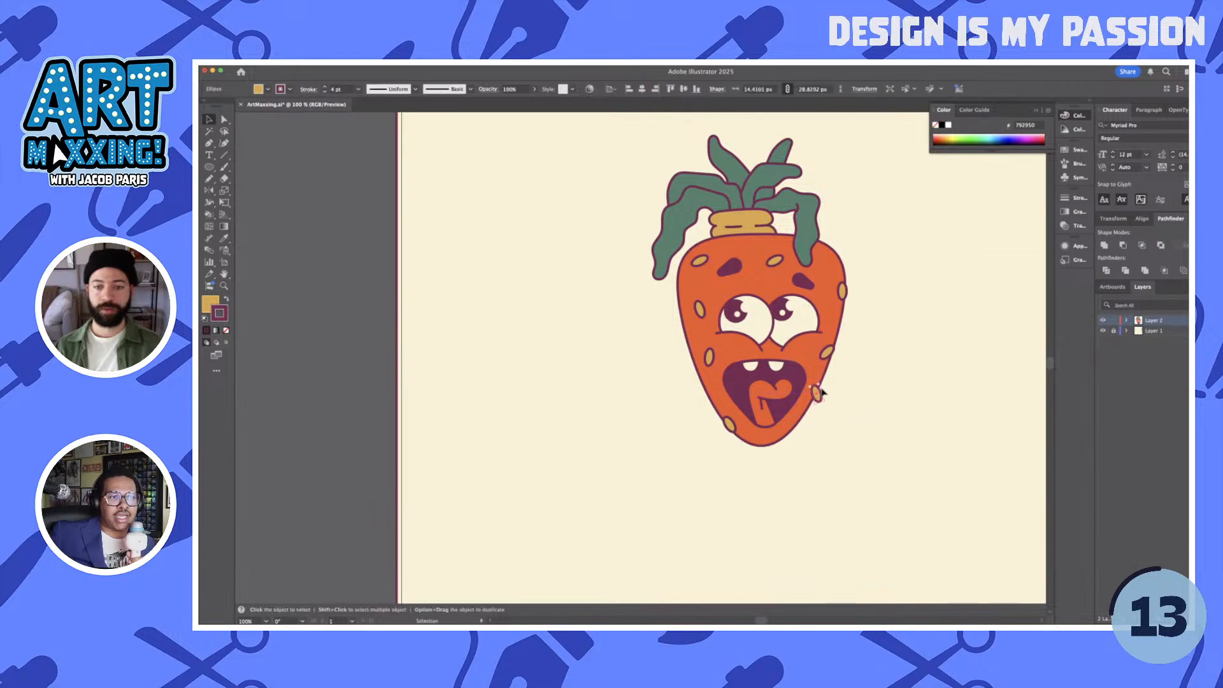
scroll(823, 386, "up", 1)
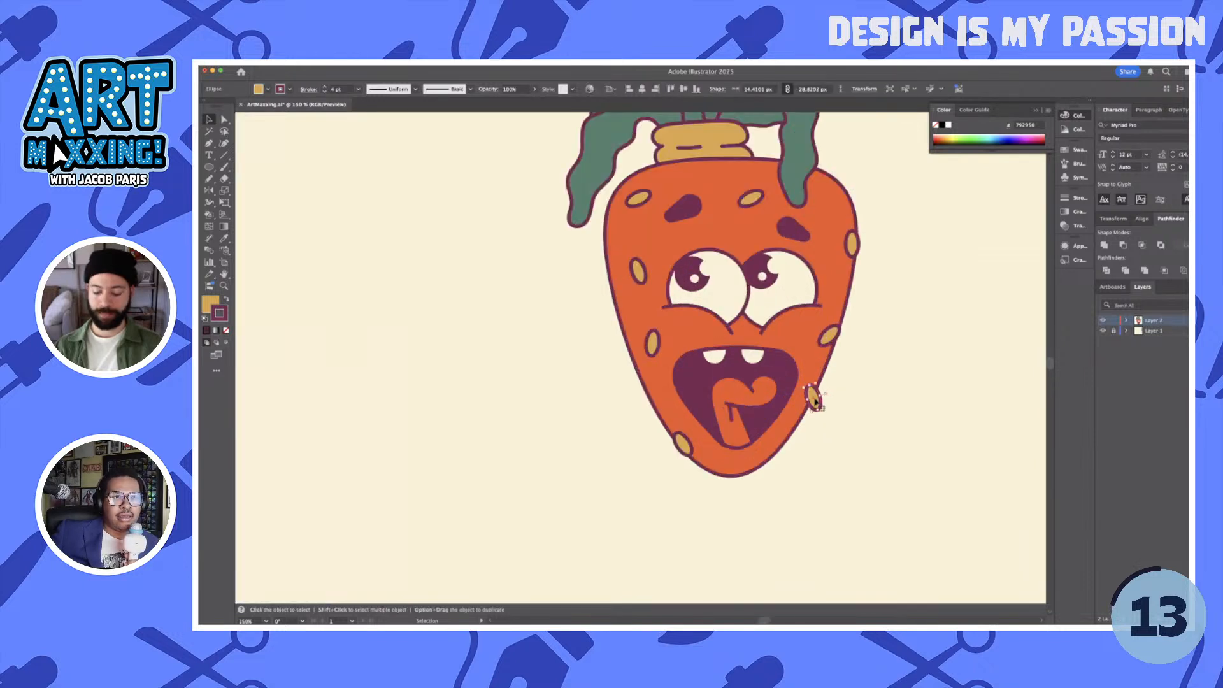
key("Delete")
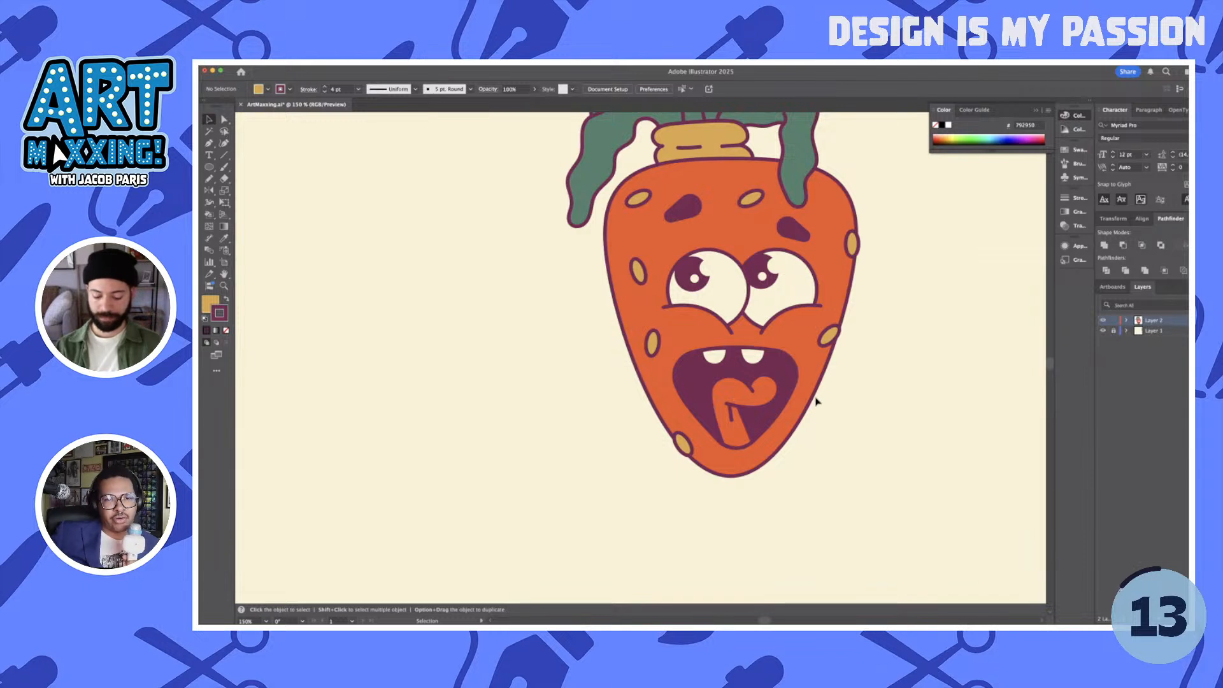
- Activate the Pencil tool for drawing in the empty area beside the head's lower right side
key("n")
scroll(819, 391, "right", 2)
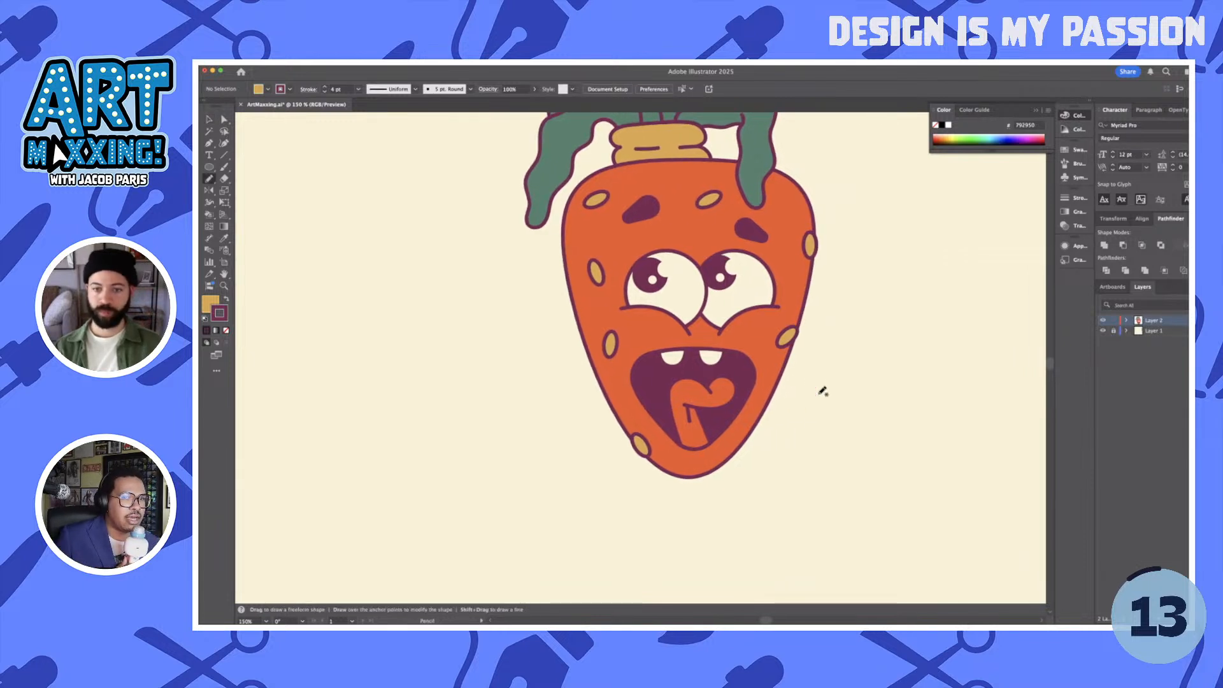
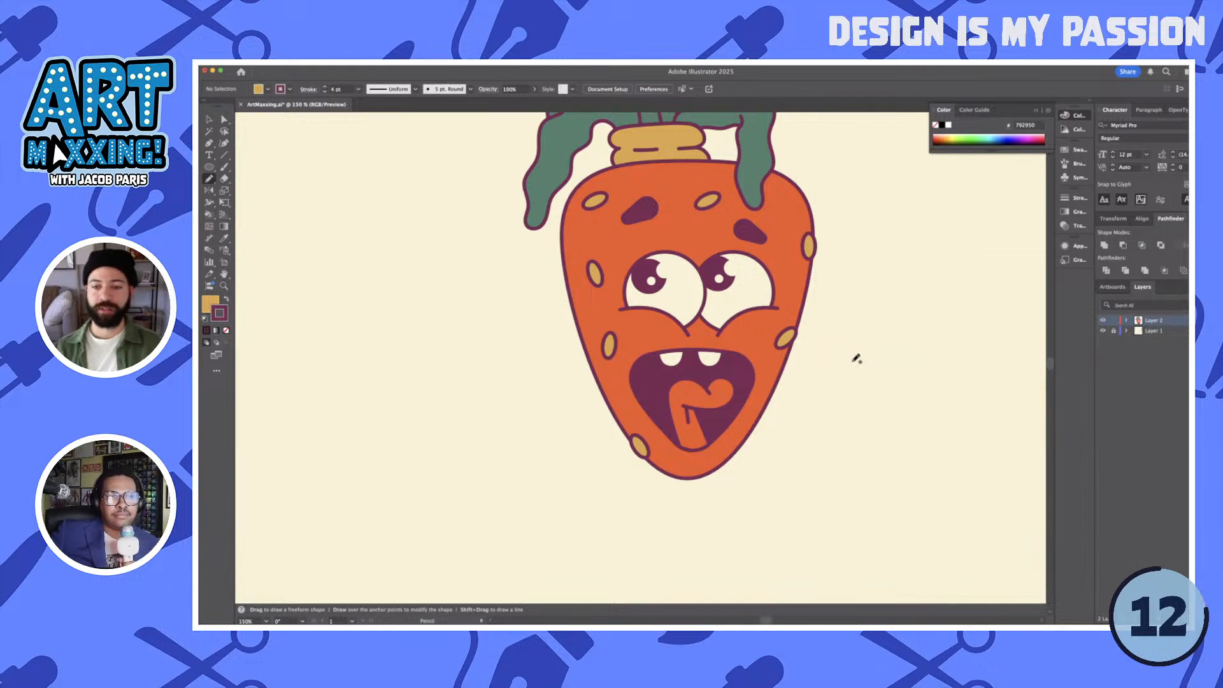
- Draw a curved thumb shape about 43 by 36 px beside the head's lower right side and match its fill to the head's orange
mouse_move(857, 359)
left_mouse_down()
mouse_move(882, 346)
mouse_move(889, 374)
mouse_move(873, 358)
left_mouse_up()
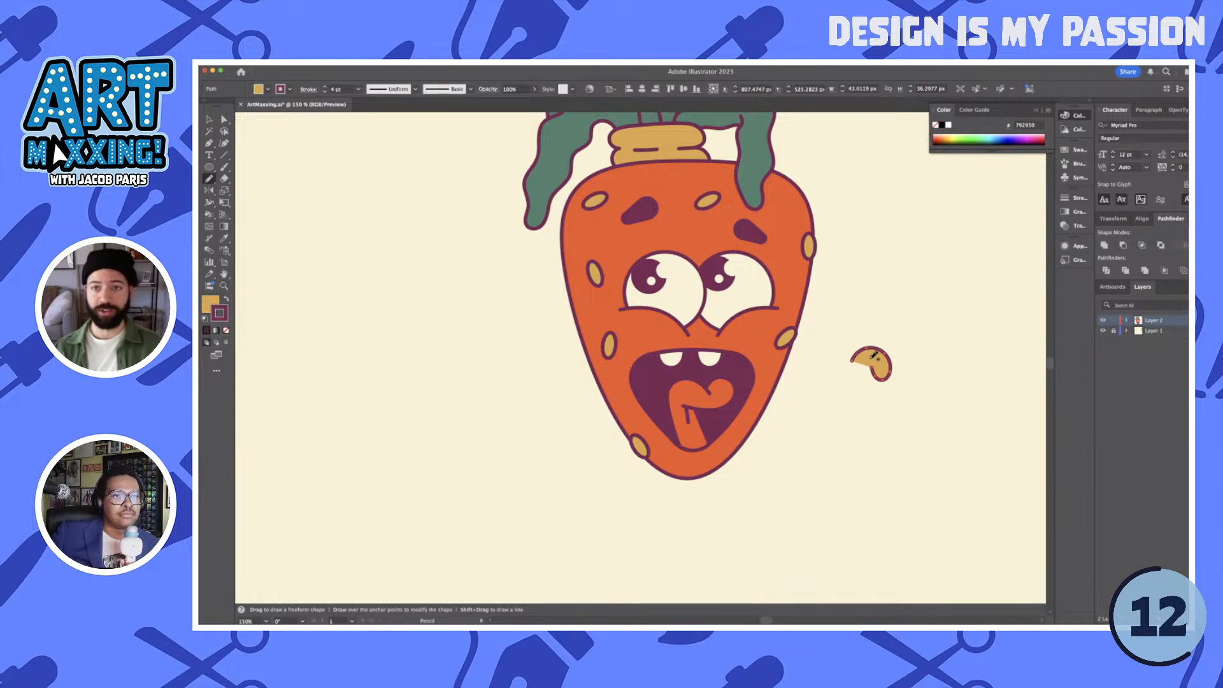
key("i")
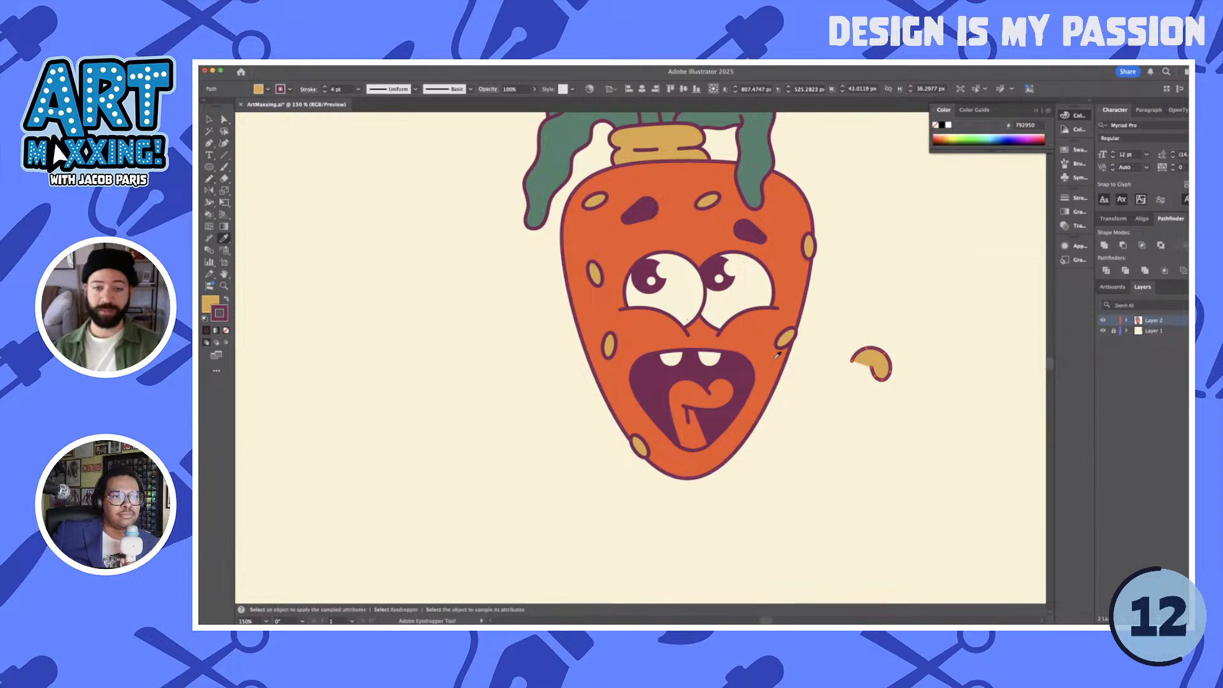
left_click(776, 361)
key("v")
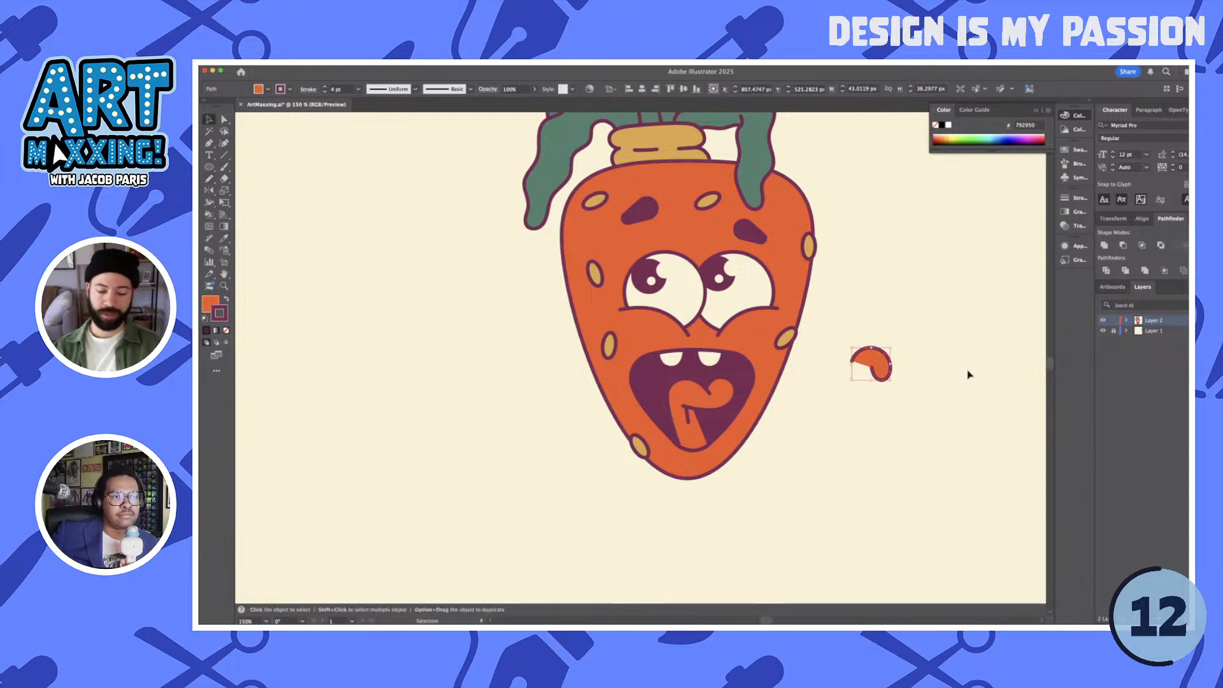
left_click(969, 374)
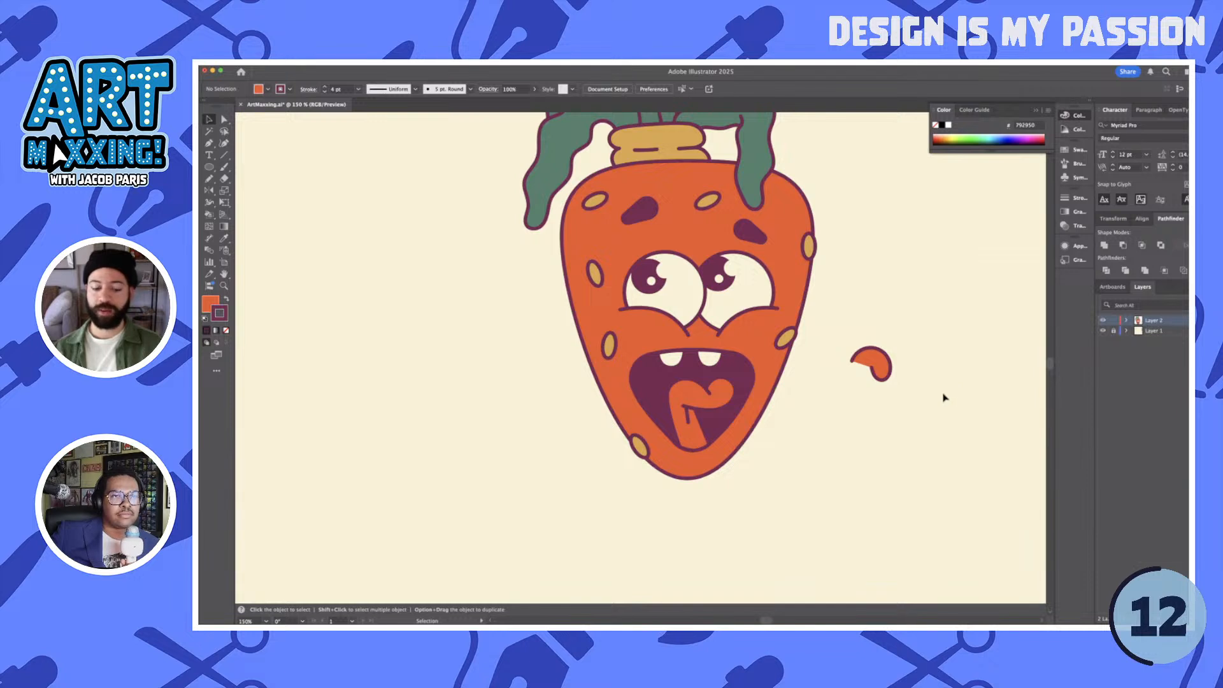
- Draw an extended pointing finger angled up and right from behind the thumb, and shorten it slightly
key("n")
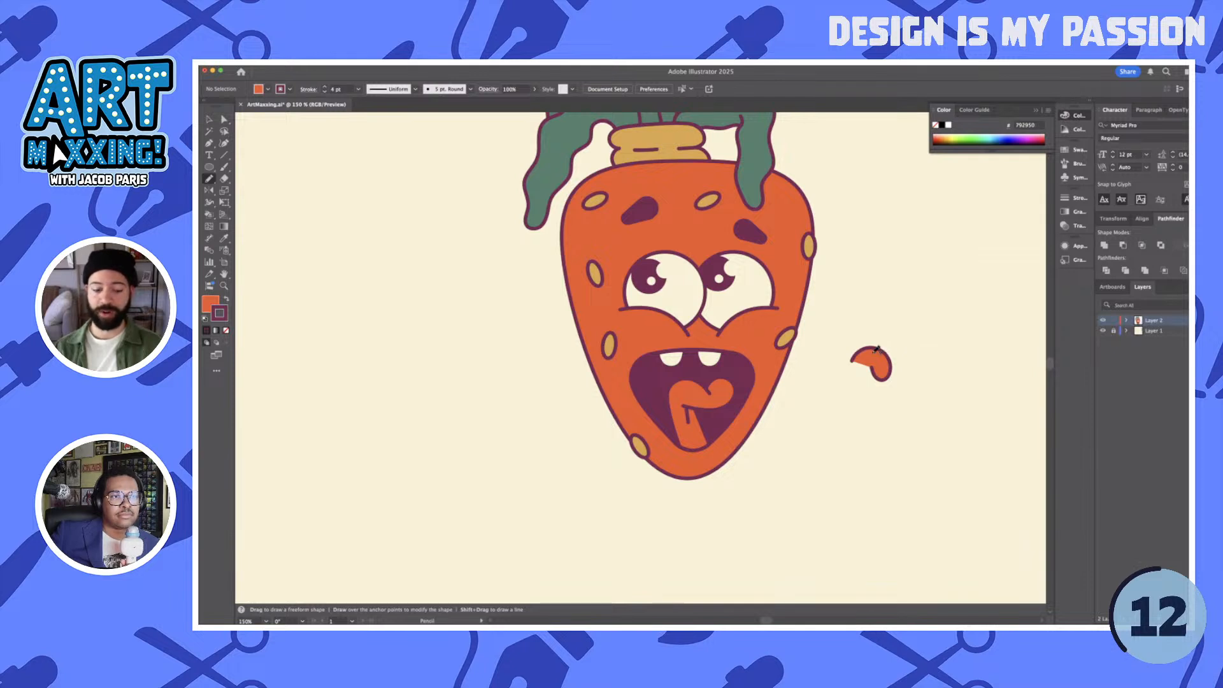
mouse_move(876, 349)
left_mouse_down()
mouse_move(922, 332)
mouse_move(921, 355)
mouse_move(890, 367)
left_mouse_up()
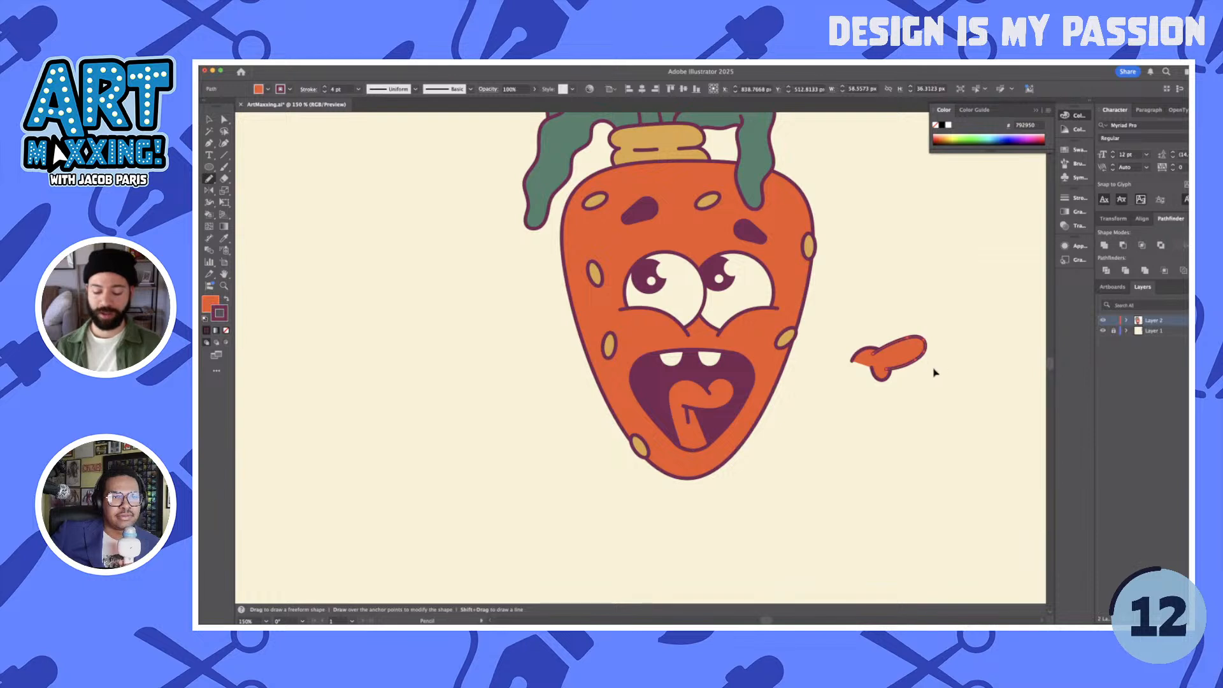
key("v")
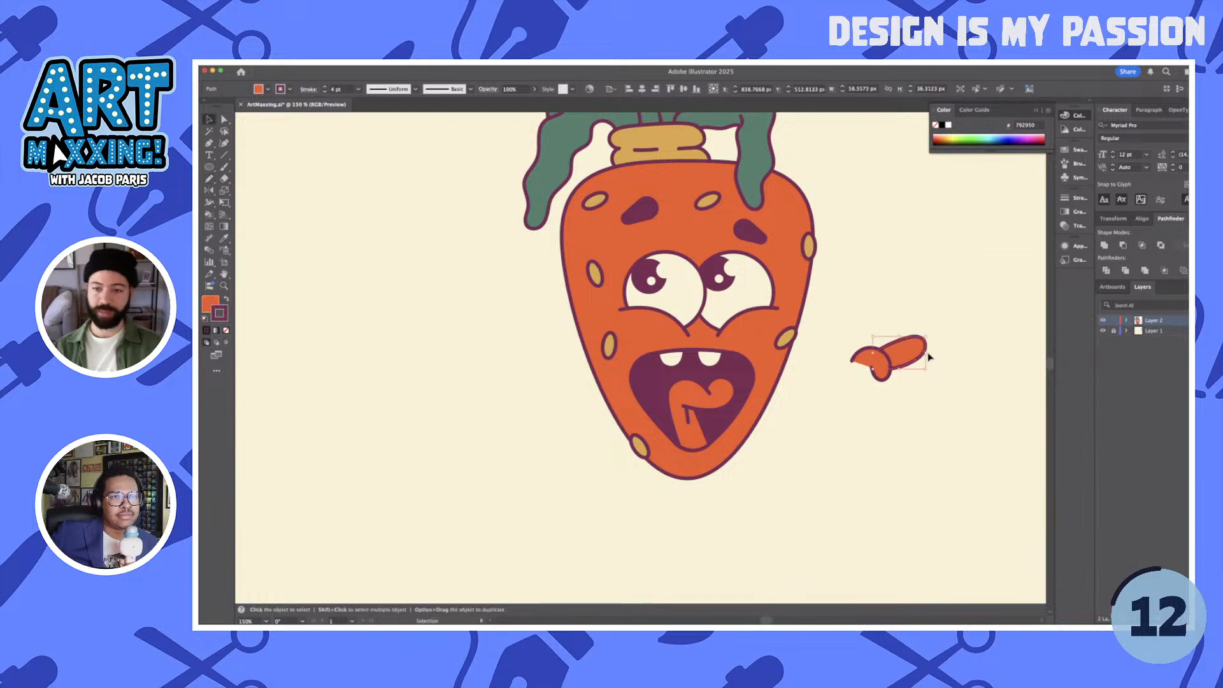
left_click_drag(926, 368, 922, 367)
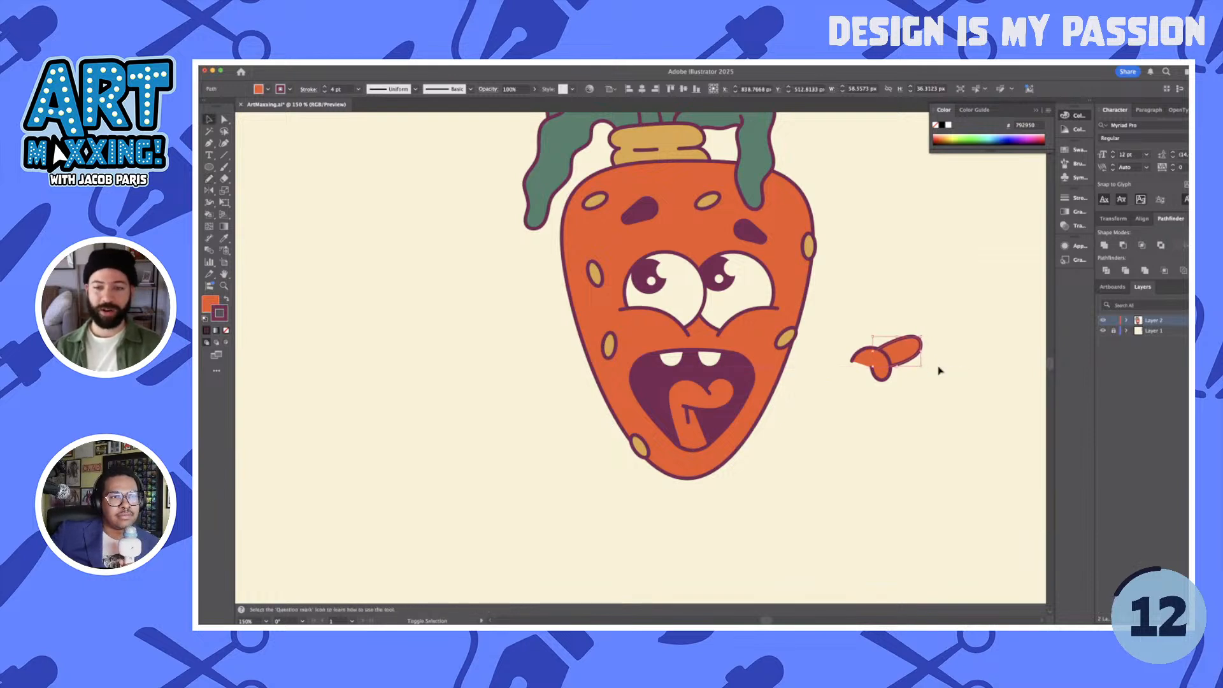
left_click(940, 370)
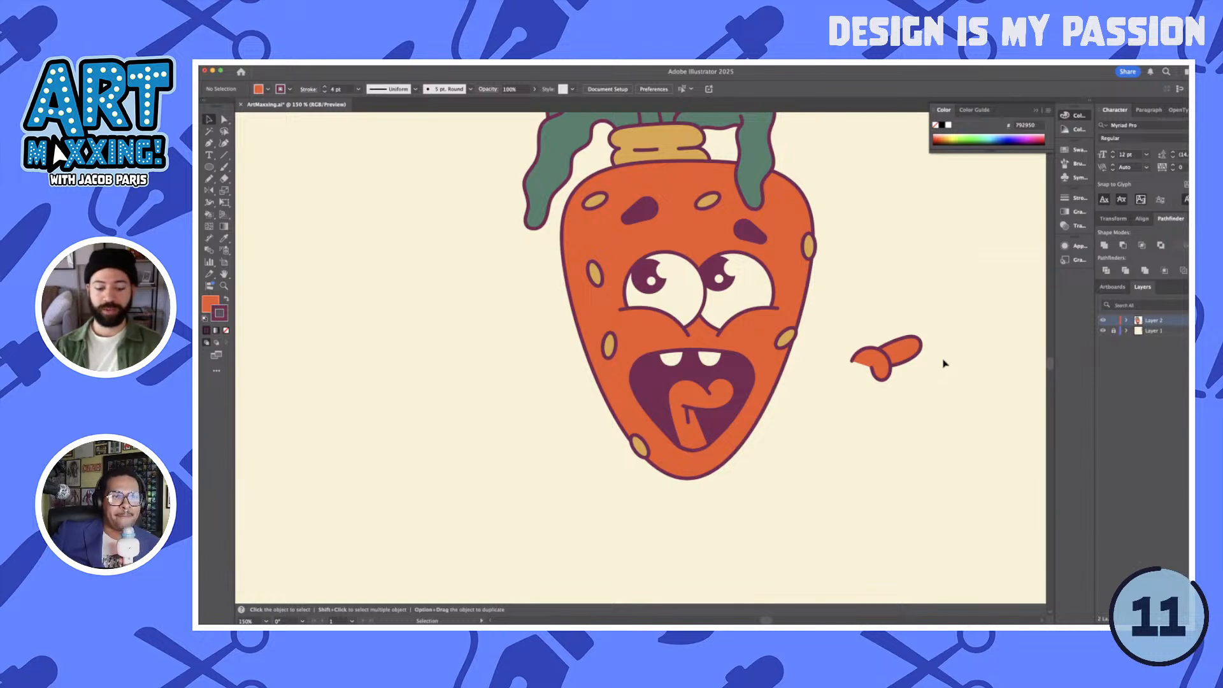
key("n")
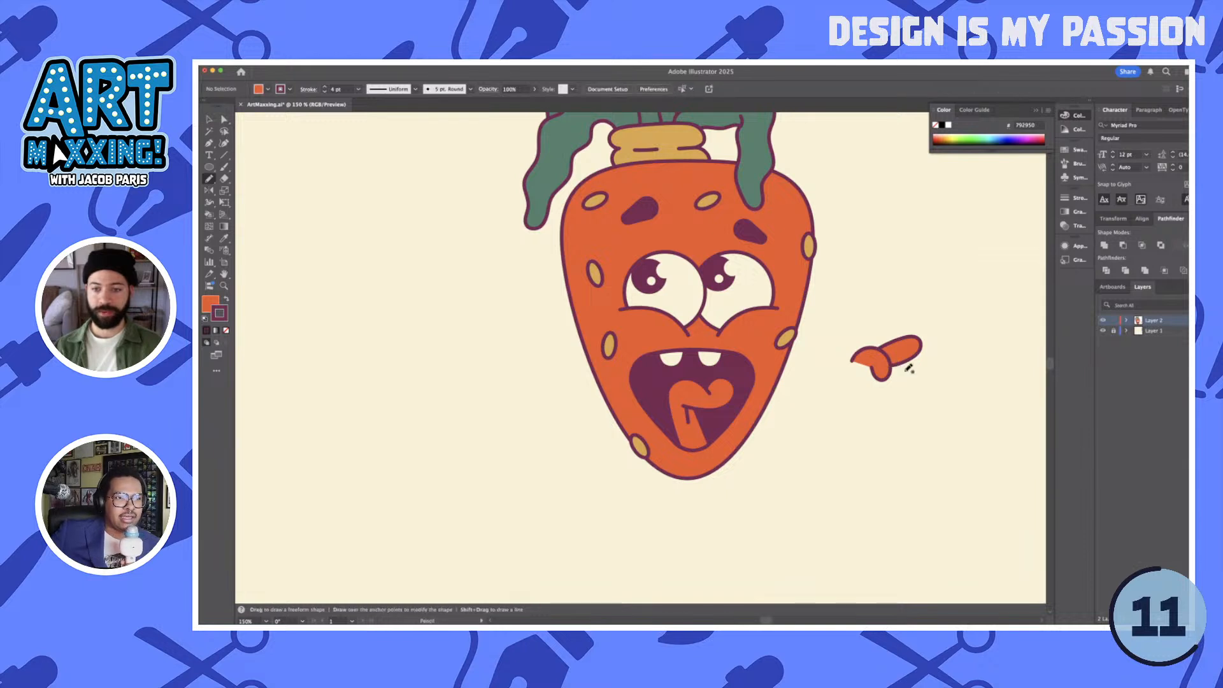
scroll(909, 368, "up", 3)
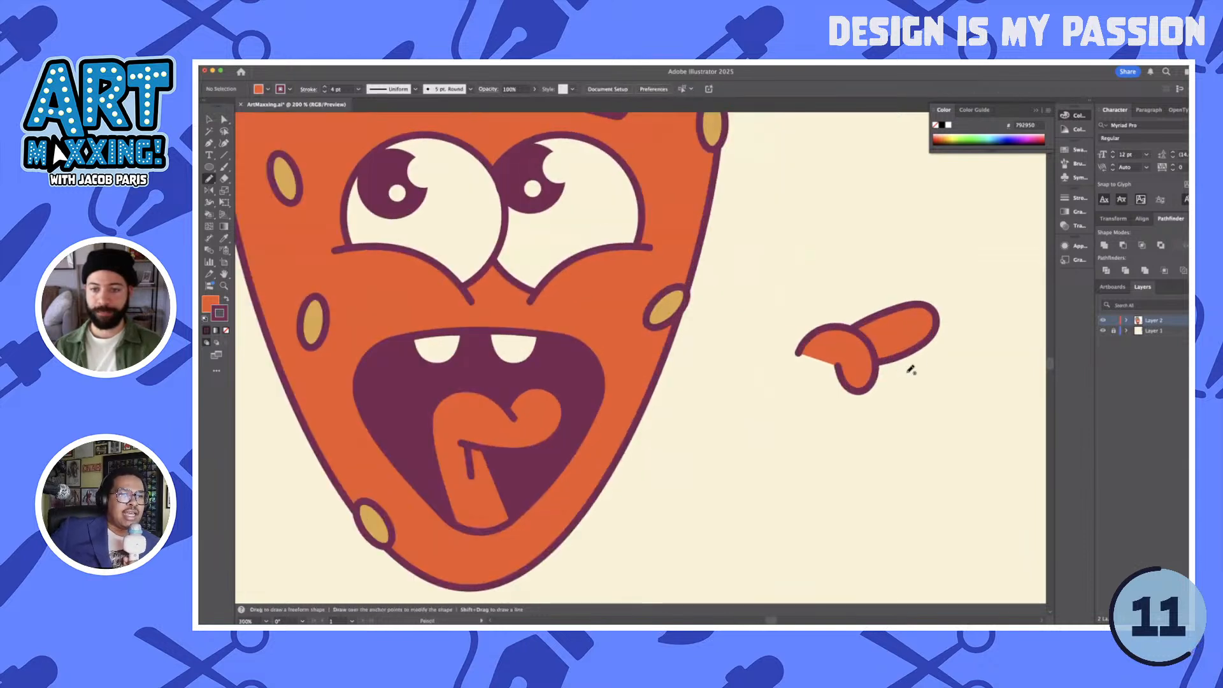
mouse_move(907, 371)
left_mouse_down()
mouse_move(880, 381)
mouse_move(894, 393)
mouse_move(917, 388)
mouse_move(912, 352)
left_mouse_up()
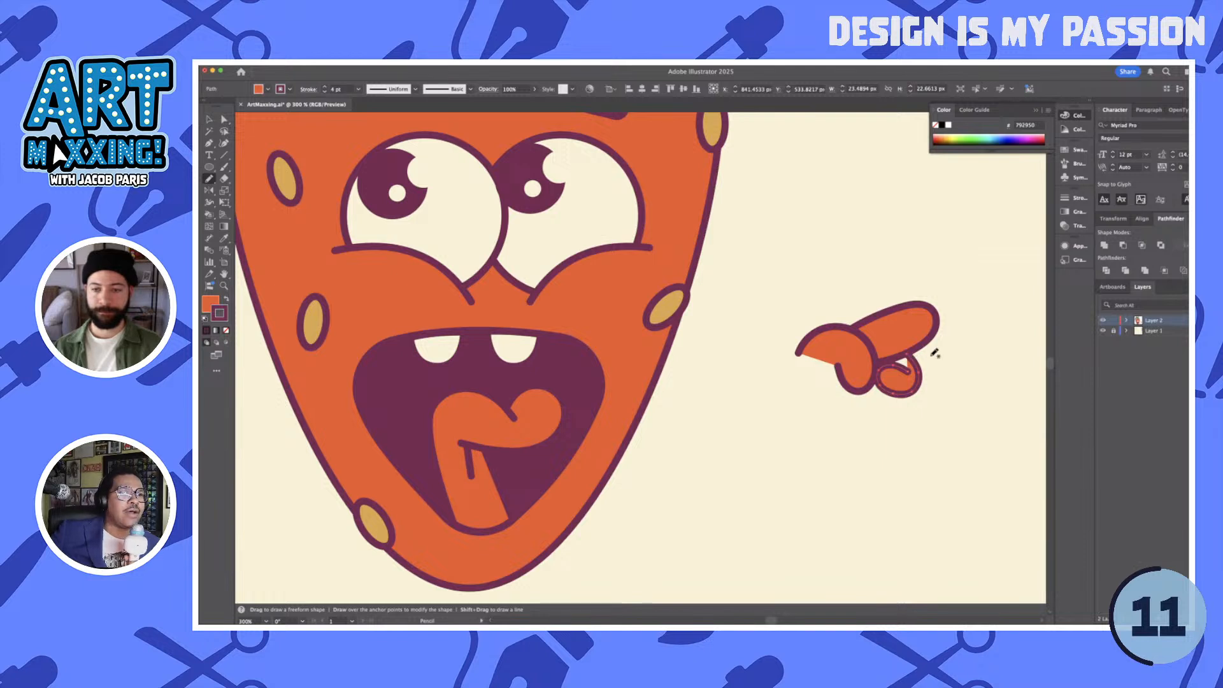
key("Delete")
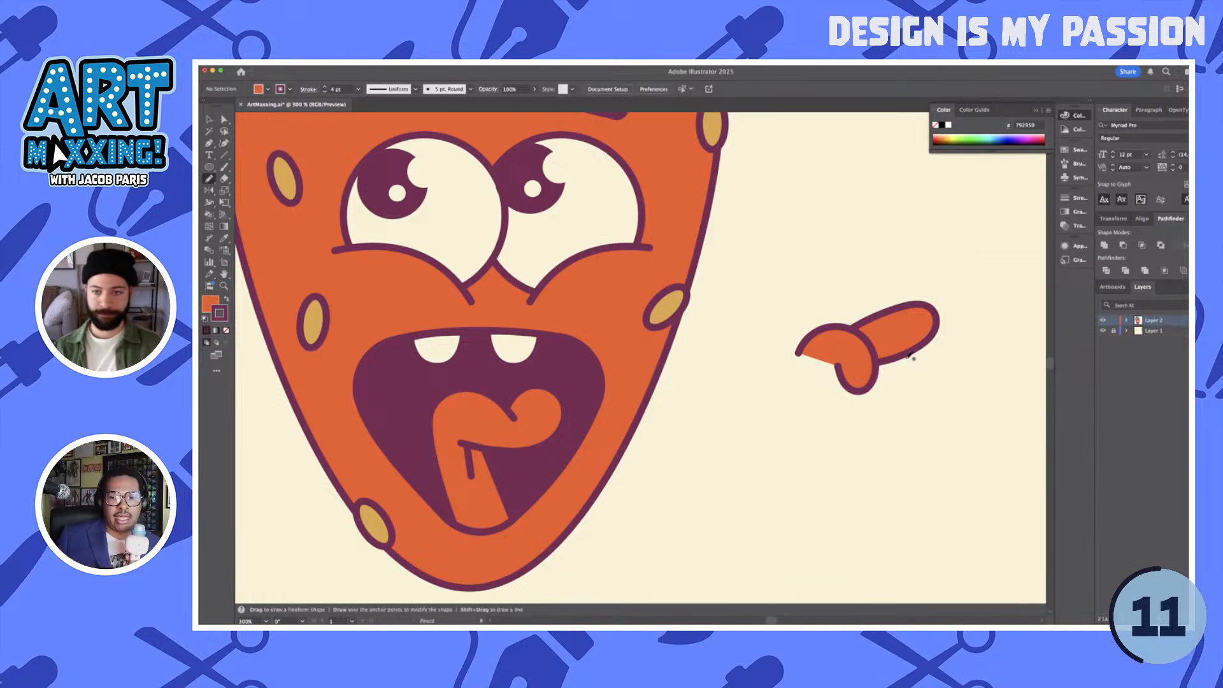
- Draw a curled finger about 37 by 30 px below the pointing finger and extend its outline to close the gap between the two fingers
mouse_move(918, 374)
left_mouse_down()
mouse_move(880, 365)
mouse_move(879, 388)
mouse_move(927, 402)
mouse_move(939, 382)
mouse_move(918, 349)
left_mouse_up()
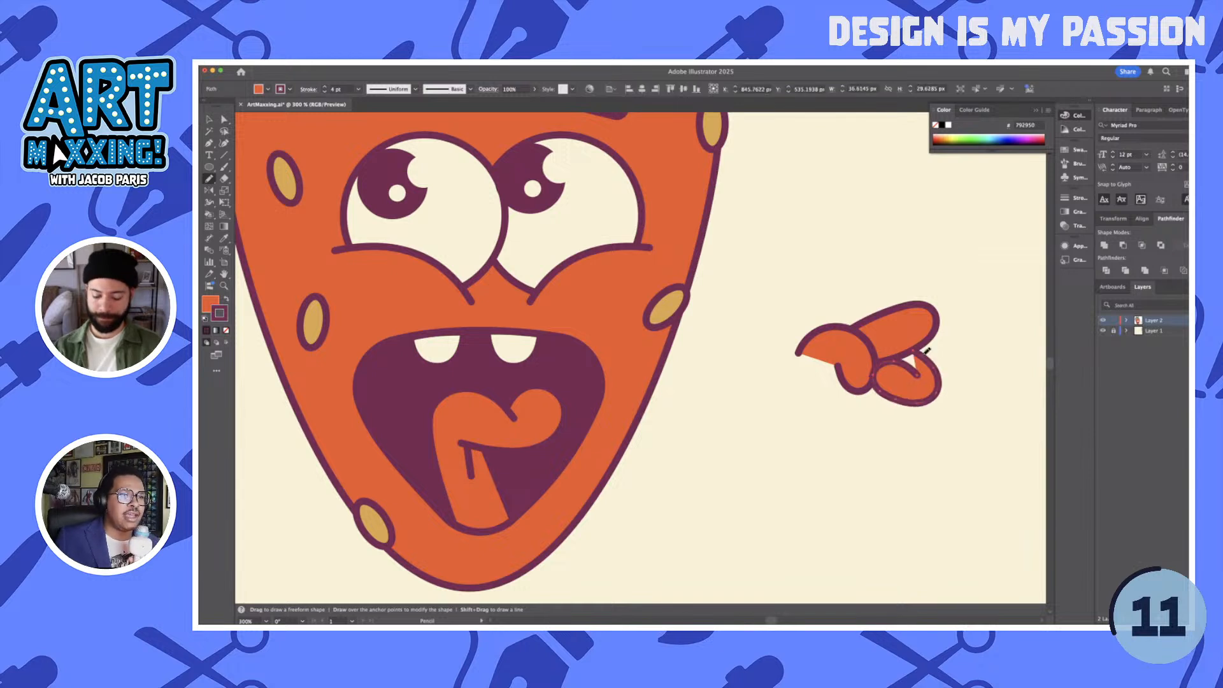
key("p")
left_click(913, 350)
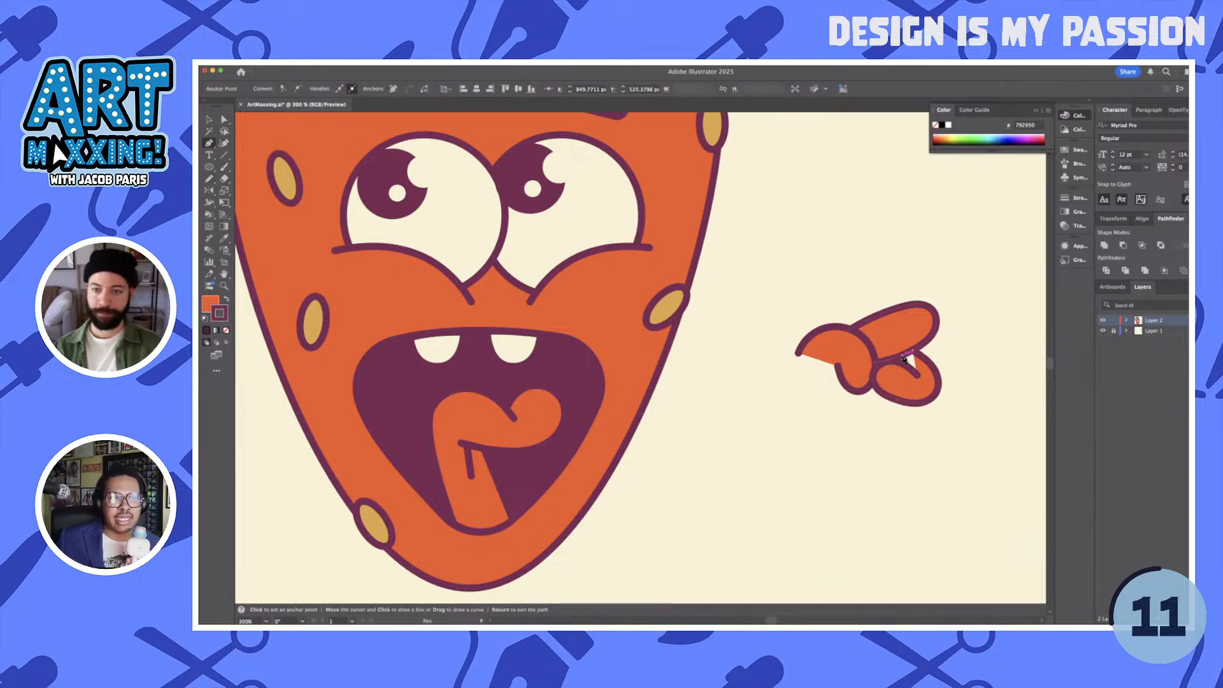
left_click(902, 355)
key("a")
scroll(905, 360, "up", 2)
left_click_drag(904, 355, 883, 363)
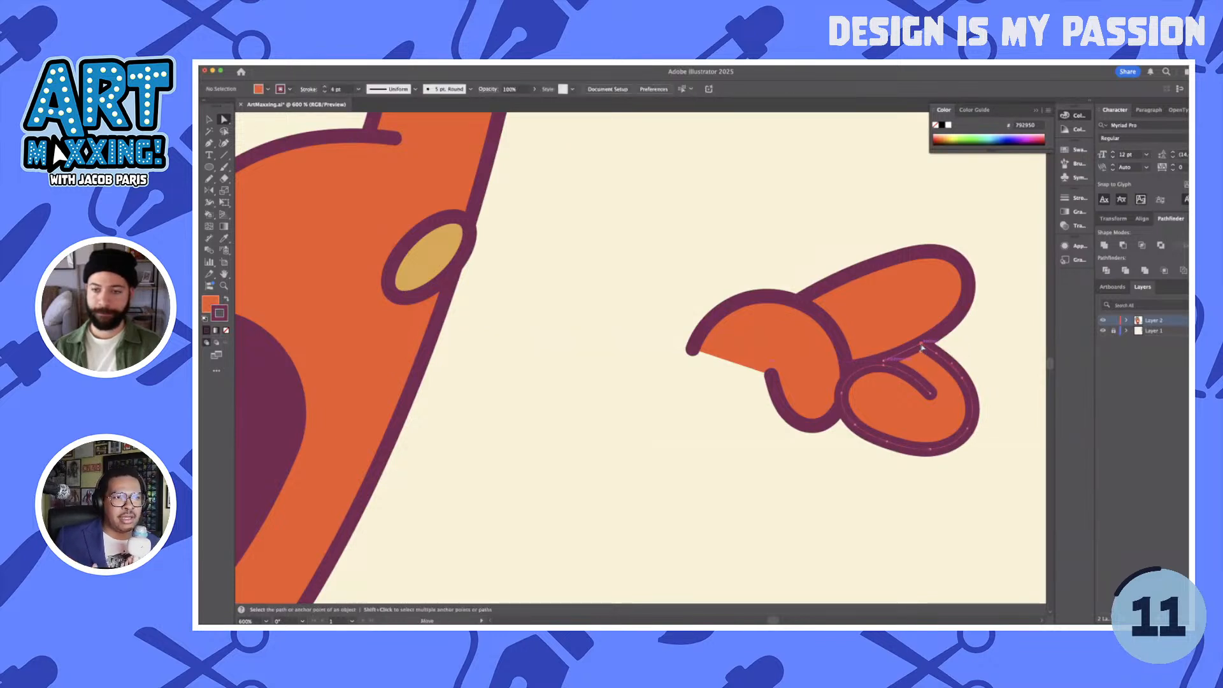
left_click_drag(916, 349, 914, 351)
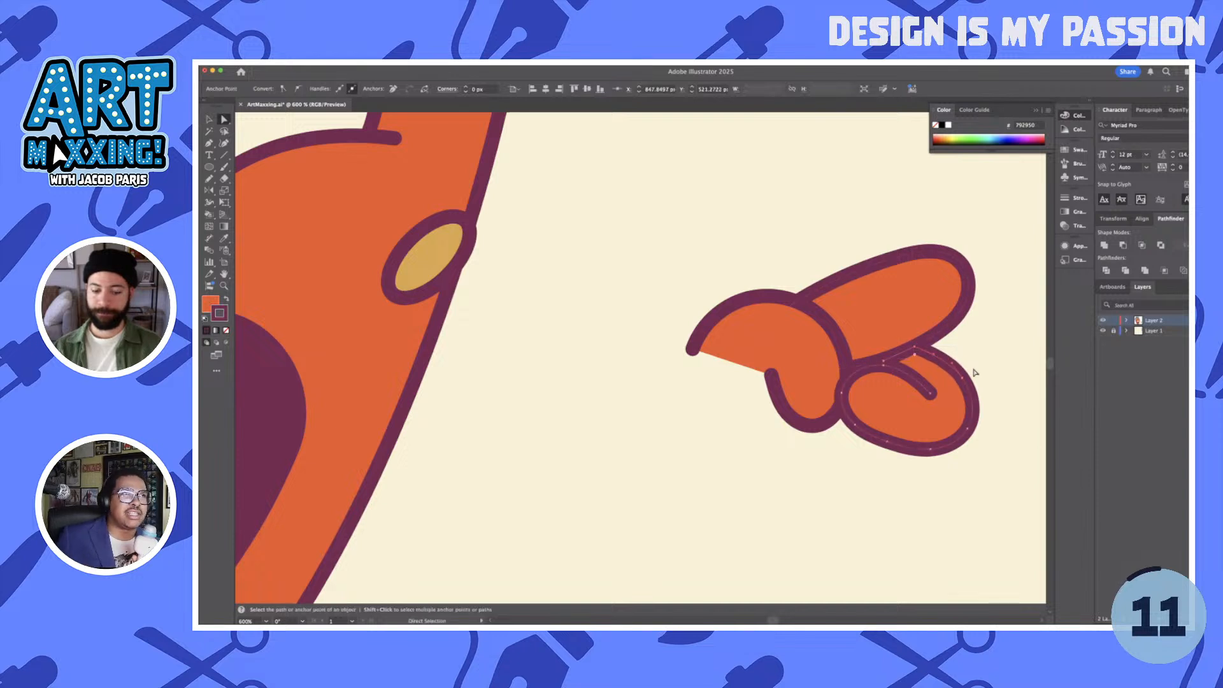
- Draw a second rounded finger about 36 by 23 px below the curled one and arrange it behind that finger
key("n")
left_click(1005, 424, "super")
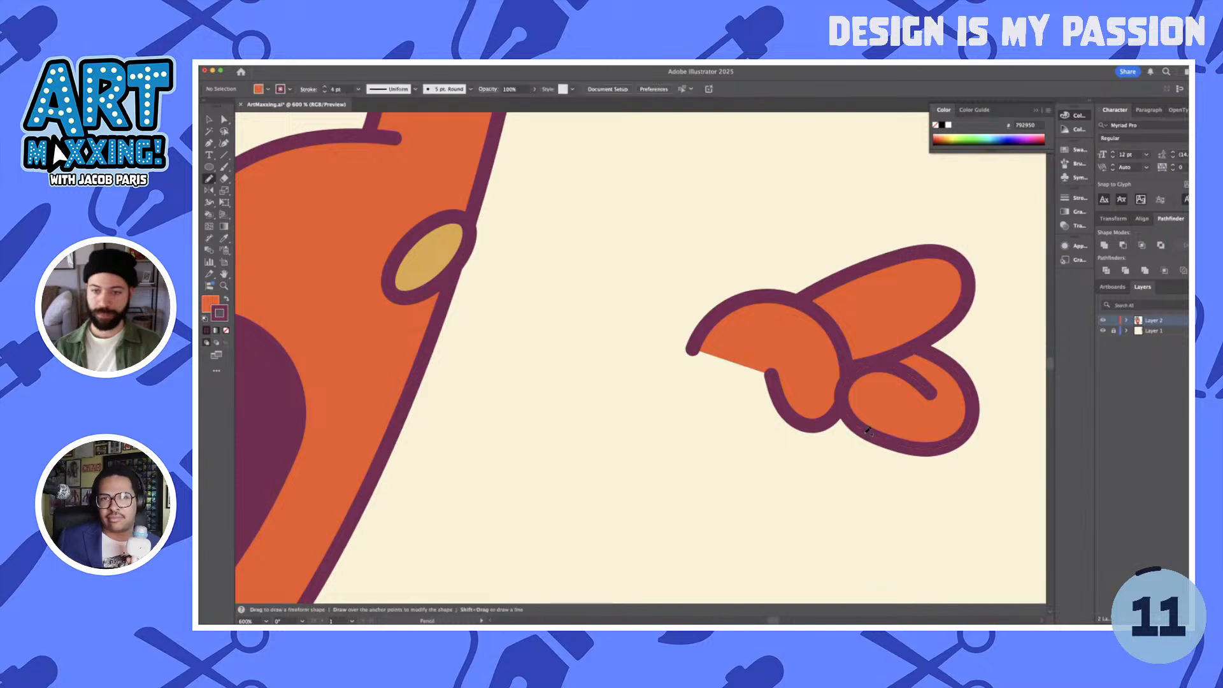
left_click_drag(866, 426, 796, 360)
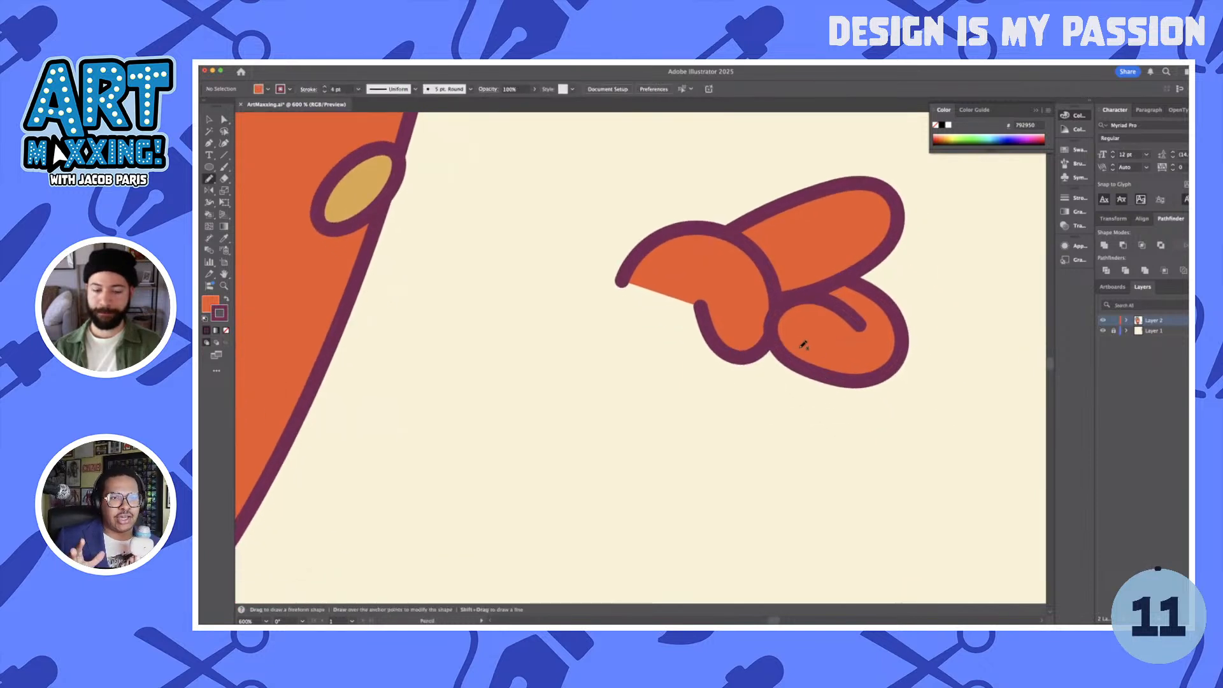
mouse_move(776, 363)
left_mouse_down()
mouse_move(770, 395)
mouse_move(785, 417)
mouse_move(817, 425)
mouse_move(884, 414)
mouse_move(898, 371)
left_mouse_up()
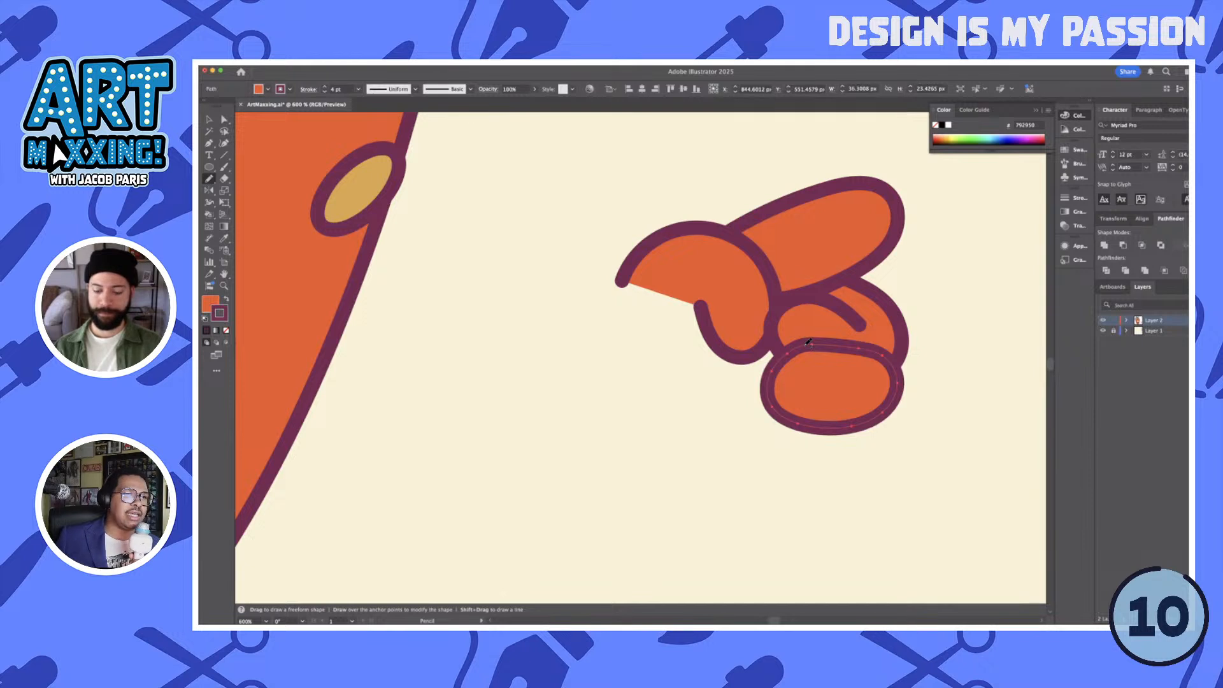
key("super+bracketleft")
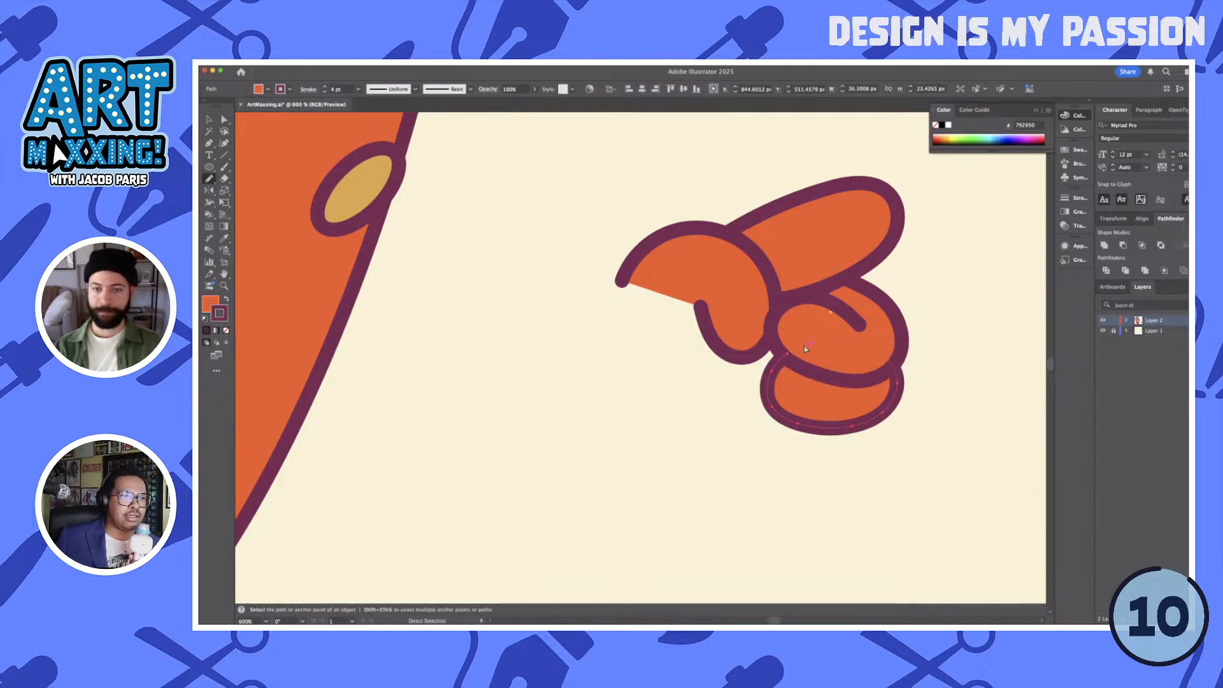
left_click(724, 455, "super")
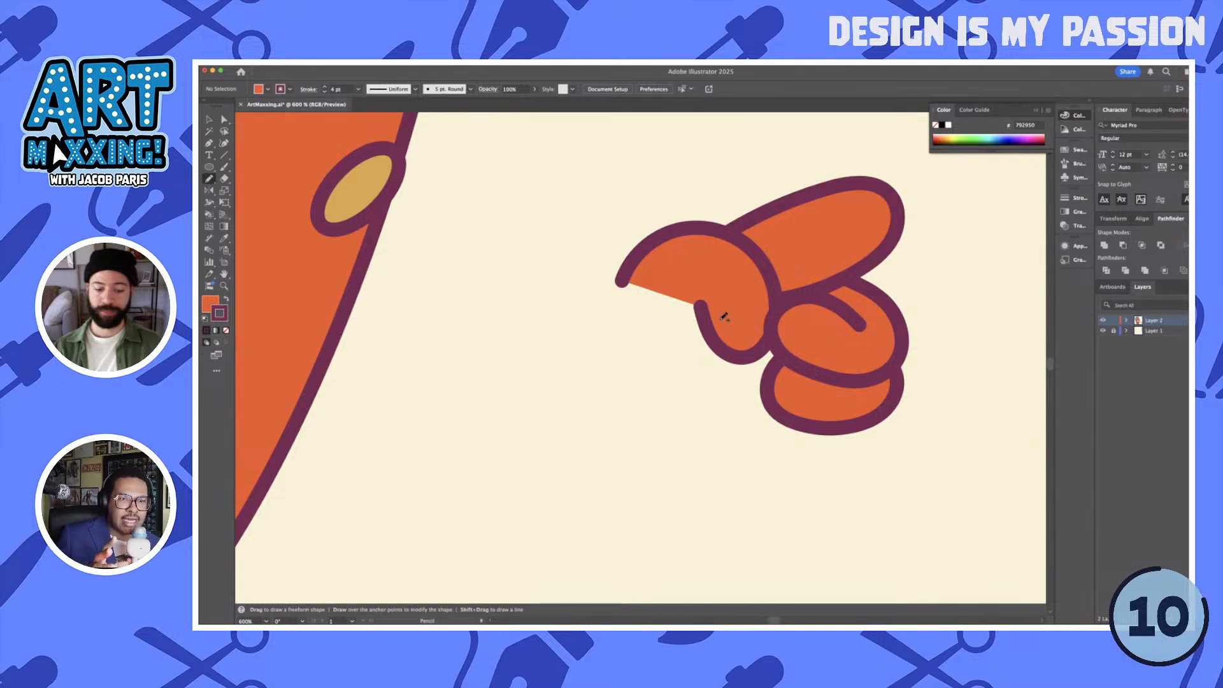
- Add a short curved crease behind the thumb's inner end and extend the thumb outline's open end into a short wrist line
left_click_drag(714, 327, 670, 342)
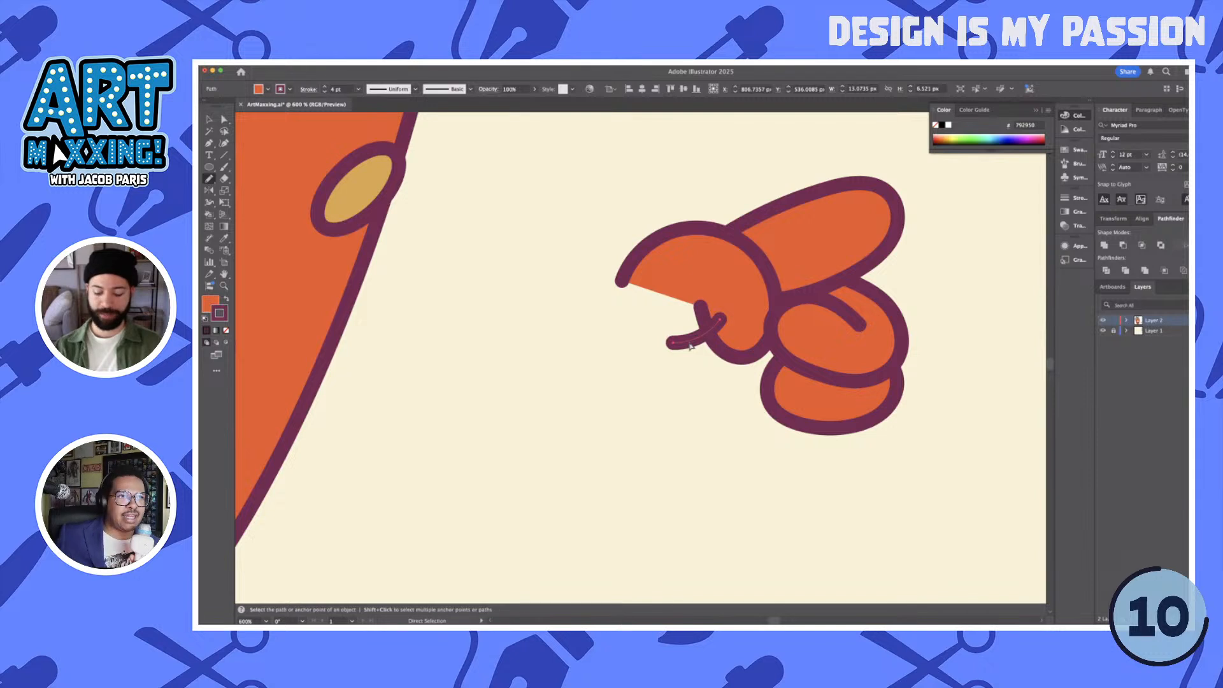
key("super+shift+[")
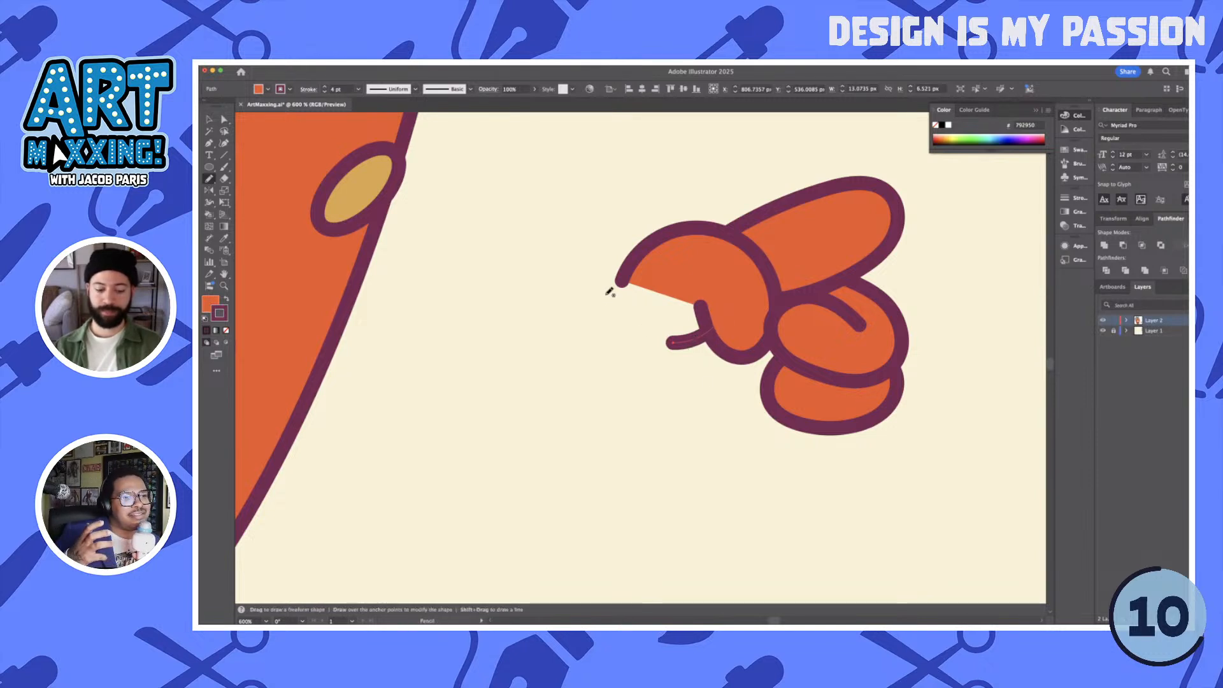
key("a")
mouse_move(623, 282)
left_mouse_down()
mouse_move(616, 316)
mouse_move(623, 274)
left_mouse_up()
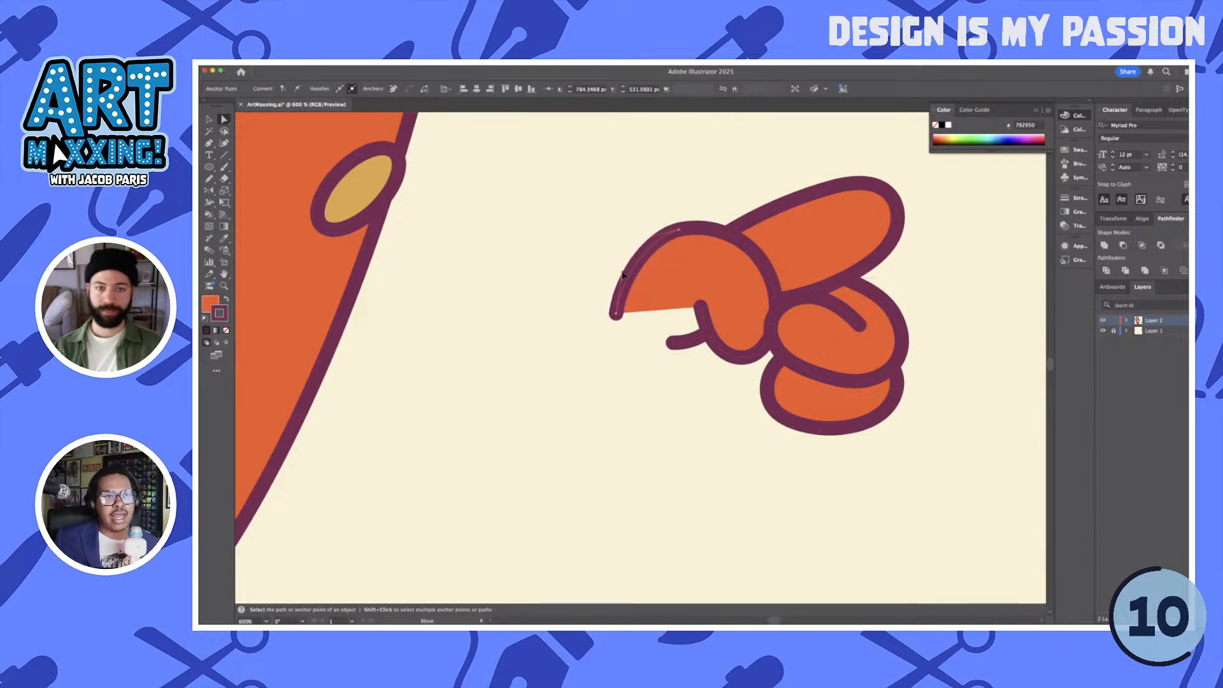
key("p")
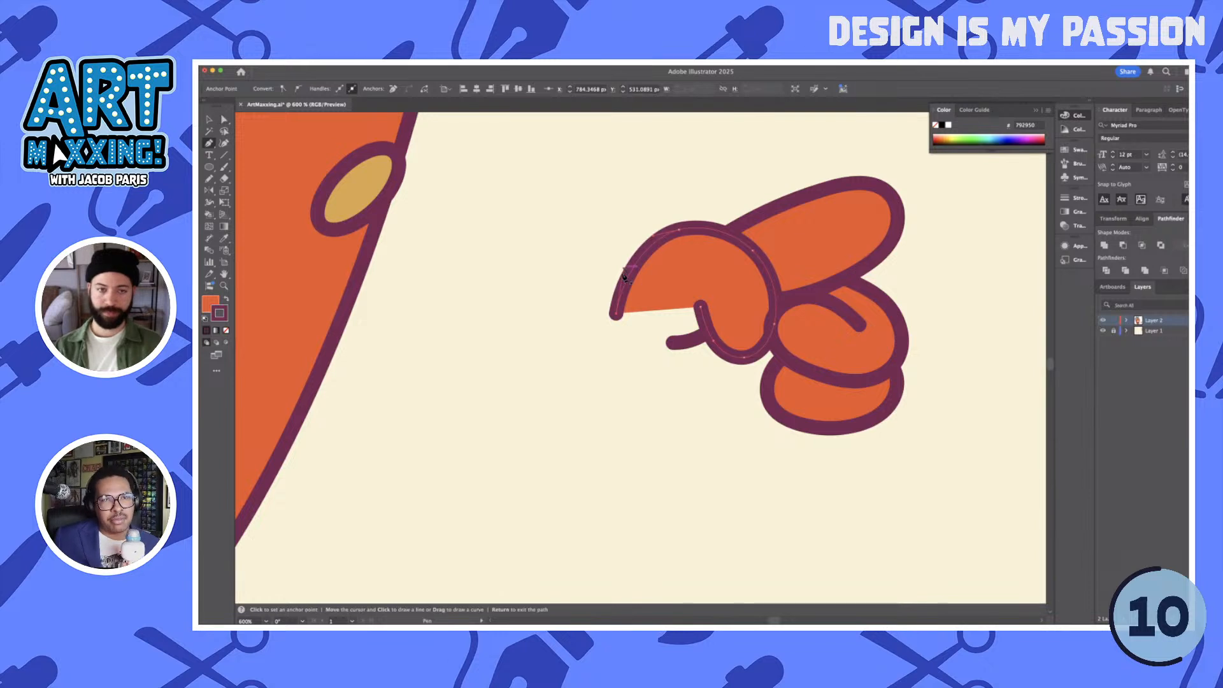
left_click(617, 316)
left_click(587, 324)
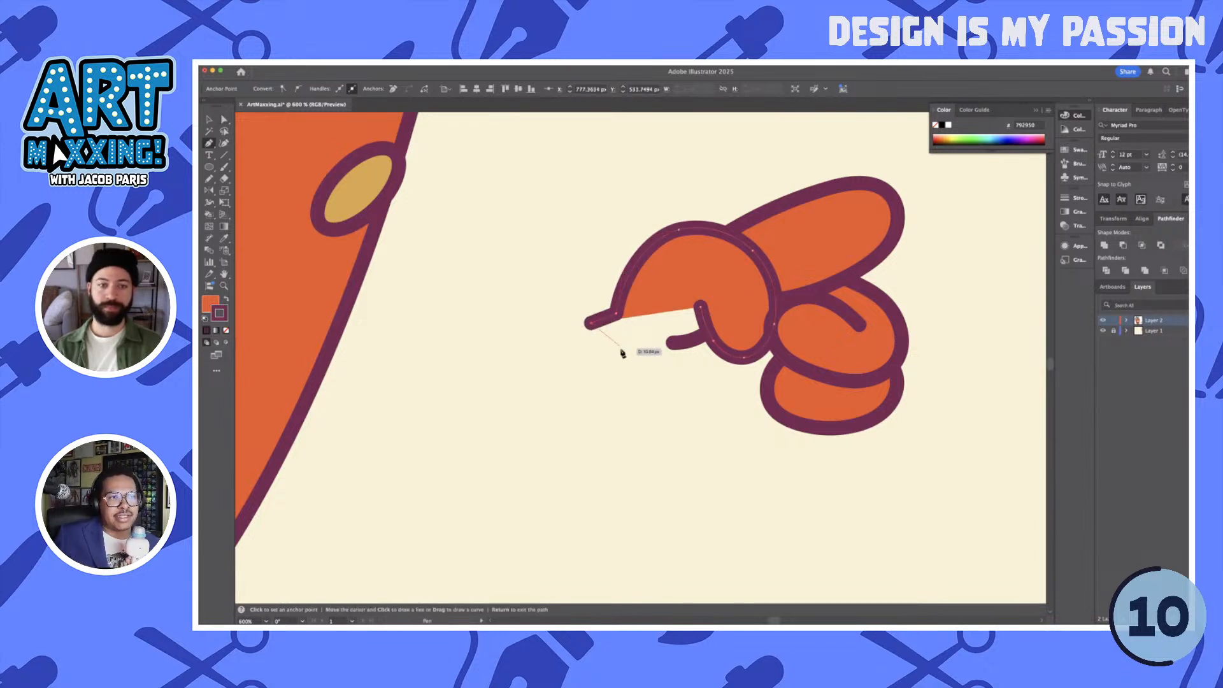
key("Return")
- Draw a straight-sided orange arm from the head's lower right edge to the hand, placed behind both the head and the hand
scroll(655, 391, "down", 5)
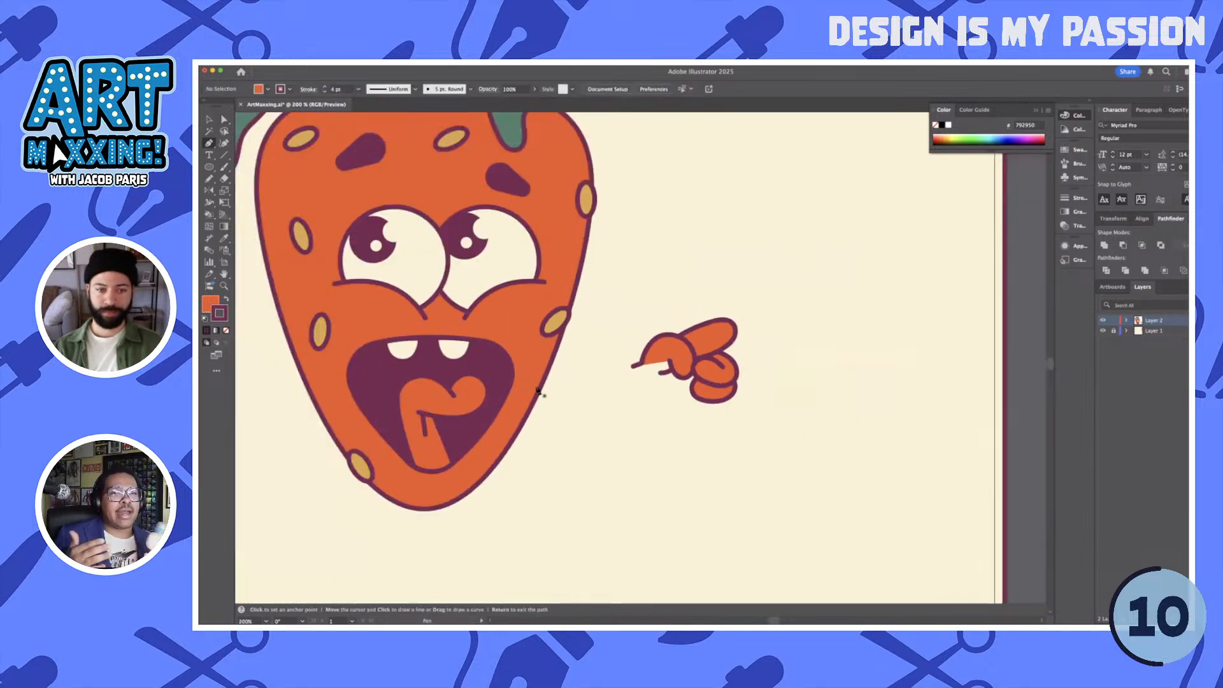
left_click(546, 374)
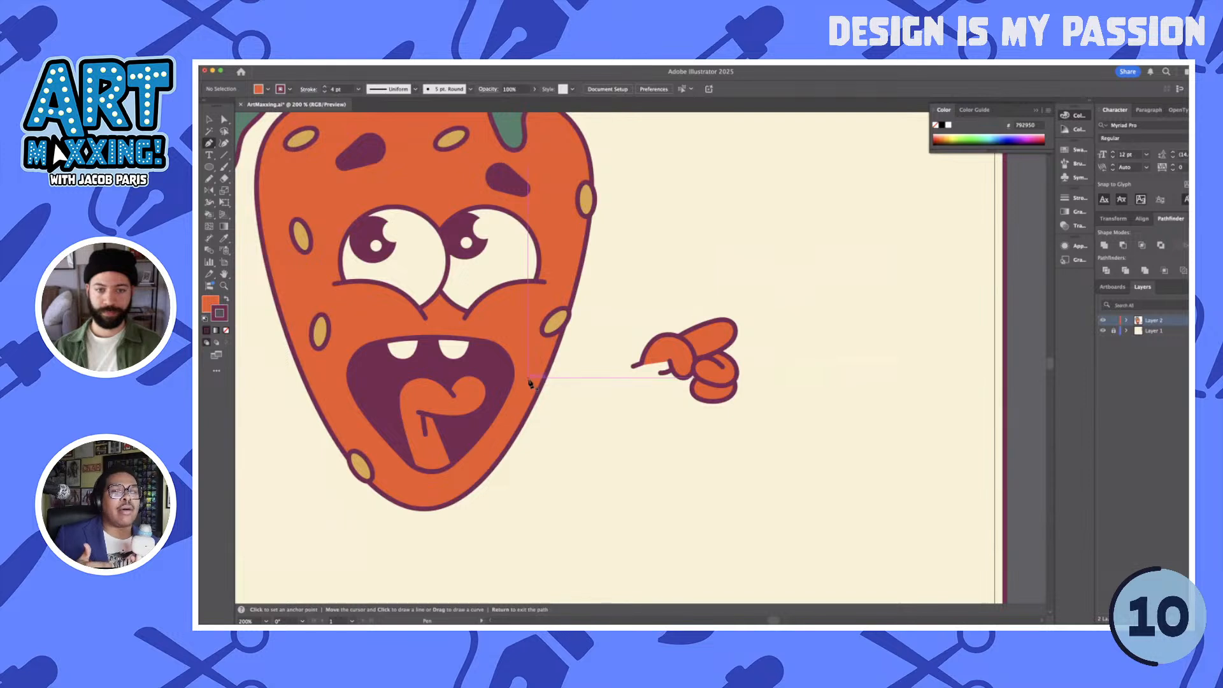
left_click(667, 355)
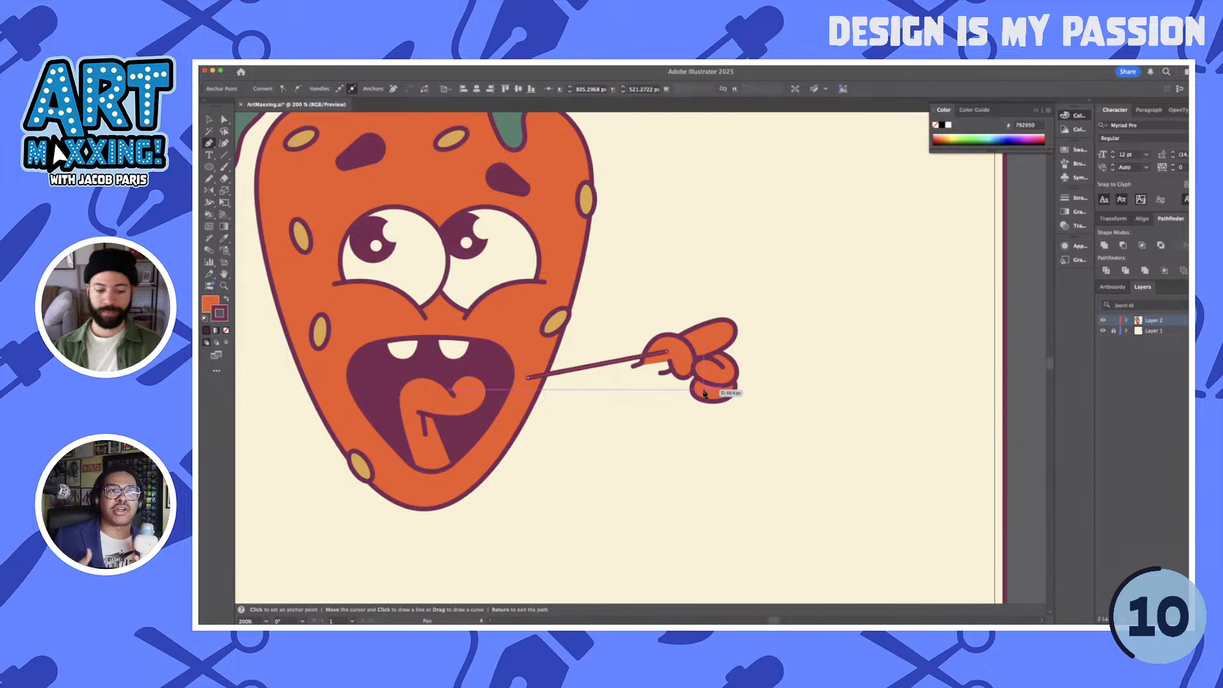
left_click(704, 391)
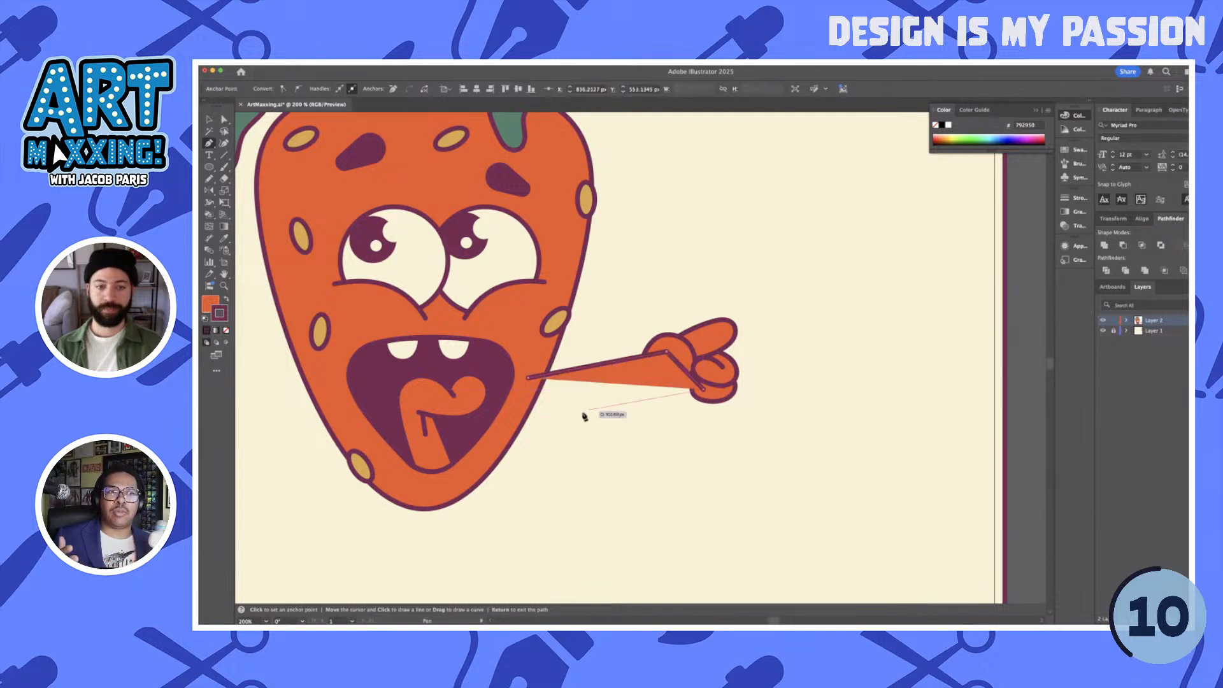
left_click(525, 408)
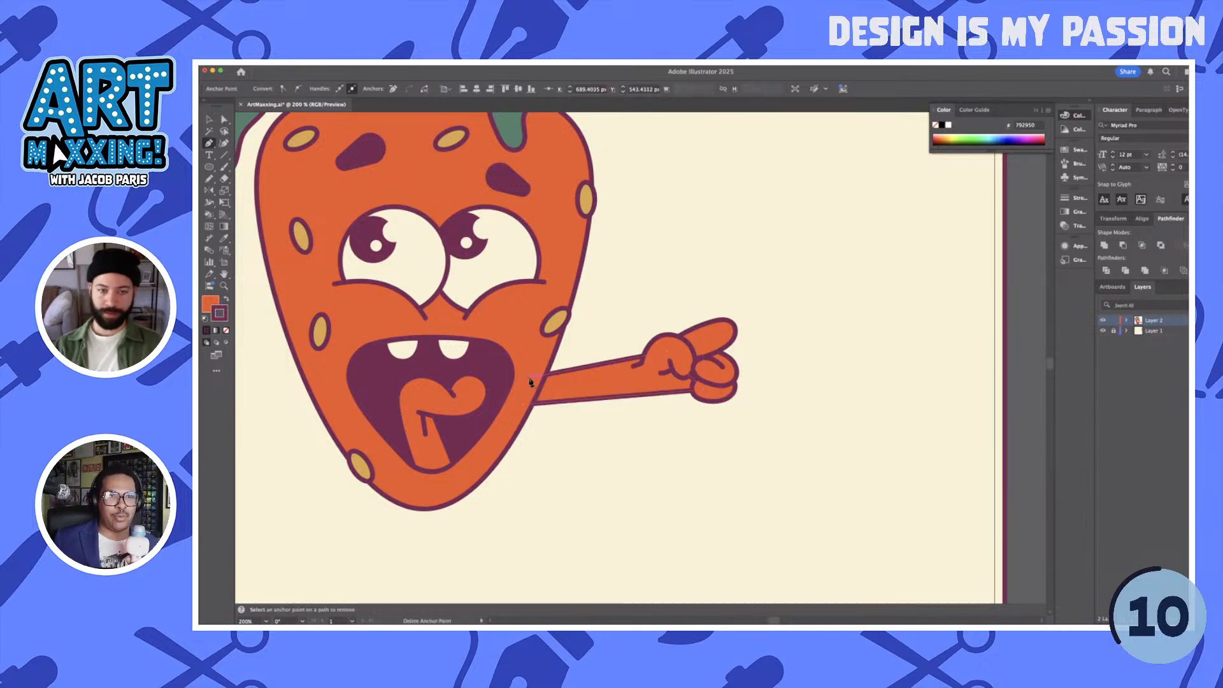
- Lower the arm's upper corner inside the head so the arm tapers toward the body
scroll(585, 383, "up", 2)
key("a")
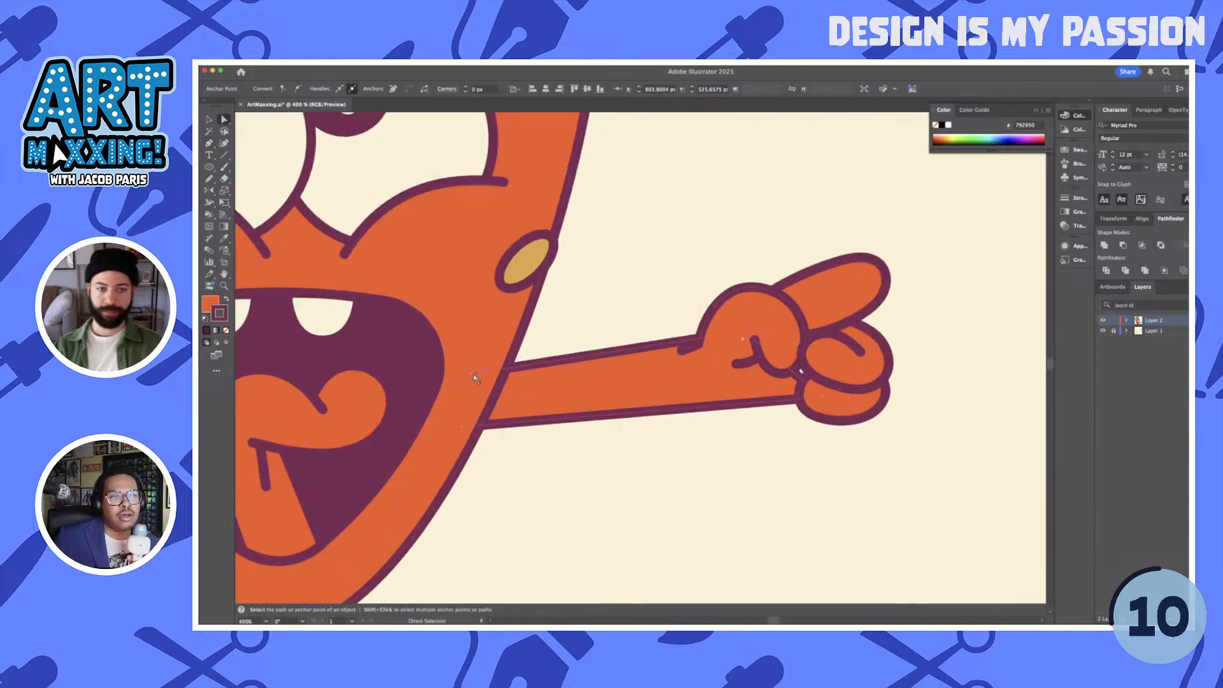
left_click_drag(473, 373, 475, 392)
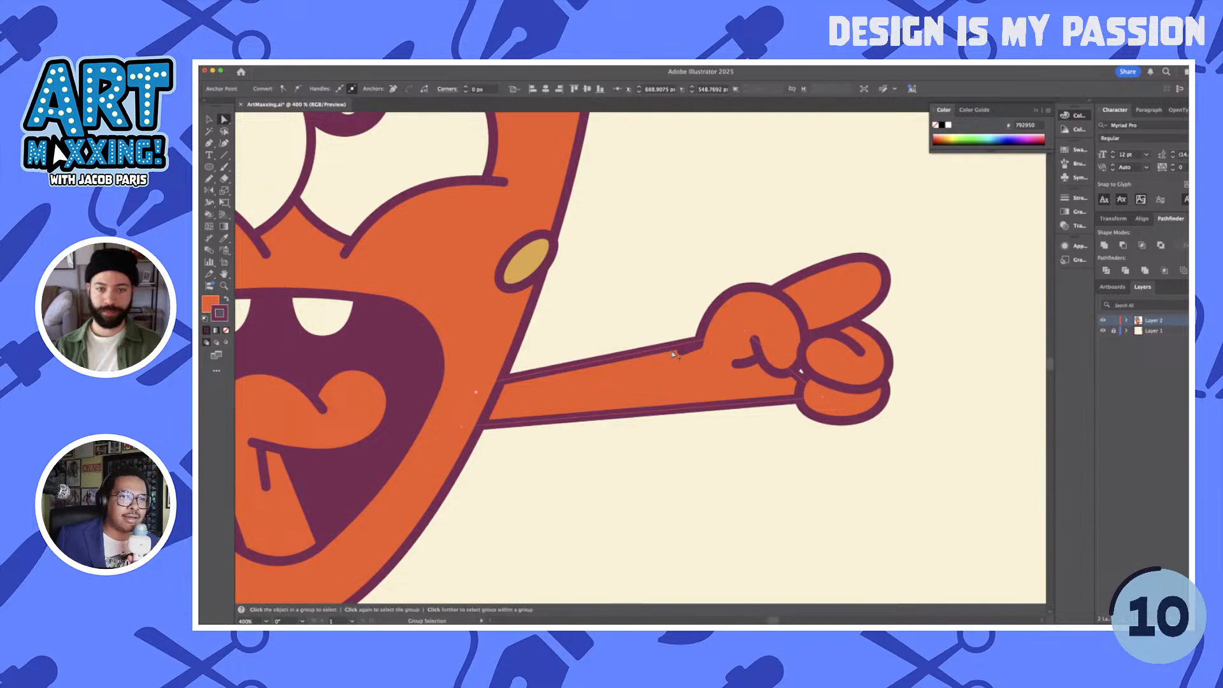
- Reposition the end of the thumb's wrist line so it meets the arm's upper edge cleanly
scroll(673, 354, "up", 2)
left_click_drag(687, 353, 712, 336)
scroll(721, 344, "up", 1)
left_click(710, 344)
left_click(737, 360)
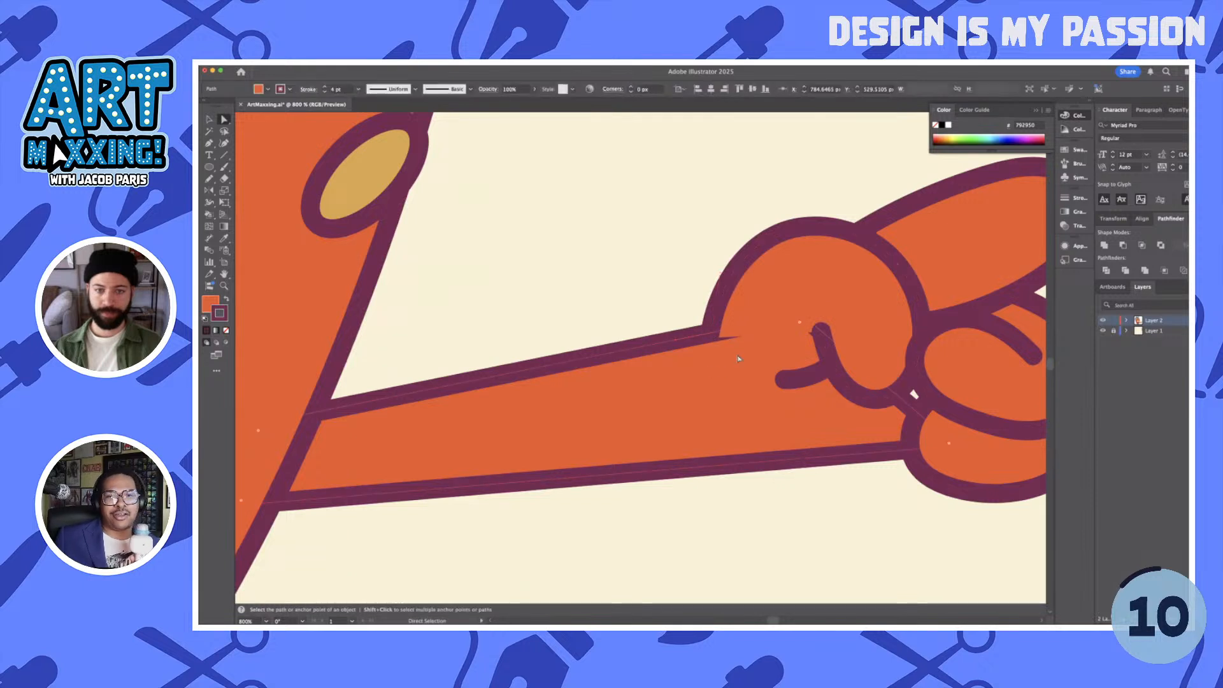
- Add an anchor point at the arm's upper hand end and reposition it so the arm's edge meets the thumb outline in a clean corner
left_click(778, 323)
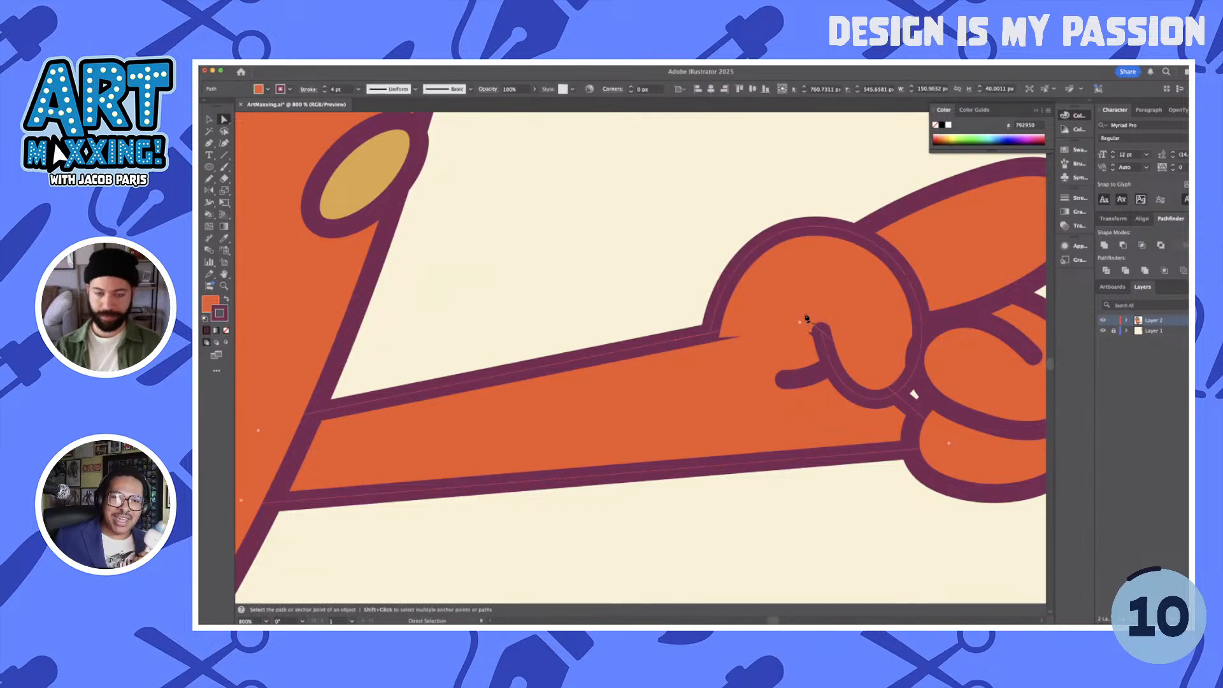
key("minus")
left_click(764, 327)
key("p")
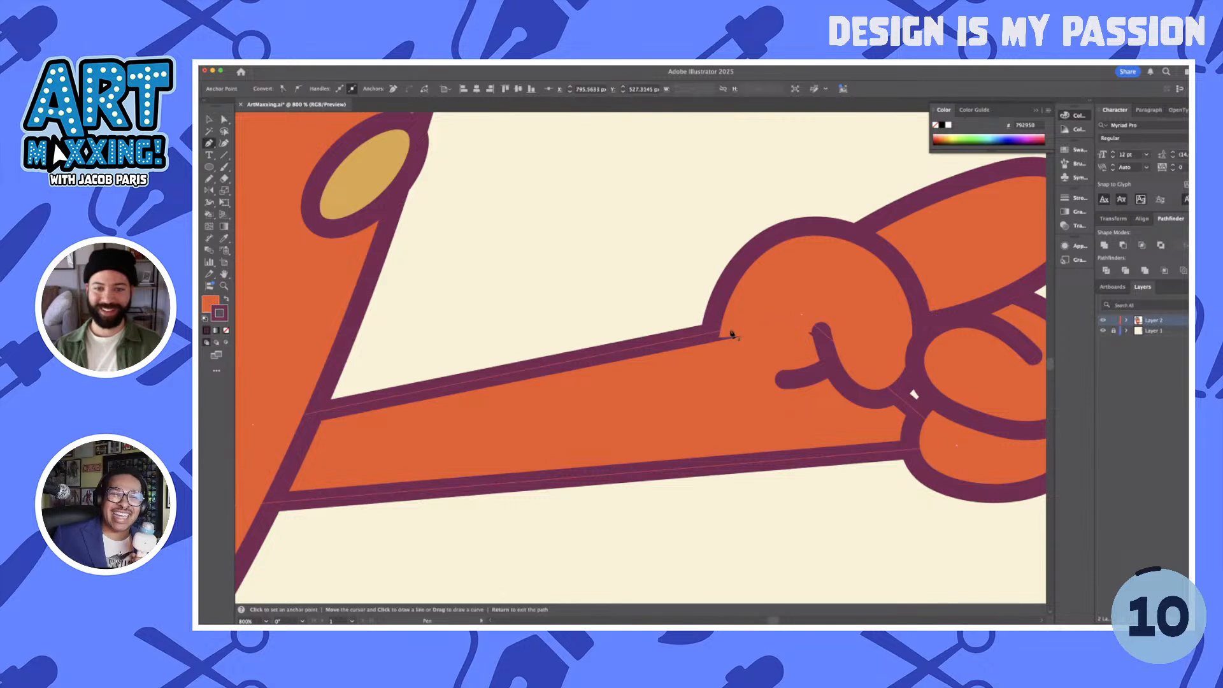
key("plus")
key("a")
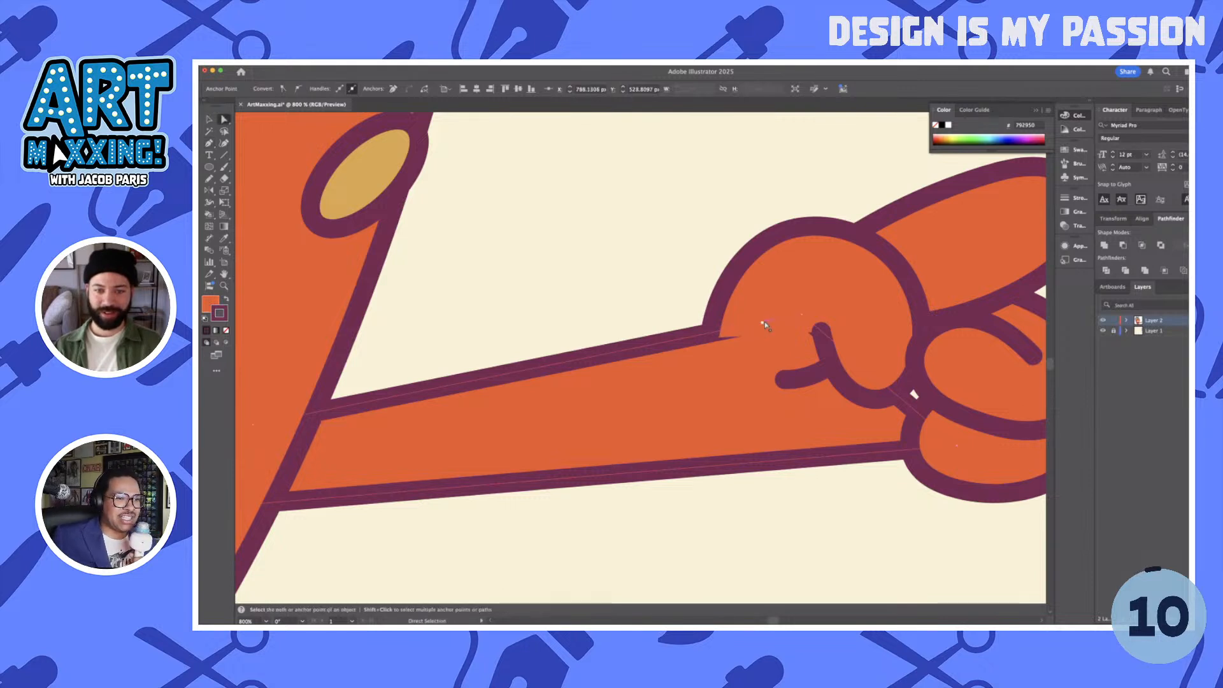
left_click_drag(763, 322, 764, 289)
scroll(734, 329, "up", 1)
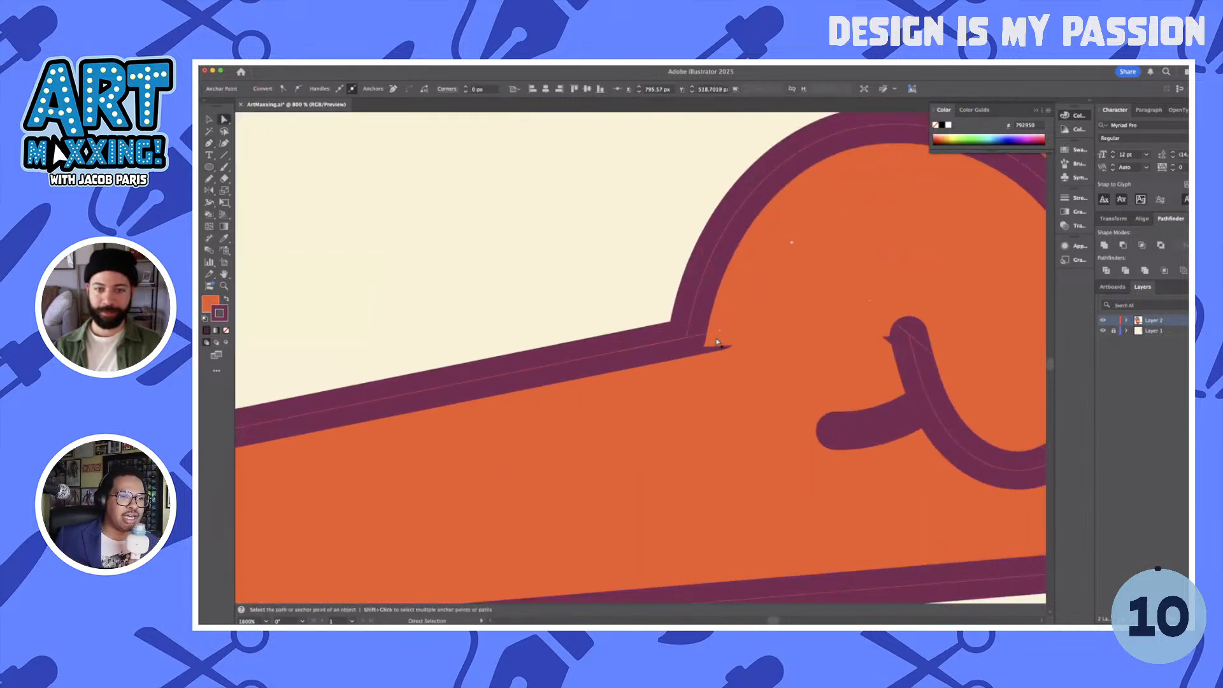
left_click_drag(718, 340, 686, 340)
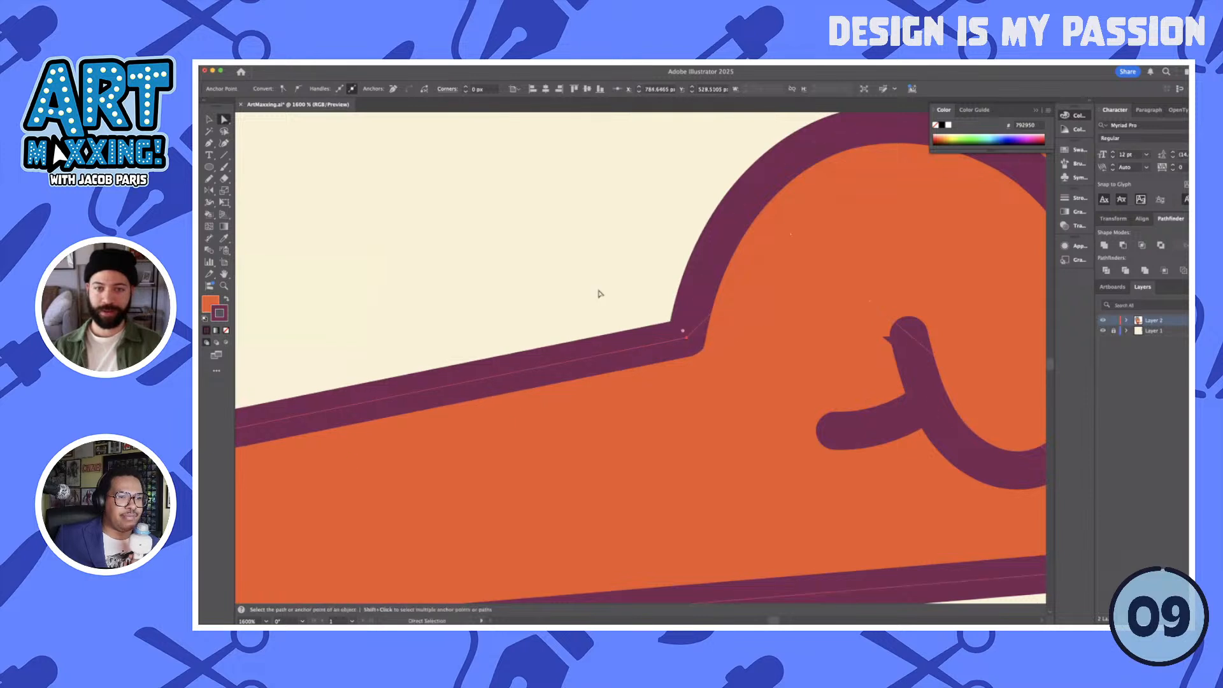
left_click(600, 293)
- Extend the arm shape's hand end with added anchor points behind the curled fingers to cover the gap beside the thumb
scroll(600, 292, "down", 2)
left_click(750, 311)
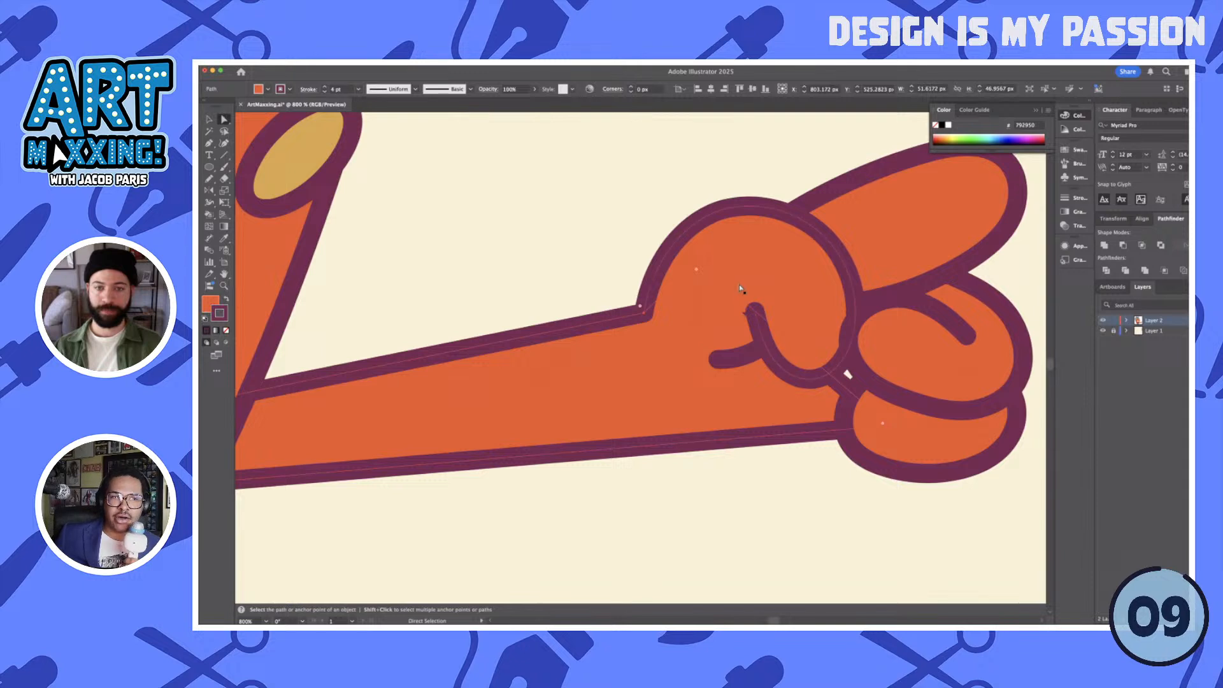
left_click_drag(741, 288, 804, 281)
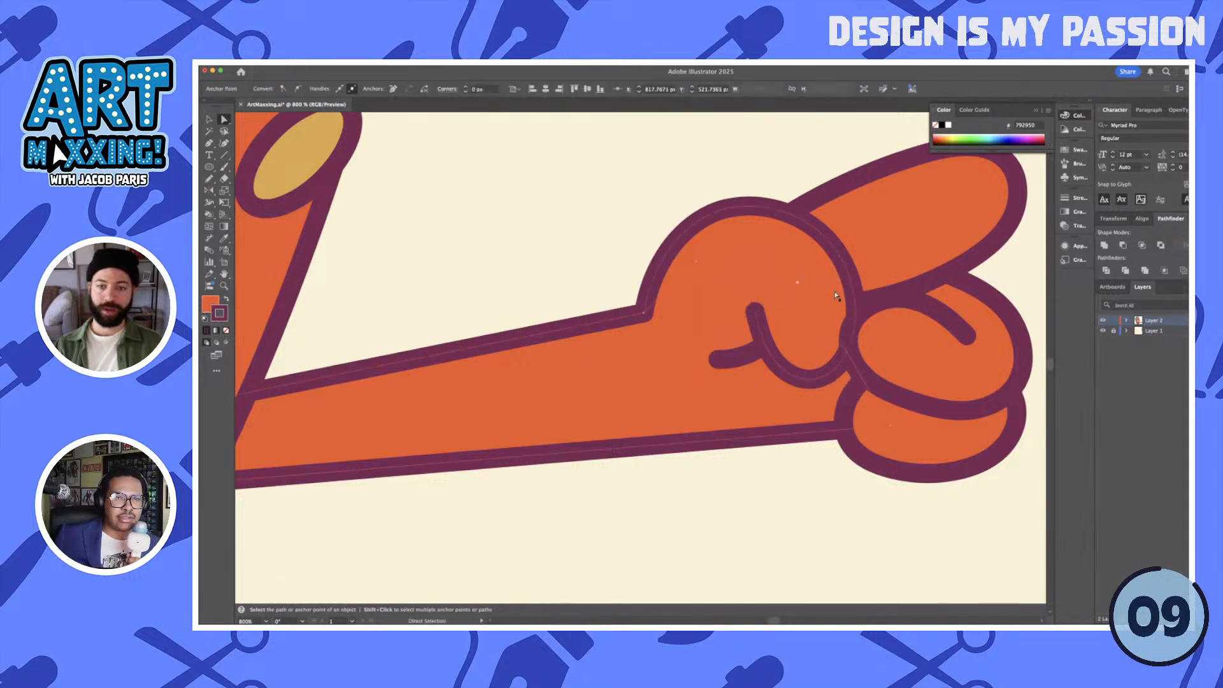
left_click(852, 361)
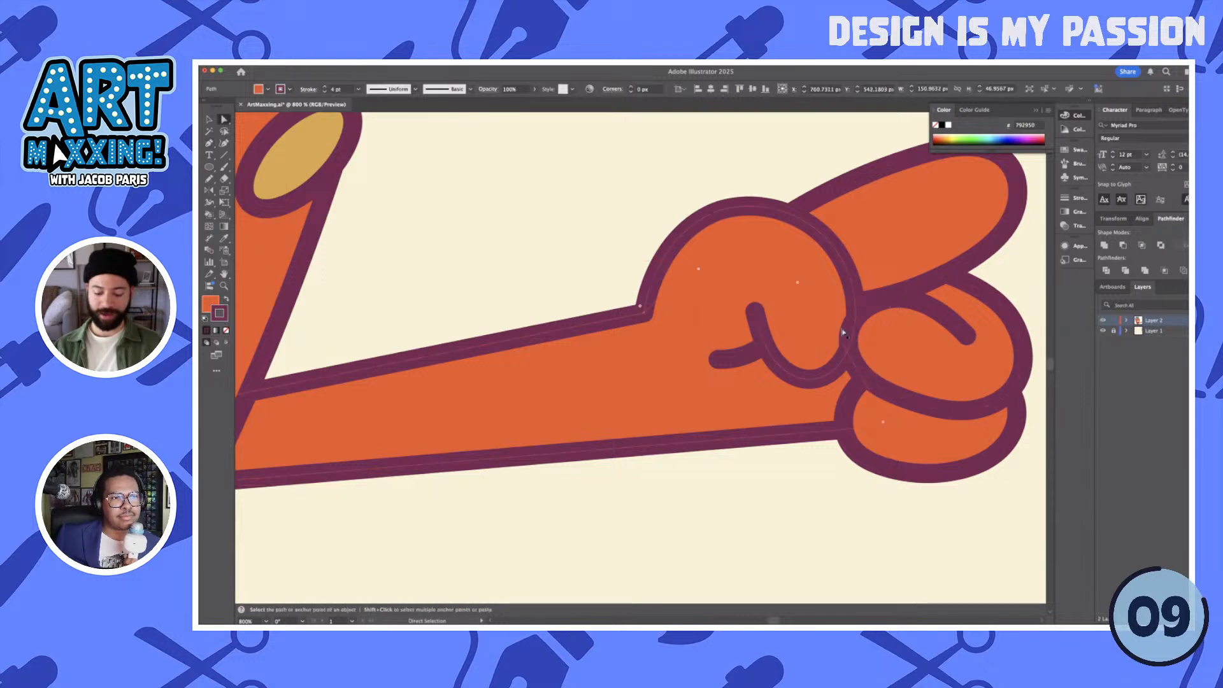
key("p")
scroll(857, 369, "up", 2)
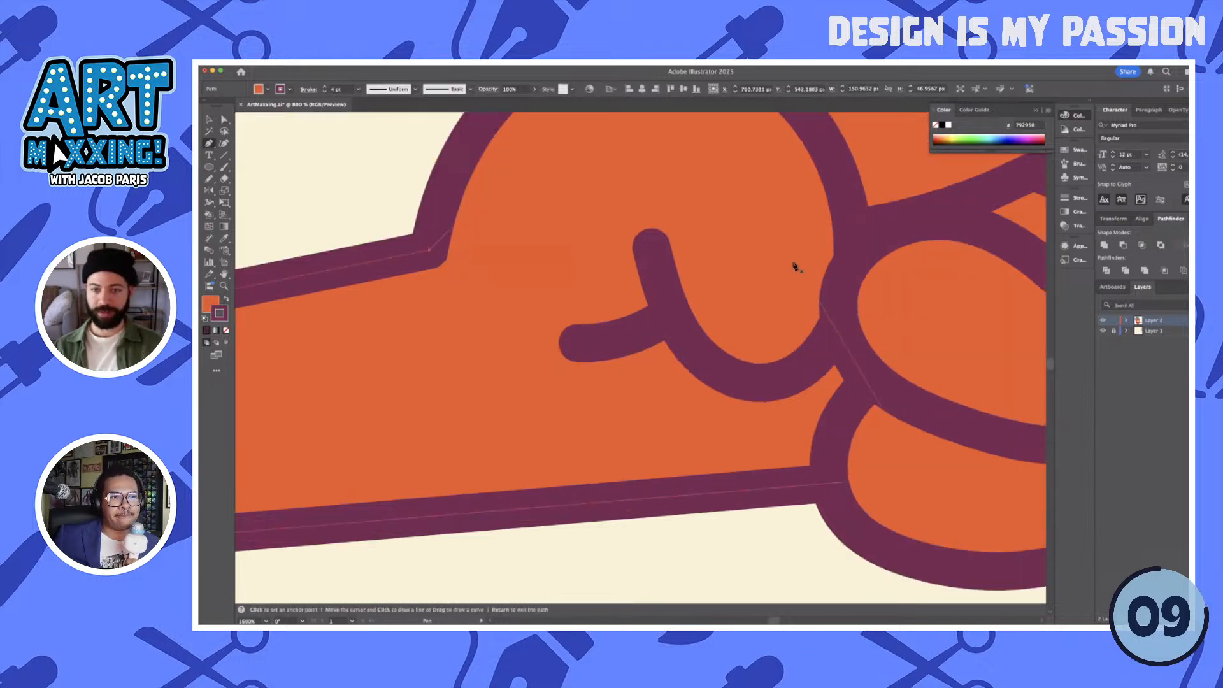
key("minus")
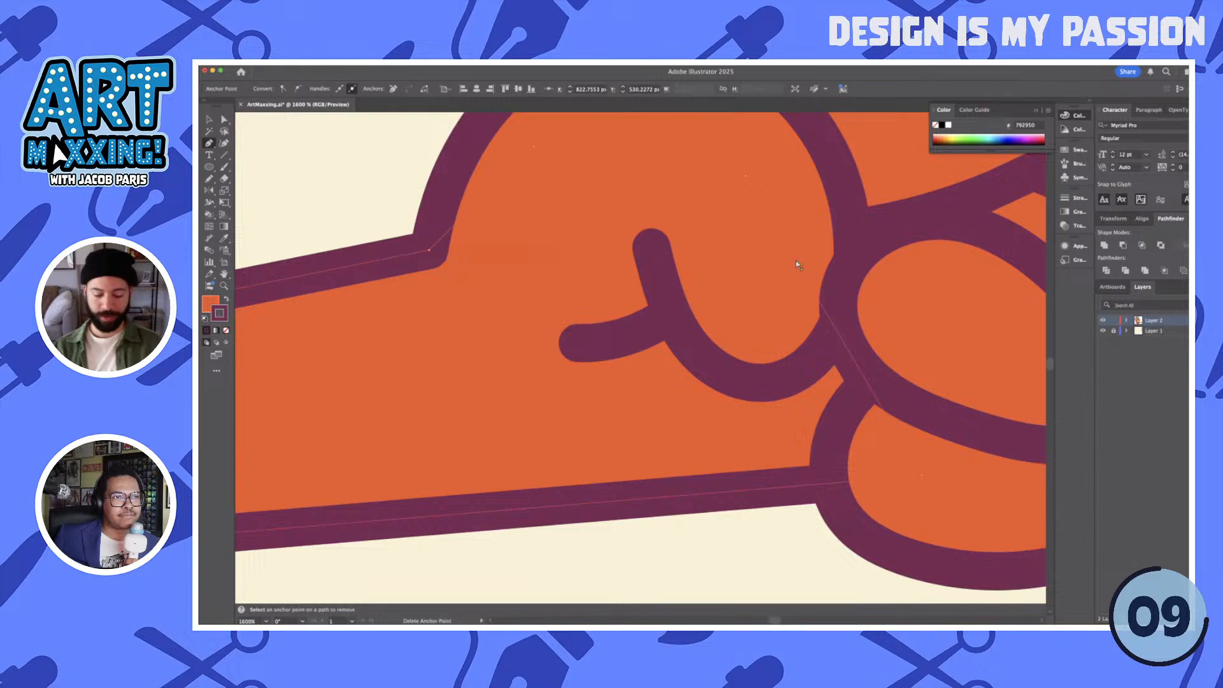
key("a")
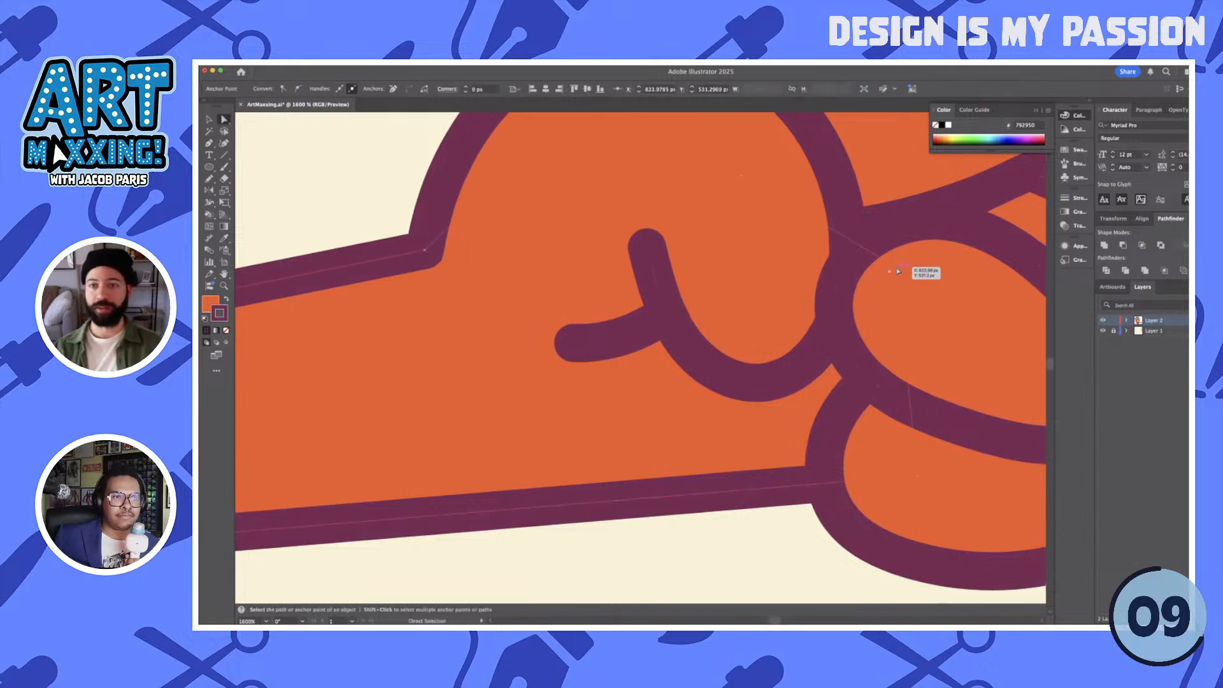
scroll(901, 281, "down", 5)
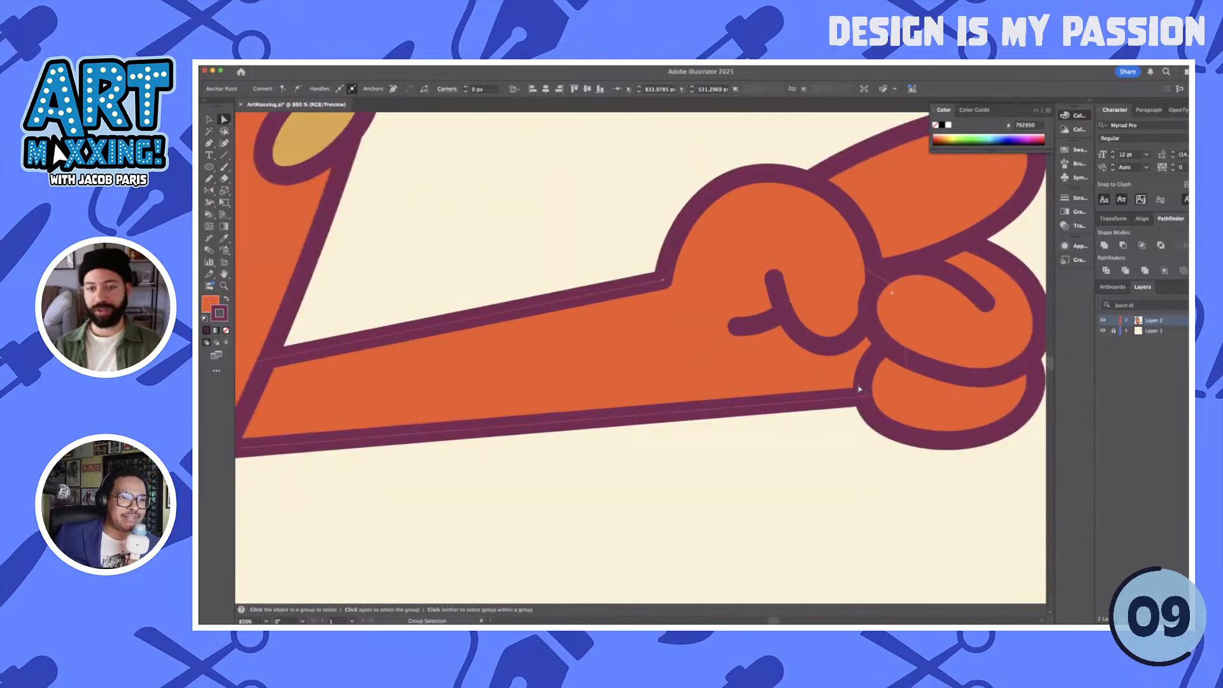
- Lower the arm's bottom corner inside the head so the arm widens toward the body
scroll(857, 390, "down", 1)
scroll(605, 438, "down", 1)
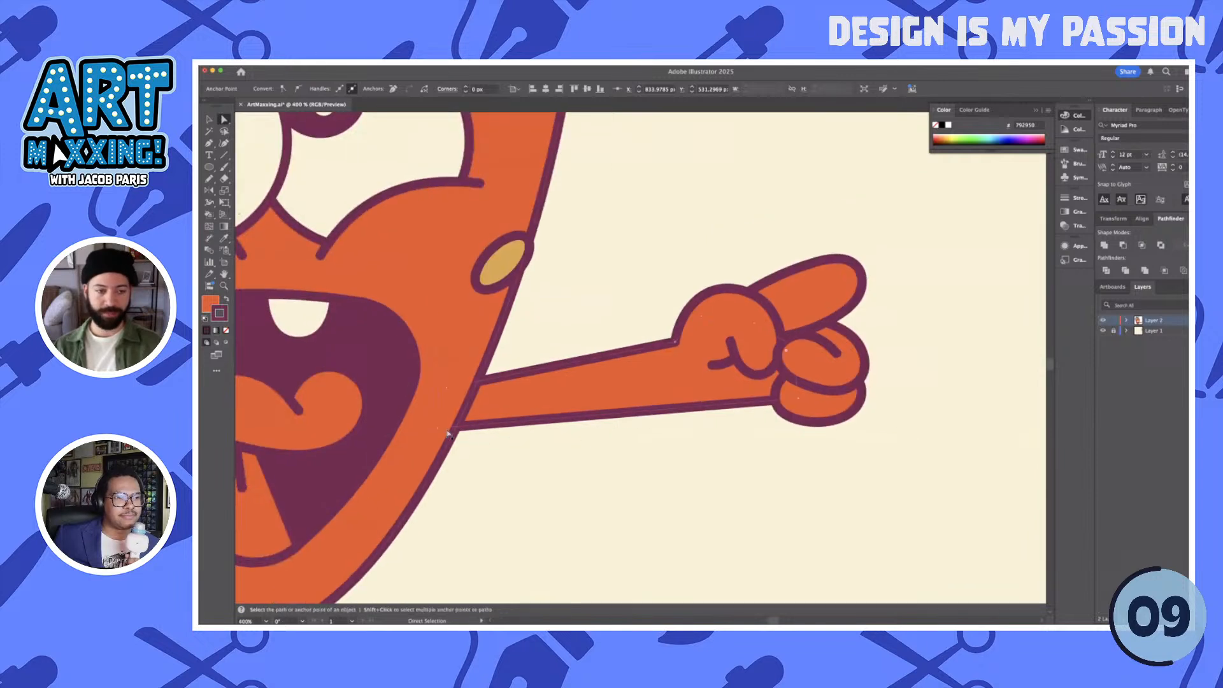
mouse_move(437, 430)
left_mouse_down()
mouse_move(432, 445)
mouse_move(438, 436)
left_mouse_up()
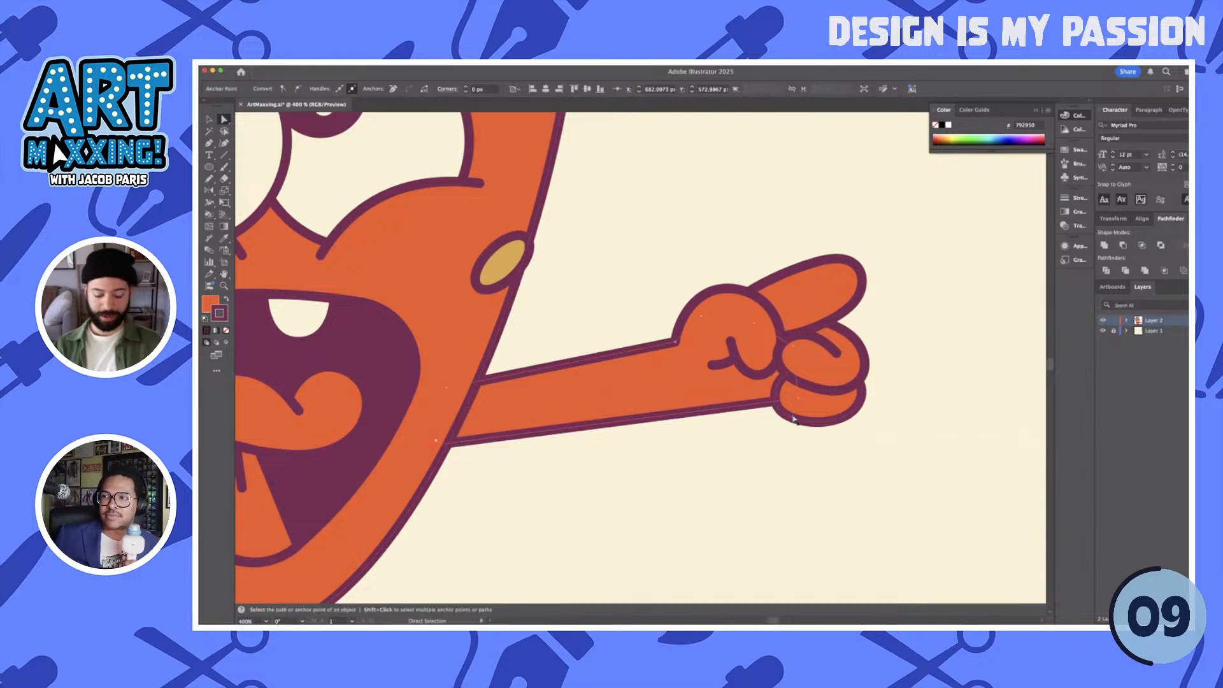
- Scale the lowest curled finger down slightly toward the wrist
key("v")
left_click(826, 413)
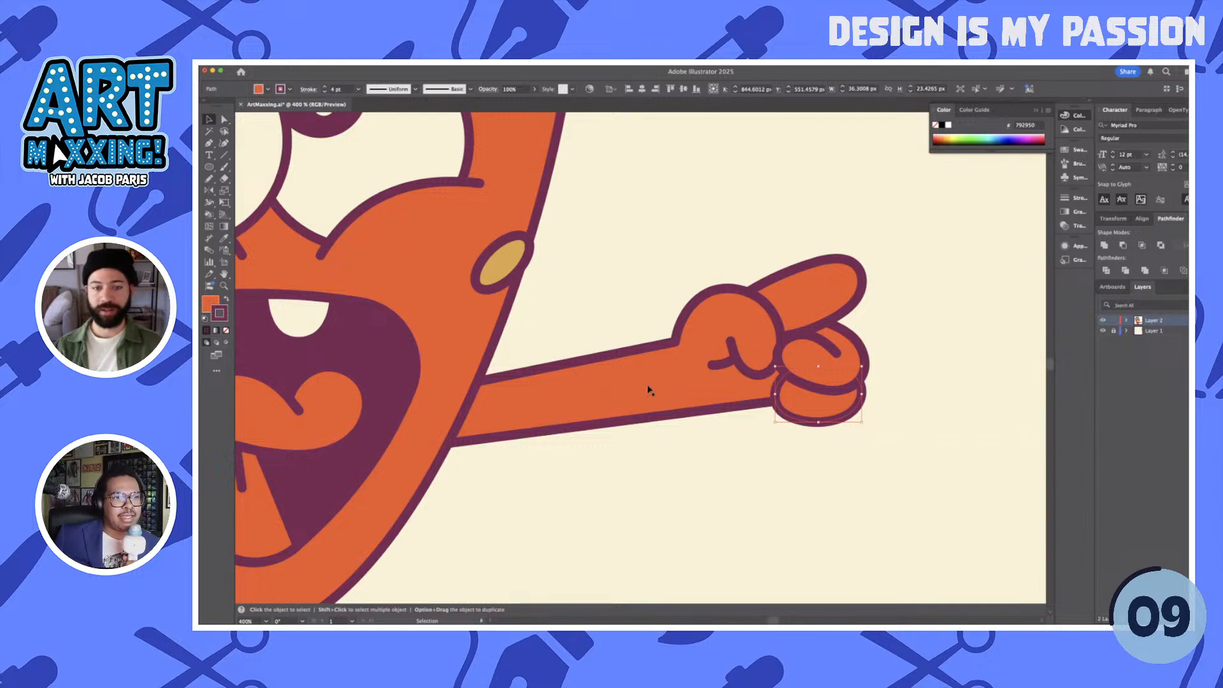
left_click(740, 469)
scroll(688, 441, "down", 2)
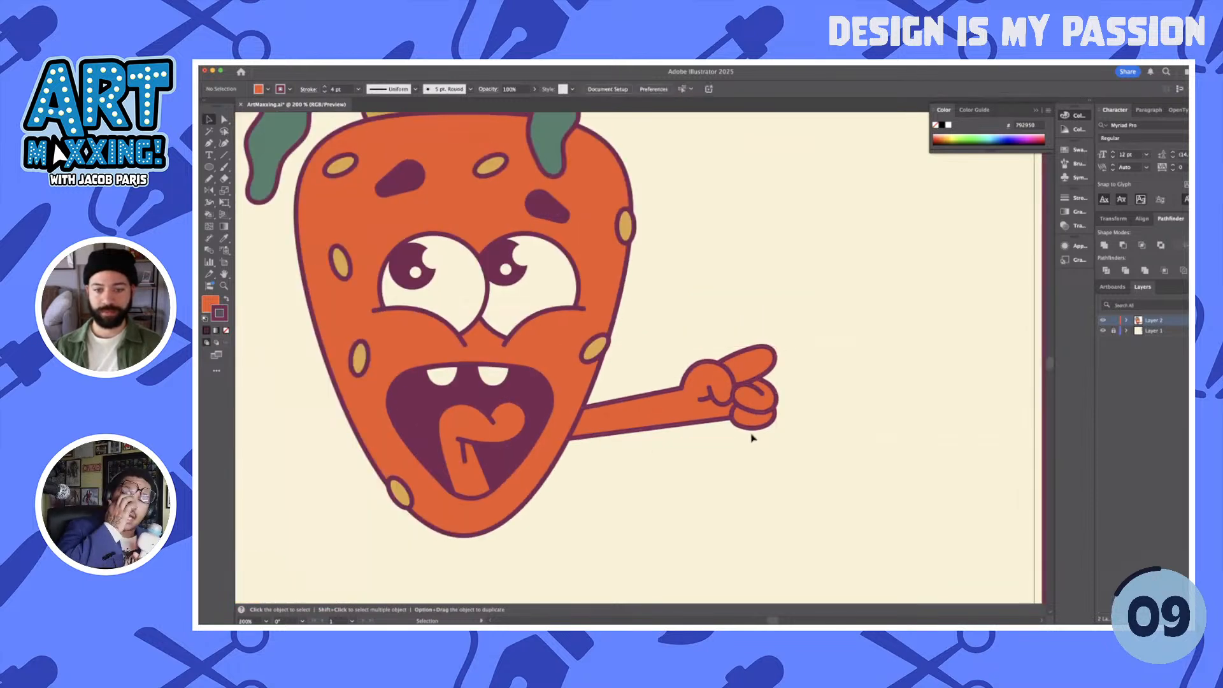
scroll(751, 438, "up", 2)
left_click(737, 409)
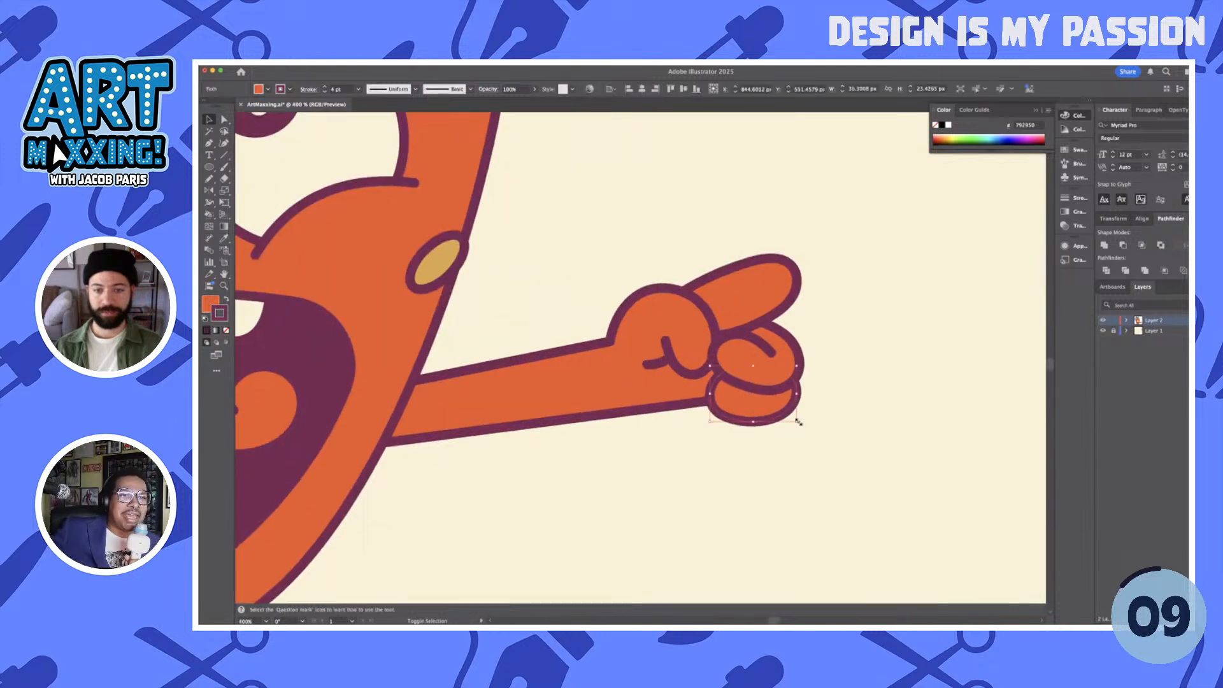
left_click_drag(790, 415, 792, 416)
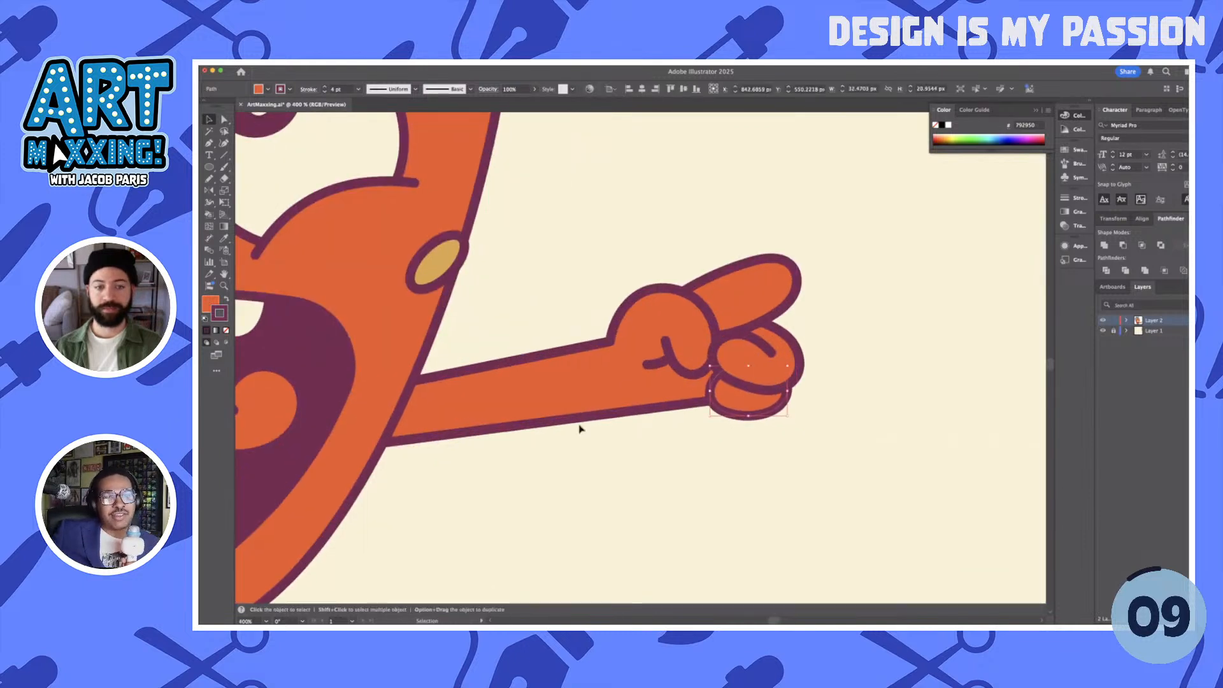
- Move the pointing finger's tip anchors up and outward to lengthen the finger
left_click(756, 298)
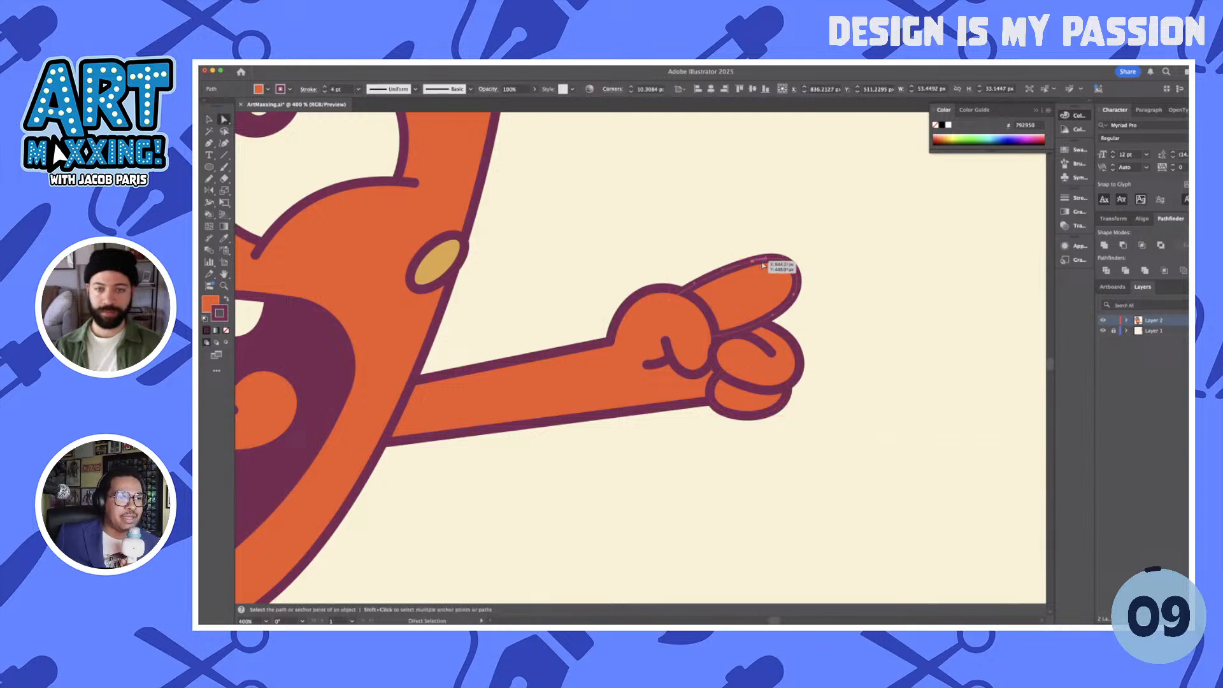
key("a")
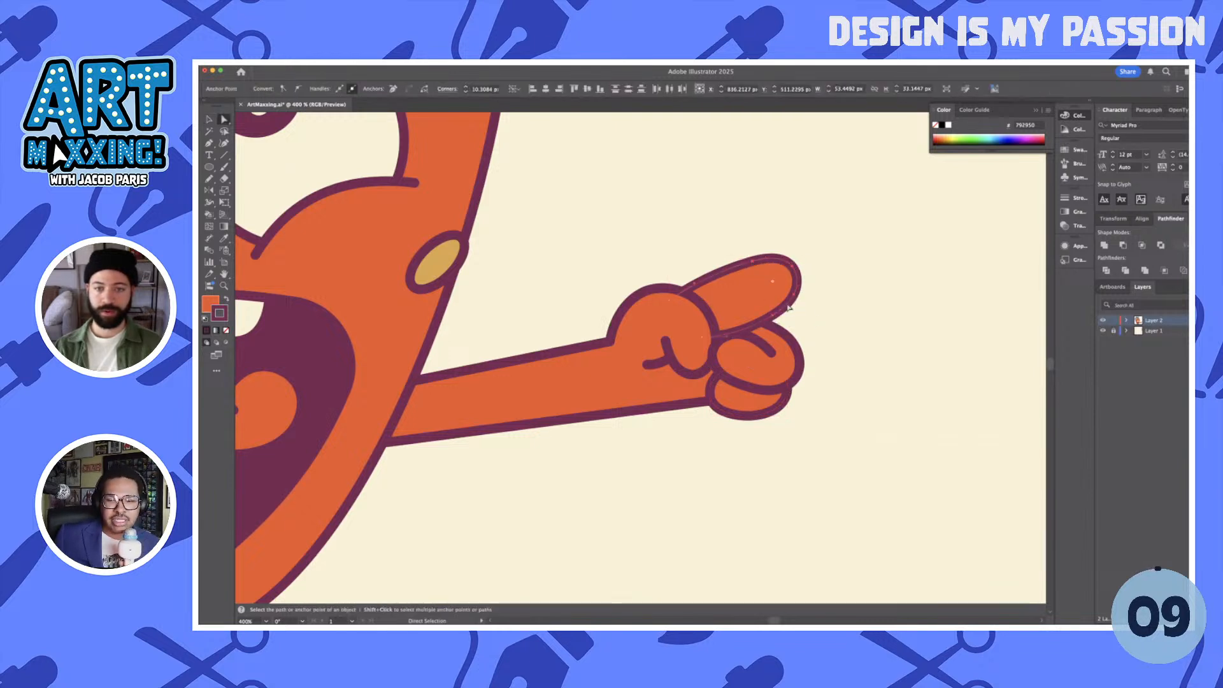
left_click_drag(788, 268, 808, 261)
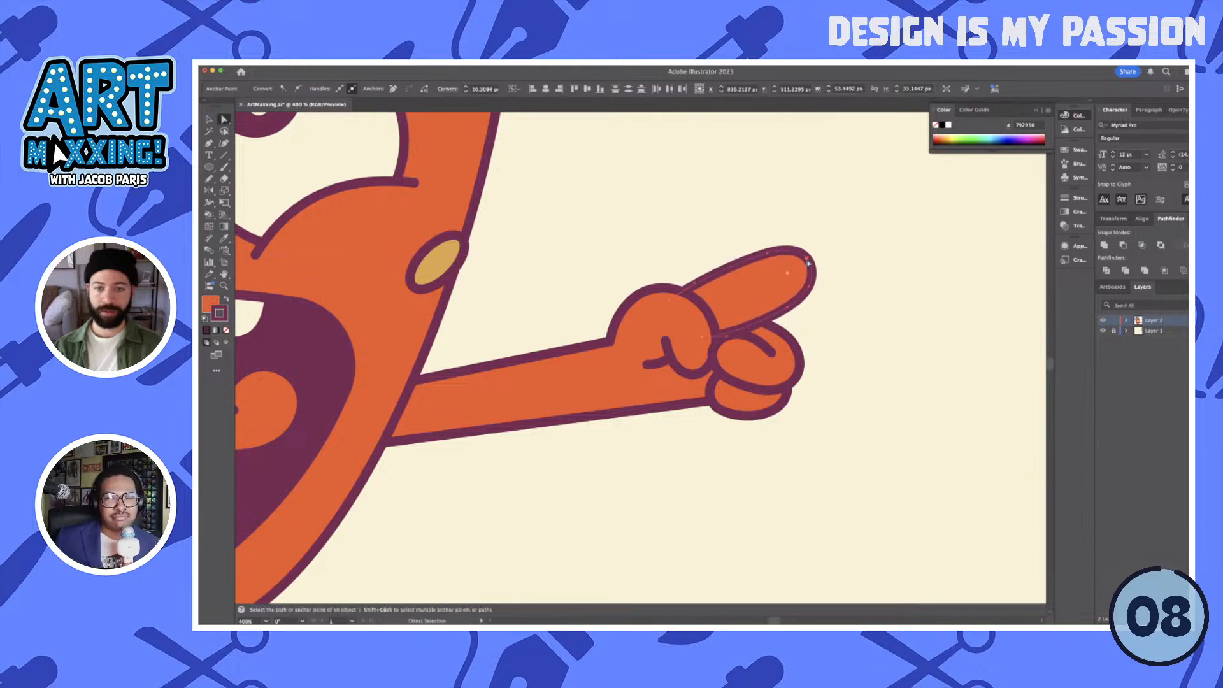
- Group the arm and hand, bring the group in front of the head, and rotate it so the hand points higher
key("v")
left_click_drag(573, 260, 808, 438)
key("super+shift+bracketright")
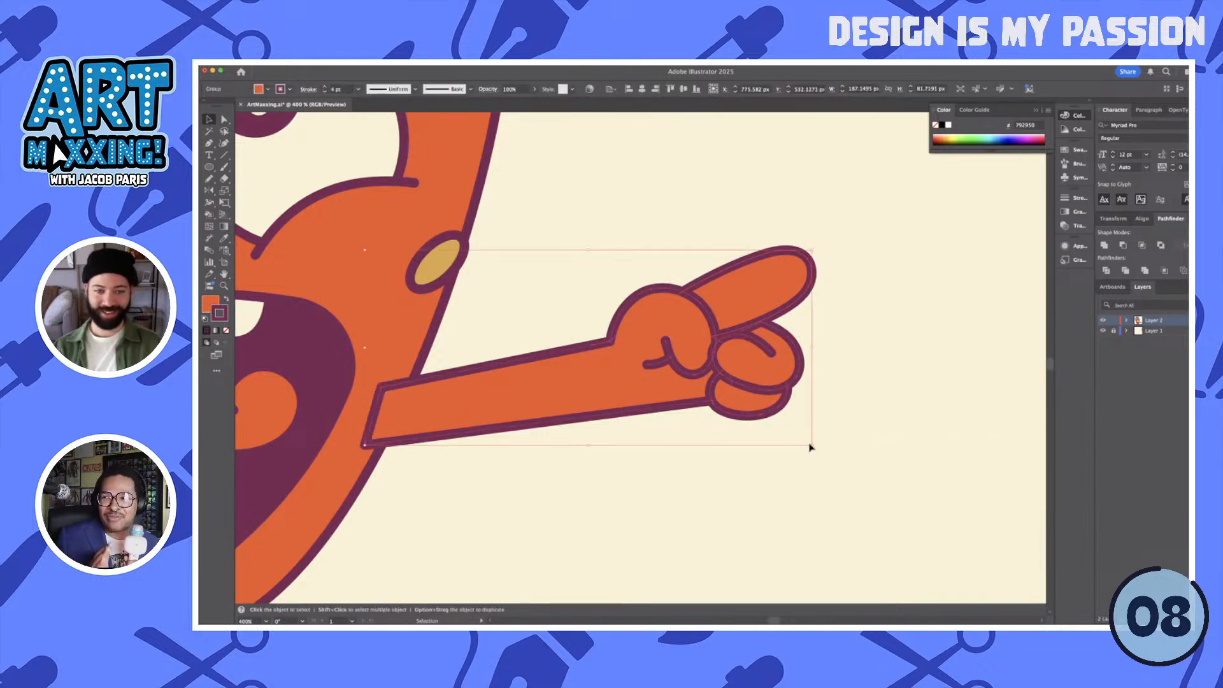
left_click(815, 449)
left_click(762, 382)
left_click_drag(815, 249, 804, 227)
left_click_drag(735, 326, 720, 299)
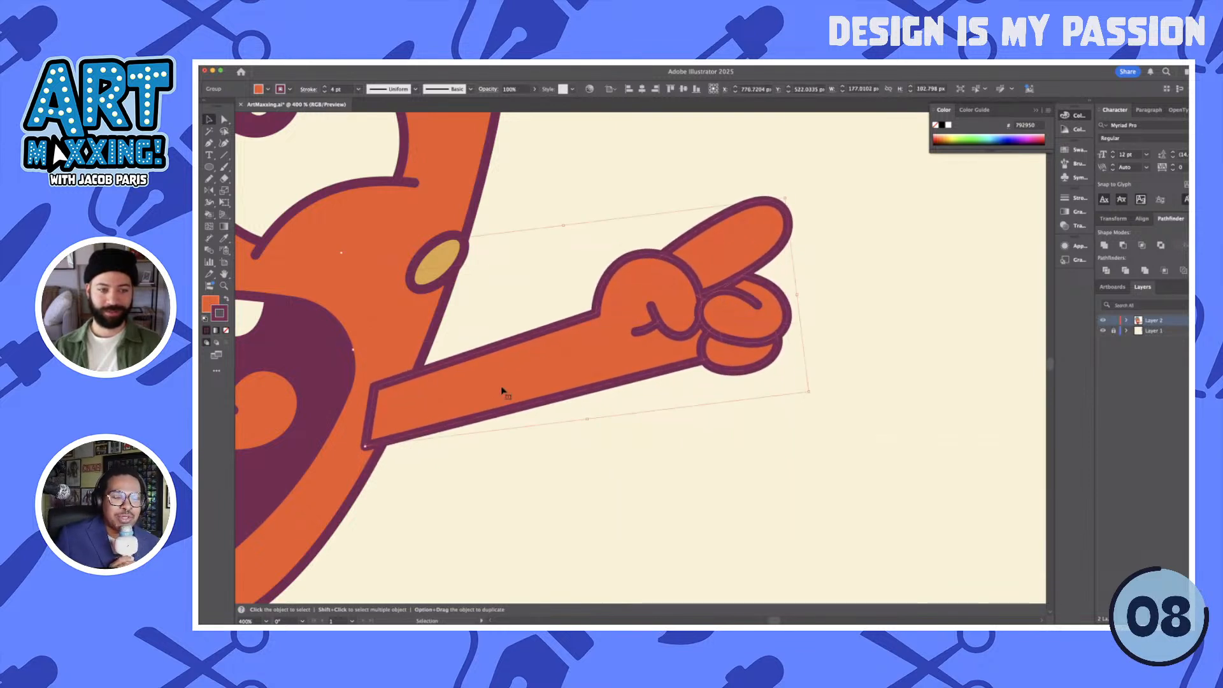
- Isolate the arm group and draw a closed four-sided shape across the arm's shoulder end, following its edges
double_click(433, 414)
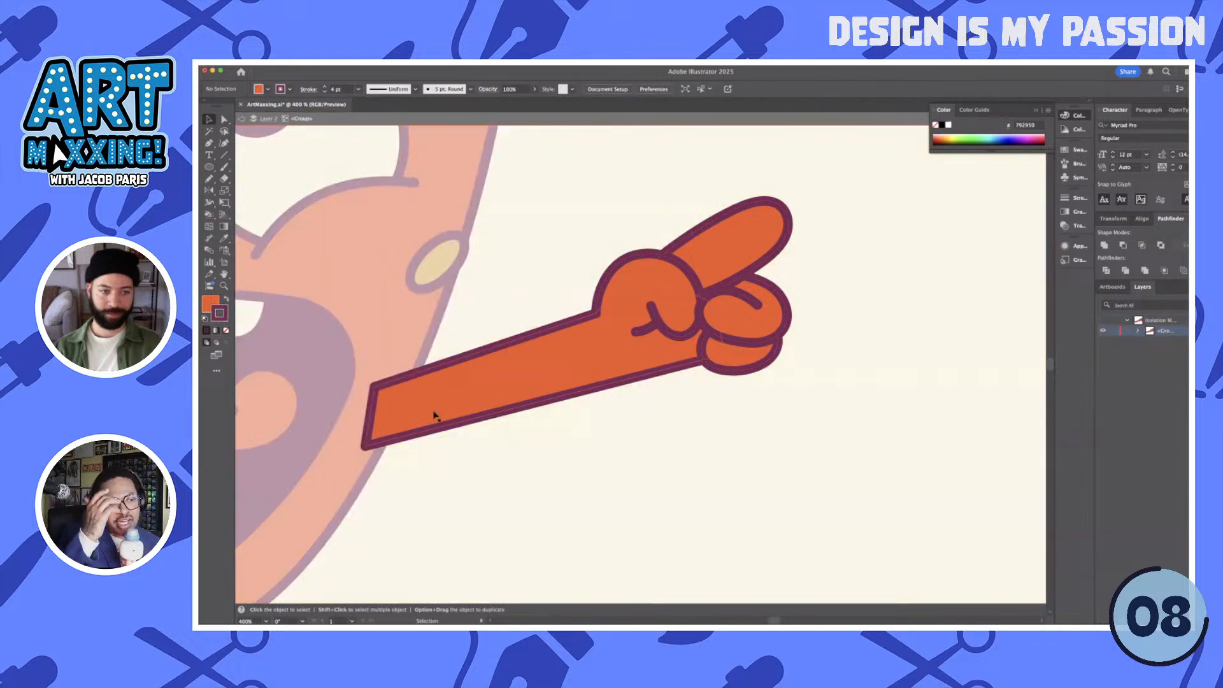
scroll(433, 415, "up", 1)
key("p")
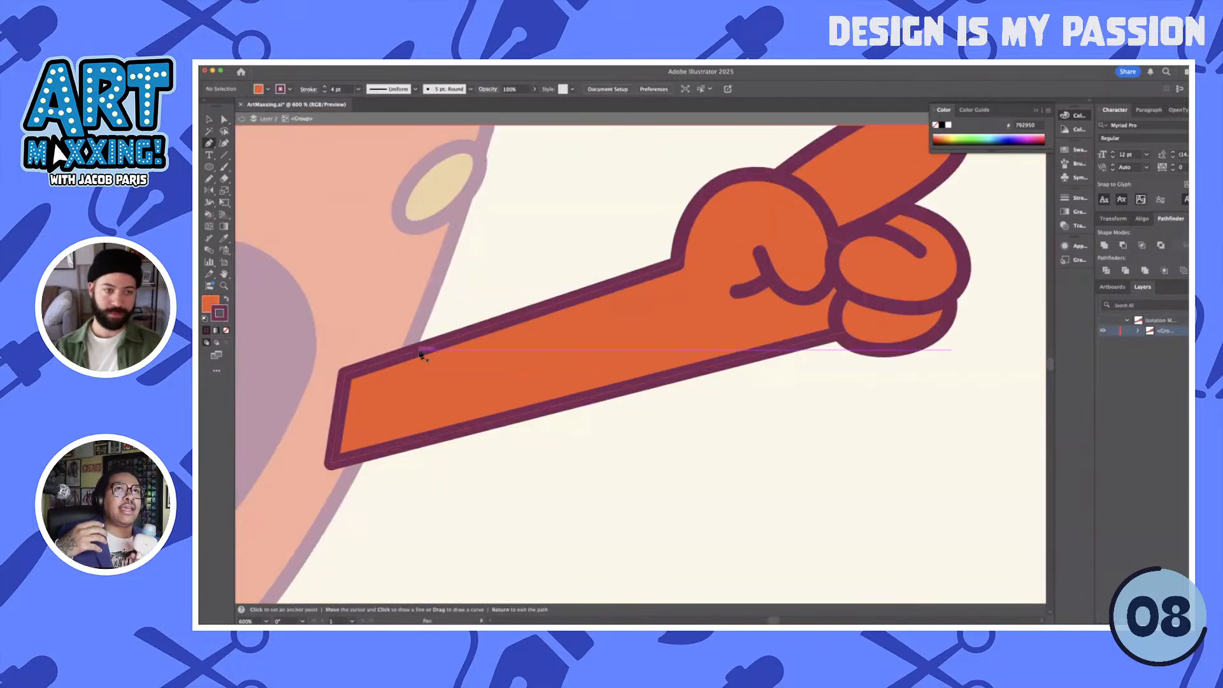
left_click(417, 349)
left_click(405, 442)
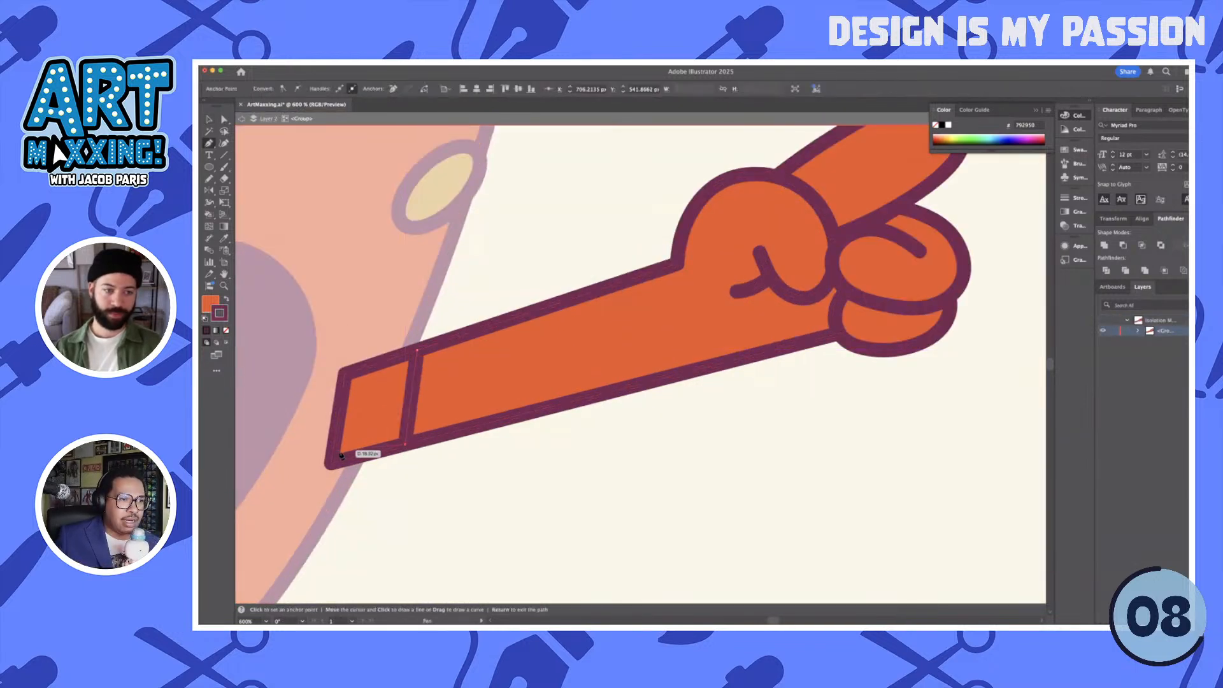
left_click(330, 463)
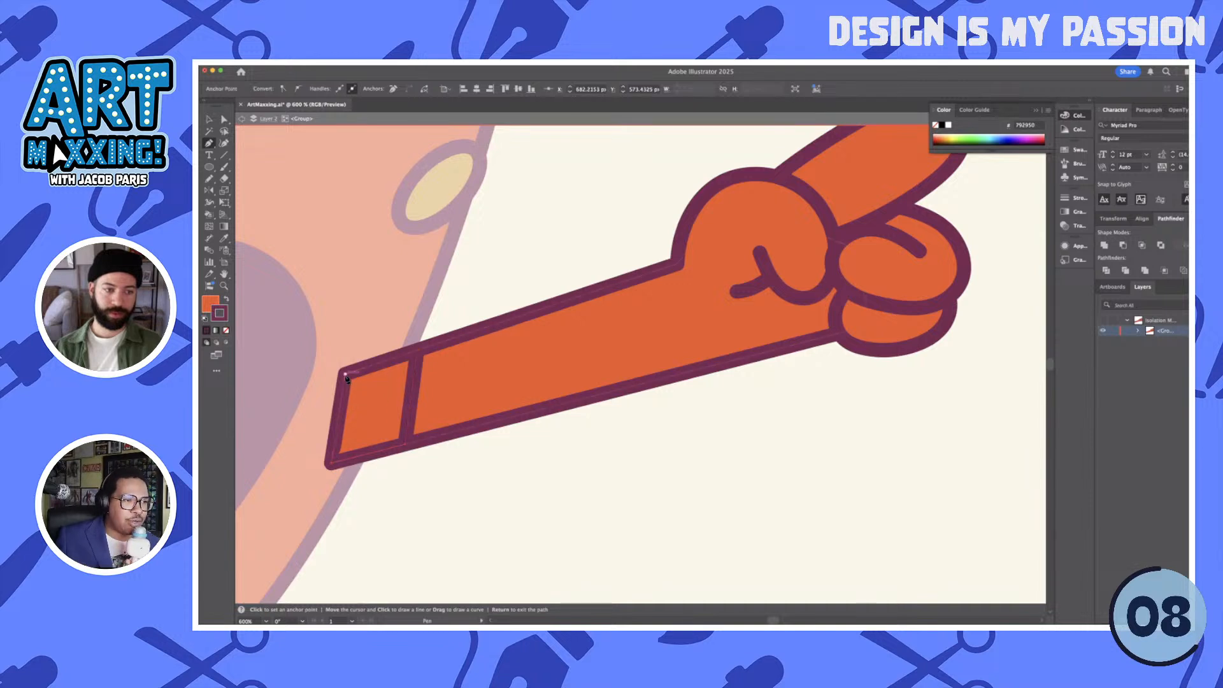
left_click(345, 374)
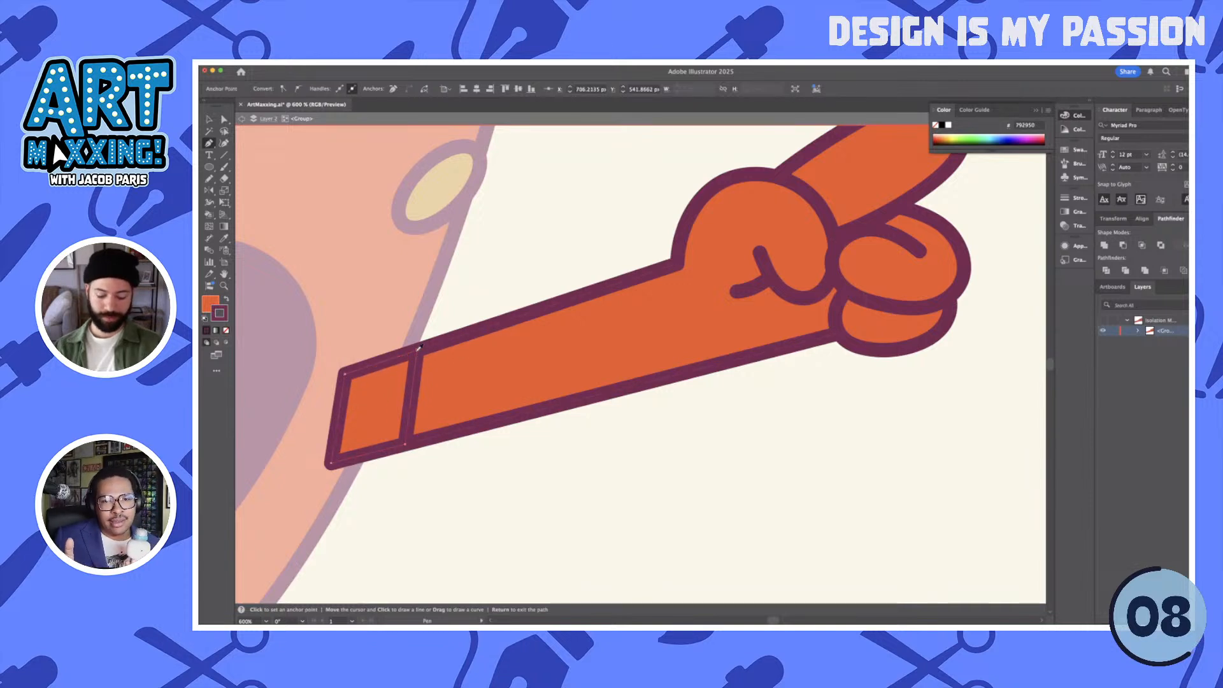
- Fill the shoulder shape with the outline's dark purple and curve its hand-facing edge inward to form a shadow
key("i")
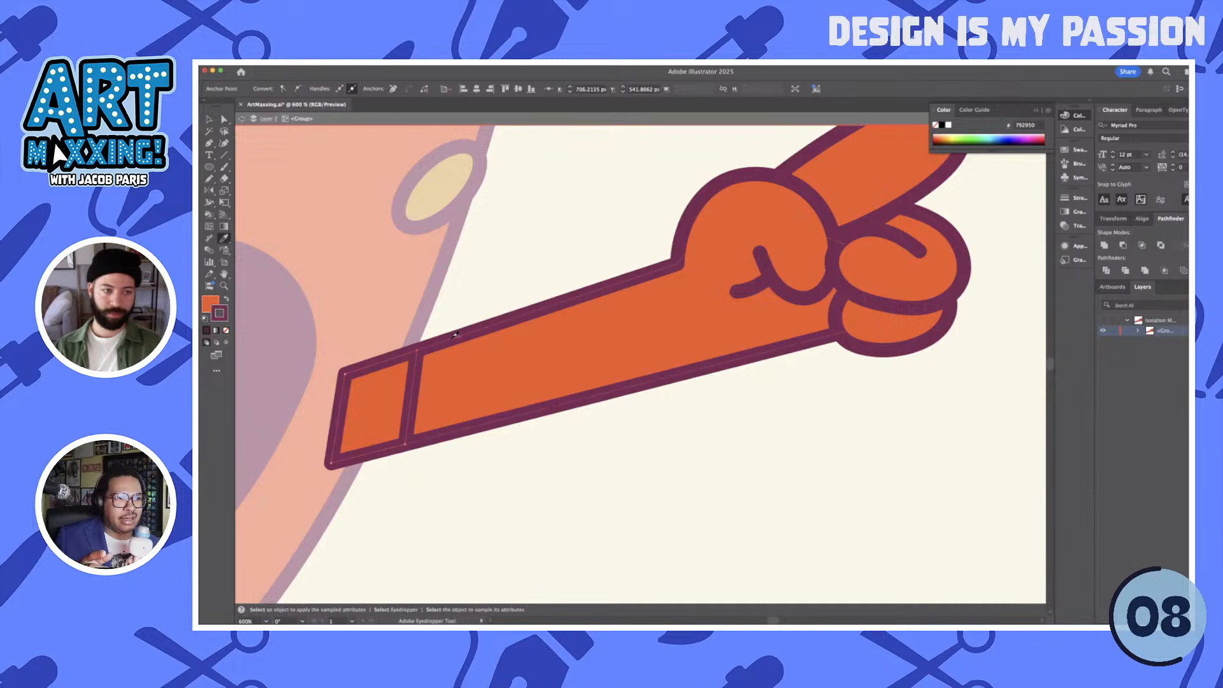
left_click(451, 336)
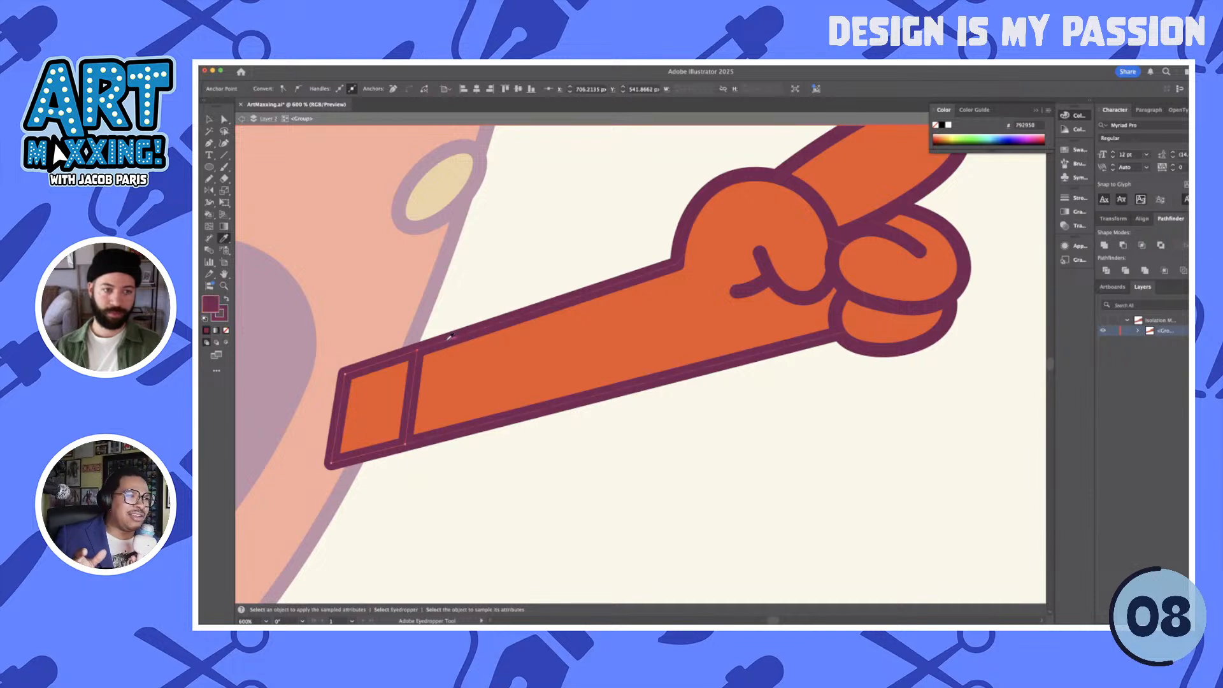
key("p")
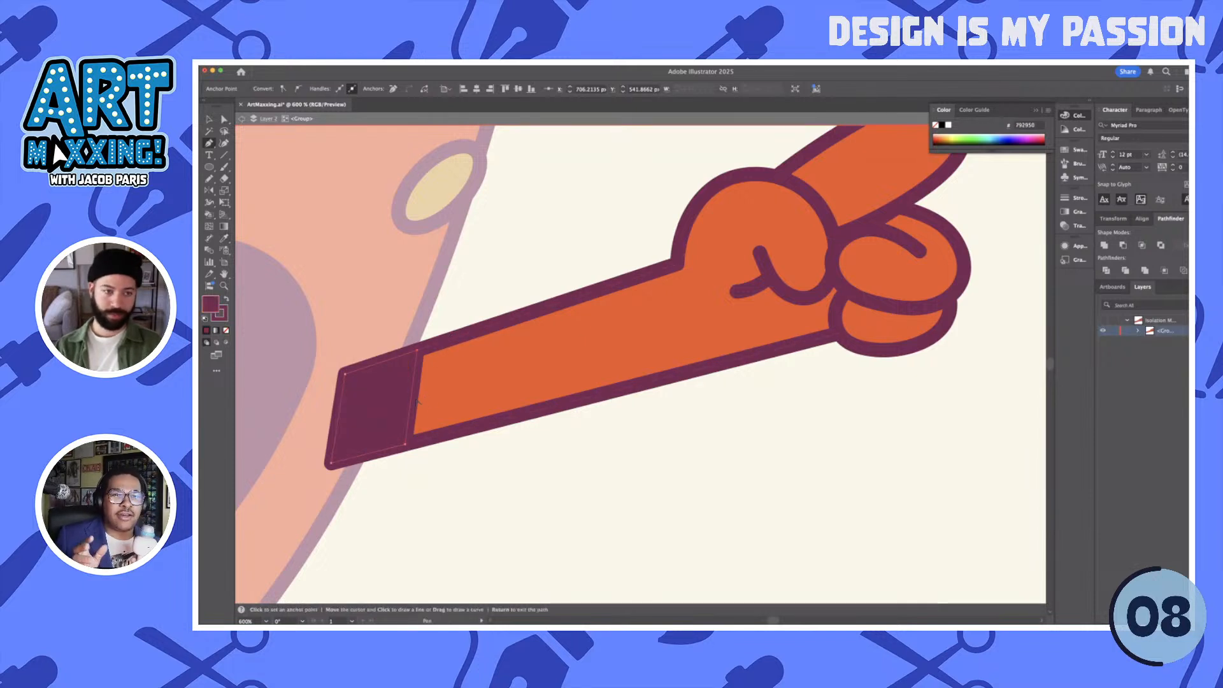
left_click_drag(414, 401, 407, 401)
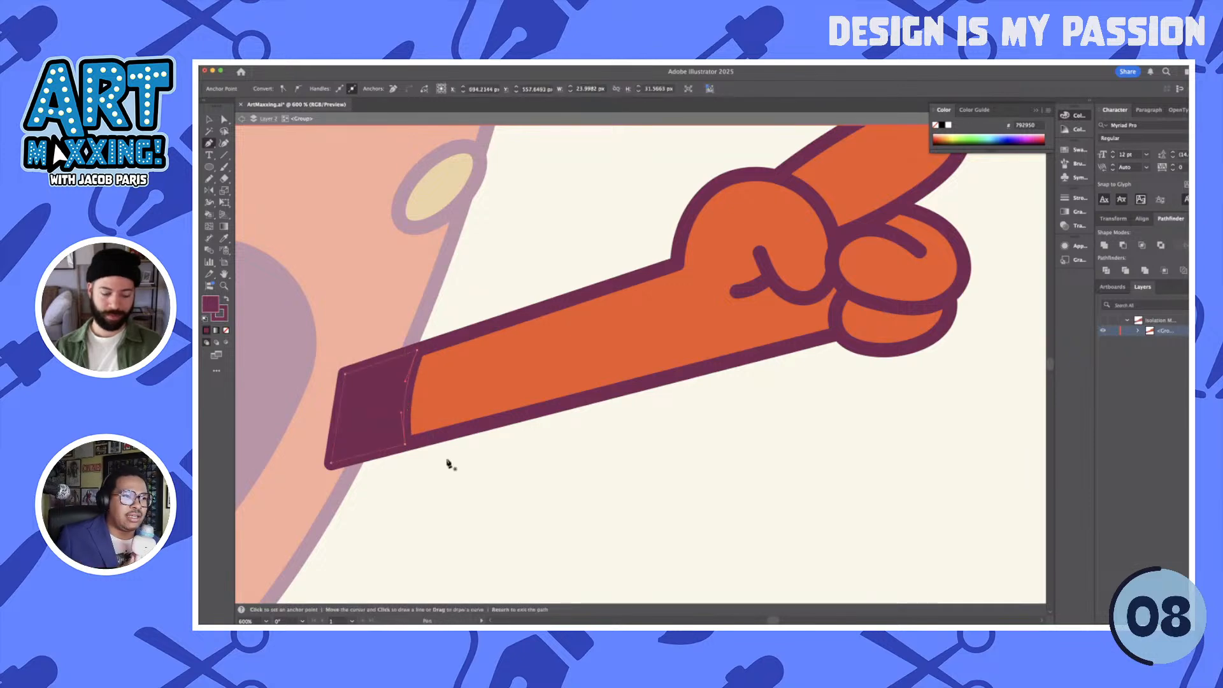
- Leave the isolated arm group and place the whole arm behind the head
key("v")
double_click(455, 475)
scroll(455, 475, "down", 2)
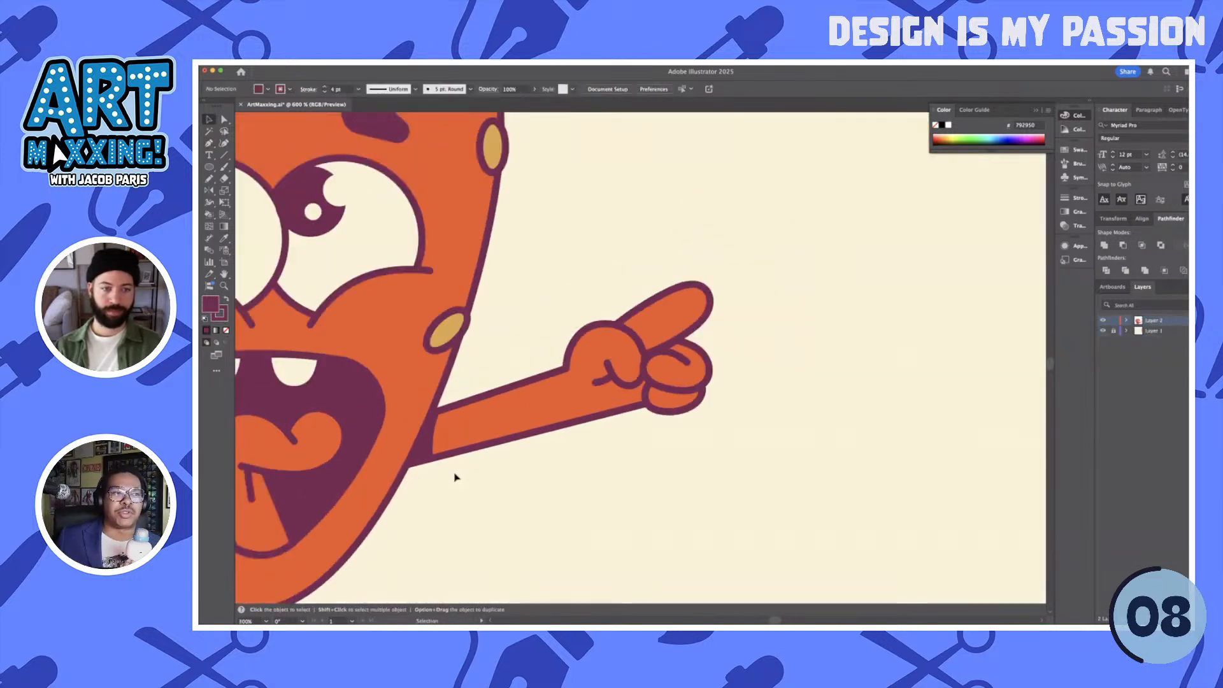
scroll(455, 477, "down", 3)
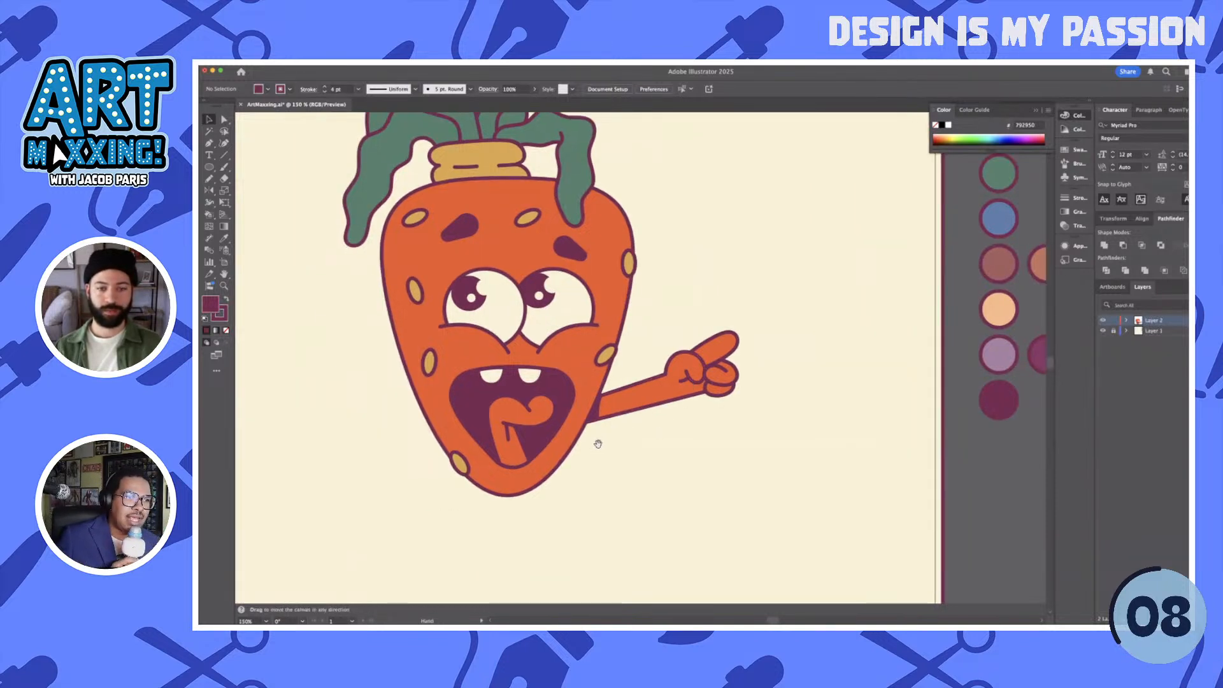
left_click_drag(594, 442, 664, 407)
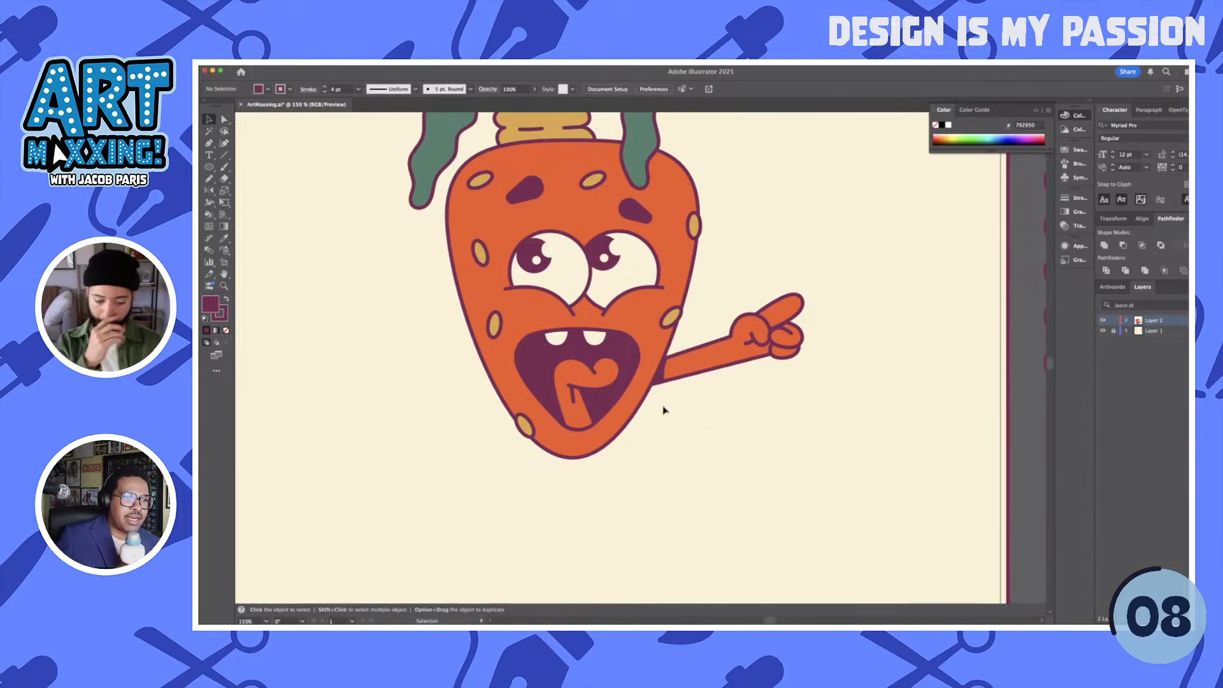
- Sketch a freehand arched knuckle line about 33 px wide on the empty area left of the head, ending in a short flat tail
key("p")
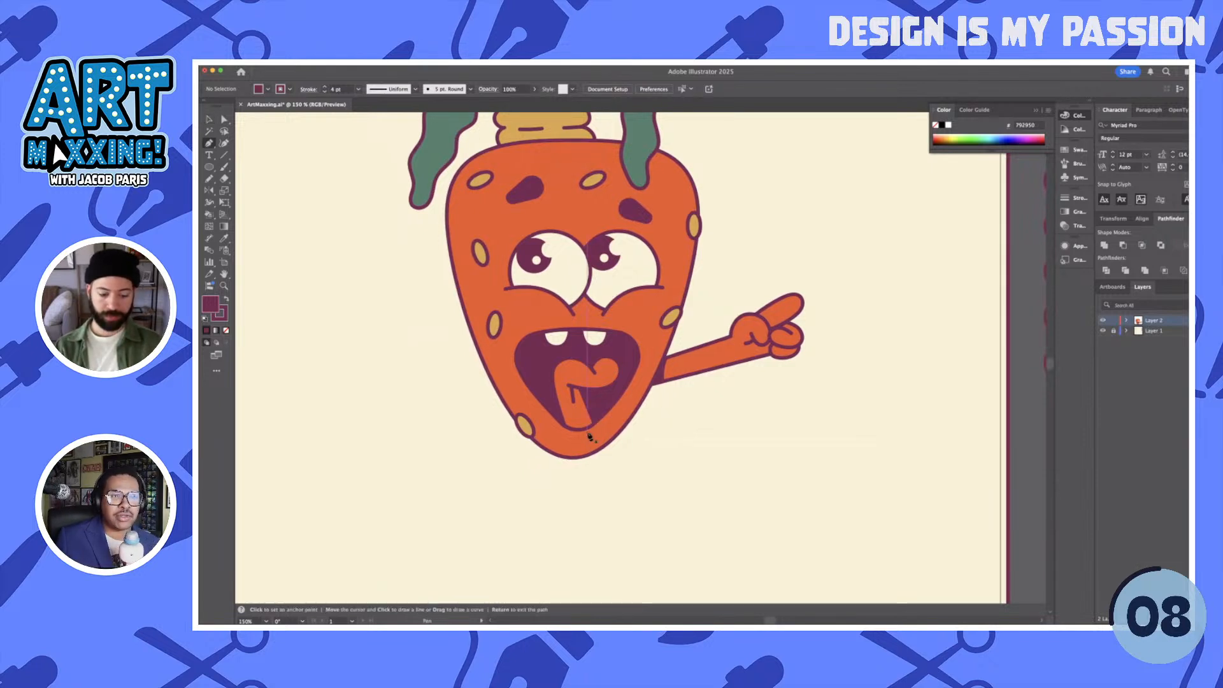
key("n")
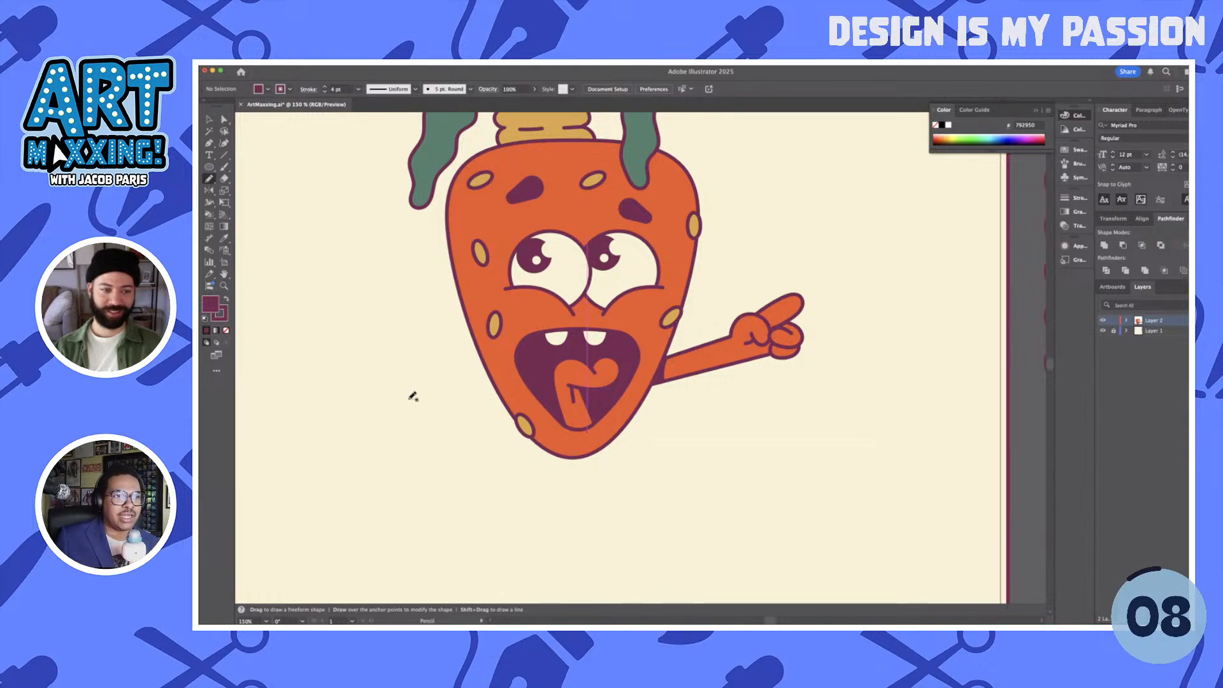
left_click_drag(400, 403, 421, 401)
scroll(401, 411, "left", 3)
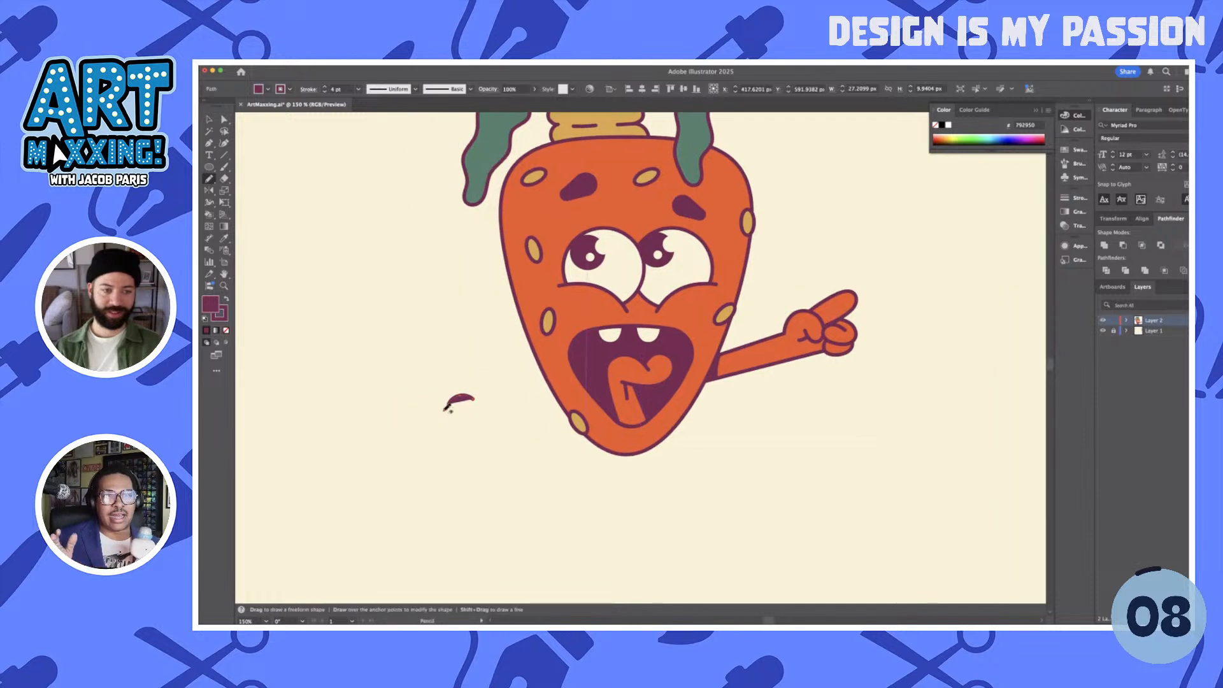
scroll(446, 405, "up", 5)
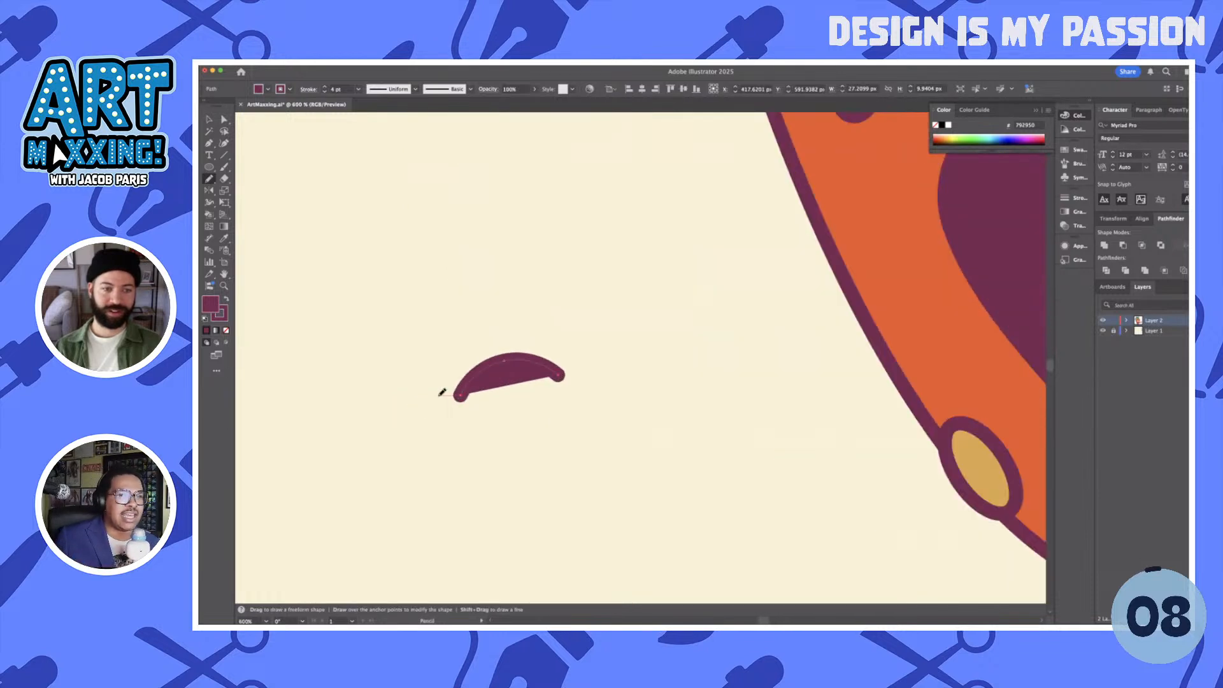
left_click_drag(442, 393, 433, 396)
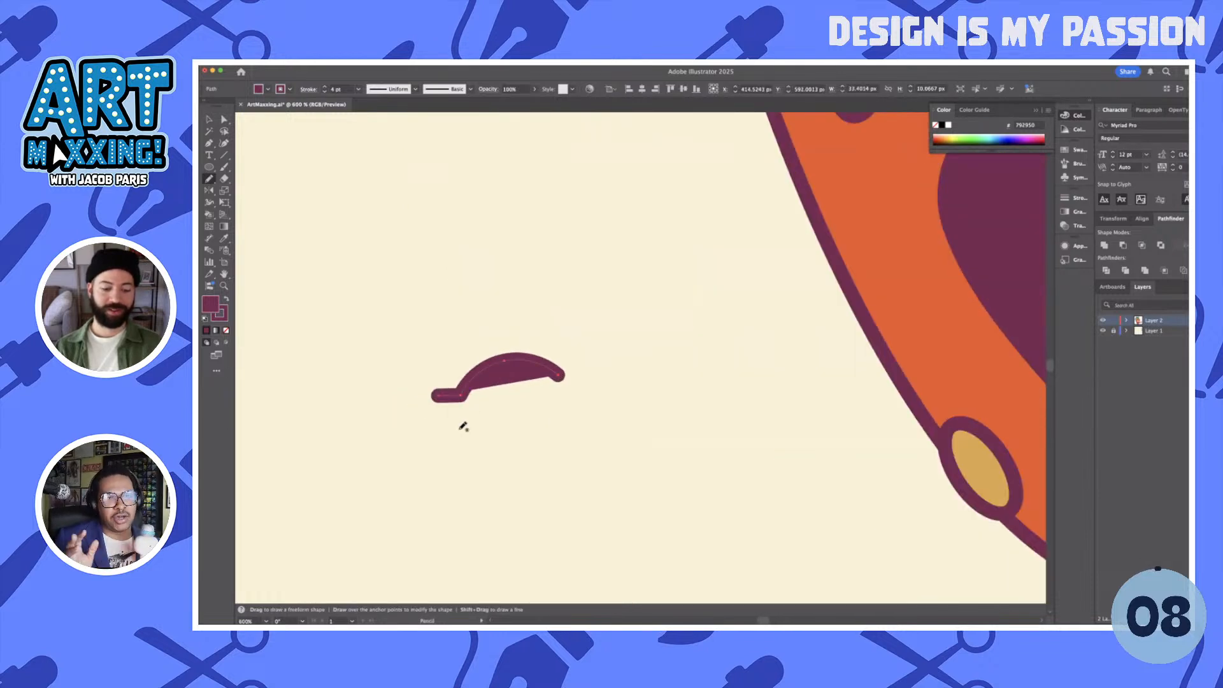
- Give the knuckle shape the head's orange fill and dark purple outline, and deselect it
key("v")
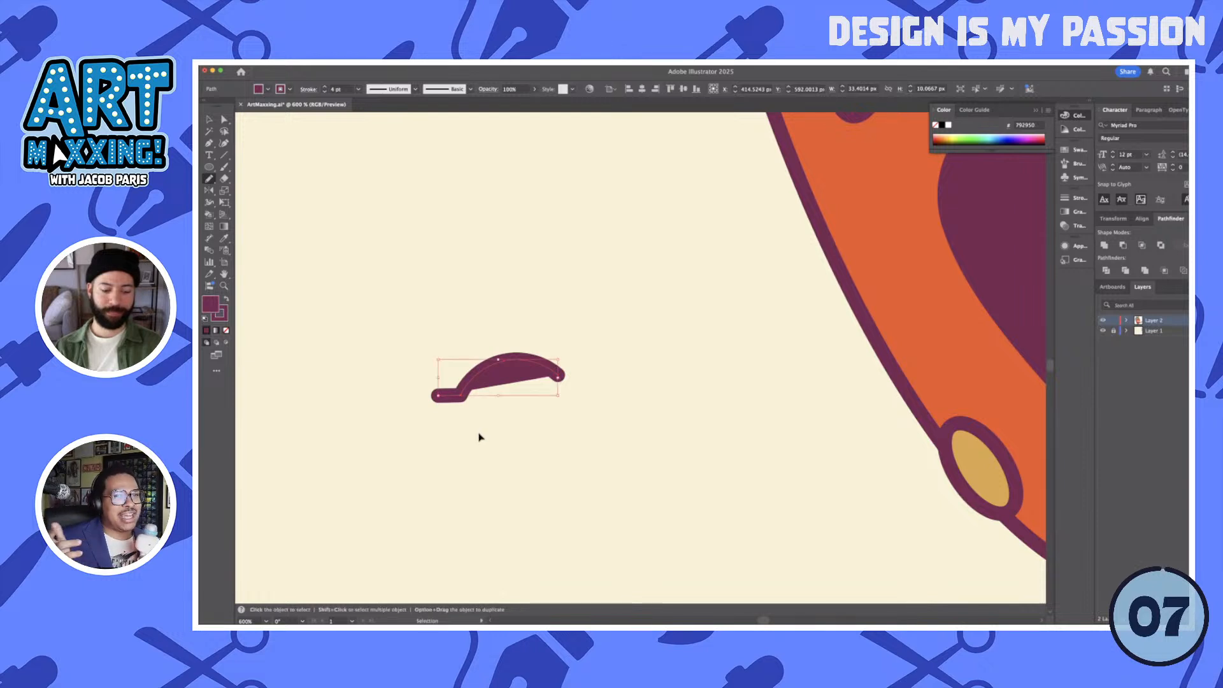
key("n")
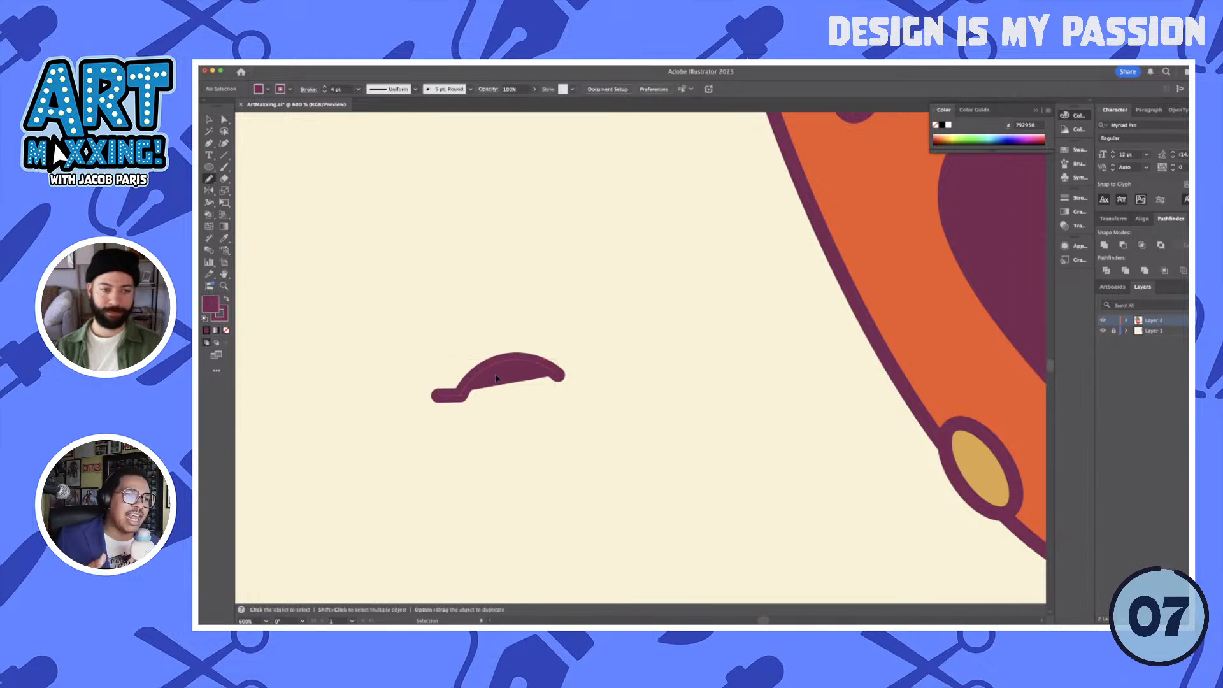
key("i")
left_click(929, 292)
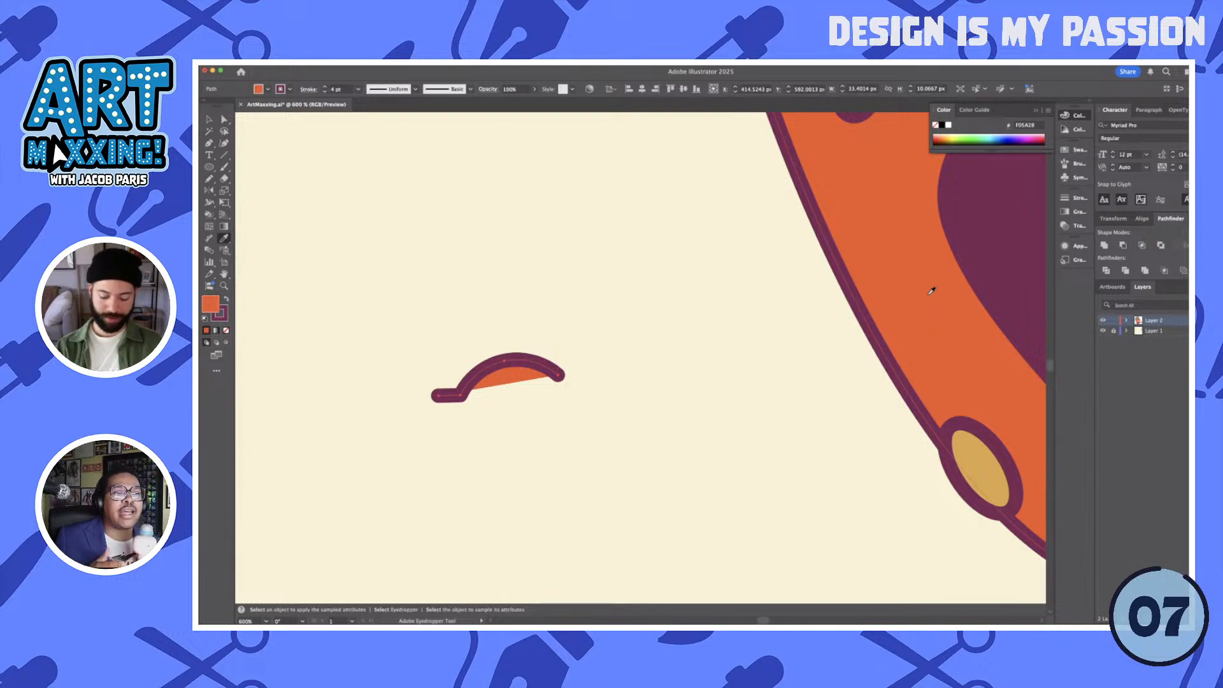
key("n")
left_click(590, 415, "super")
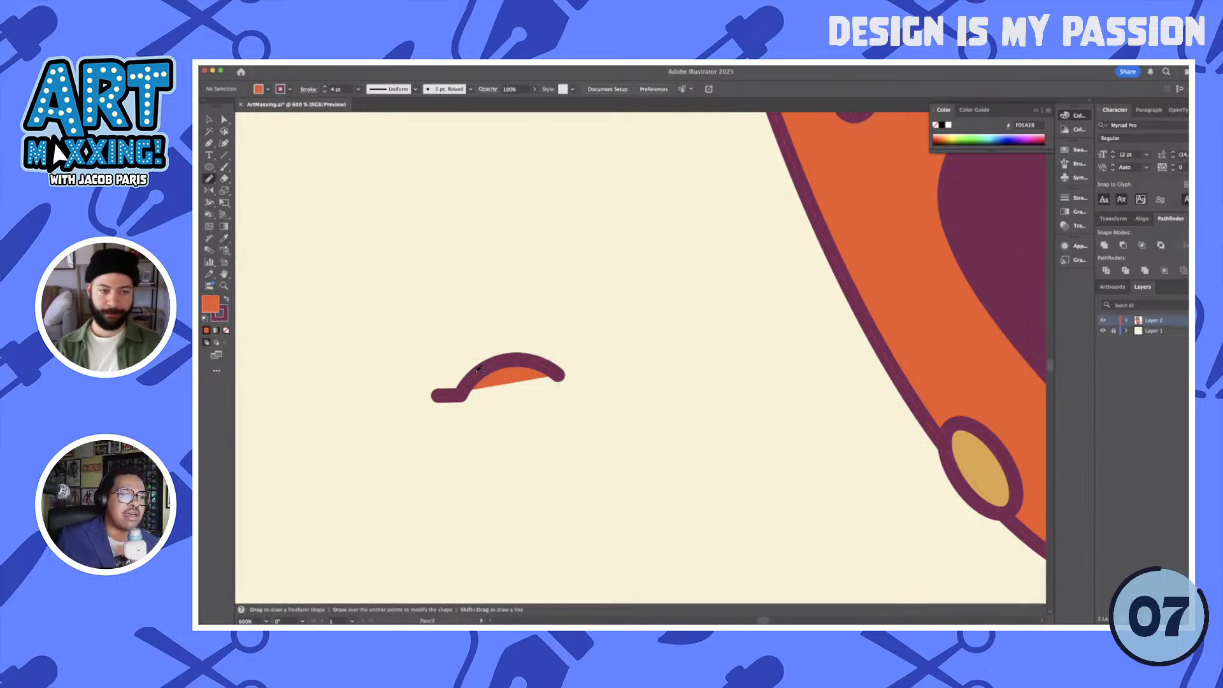
- Draw a rounded curled finger about 37 px wide beside the knuckle, curving around its tail and ending open toward the head
mouse_move(417, 359)
left_mouse_down()
mouse_move(473, 371)
mouse_move(398, 372)
mouse_move(396, 430)
mouse_move(471, 450)
mouse_move(520, 437)
left_mouse_up()
key("super+z")
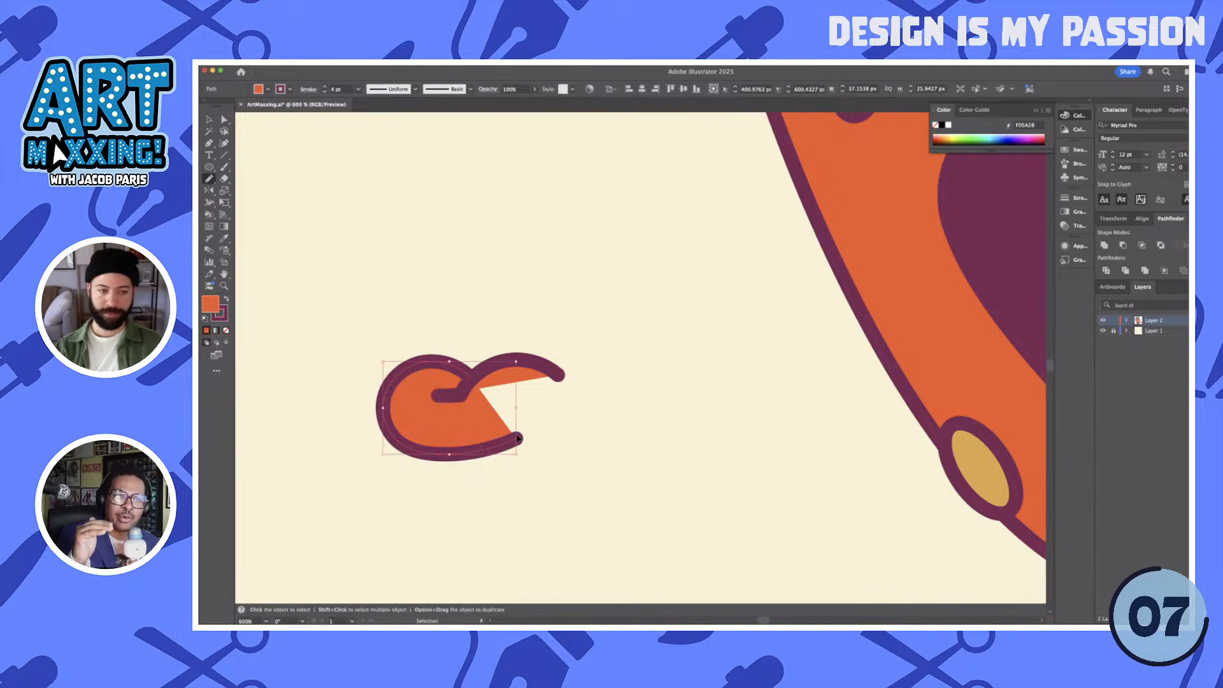
left_click(571, 445, "super")
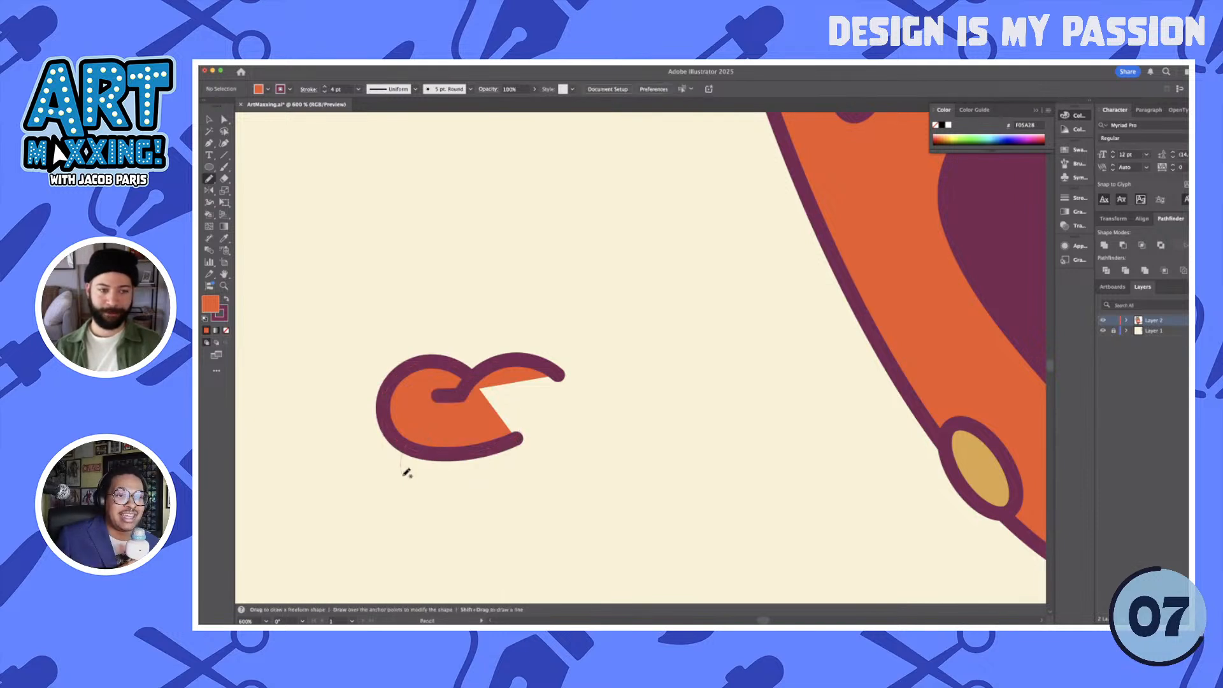
- Draw a second, smaller curled finger below the first, place it behind that finger, and scale it down slightly
mouse_move(407, 472)
left_mouse_down()
mouse_move(441, 506)
mouse_move(518, 492)
left_mouse_up()
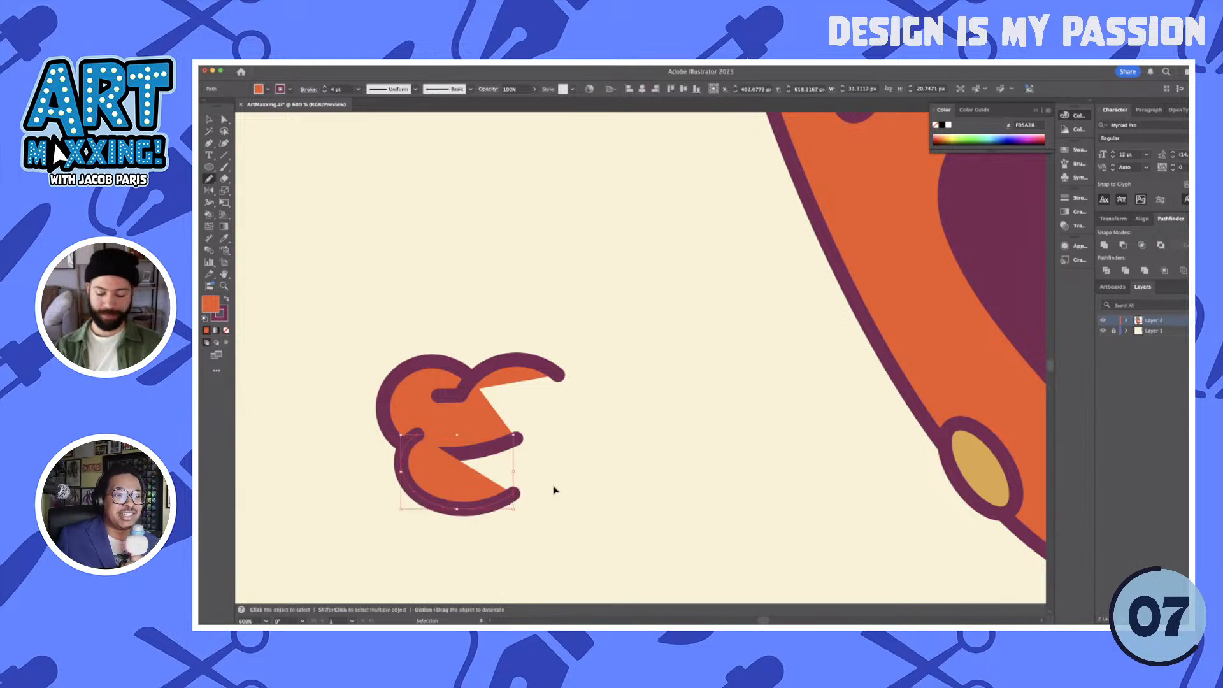
key("super+shift+bracketright")
key("v")
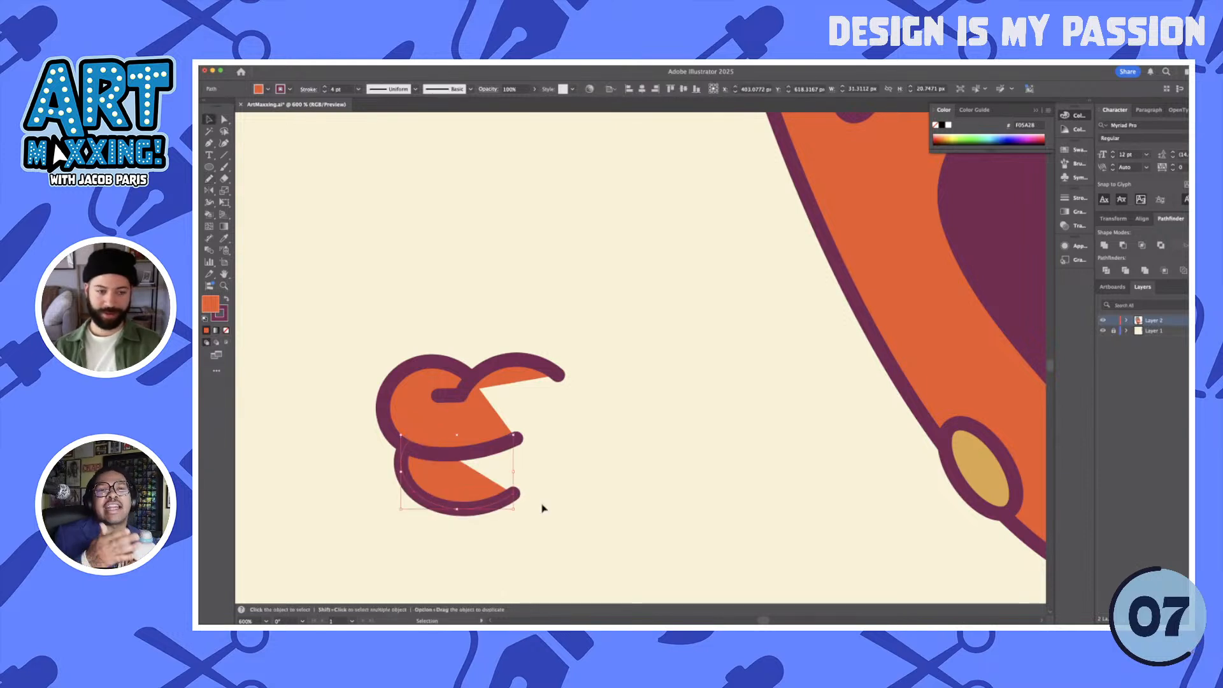
left_click_drag(513, 507, 463, 485)
left_click(578, 504)
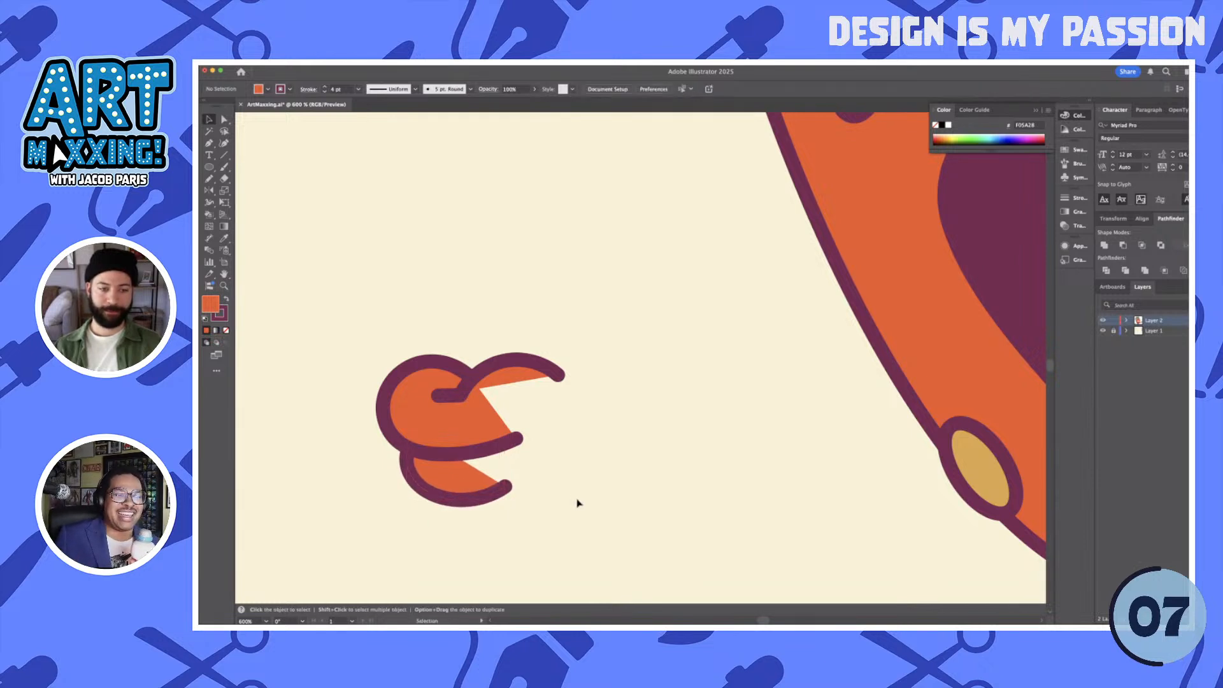
- Draw a long rounded digit about 69 px wide along the hand's lower edge and place it behind the curled fingers
left_click_drag(576, 497, 586, 459)
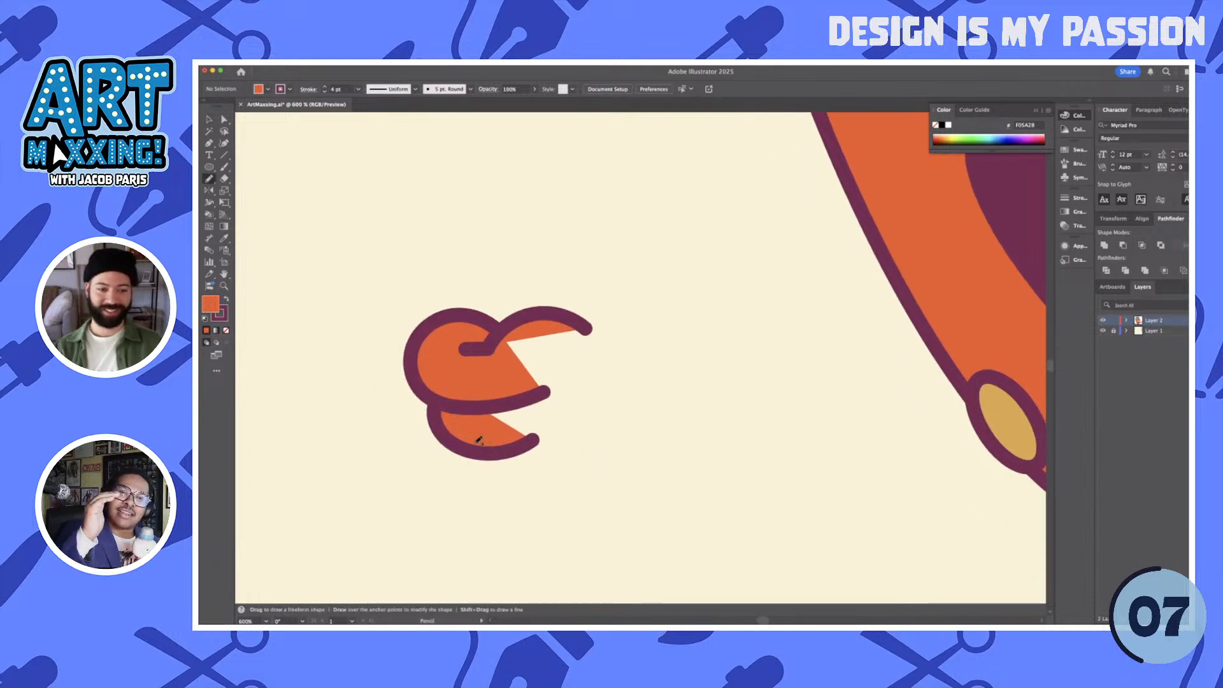
mouse_move(403, 473)
left_mouse_down()
mouse_move(468, 441)
mouse_move(399, 459)
mouse_move(390, 508)
mouse_move(426, 507)
mouse_move(550, 478)
mouse_move(630, 424)
left_mouse_up()
key("super+z")
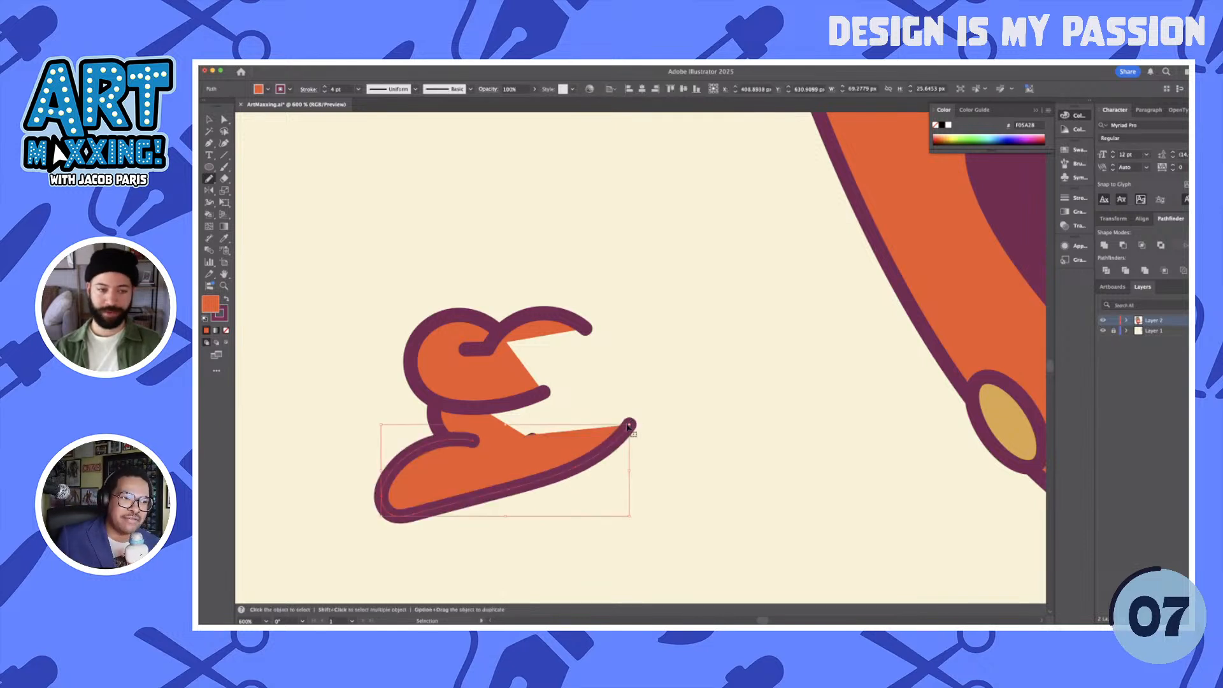
key("super+bracketleft")
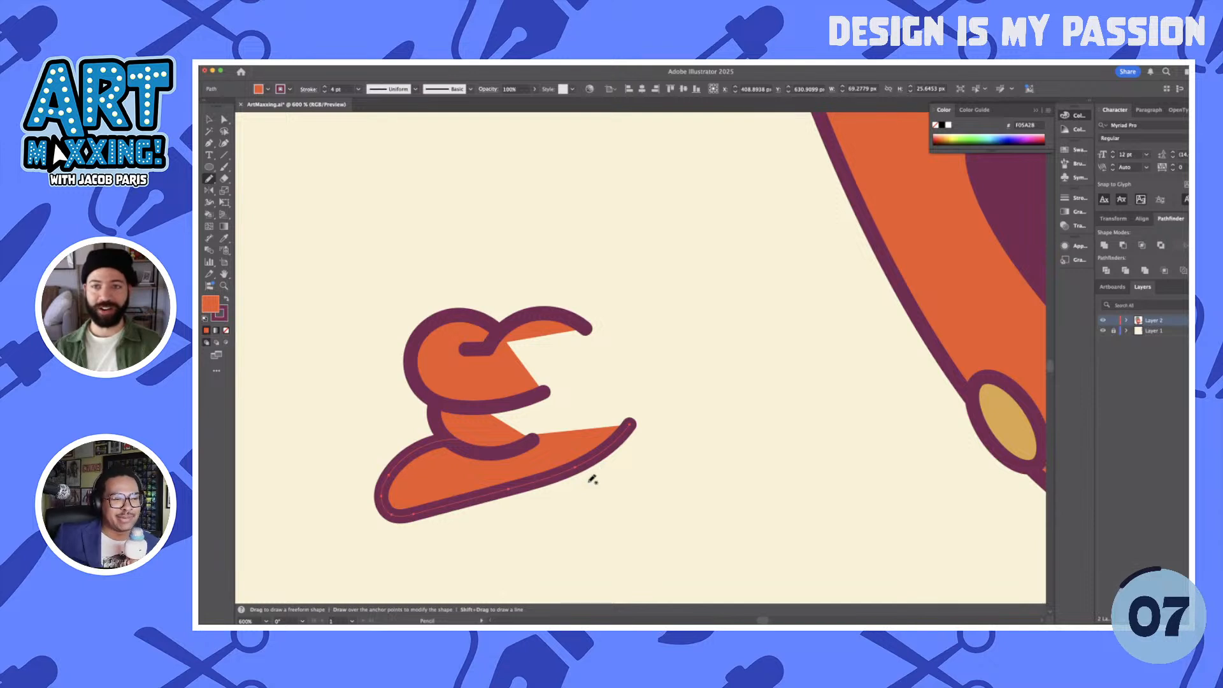
- Reshape the knuckle's short tail by moving its anchor points closer to the notch beside the first finger
key("a")
left_click(585, 331)
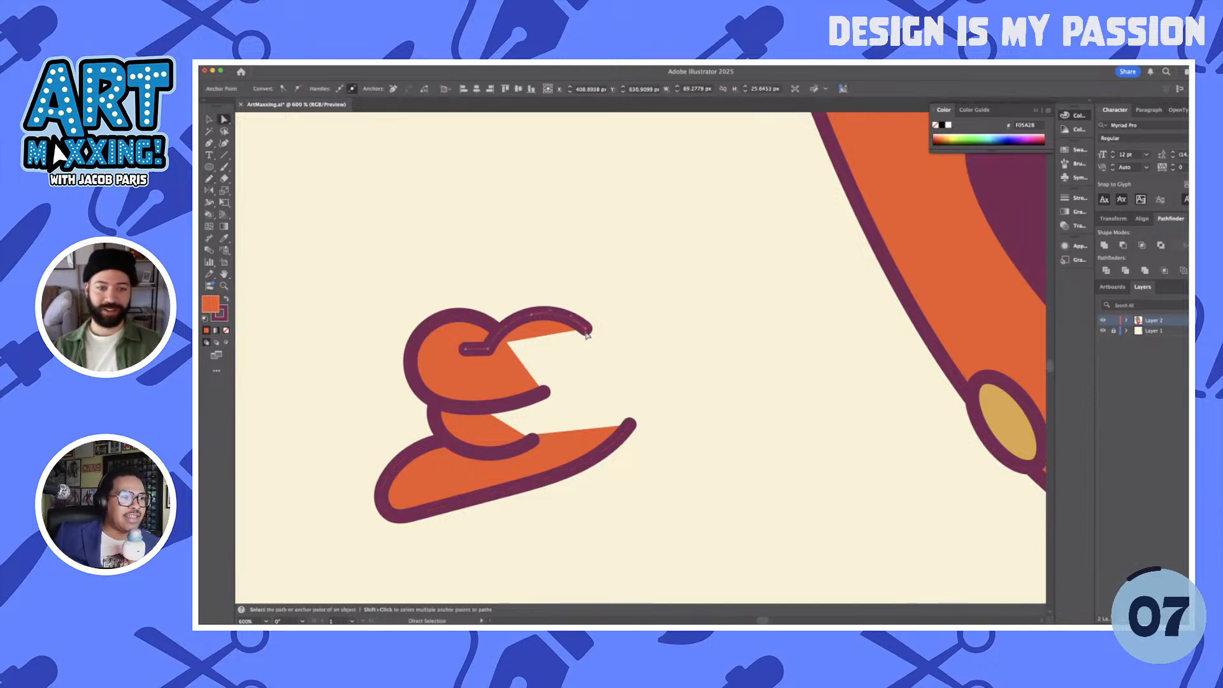
left_click(487, 351)
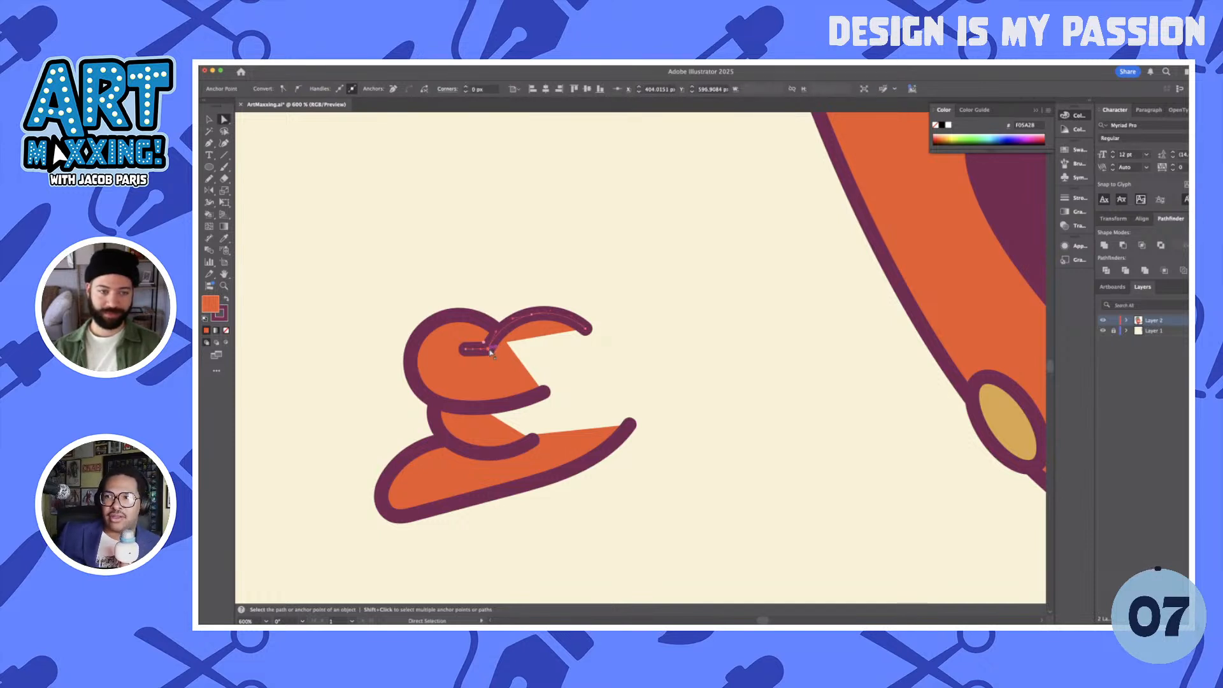
left_click_drag(490, 353, 481, 349)
left_click(560, 357)
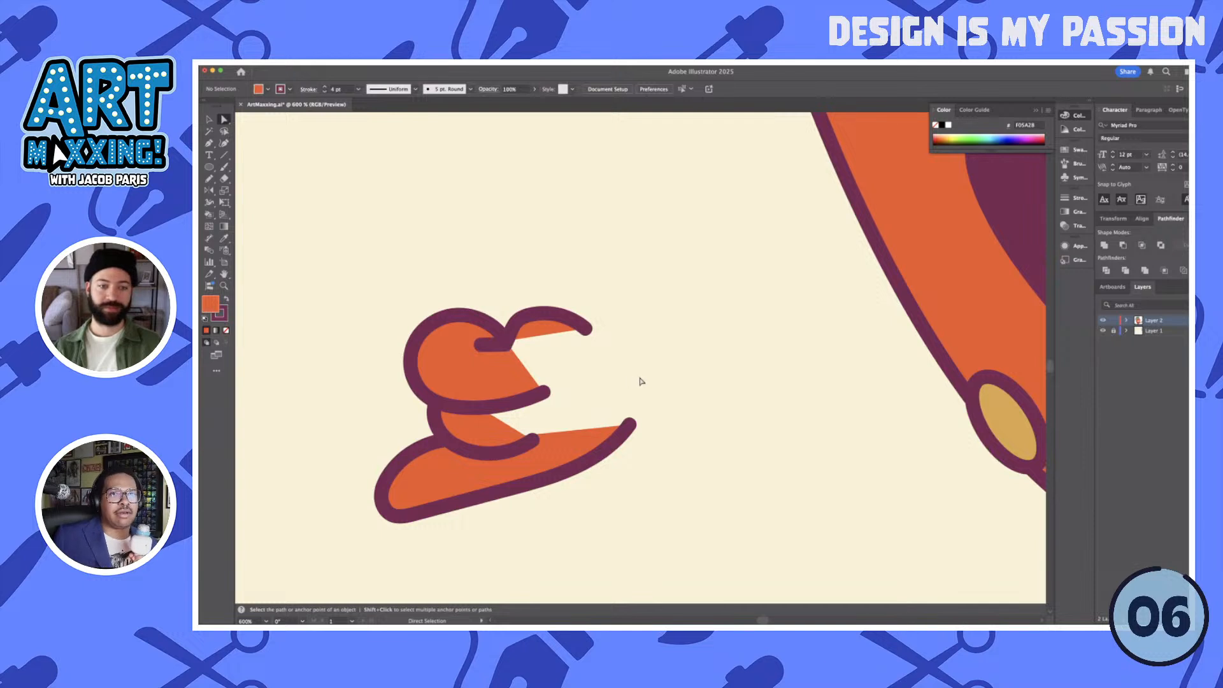
- Draw a closed palm shape filling the gap between the fingers and wrist, remove its outline, and send it behind the fingers
key("n")
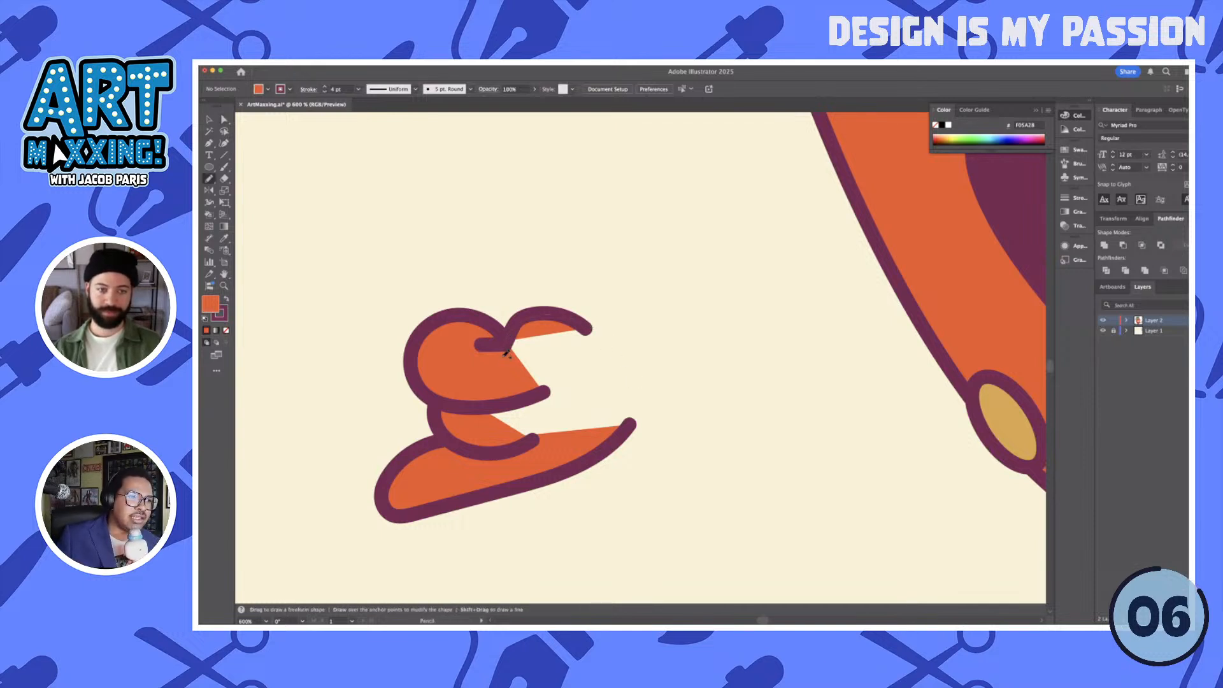
left_click_drag(500, 374, 584, 328)
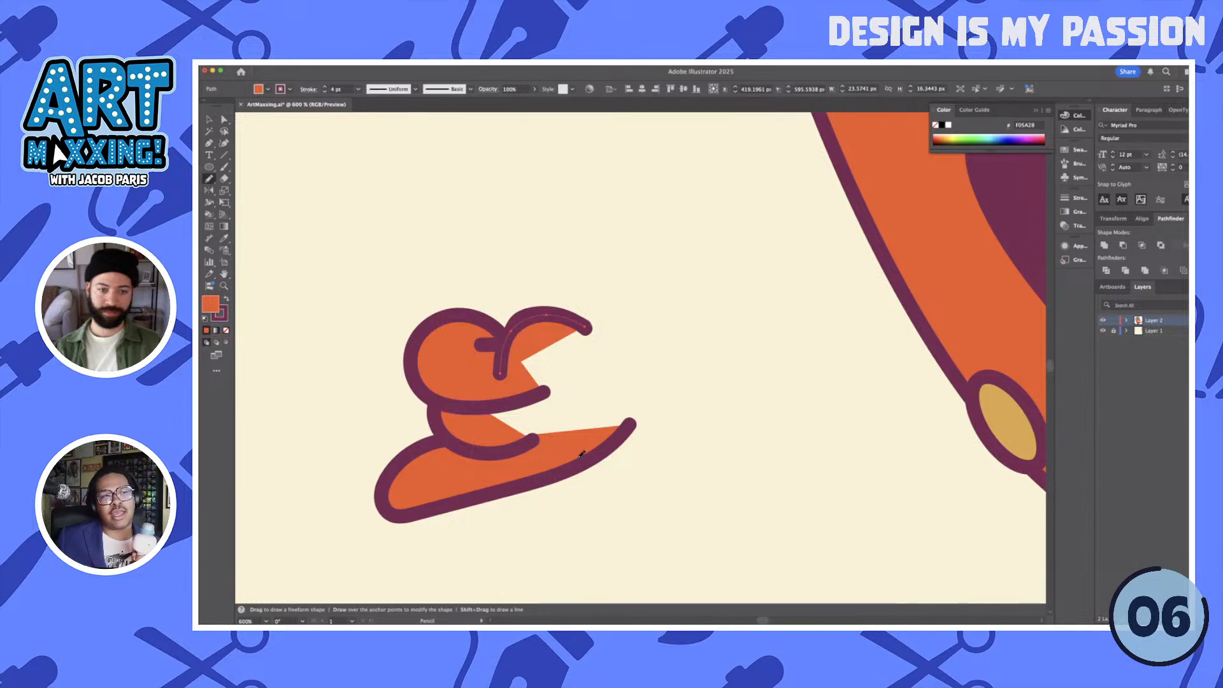
left_click_drag(628, 425, 589, 327)
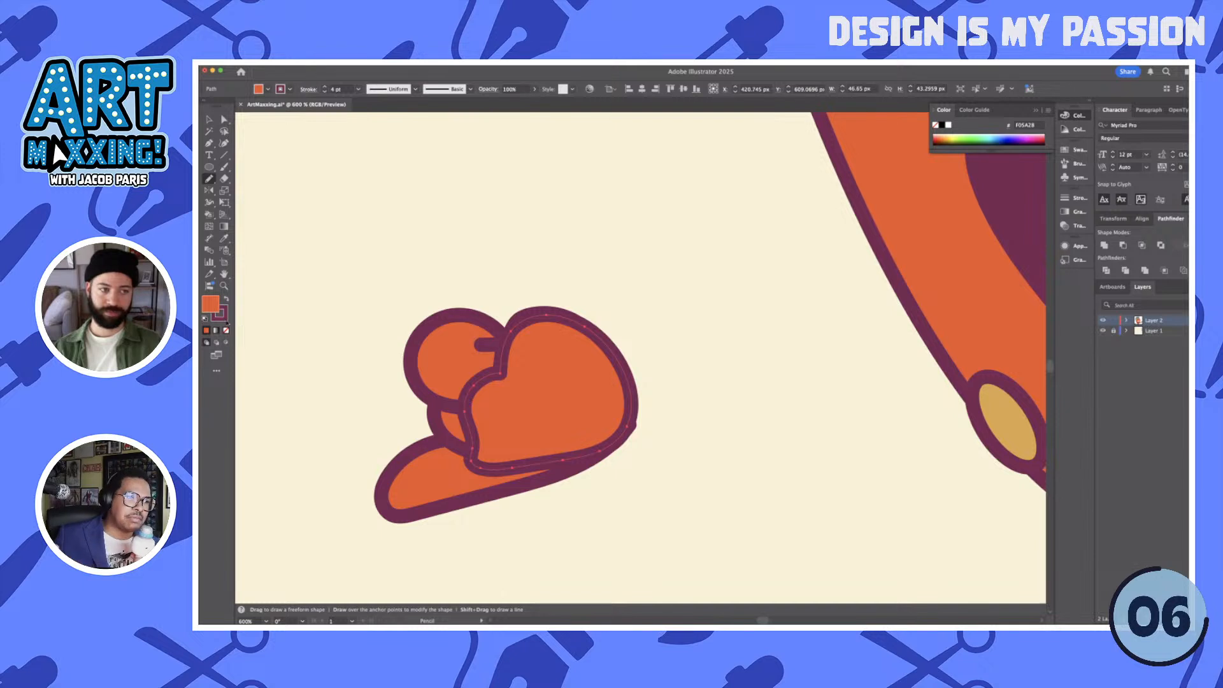
left_click(225, 319)
left_click(227, 331)
key("super+shift+[")
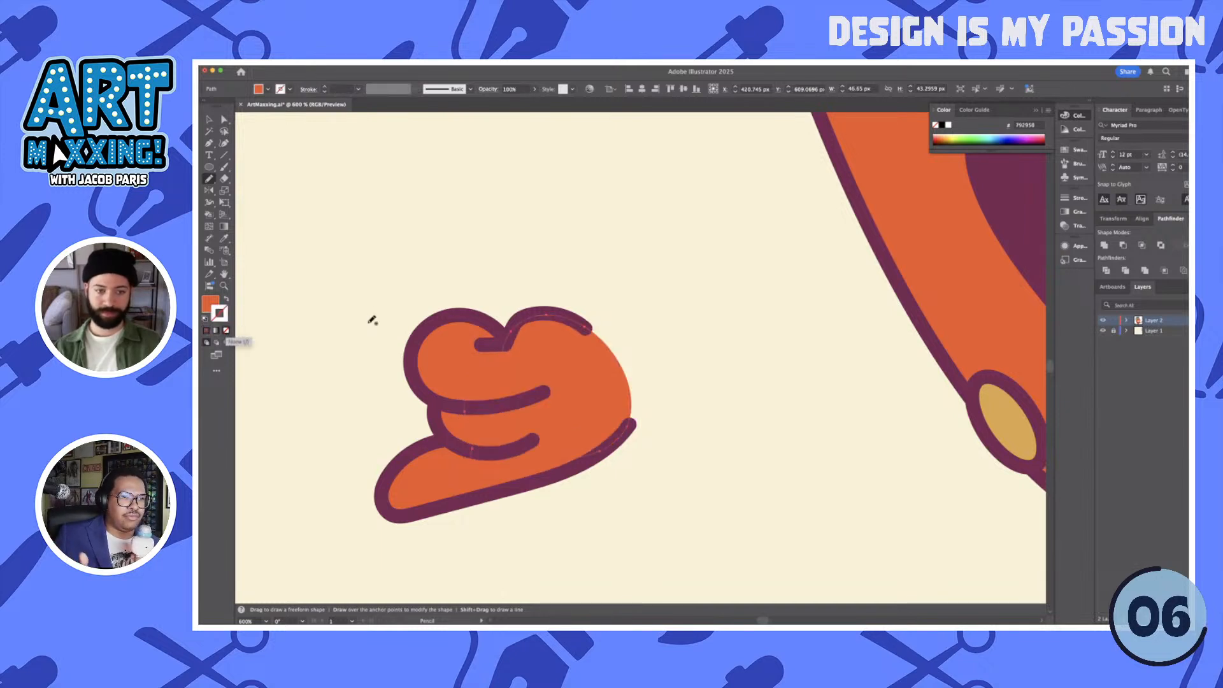
key("v")
left_click(375, 290)
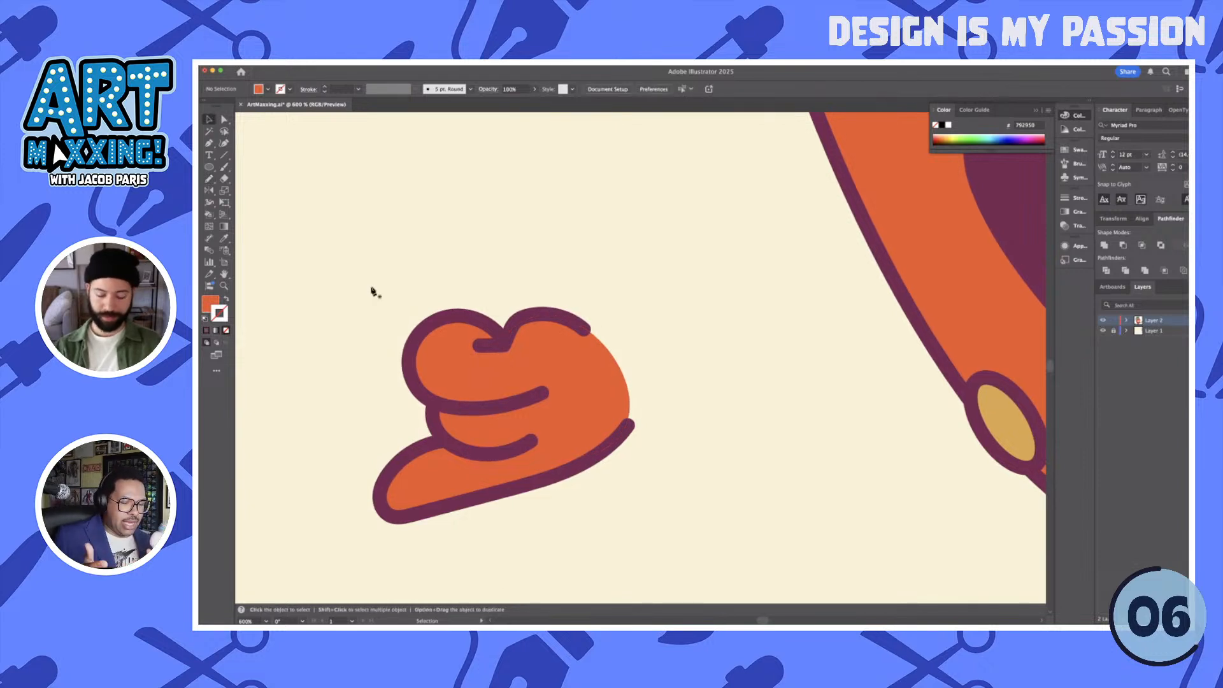
- Draw a straight-edged tapered arm shape with the Pen tool, spanning from both sides of the wrist to the head's left edge
key("p")
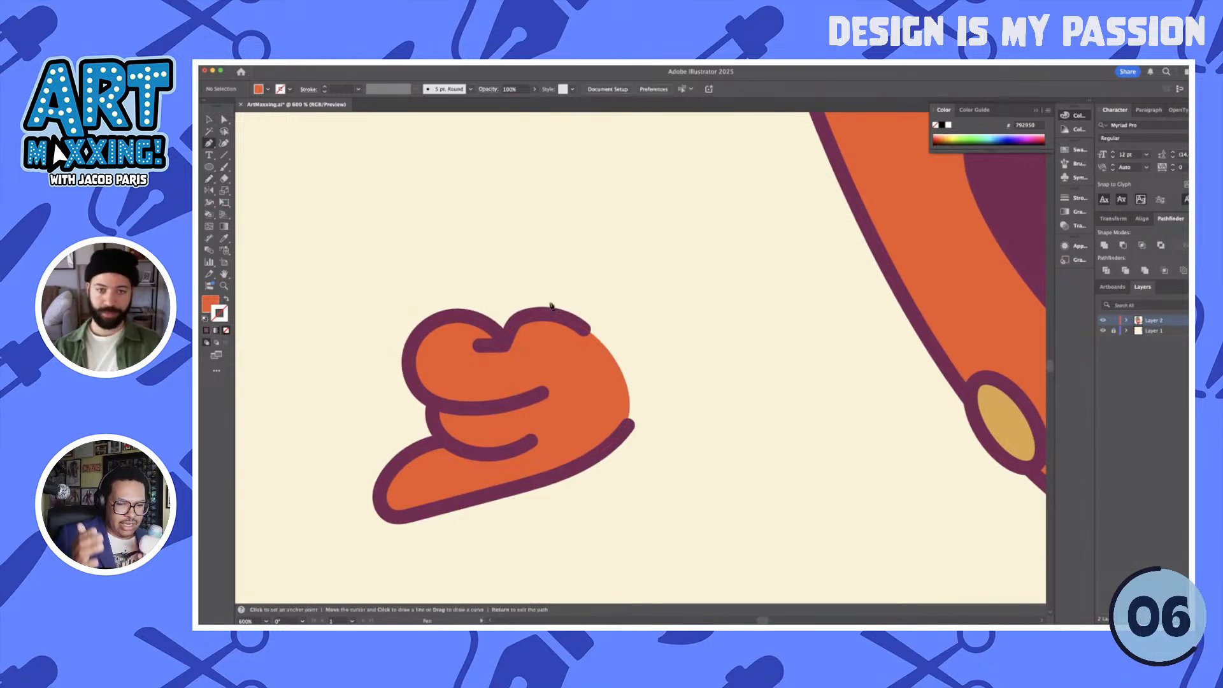
left_click(583, 328)
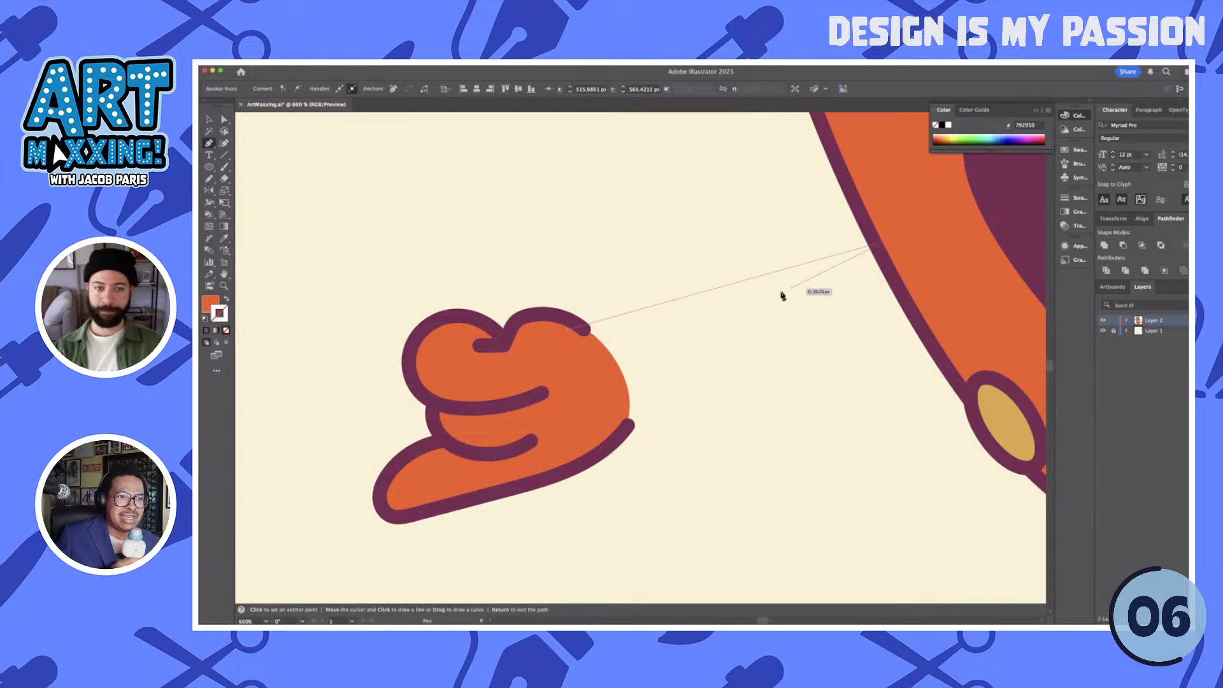
left_click(566, 333)
left_click(633, 426)
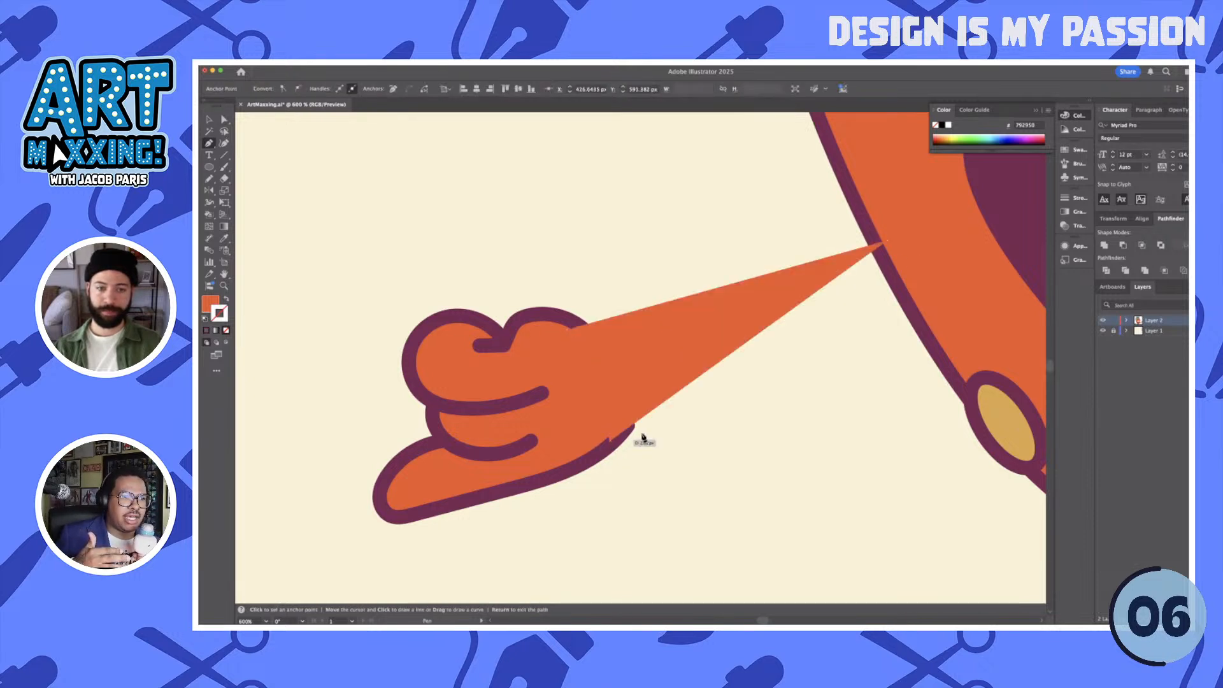
left_click(903, 282)
- Apply the head's orange fill and purple outline to the arm and move it backward in the stacking order
key("i")
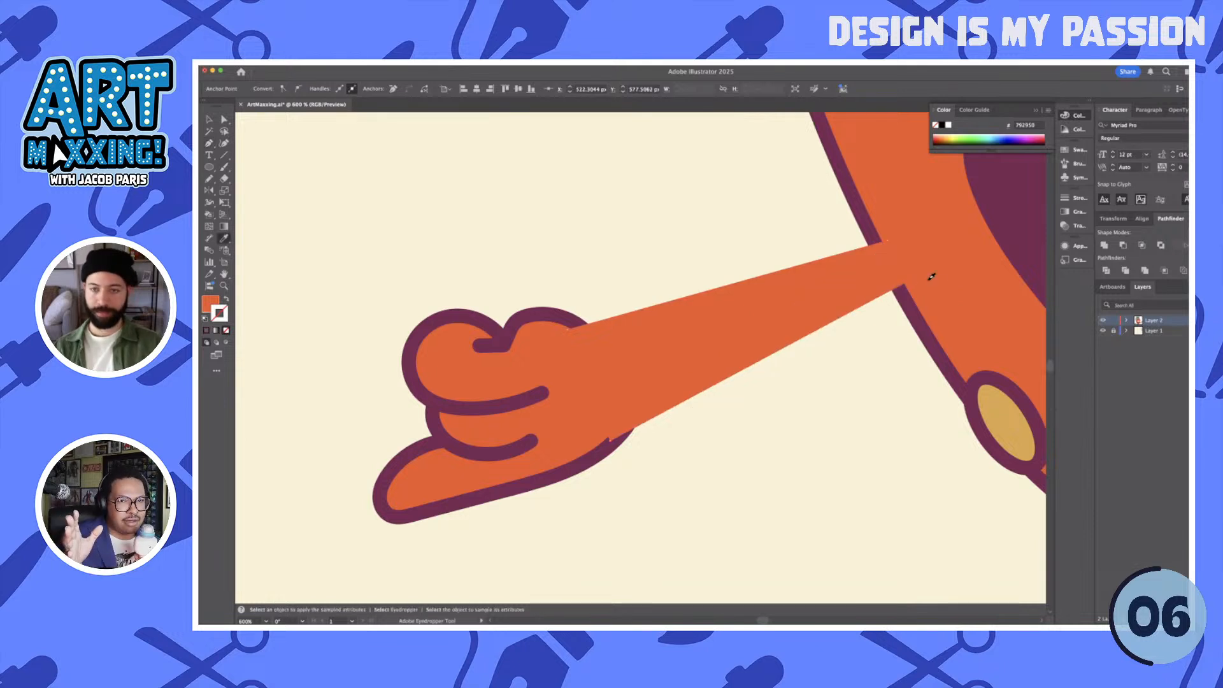
left_click(931, 276)
key("v")
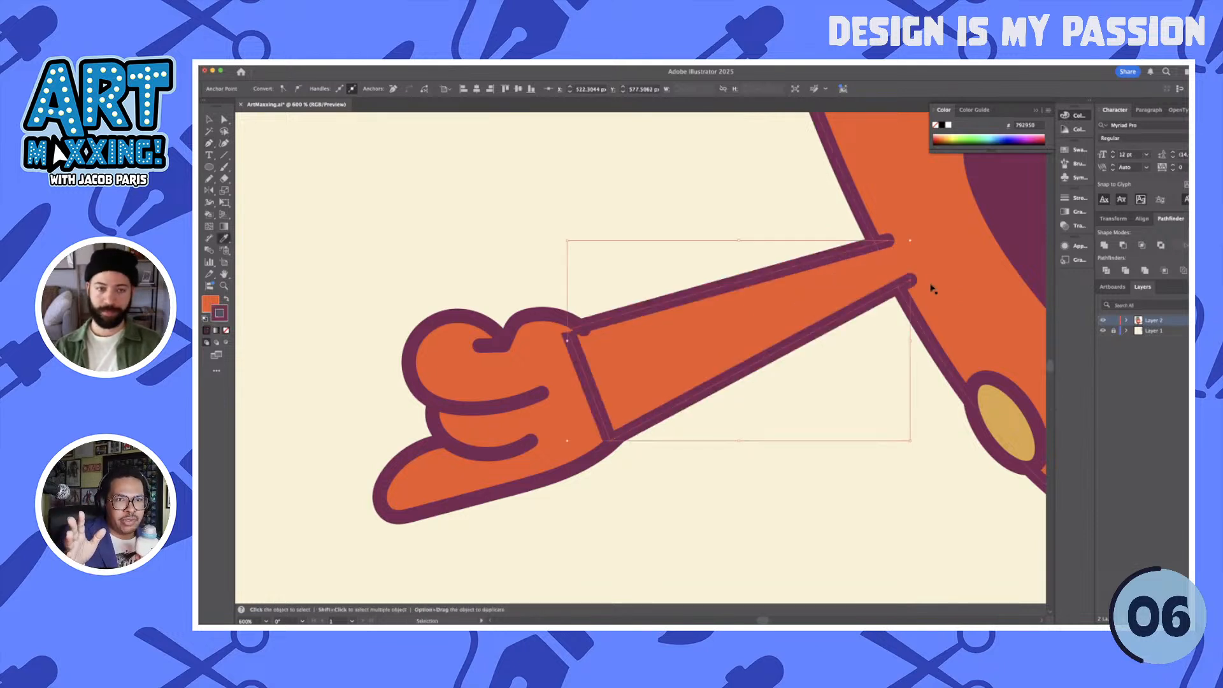
key("super+[")
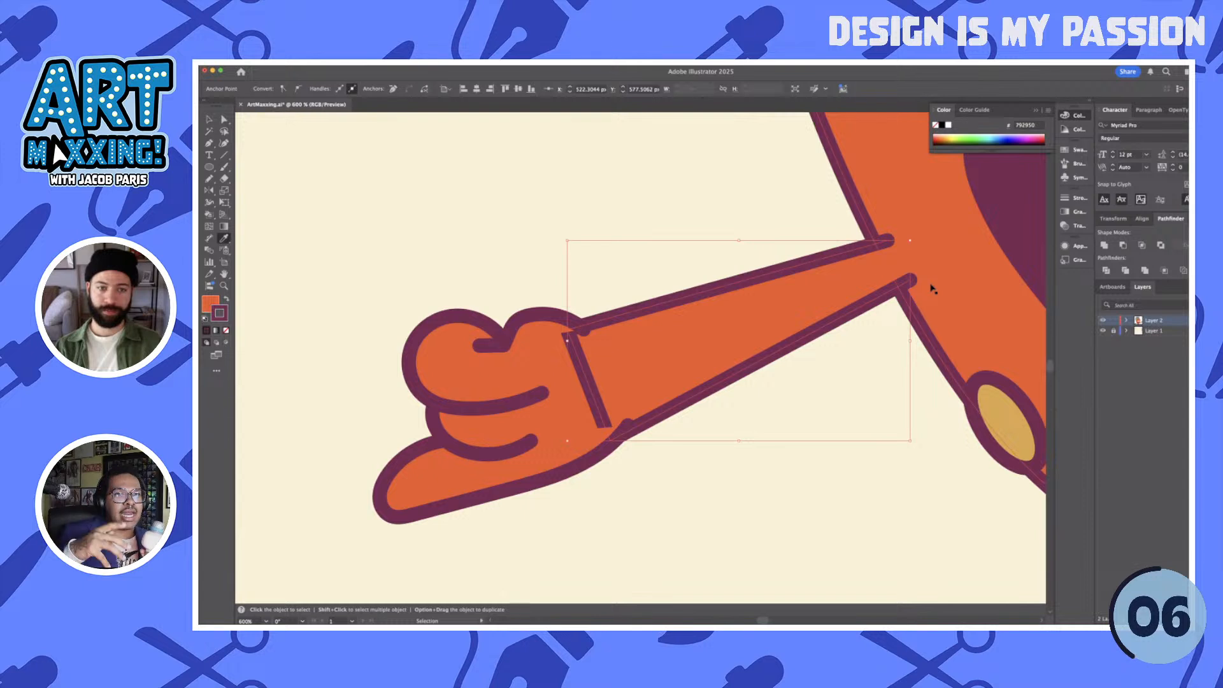
- Select all the hand's pieces and group them in place in front of the arm's wrist end
key("v")
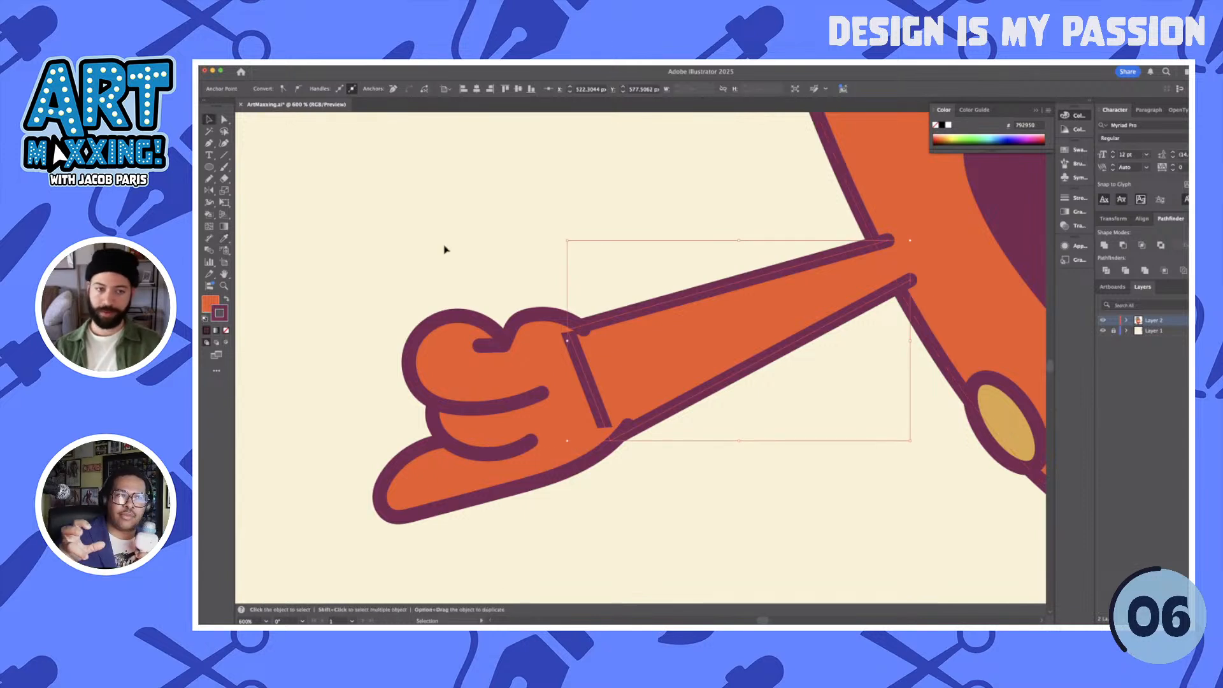
left_click(540, 512)
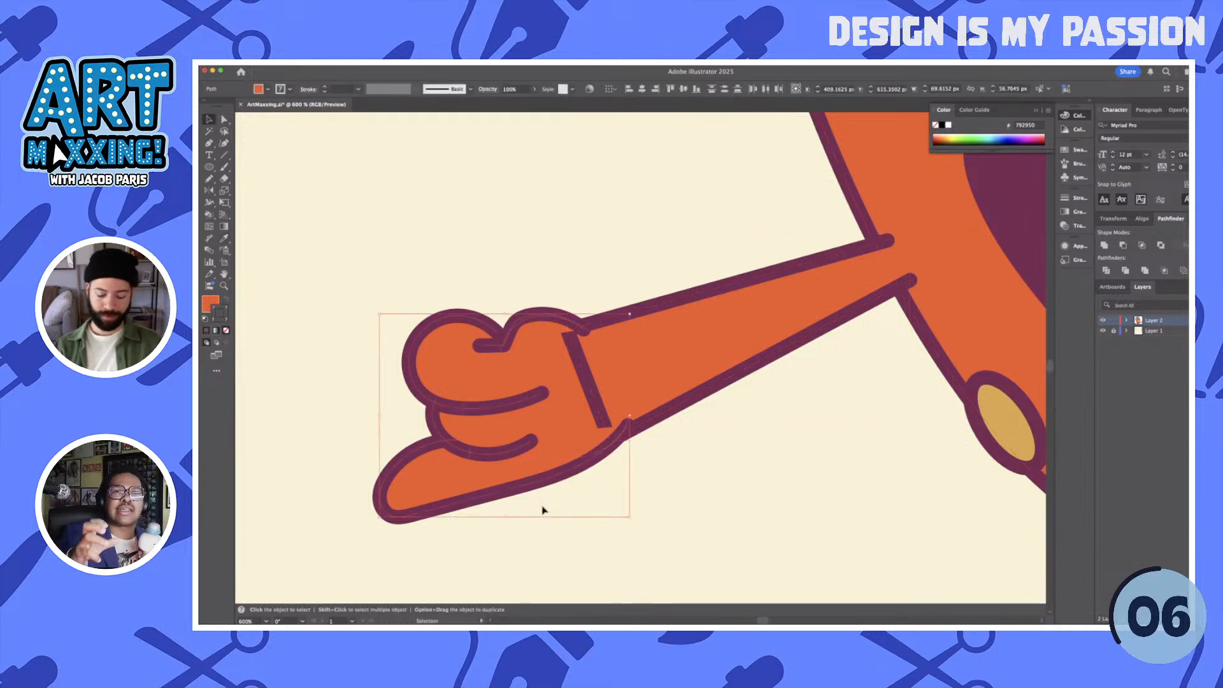
left_click_drag(555, 453, 452, 388)
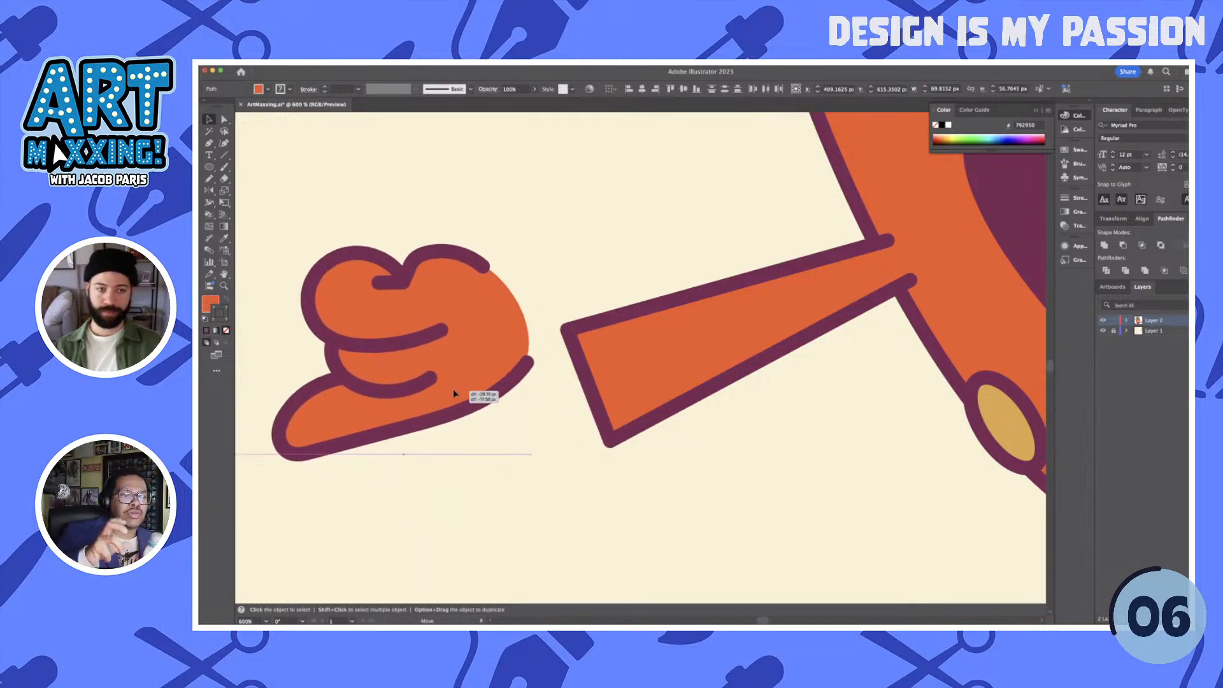
key("super+z")
key("super+g")
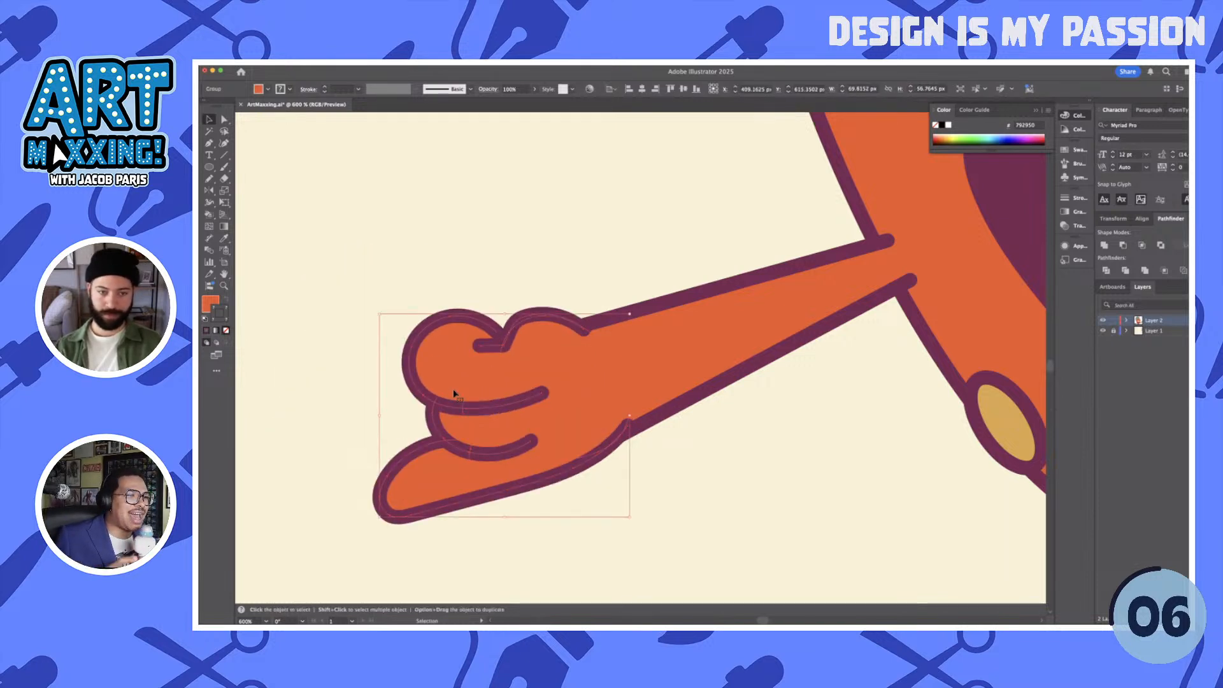
- Shorten the crease line under the hand's upper finger by adding an anchor point on it and pulling in its inner end
key("a")
left_click(653, 442)
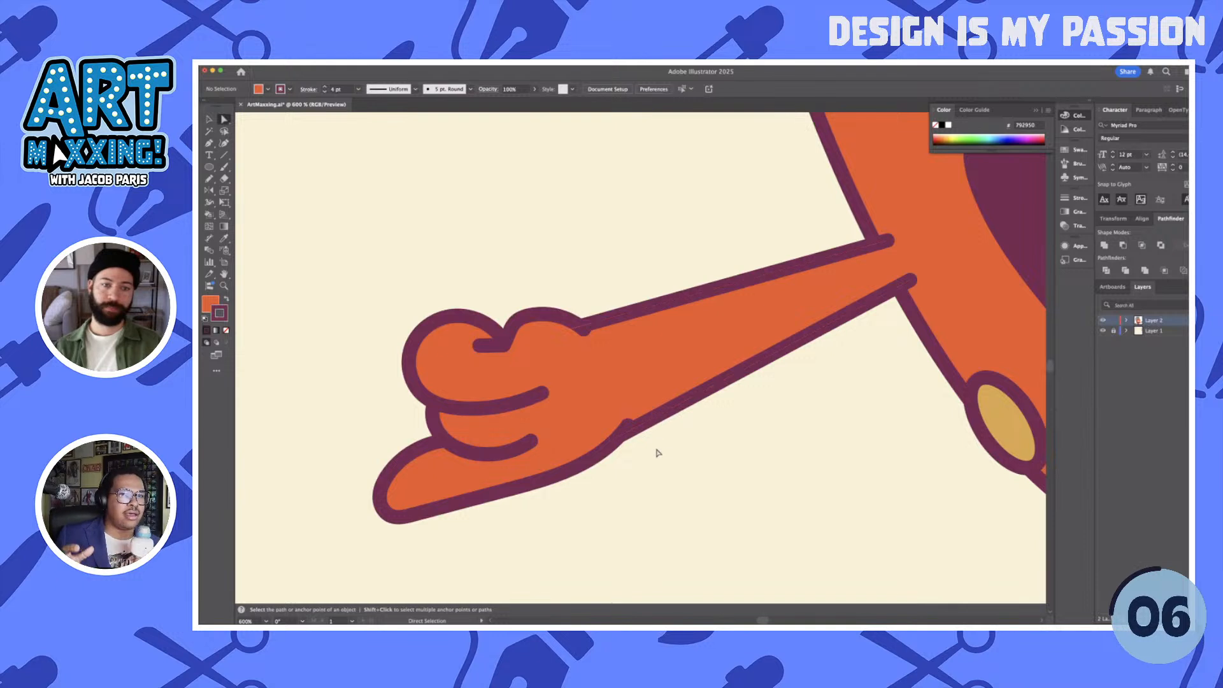
left_click(489, 410)
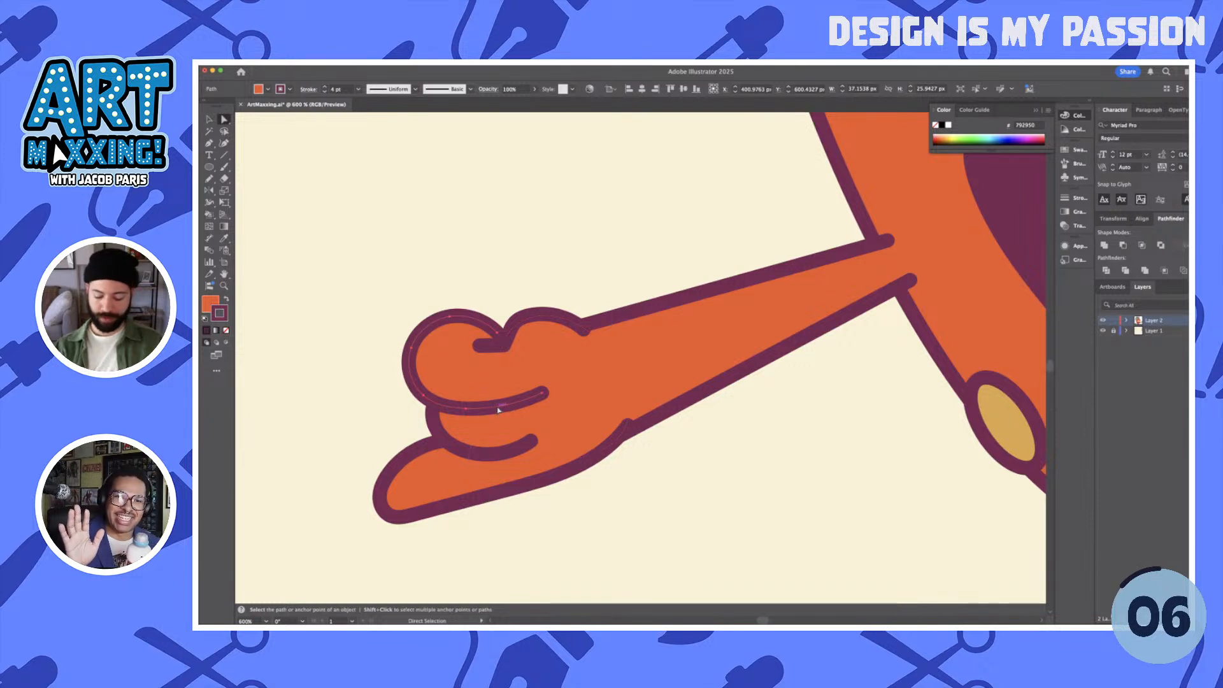
key("plus")
left_click(512, 404)
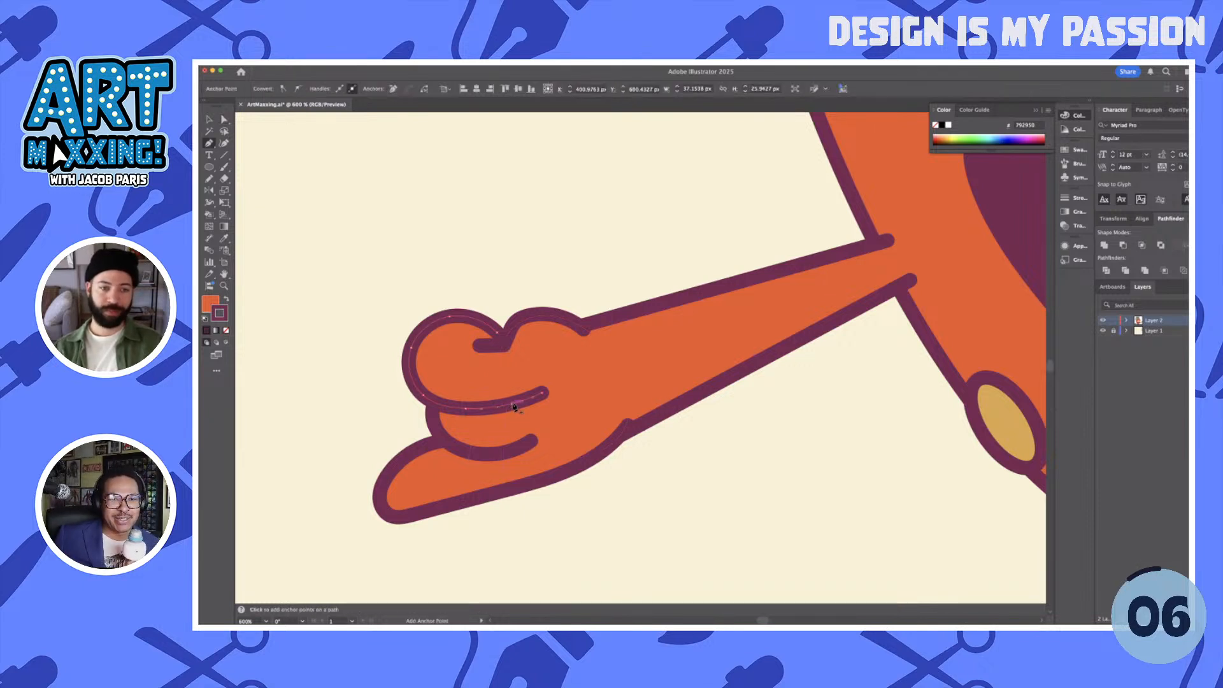
key("a")
key("Delete")
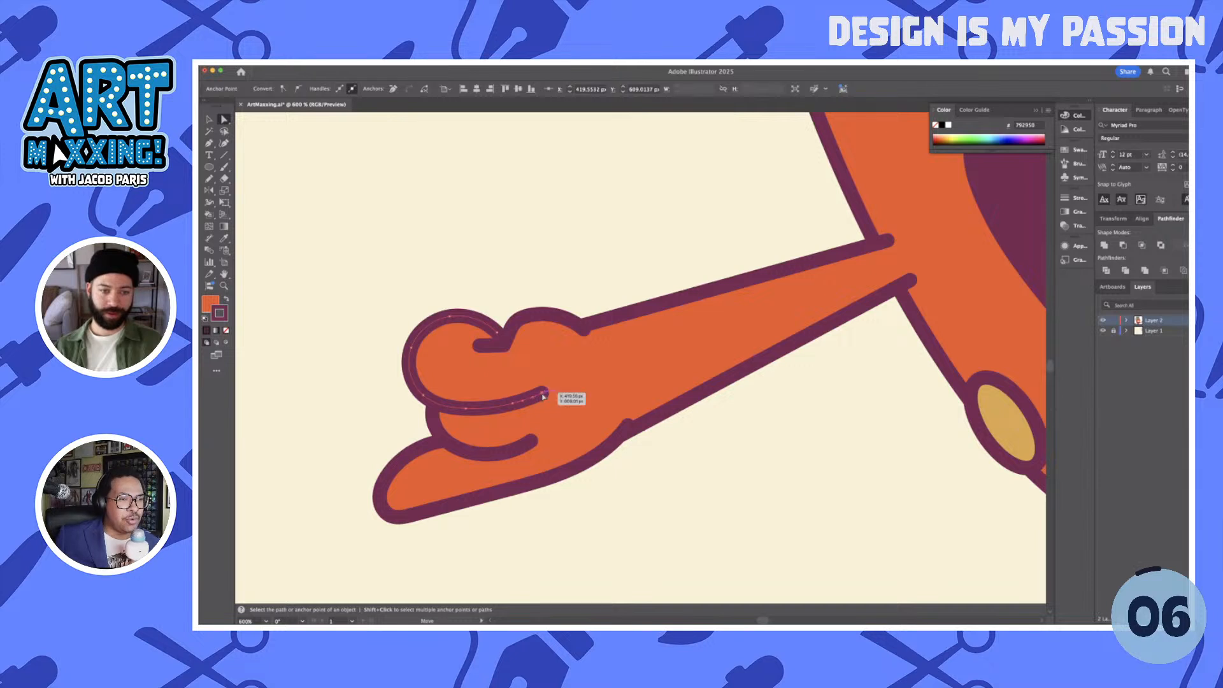
left_click_drag(513, 403, 504, 403)
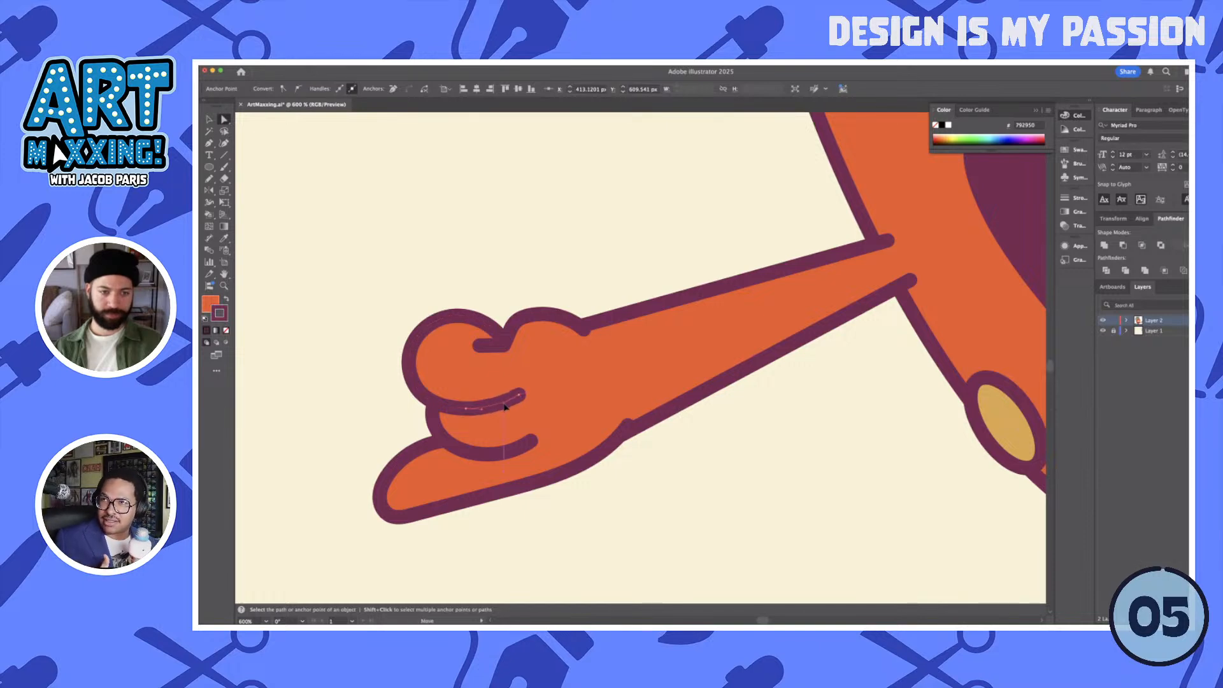
left_click(636, 486)
- Examine the whole character on the artboard with both arms in place
scroll(637, 486, "down", 3)
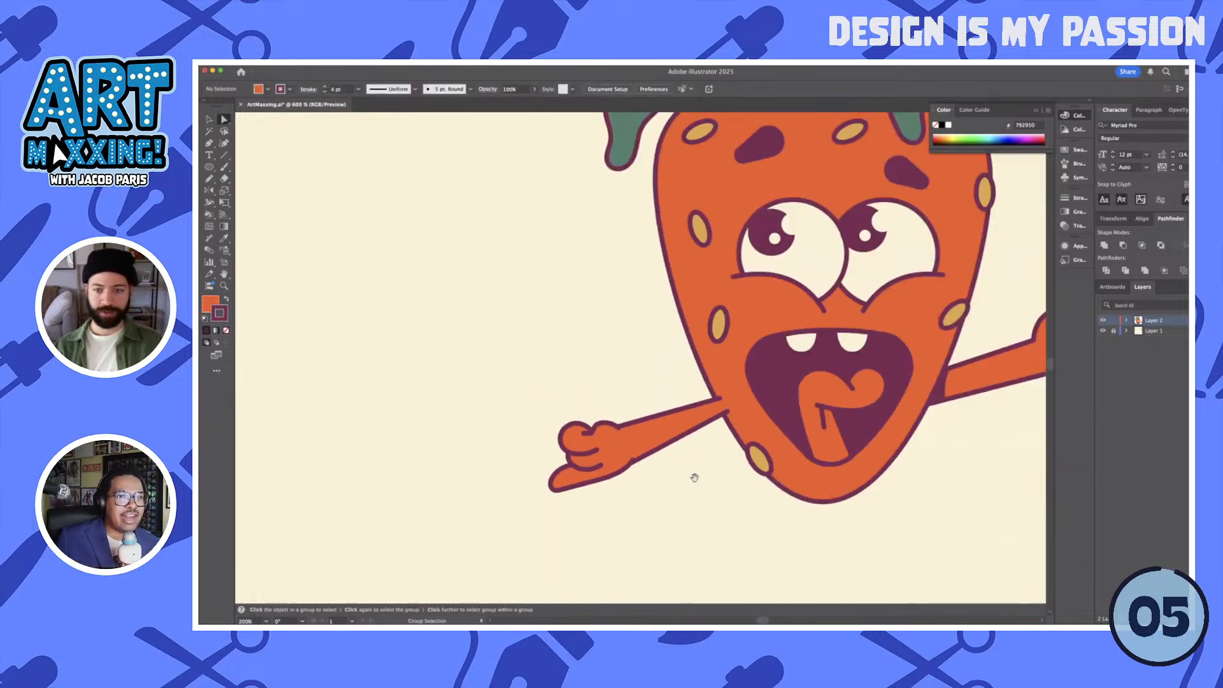
left_click_drag(693, 478, 525, 476)
scroll(526, 484, "down", 1)
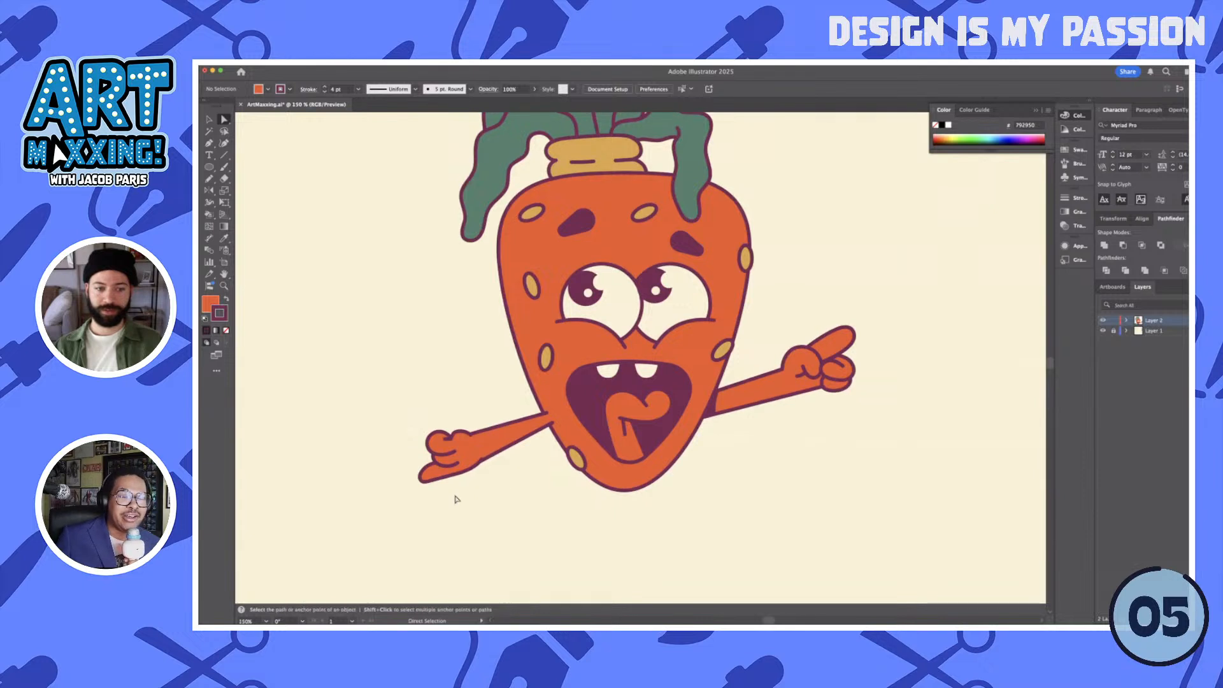
key("v")
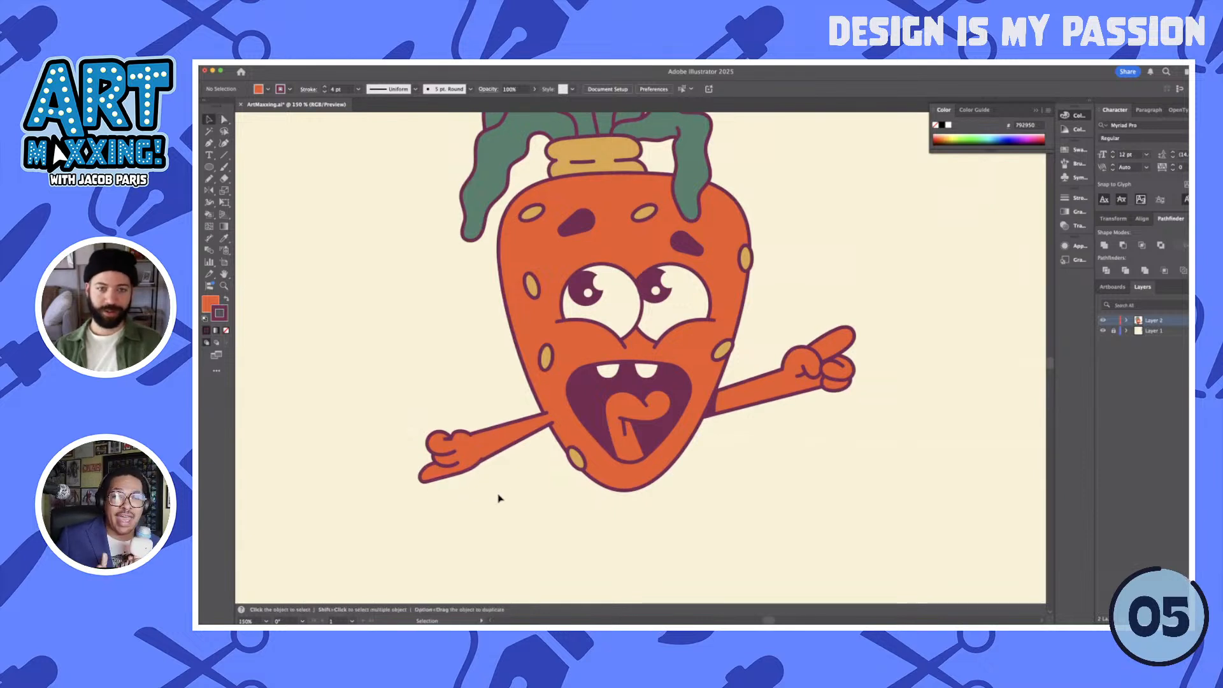
scroll(498, 498, "down", 1)
scroll(597, 507, "down", 2)
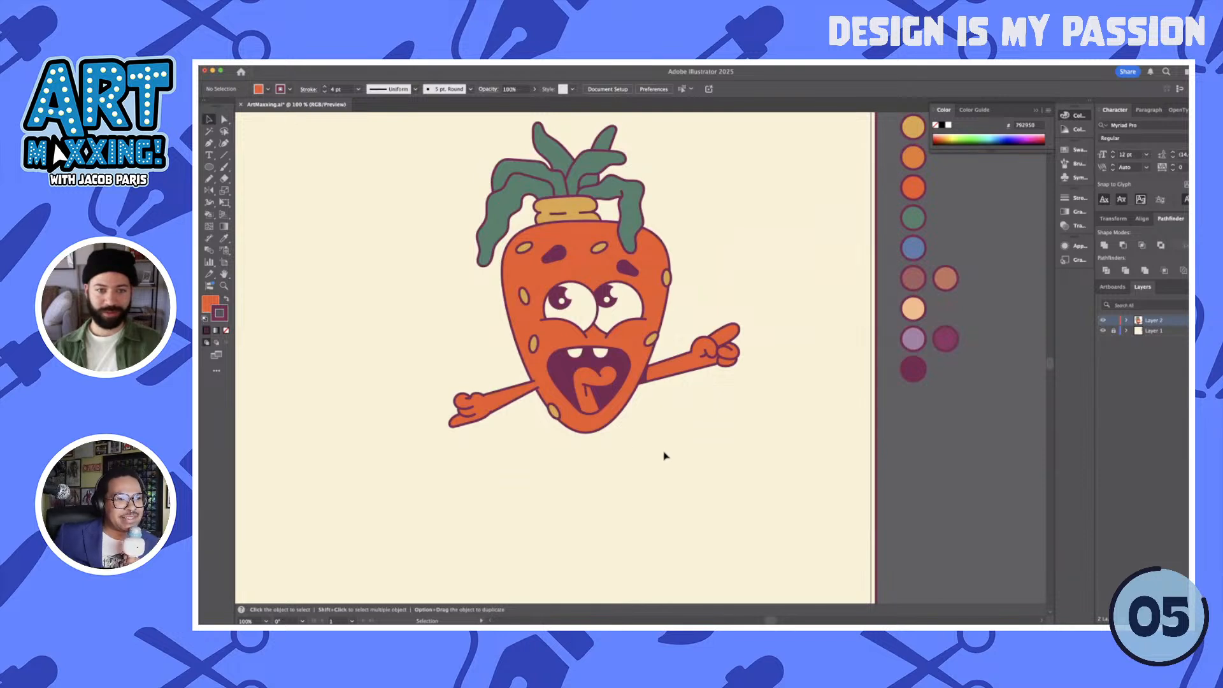
left_click_drag(664, 456, 677, 451)
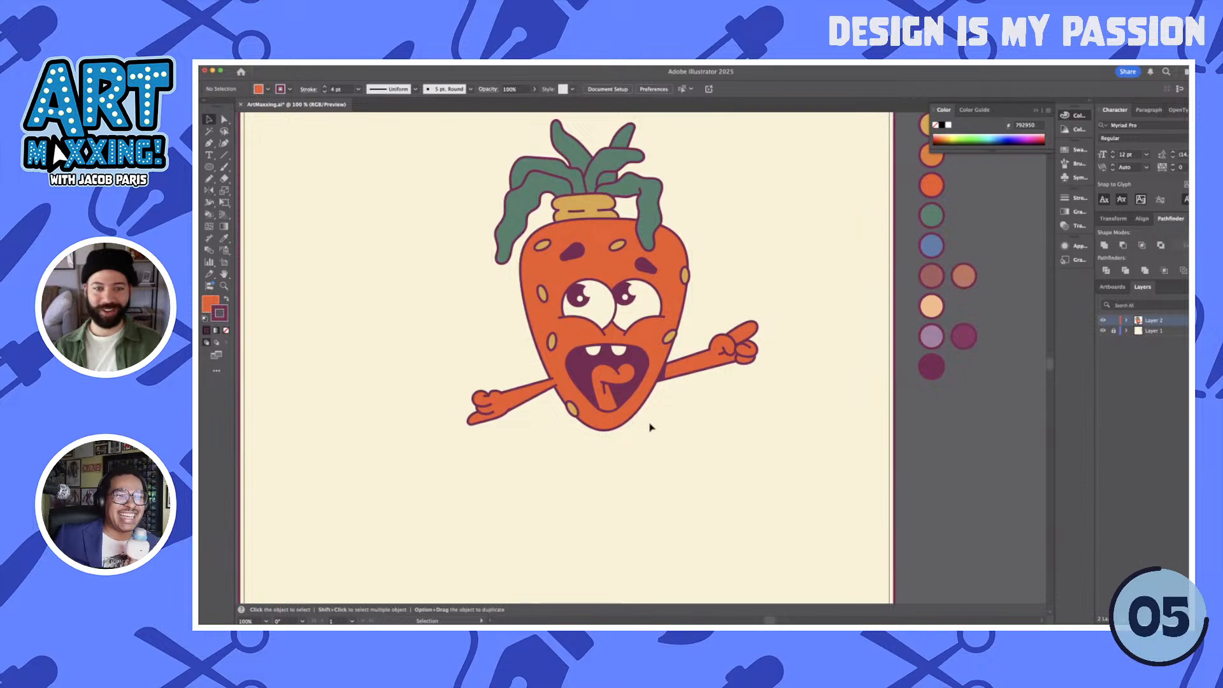
left_click_drag(651, 426, 715, 457)
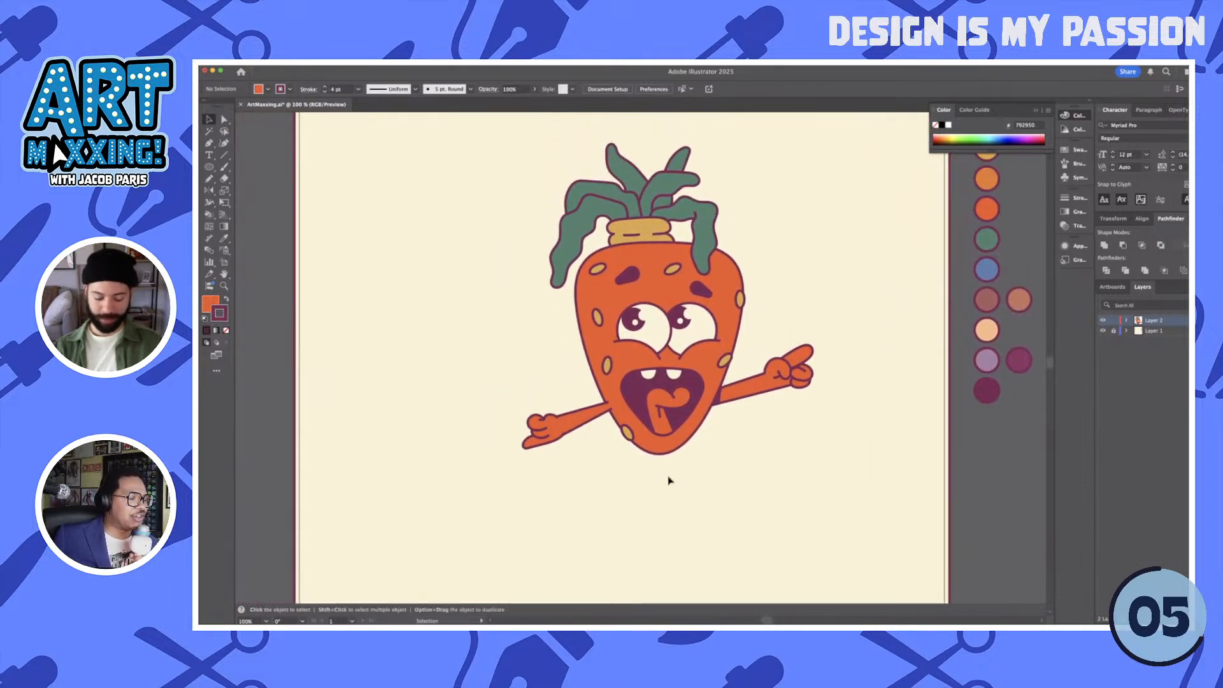
- Draw an orange, purple-outlined leg with a bent knee below the head's lower right edge using straight Pen tool segments
key("p")
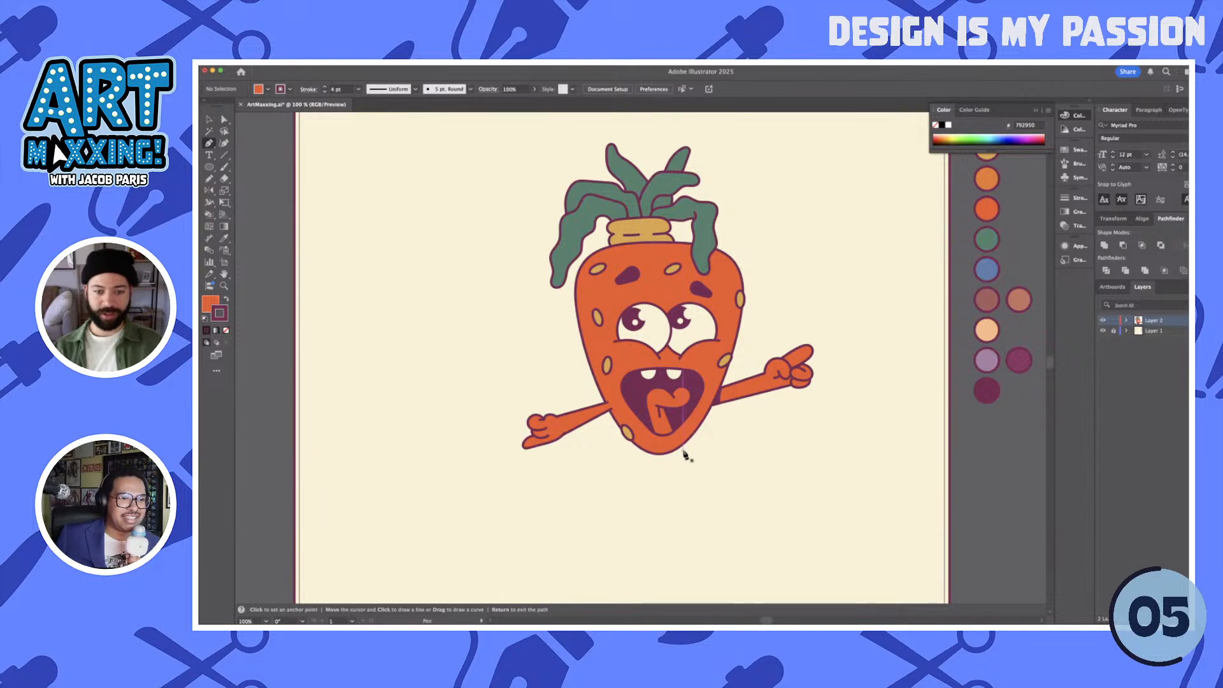
left_click_drag(679, 441, 711, 454)
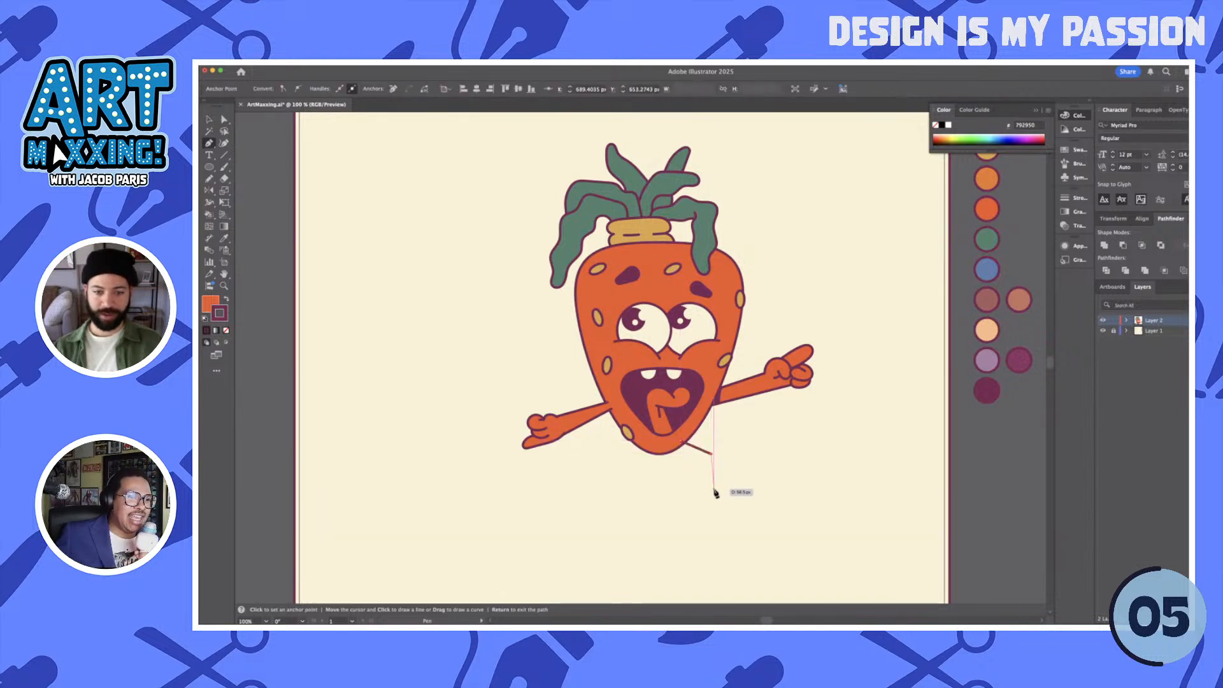
left_click(714, 488)
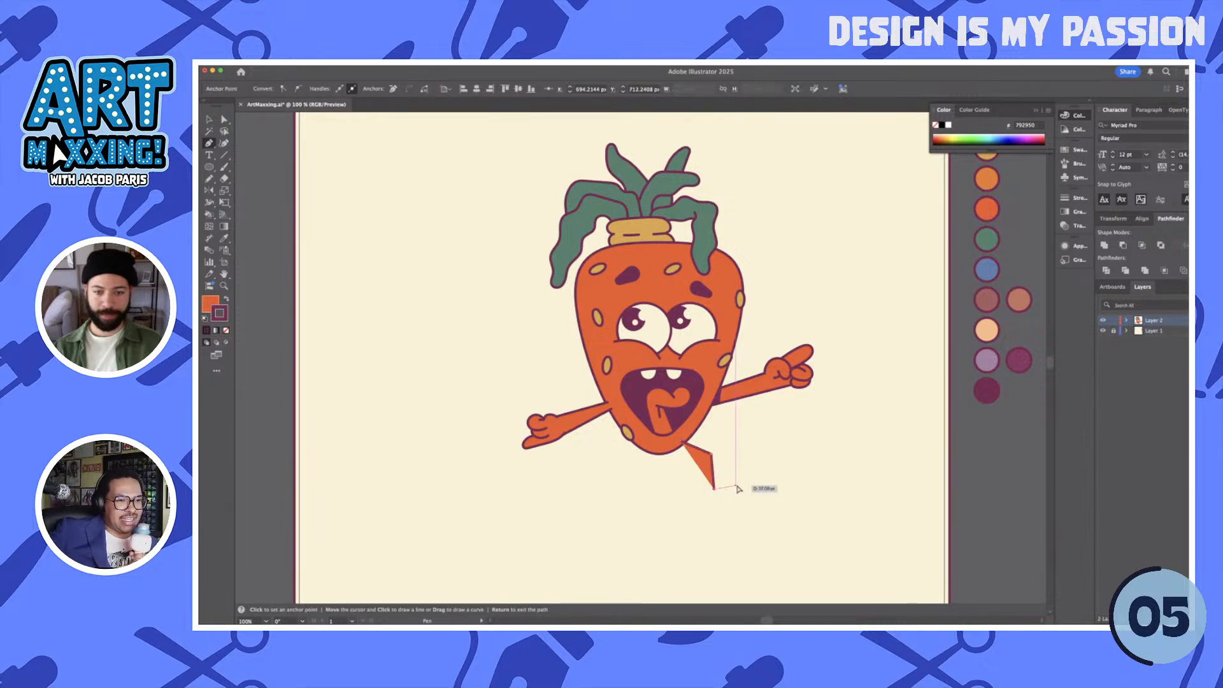
left_click(735, 490, "super")
left_click(714, 489)
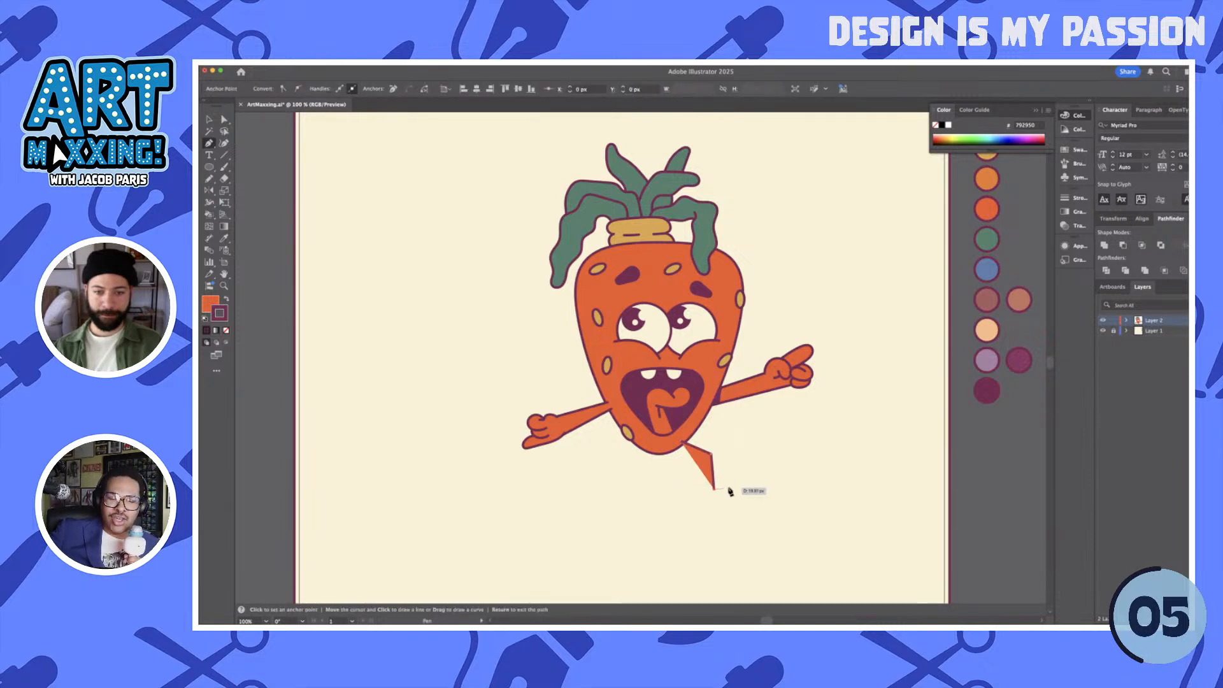
left_click(734, 490)
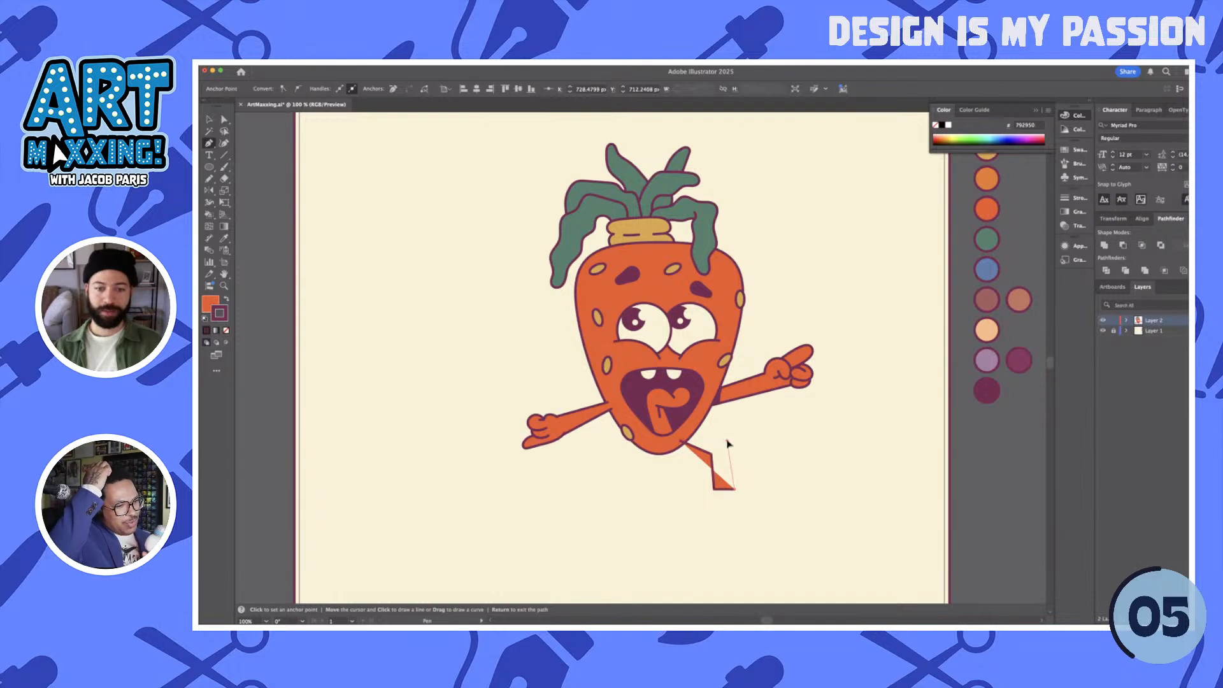
left_click(728, 442)
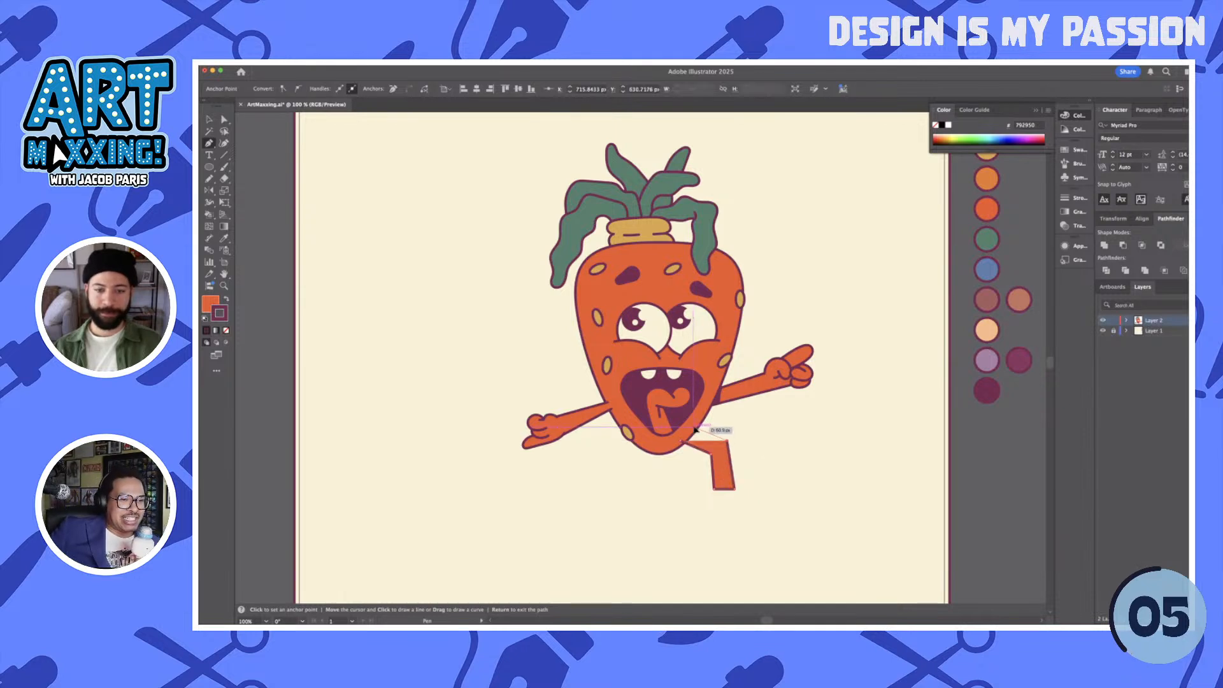
left_click(694, 430)
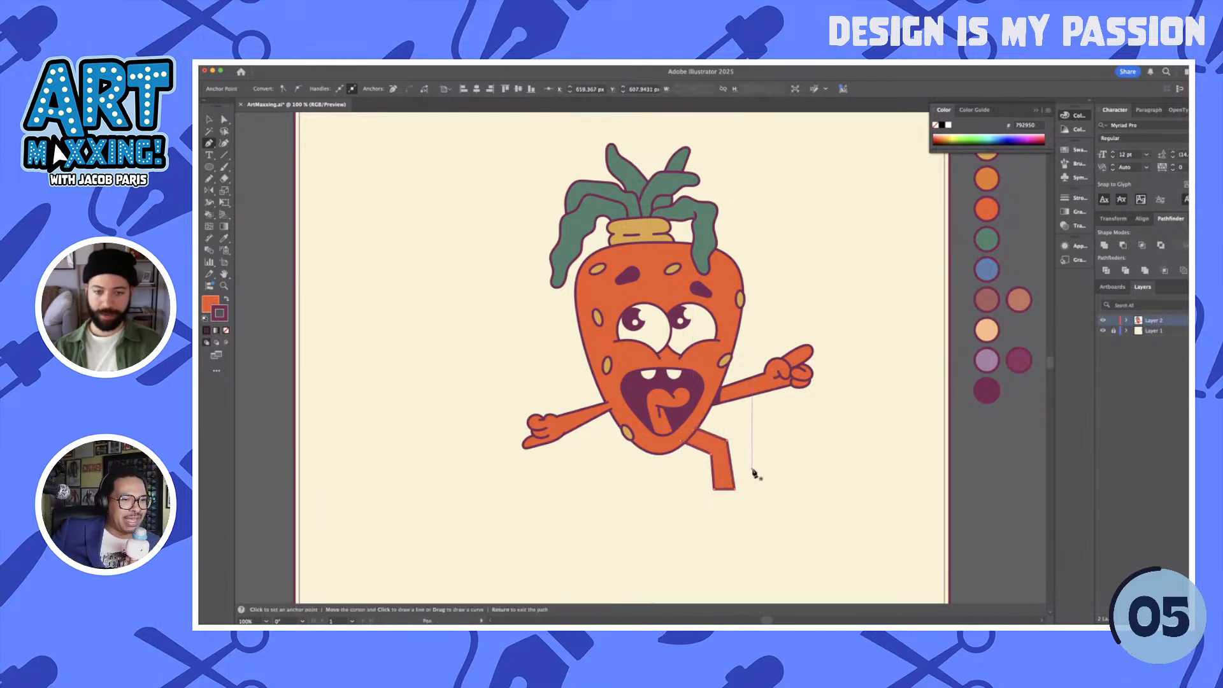
key("Return")
- Draw a large rounded foot at the leg's lower end with the Pencil tool and move it up to shorten the shin
key("n")
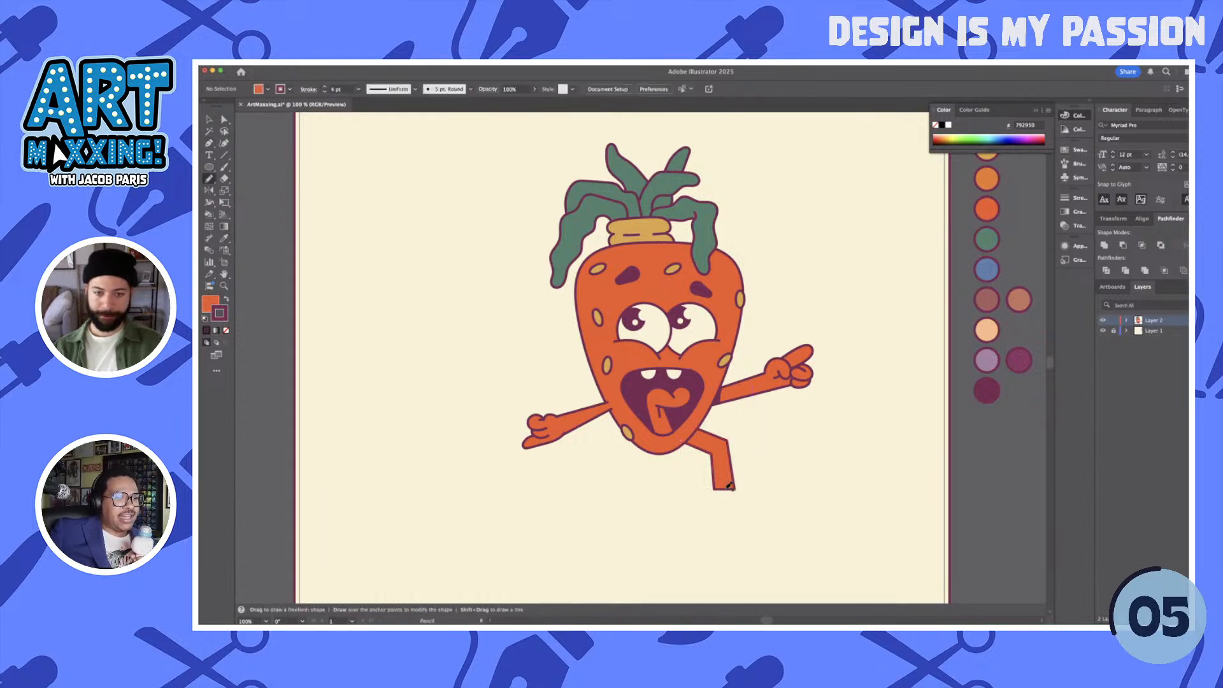
scroll(723, 483, "up", 2)
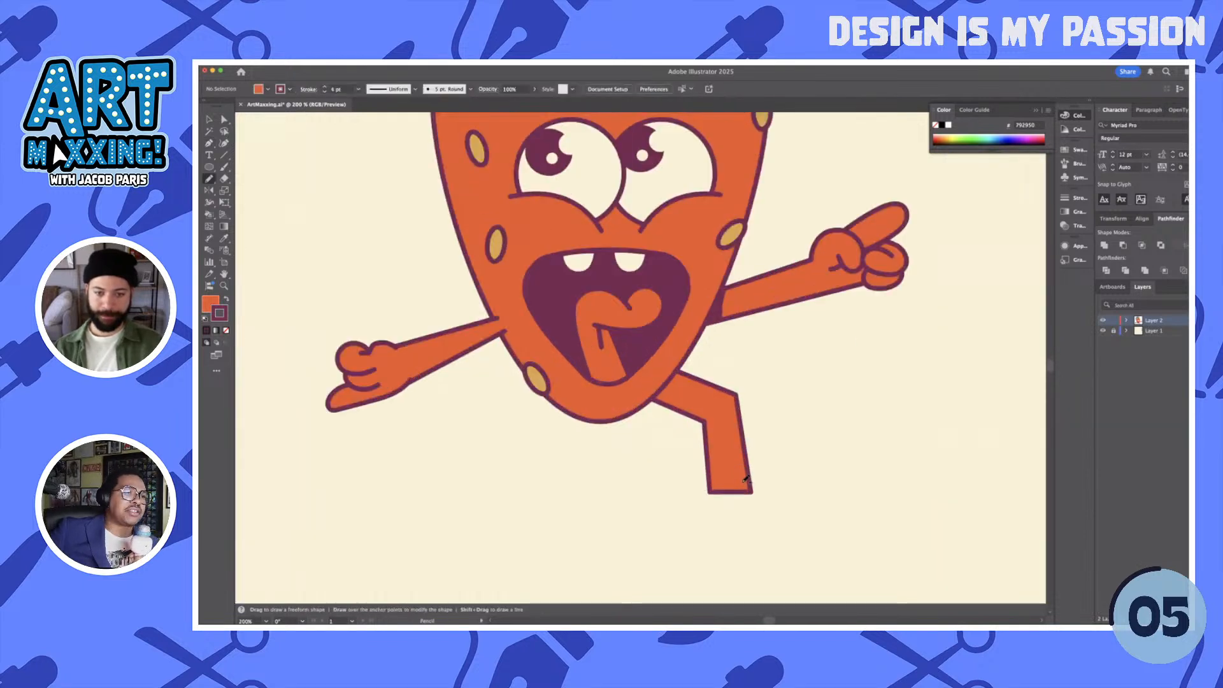
mouse_move(745, 479)
left_mouse_down()
mouse_move(781, 456)
mouse_move(831, 472)
mouse_move(832, 505)
mouse_move(788, 536)
mouse_move(722, 536)
mouse_move(713, 485)
left_mouse_up()
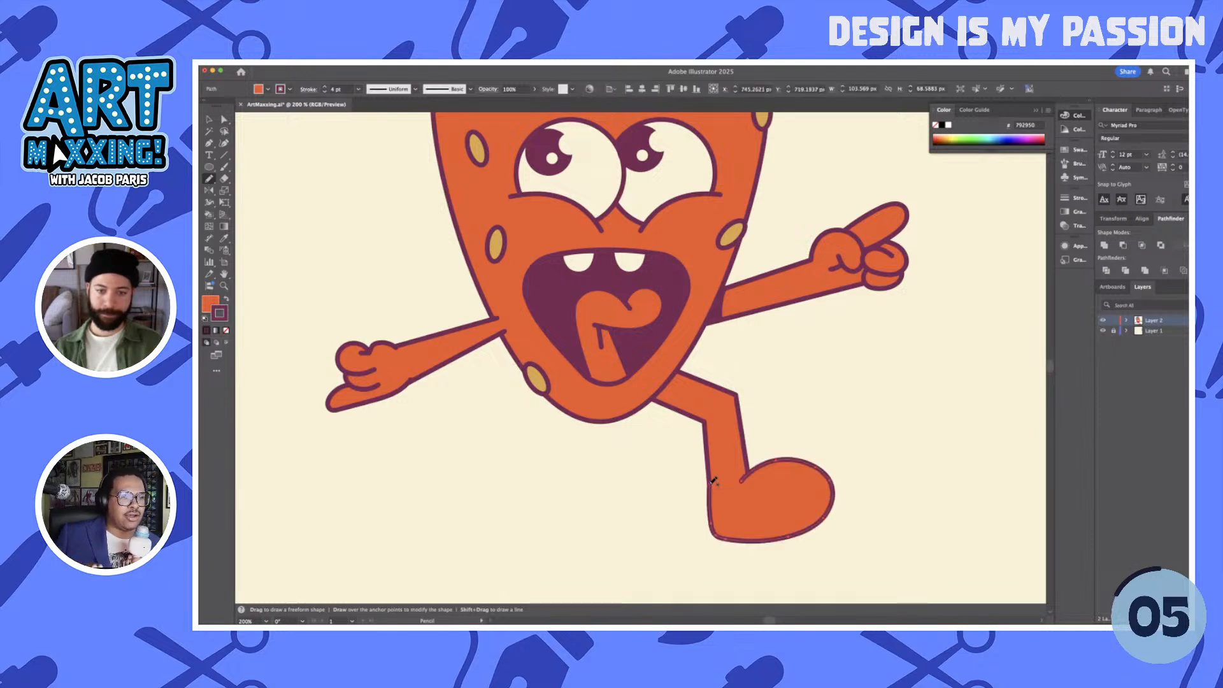
key("v")
left_click(863, 467)
mouse_move(794, 498)
left_mouse_down()
mouse_move(791, 482)
mouse_move(752, 493)
mouse_move(748, 464)
left_mouse_up()
key("a")
left_click(721, 507)
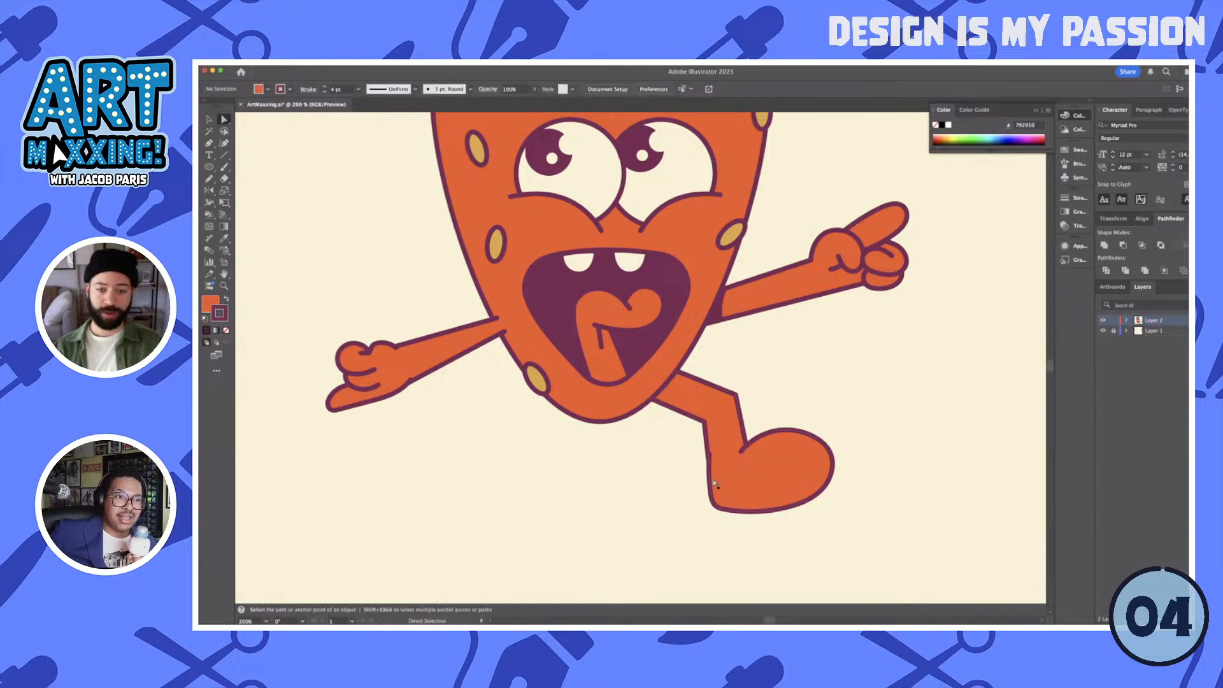
- Adjust the anchor points on the foot's back edge so it runs smoothly into the back of the leg
key("ctrl+equal")
left_click(711, 451)
left_click(707, 449)
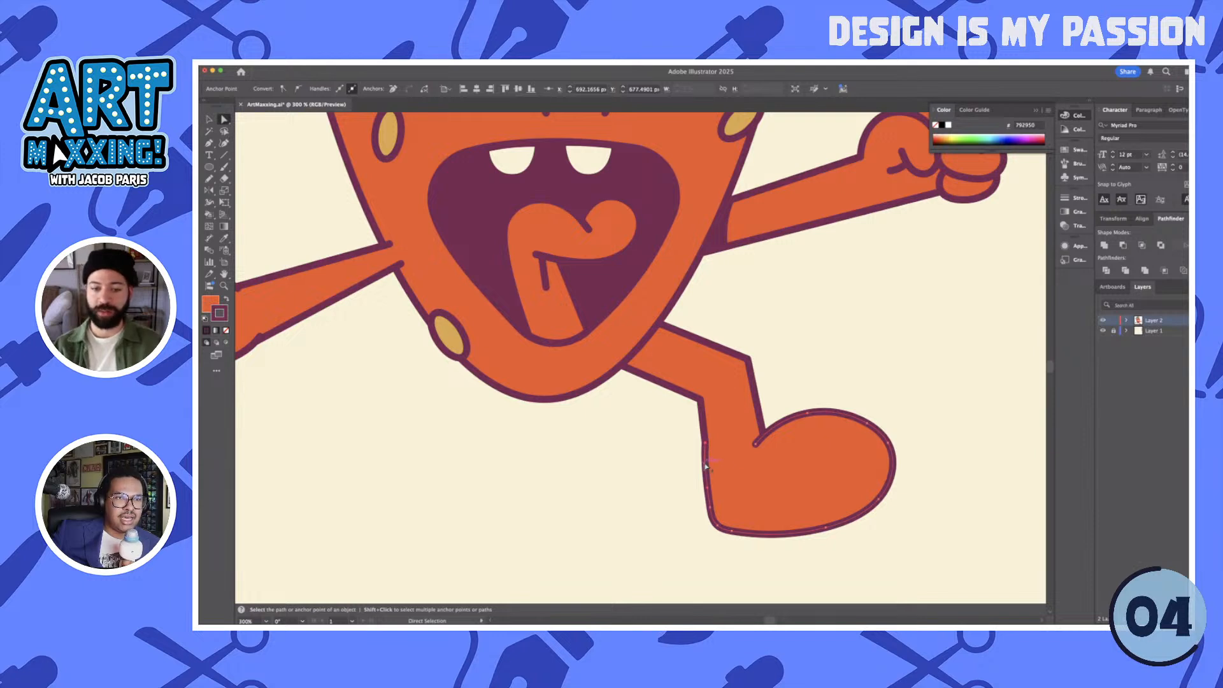
scroll(706, 467, "up", 1)
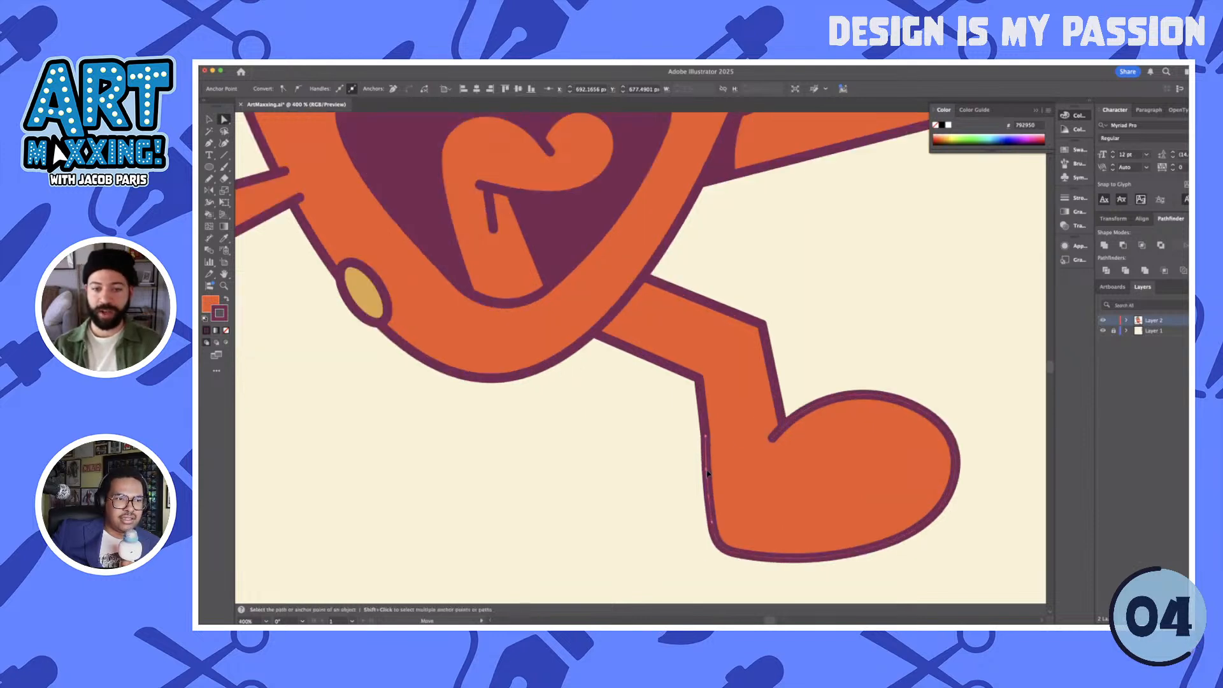
left_click(718, 473)
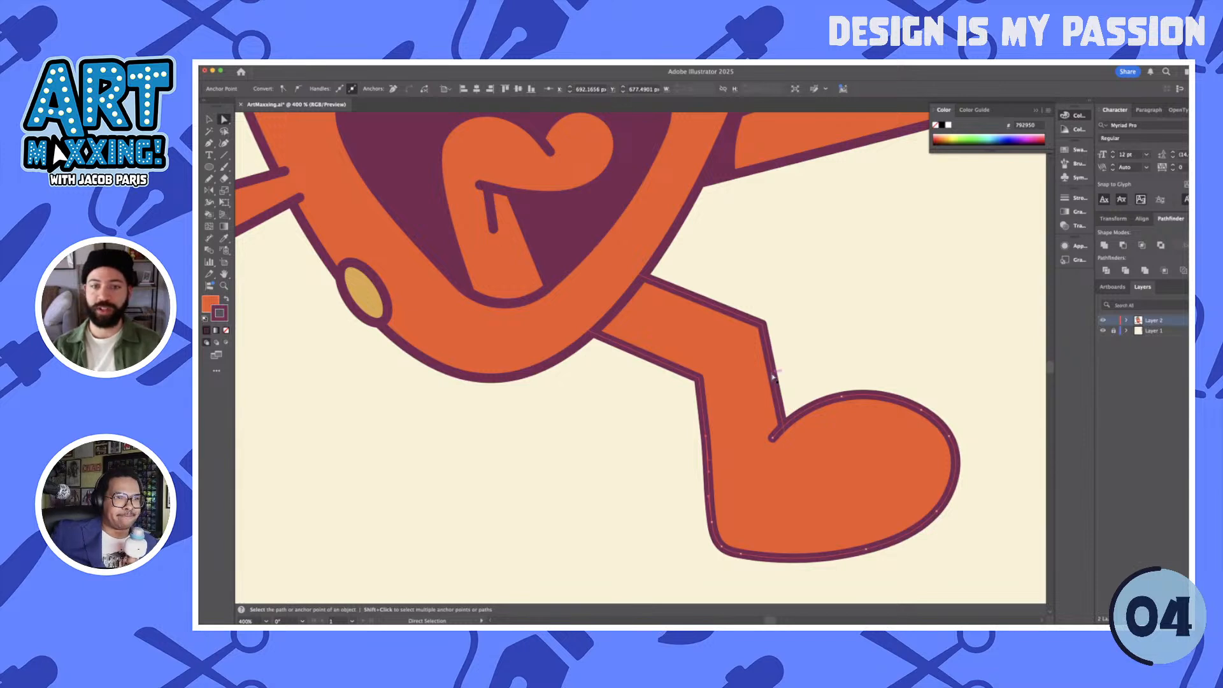
- Draw a closed four-sided shadow across the top of the leg with the Pen tool and apply the arm shadow's dark purple to it
key("p")
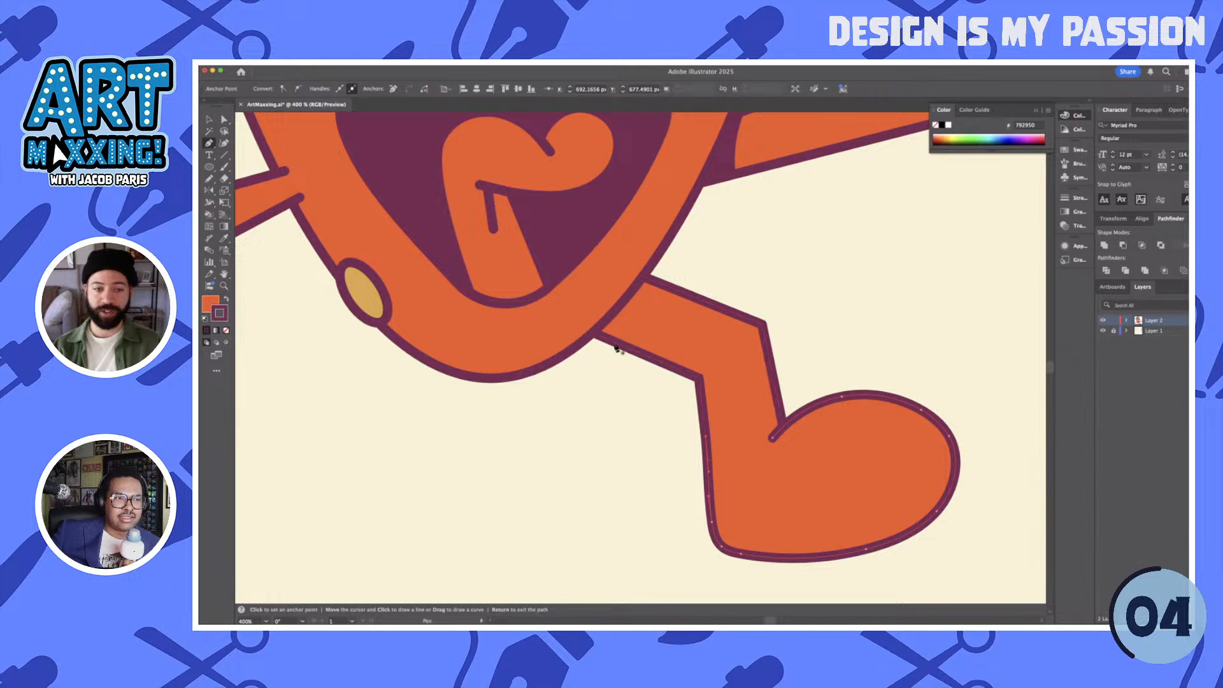
left_click(663, 285)
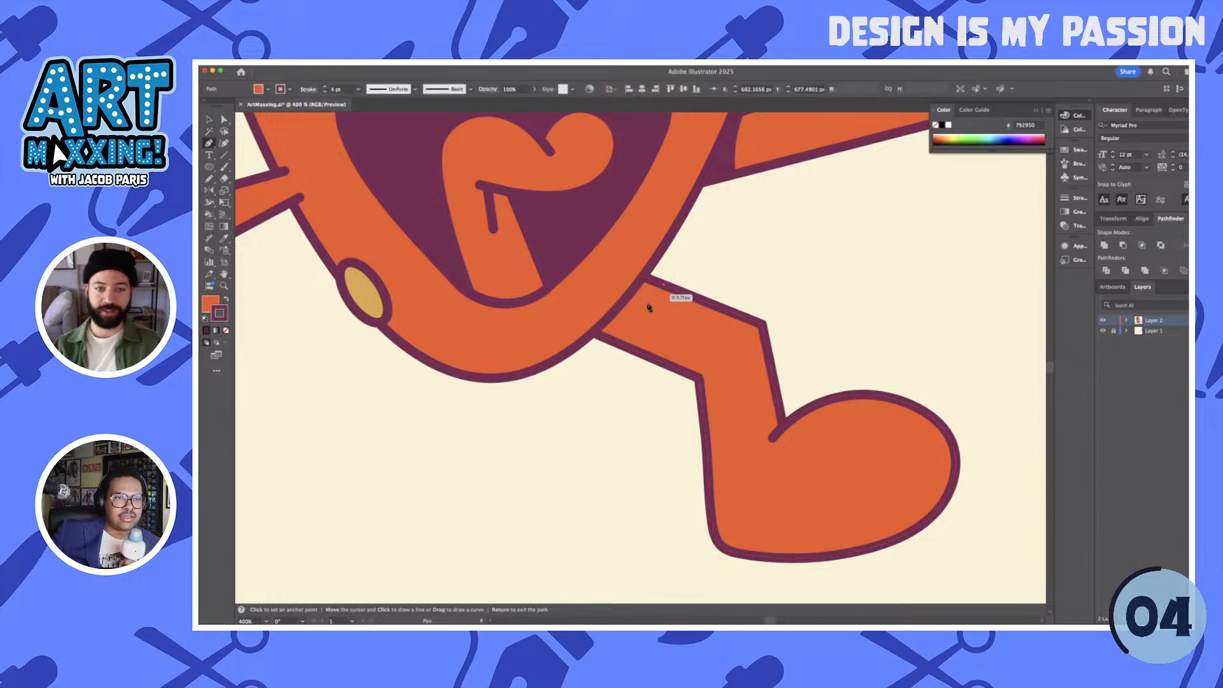
left_click(611, 341)
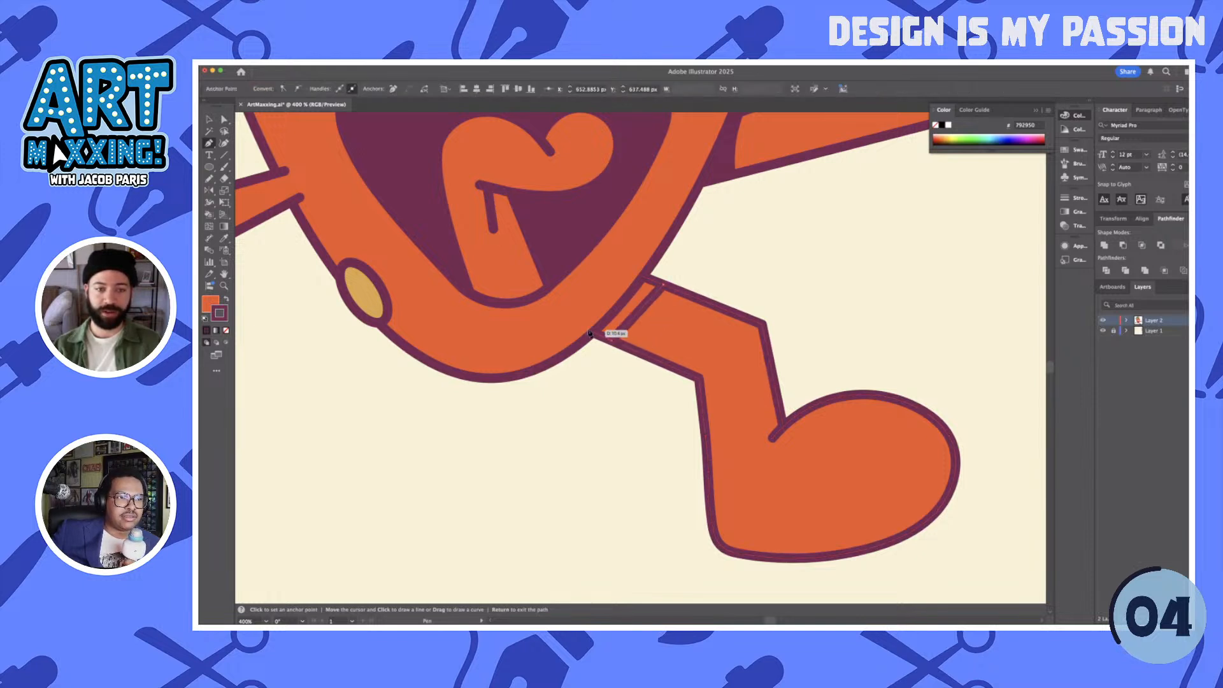
left_click(583, 330)
left_click(635, 274)
left_click(662, 285)
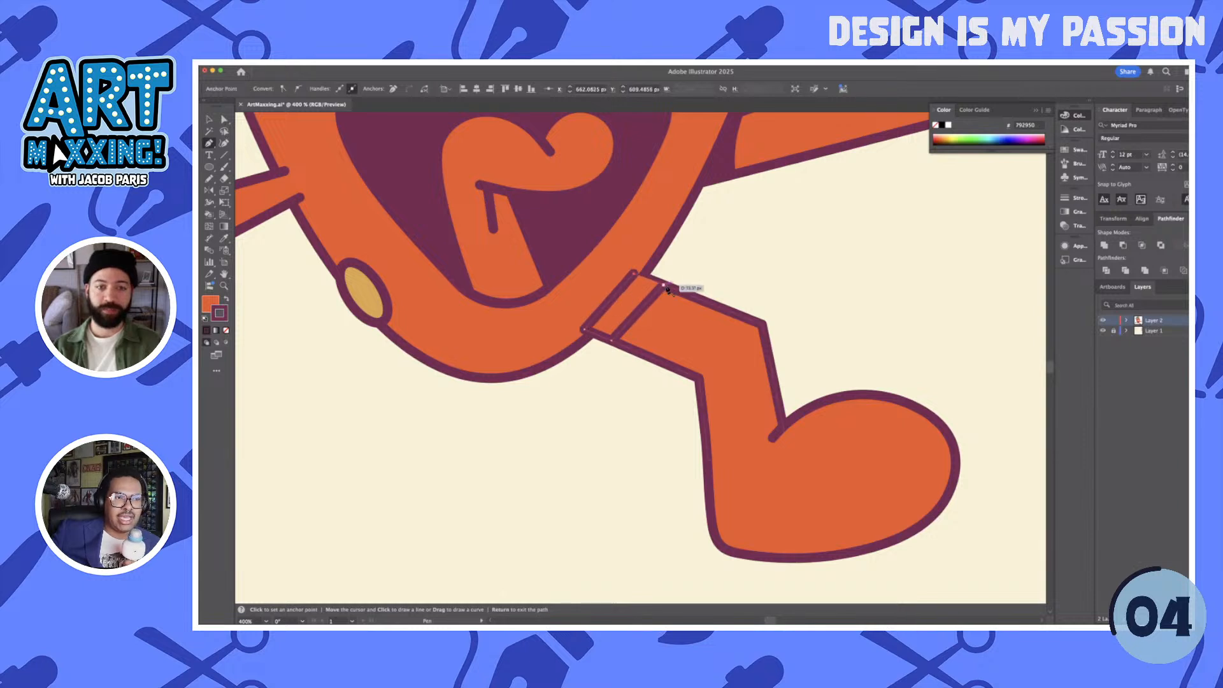
key("i")
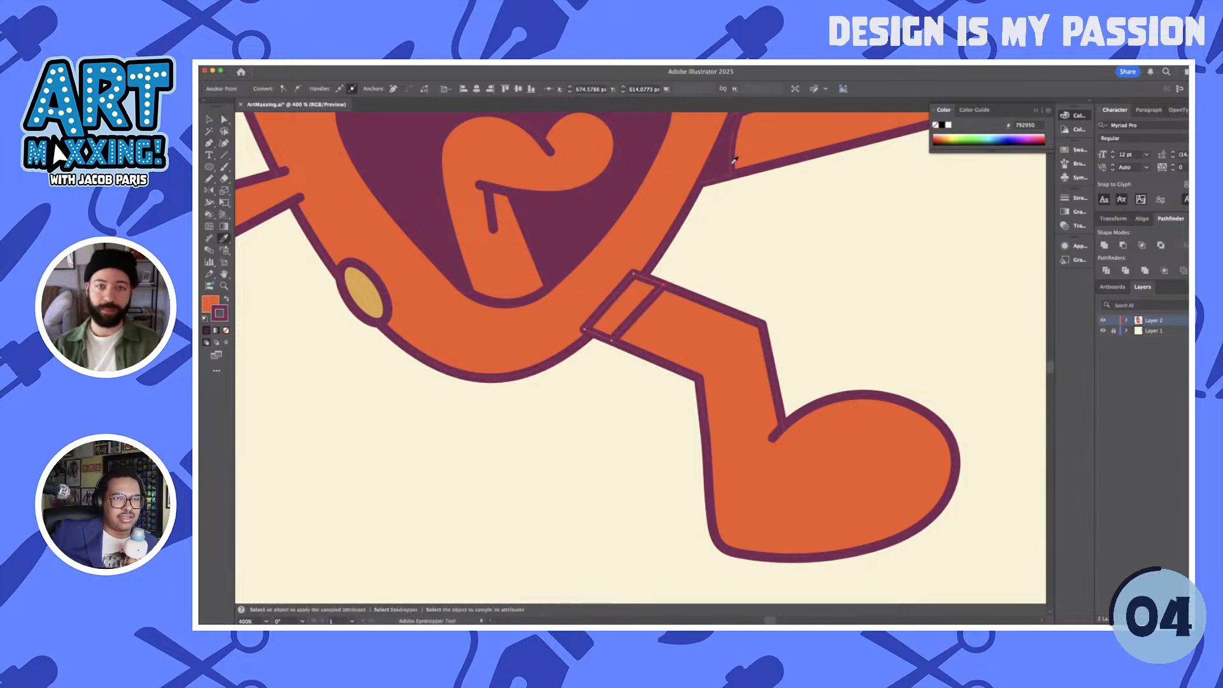
left_click(731, 159)
- Pull in the upper outer corner of the leg's shadow and bend its outer edge into a curve following the head
key("a")
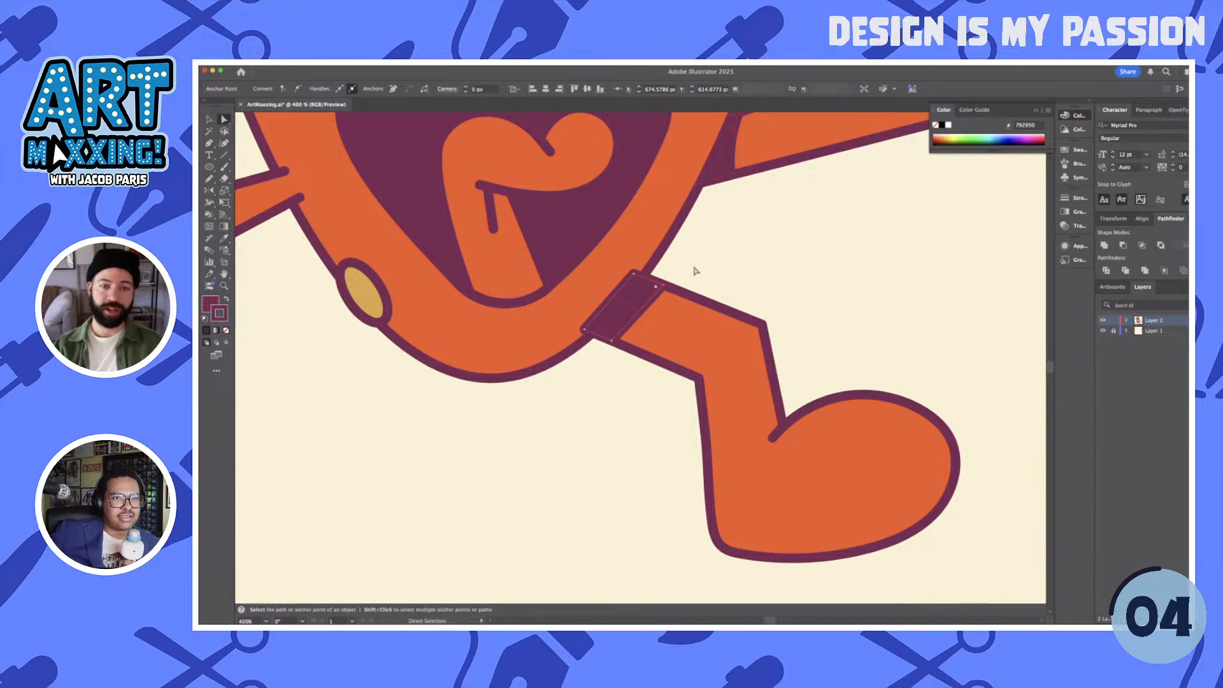
left_click_drag(663, 289, 655, 282)
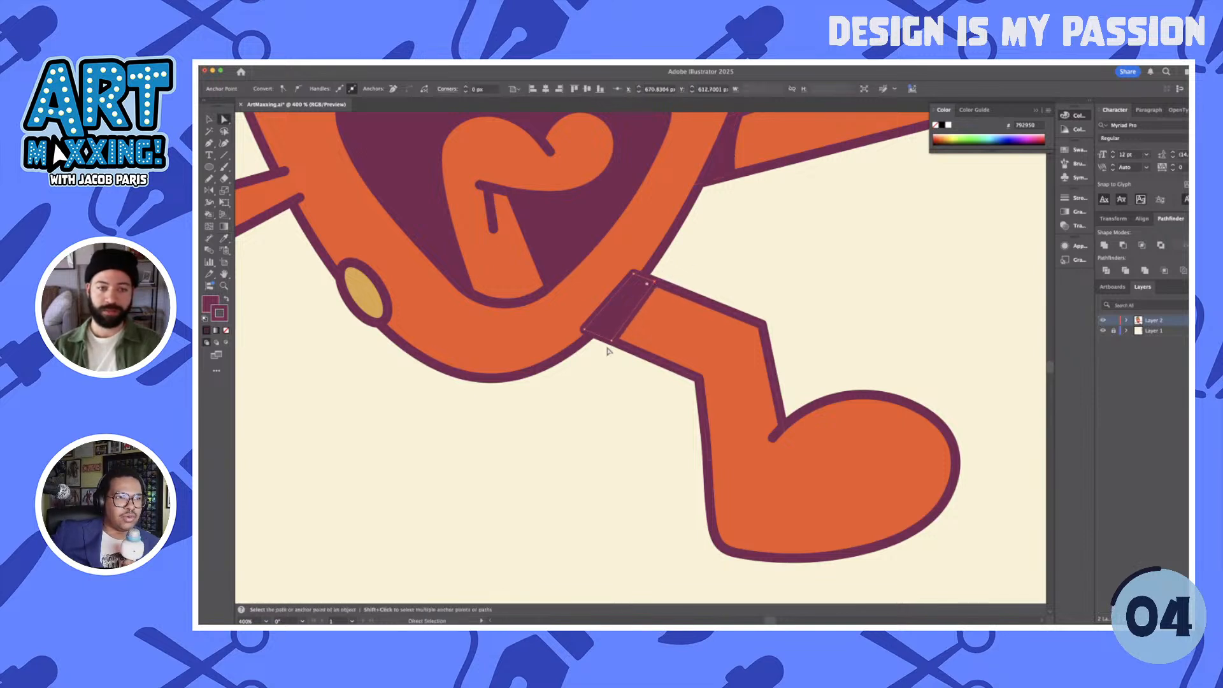
left_click_drag(611, 340, 631, 312)
key("shift+c")
- Select the shadow together with the leg and foot and group them
key("v")
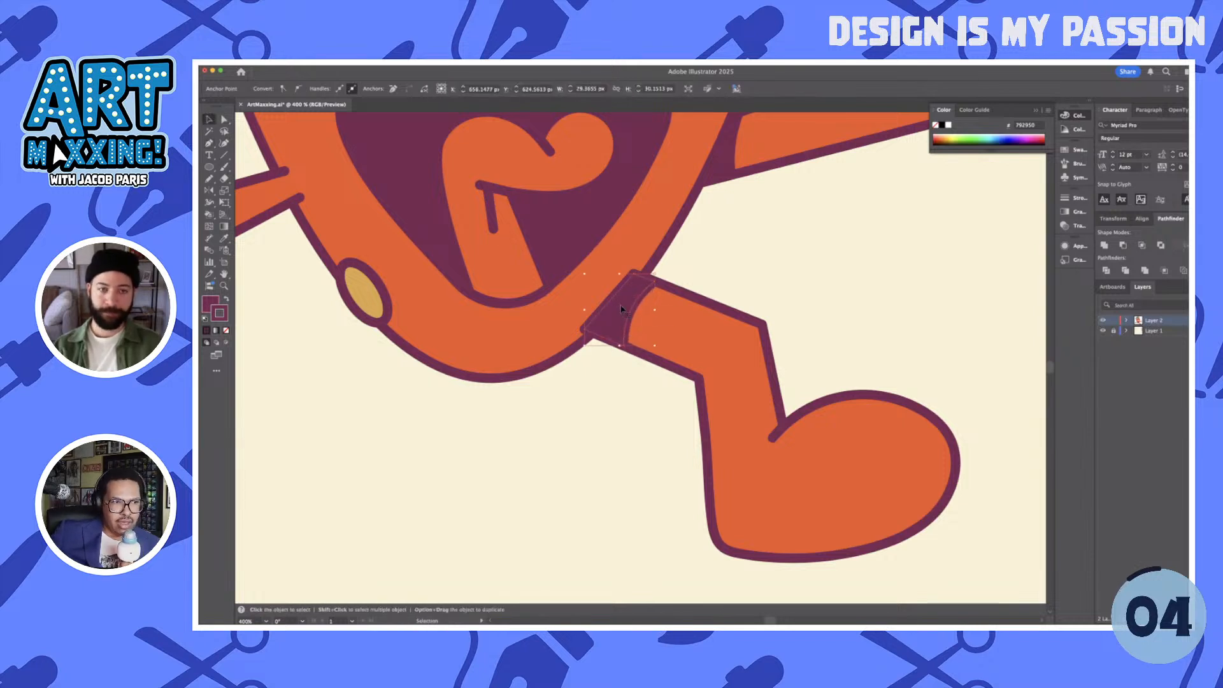
left_click(825, 412, "shift")
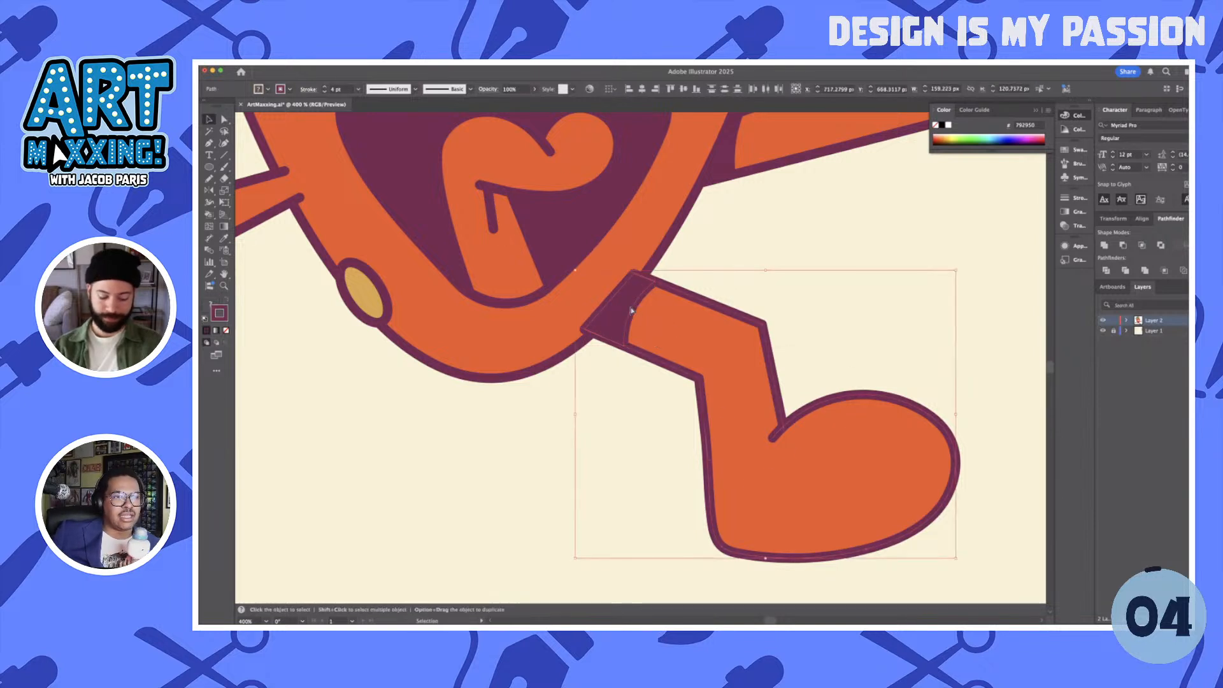
key("super+g")
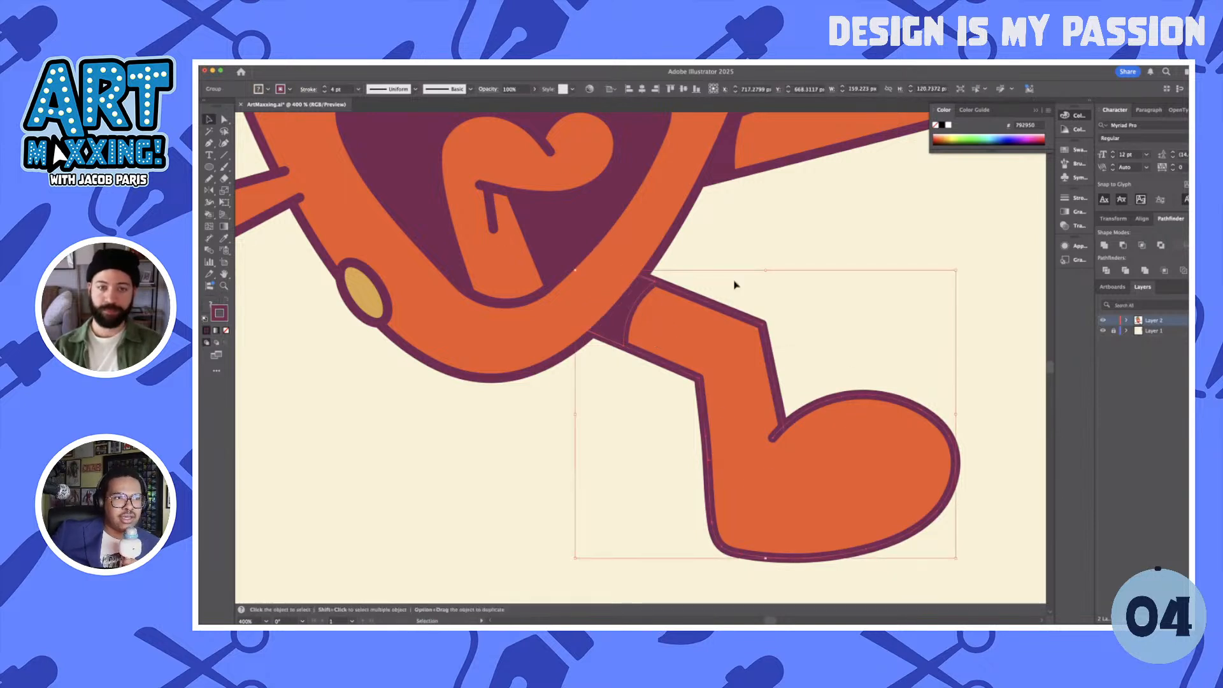
- Duplicate the grouped leg to the other side of the head and mirror the copy horizontally so its foot points outward
left_click(759, 292)
scroll(759, 292, "down", 5)
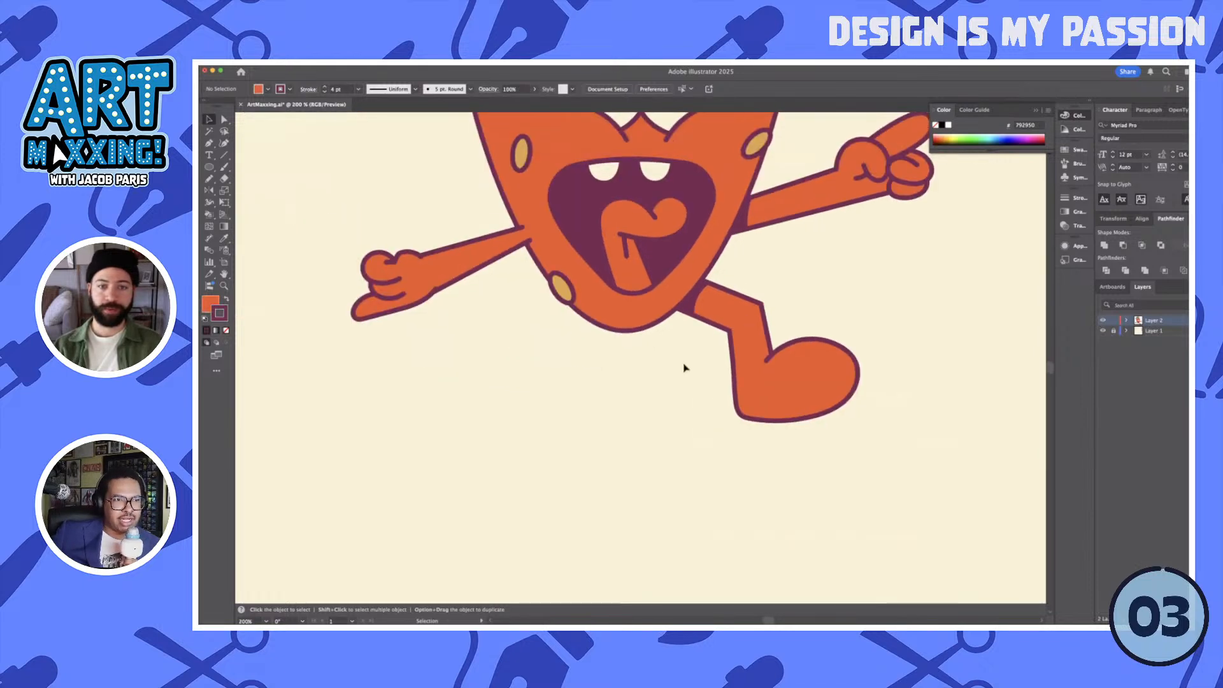
scroll(685, 368, "down", 5)
left_click(722, 373)
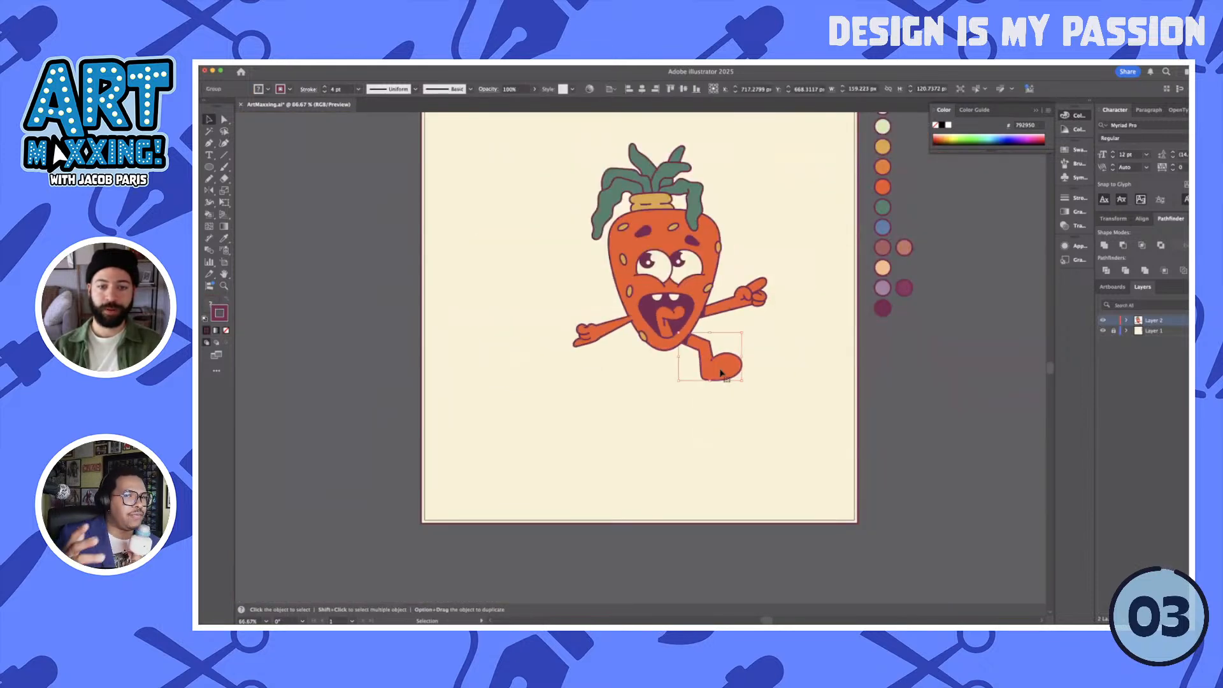
left_click_drag(721, 372, 623, 382)
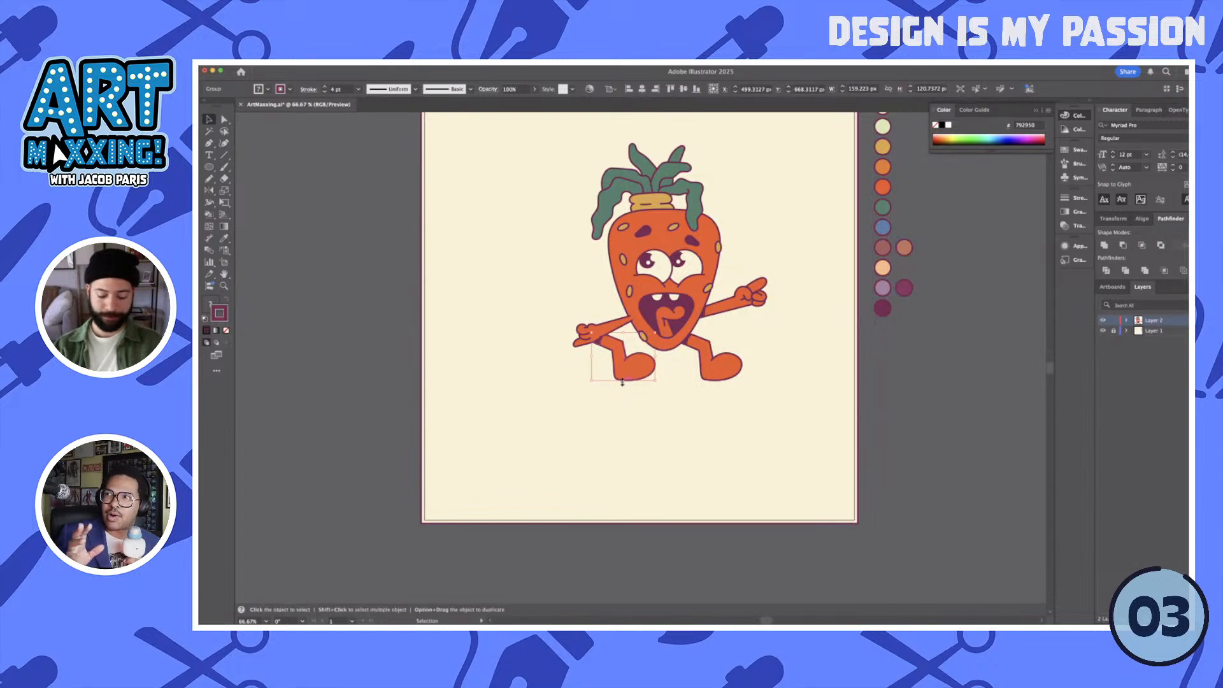
key("o")
key("Return")
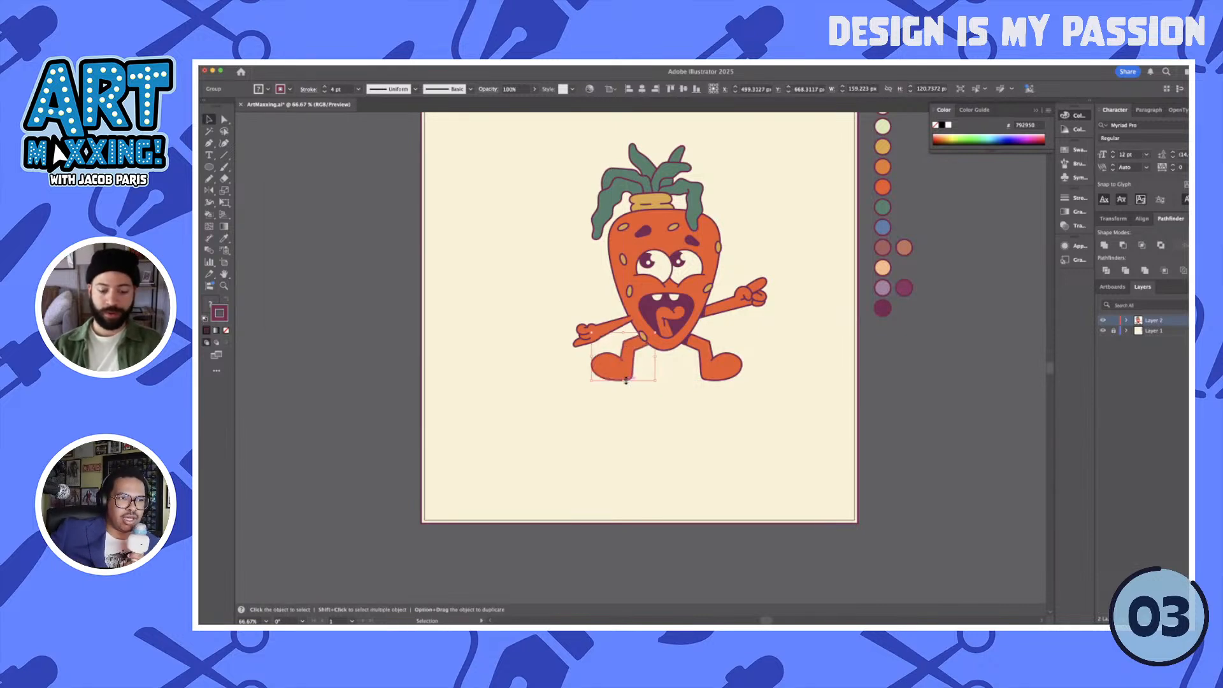
left_click(641, 390)
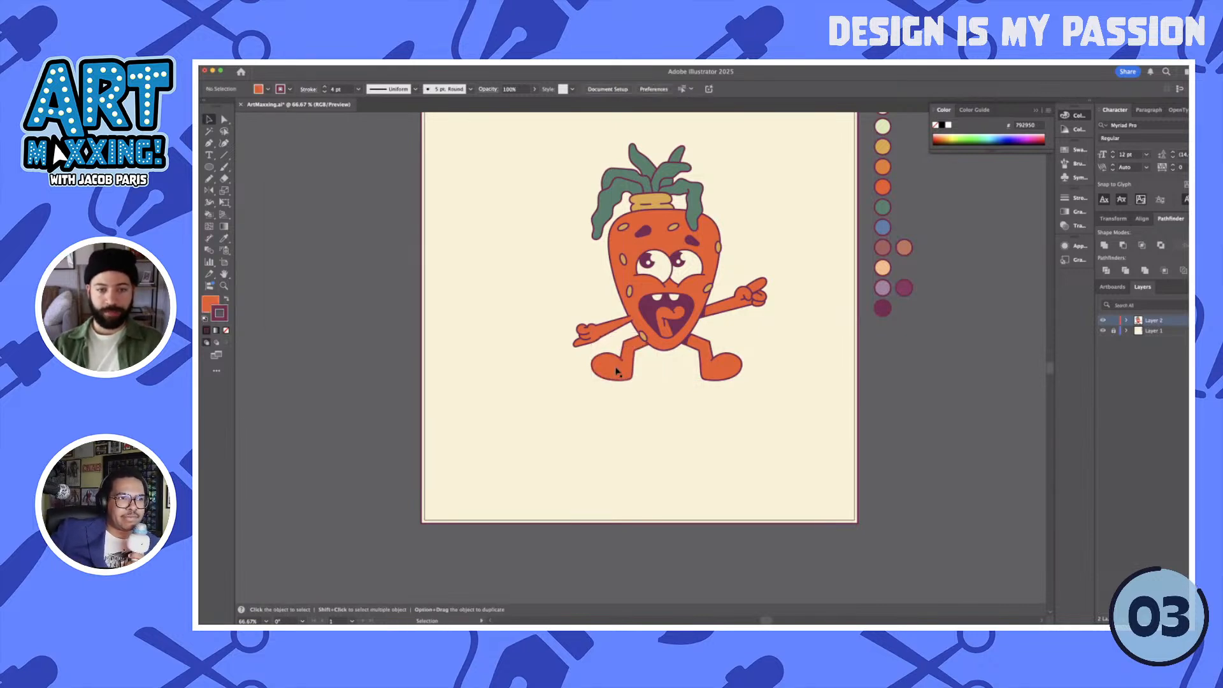
- Rotate the mirrored leg so its foot swings downward and move it outward, clear of the head
left_click(620, 372)
mouse_move(621, 372)
left_mouse_down()
mouse_move(669, 381)
mouse_move(627, 387)
left_mouse_up()
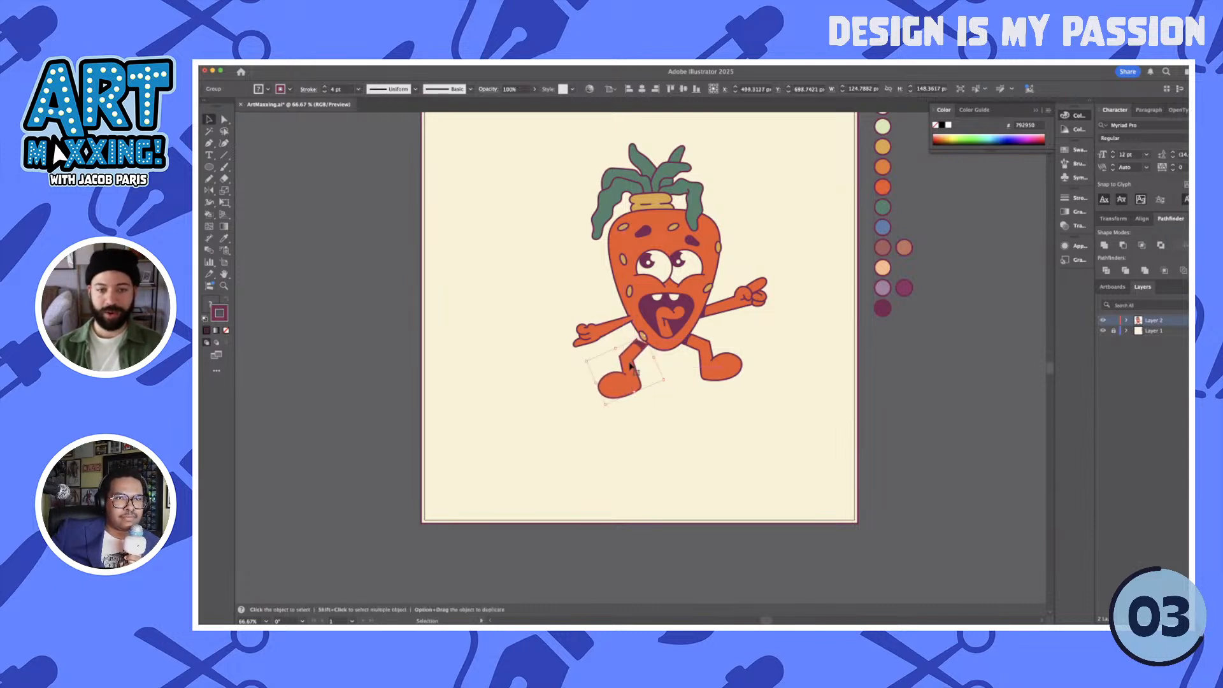
left_click_drag(630, 363, 595, 368)
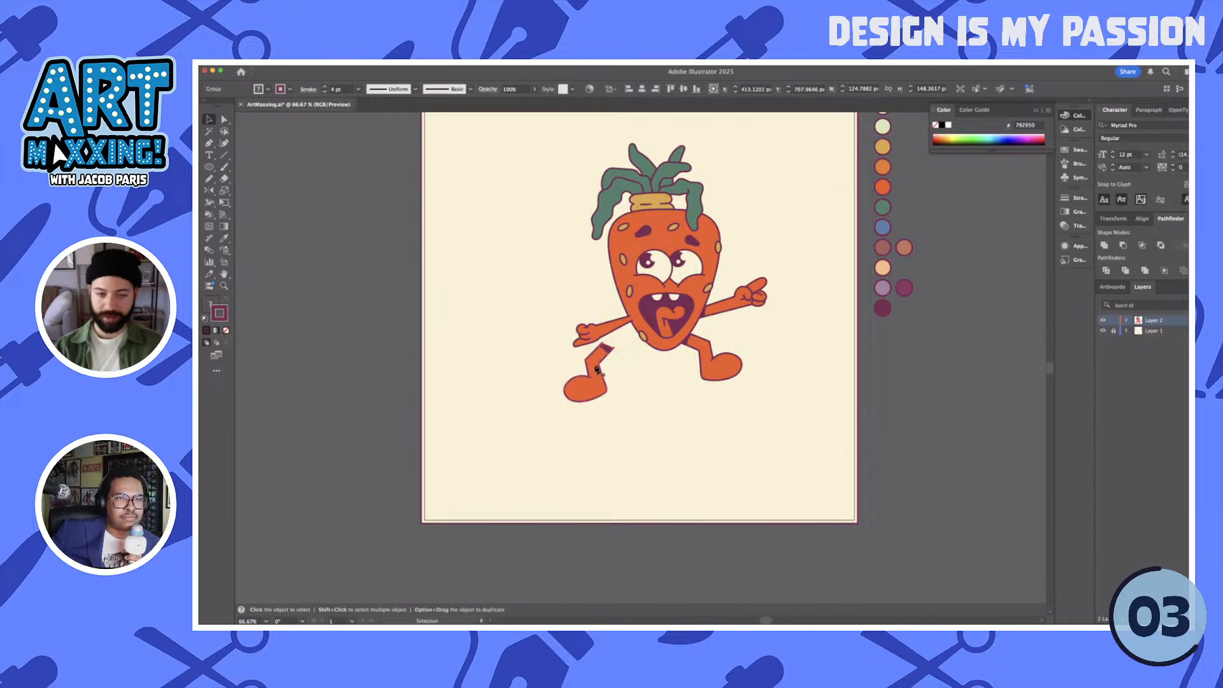
- Delete the dark purple shadow shape from the top of the mirrored leg
key("p")
key("super+equal")
key("super+equal")
key("super+equal")
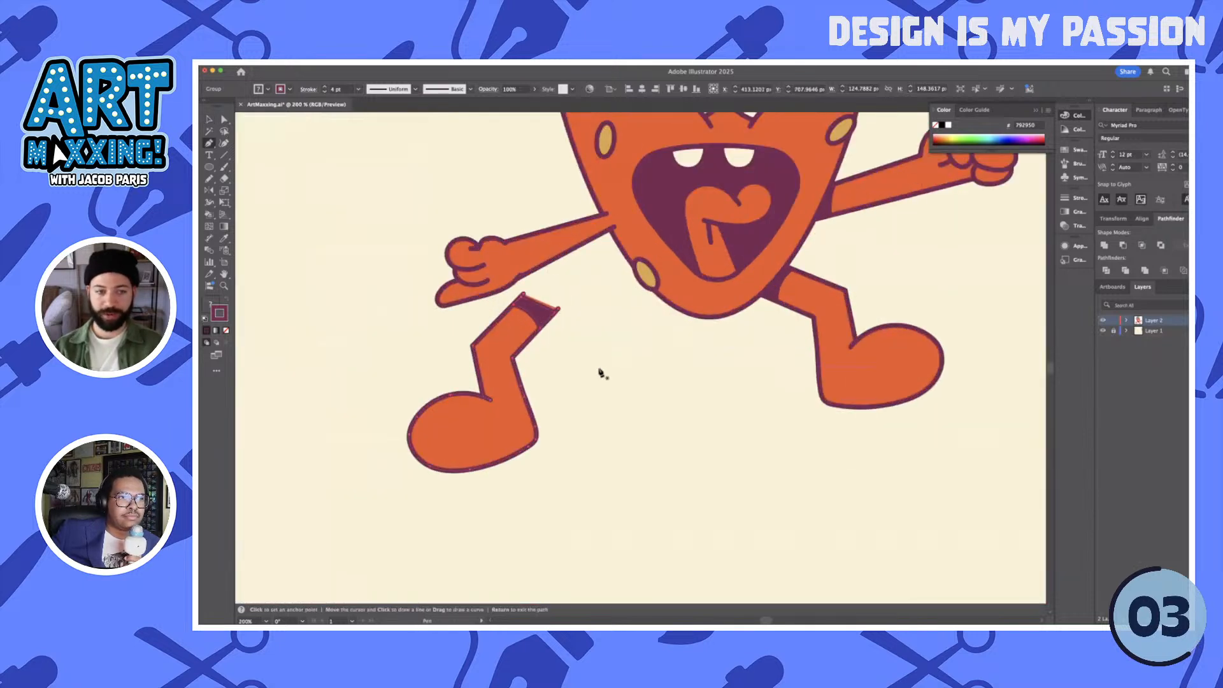
key("a")
left_click_drag(523, 293, 566, 320)
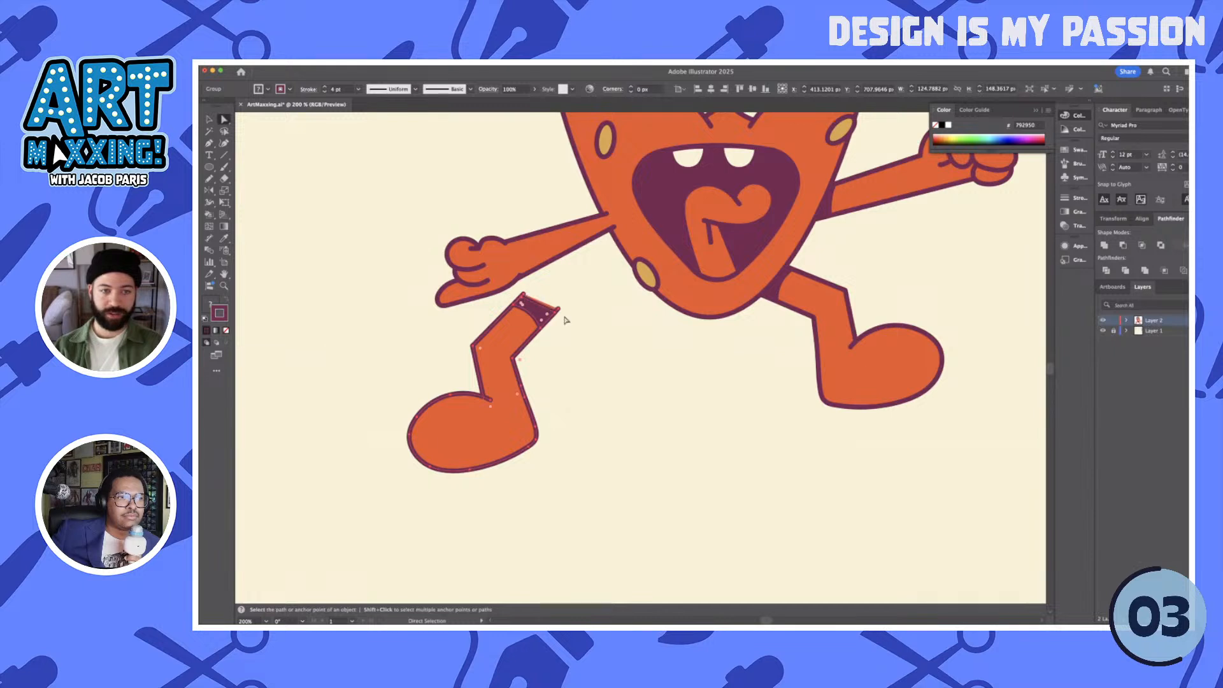
key("v")
left_click(651, 379)
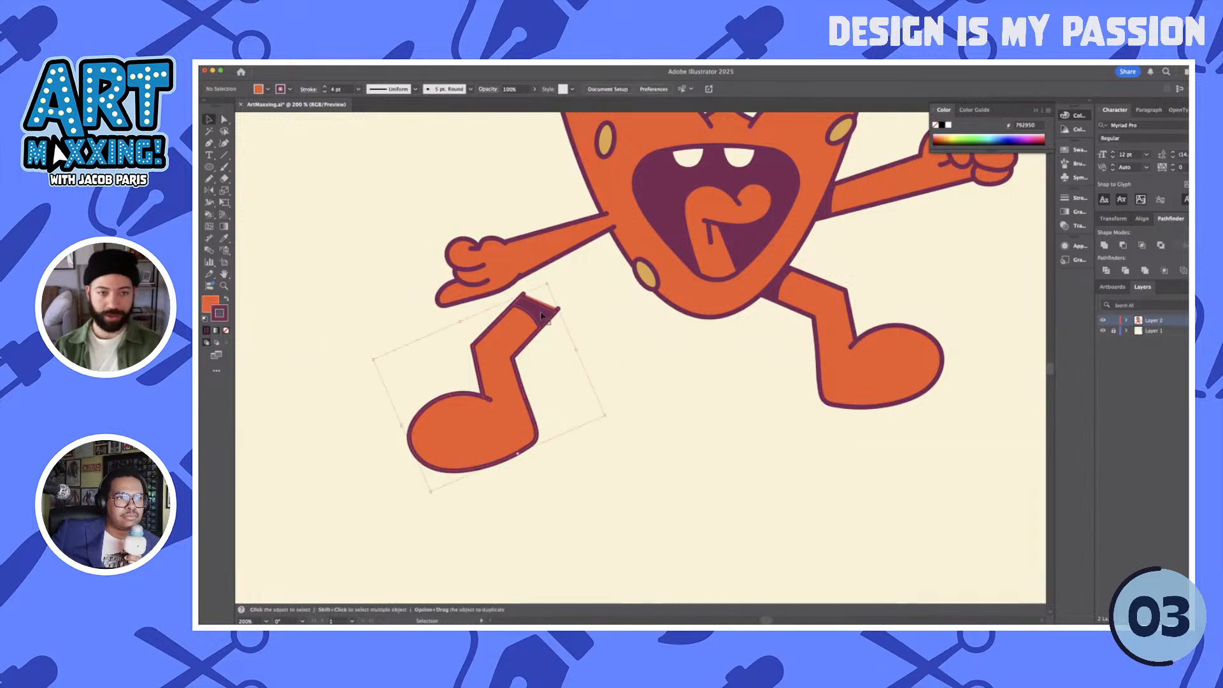
left_click(543, 316)
key("a")
key("super+shift+a")
left_click(543, 313)
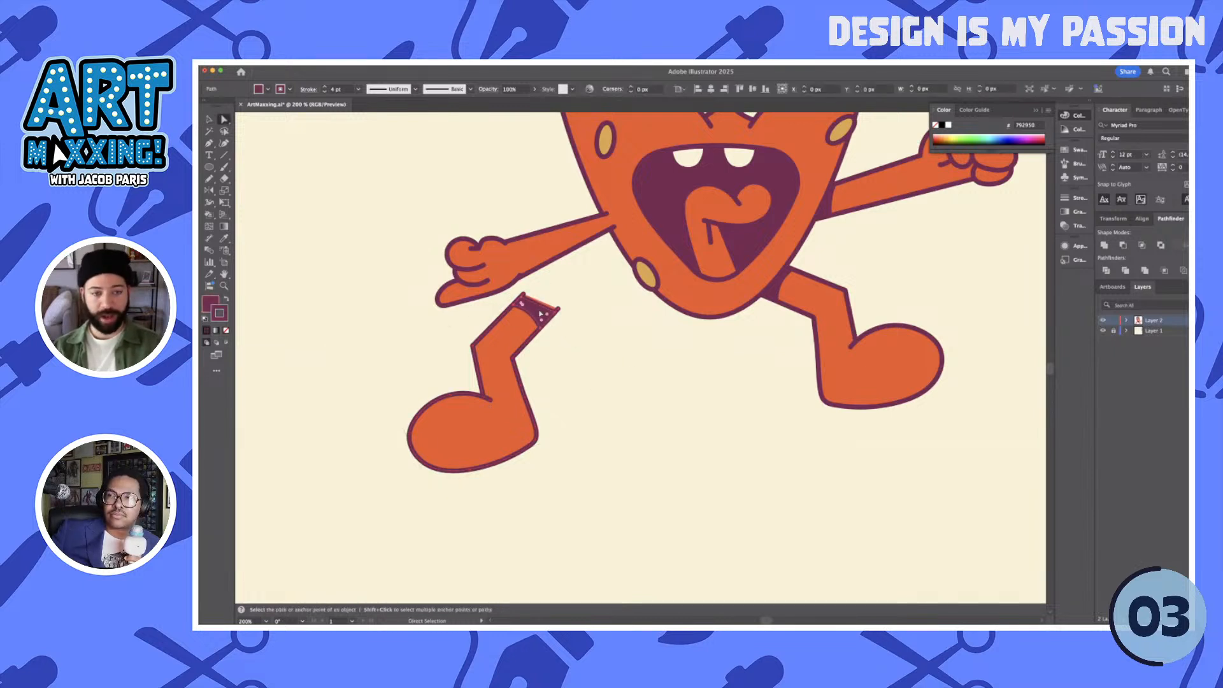
key("Delete")
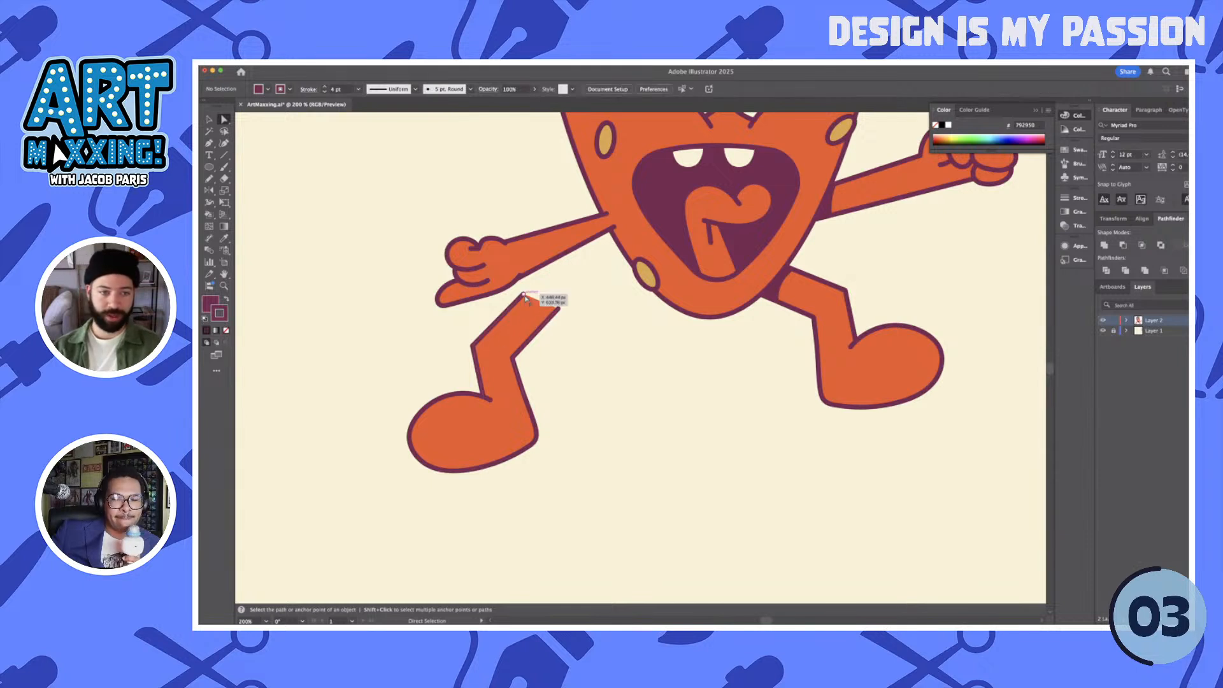
- Delete the two uppermost anchor points of the mirrored leg so it ends open at the knee
left_click(524, 294)
key("Delete")
left_click(559, 313)
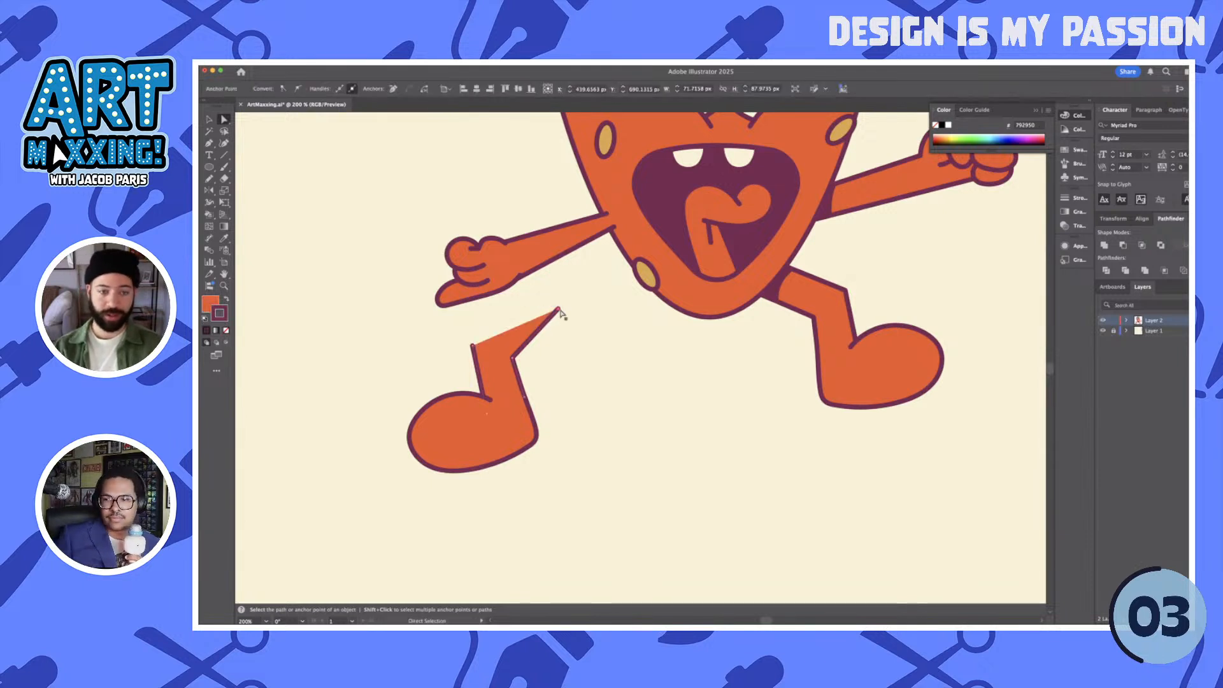
key("Delete")
- Rotate and move the foot beneath the head, and extend the lower leg's two open ends up behind the head's outline
key("v")
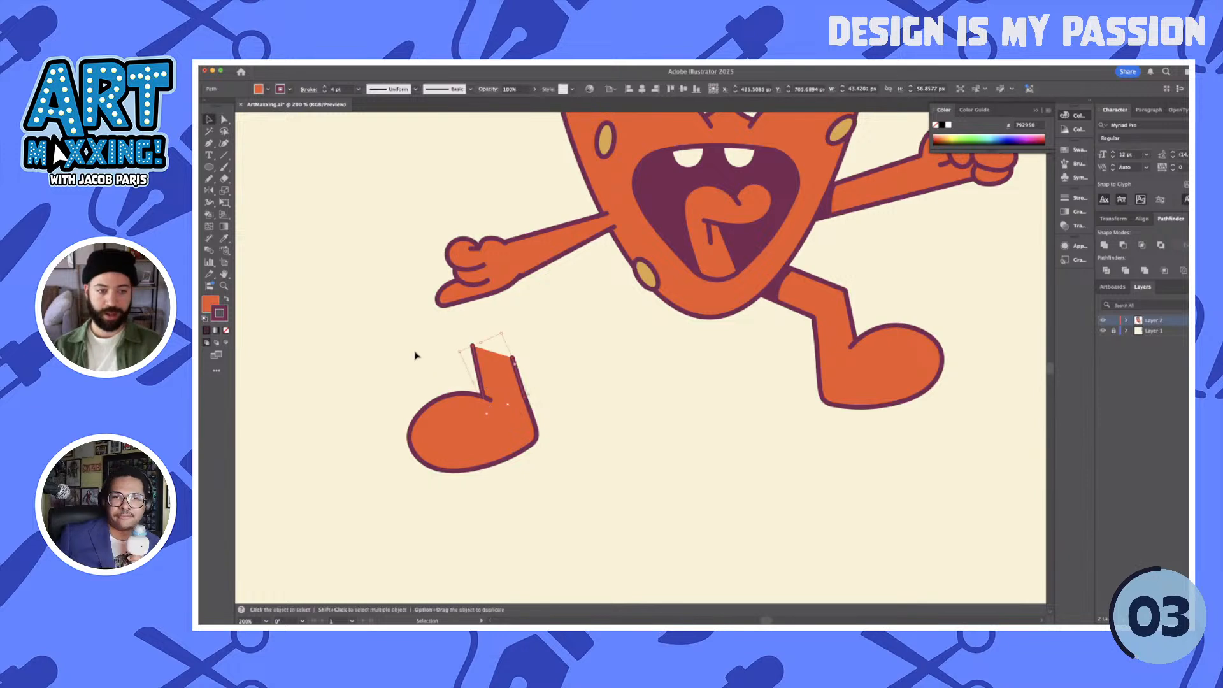
left_click_drag(509, 437, 698, 475)
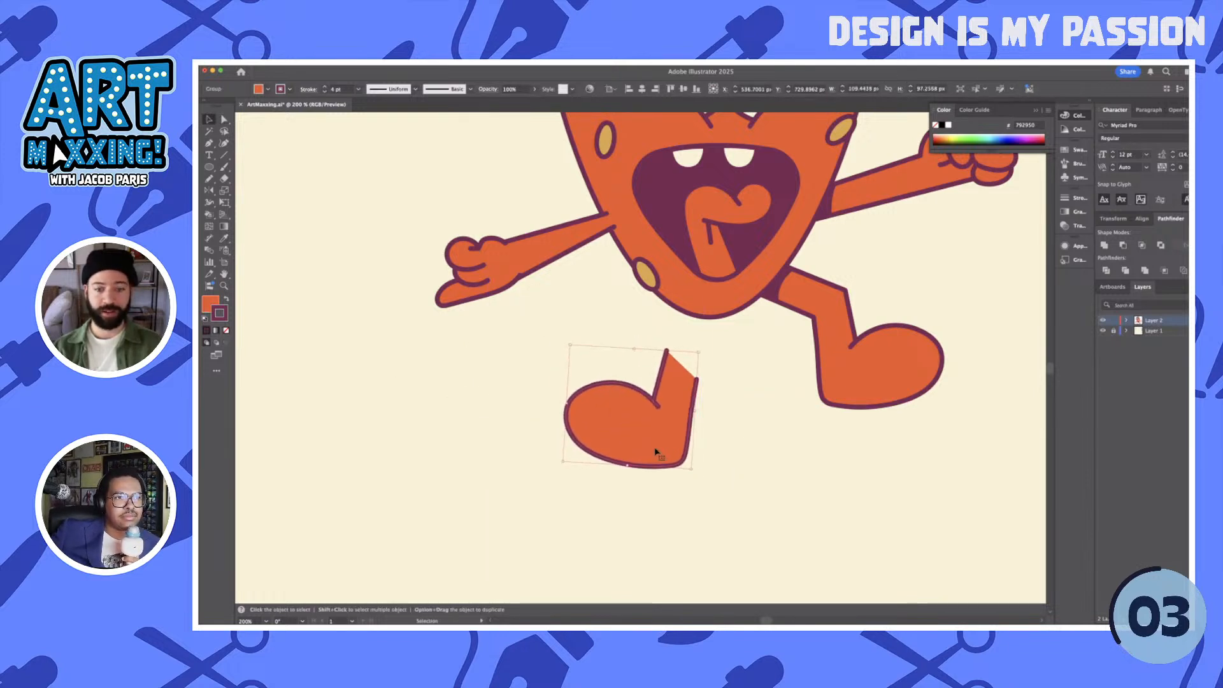
left_click_drag(637, 441, 637, 436)
key("a")
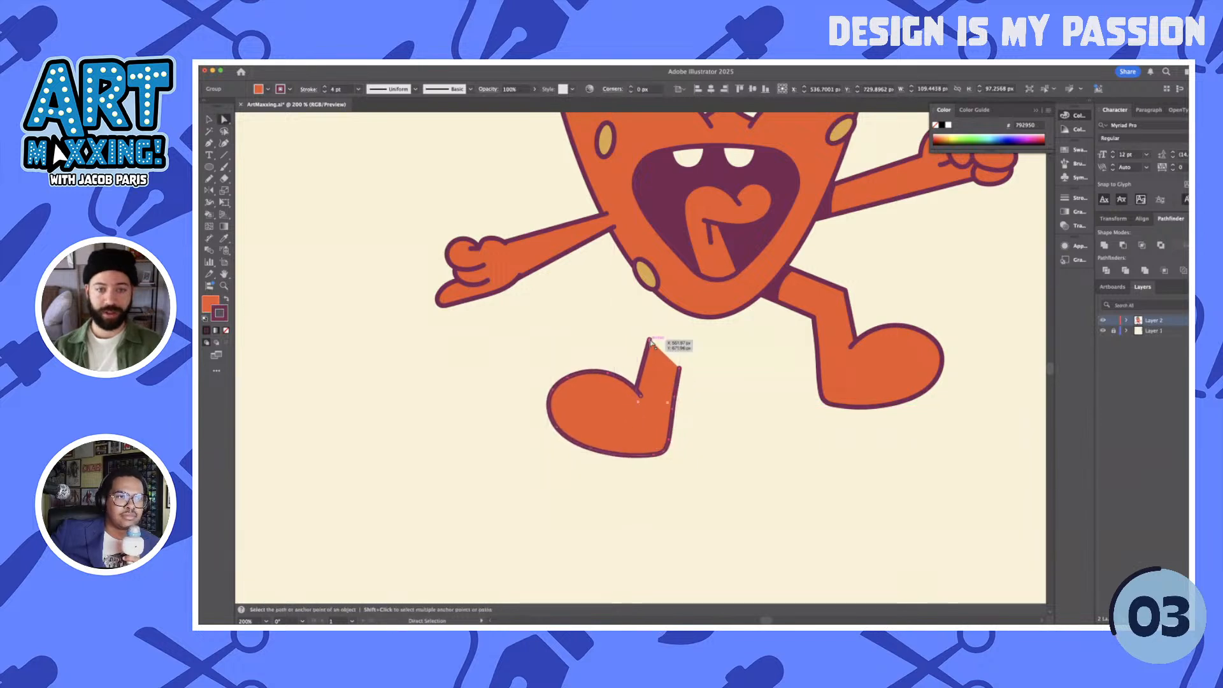
left_click_drag(650, 339, 663, 291)
left_click_drag(679, 367, 686, 299)
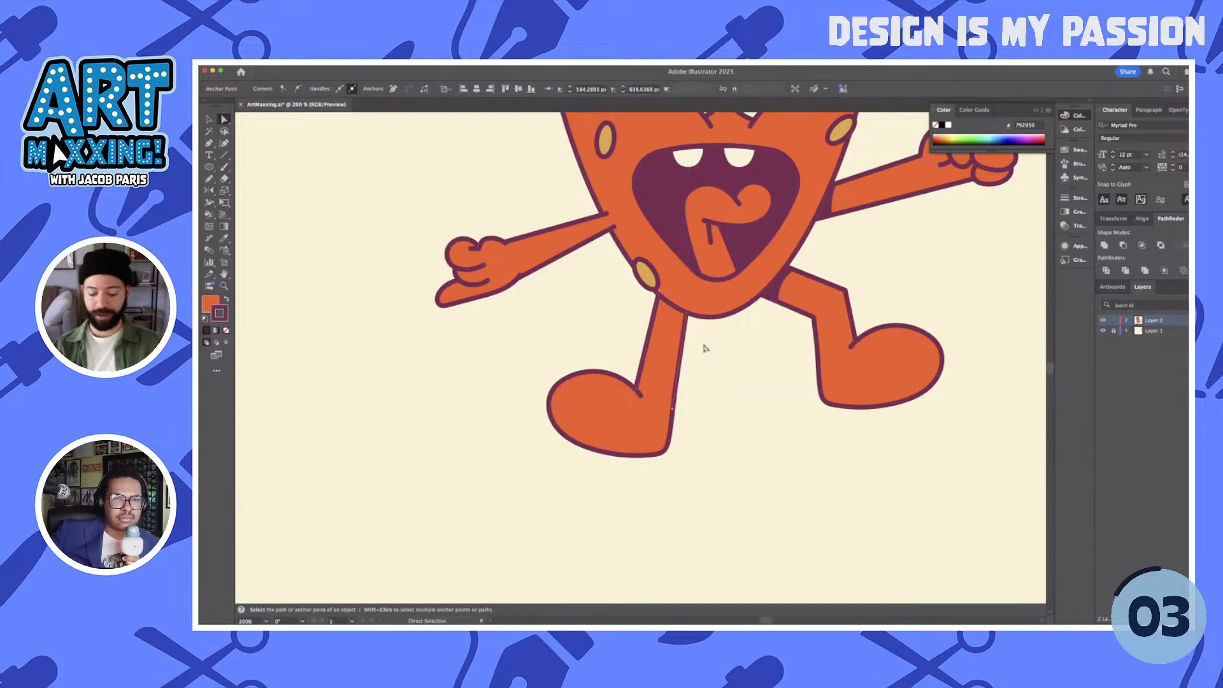
key("p")
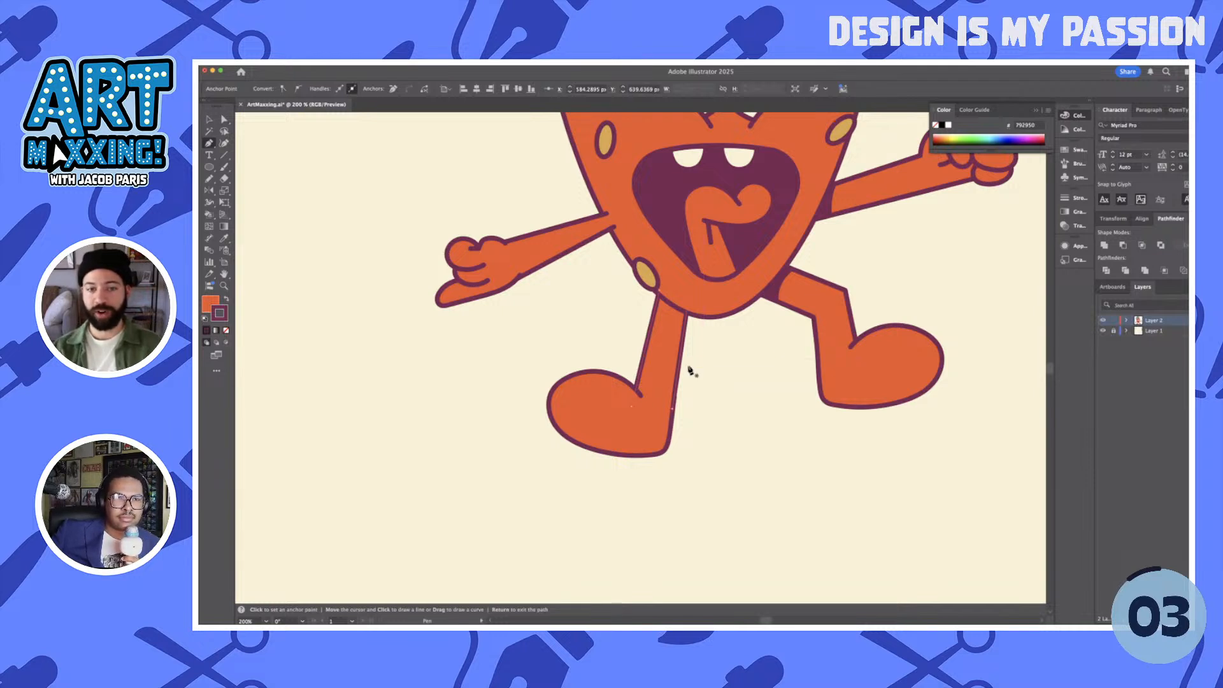
left_click(686, 323, "super")
left_click_drag(686, 323, 655, 322)
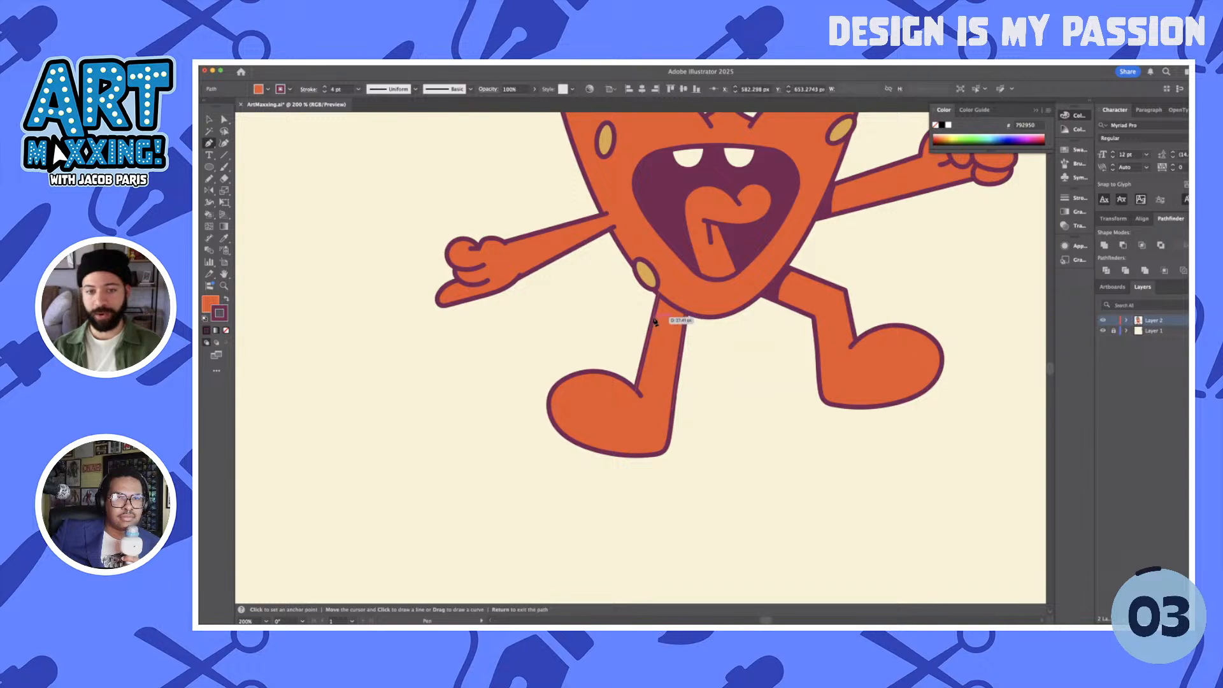
left_click(654, 317)
left_click(660, 291)
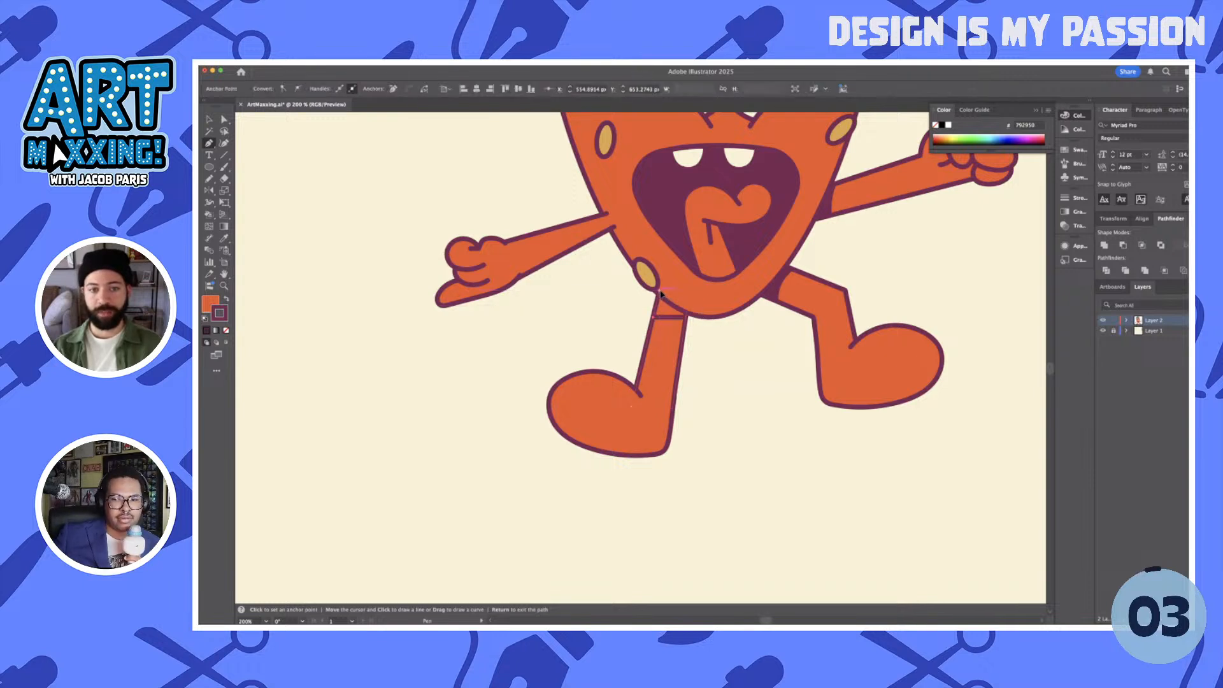
left_click(686, 315)
key("shift+c")
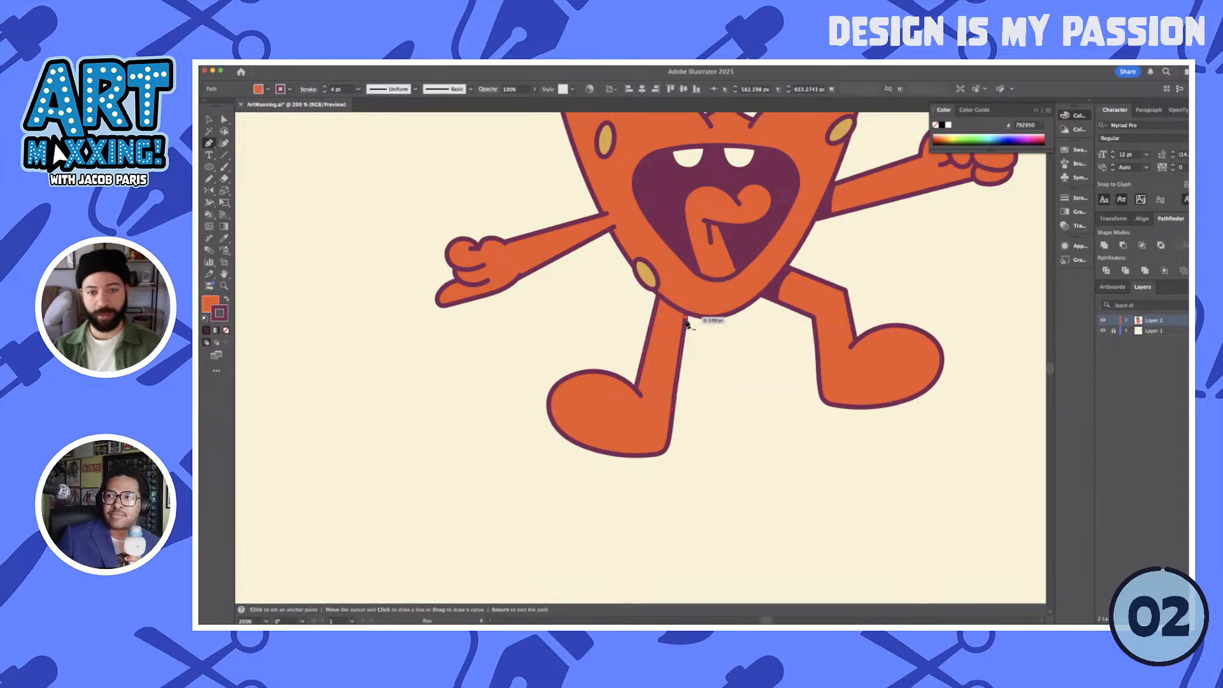
- Draw a closed four-sided shadow across the top of the straight leg with the Pen tool and apply the other leg shadow's dark purple
scroll(688, 323, "up", 1)
scroll(687, 321, "up", 2)
left_click(686, 312)
left_click(594, 310)
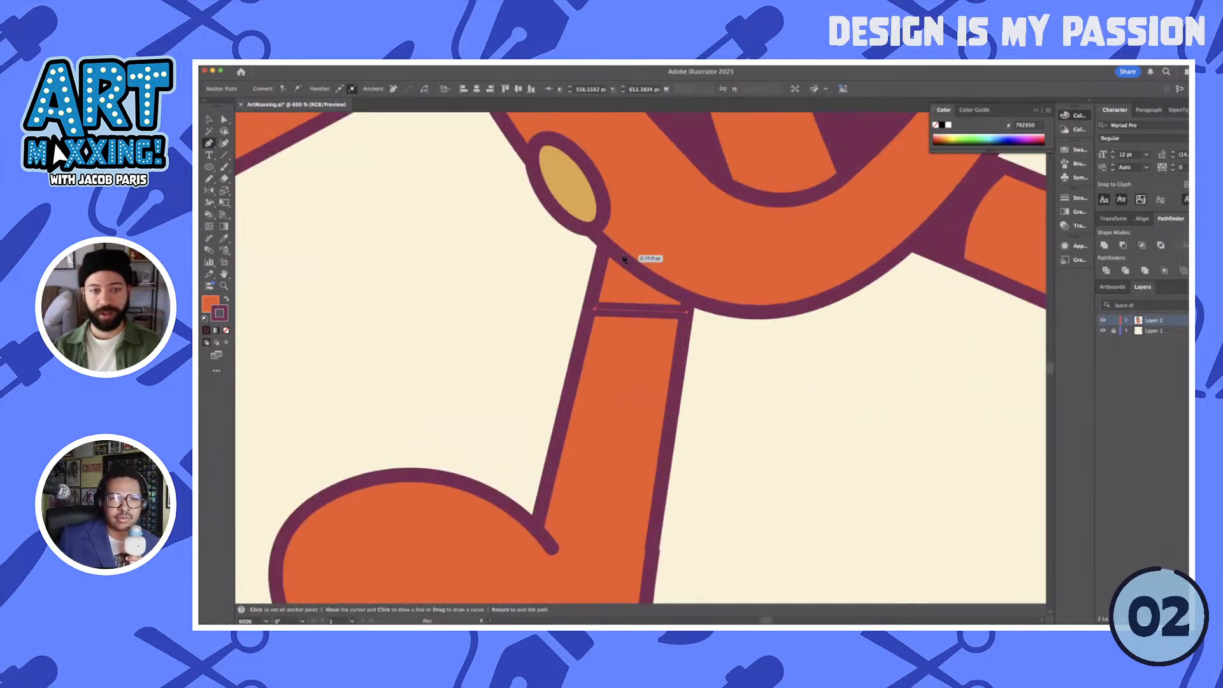
left_click(614, 243)
left_click(686, 286)
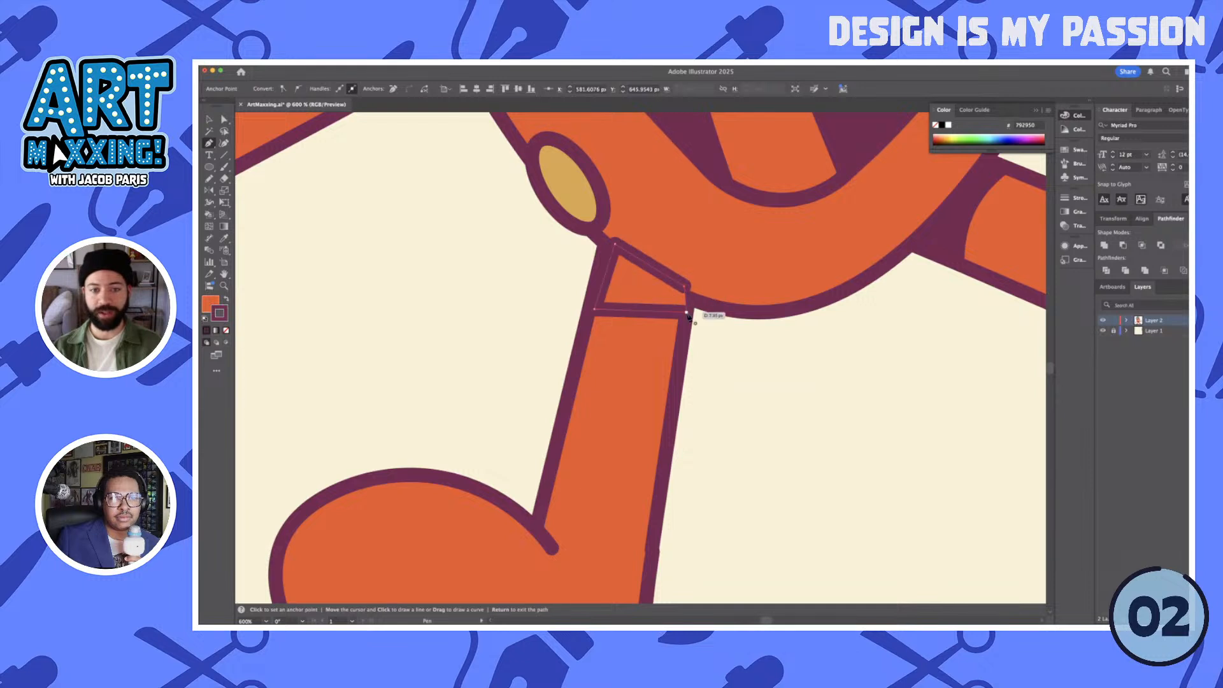
left_click(685, 311)
key("a")
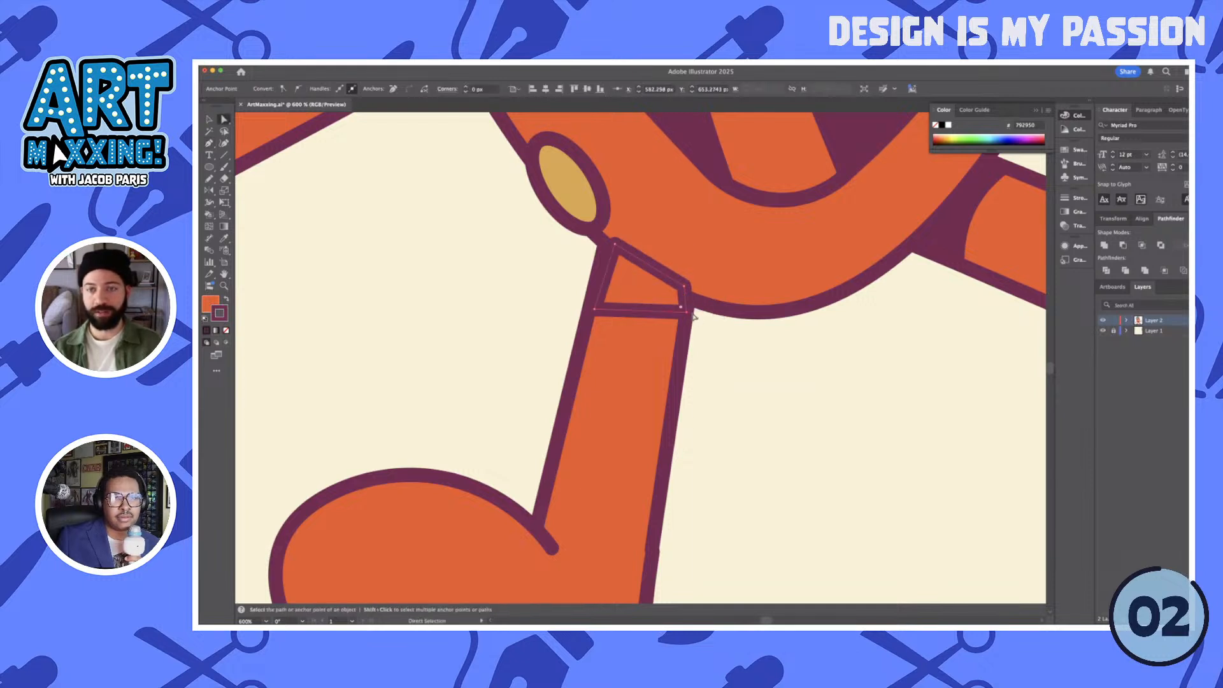
key("i")
left_click(960, 214)
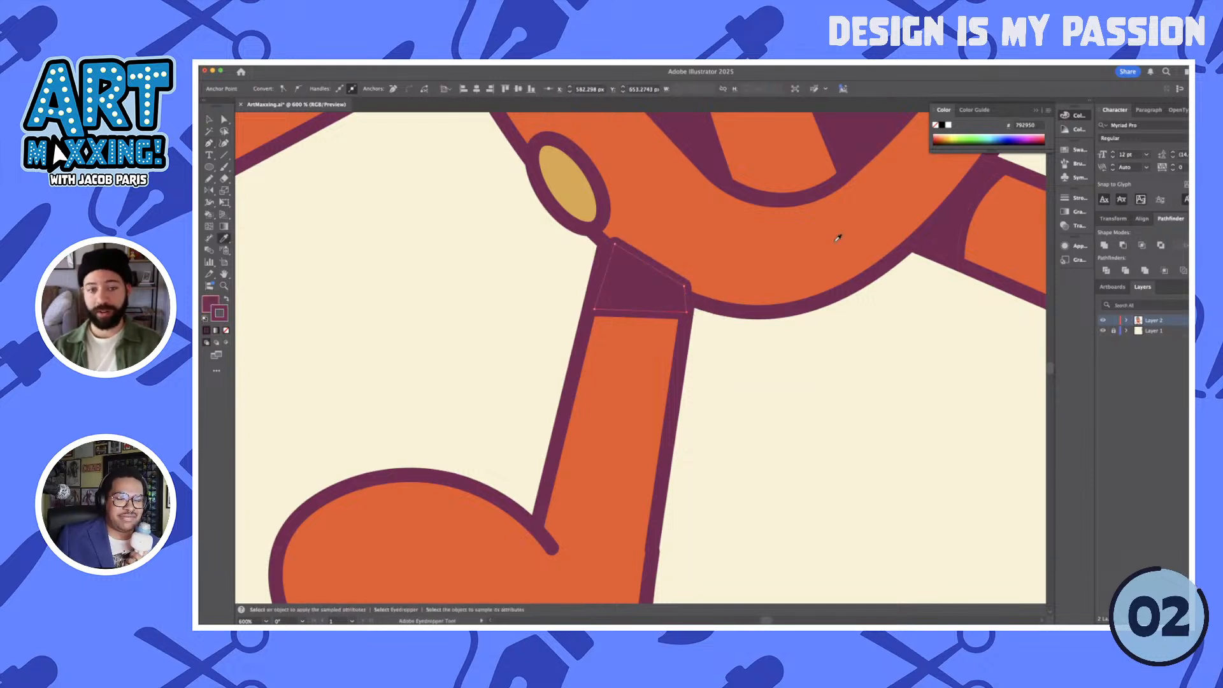
- Bend the lower edge of the straight leg's shadow into a slight upward curve
key("p")
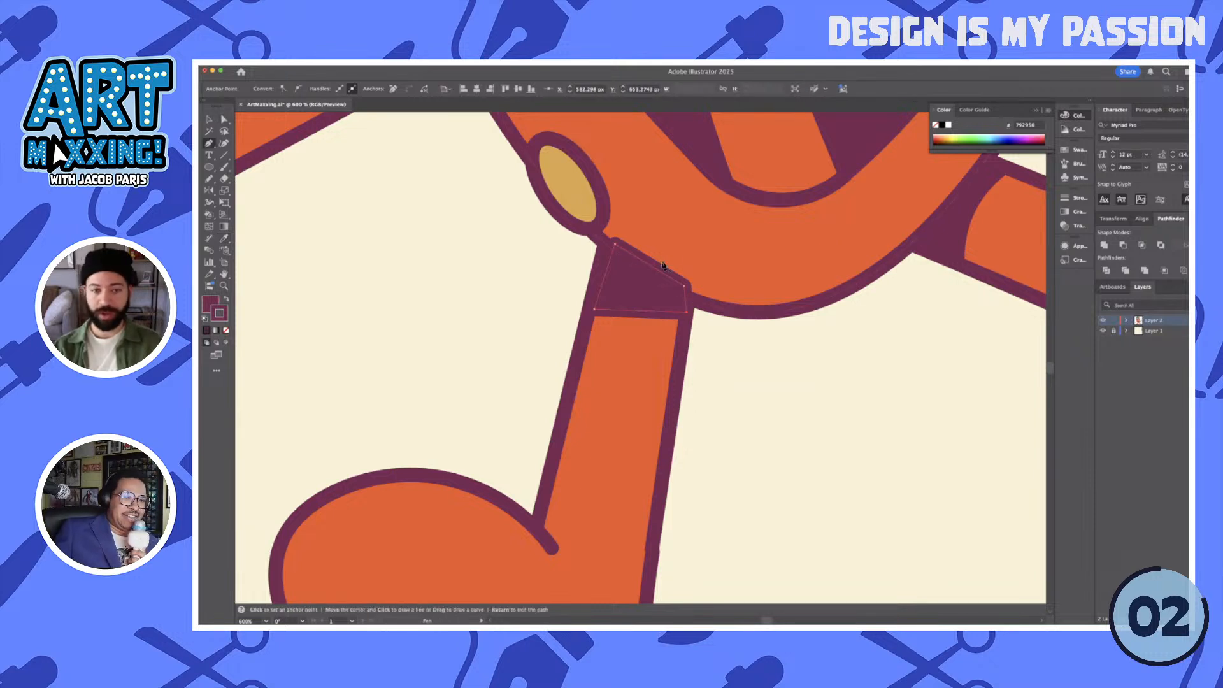
key("shift+c")
left_click_drag(642, 310, 637, 308)
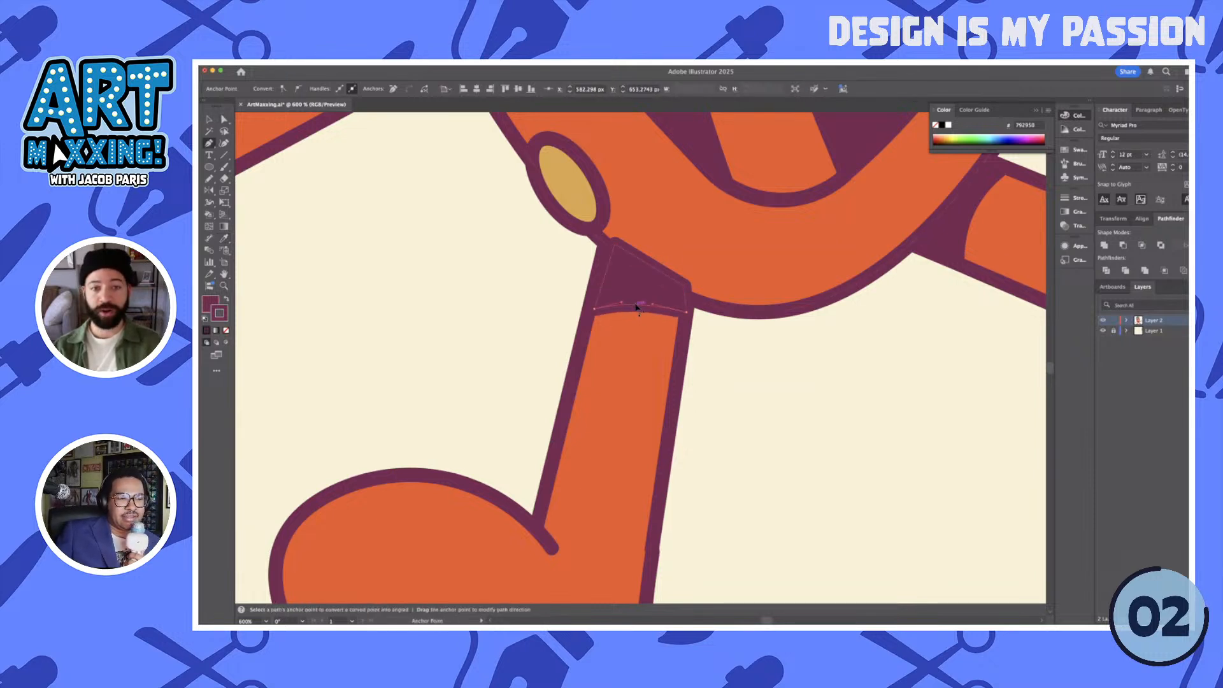
- Isolate the shadow from the straight leg and foot and nudge it slightly upward toward the head
key("v")
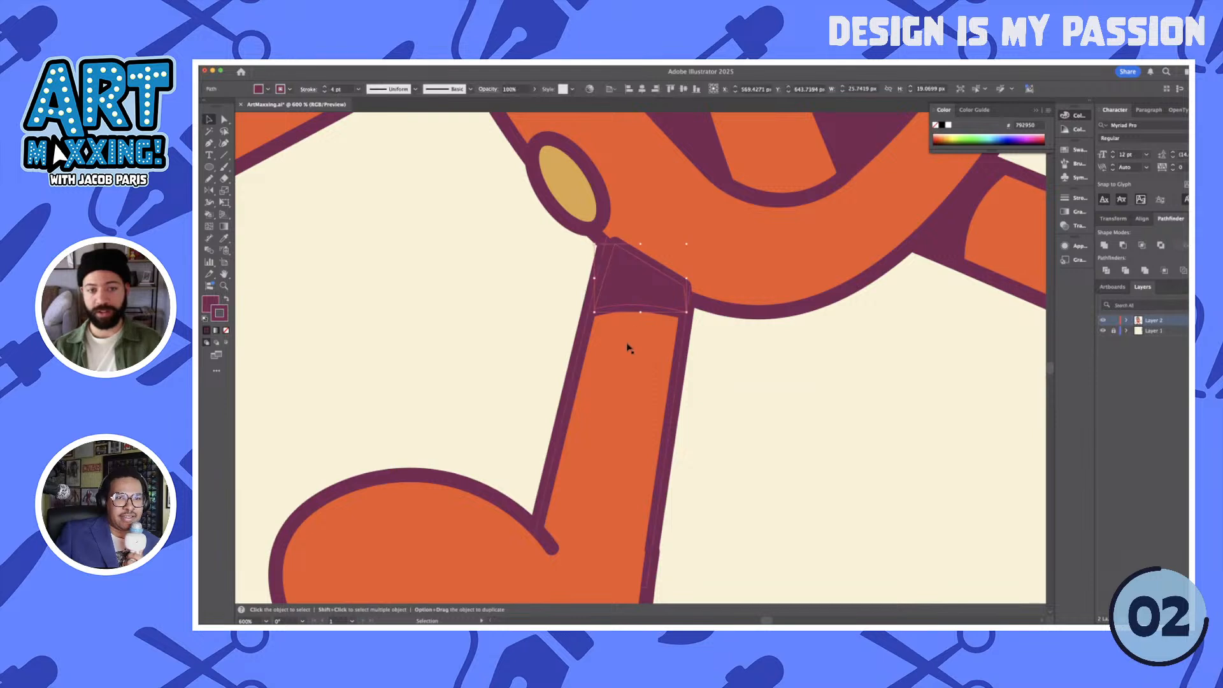
left_click_drag(273, 232, 701, 456)
scroll(605, 447, "down", 2)
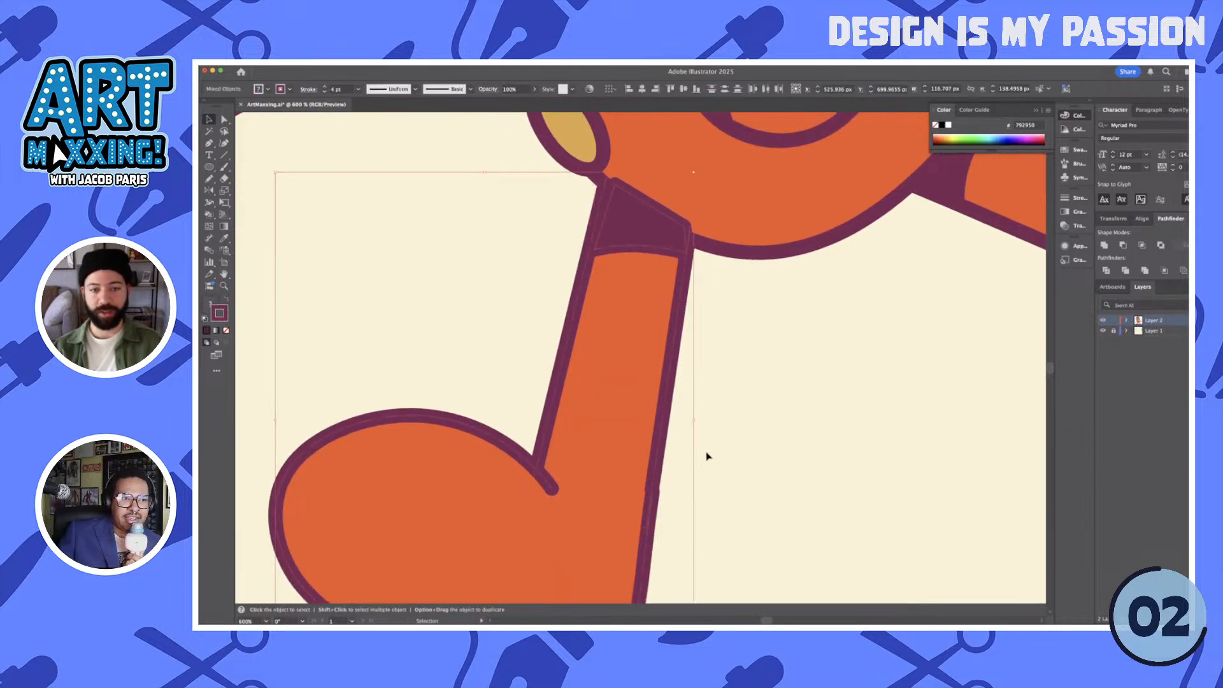
scroll(707, 456, "down", 2)
key("a")
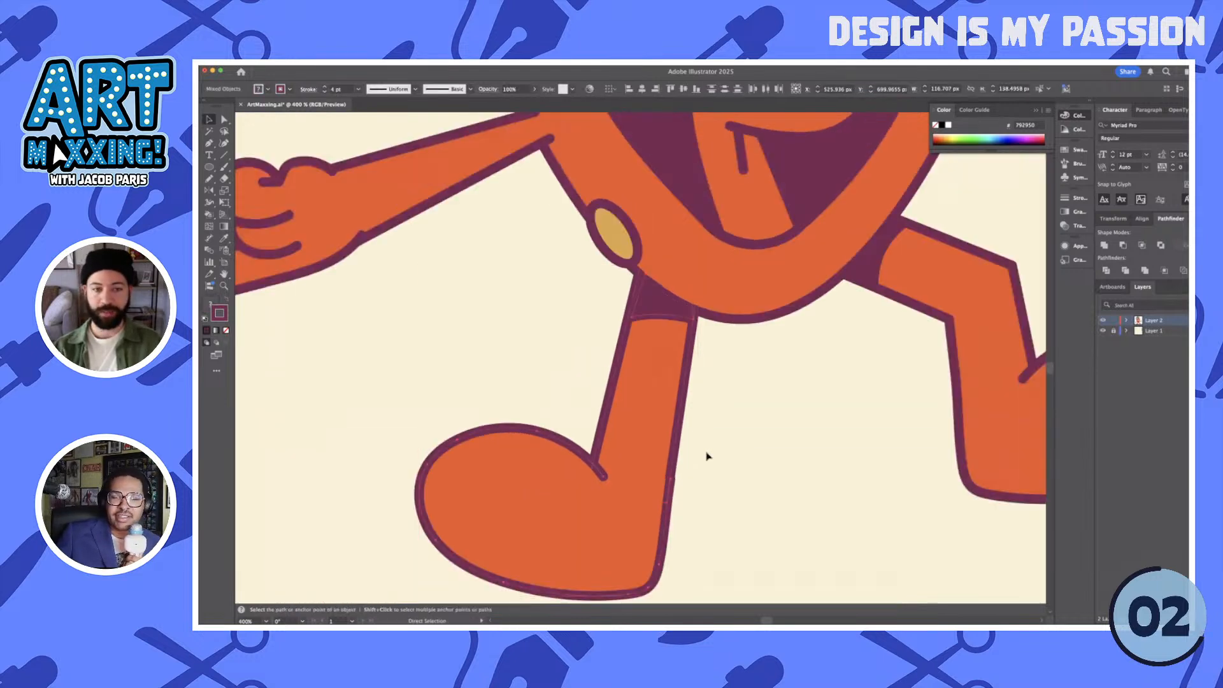
left_click(706, 356)
left_click(669, 312)
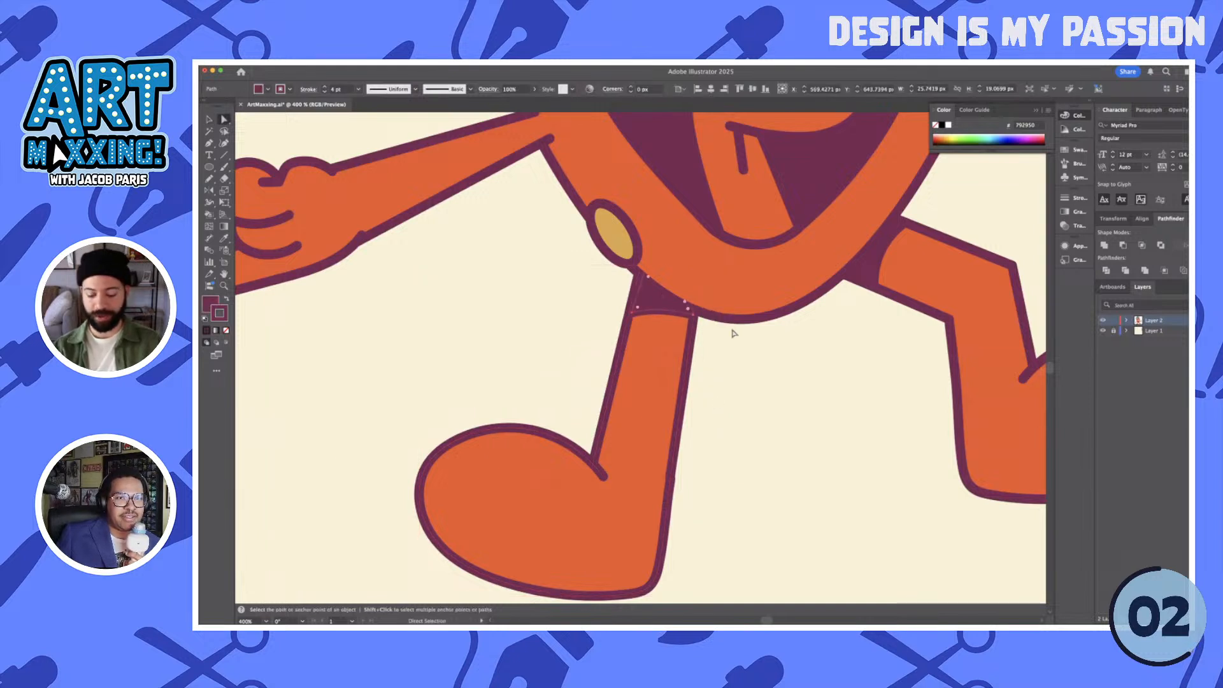
scroll(731, 337, "down", 3)
scroll(731, 338, "up", 1)
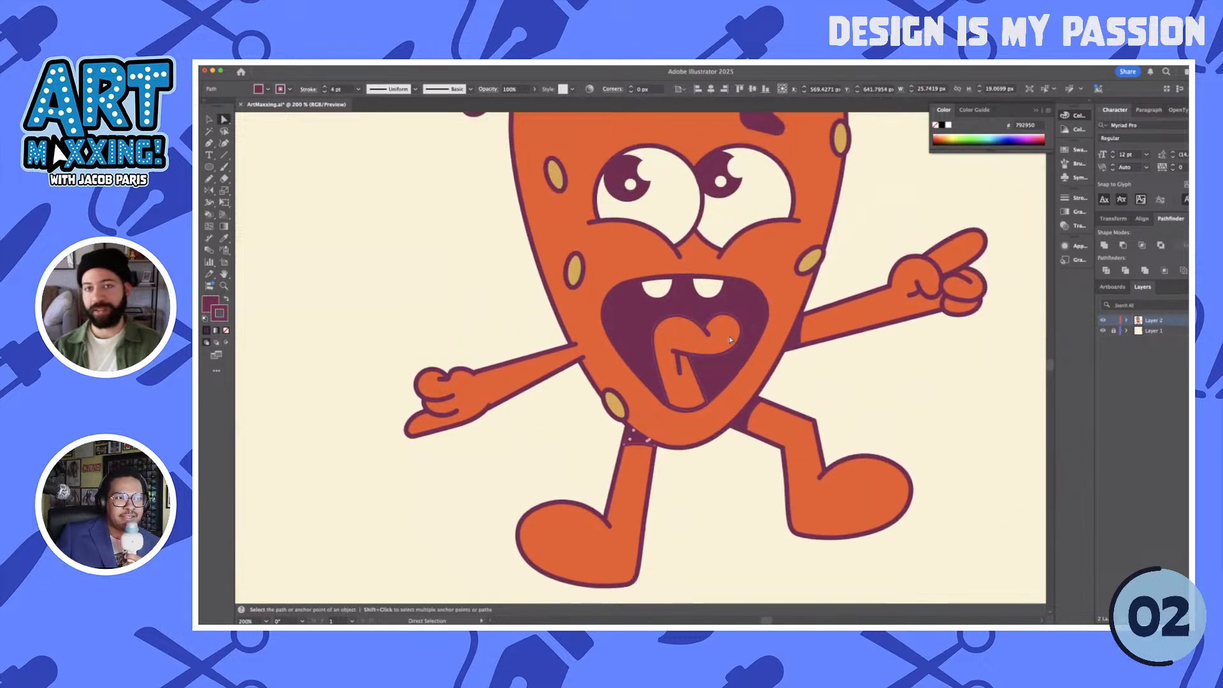
left_click(674, 467)
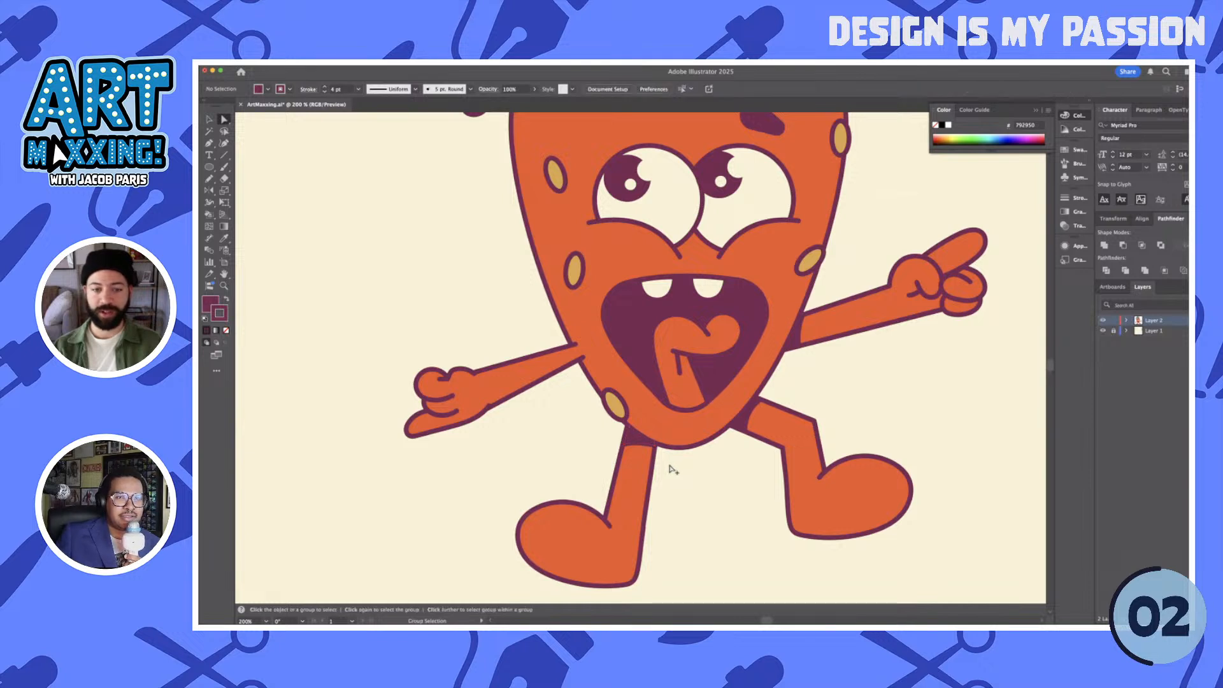
- Select the straight leg together with its shadow and enlarge both slightly, away from the head
scroll(672, 468, "down", 1)
scroll(672, 468, "down", 1)
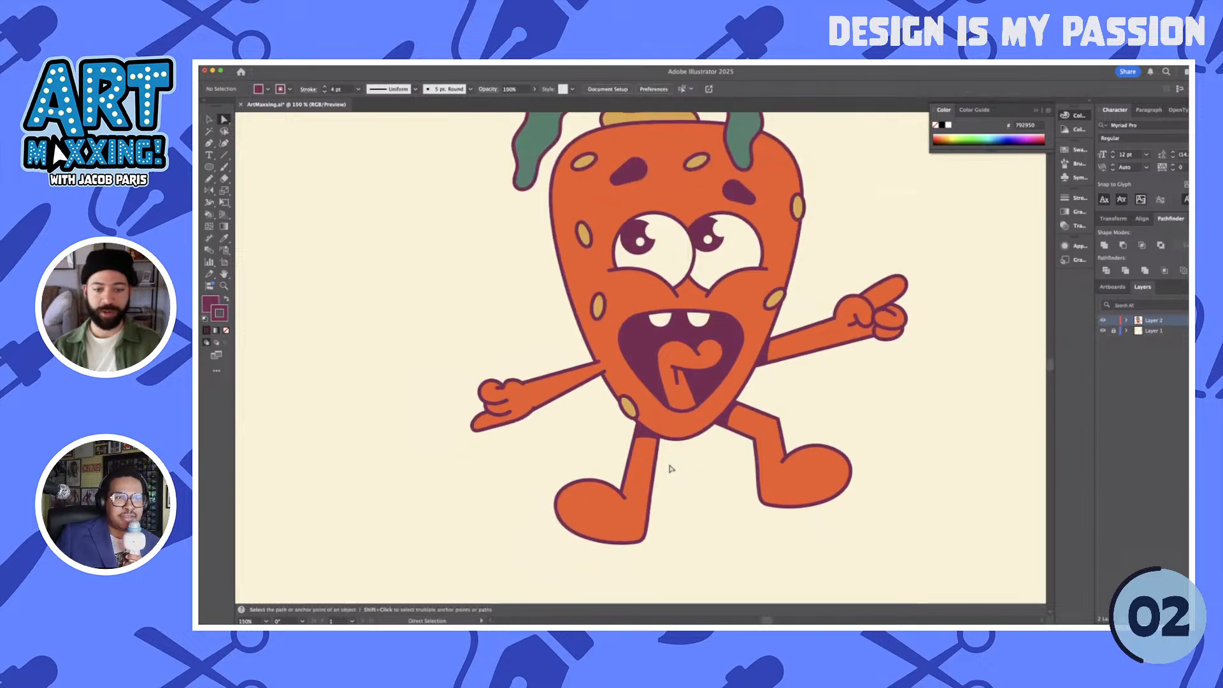
key("v")
left_click(644, 484)
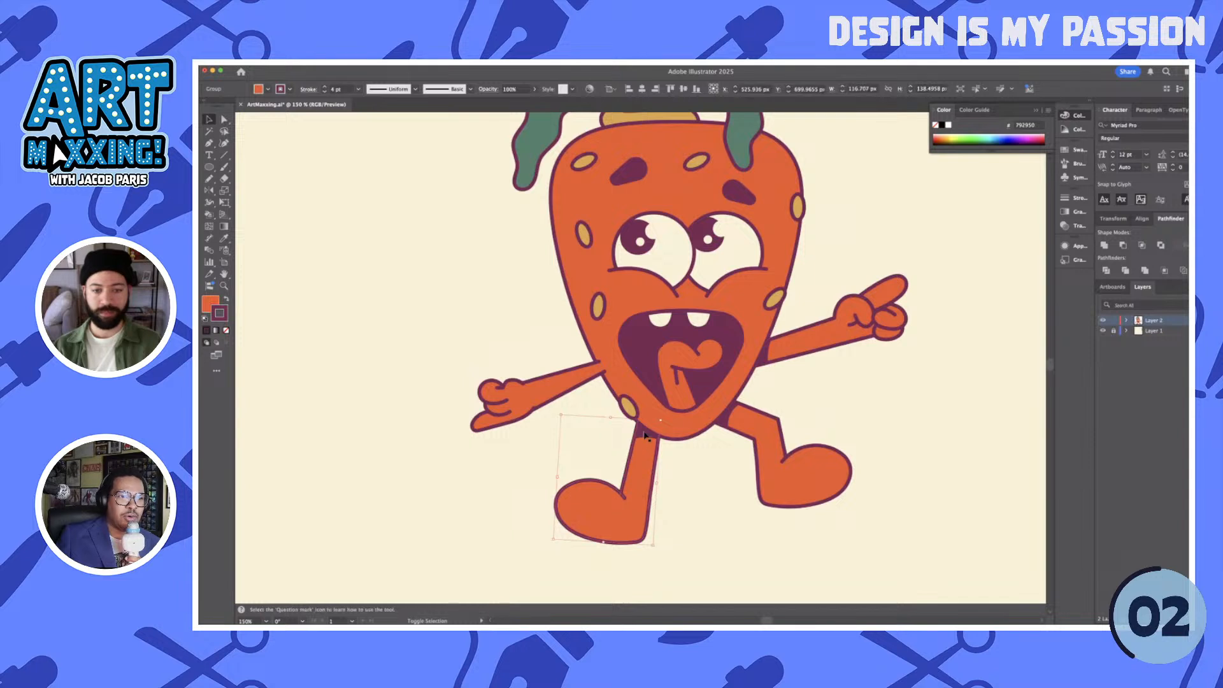
left_click_drag(555, 543, 551, 546)
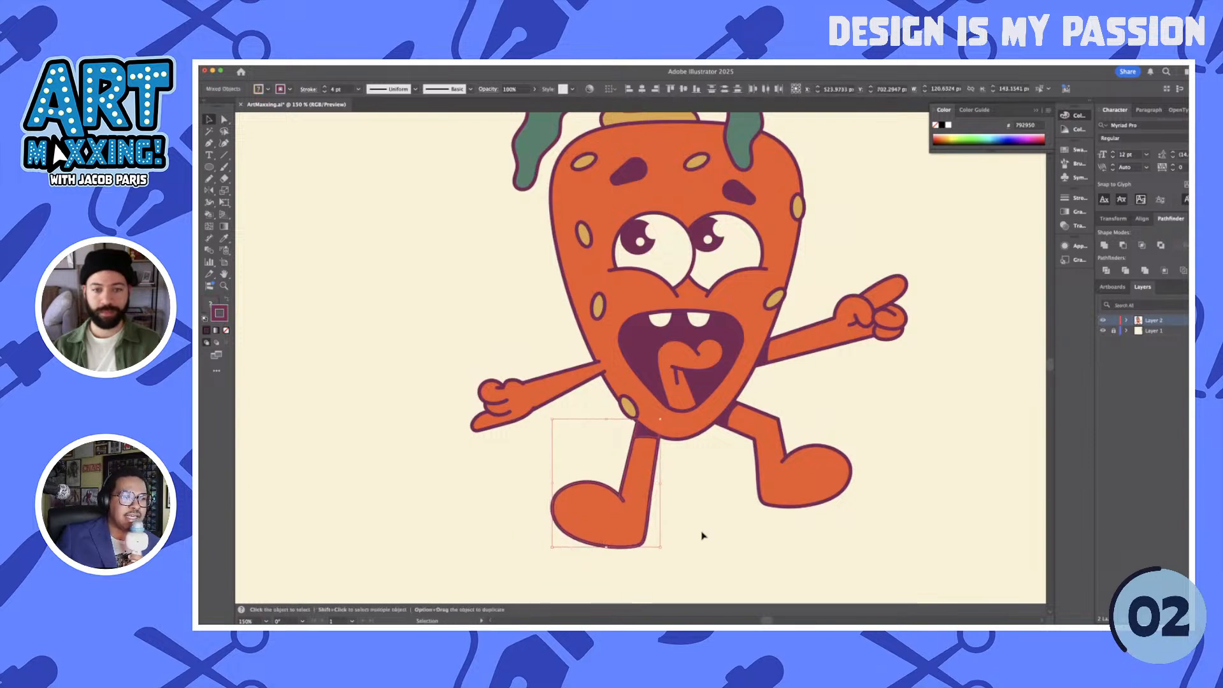
left_click(703, 536)
- Draw a flat ellipse about 355 by 28 px beneath the feet as a ground shadow and apply the palette's dark purple
scroll(703, 536, "down", 2)
left_click_drag(702, 535, 746, 513)
key("l")
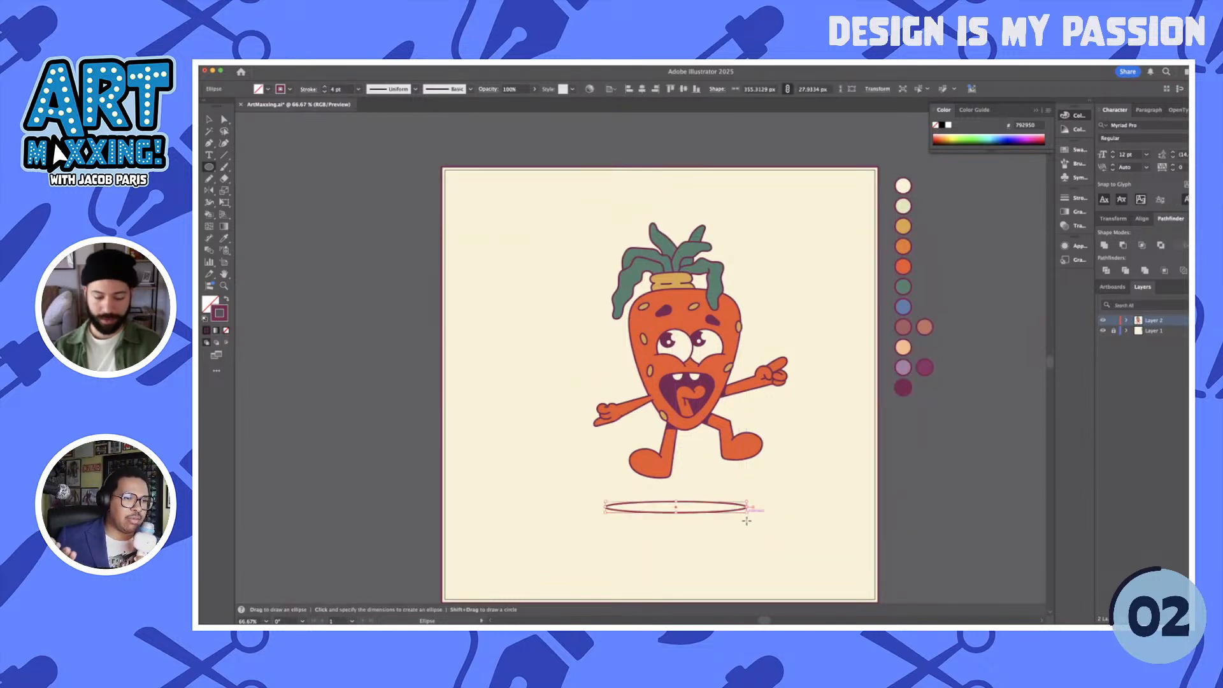
key("i")
left_click(906, 392)
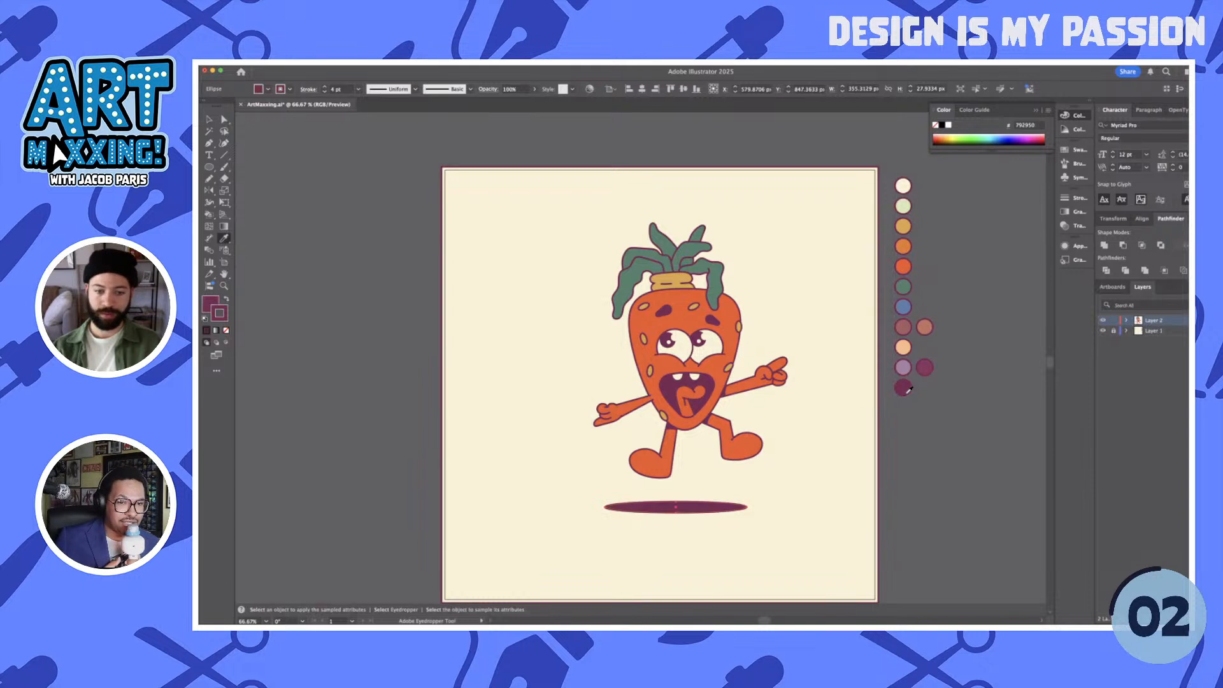
- Center the ground shadow horizontally on the artboard and move the whole character left so it stands above the shadow
key("v")
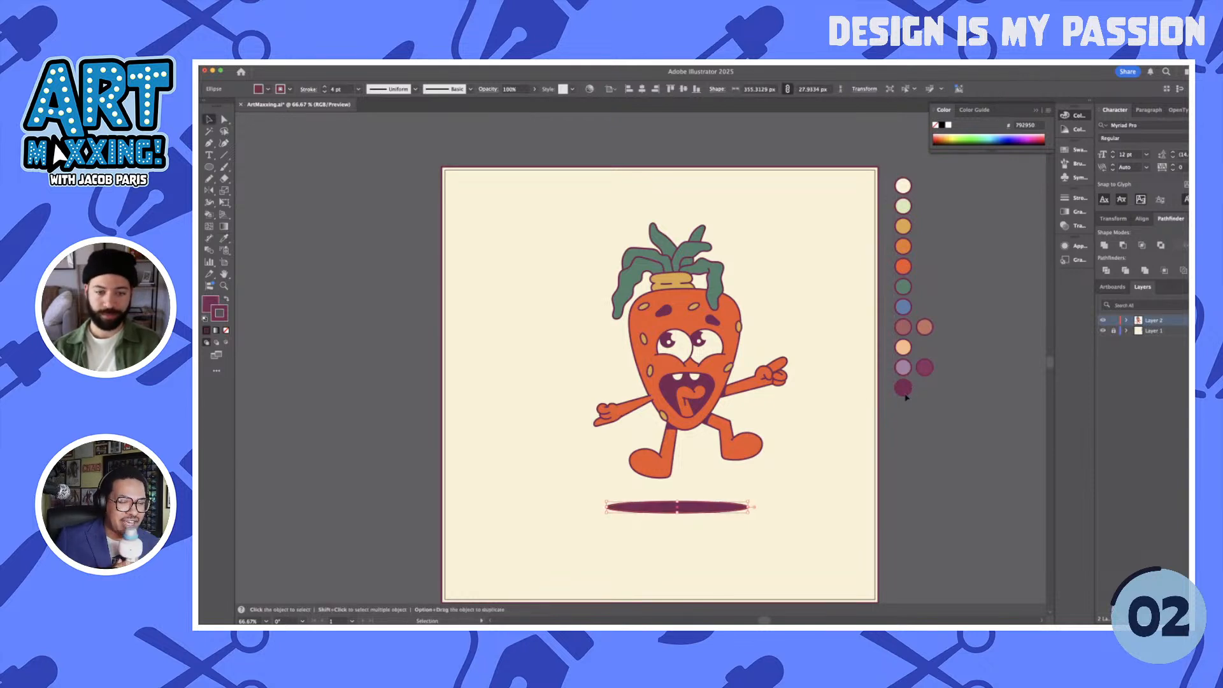
left_click(642, 89)
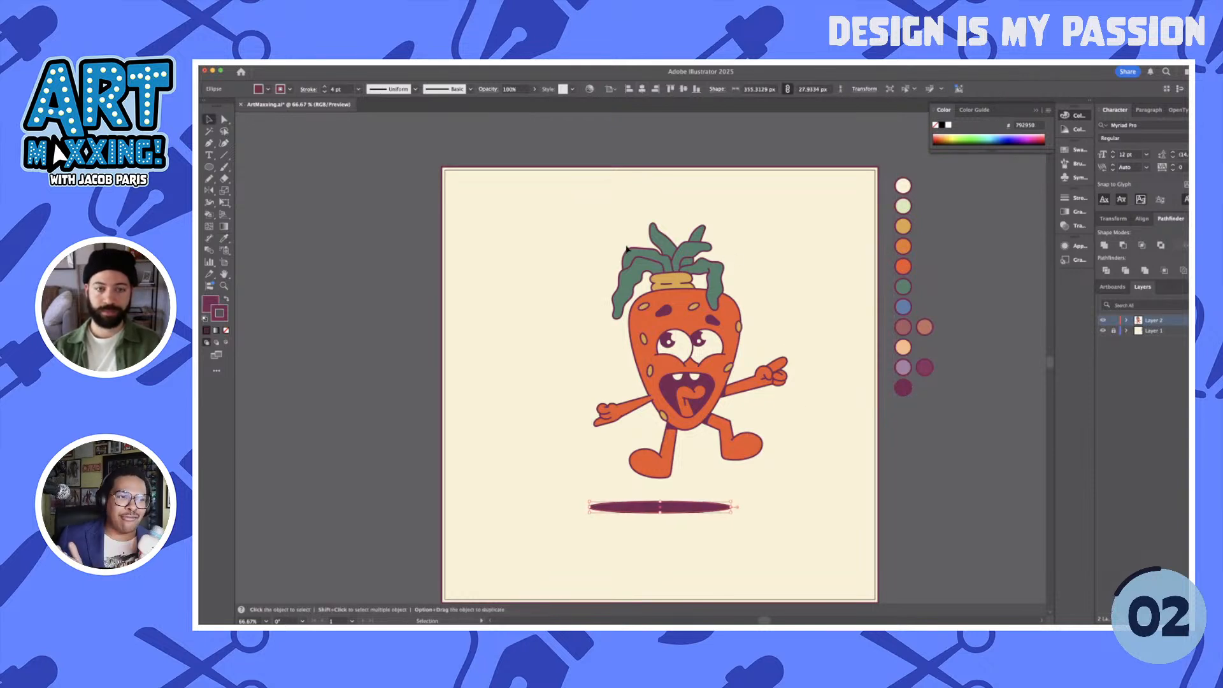
left_click_drag(703, 385, 686, 384)
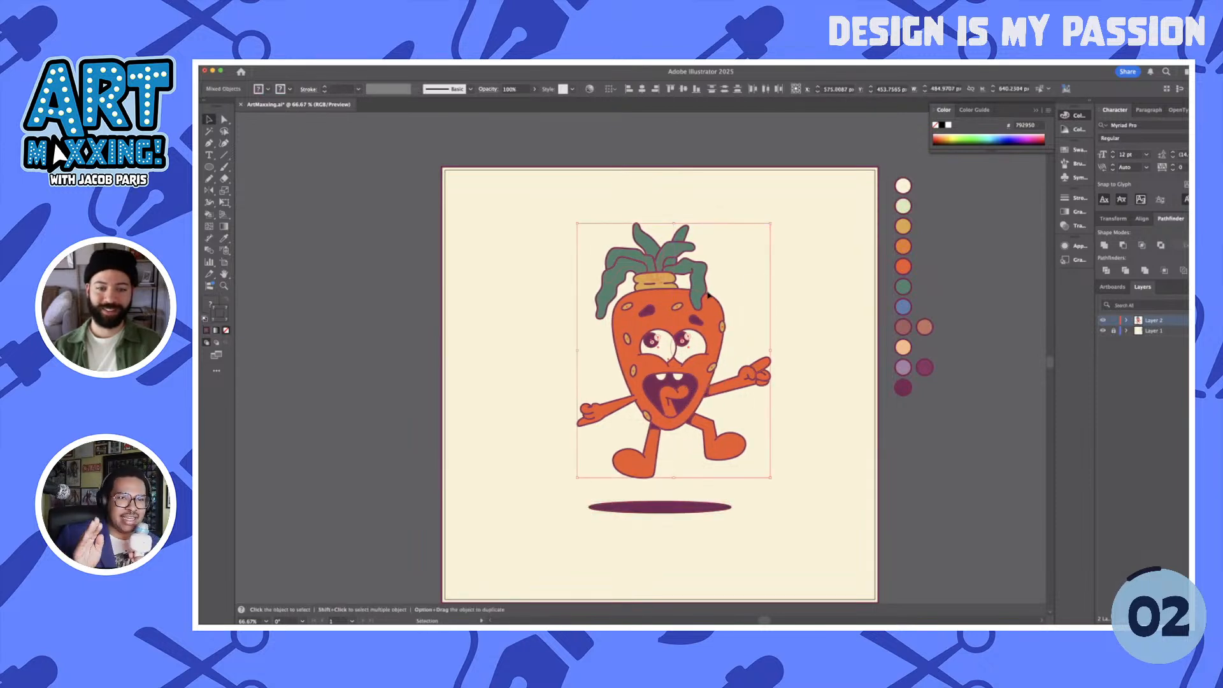
left_click(773, 308)
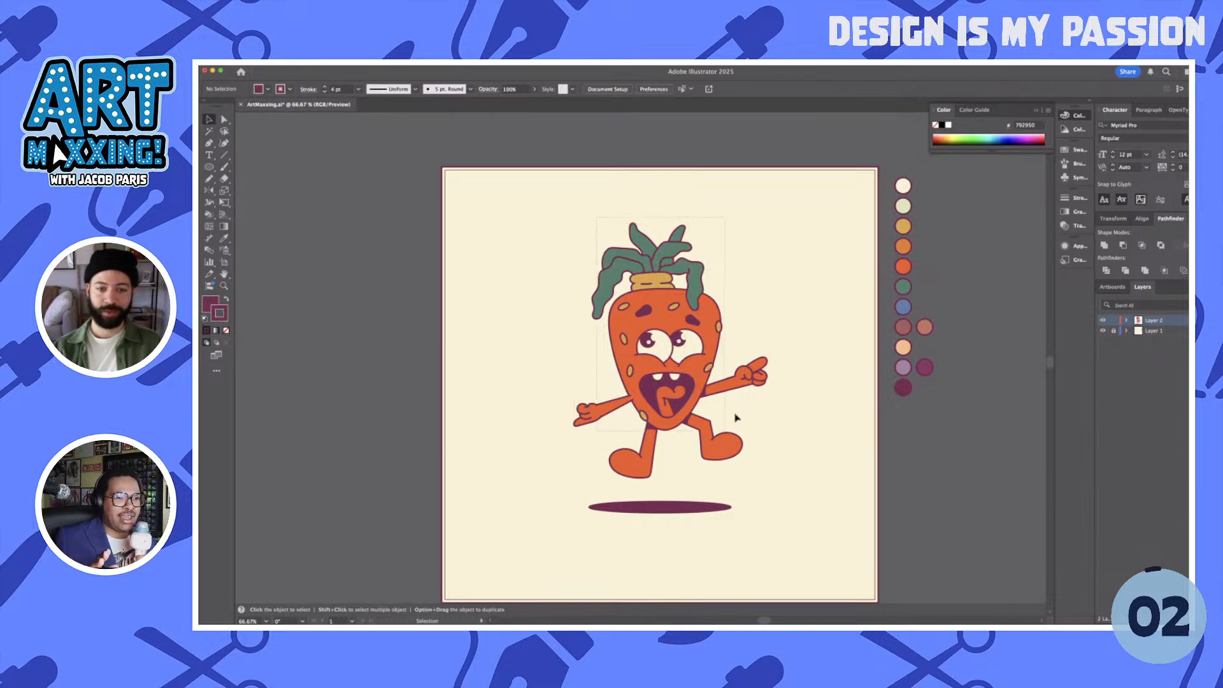
- Select the head, face, stem and leaves without the arms and legs, and scale them down proportionally about their center
left_click_drag(736, 418, 736, 418)
left_click(739, 381, "shift")
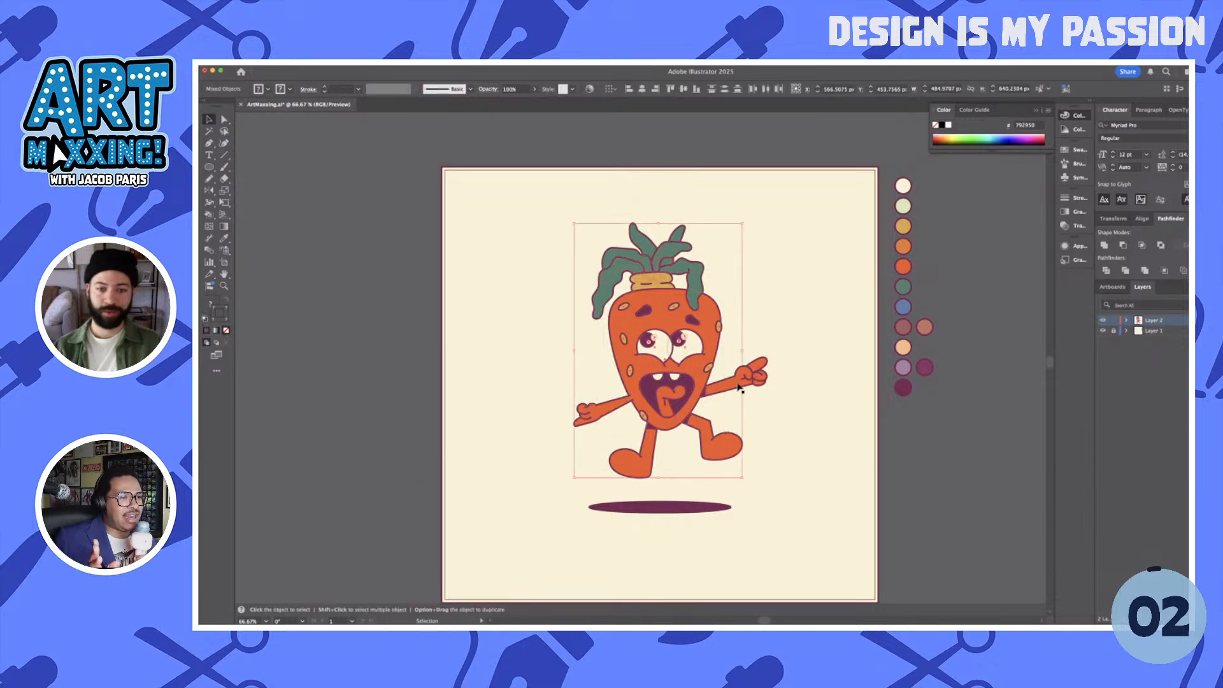
left_click(587, 420, "shift")
left_click(647, 464, "shift")
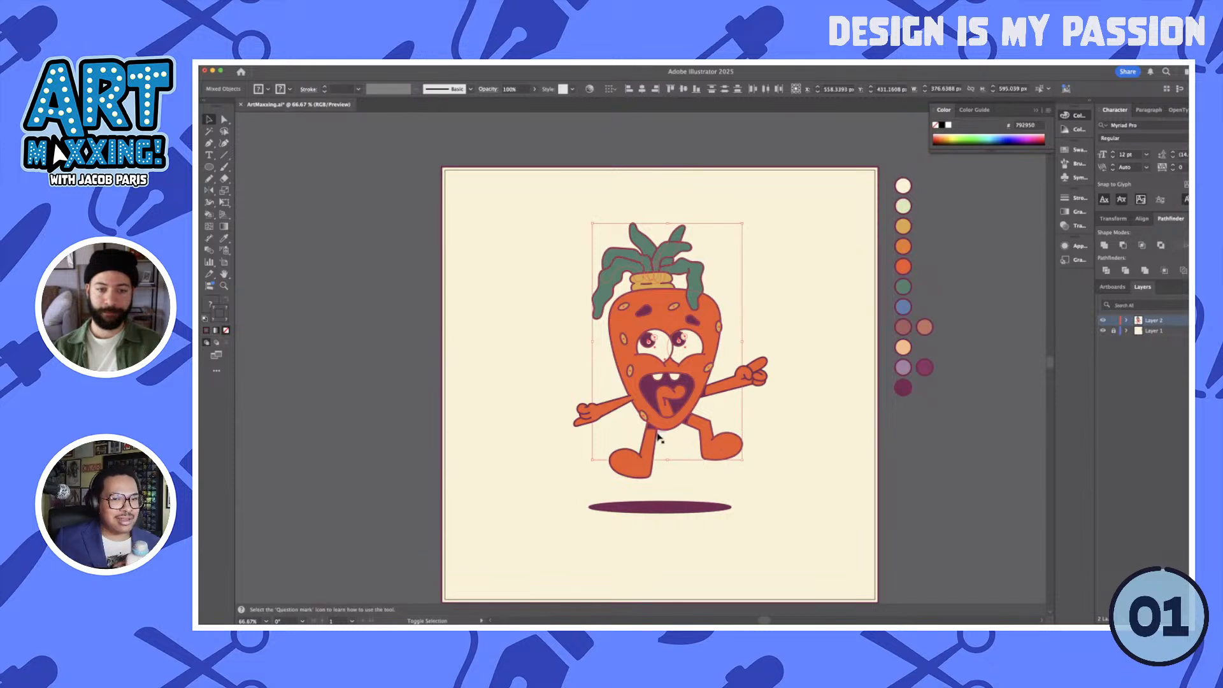
left_click(690, 428, "shift")
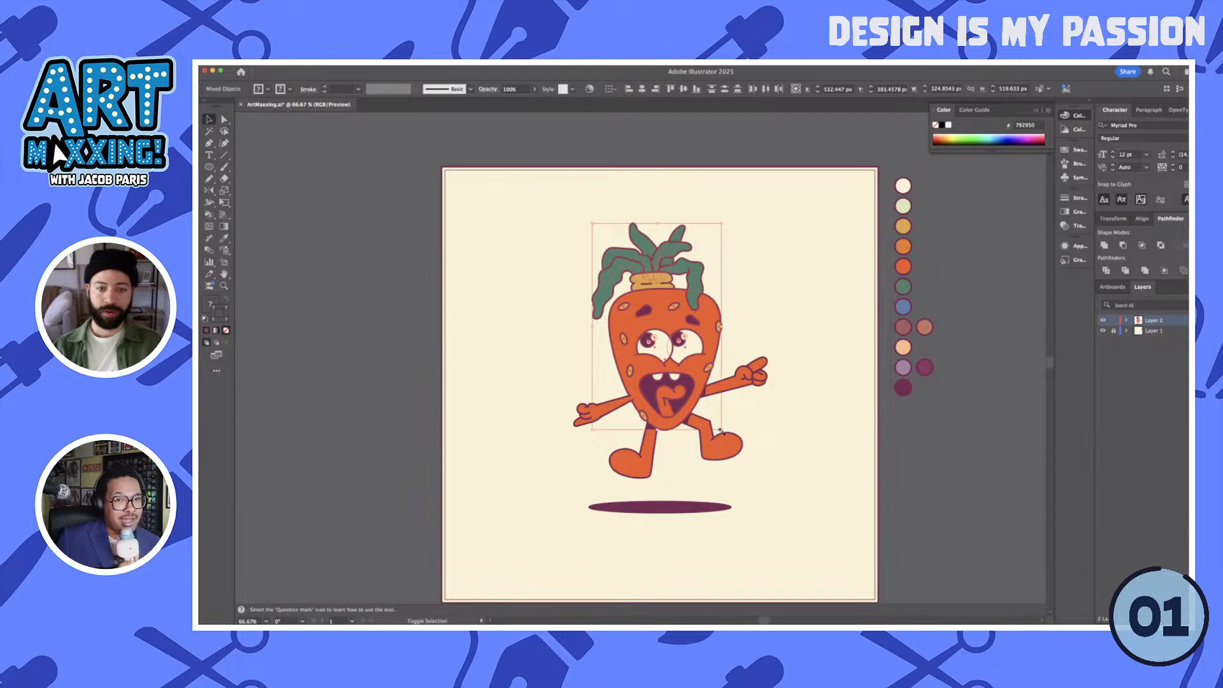
left_click_drag(721, 429, 711, 413)
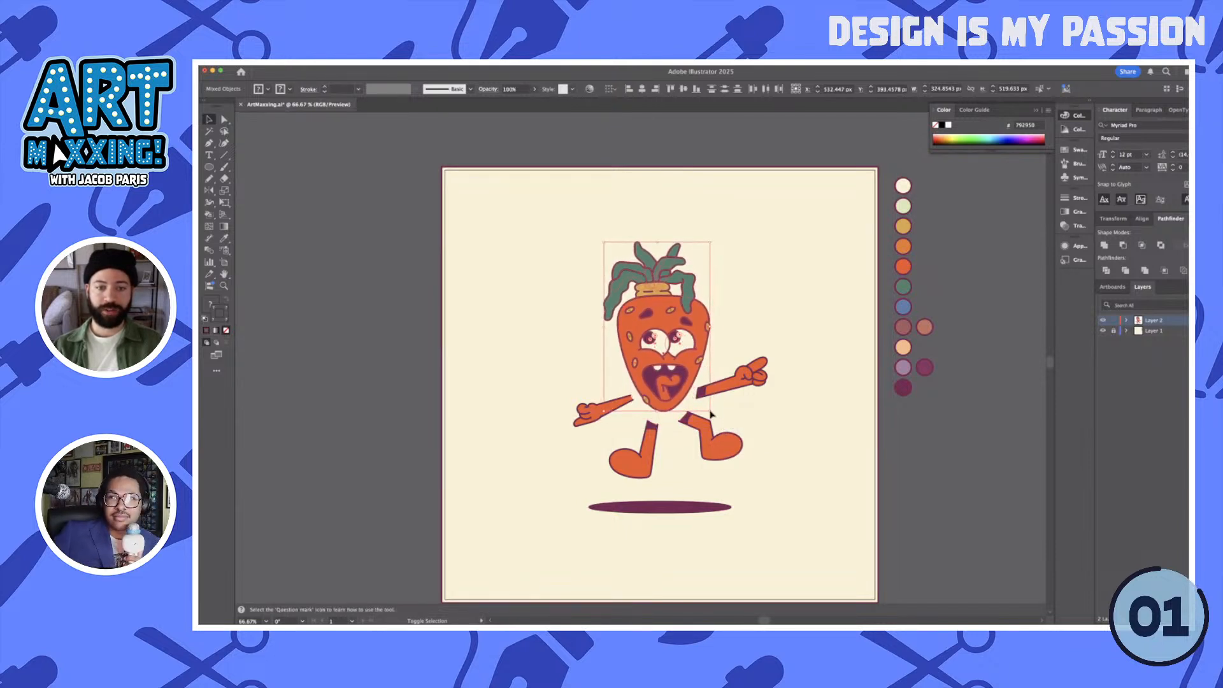
left_click(735, 400)
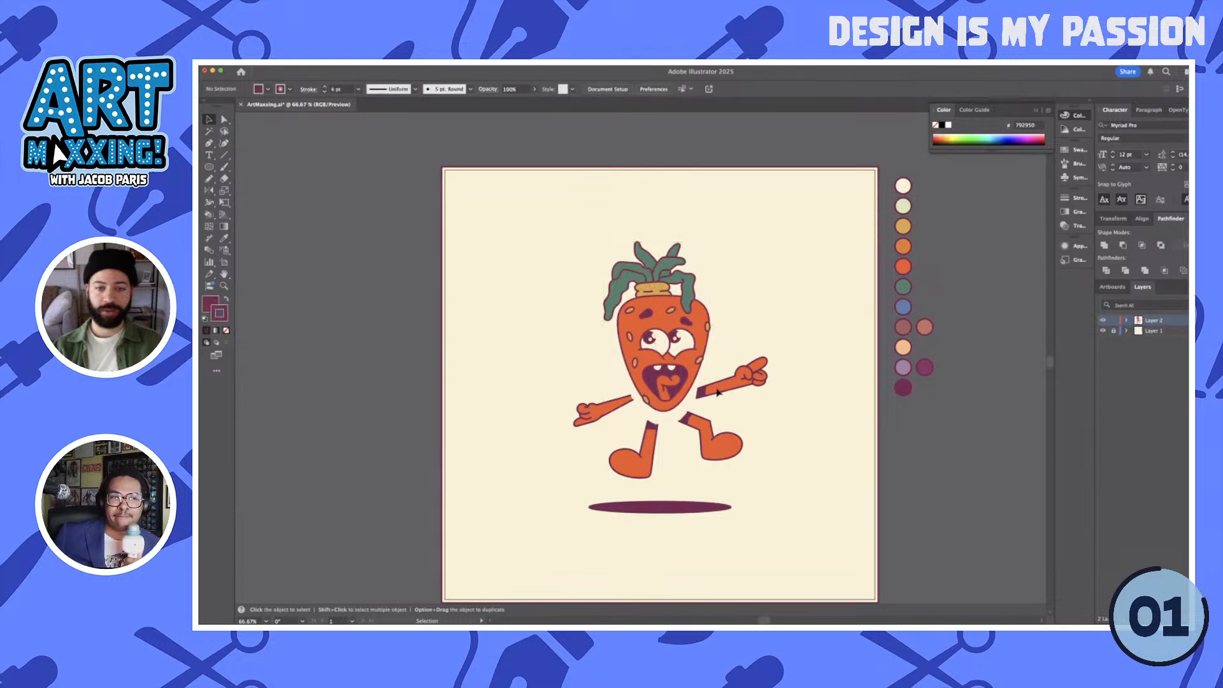
- Move both arms and both legs, with their hands, feet and shadows, inward until they join the smaller head
left_click_drag(735, 395, 727, 386)
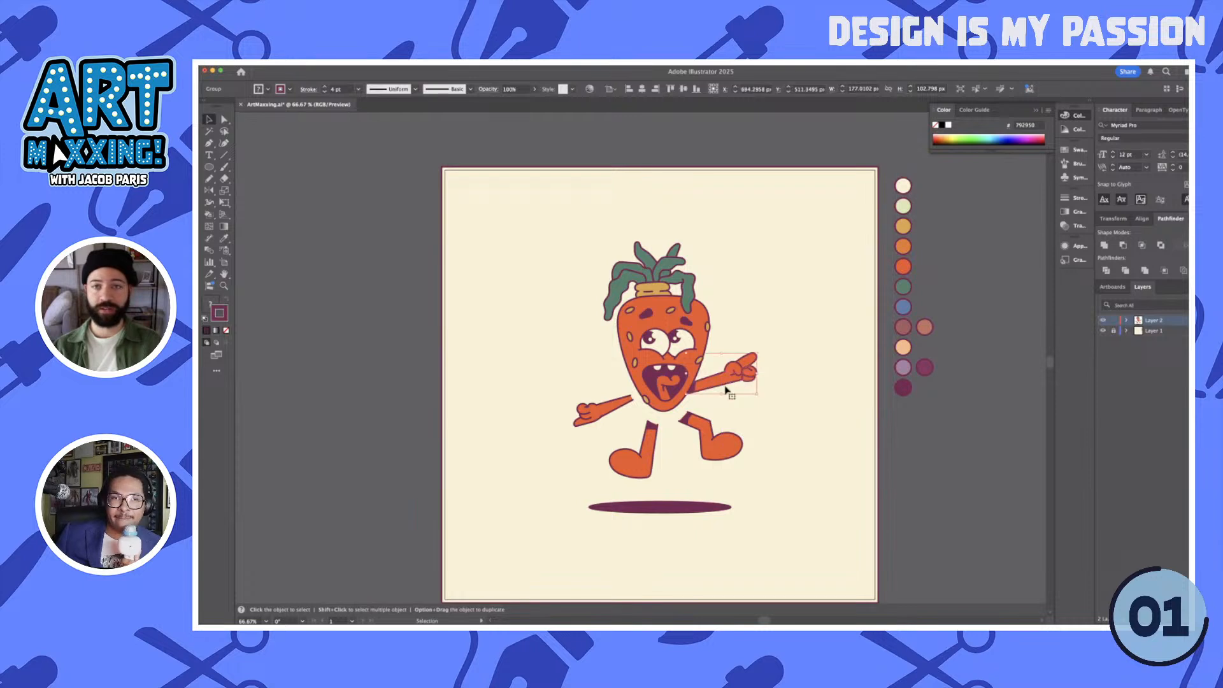
left_click(613, 409)
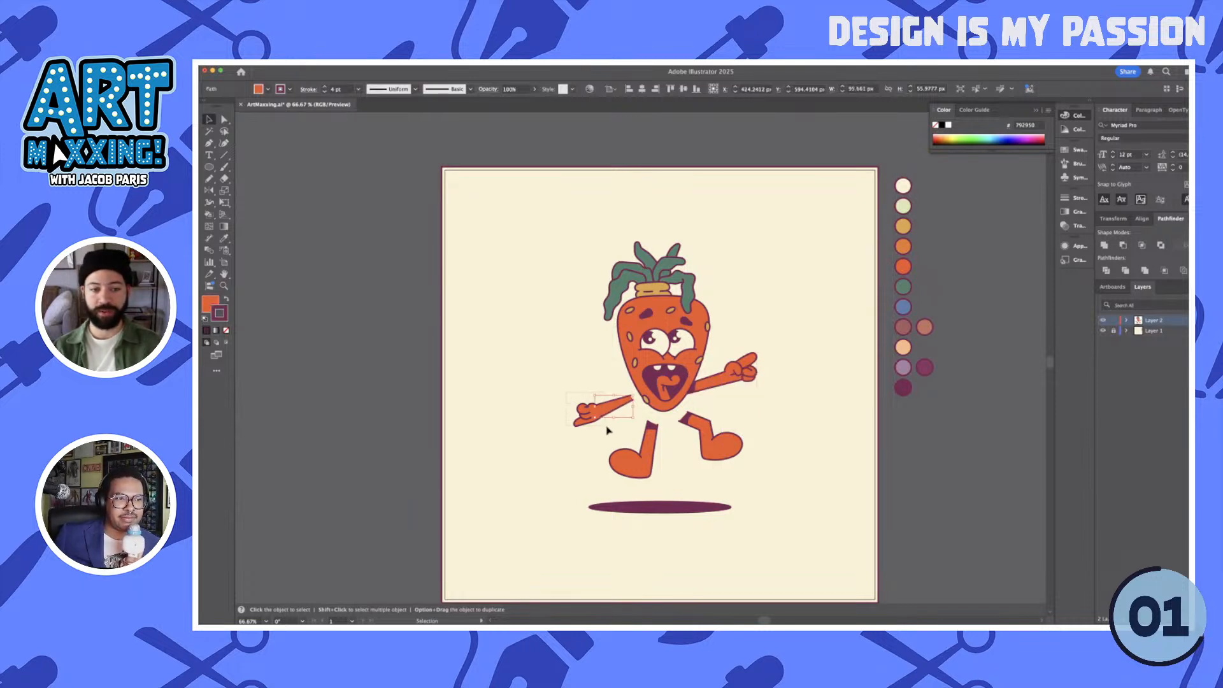
left_click_drag(607, 431, 617, 404)
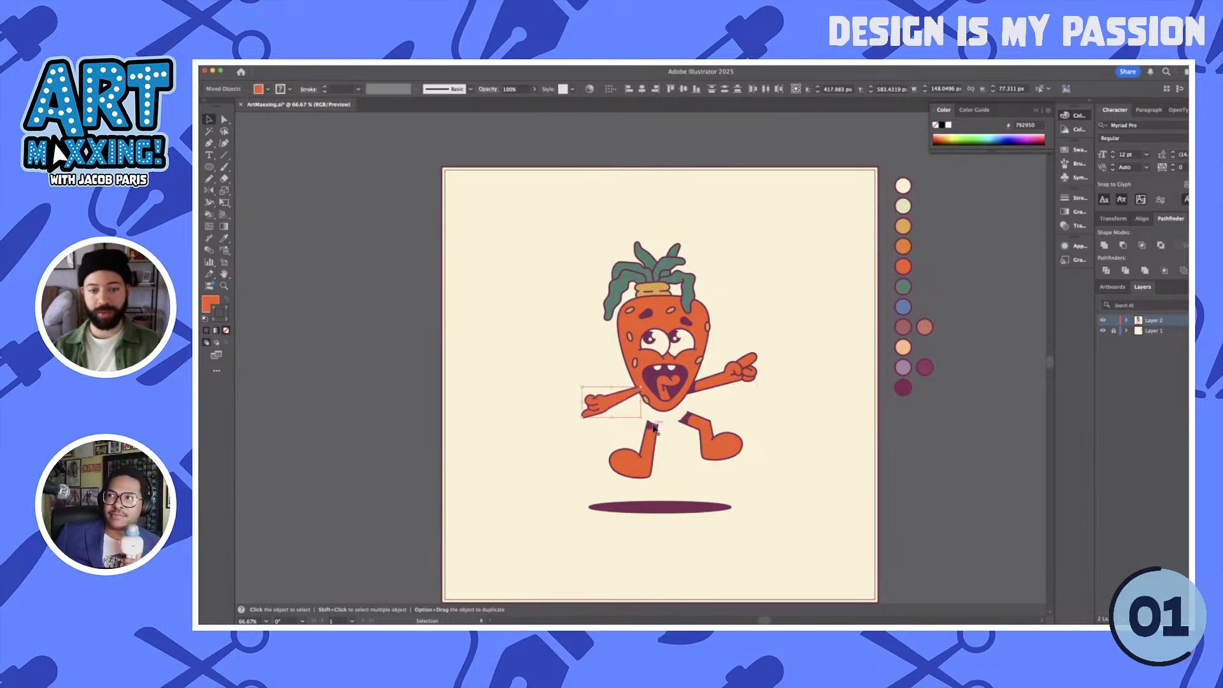
left_click_drag(616, 477, 639, 456)
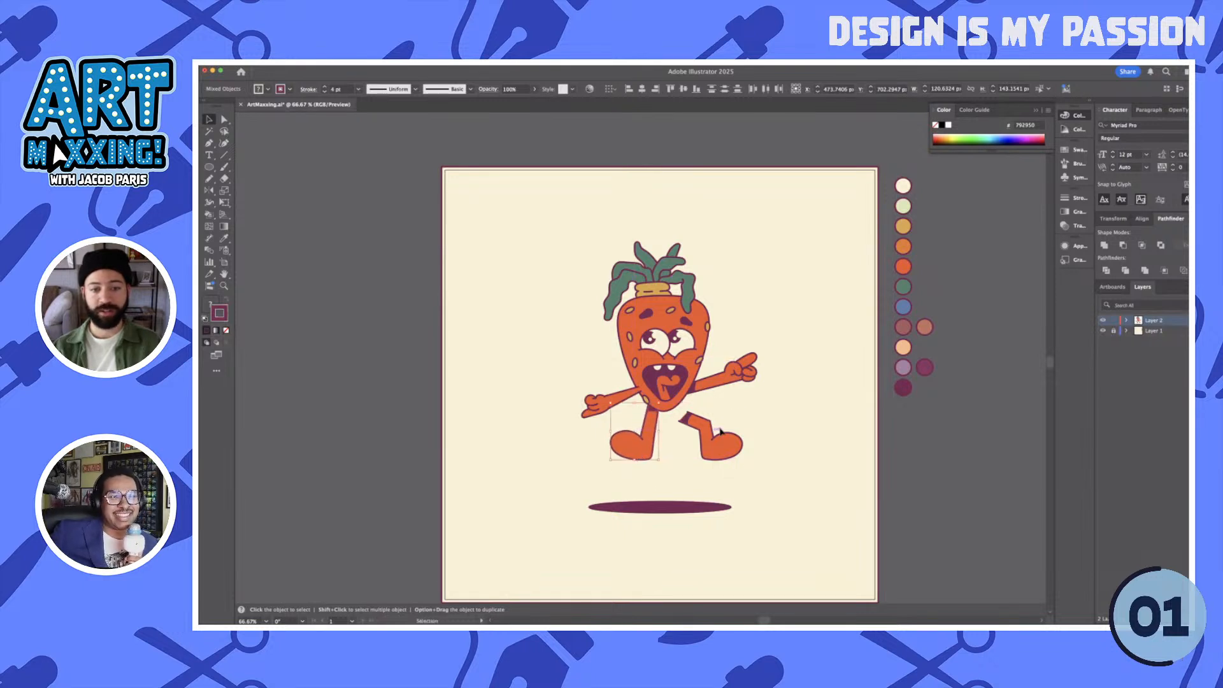
mouse_move(717, 449)
left_mouse_down()
mouse_move(732, 475)
mouse_move(714, 442)
left_mouse_up()
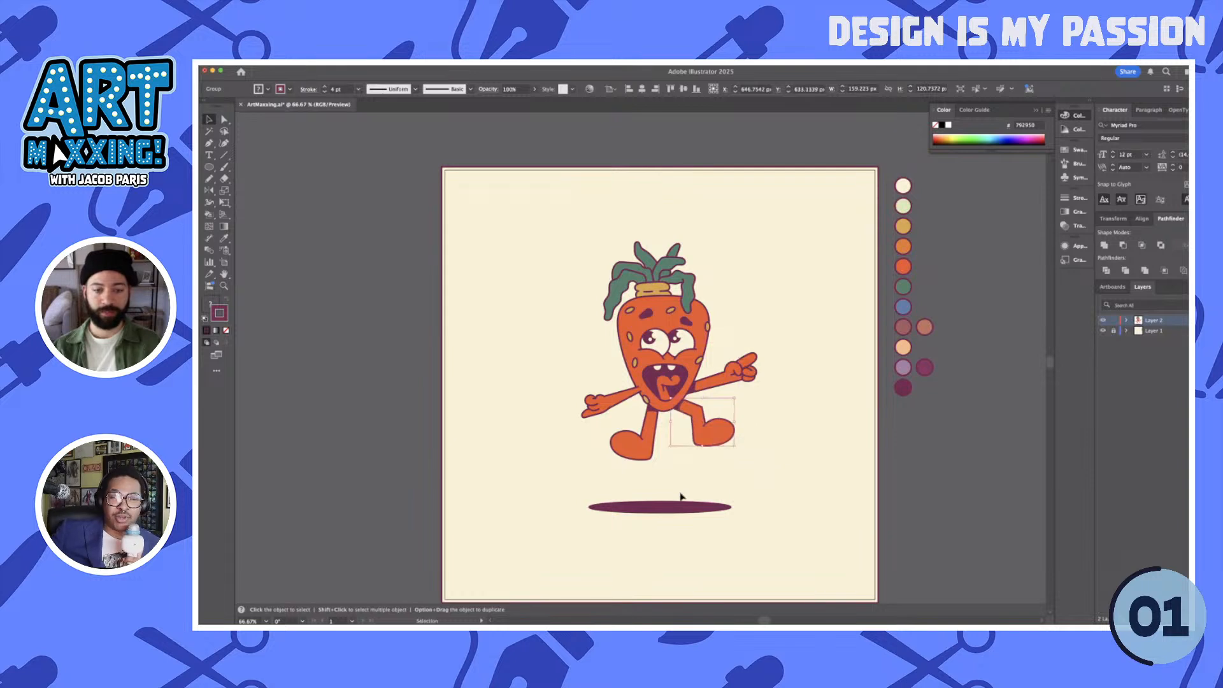
- Move the ground shadow up closer to the feet and narrow it slightly about its center
mouse_move(680, 507)
left_mouse_down()
mouse_move(694, 491)
mouse_move(680, 494)
left_mouse_up()
left_click(774, 478)
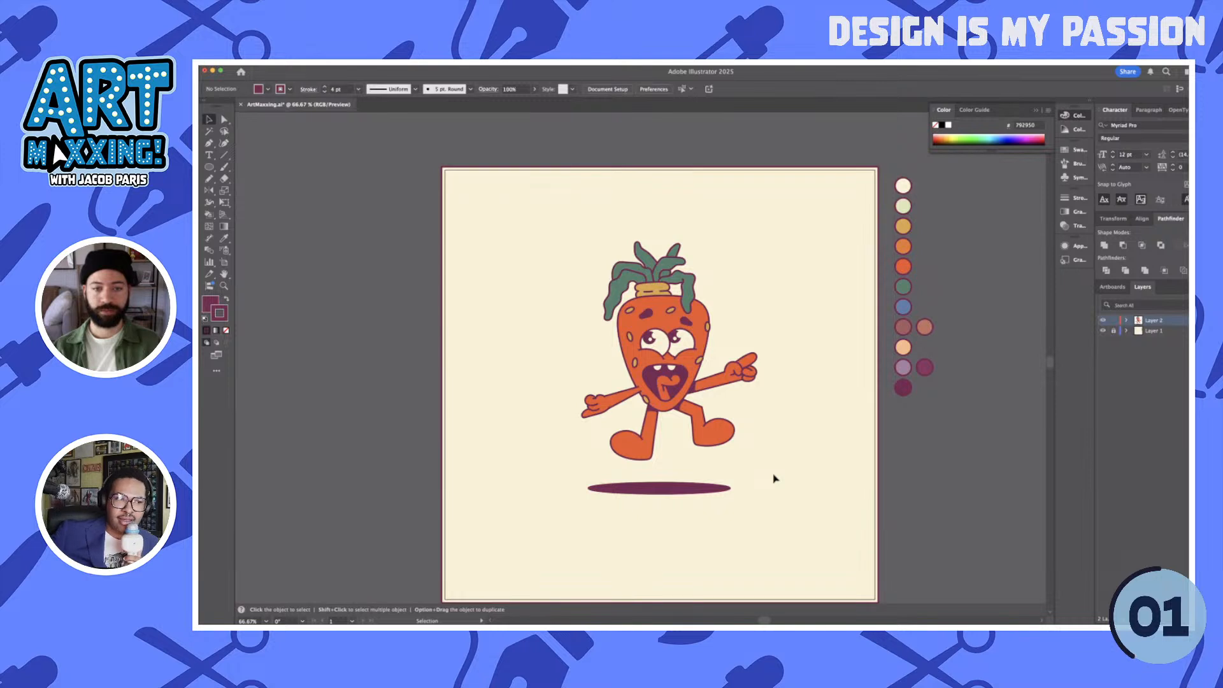
left_click(721, 492)
left_click_drag(732, 489, 725, 489)
left_click(772, 483)
left_click(690, 493)
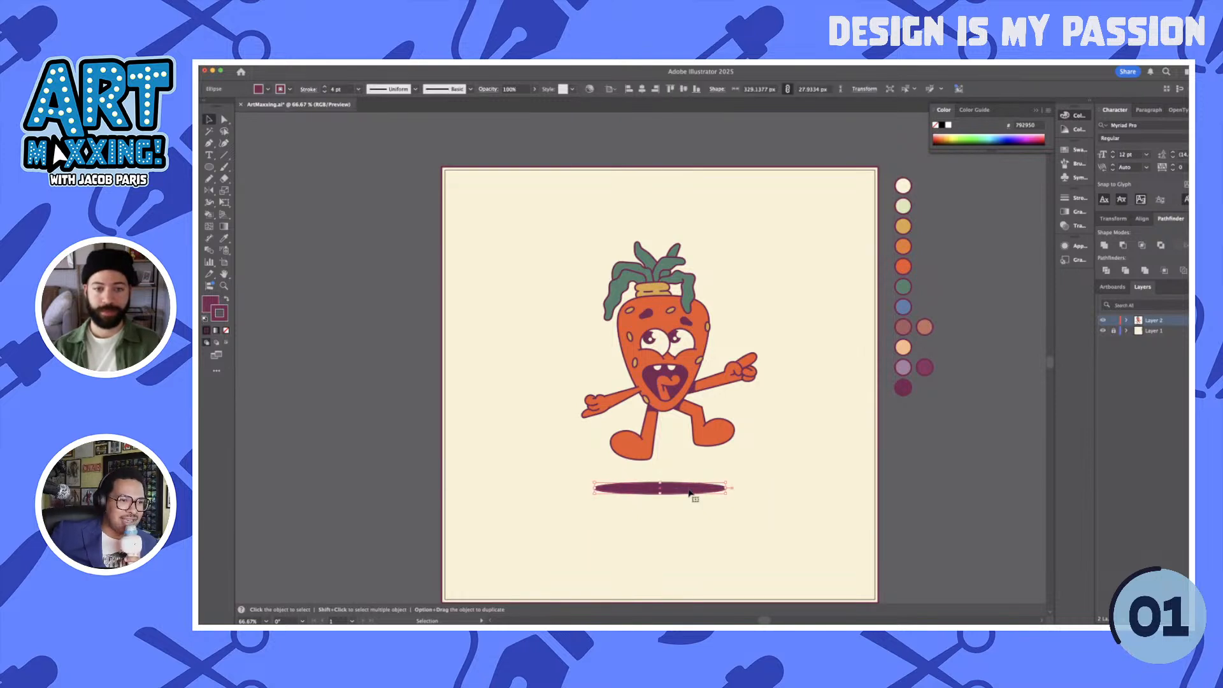
left_click(746, 515)
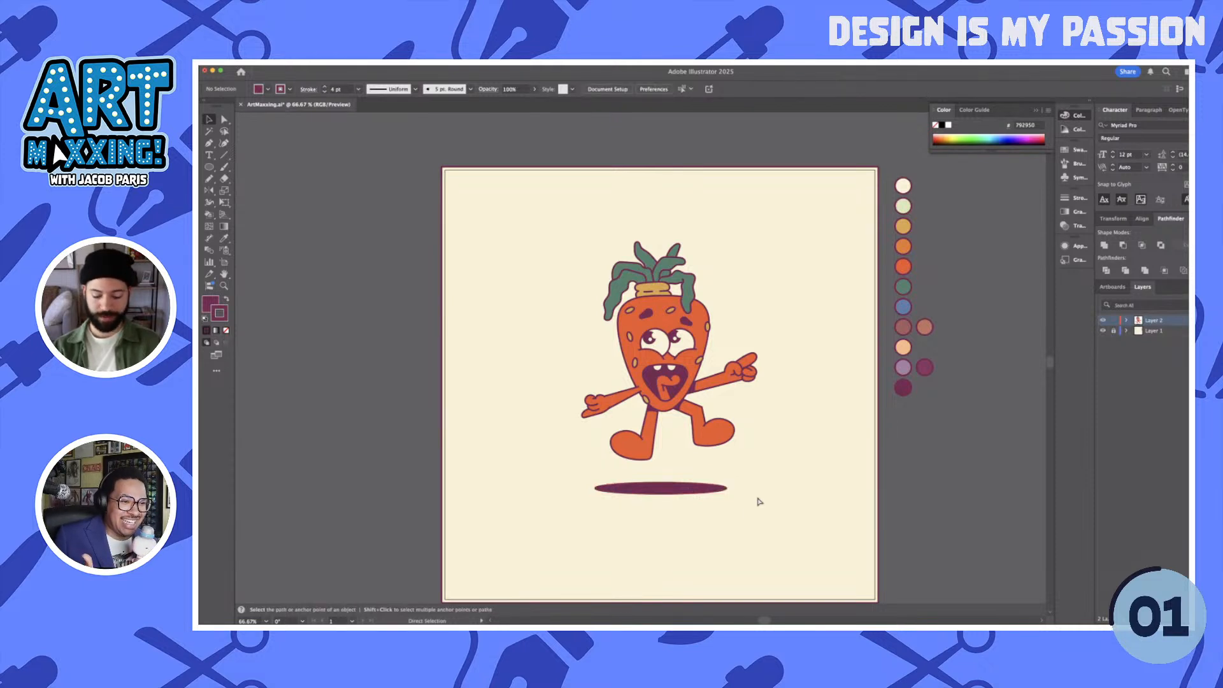
scroll(758, 501, "up", 2)
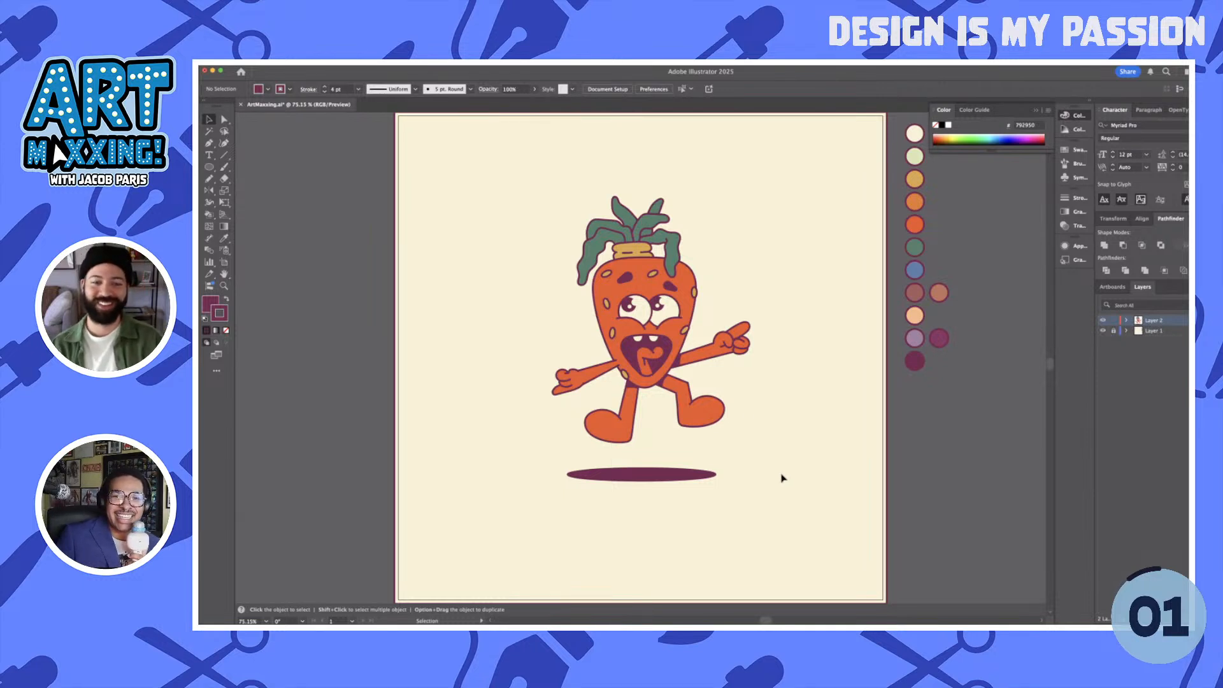
left_click_drag(714, 357, 714, 352)
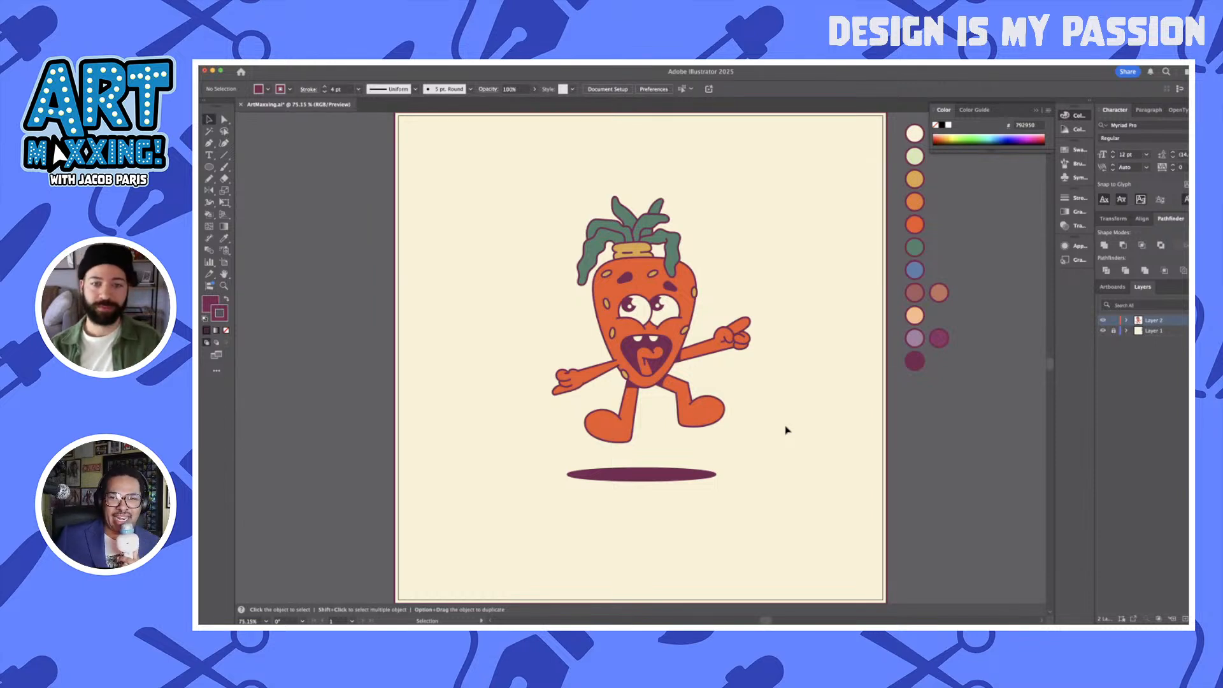
- Create a text object beside the leaves and enter "Ber"
key("t")
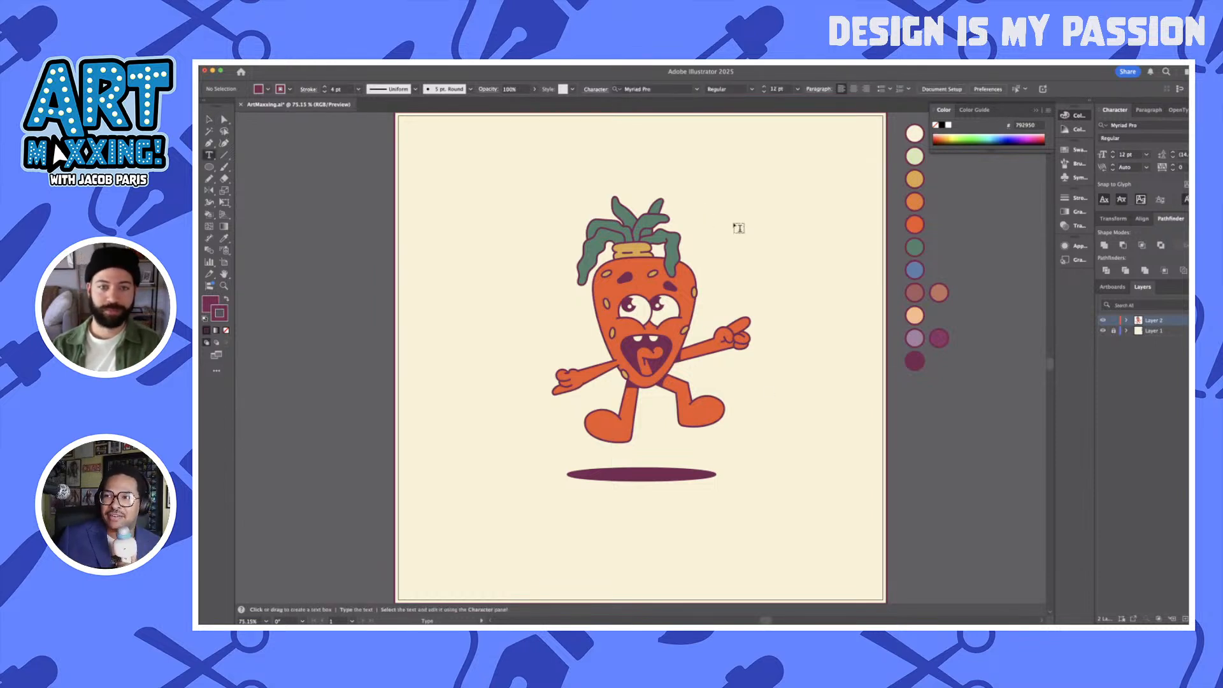
left_click(702, 213)
type("Ber")
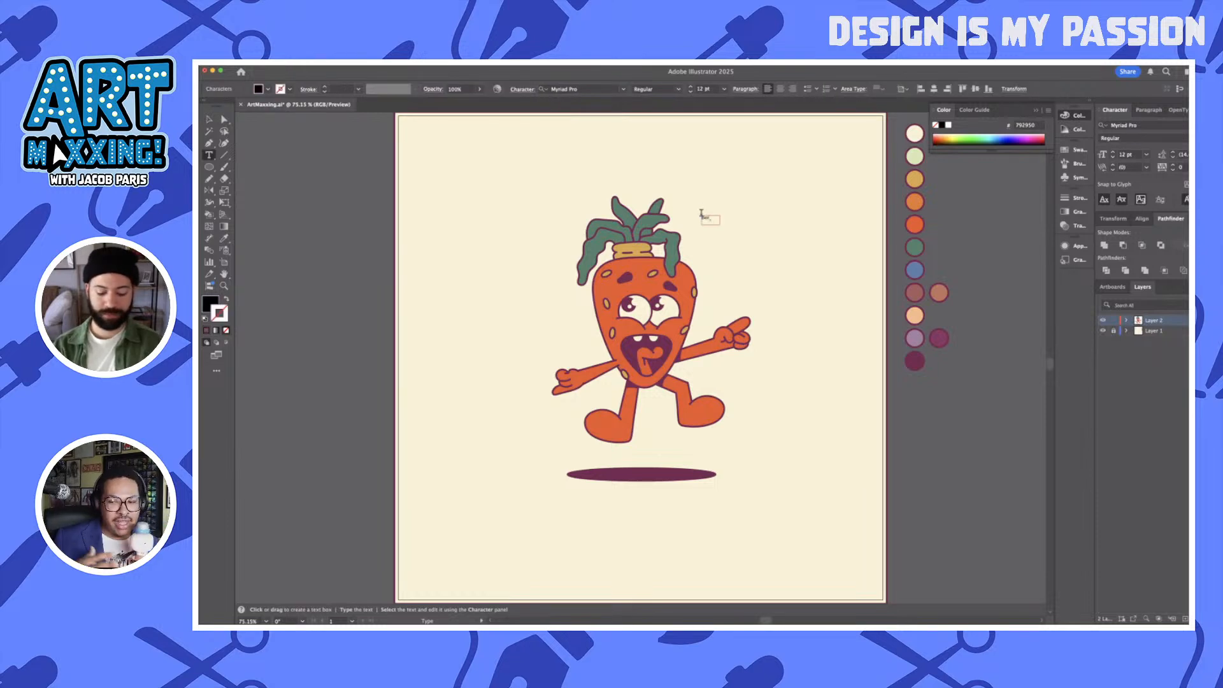